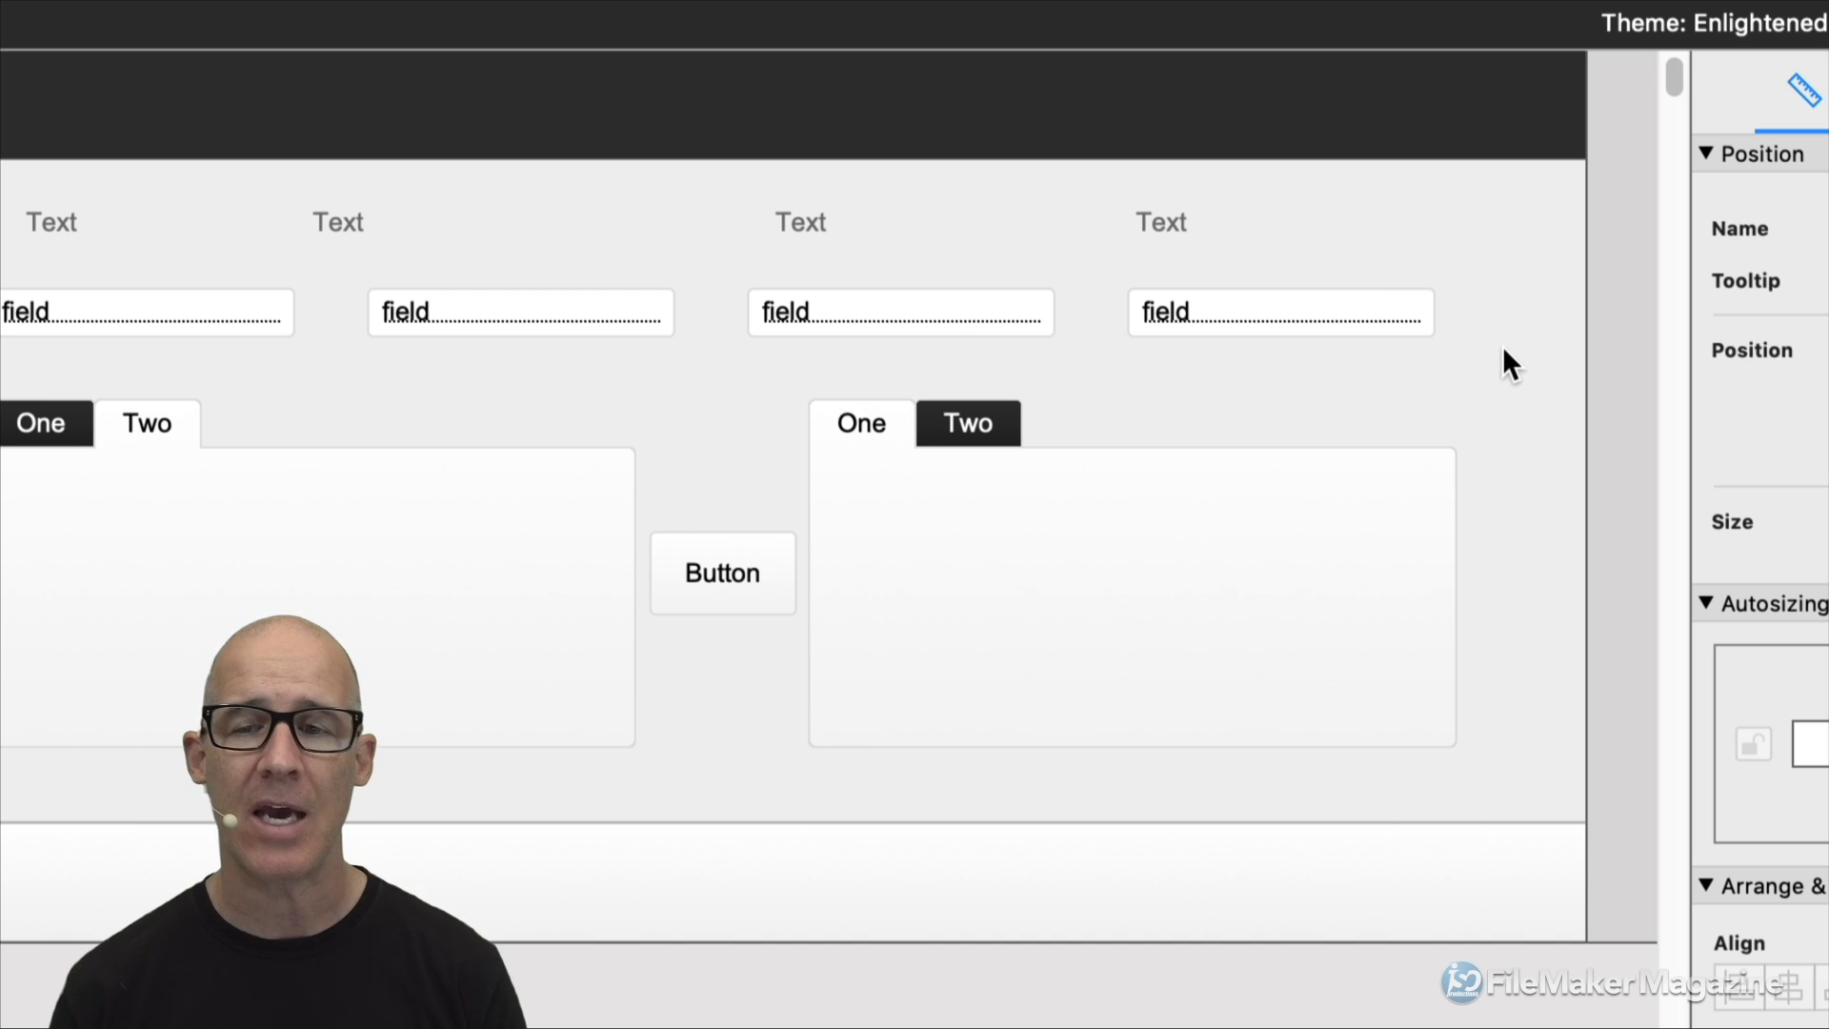
Marquee-select the third and fourth text labels and fields by only partly enclosing them, repeating the selection from different starting points.
drag(1536, 329, 901, 231)
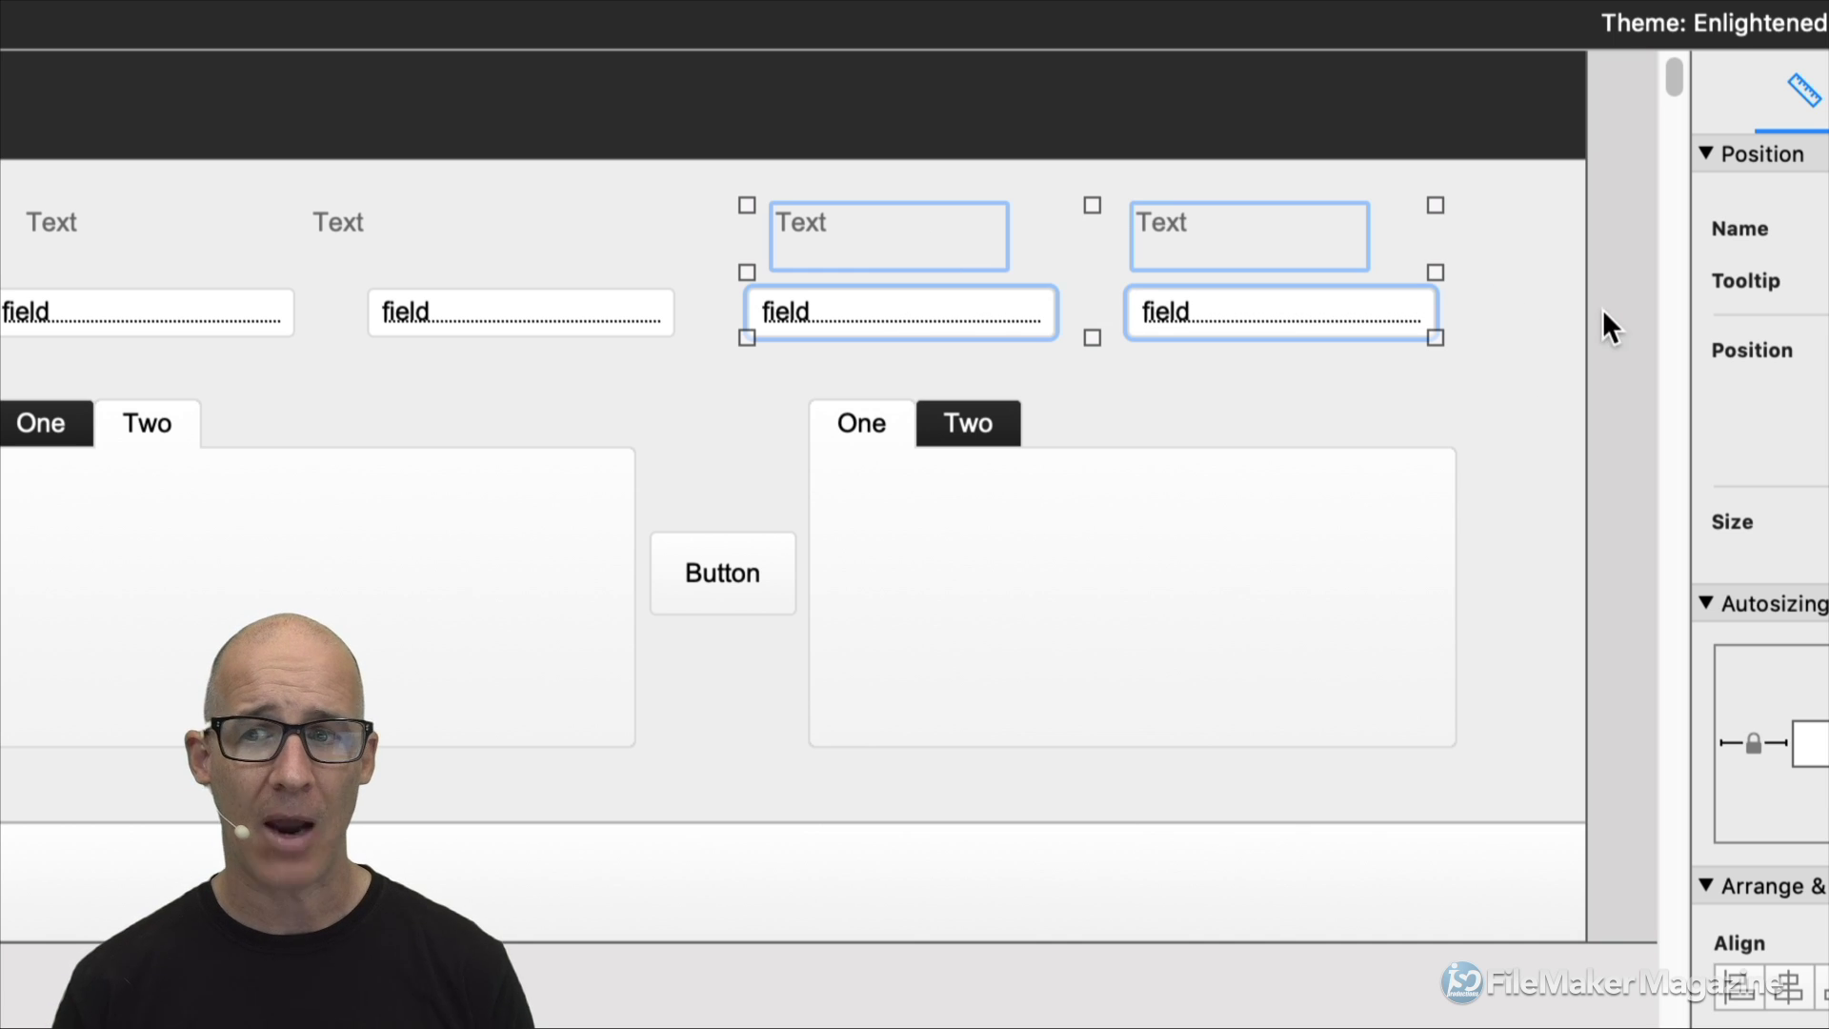
click(1628, 323)
drag(1625, 315, 815, 224)
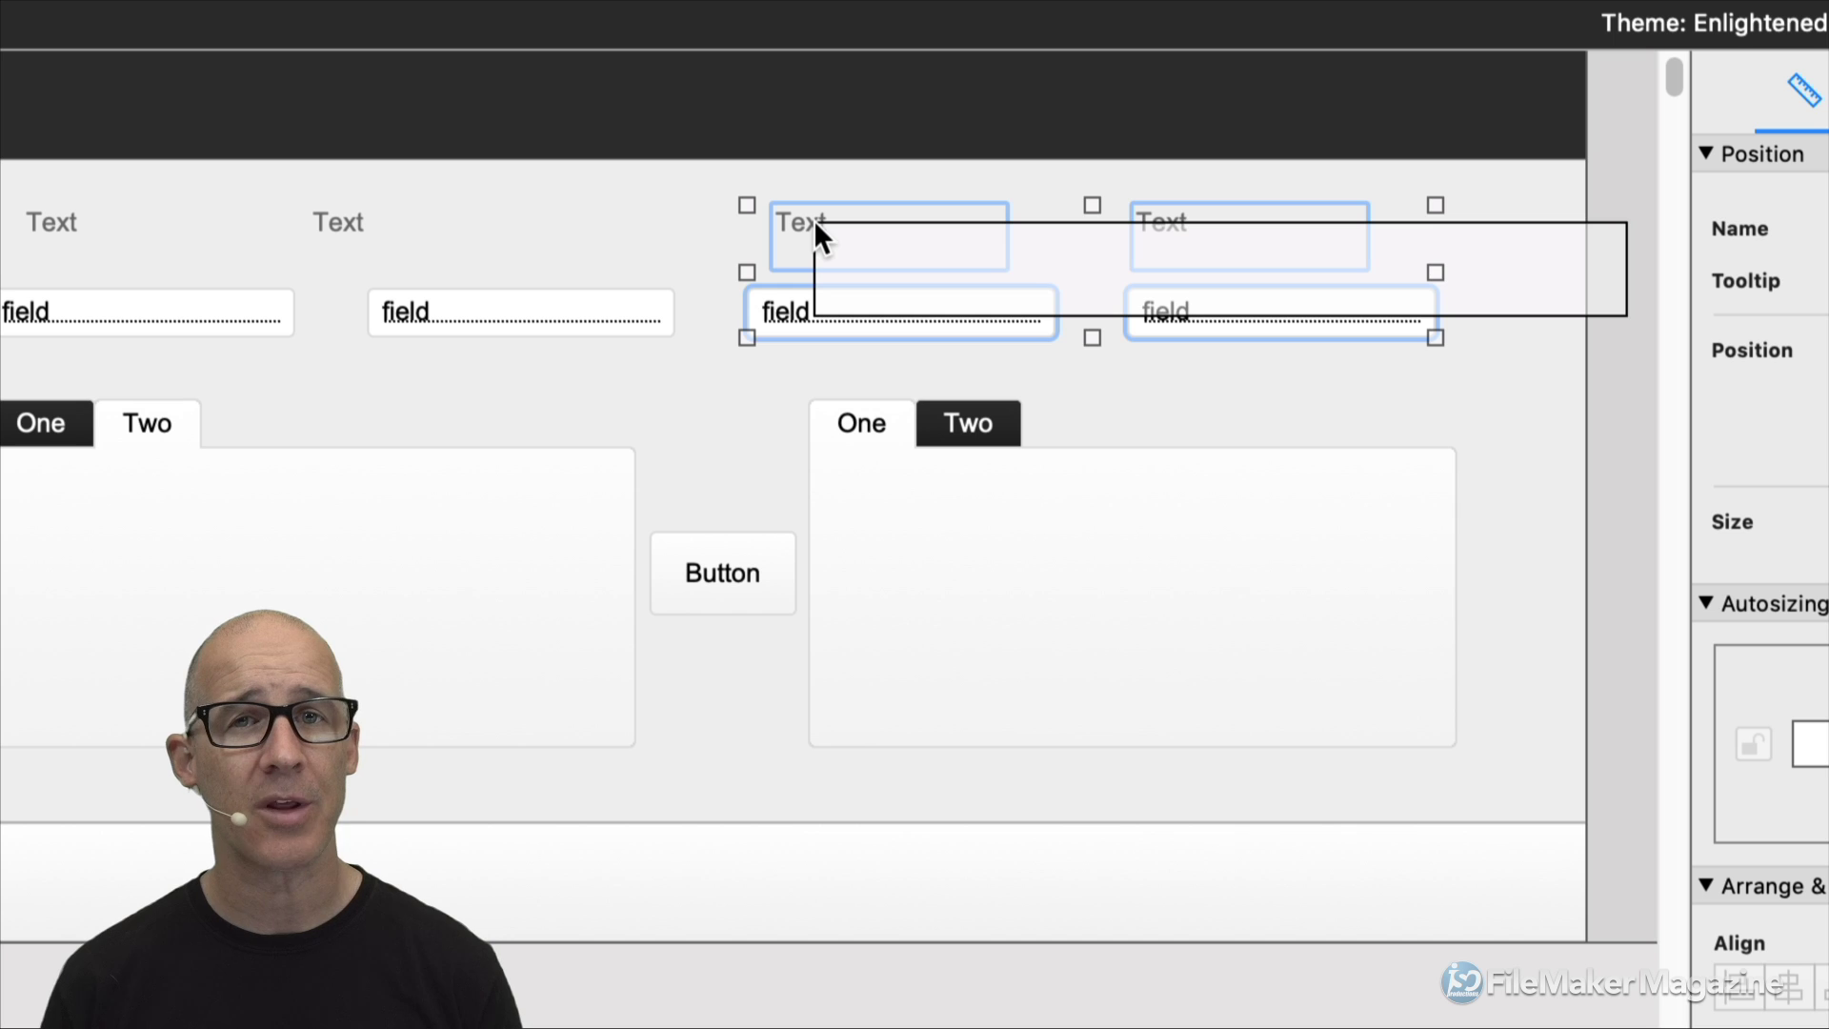
drag(814, 219, 814, 219)
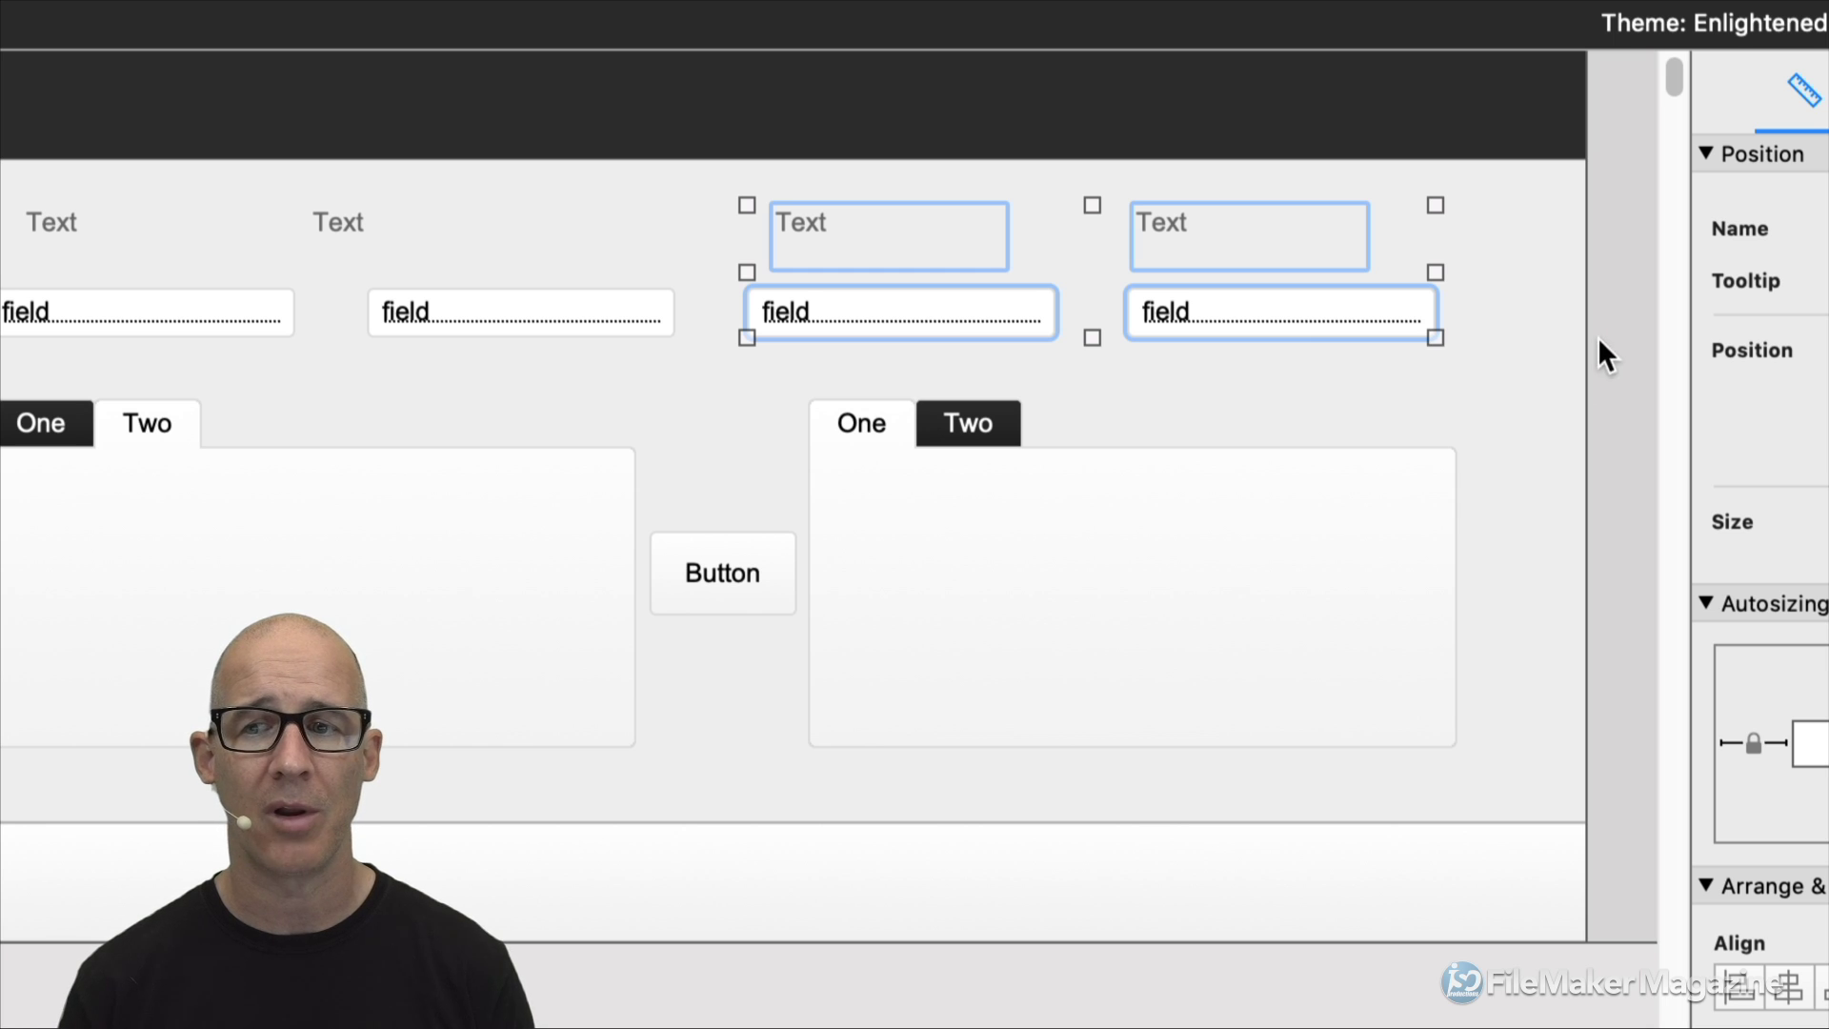
mouse_move(1608, 368)
mouse_down()
mouse_move(827, 215)
mouse_move(706, 233)
mouse_up()
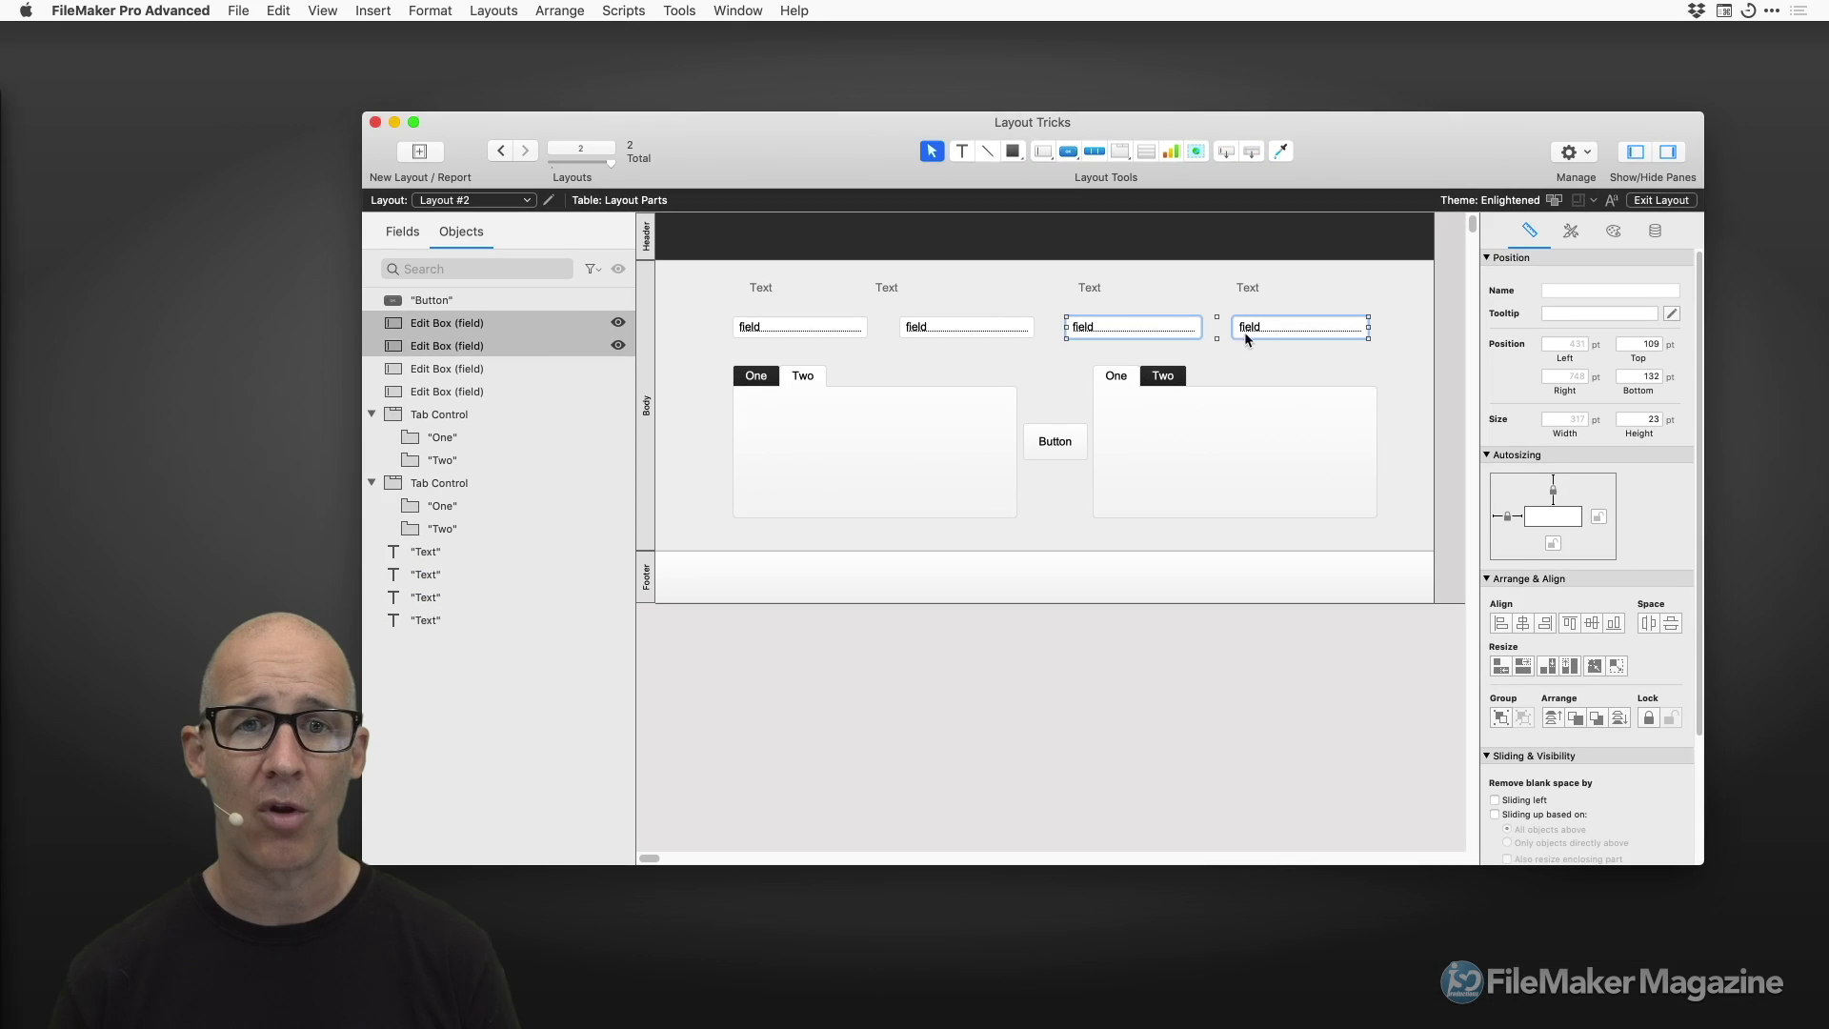
Draw a rectangle about 452 by 282 pt around the right-hand part of the body and send it to the back.
click(1012, 151)
mouse_move(1405, 542)
mouse_down()
mouse_move(1103, 305)
mouse_move(974, 274)
mouse_up()
key(super+alt+bracketleft)
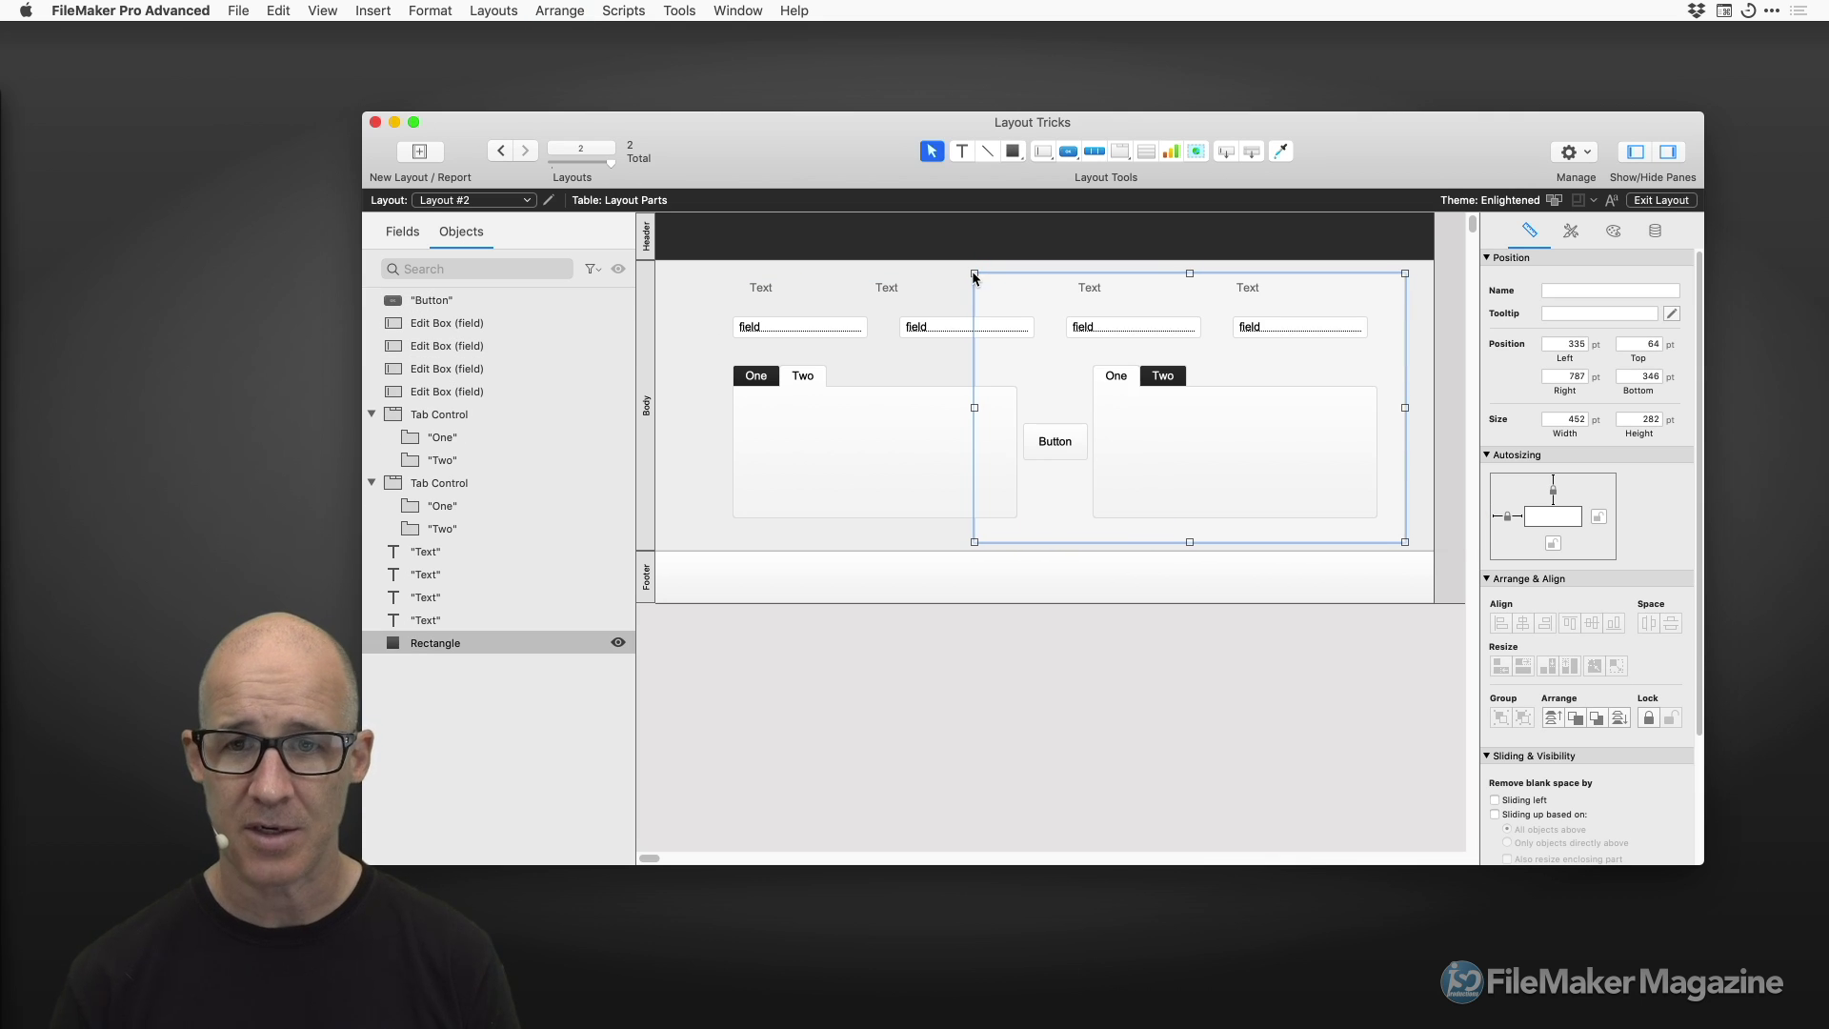
Fill the rectangle behind the objects with solid blue and deselect it.
click(1612, 233)
click(1535, 466)
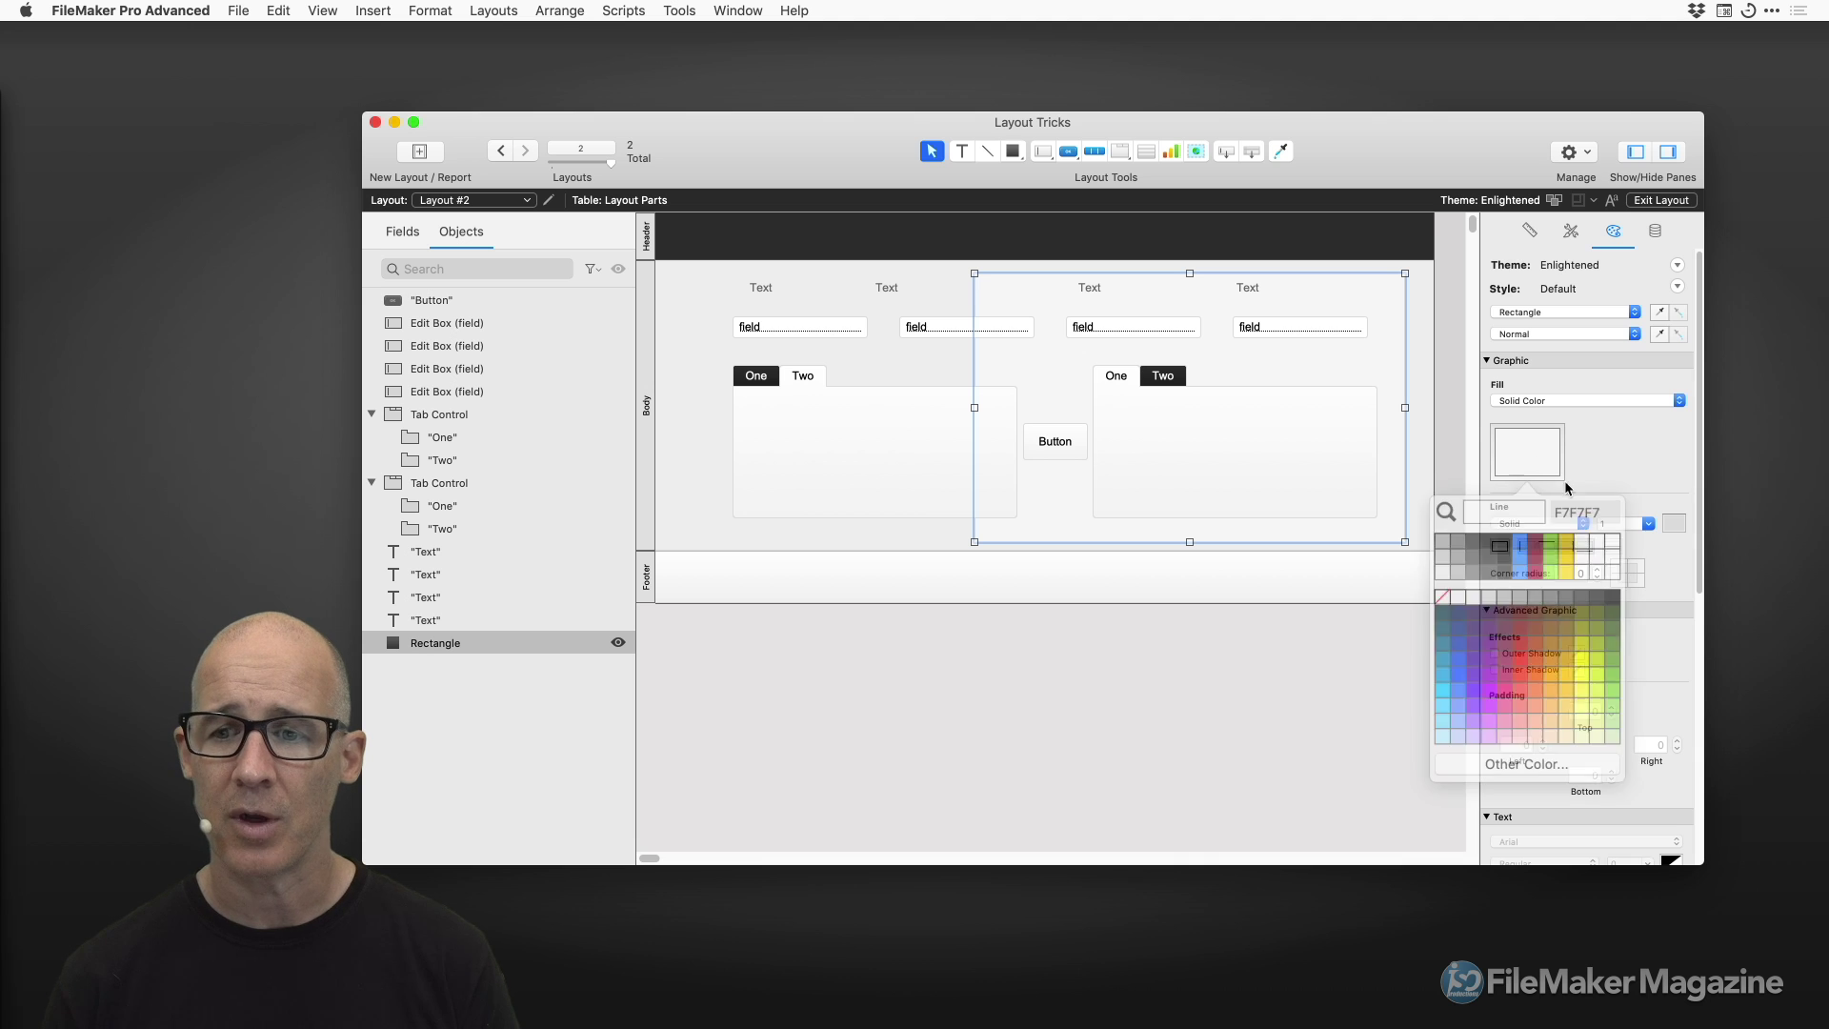
click(1522, 561)
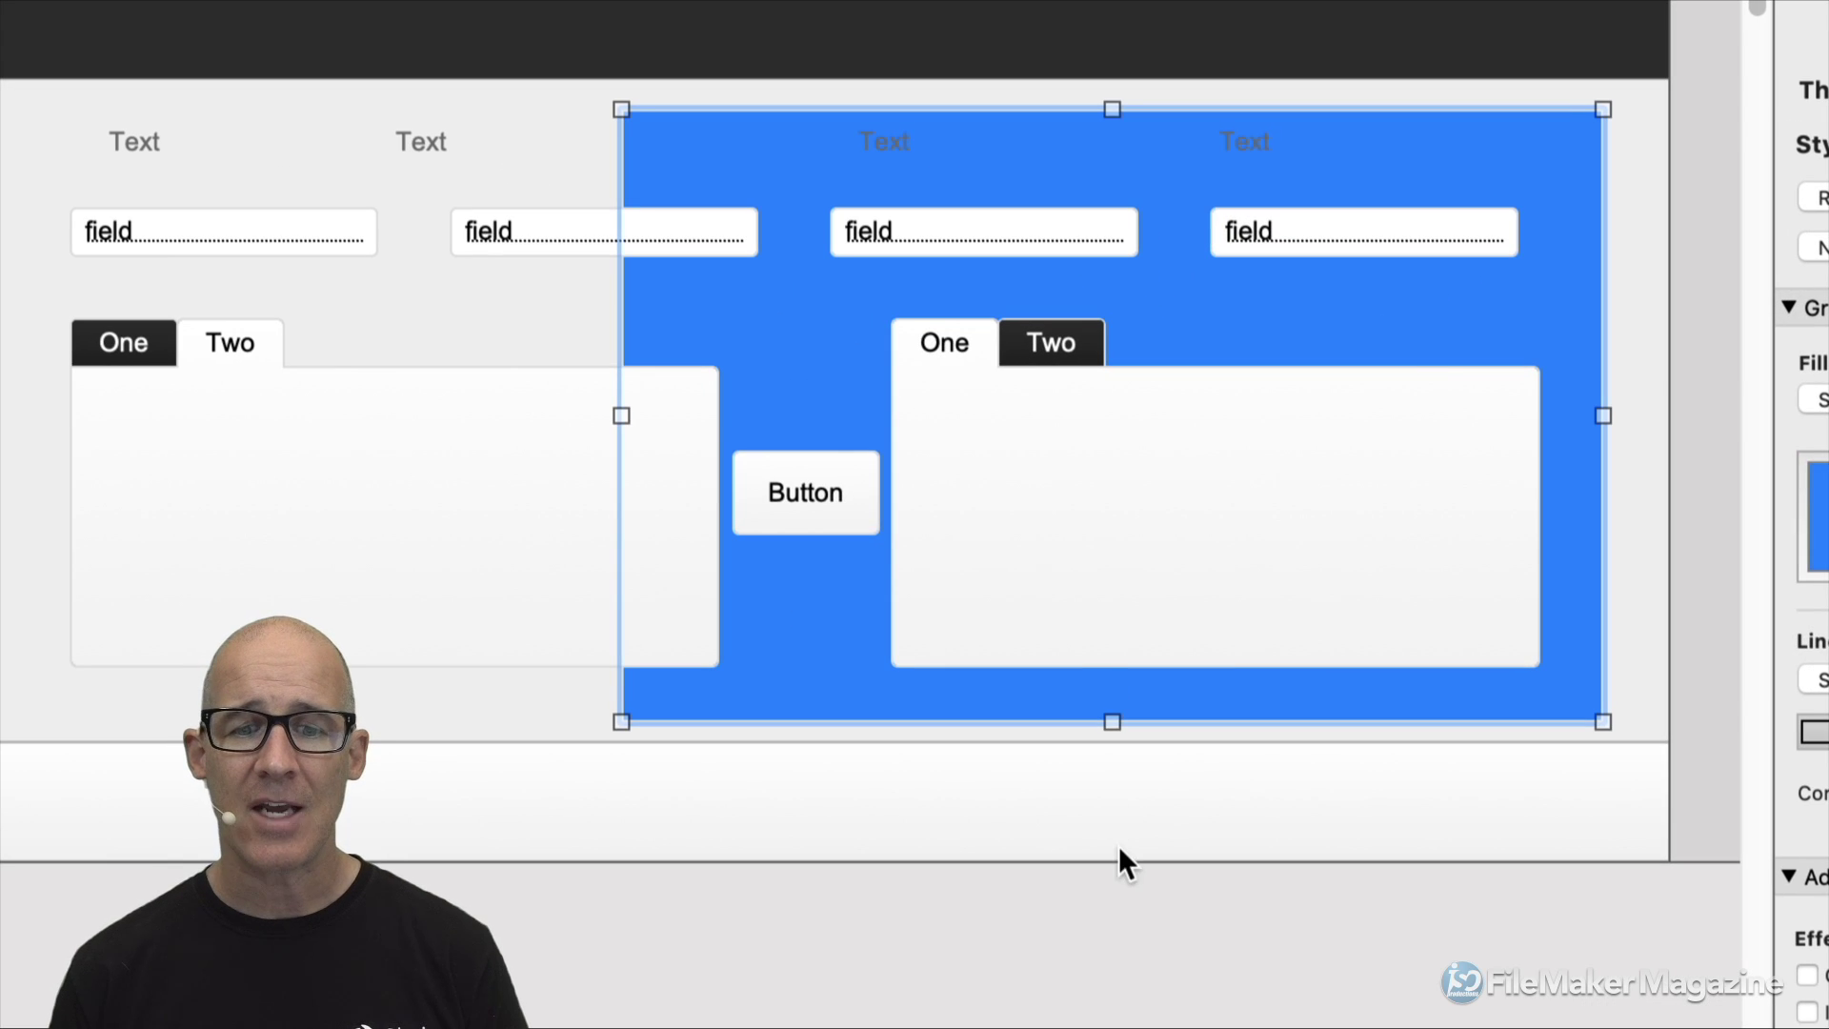
click(1129, 882)
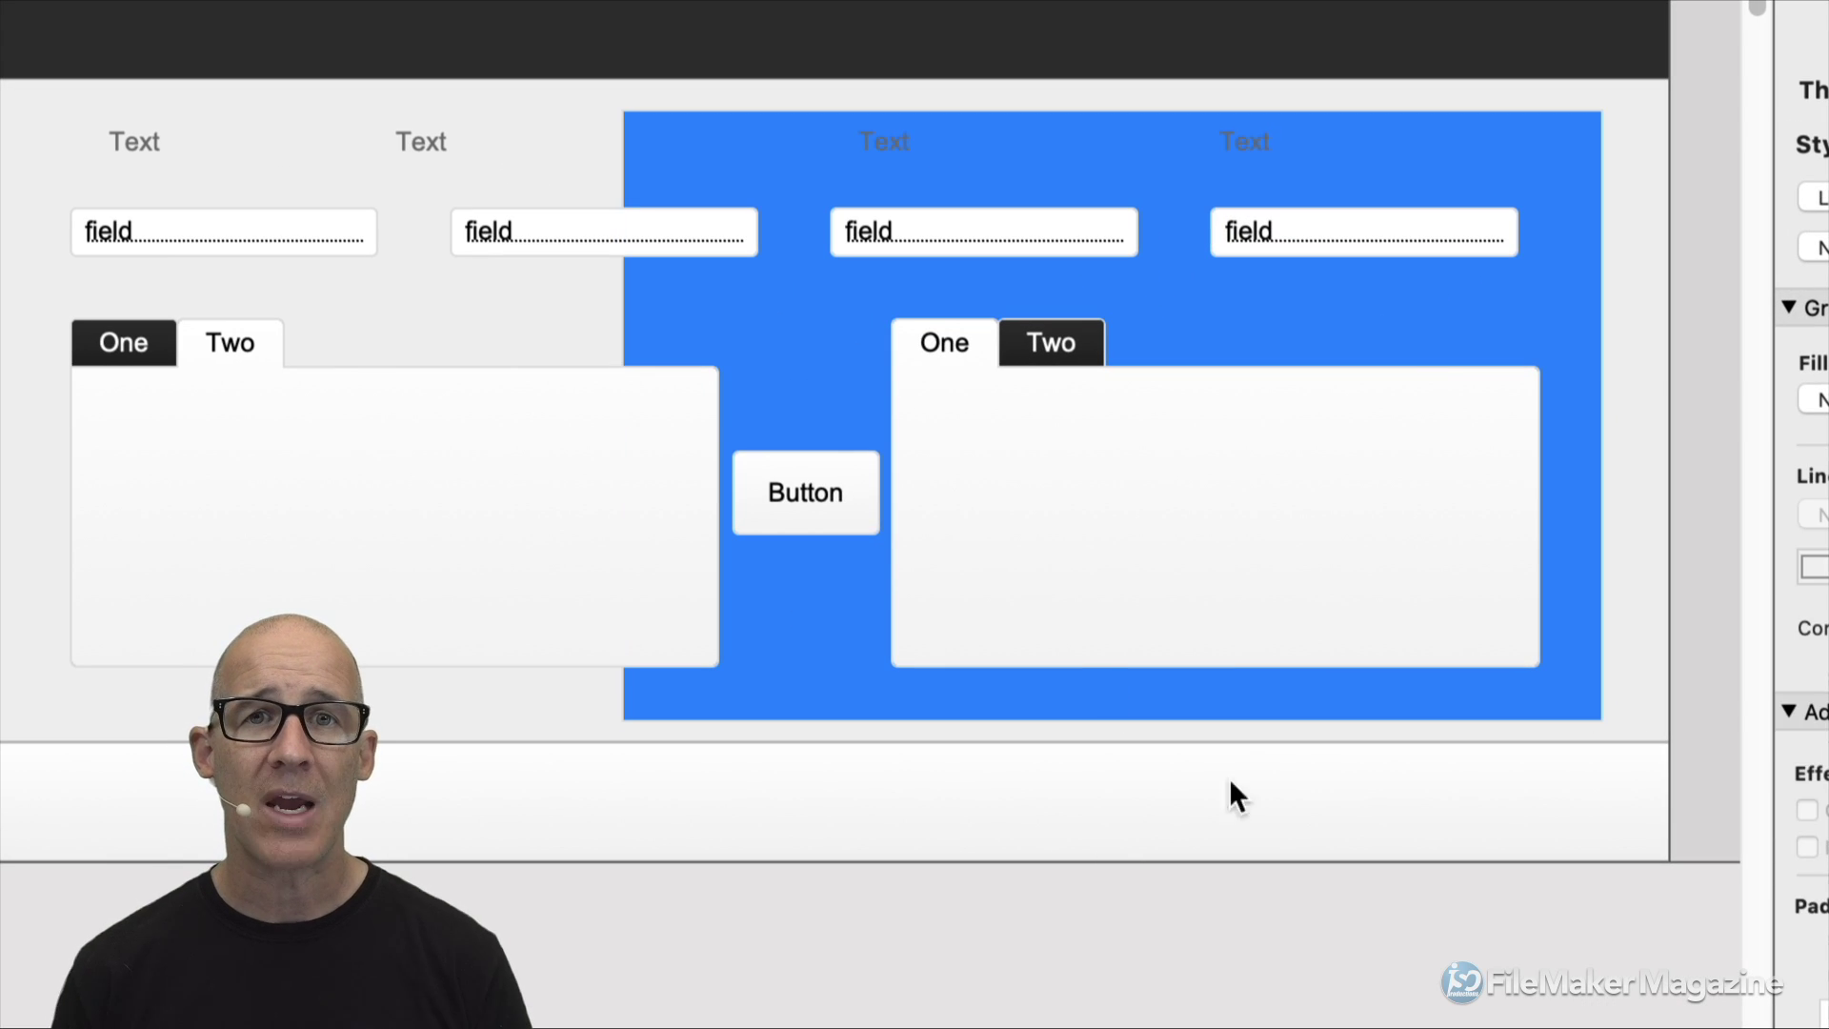
Build a multiple selection of the third and fourth text labels and their fields, adding the objects one at a time.
click(947, 156)
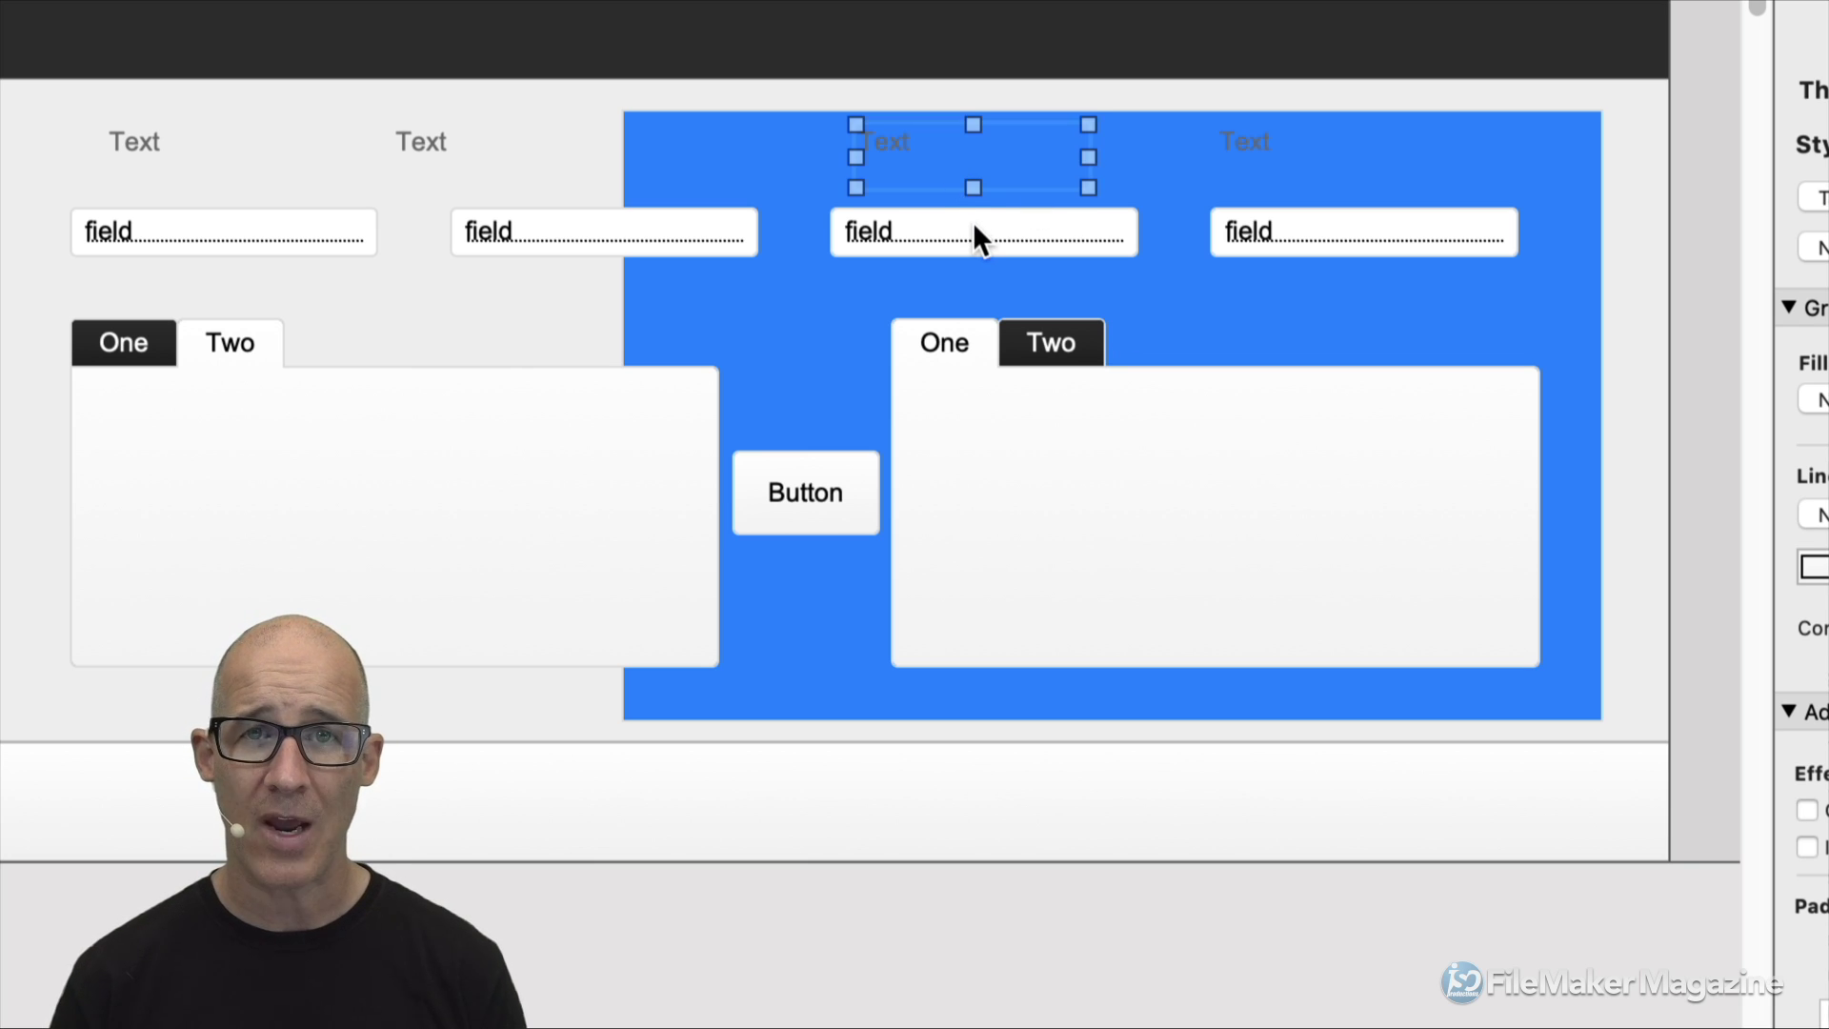
click(975, 224)
click(908, 148)
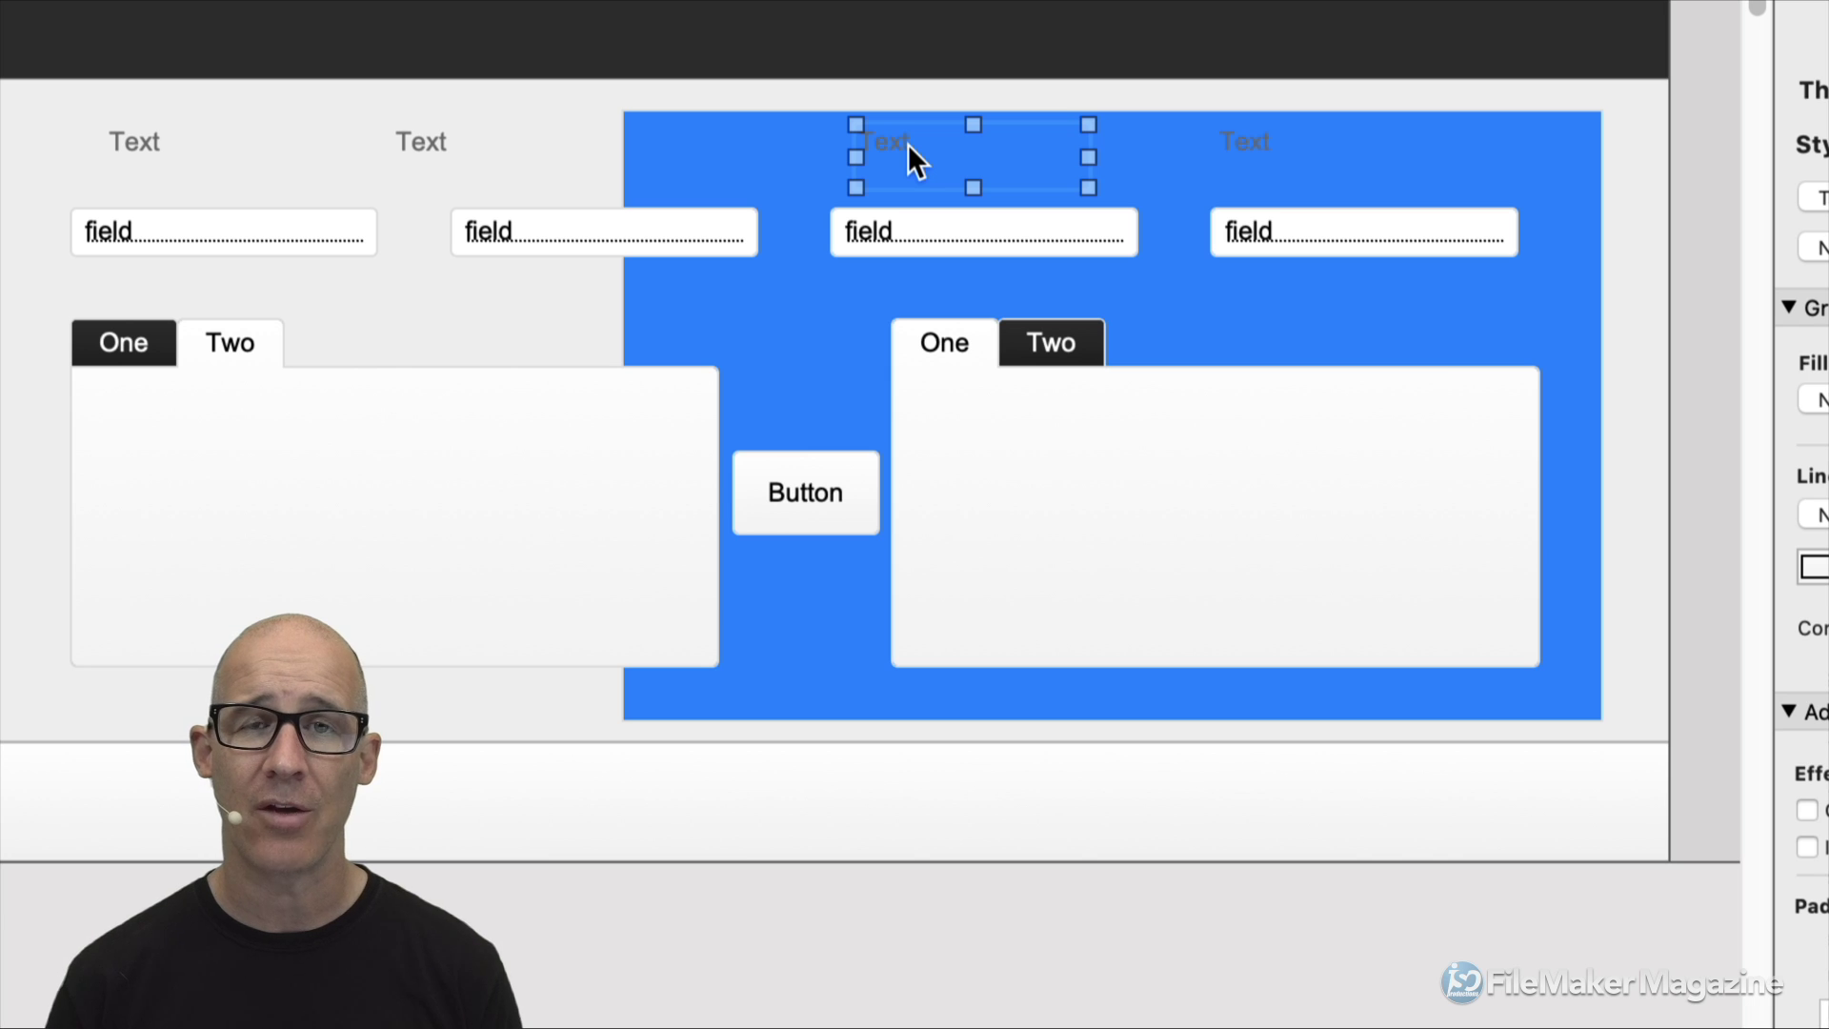
shift+click(962, 228)
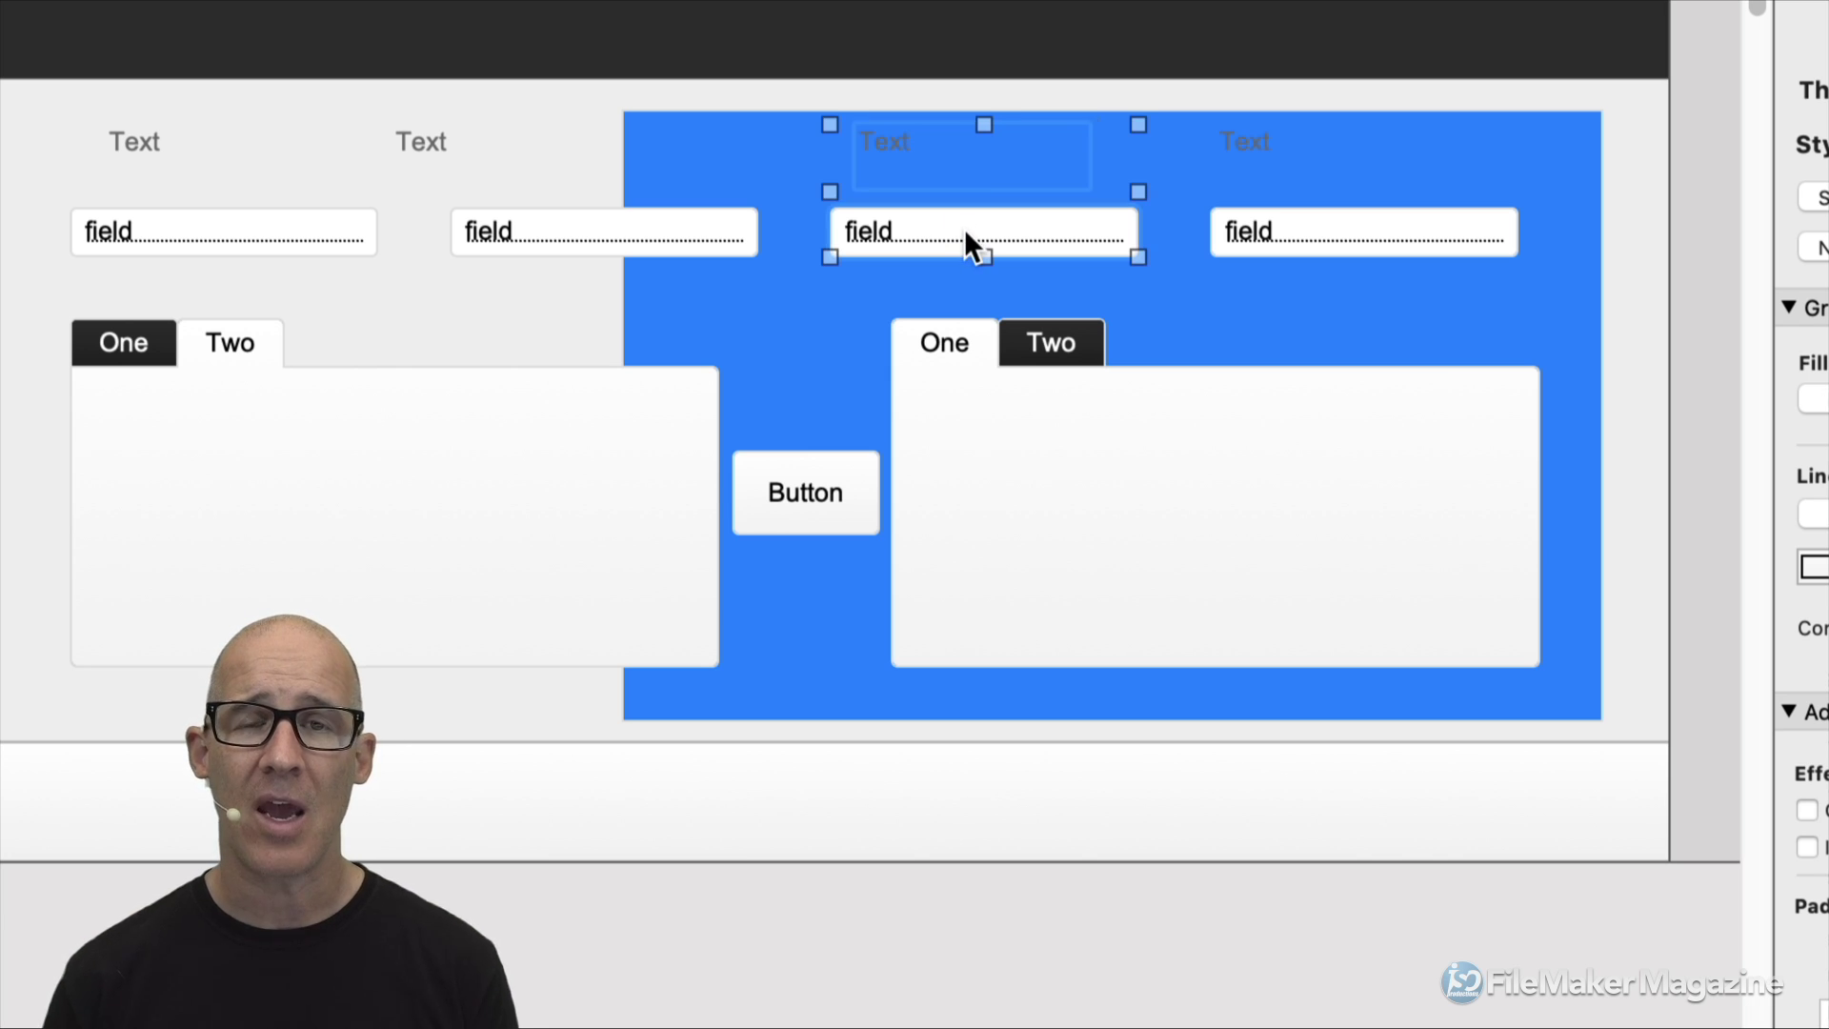
shift+click(1267, 238)
shift+click(1255, 143)
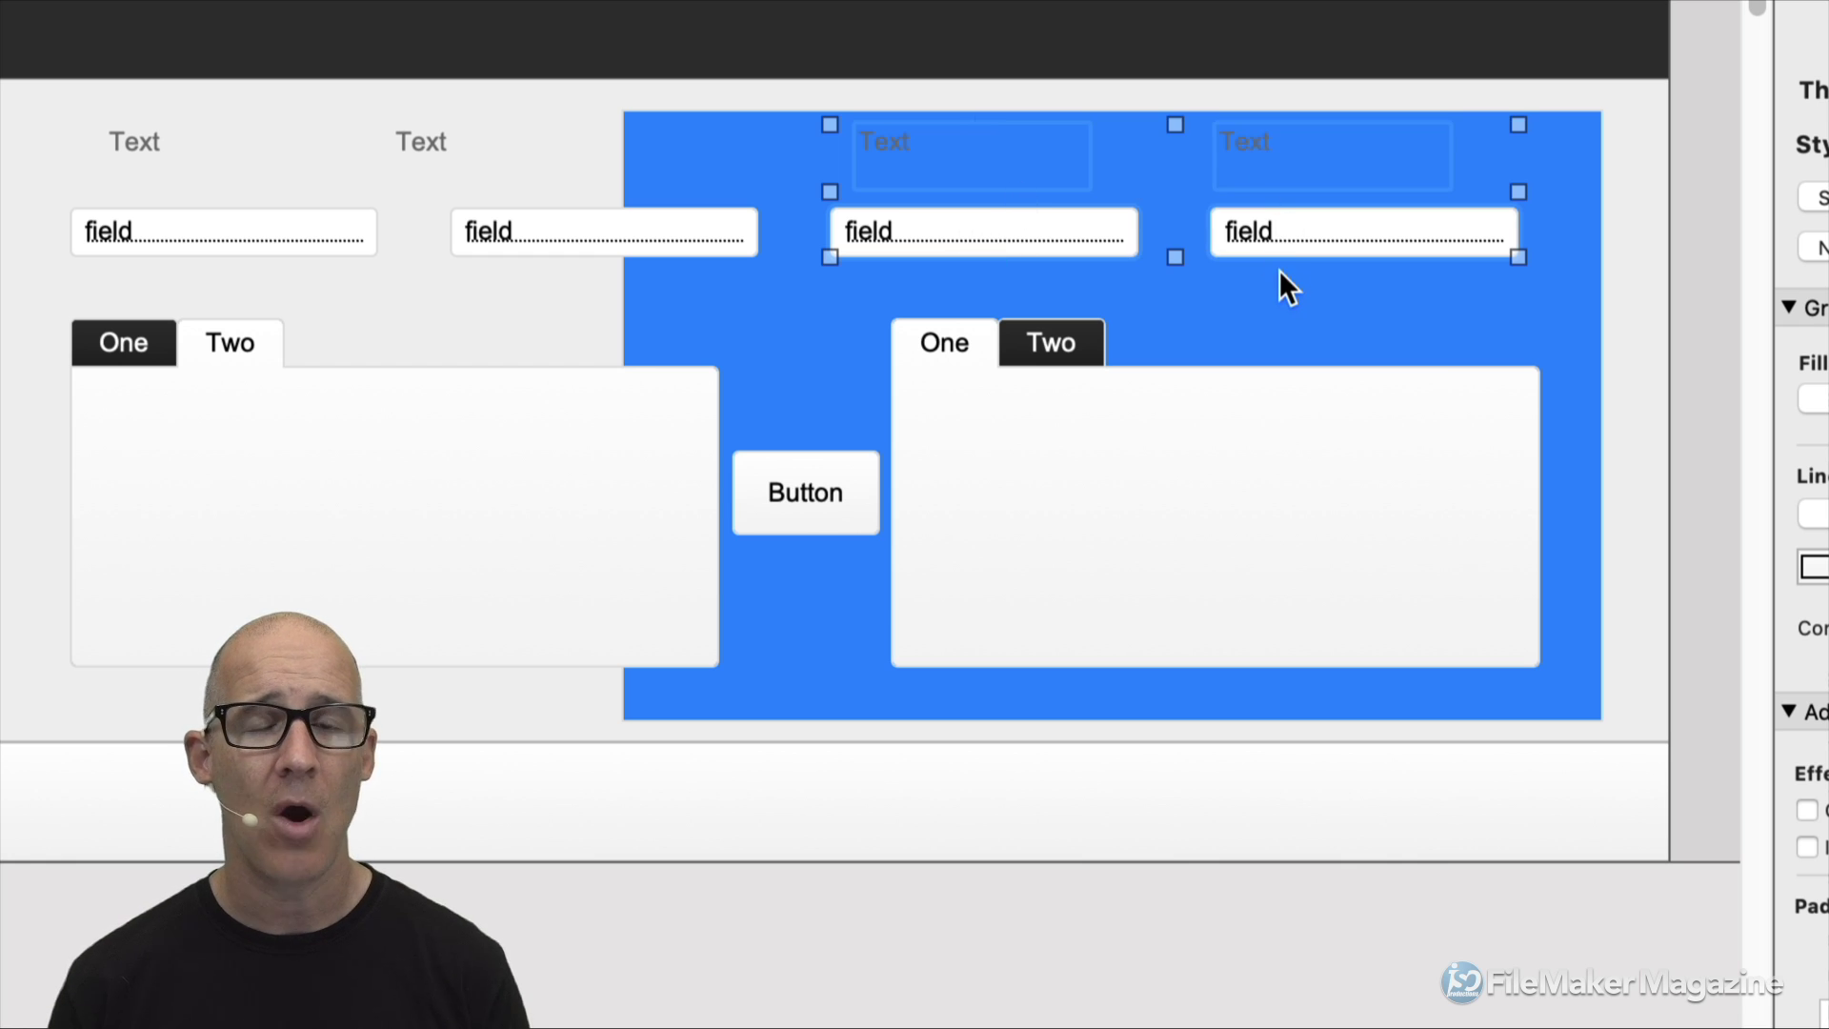
Marquee-select the third text label with its field without the blue rectangle, and do the same for the button.
click(1182, 308)
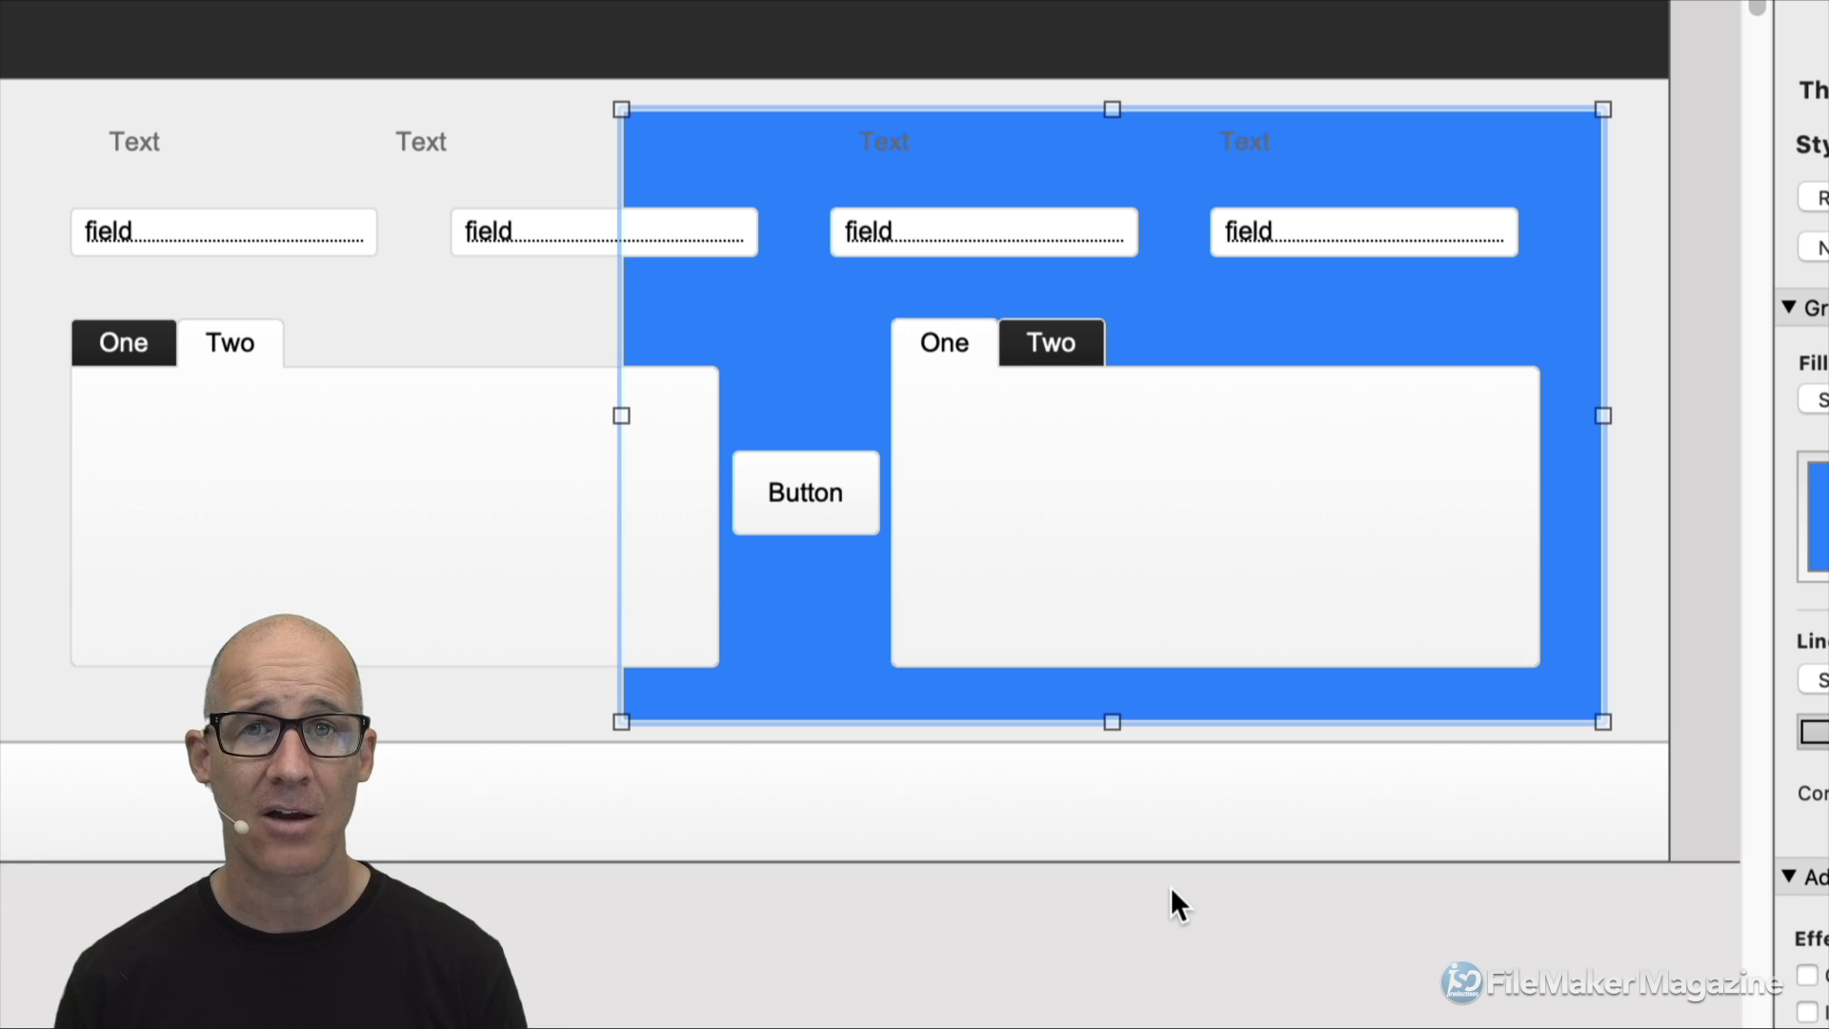
drag(1172, 889, 782, 79)
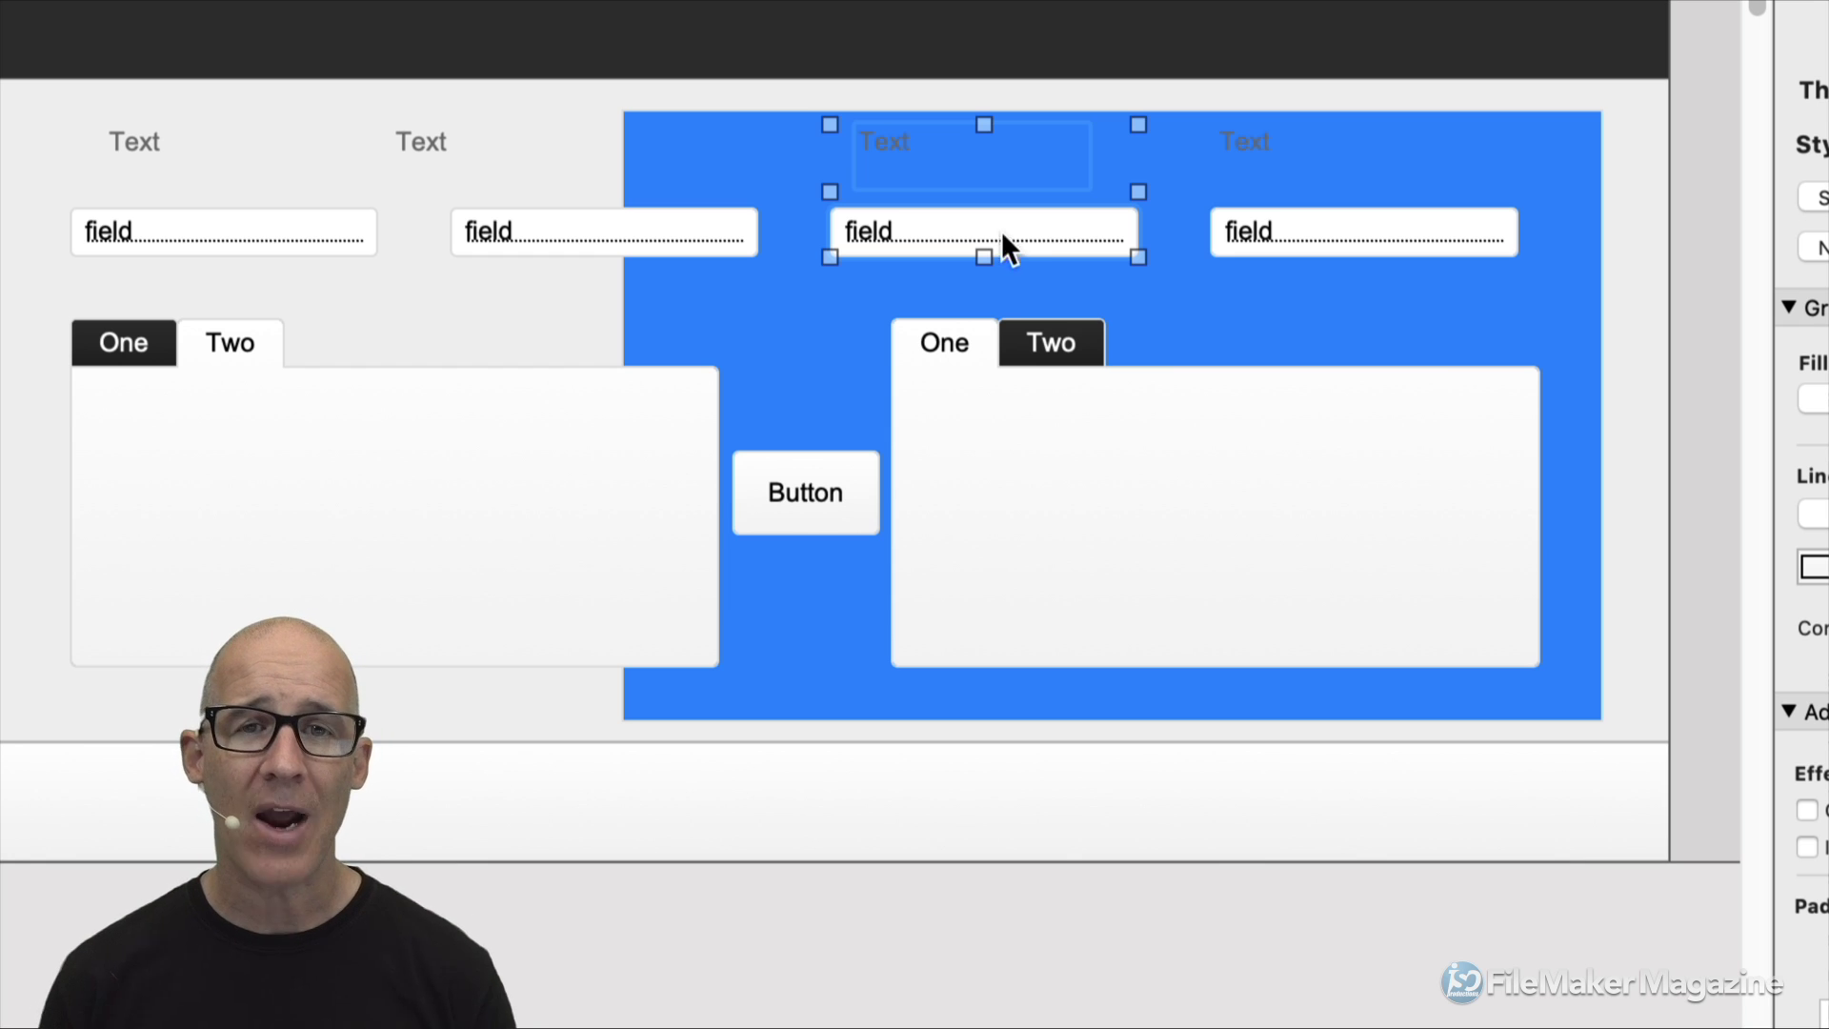
drag(930, 906, 694, 395)
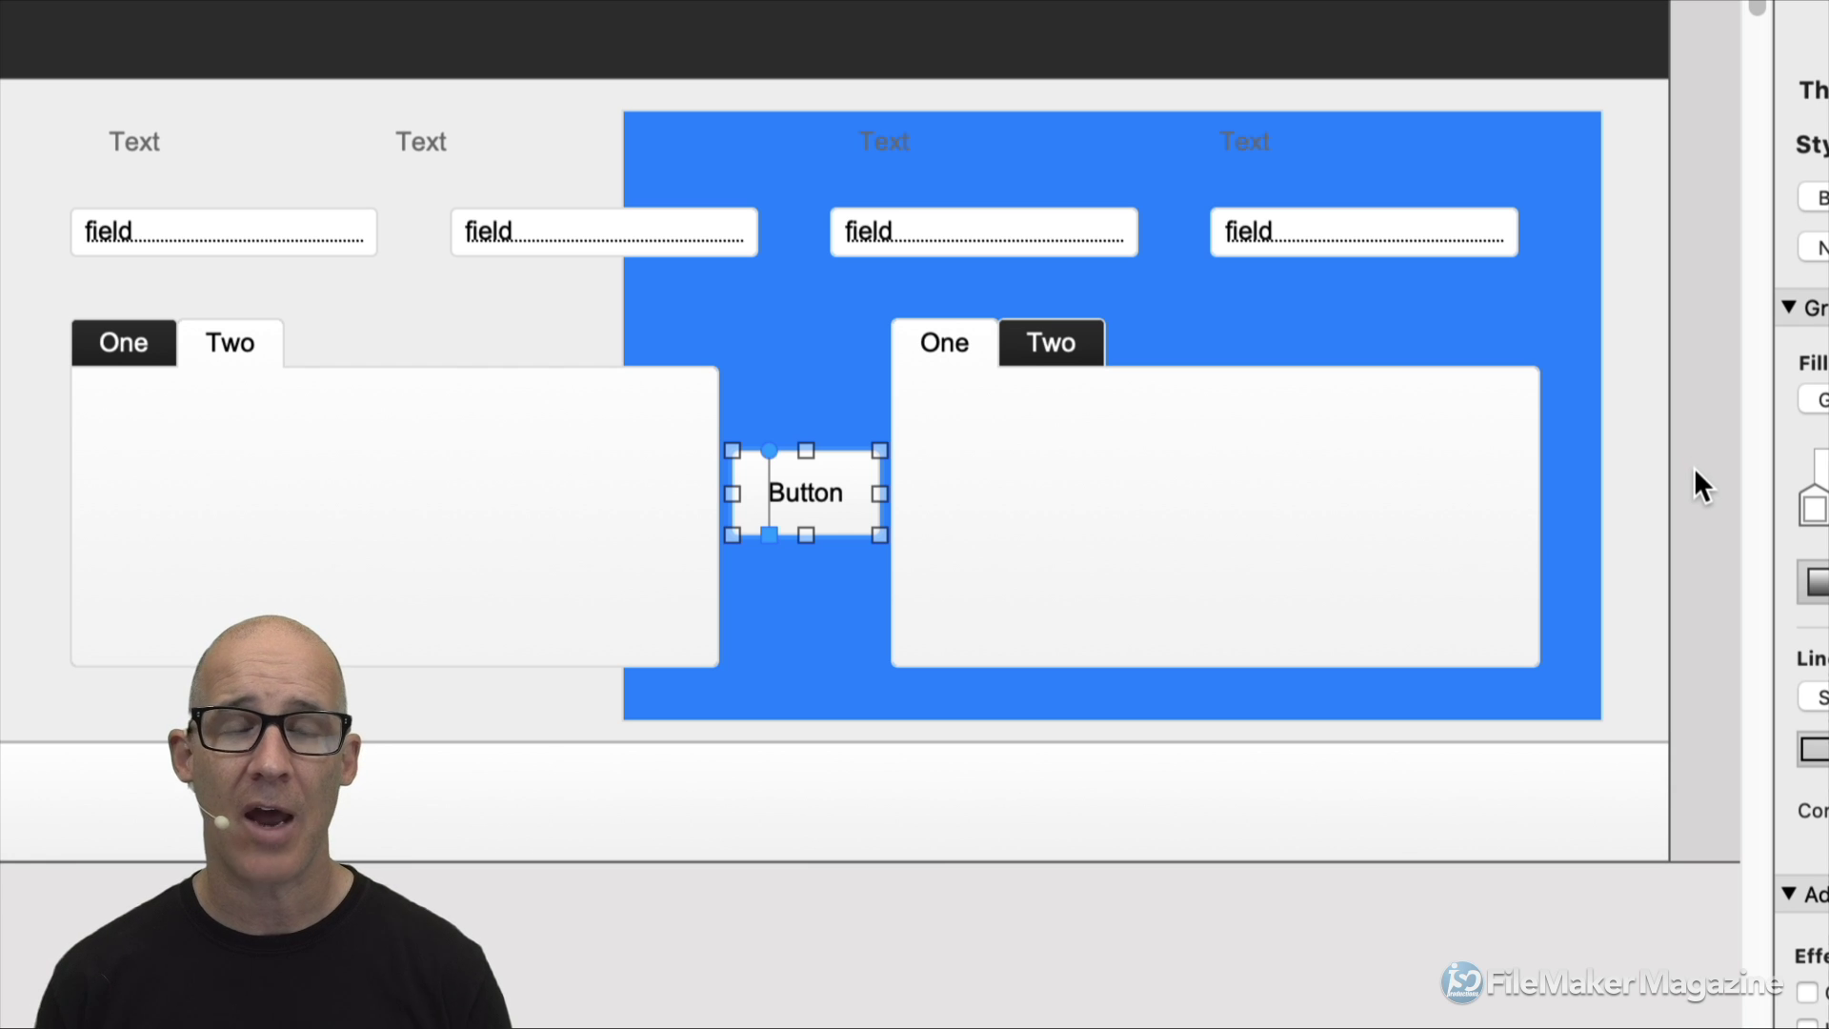
Marquee-select the blue rectangle, button and both tab controls by crossing them, and clear the selection.
drag(1694, 467, 314, 492)
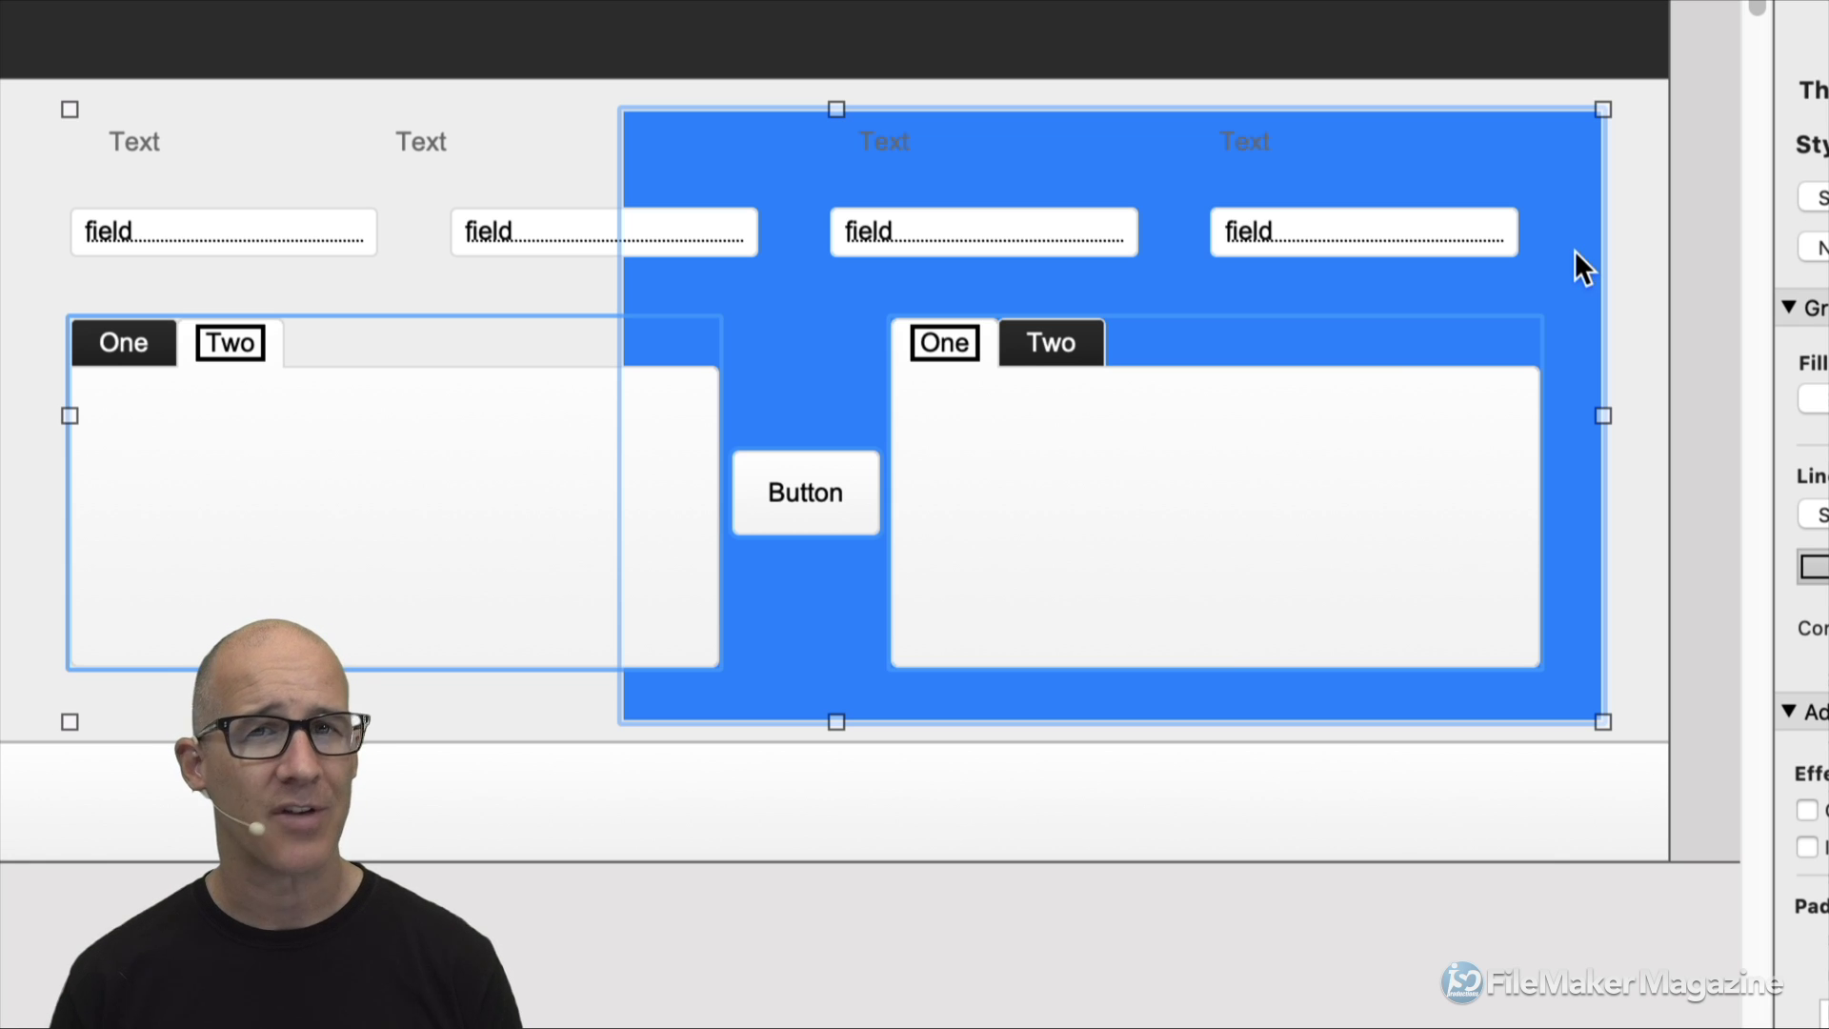
click(1583, 317)
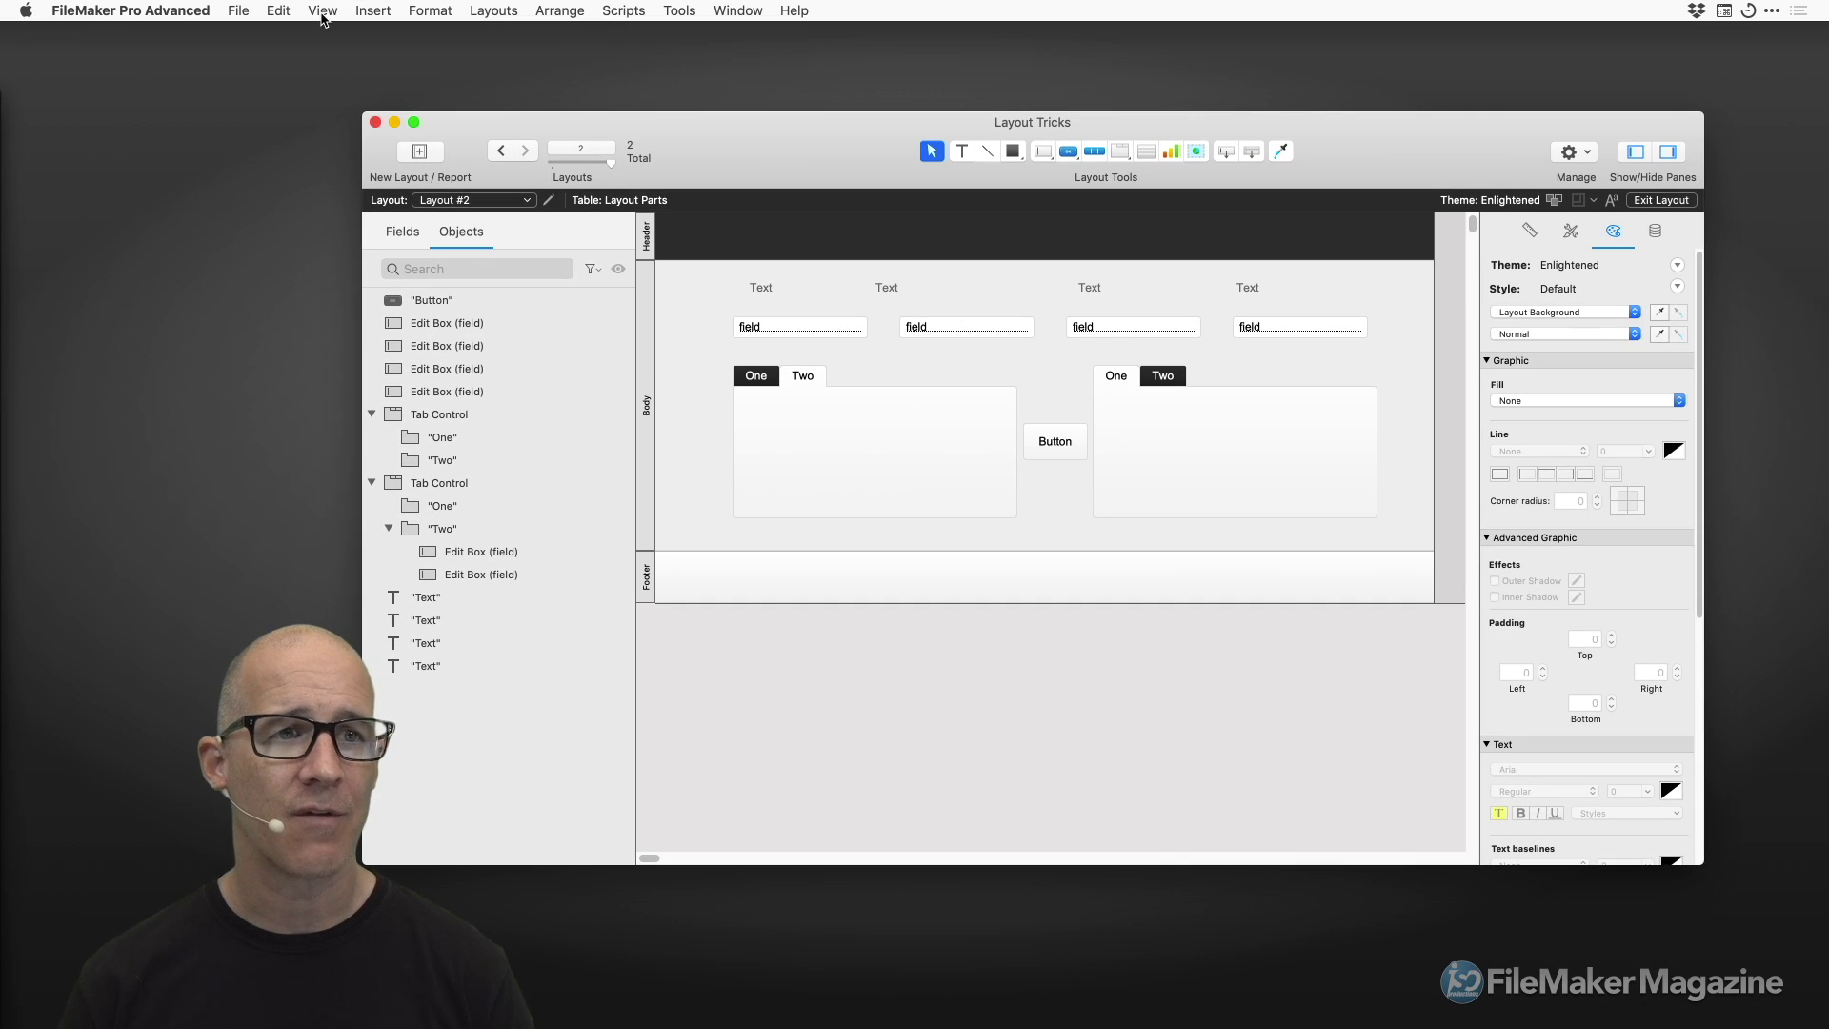
click(323, 10)
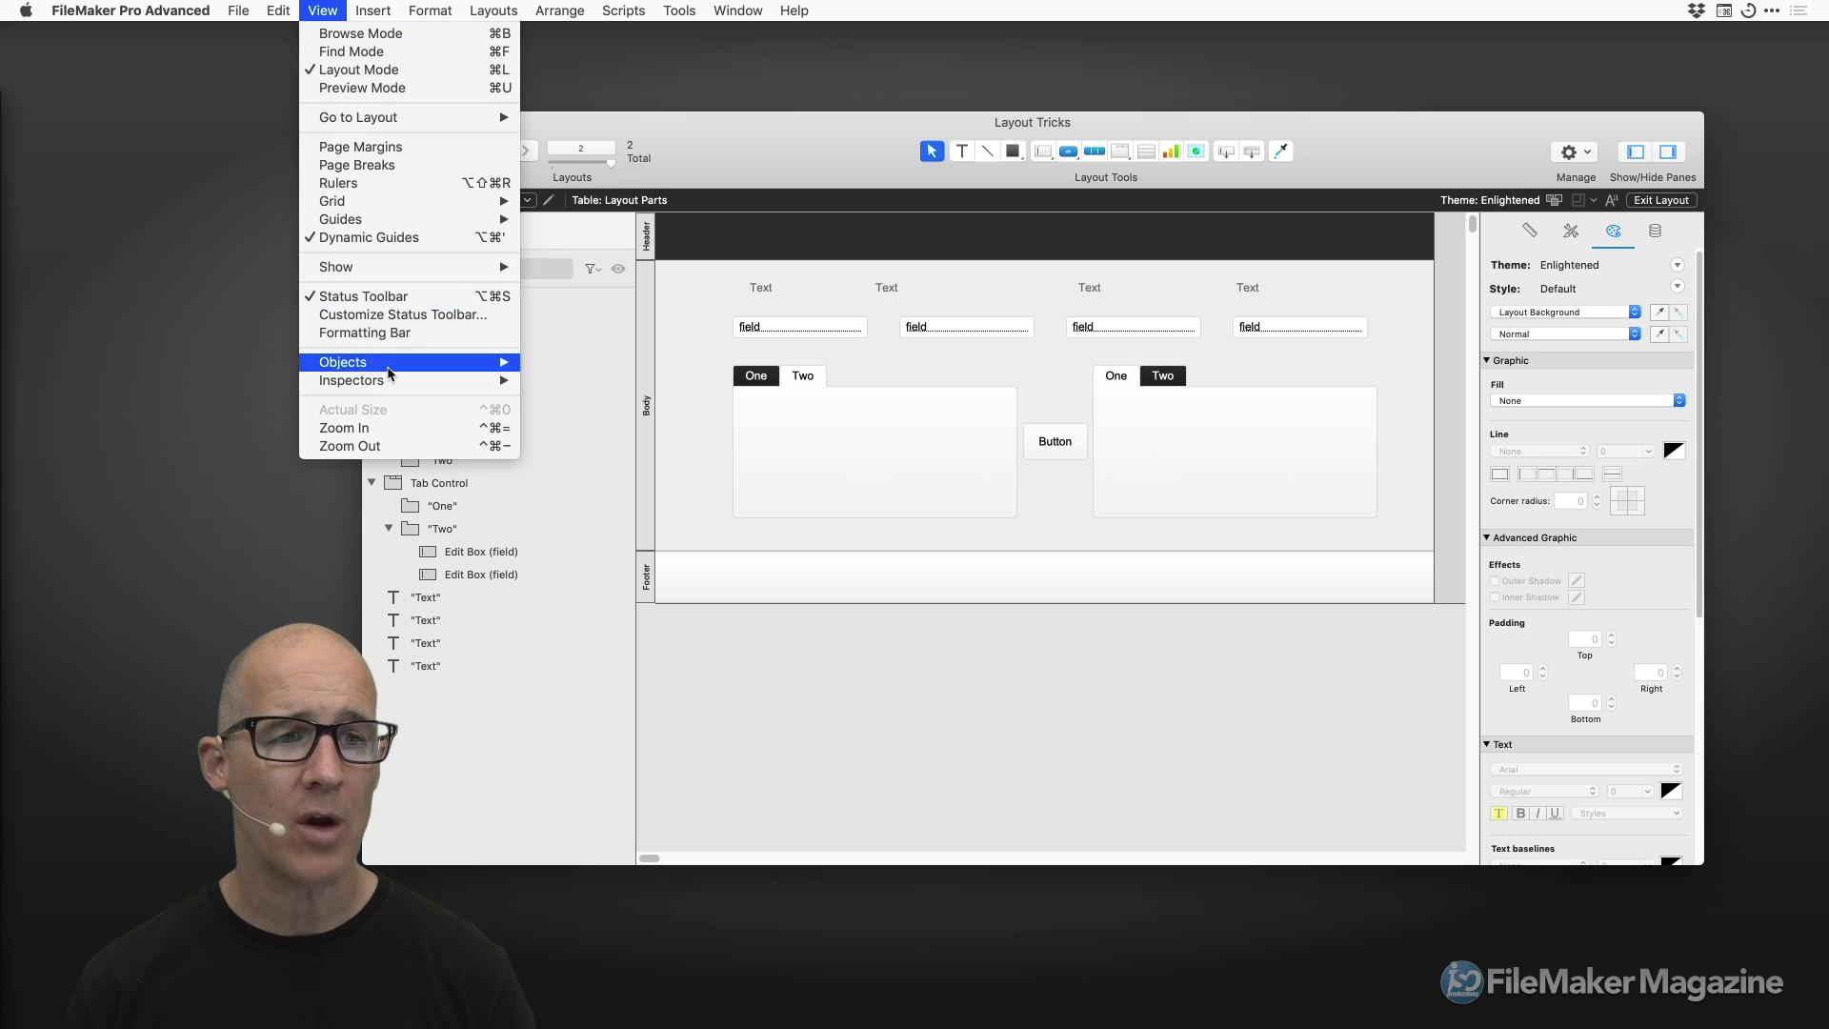
mouse_move(387, 372)
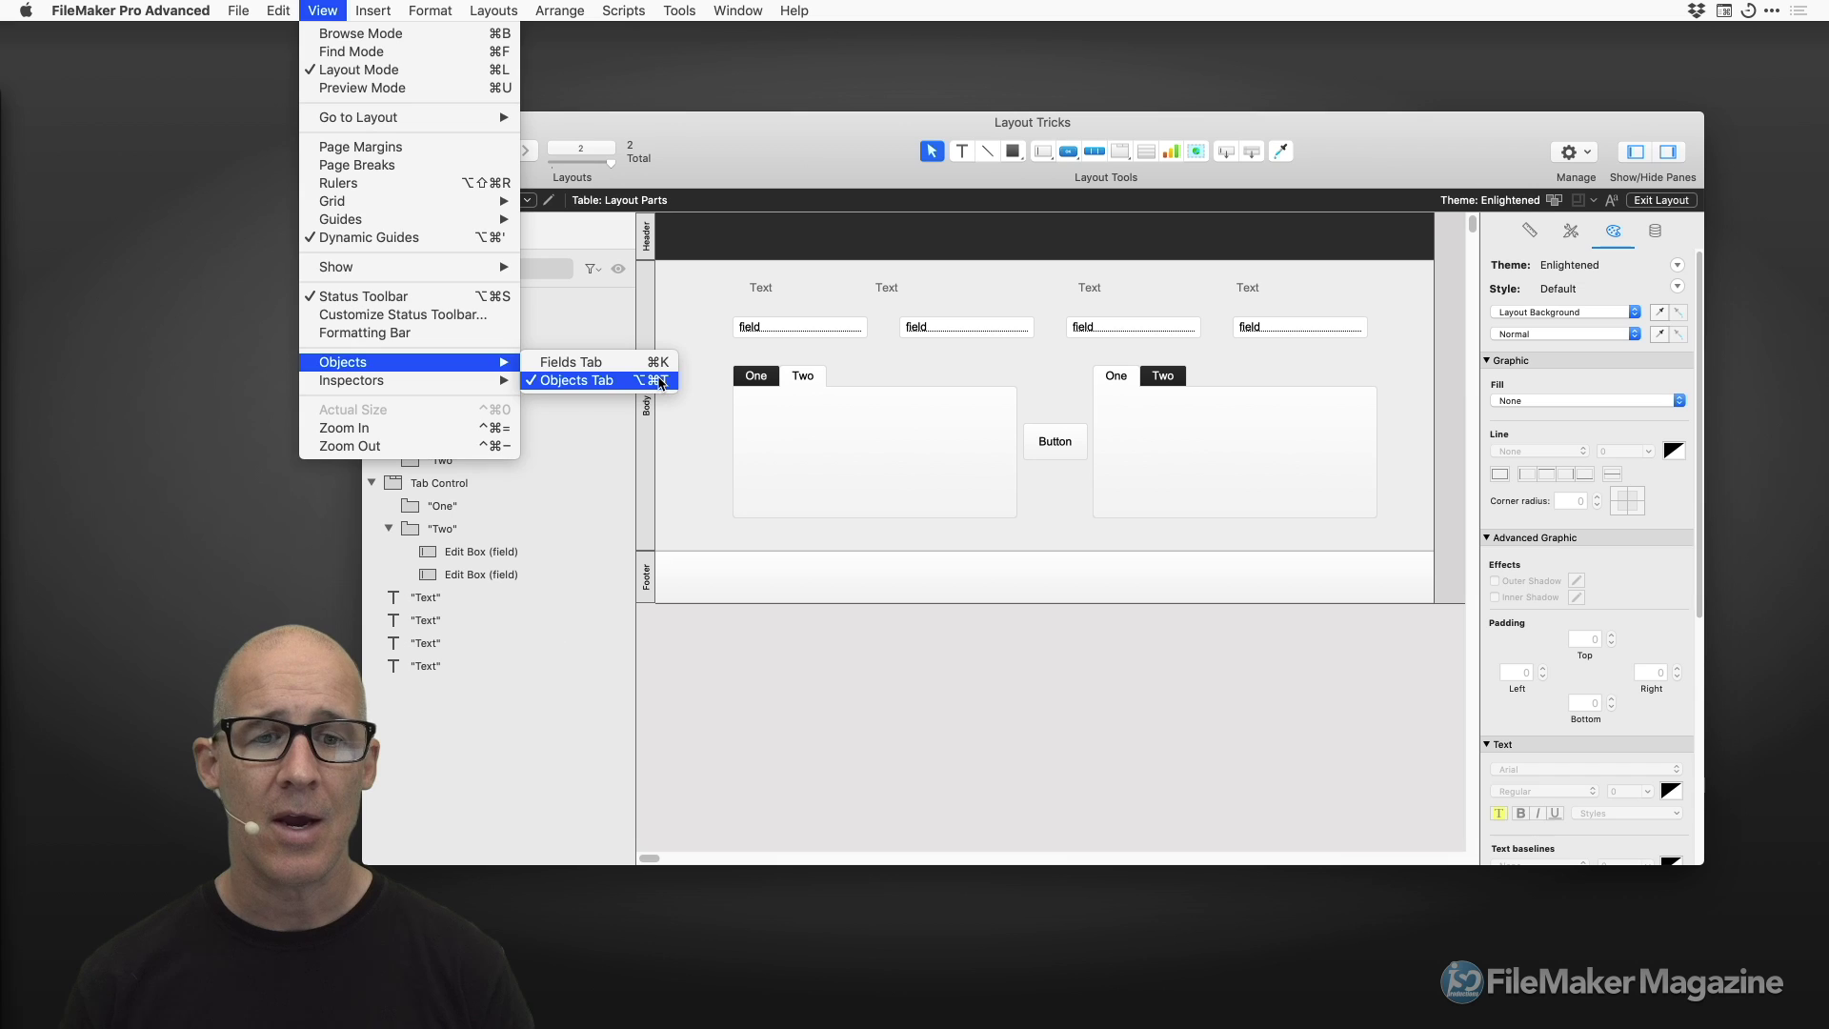
click(911, 674)
key(alt+super+t)
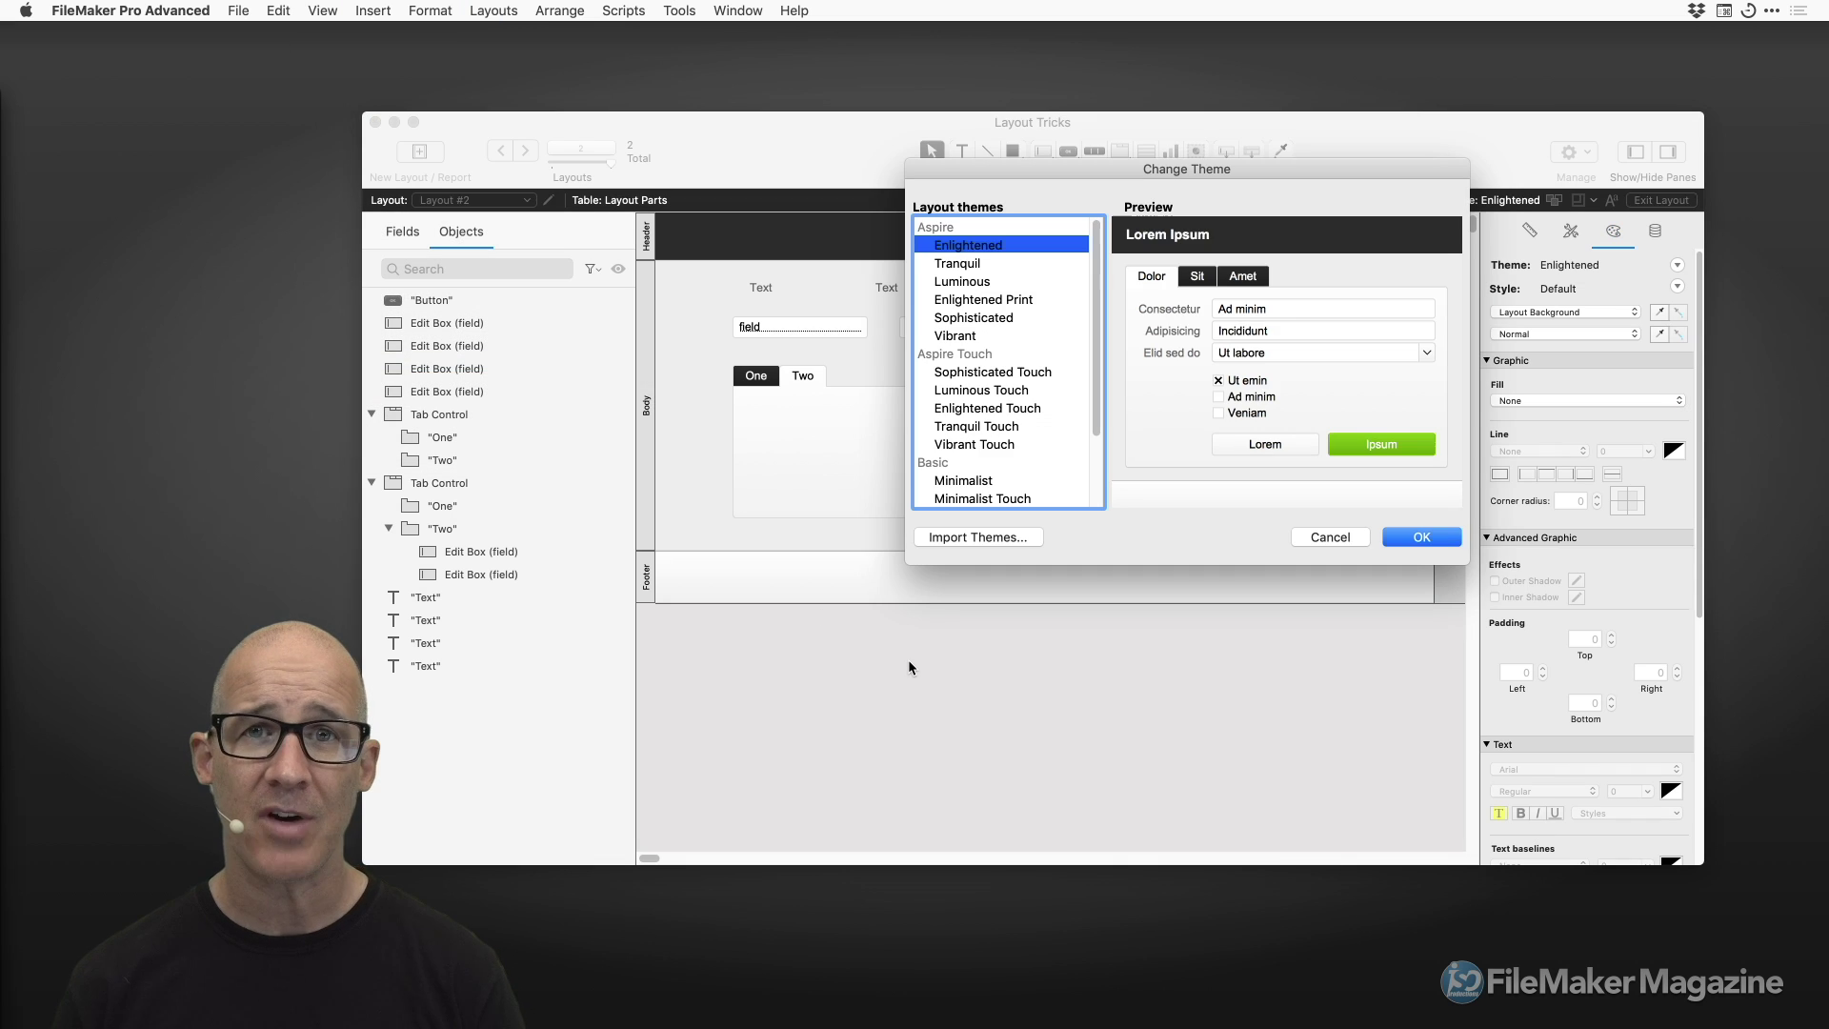
click(1363, 538)
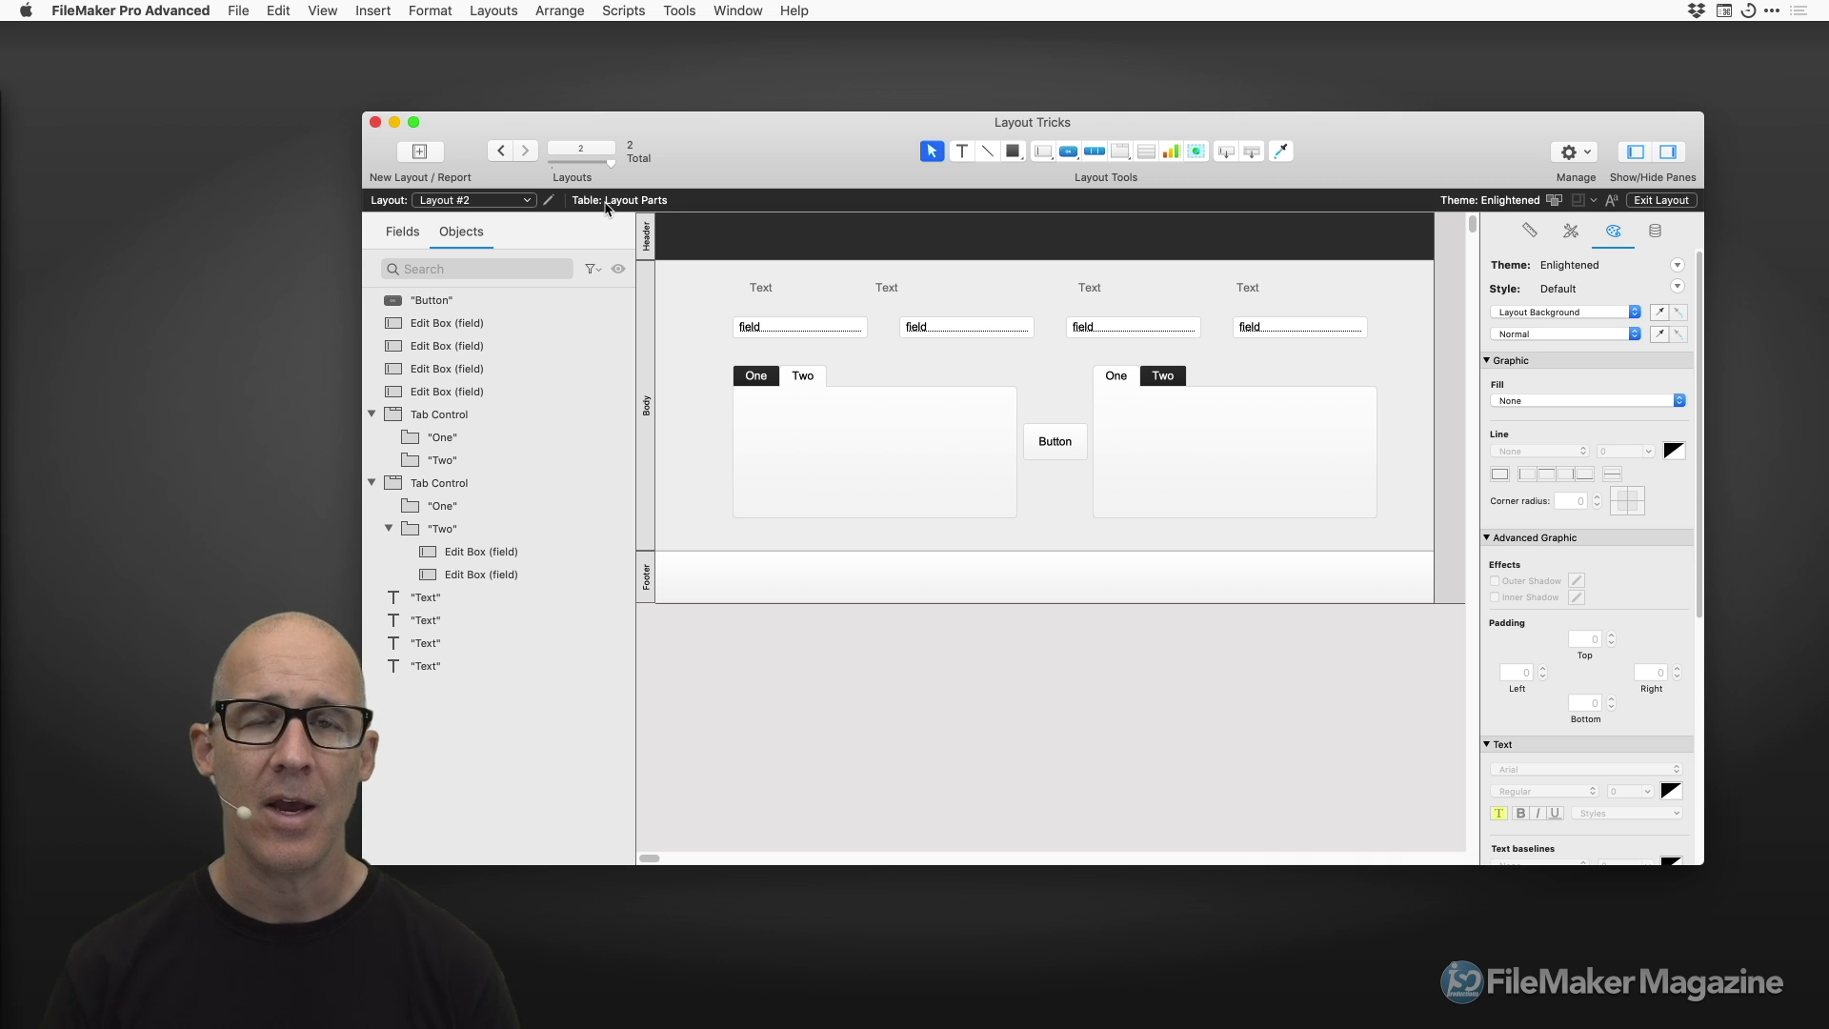
Hide the layout's Objects tab and show it again.
click(320, 11)
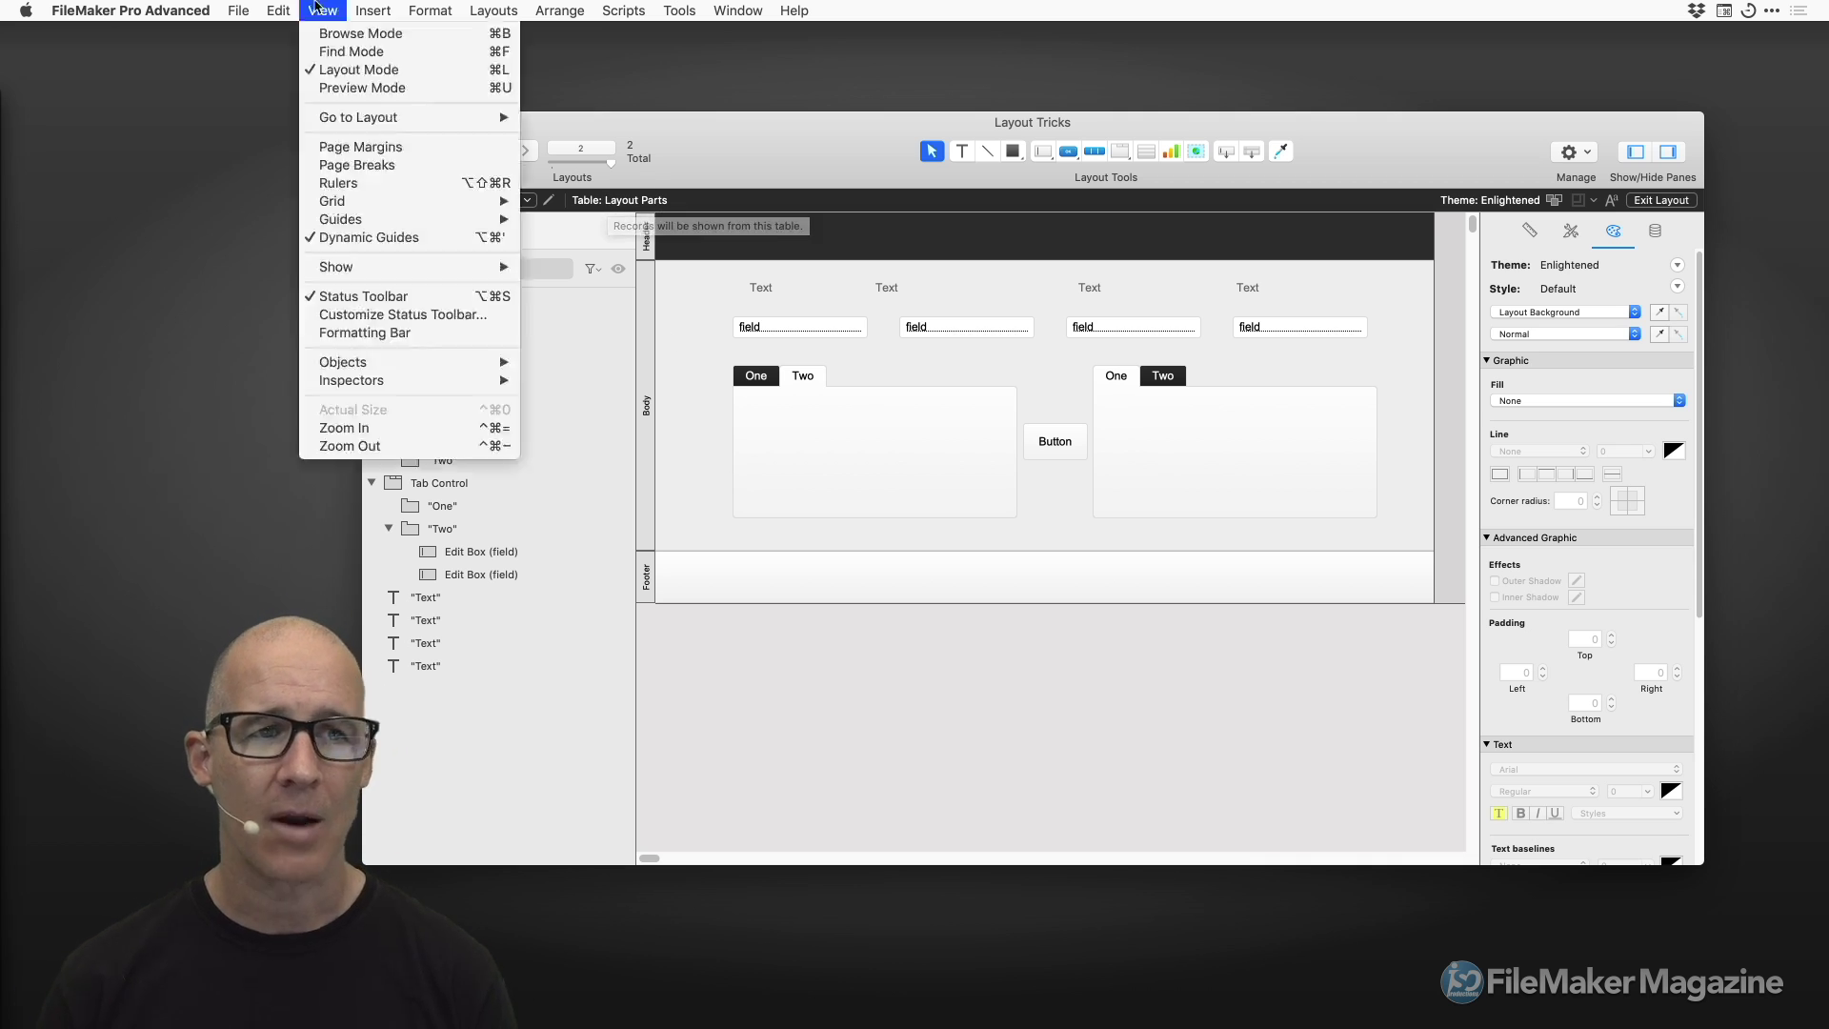
mouse_move(429, 271)
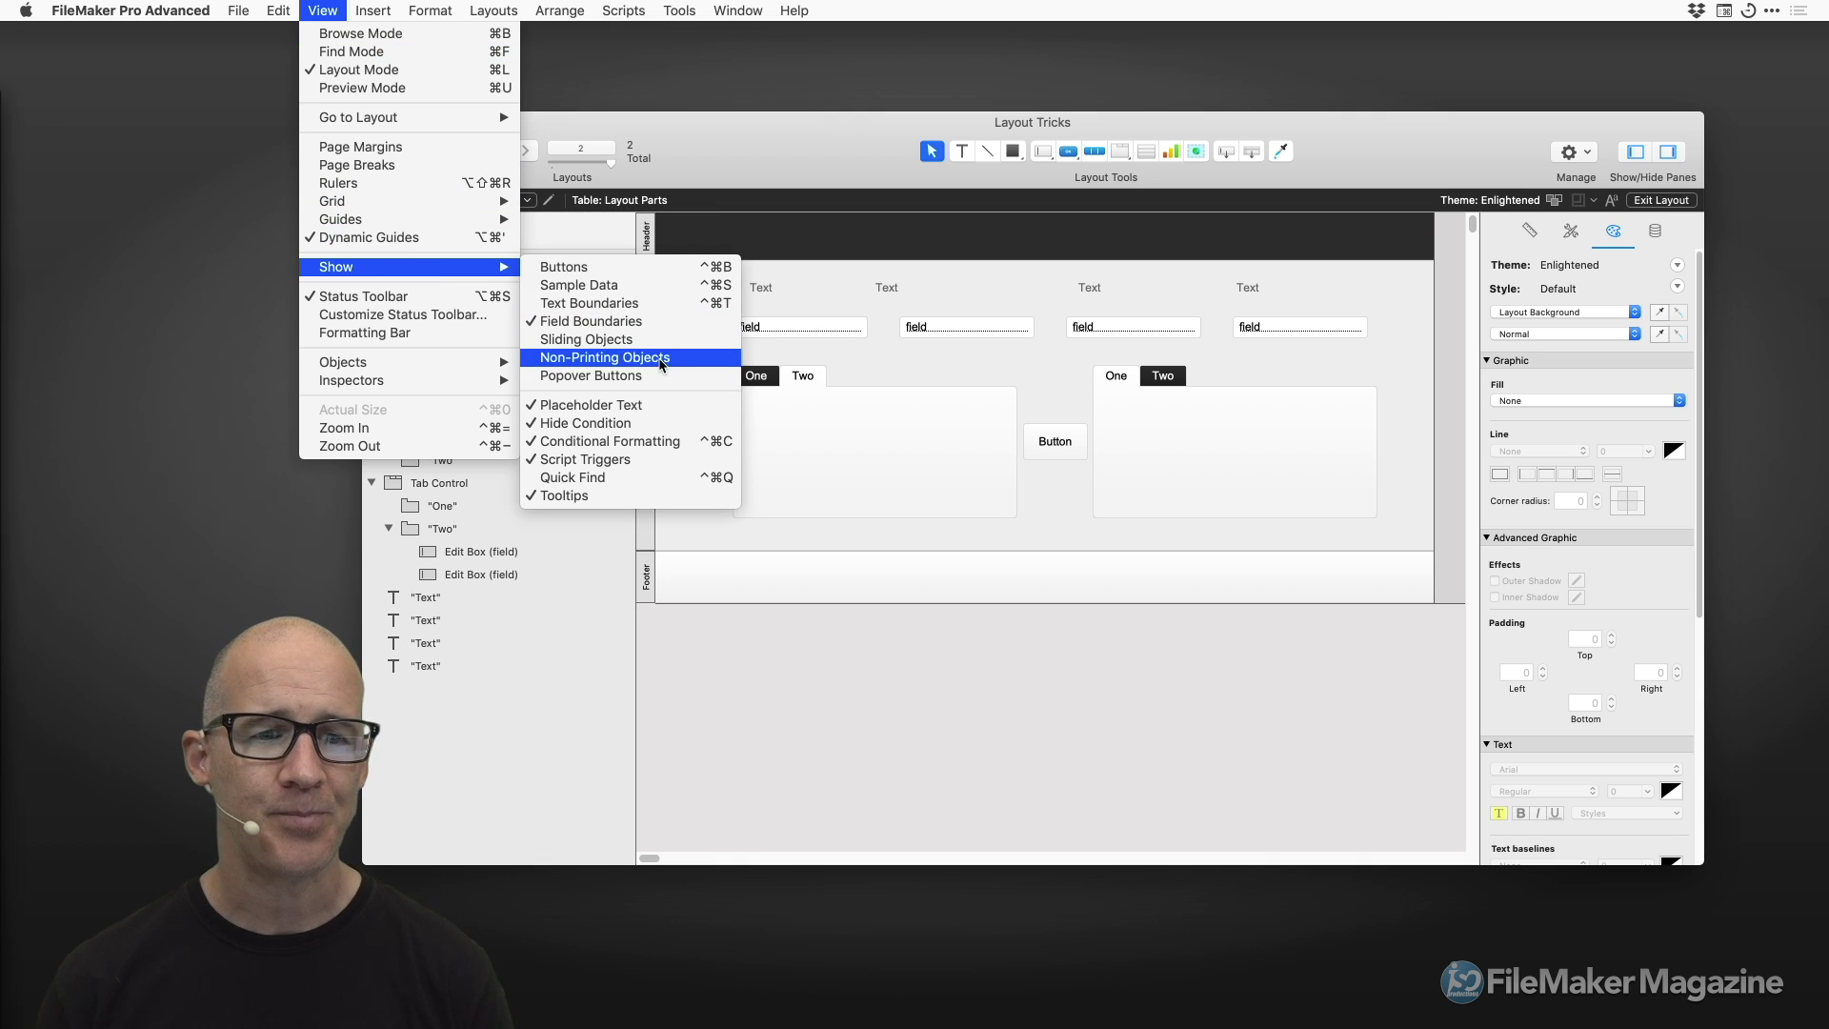
mouse_move(503, 368)
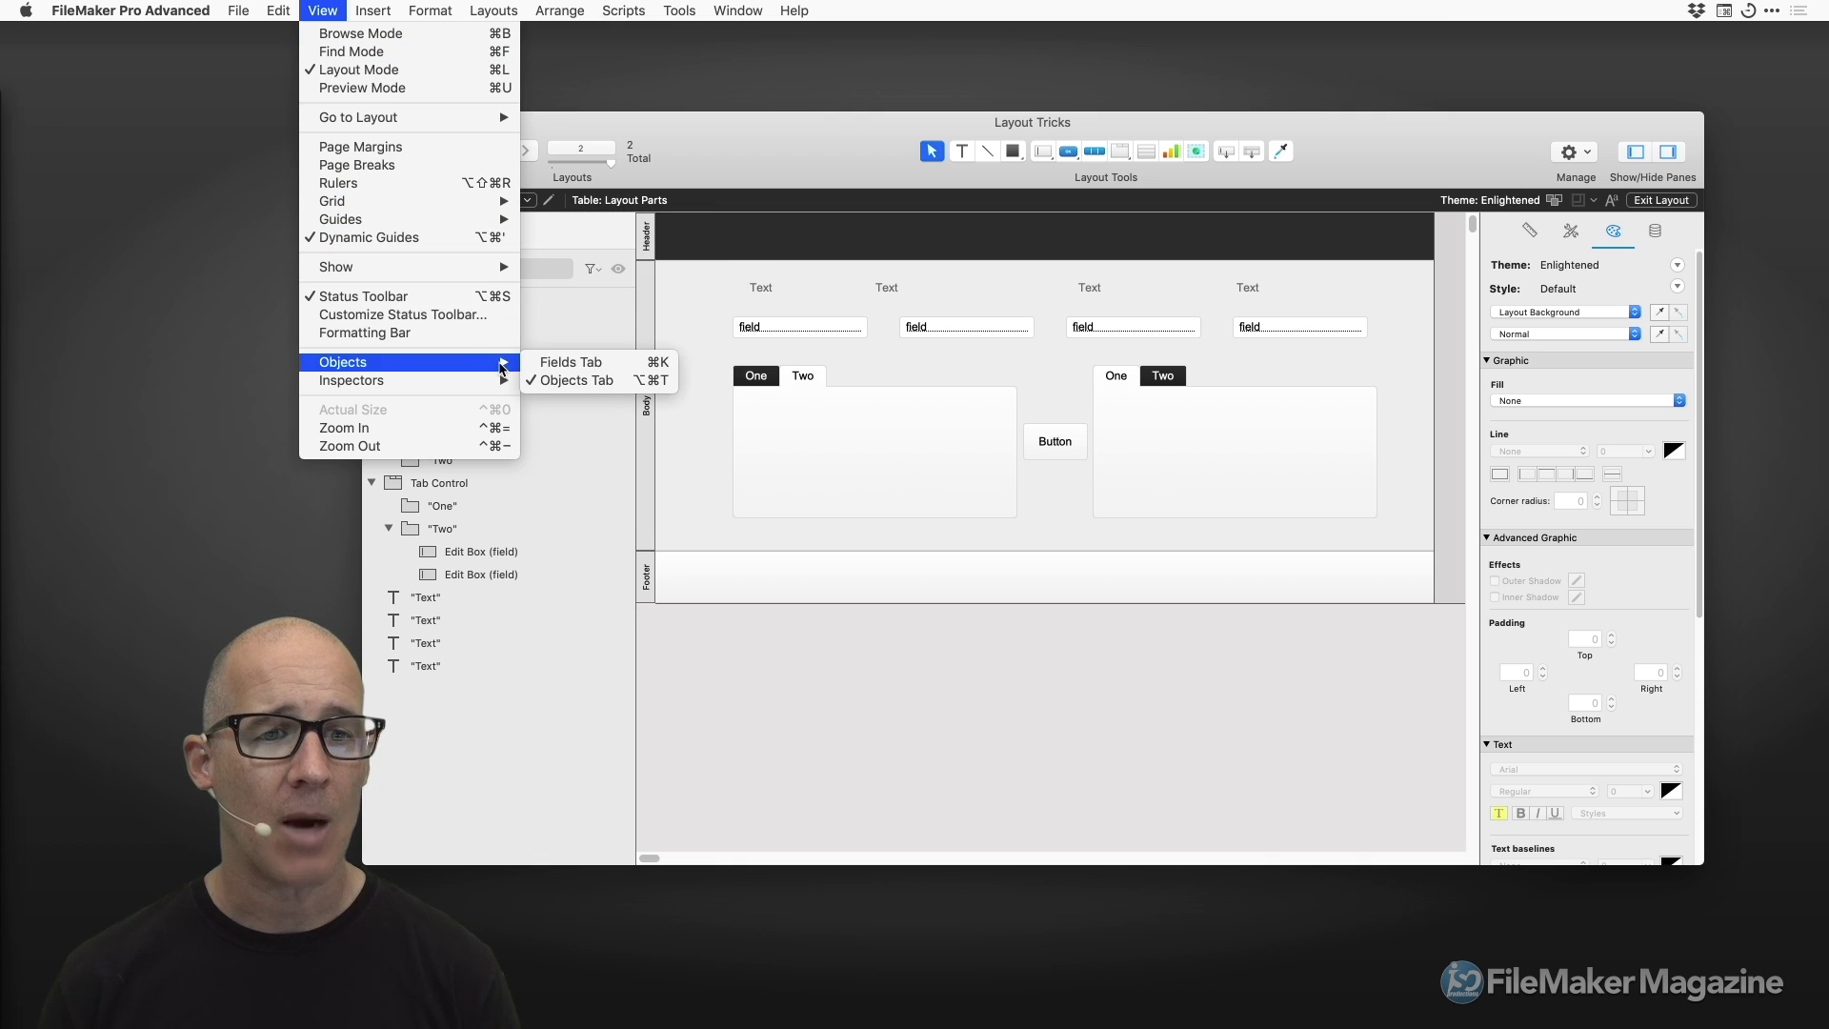
click(604, 381)
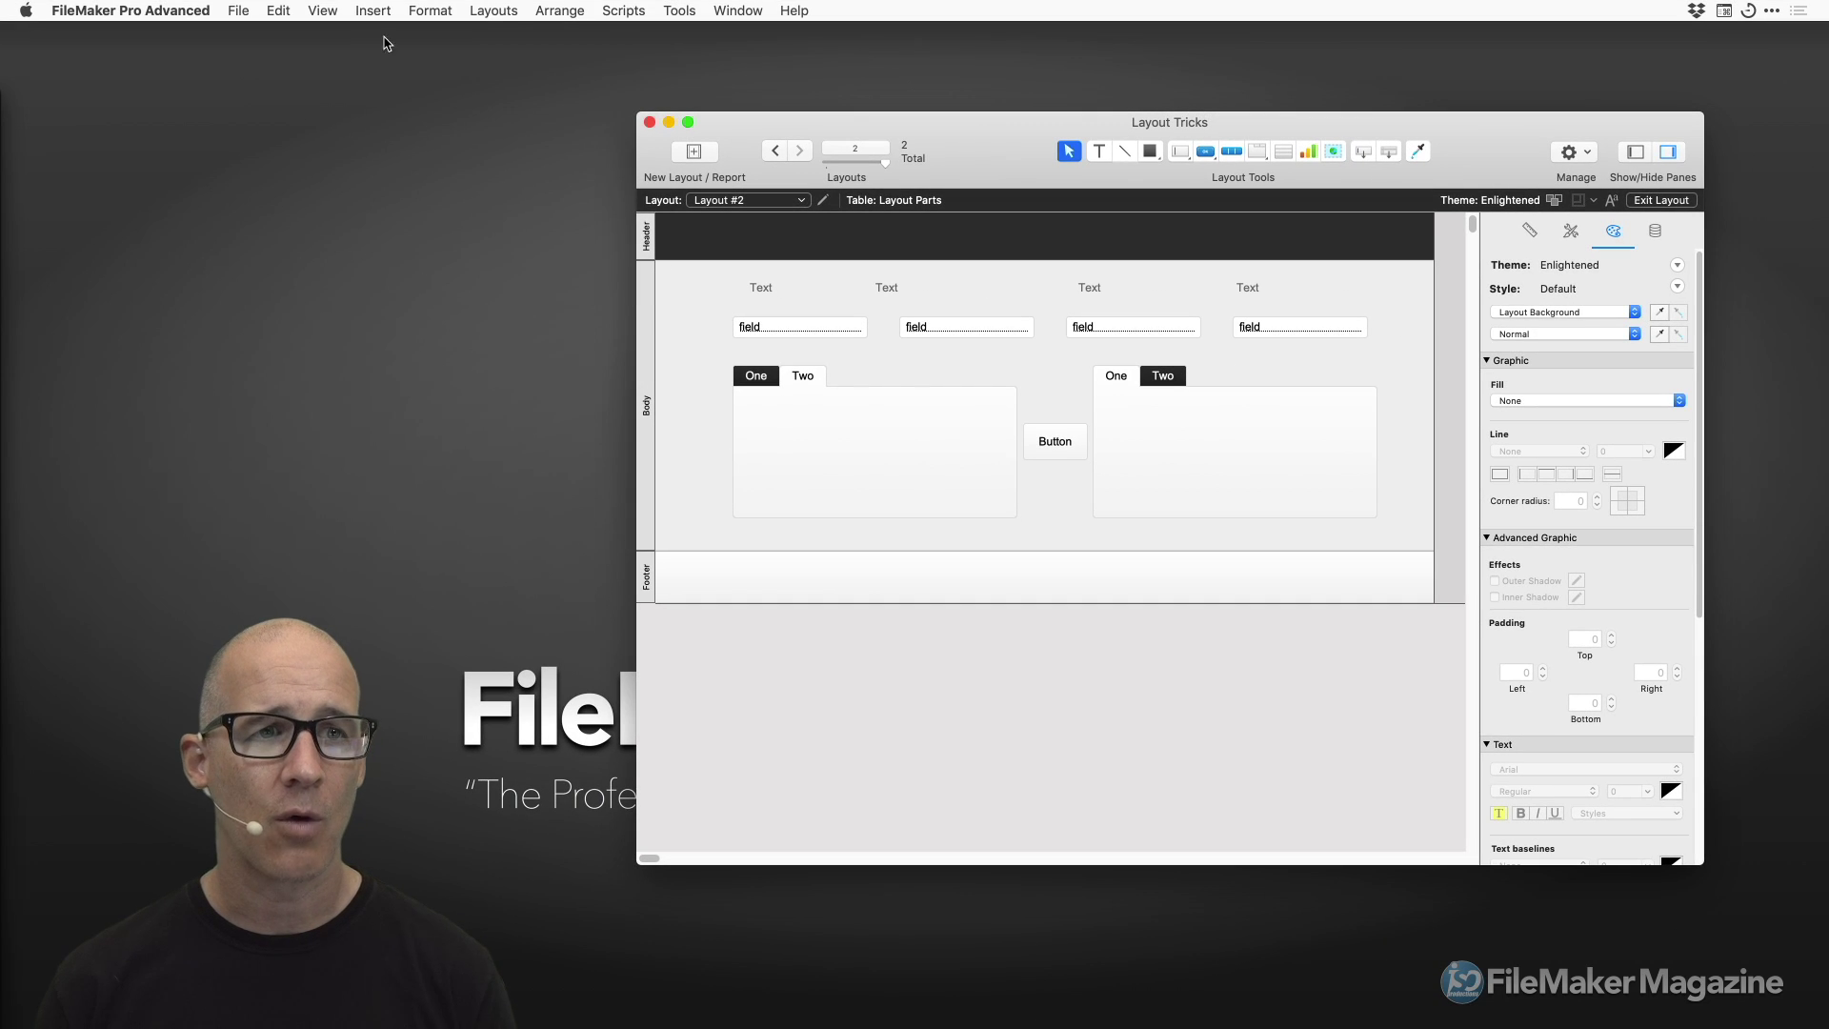
click(324, 10)
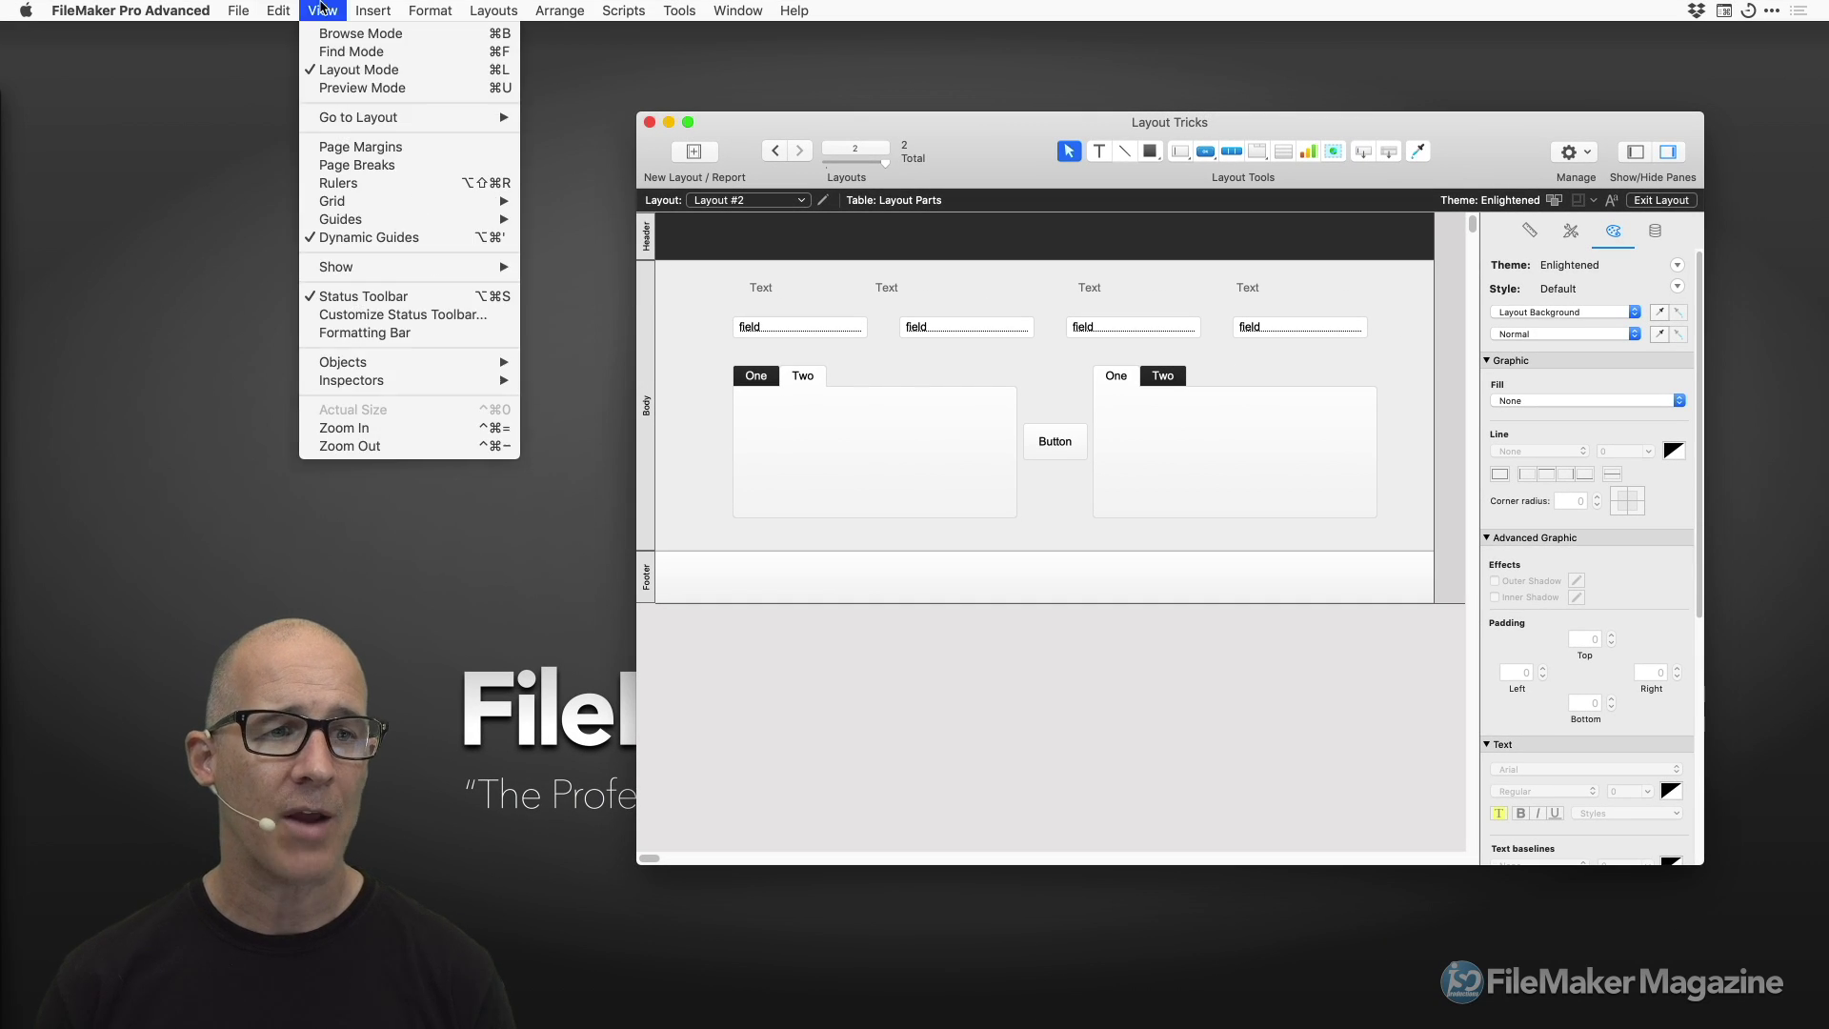
mouse_move(428, 366)
click(576, 380)
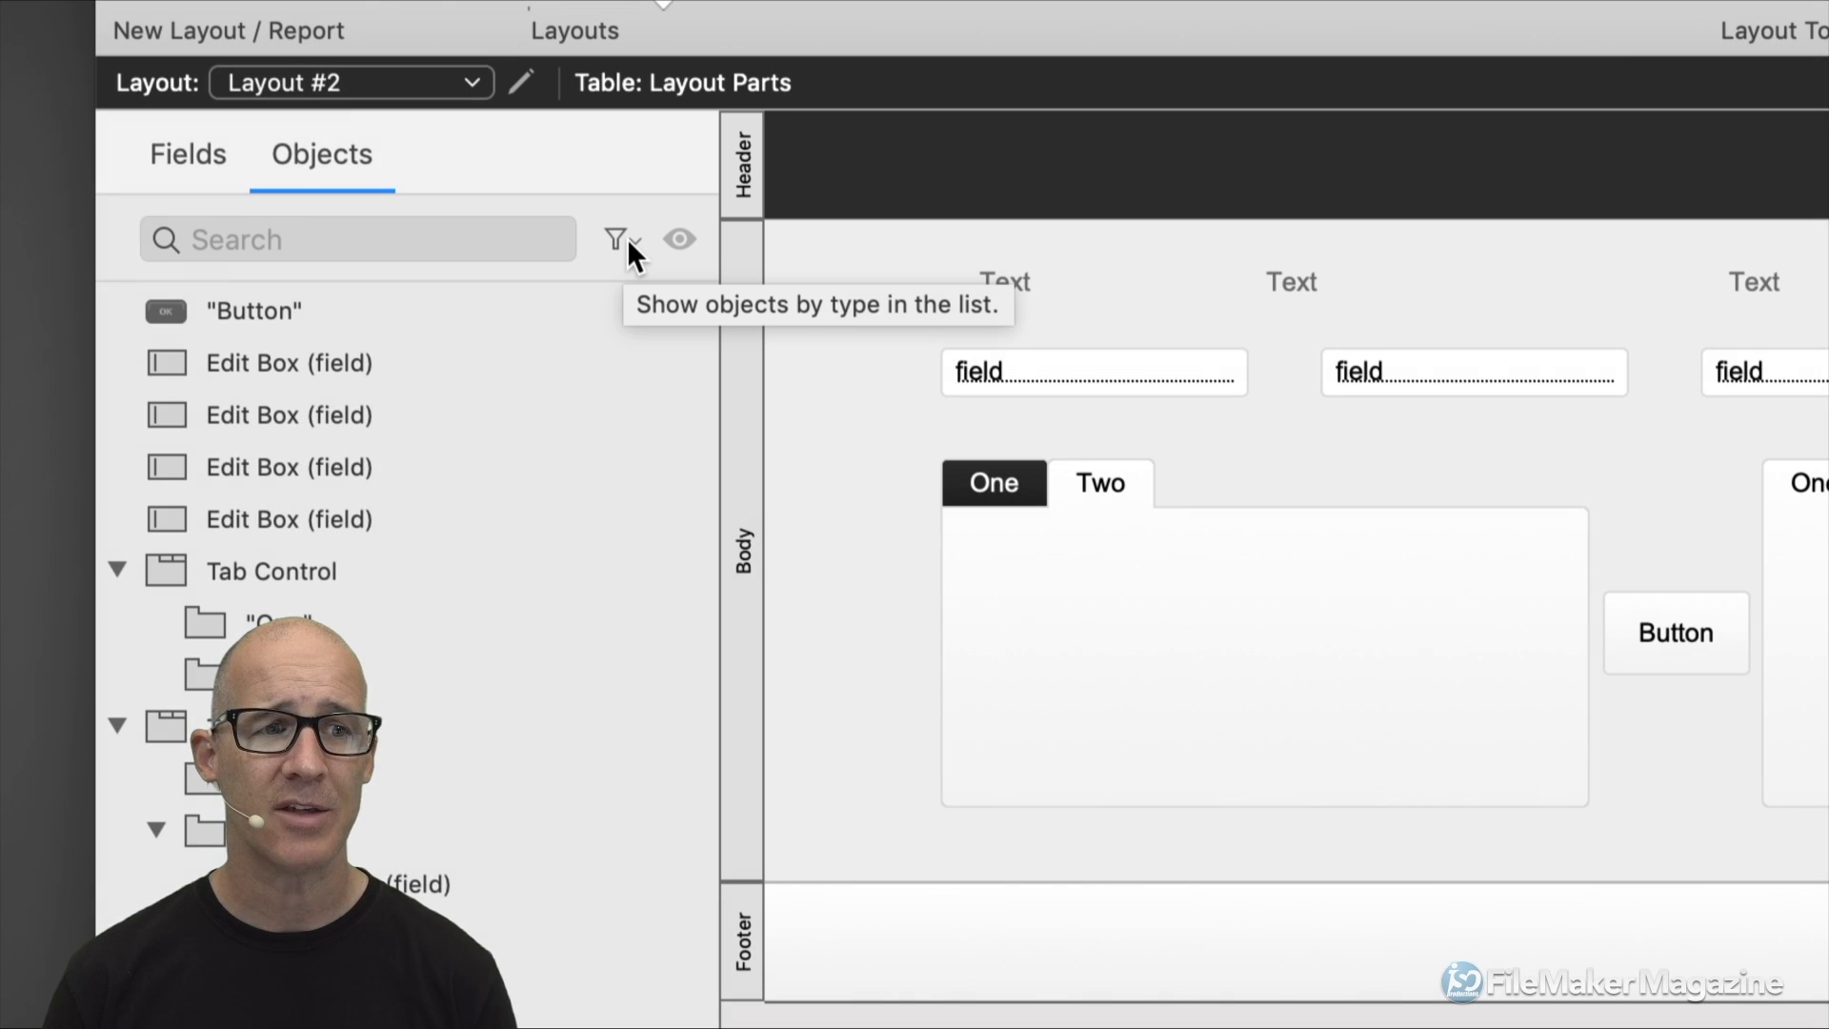
Search the object list for "Tab" and clear the search.
click(464, 245)
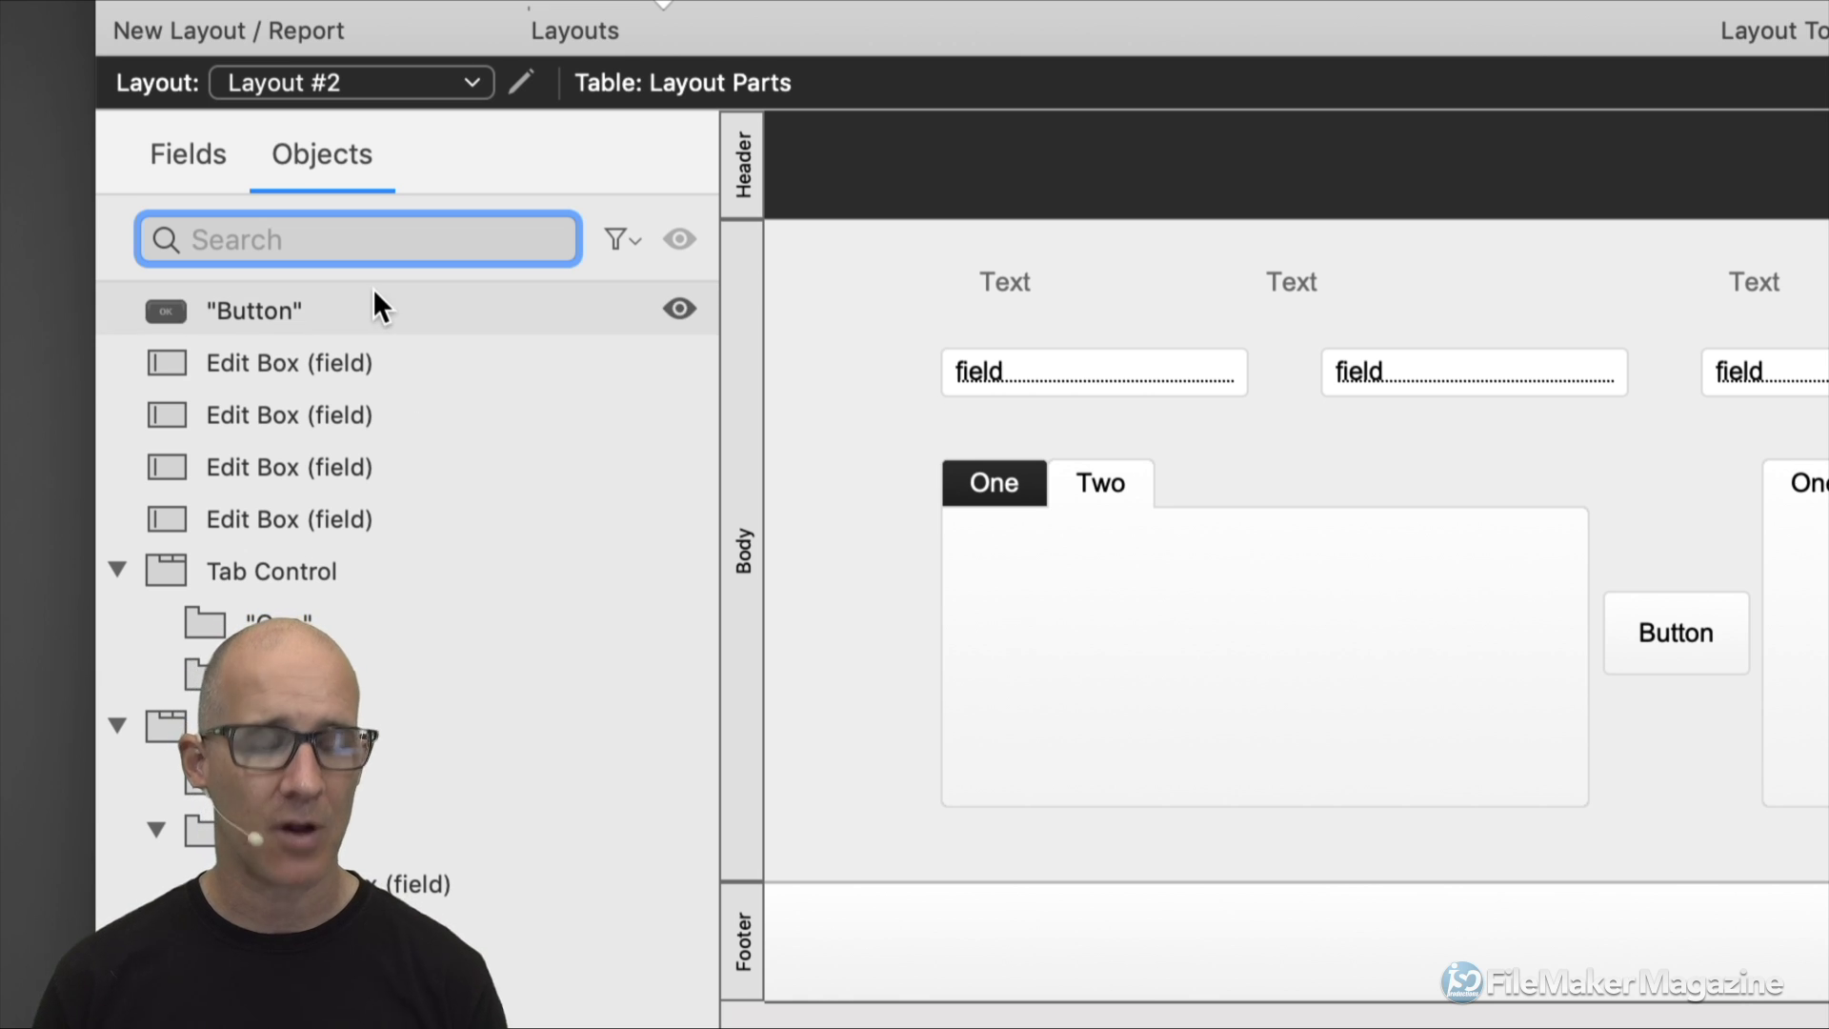
text(Tab)
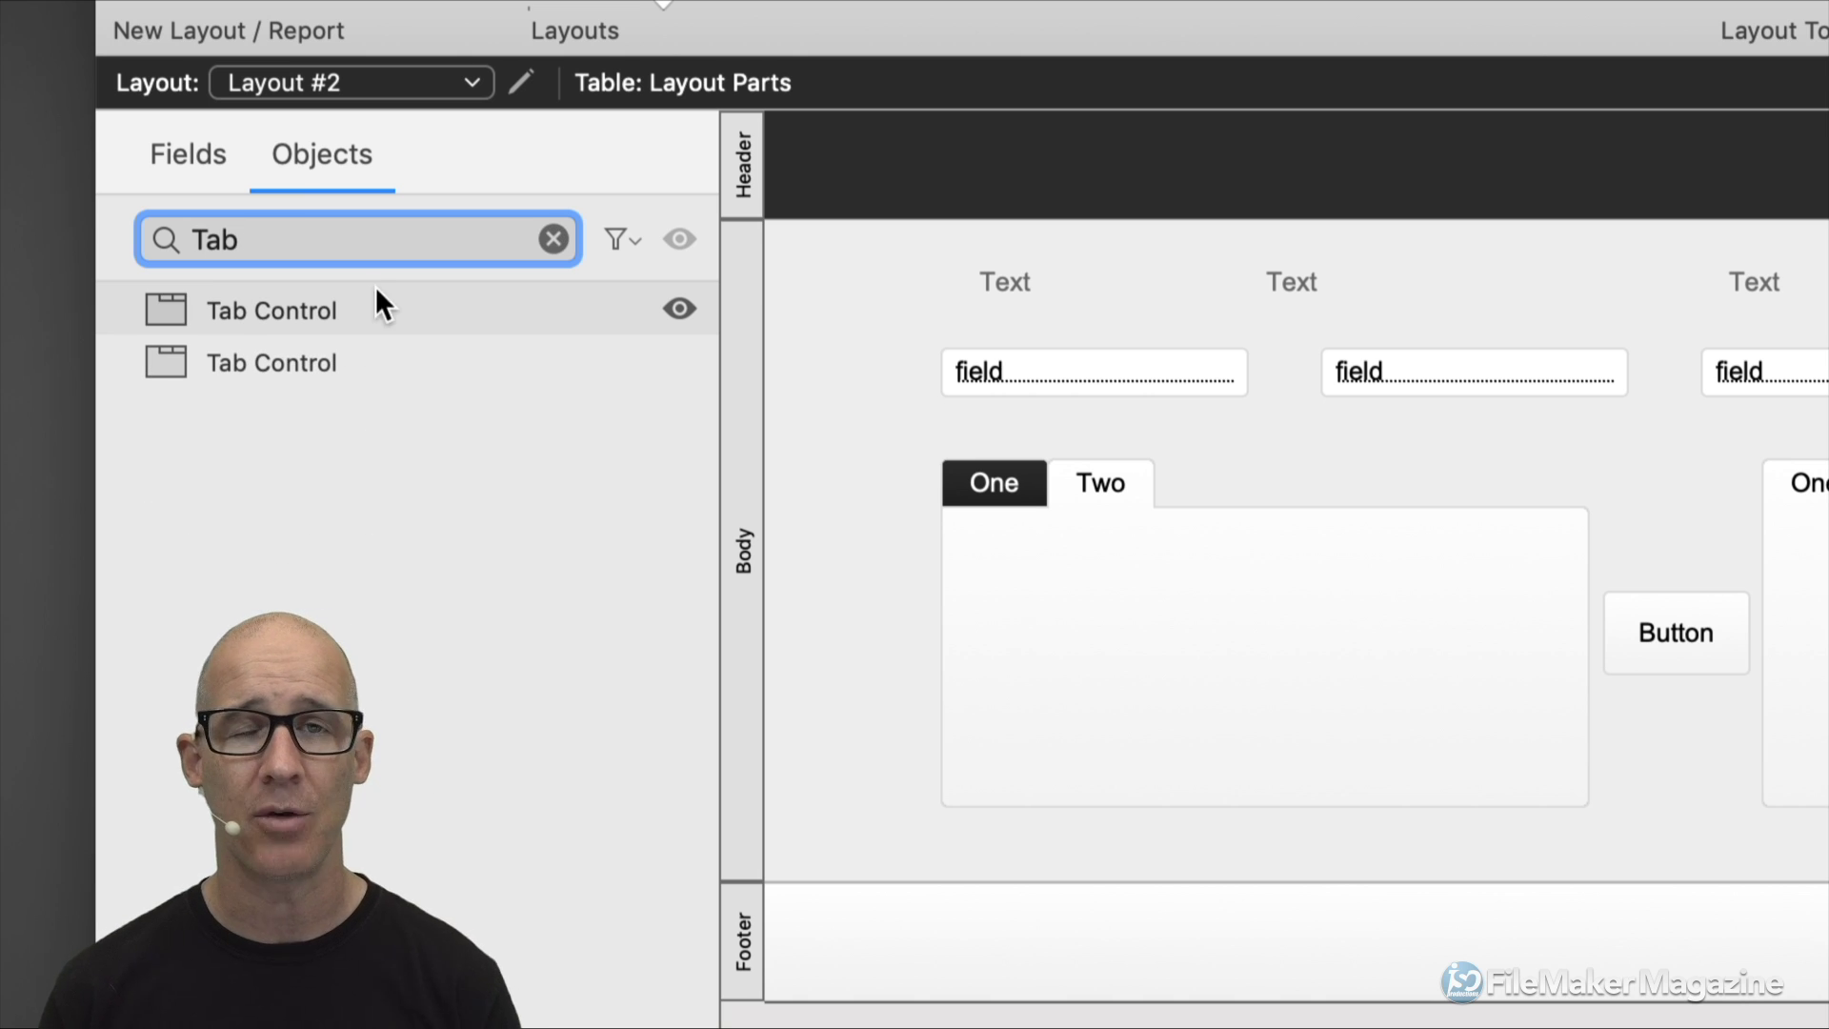
click(551, 238)
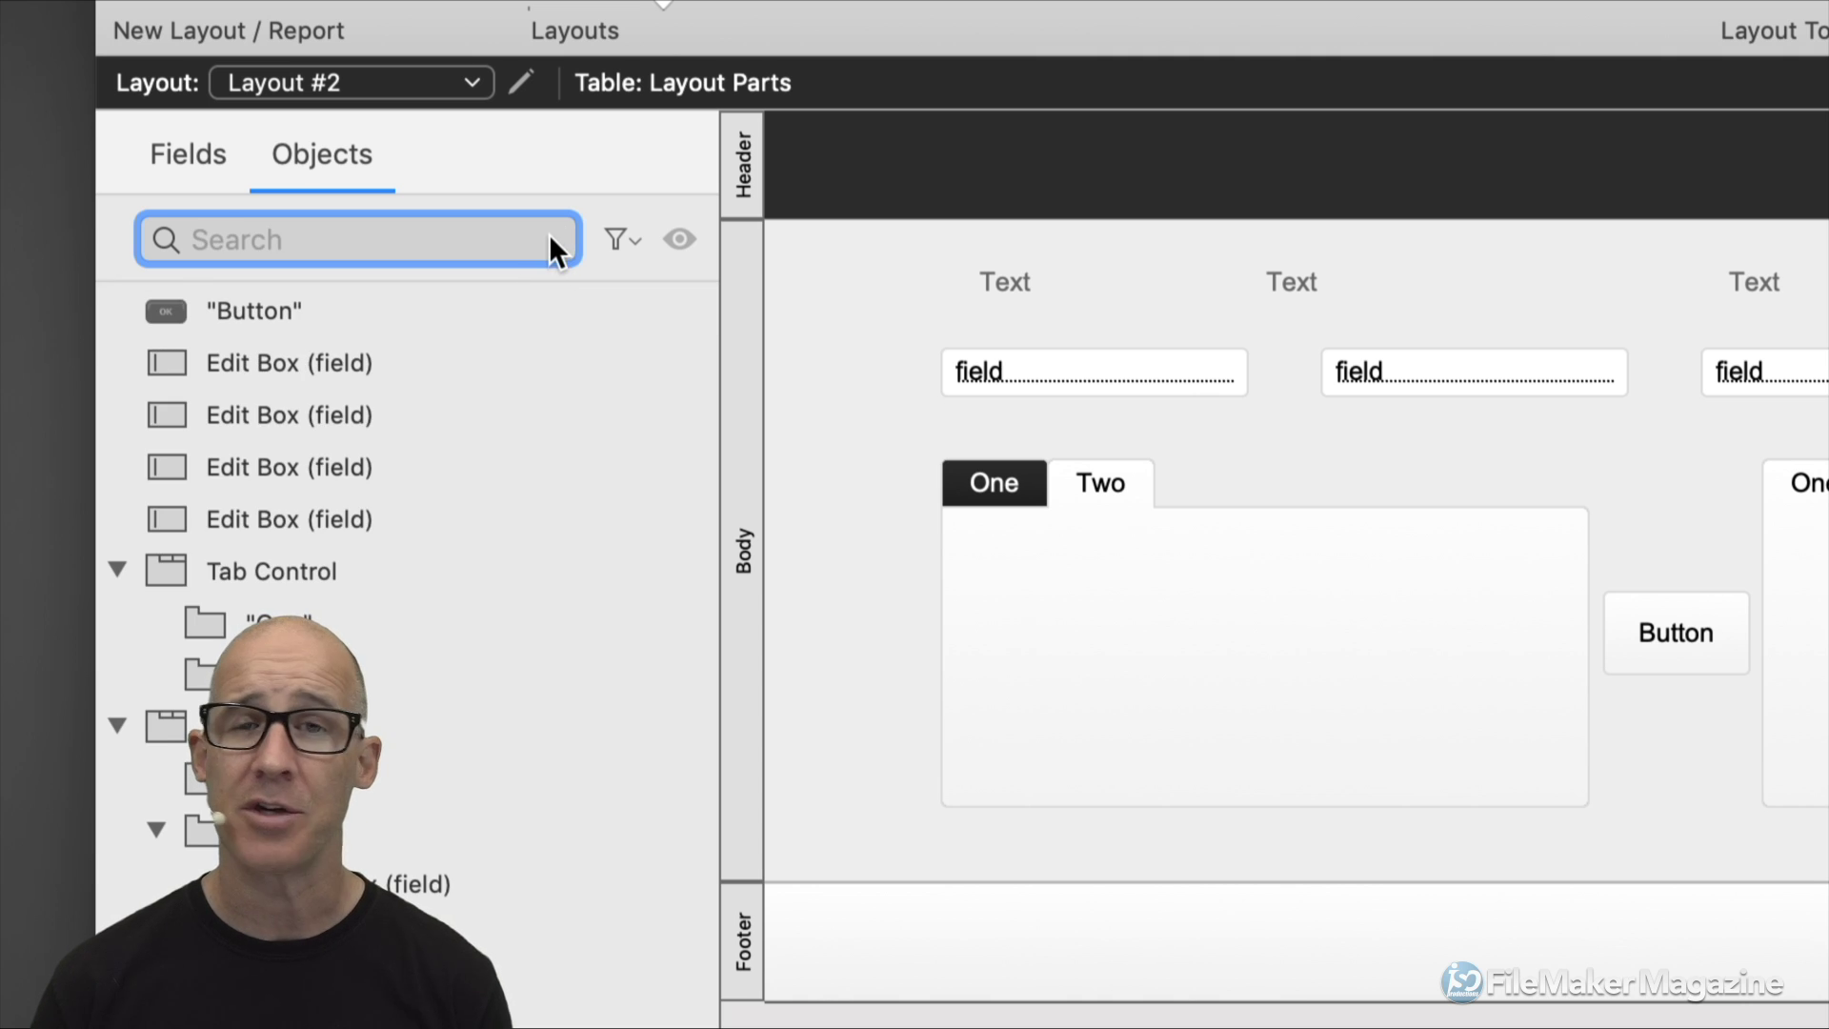
Filter the object list to show only Panel Controls.
click(621, 238)
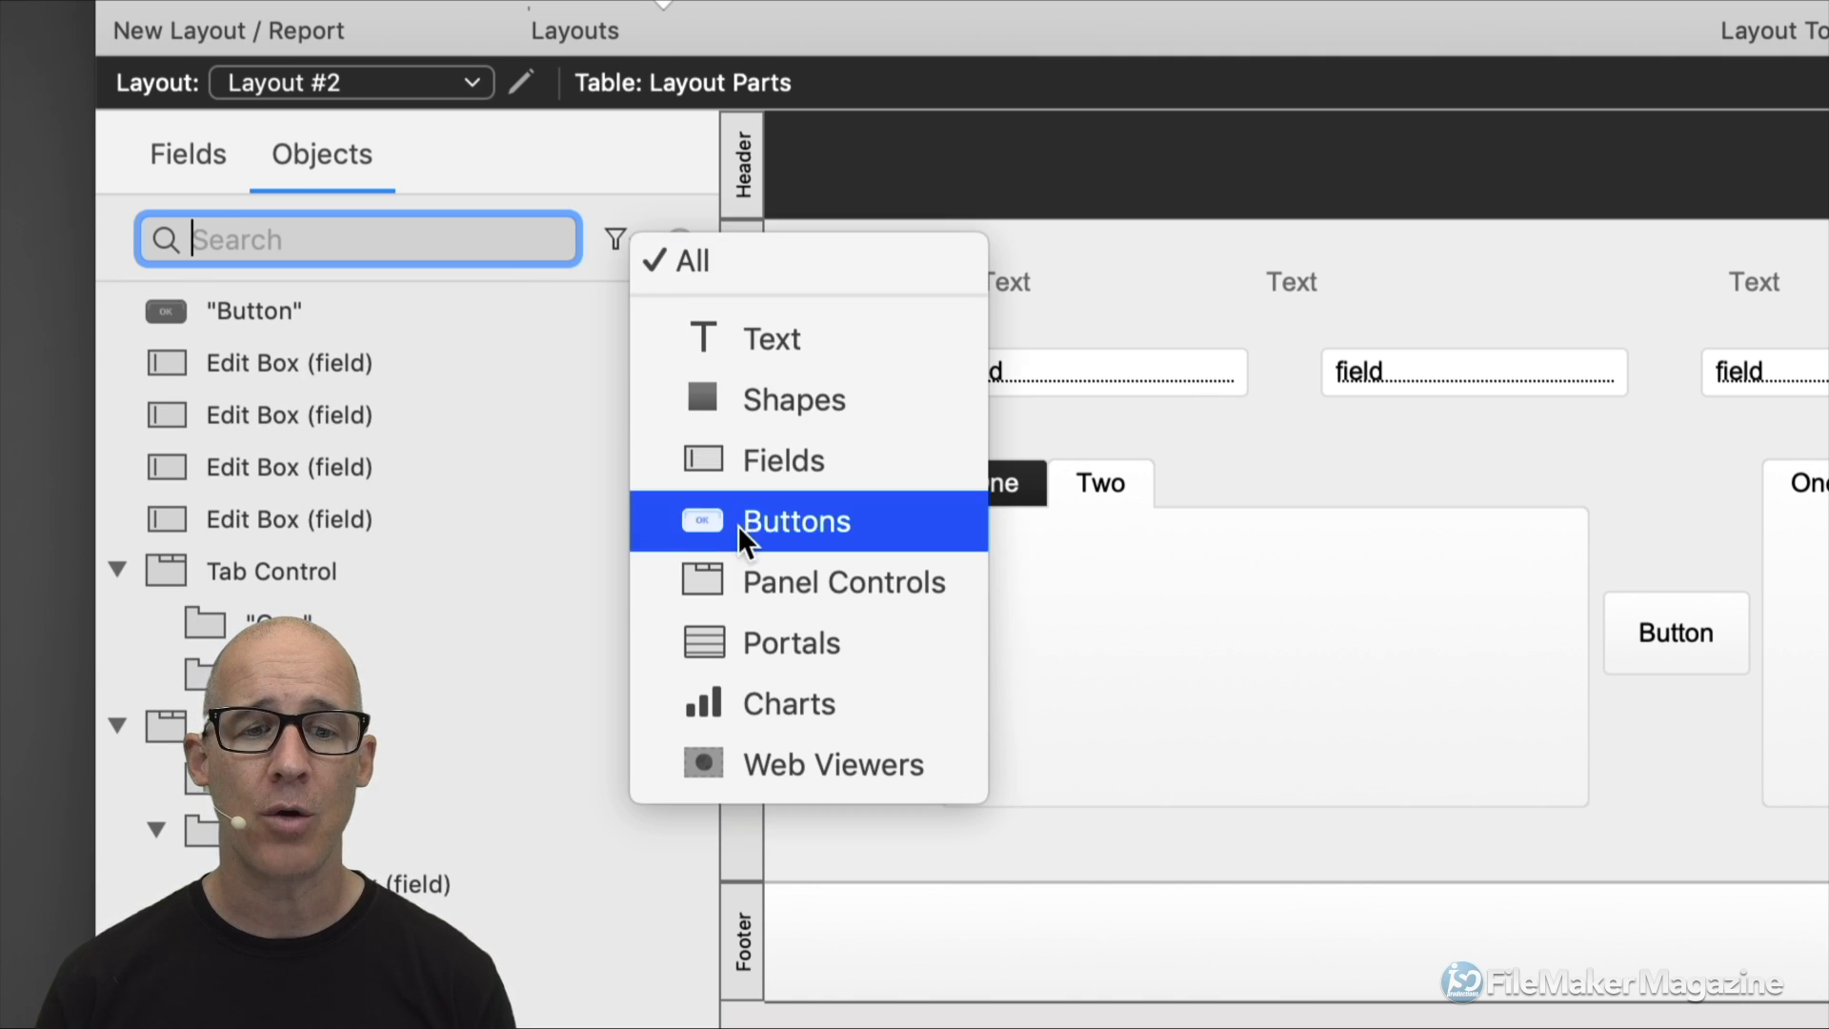
click(835, 585)
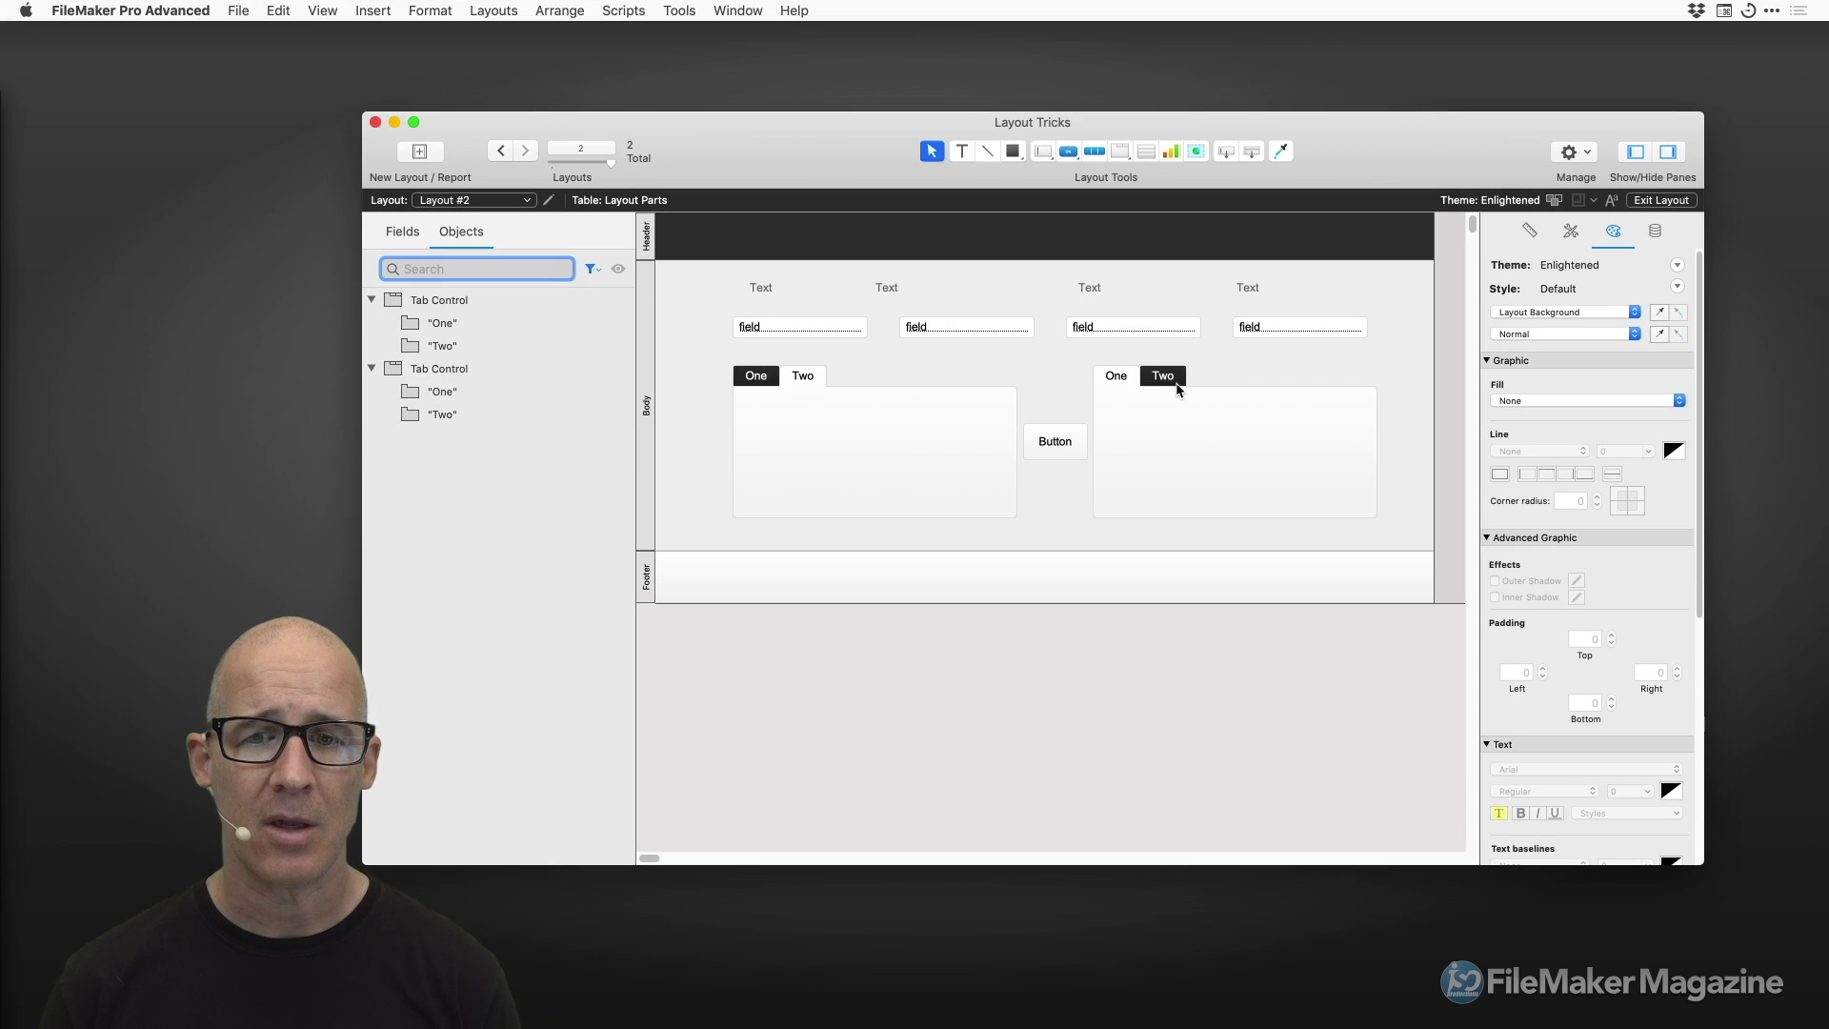
Bring the second tab control's Two panel forward and compare its fields with the filtered object list.
click(1179, 387)
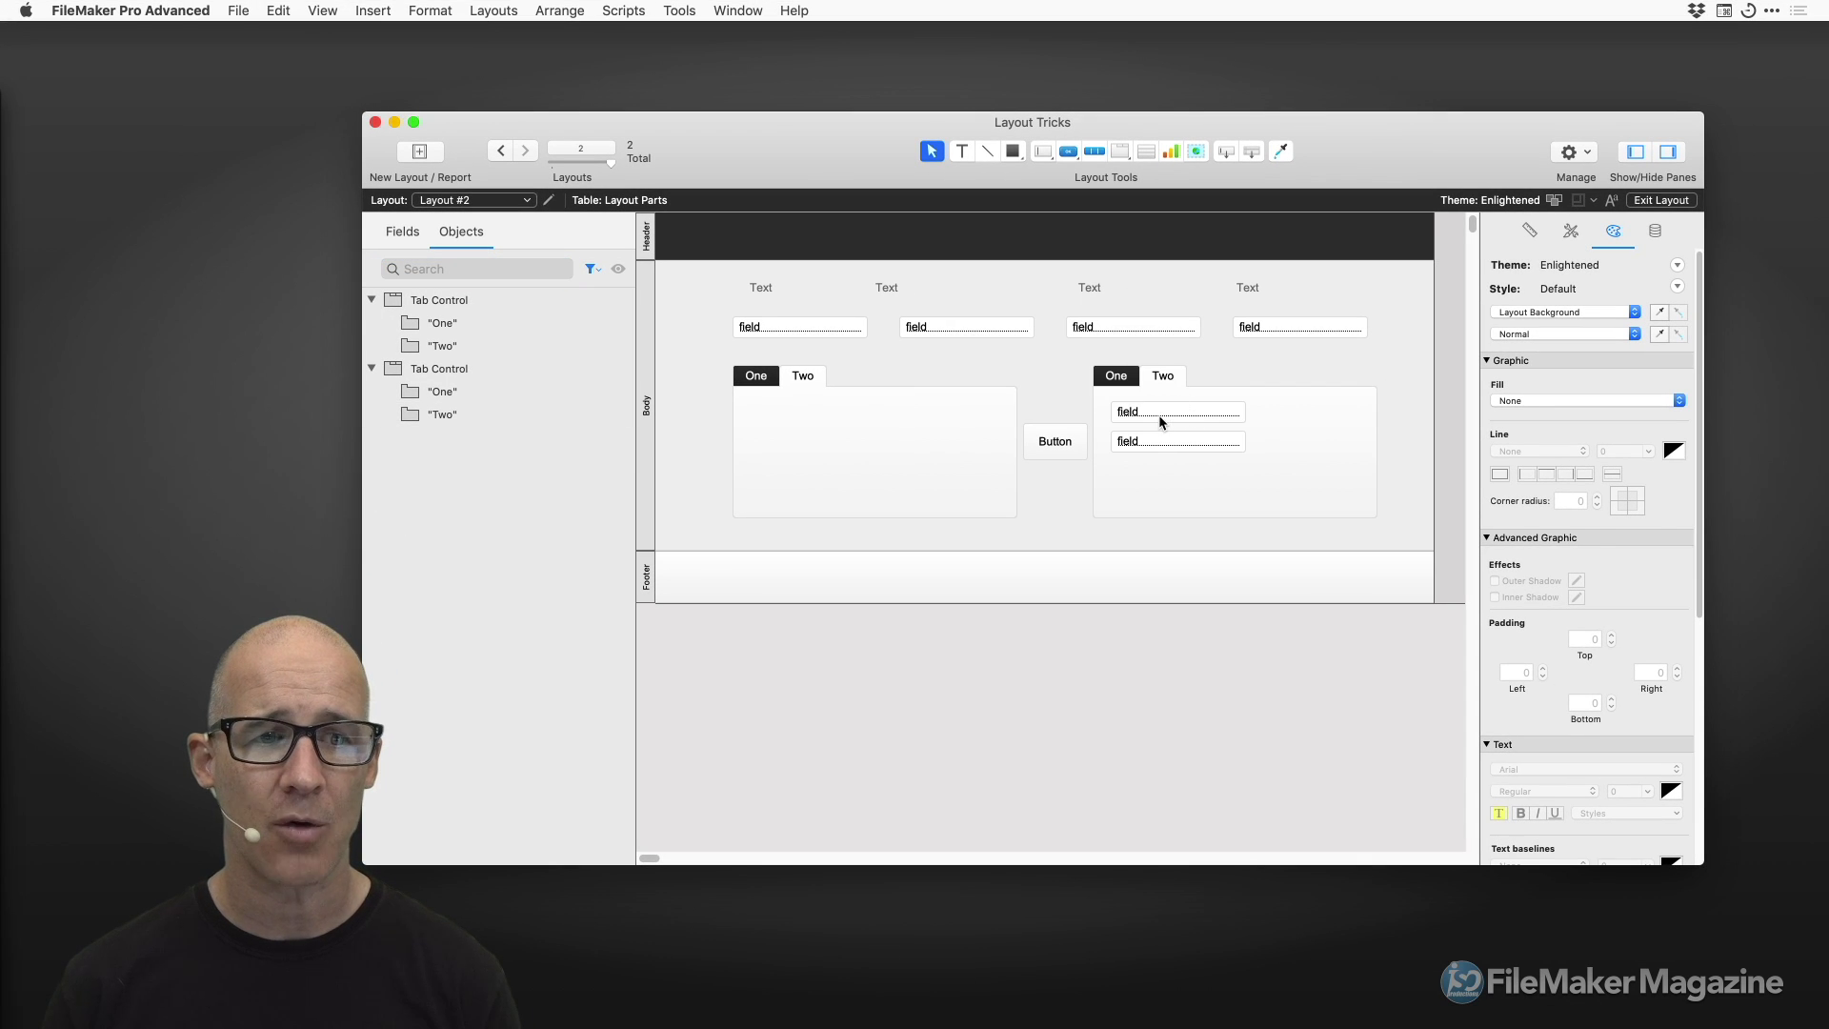
click(1161, 422)
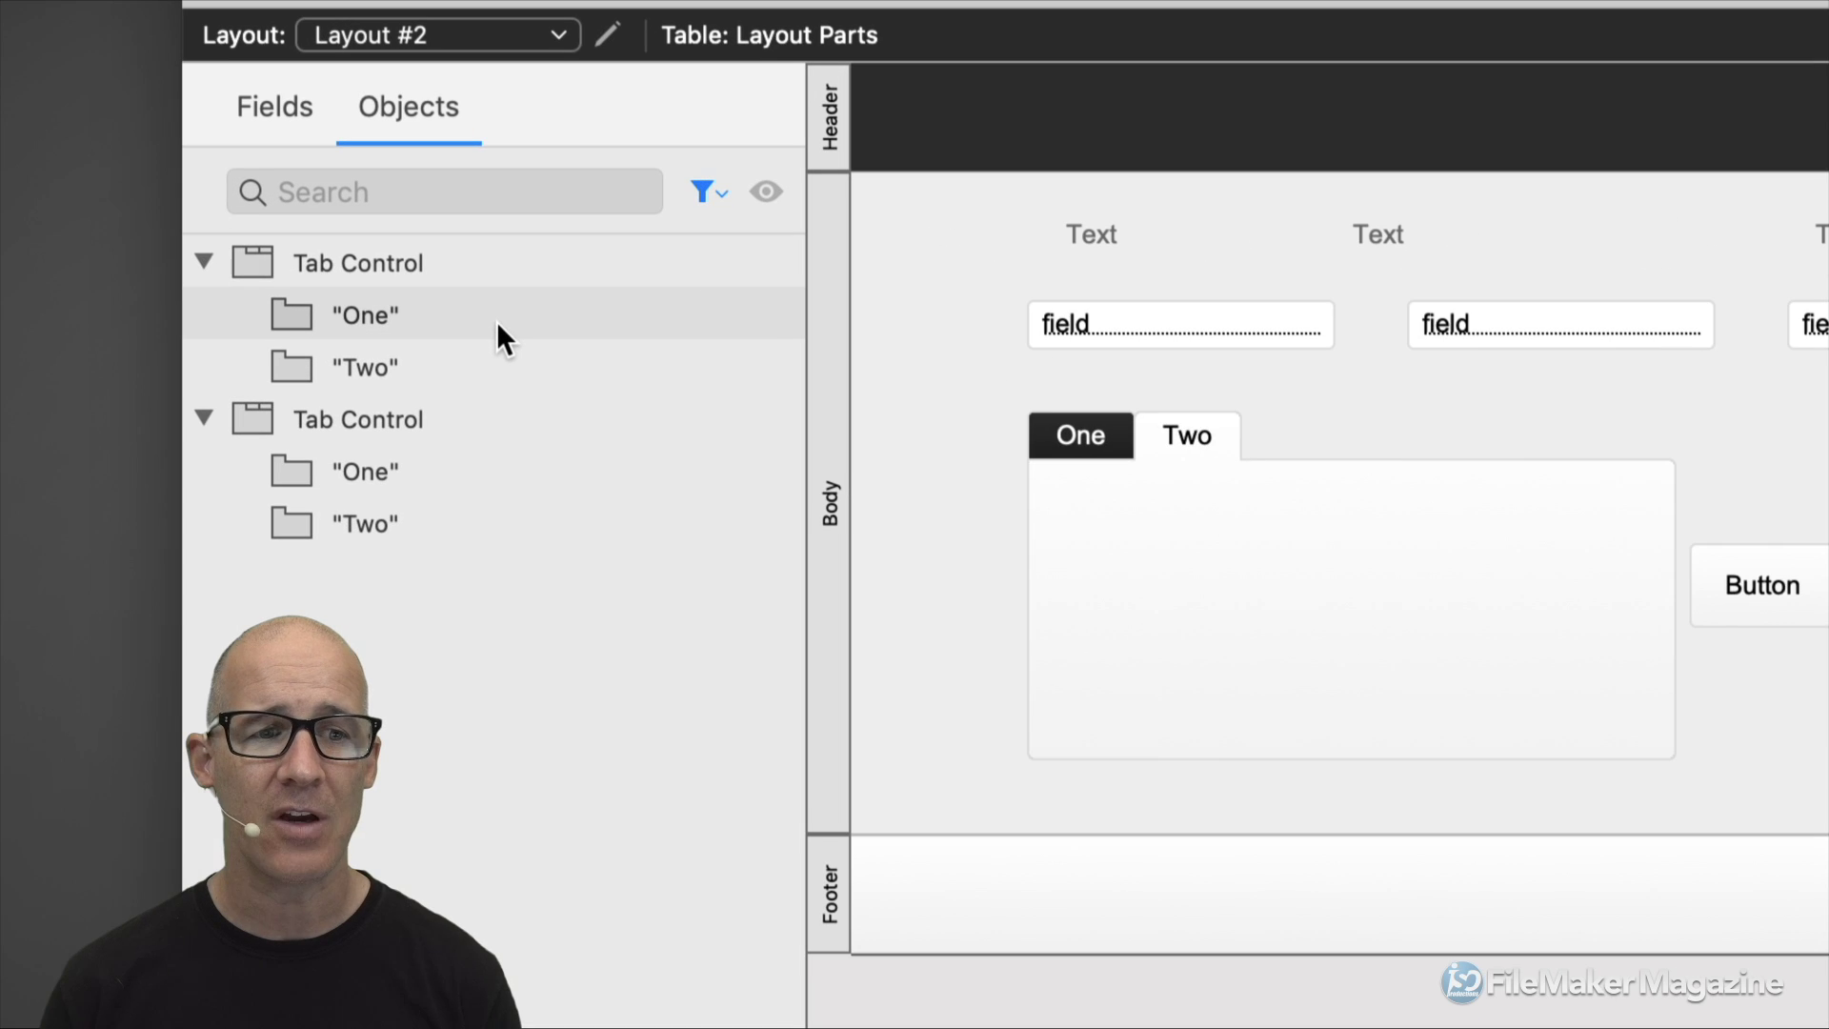
mouse_move(730, 261)
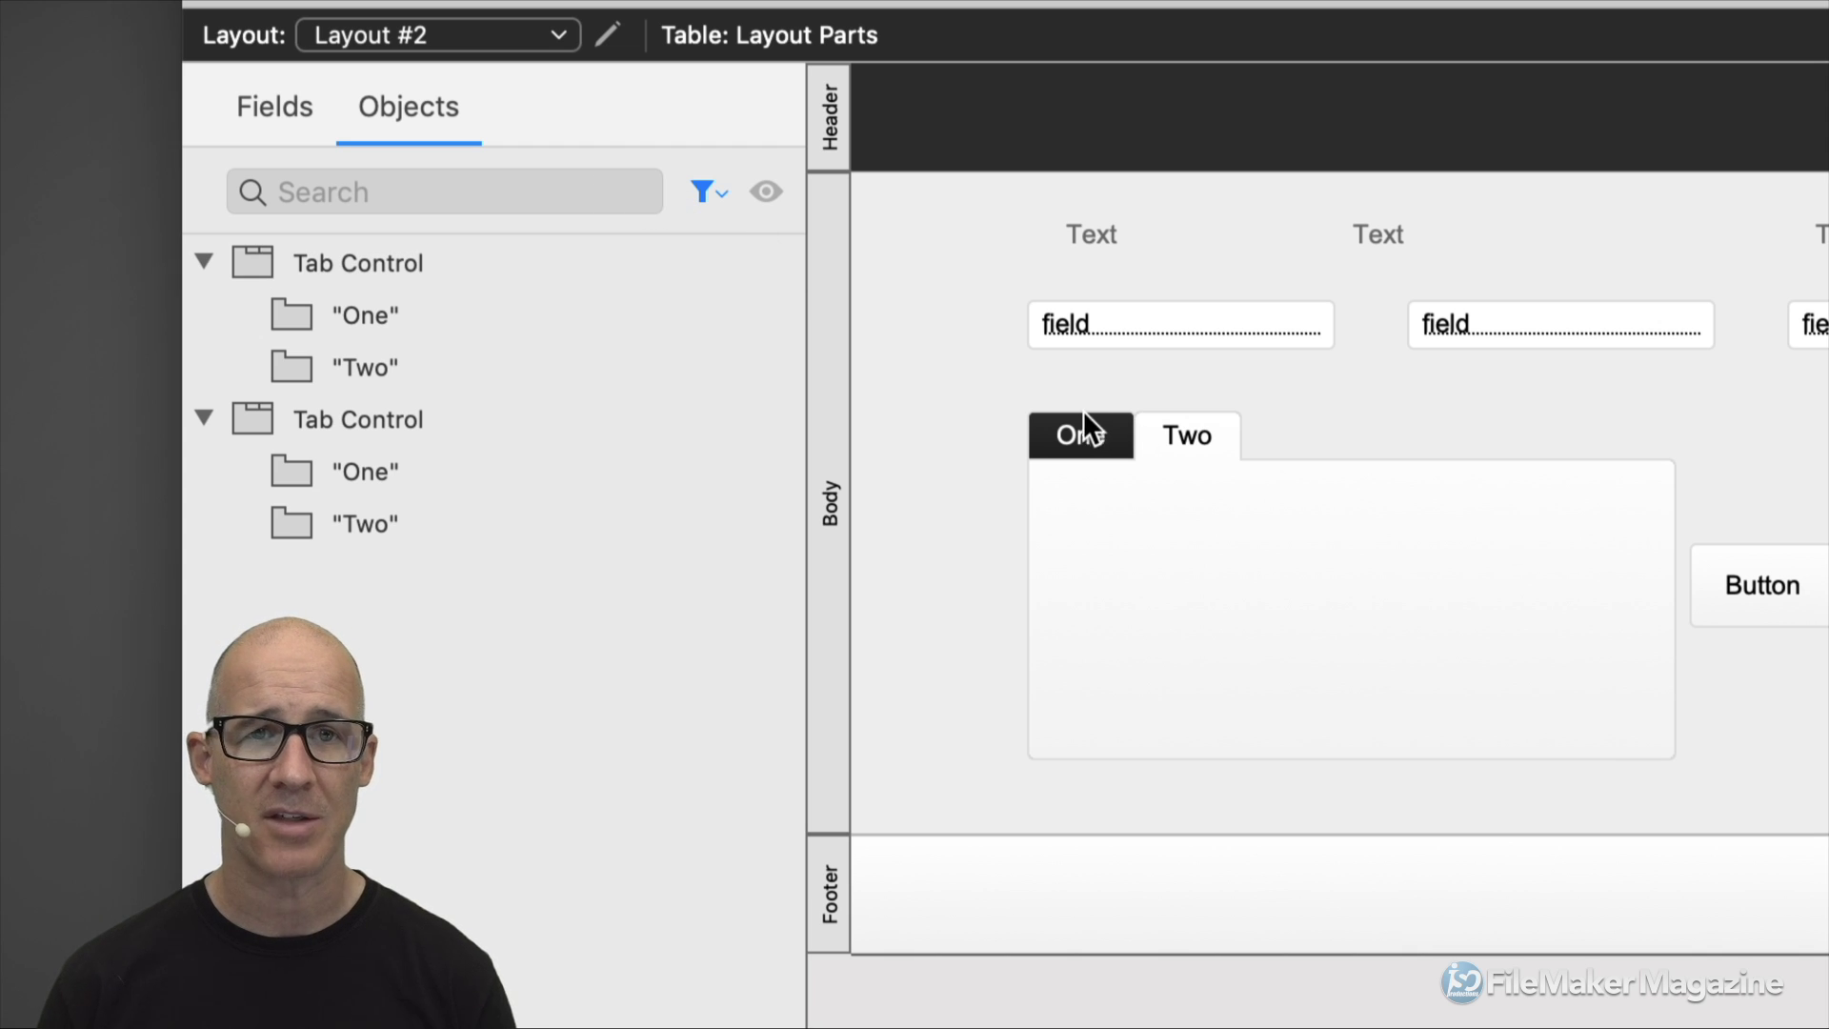
Select the second tab control's Two panel, then its One panel, from the filtered object list.
mouse_move(528, 421)
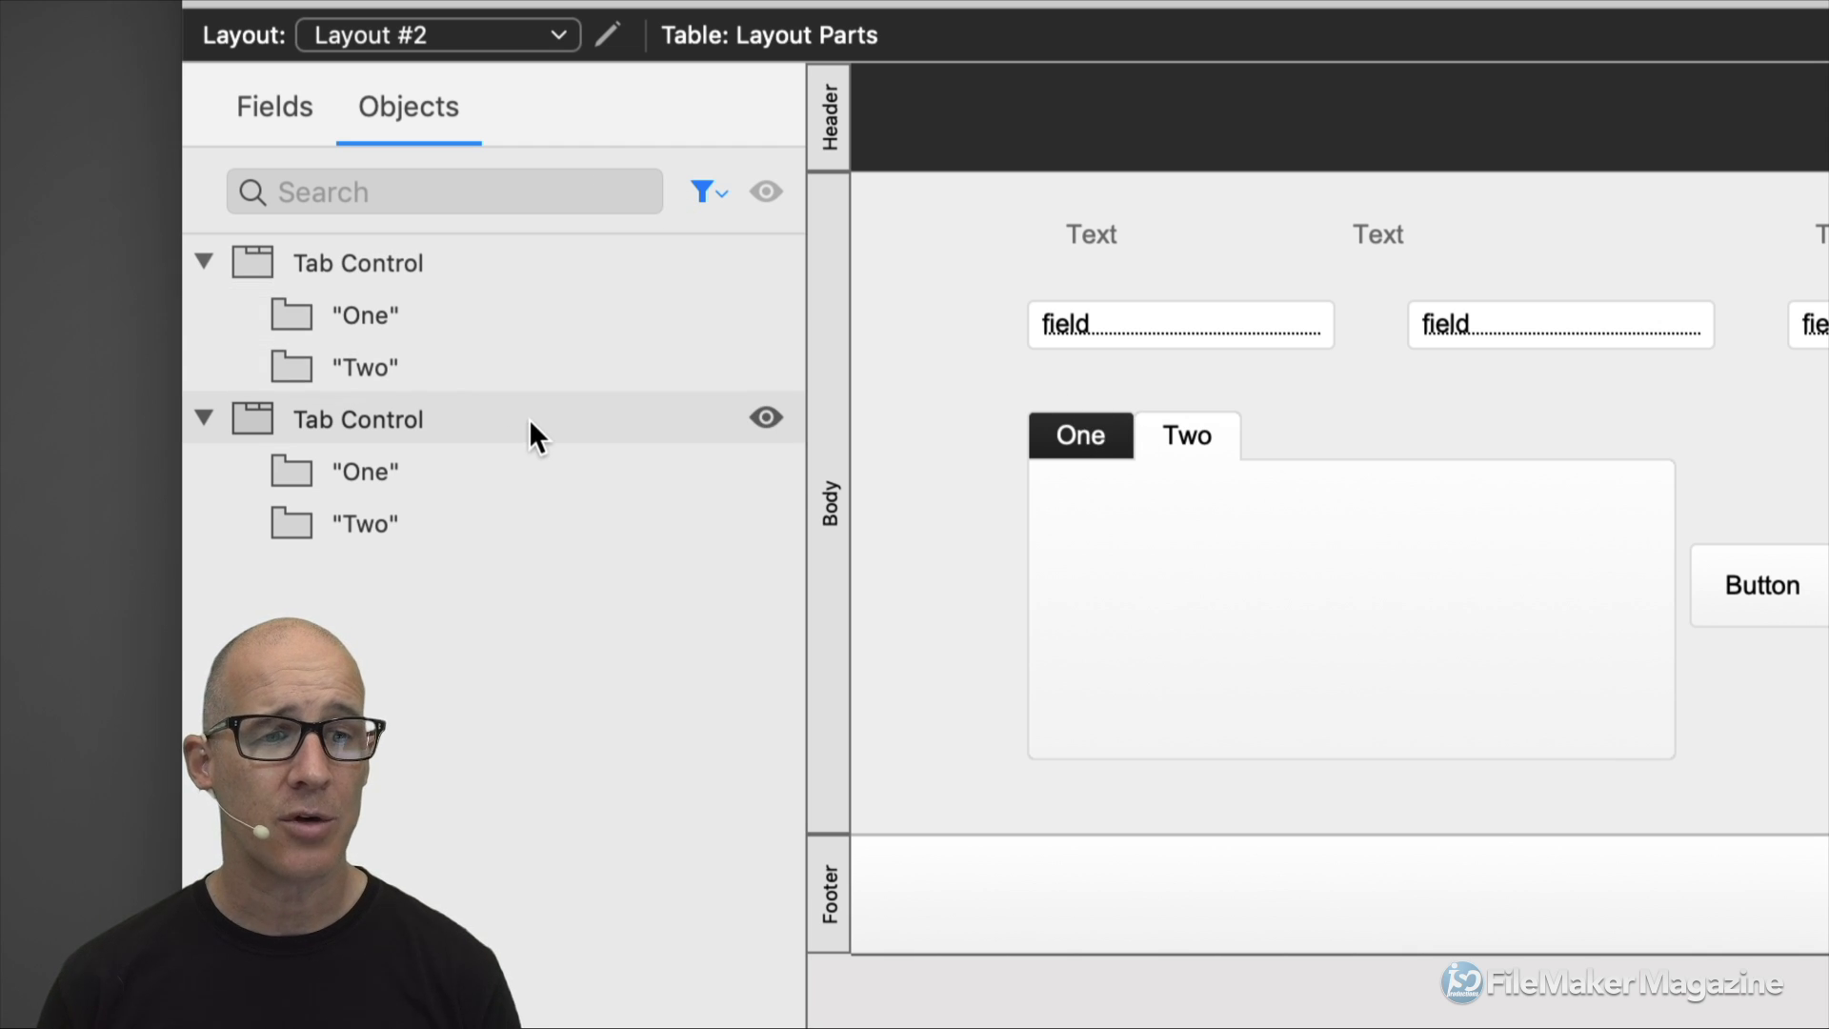
click(563, 522)
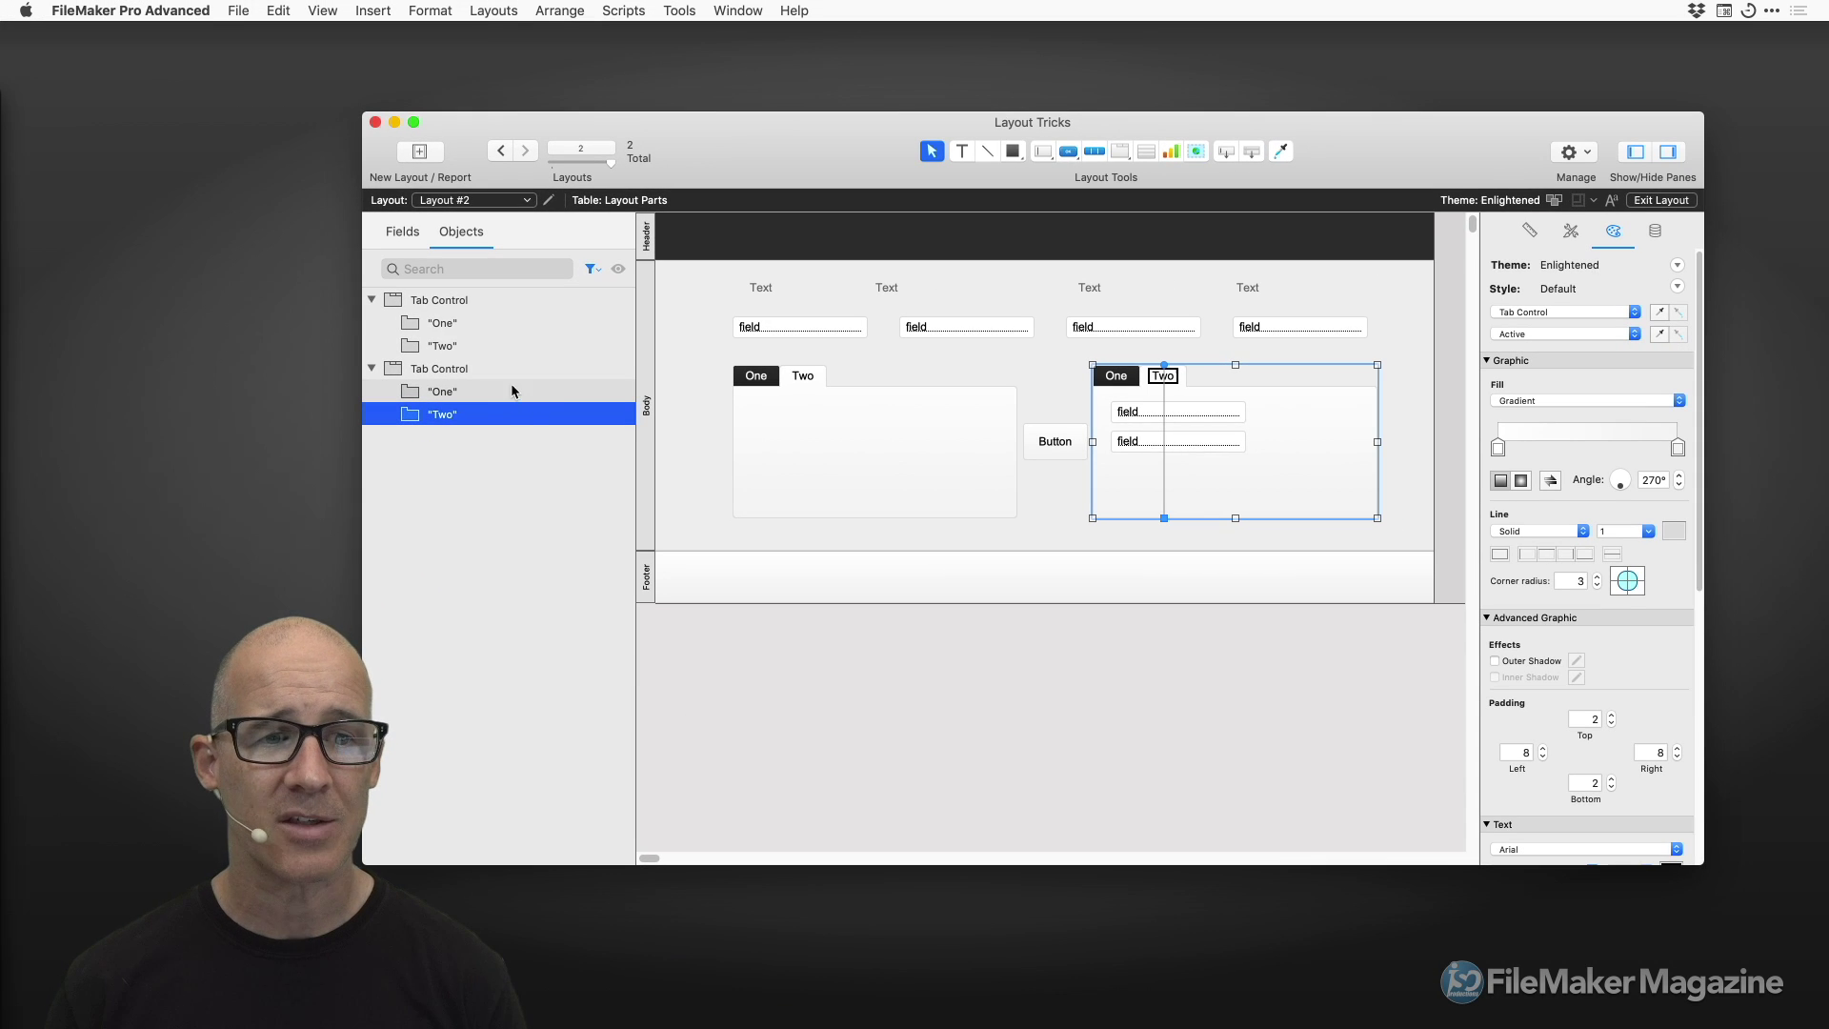
click(487, 399)
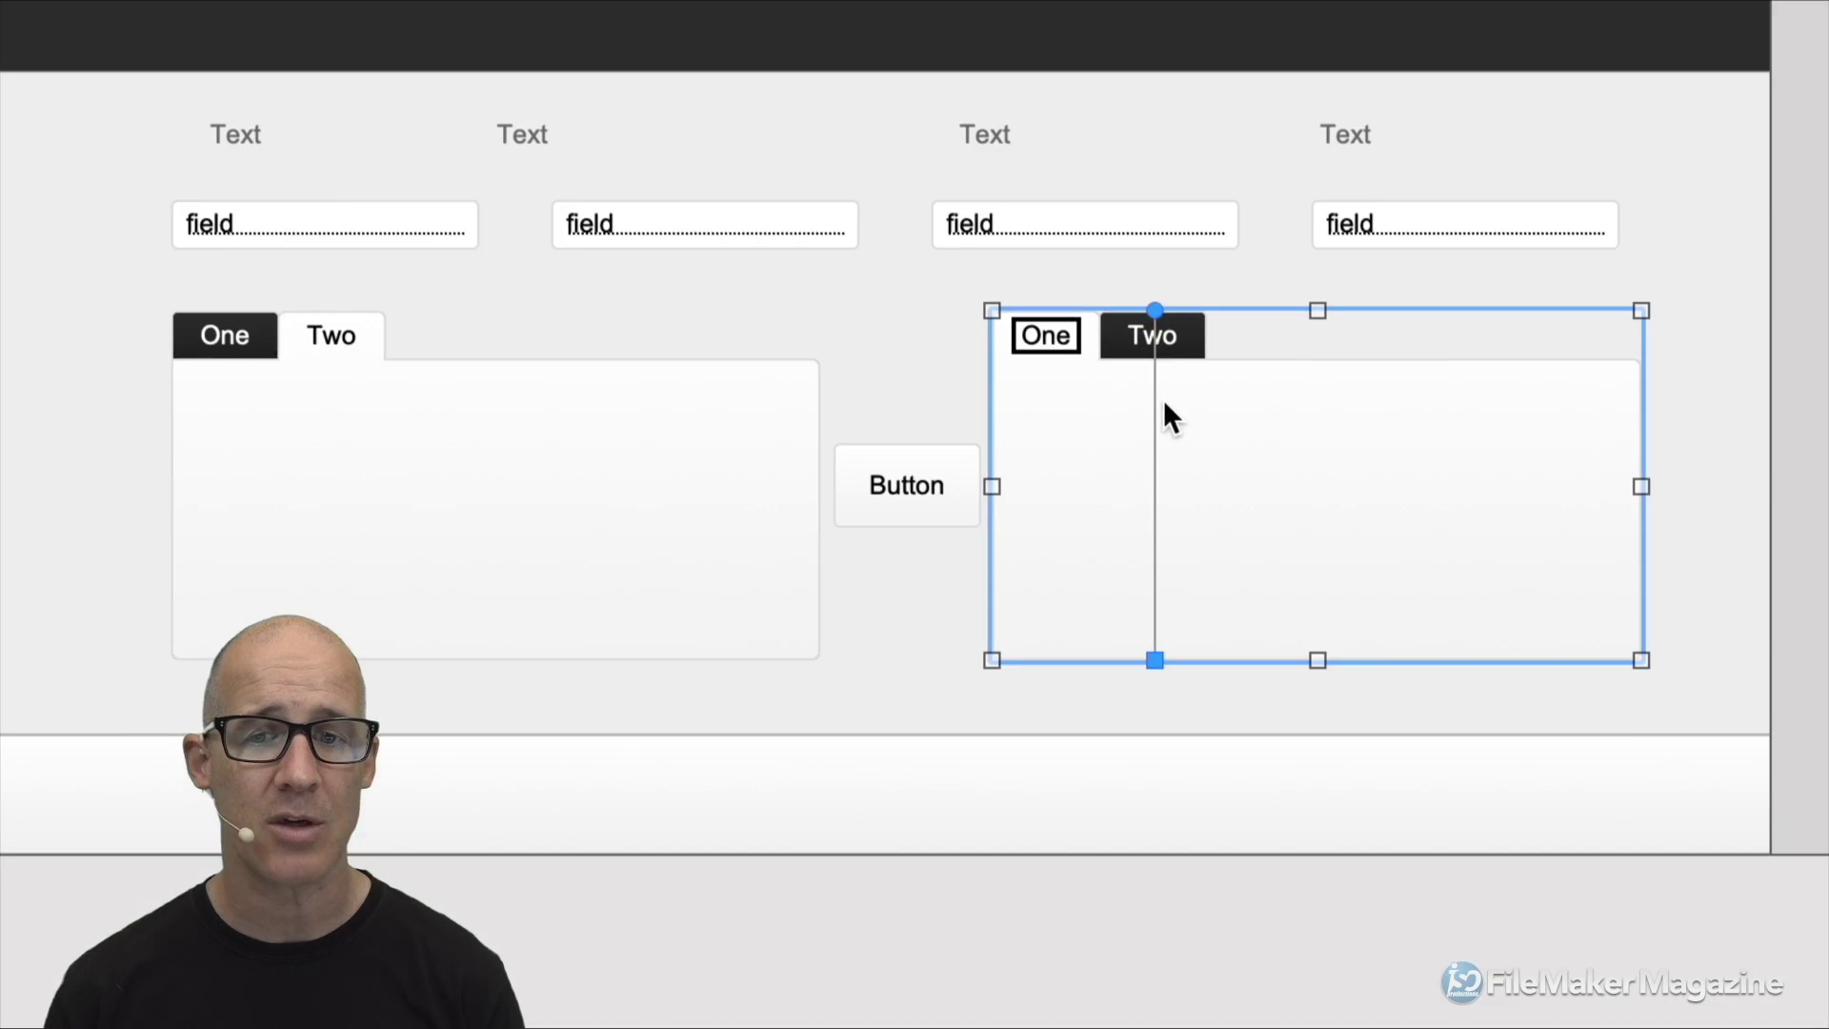
Switch the second tab control's panels directly on the layout, deselect it, and bring its Two panel forward from the object list.
click(1166, 376)
click(1124, 375)
click(1150, 377)
click(1069, 339)
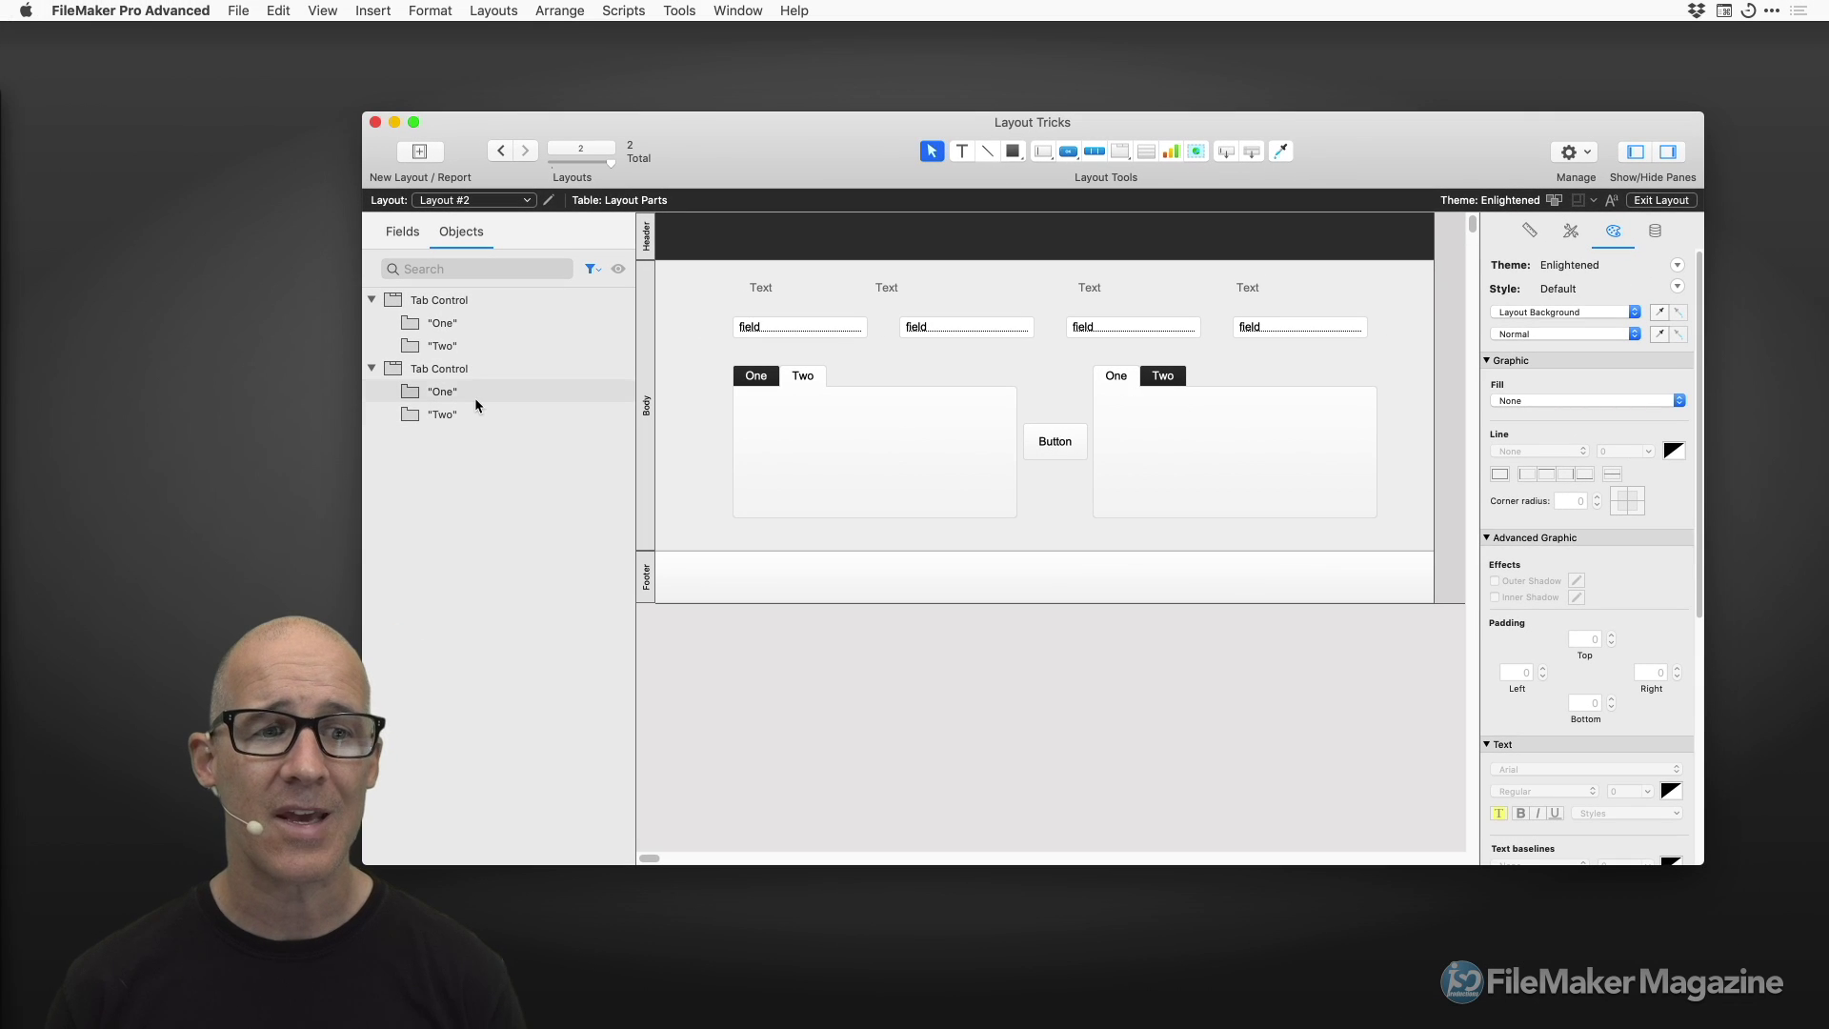
click(462, 411)
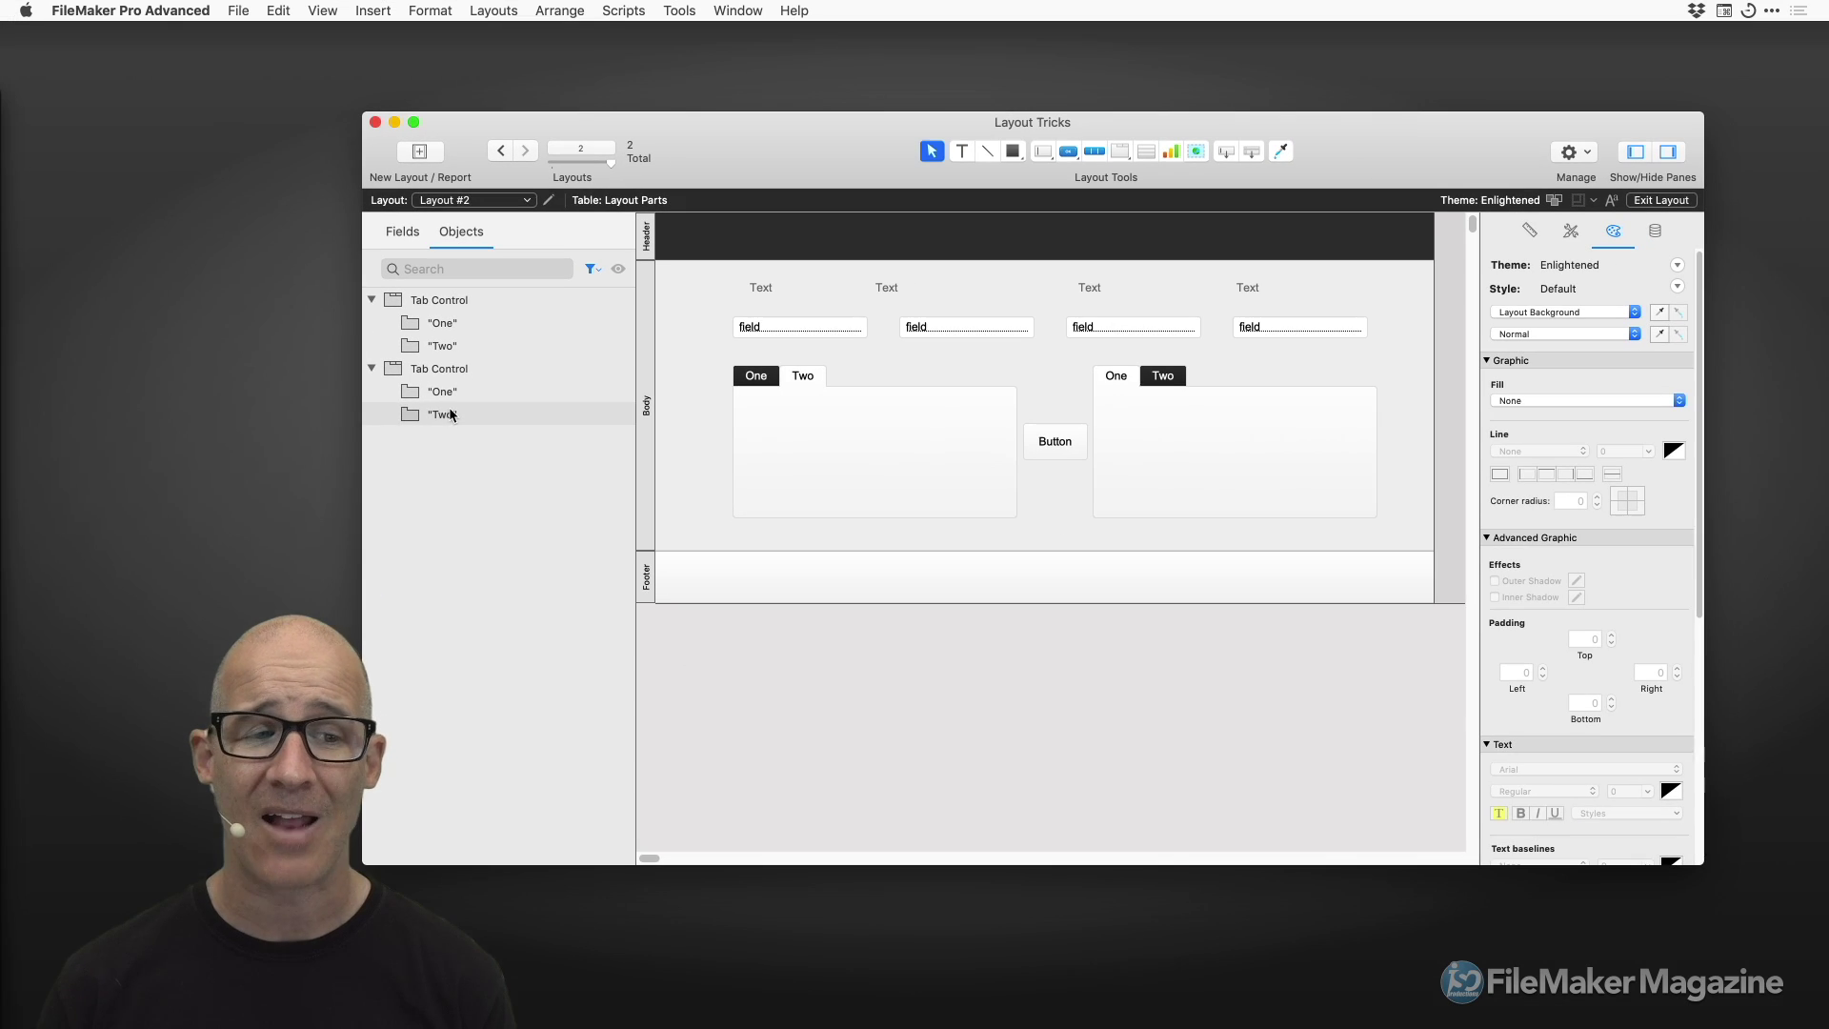
click(455, 419)
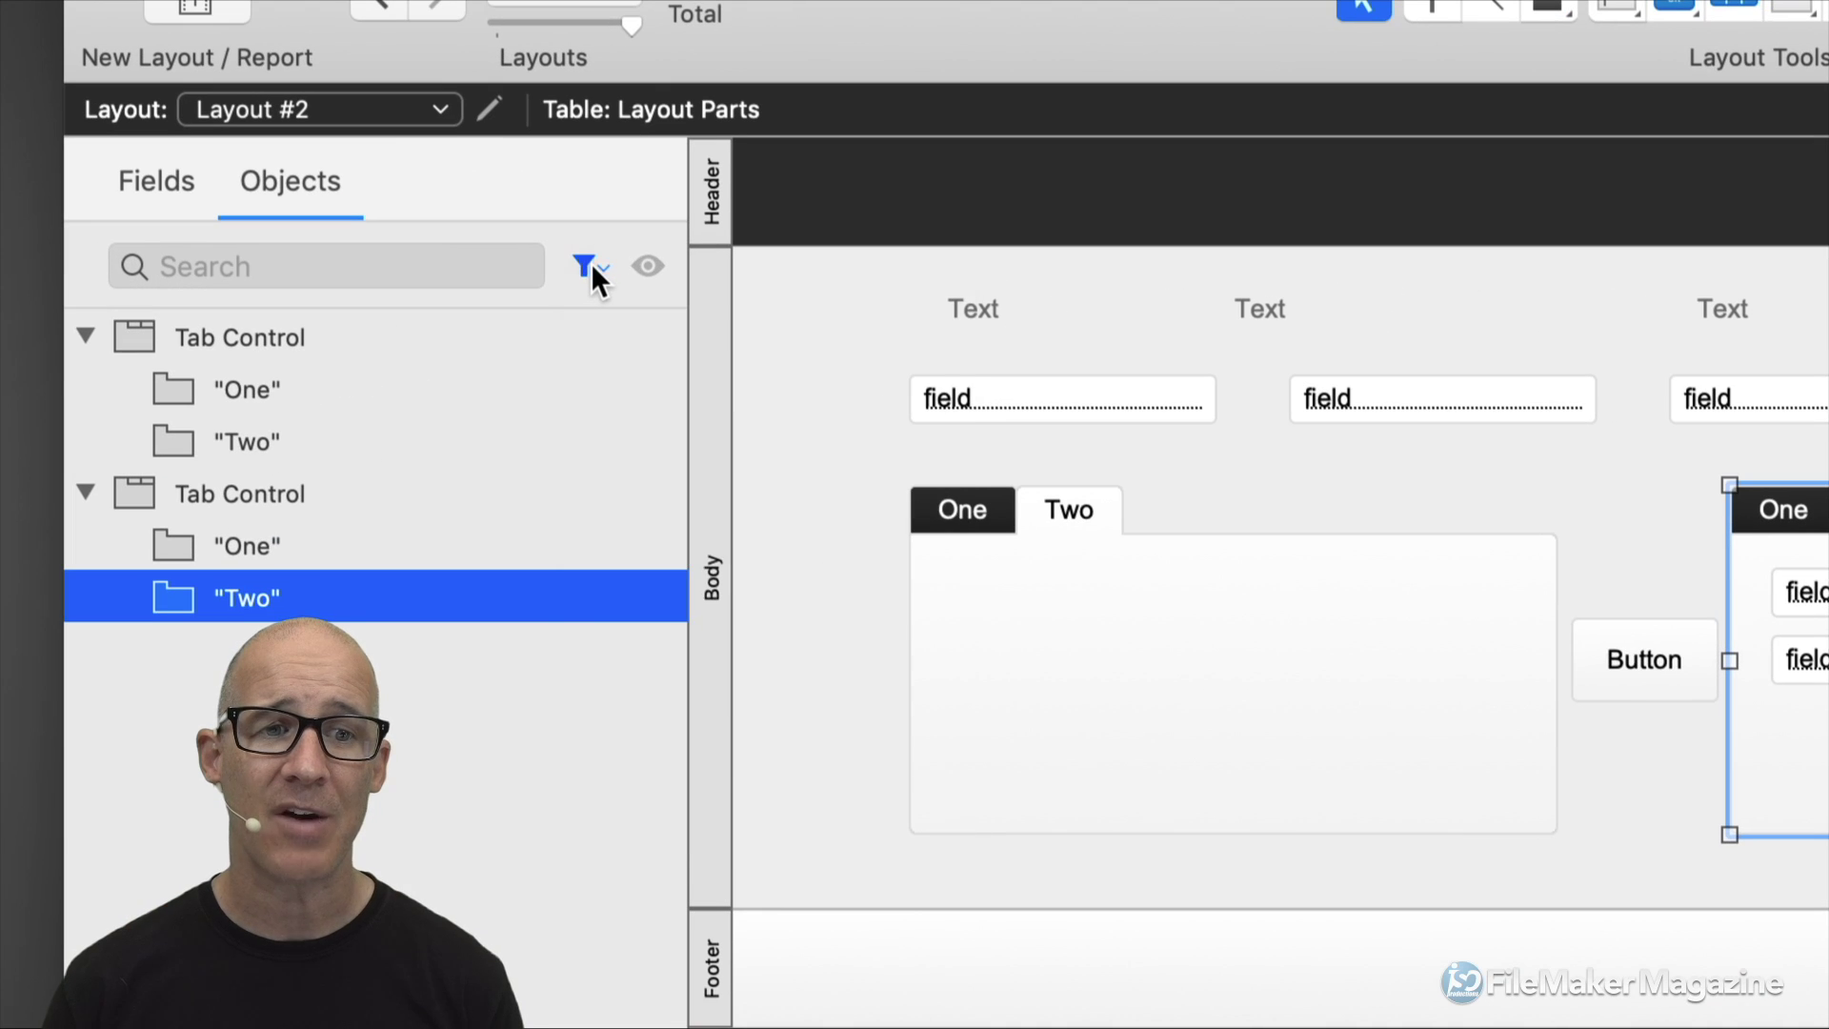
Turn off the object list filter and select both fields nested in the second tab control's Two panel, then deselect them.
click(591, 268)
click(606, 279)
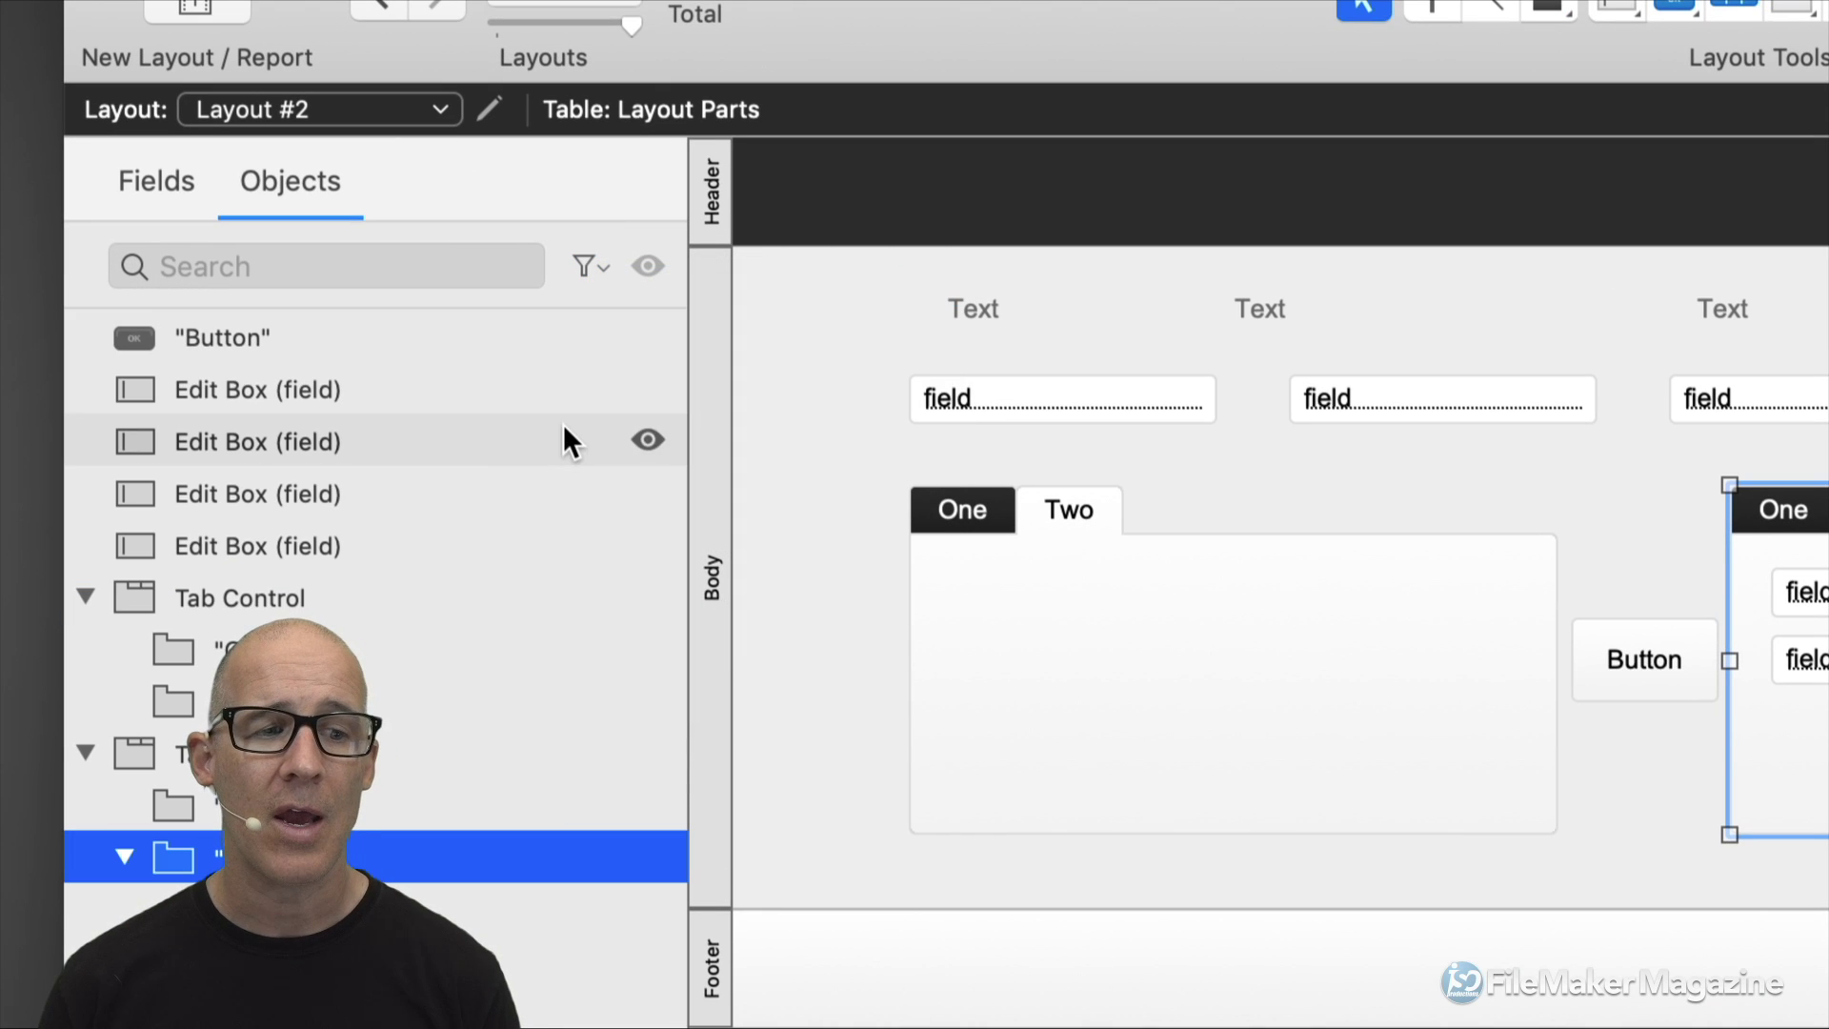
click(458, 908)
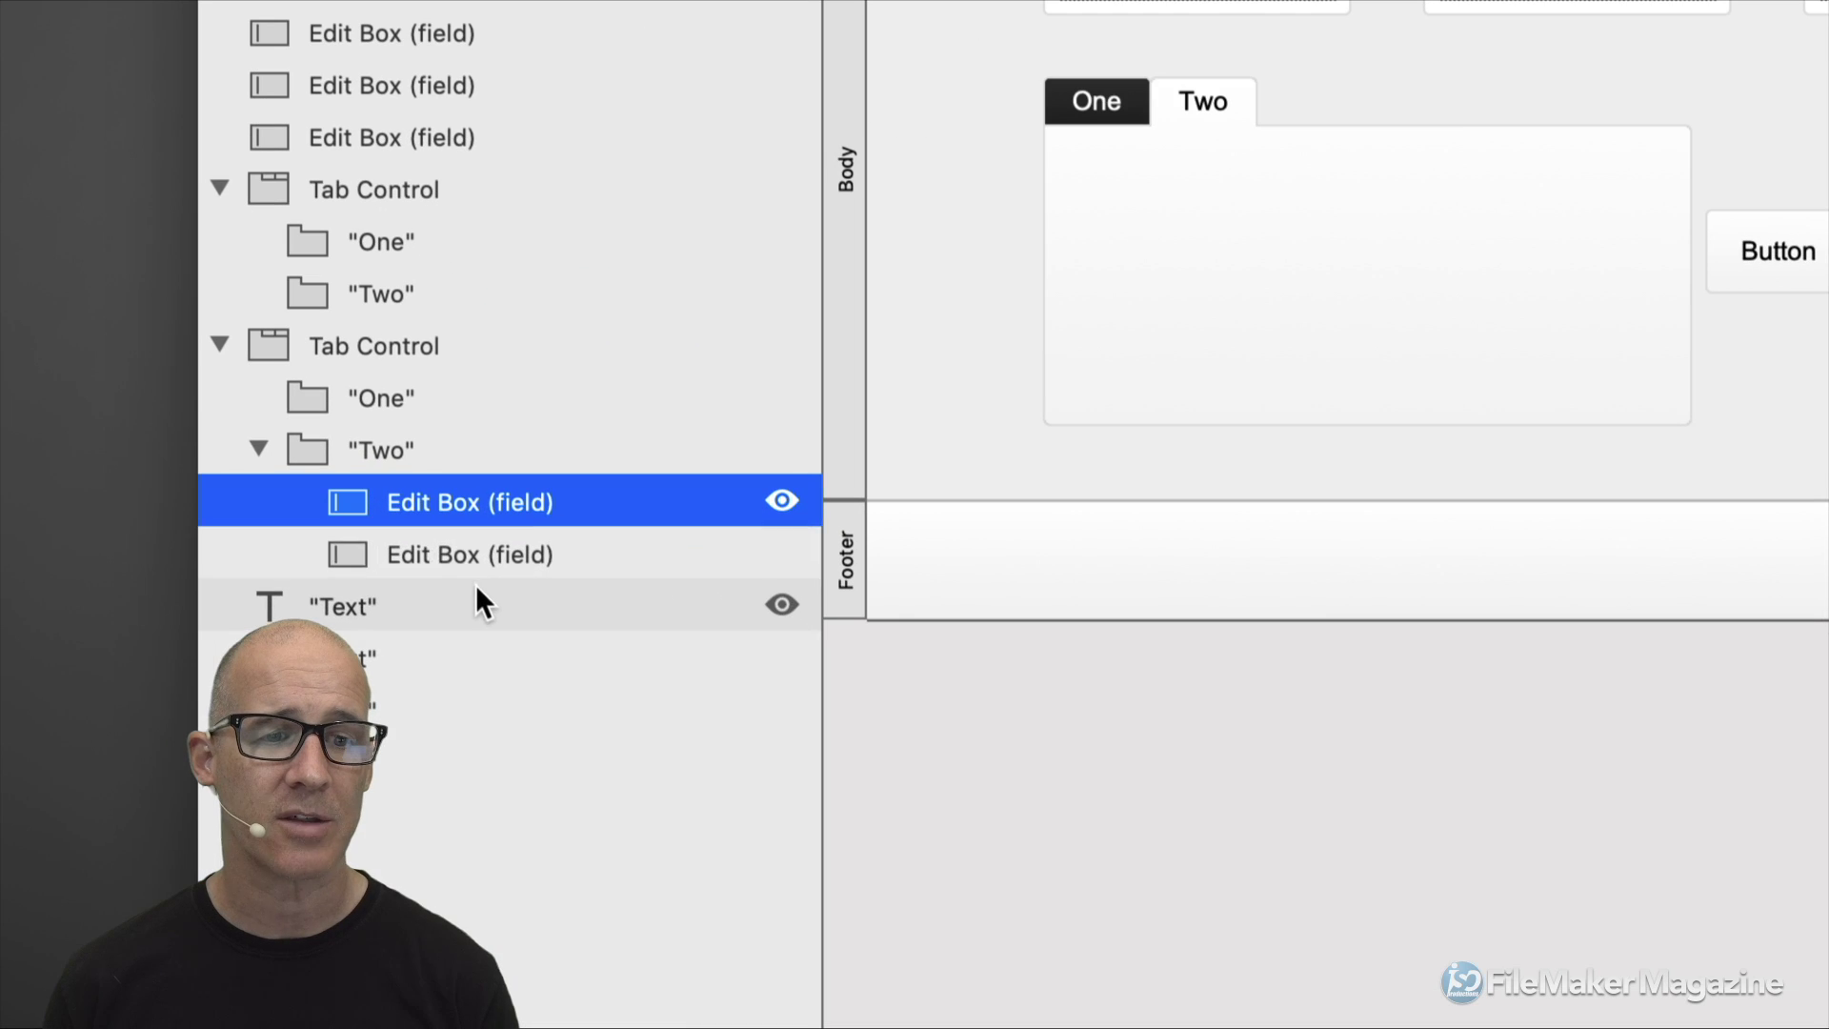
shift+click(543, 555)
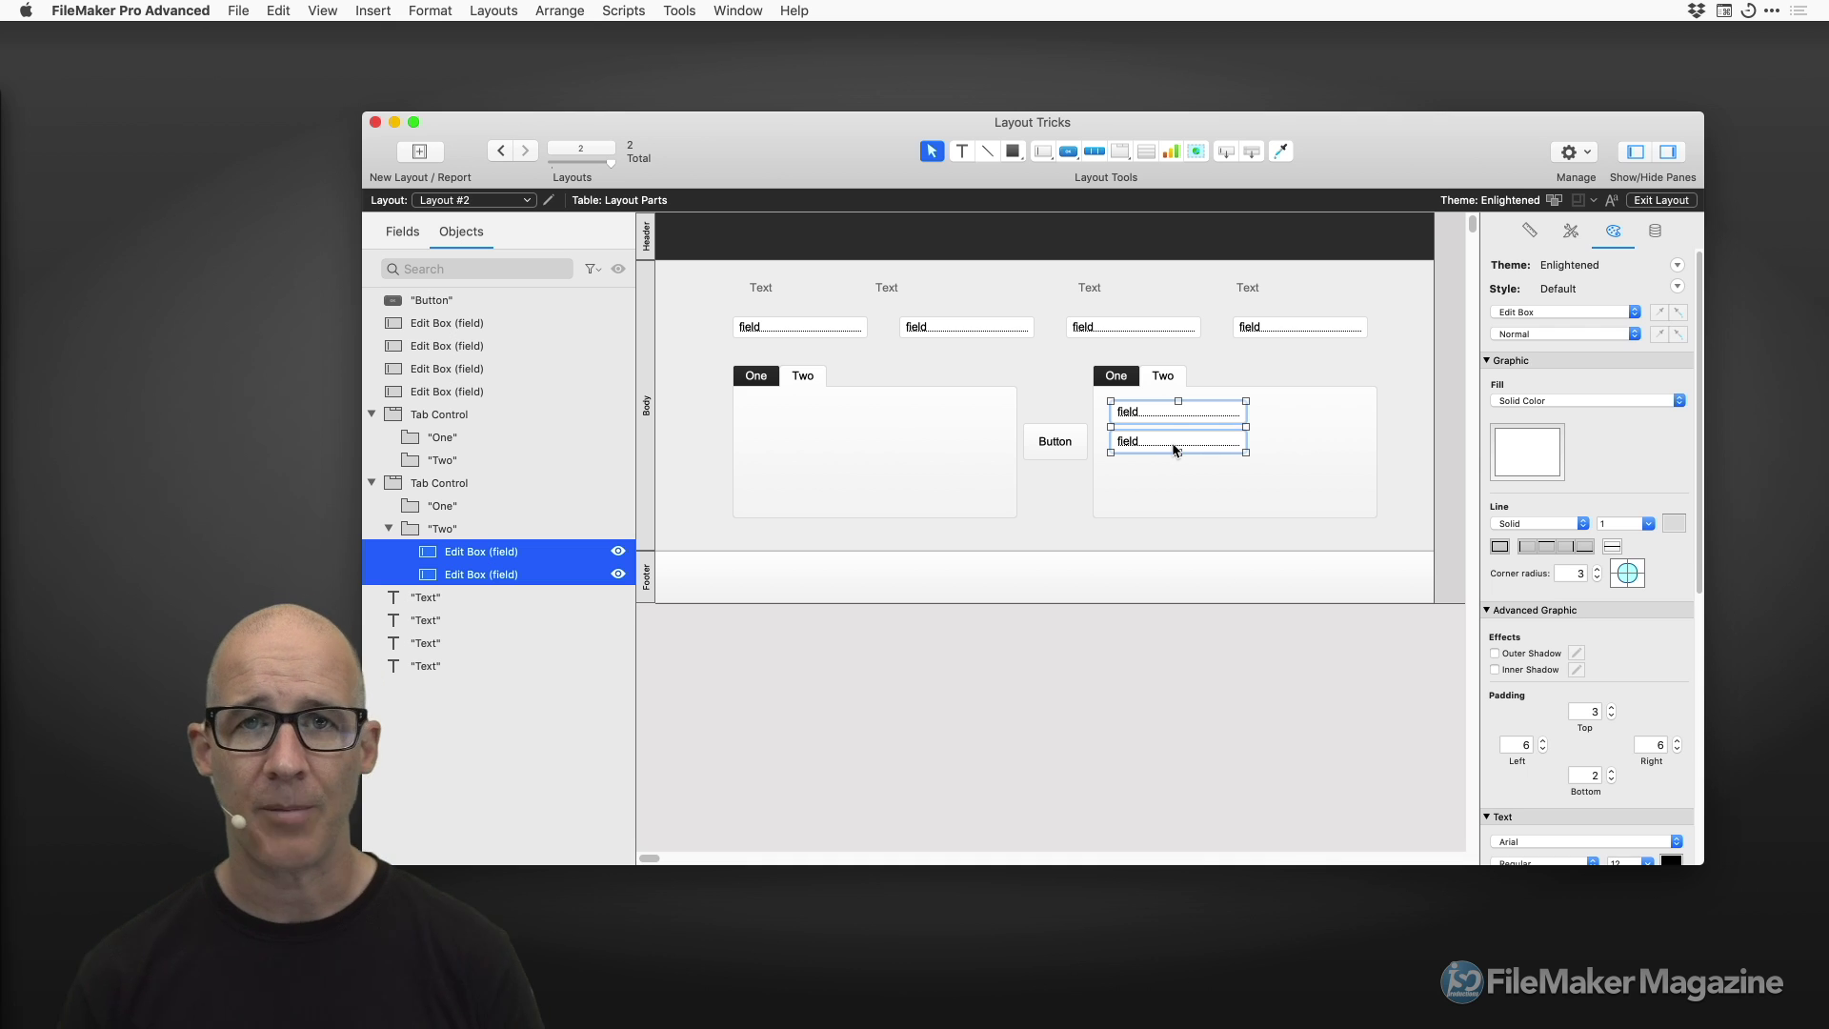
click(1191, 524)
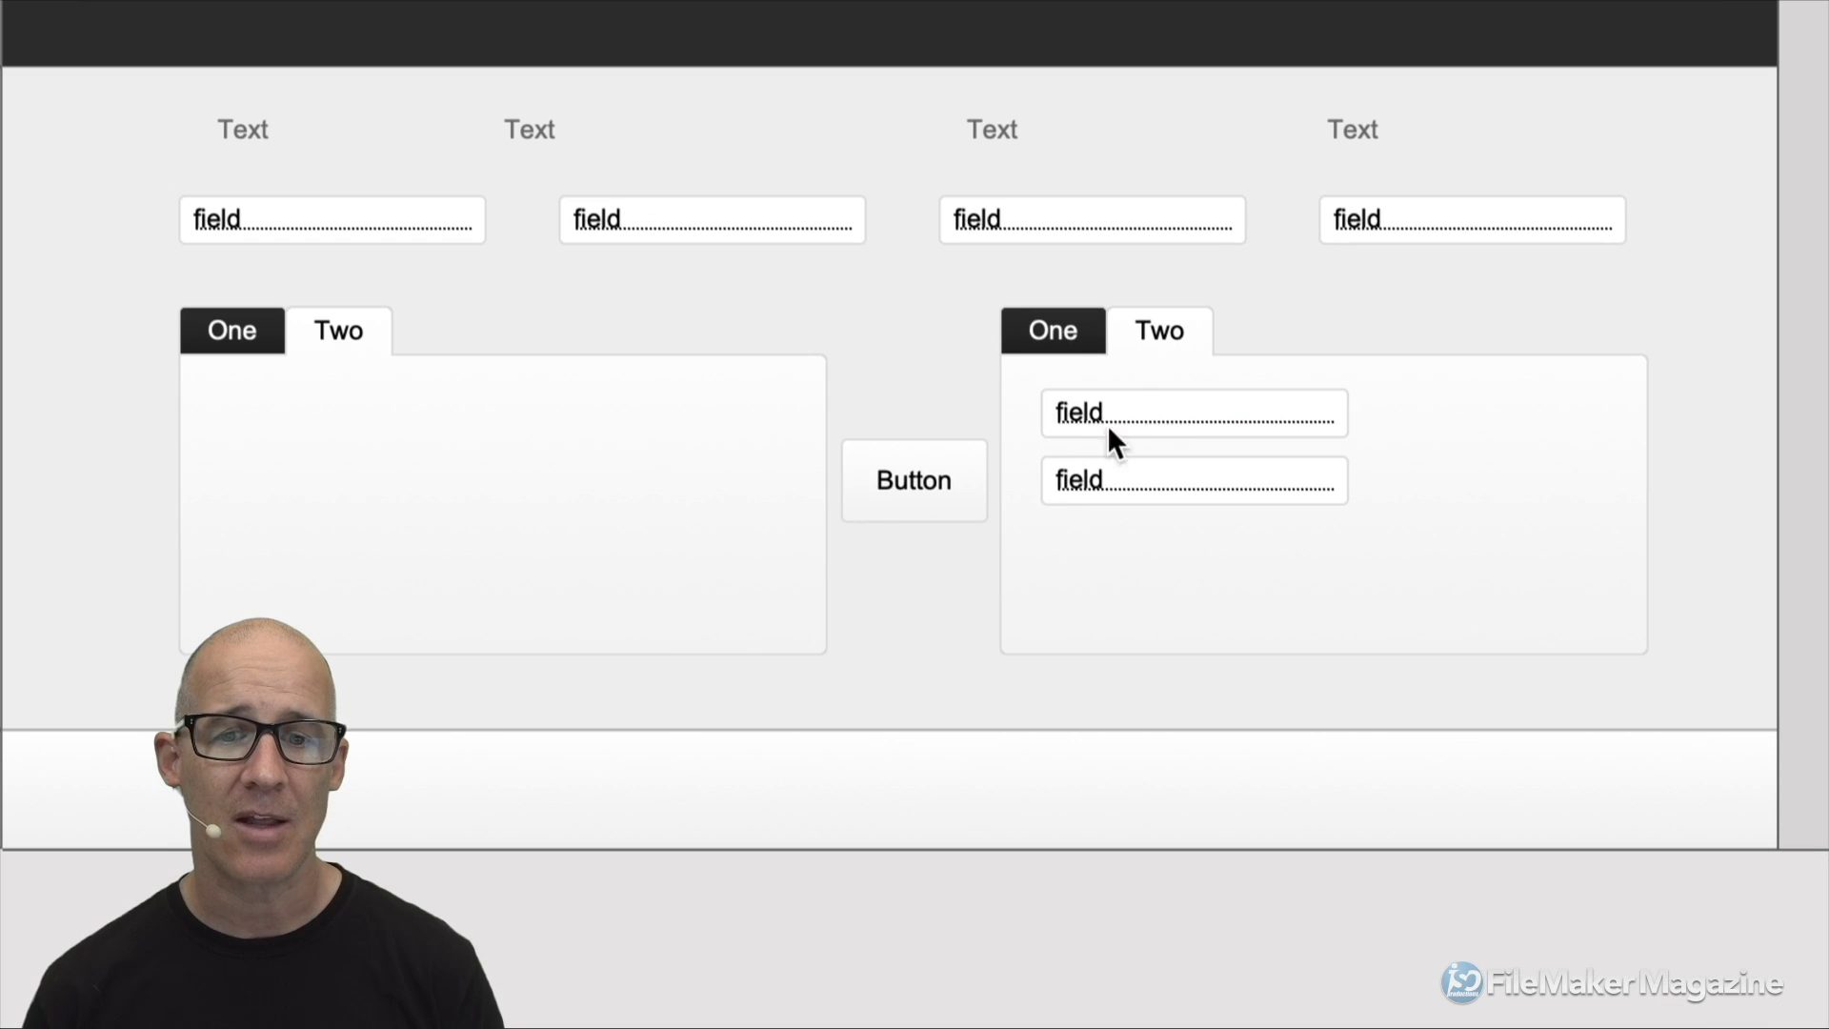
Move the upper field in the second tab control to the panel's left edge and lock it.
mouse_move(1077, 404)
mouse_down()
mouse_move(1037, 406)
mouse_move(1072, 438)
mouse_up()
click(971, 527)
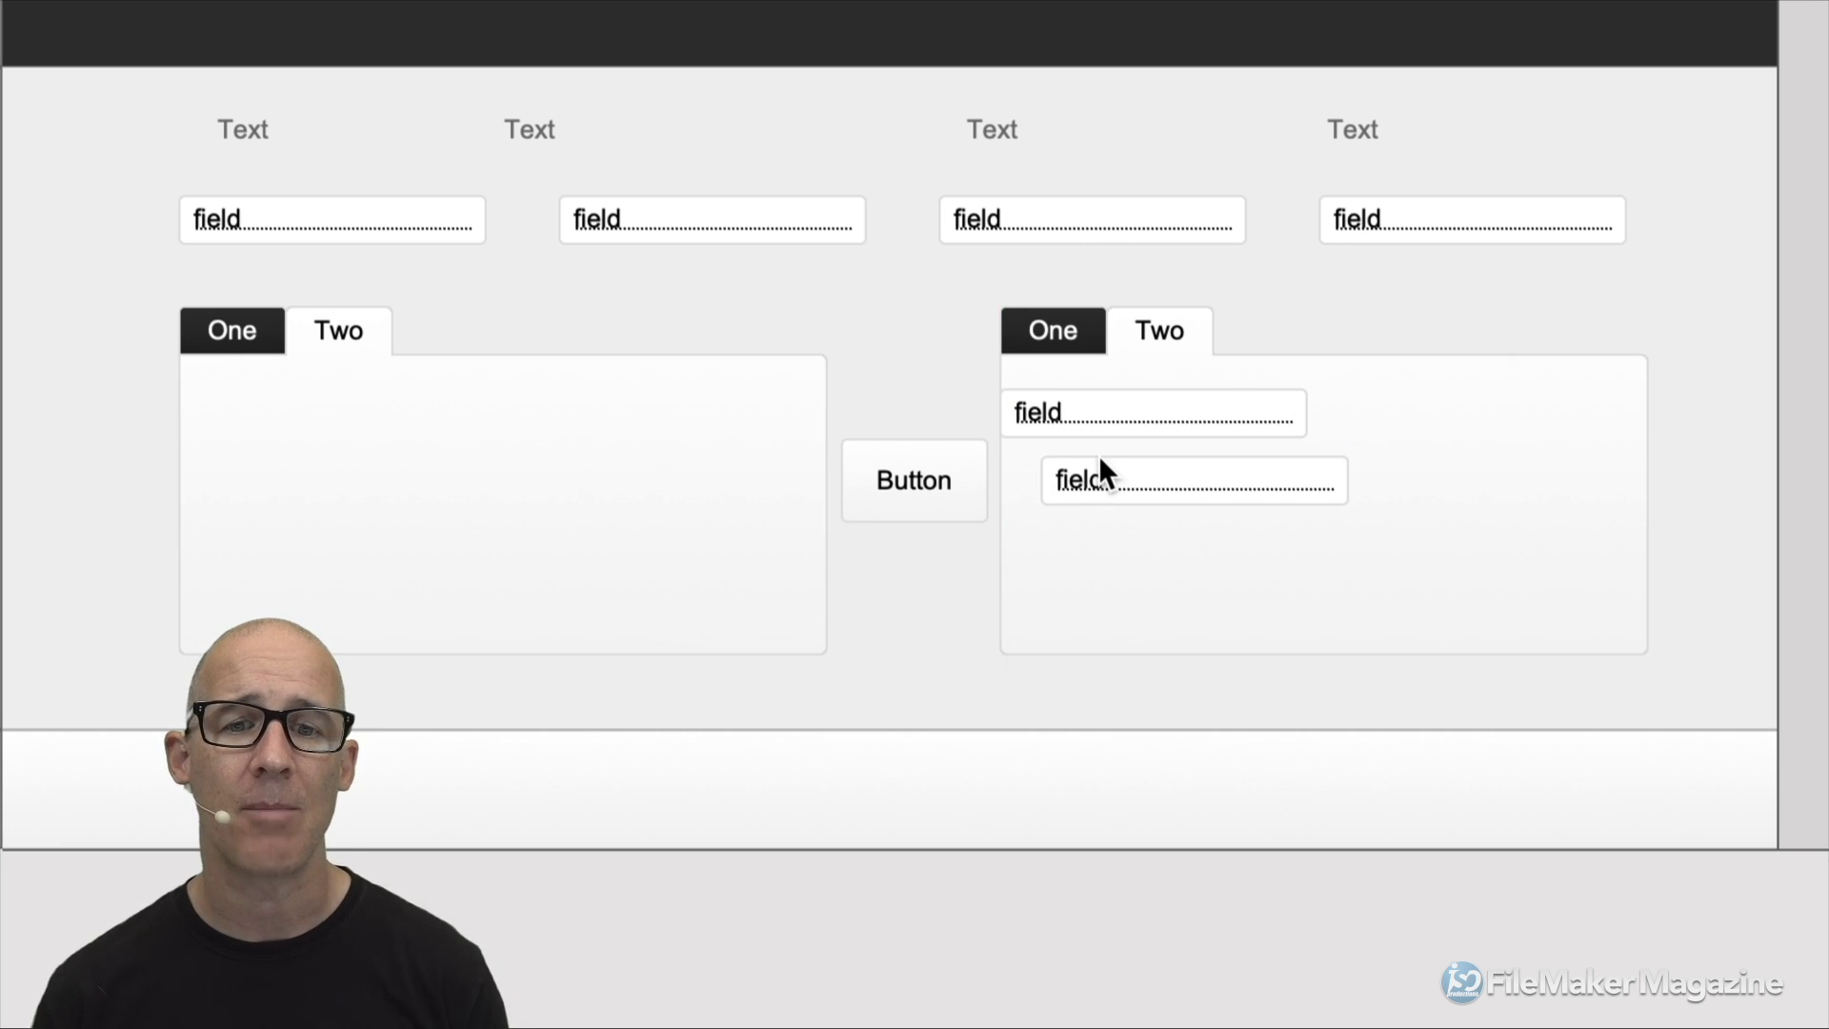
right_click(1125, 411)
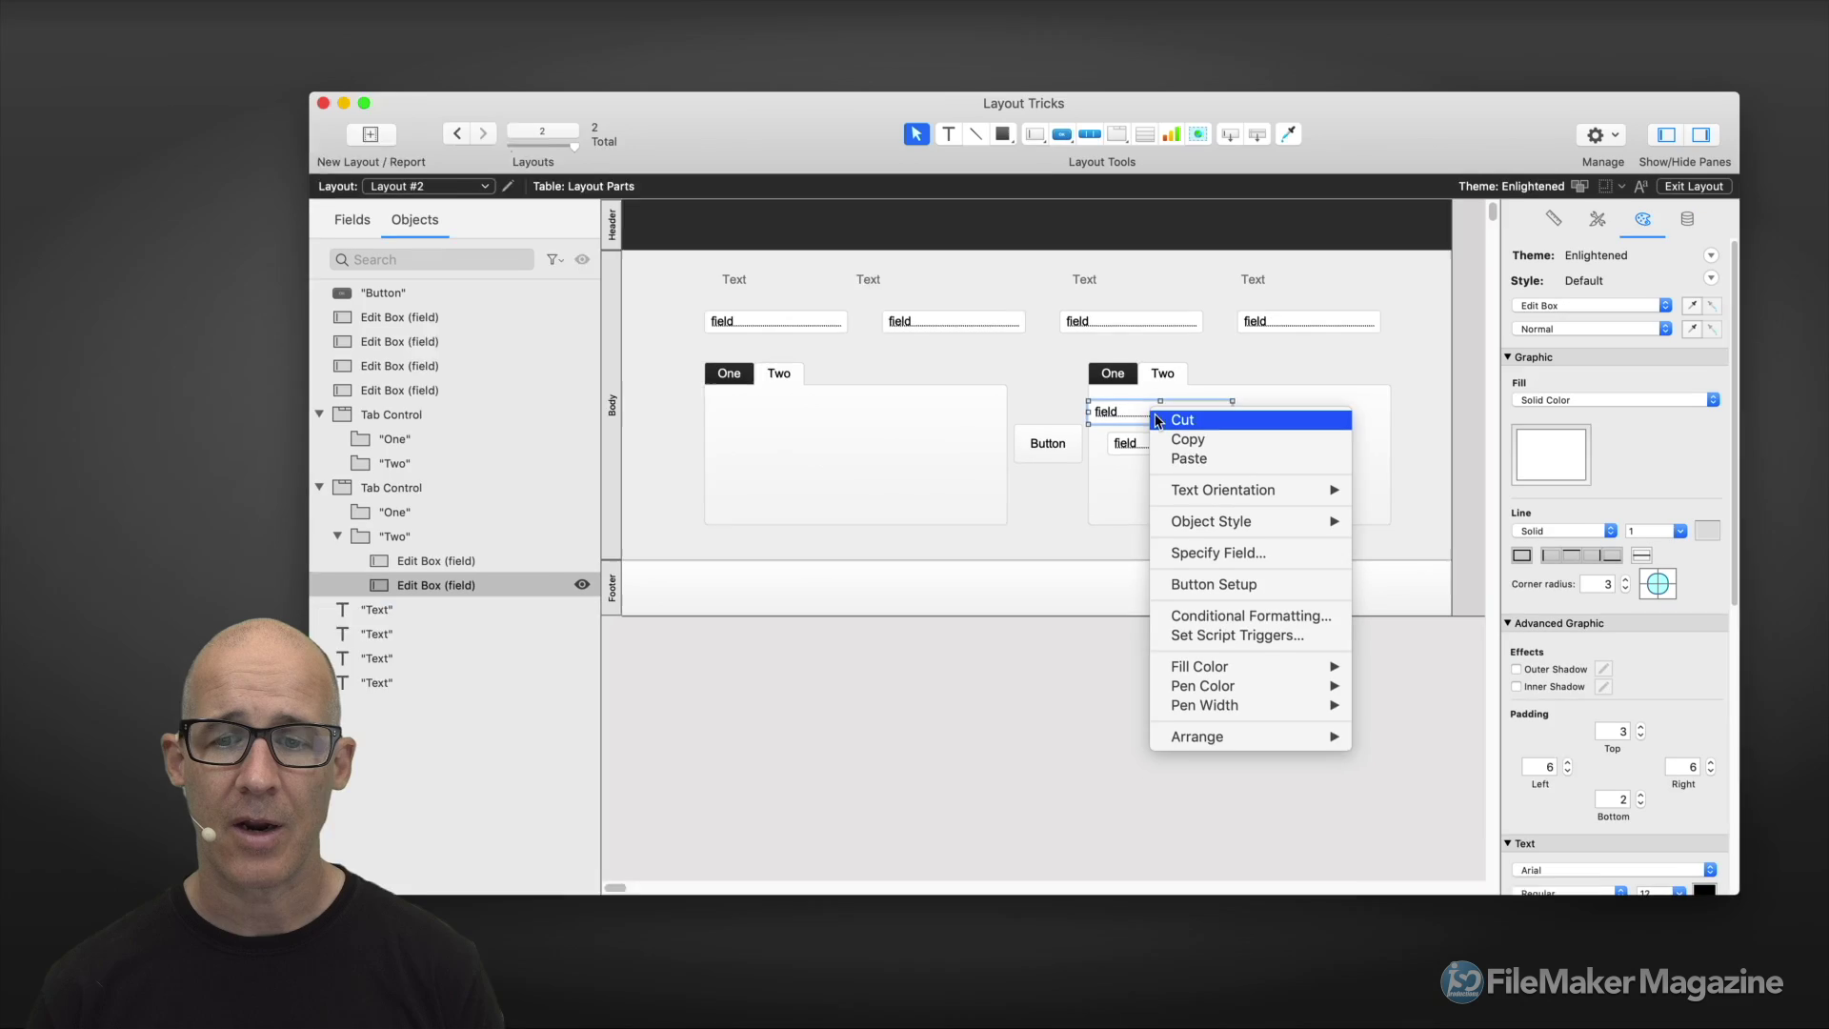
mouse_move(1276, 737)
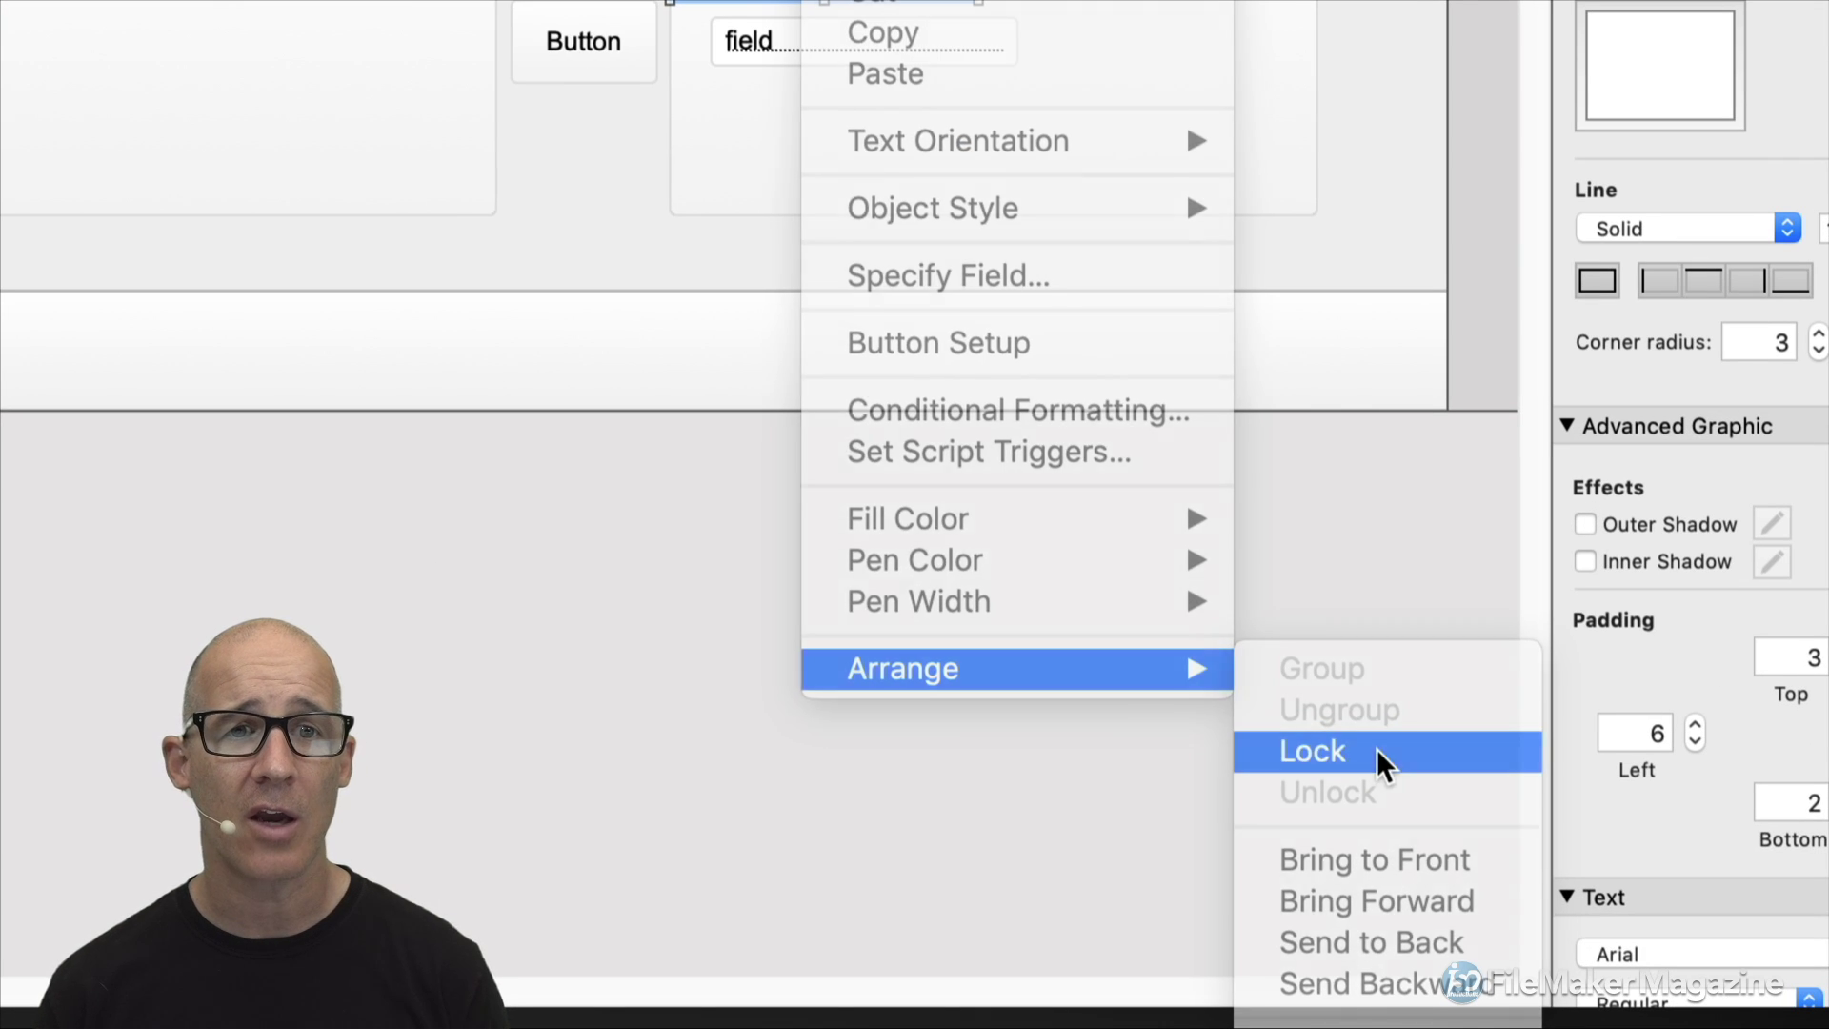
click(1376, 750)
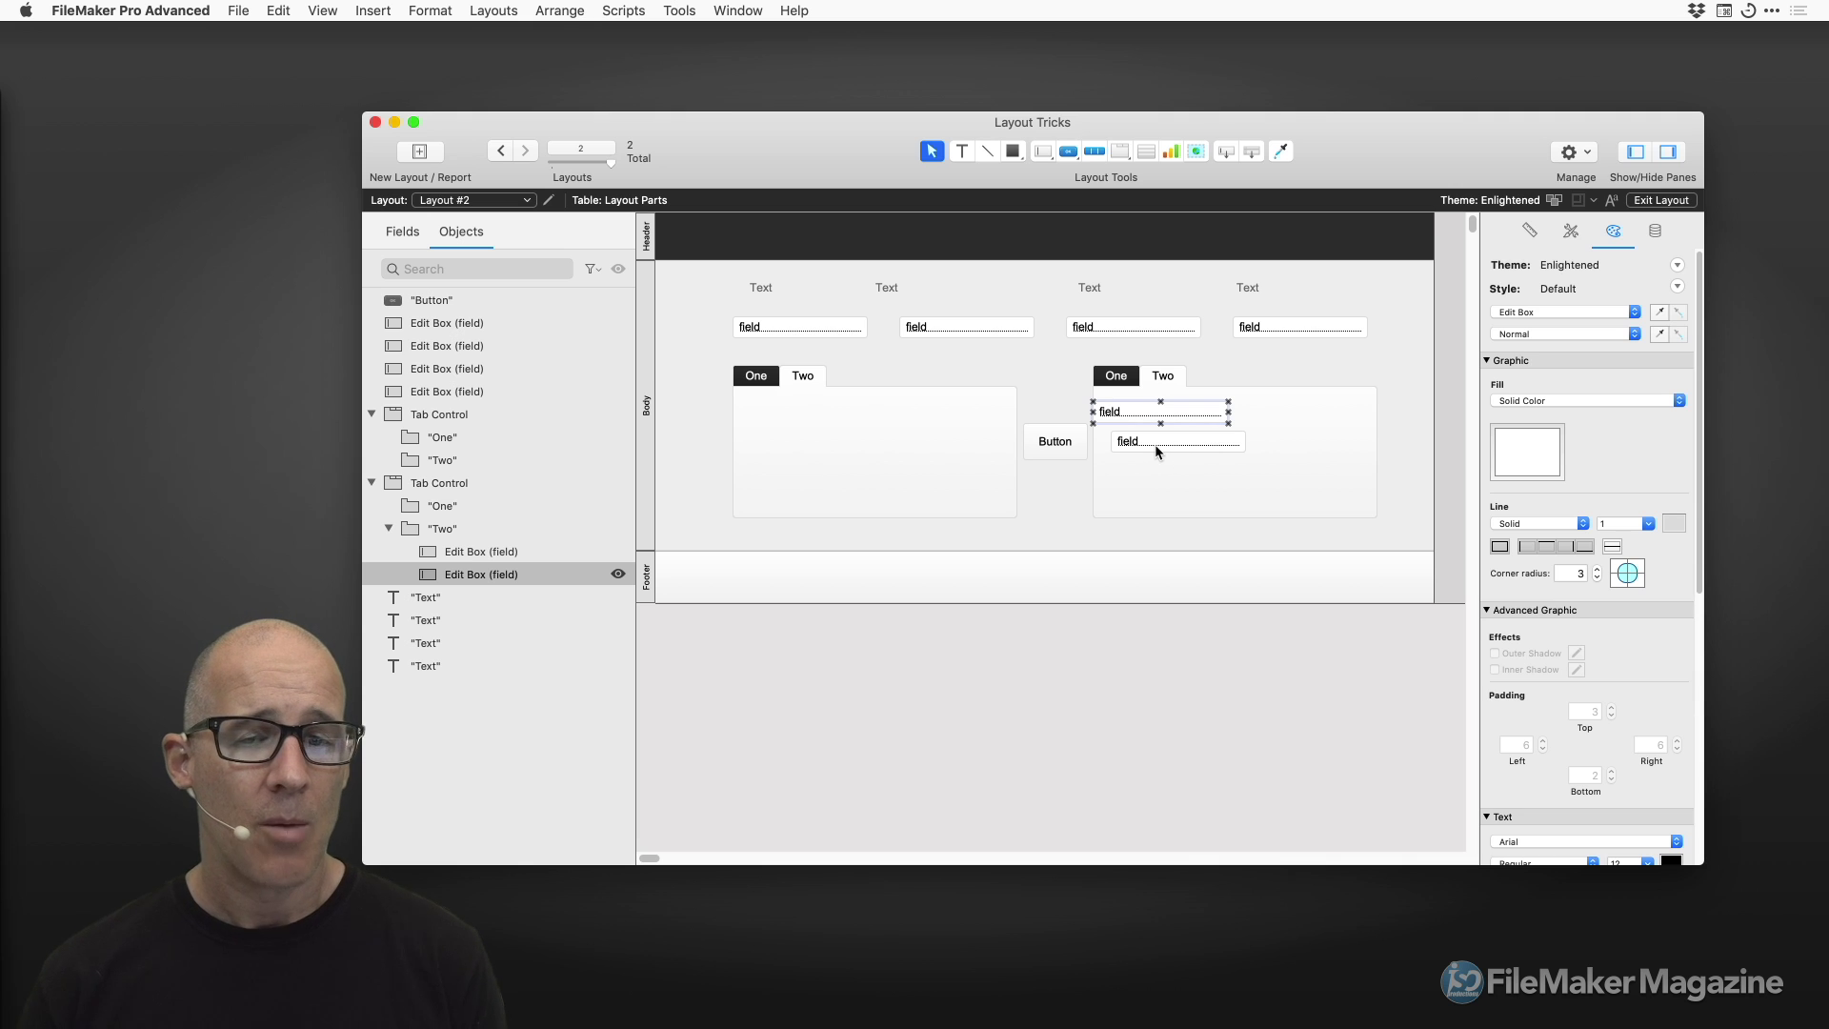
Search the object list for "field" and clear the layout selection.
click(526, 272)
text(field)
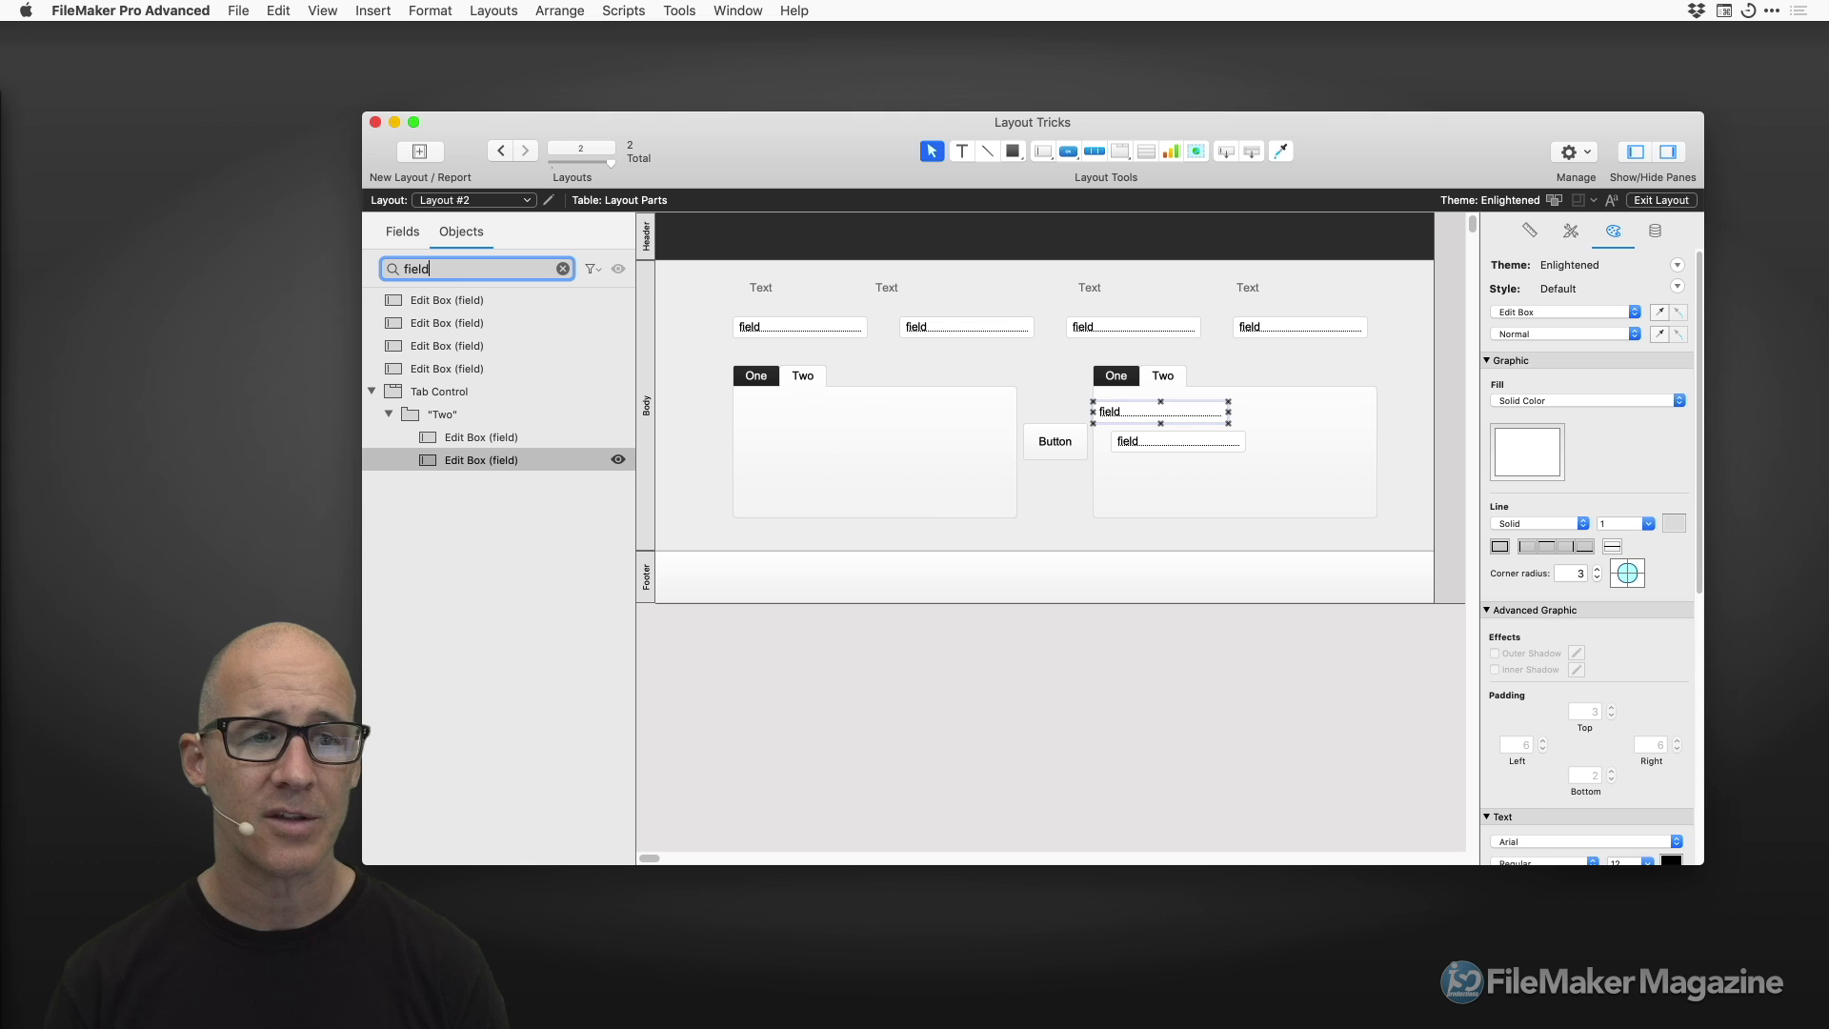
click(556, 520)
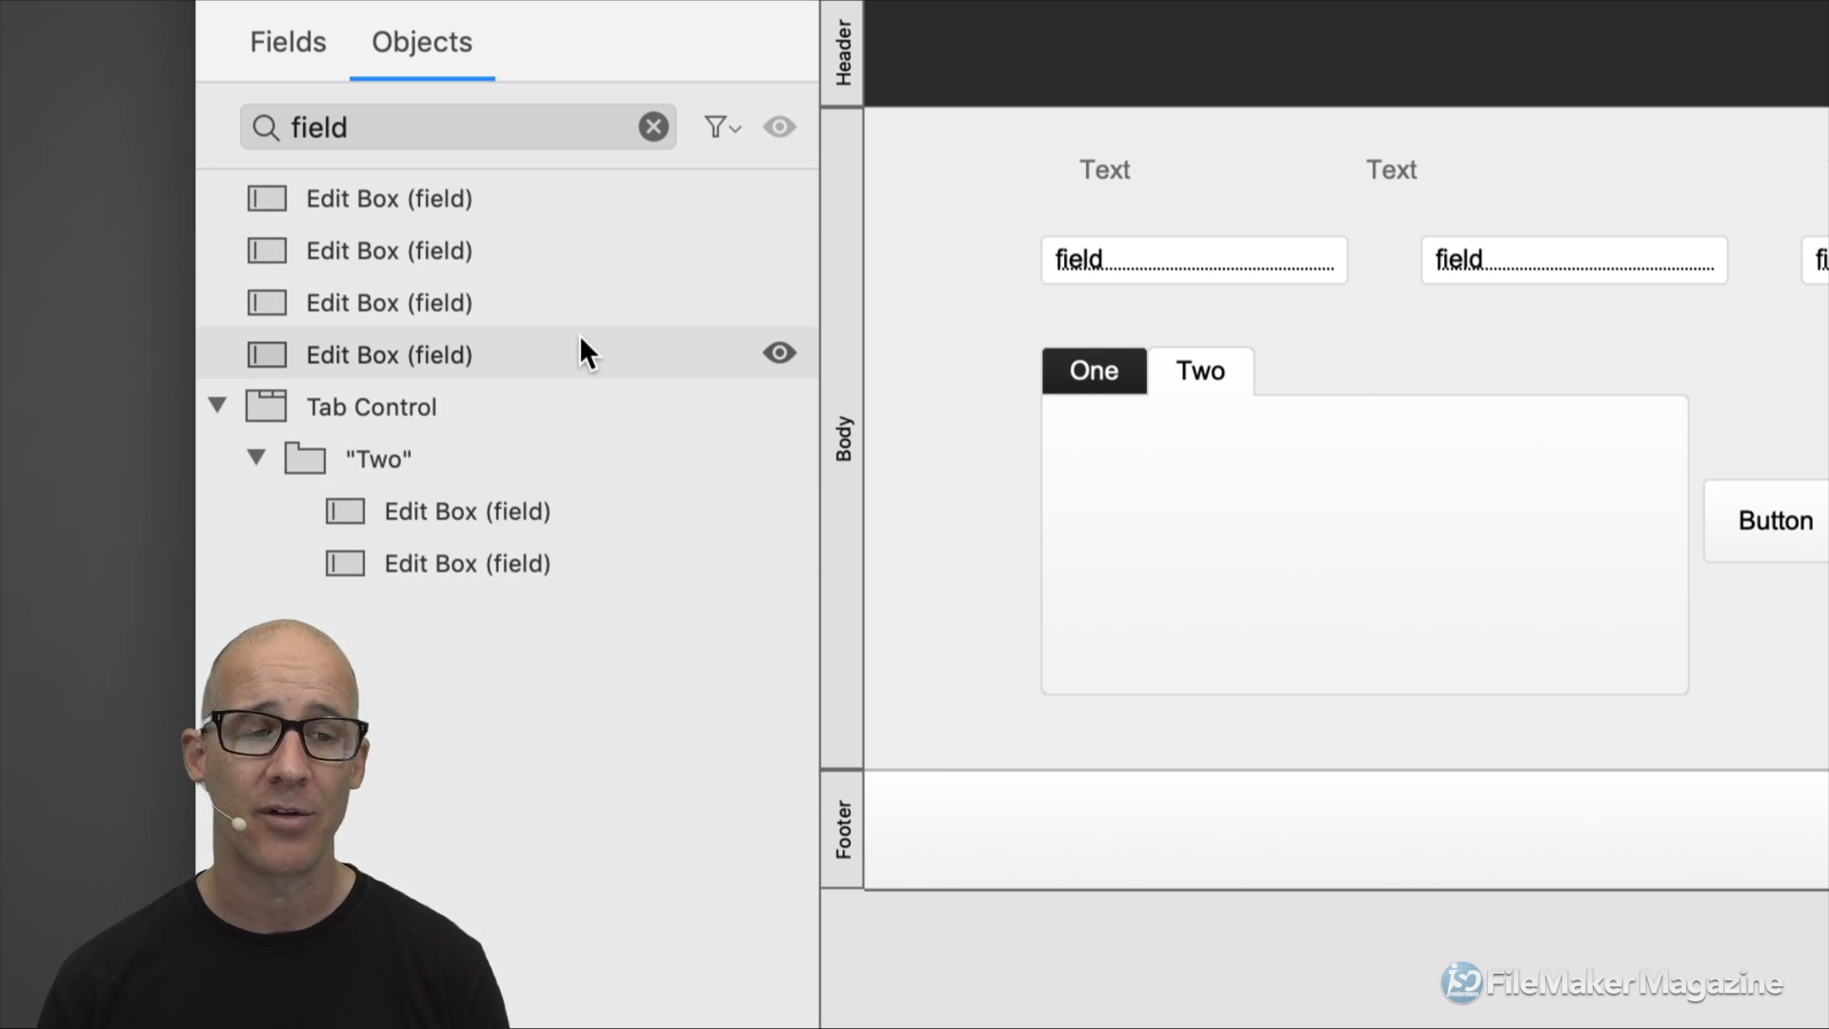
Filter the object list to Panel Controls and clear the "field" search.
click(716, 125)
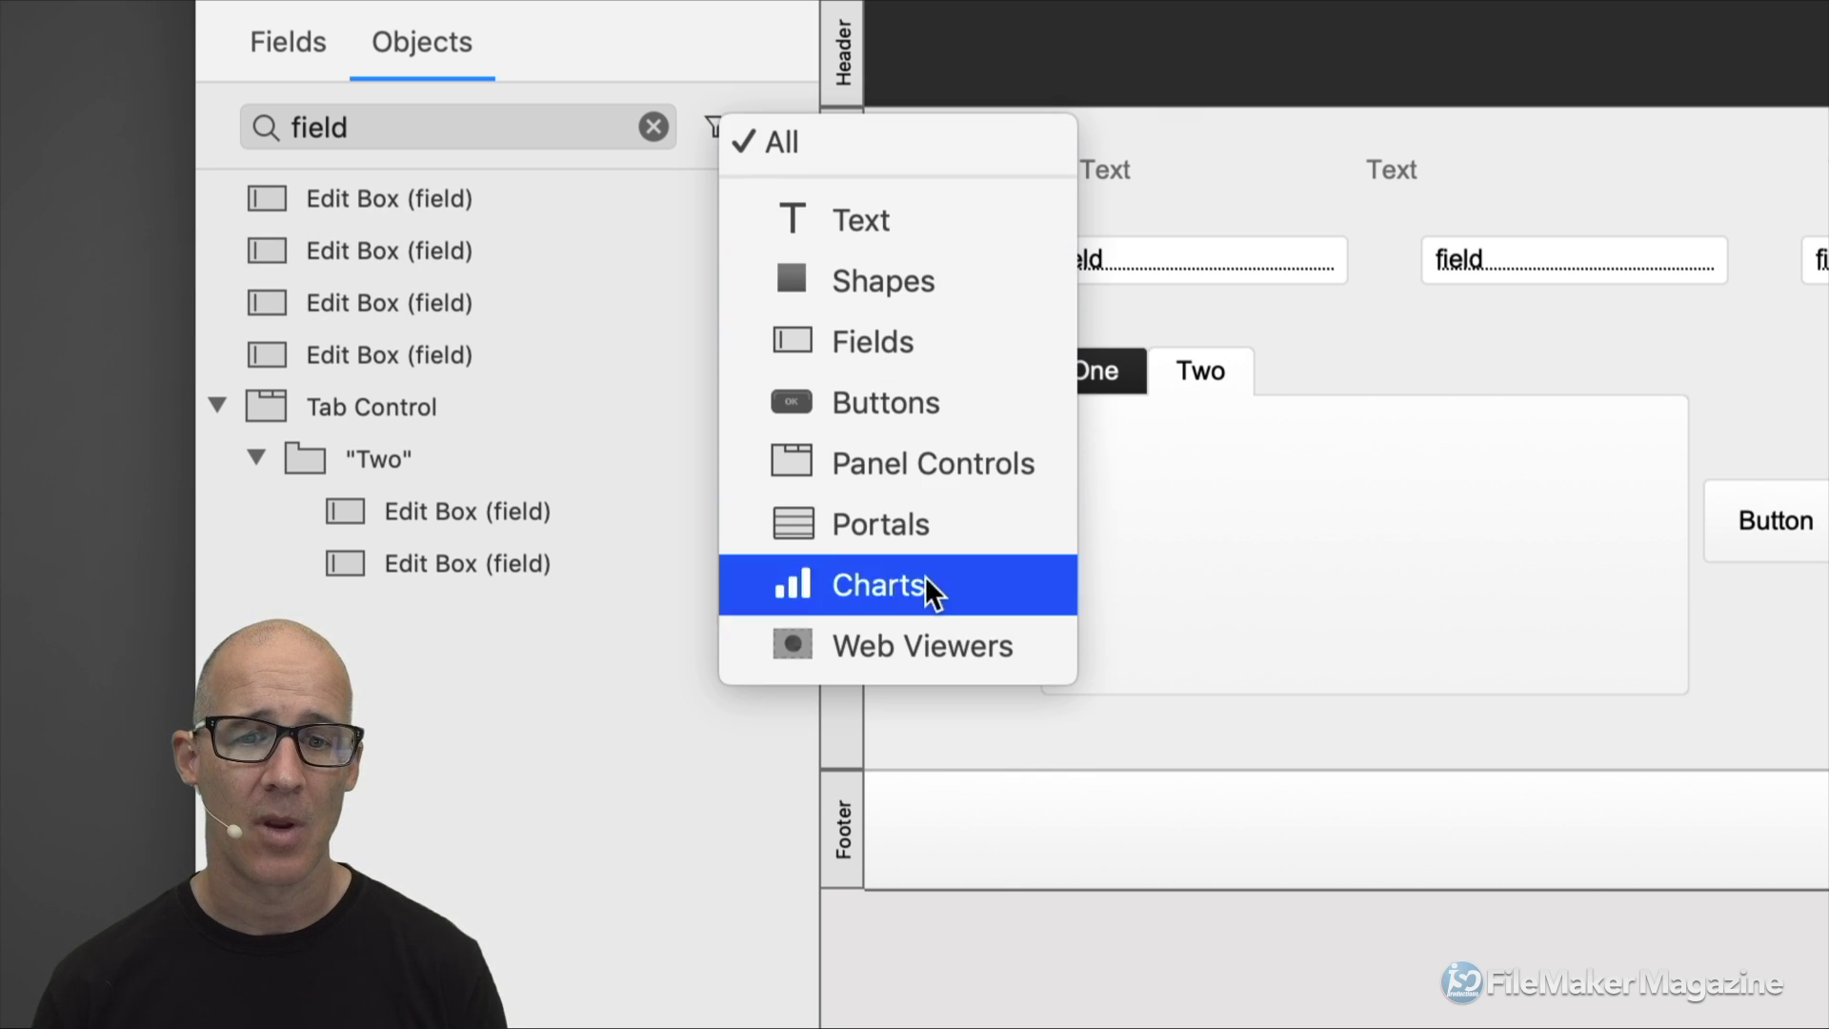
click(925, 464)
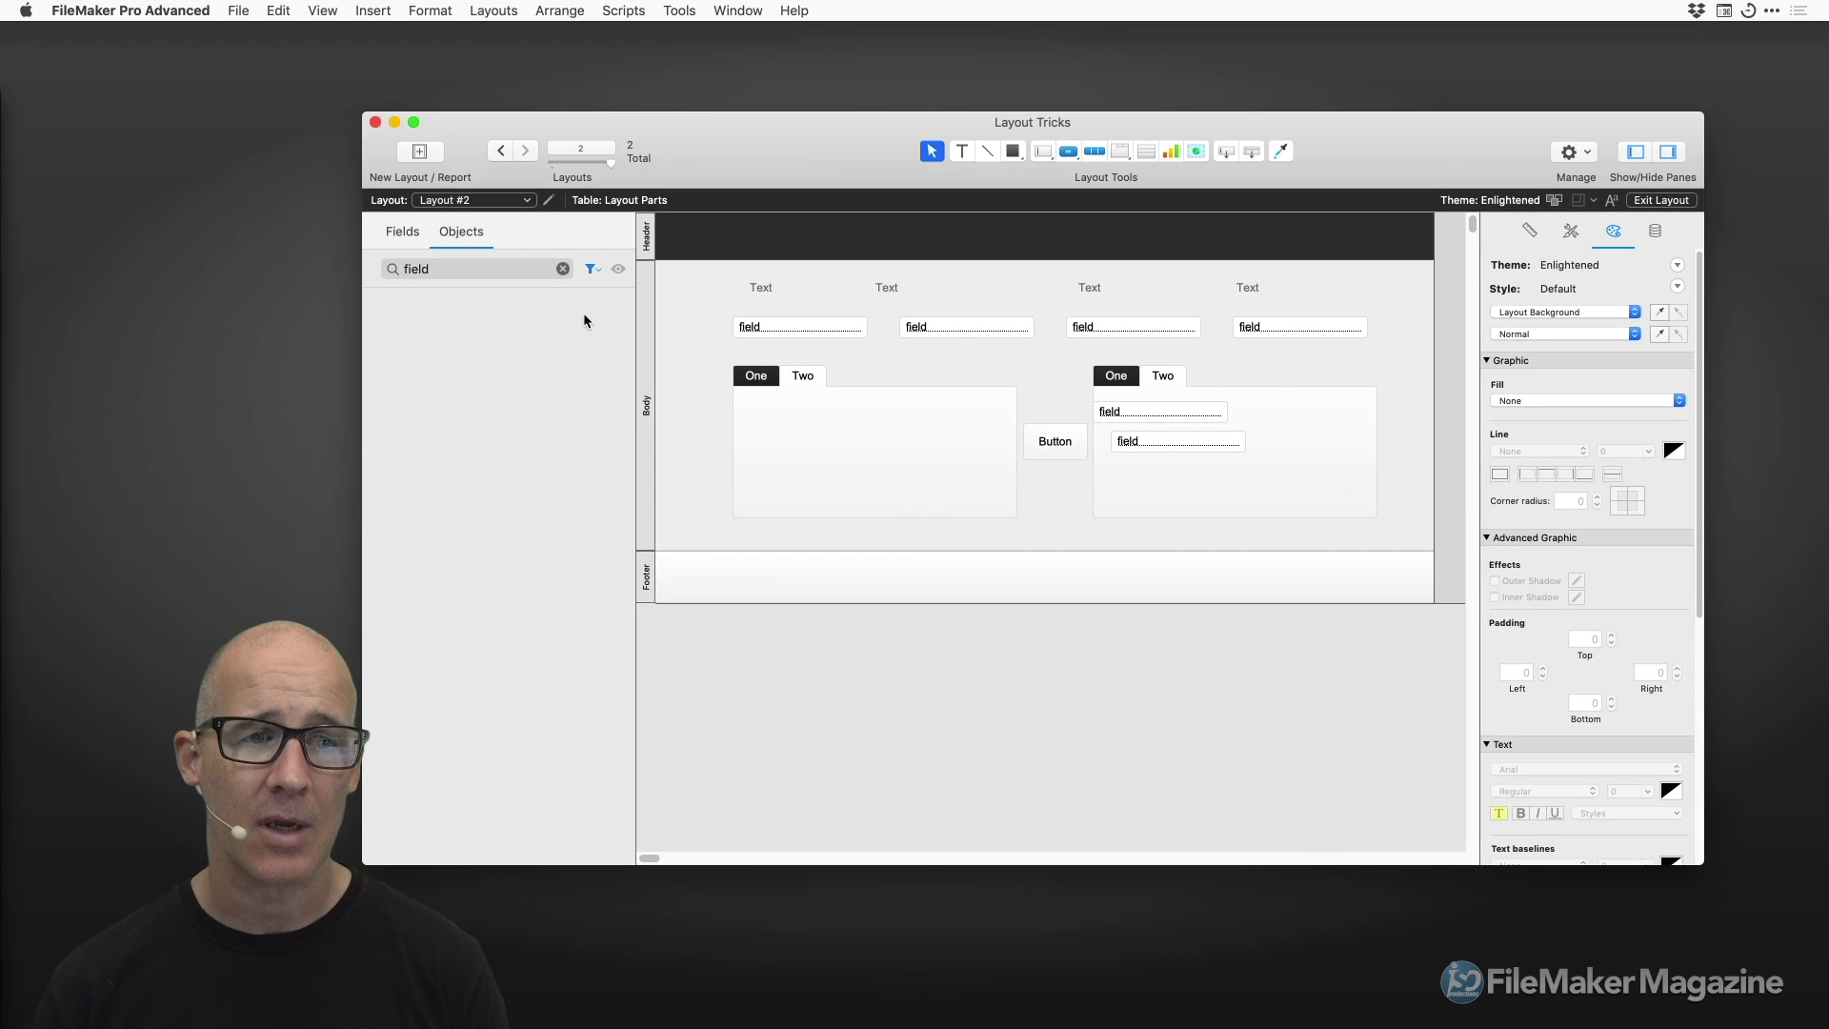
click(563, 268)
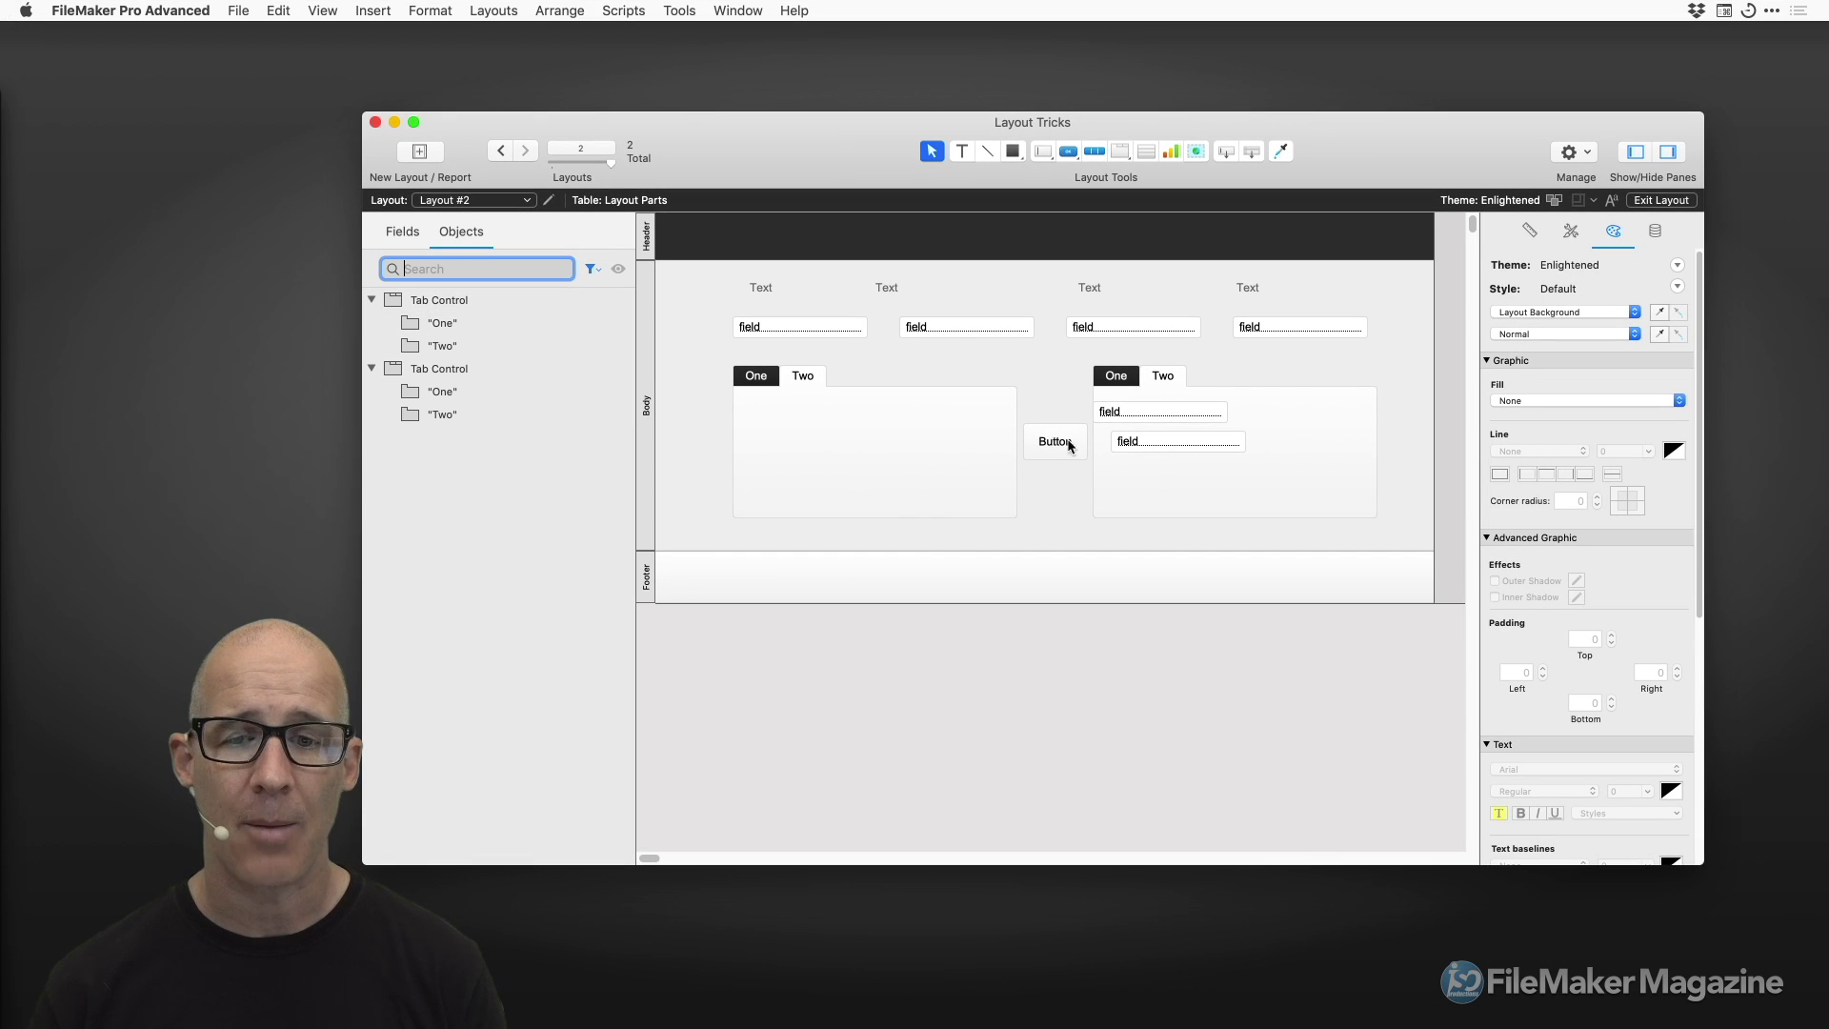
Select the second tab control's Two panel and filter the object list to show only Fields.
click(1114, 460)
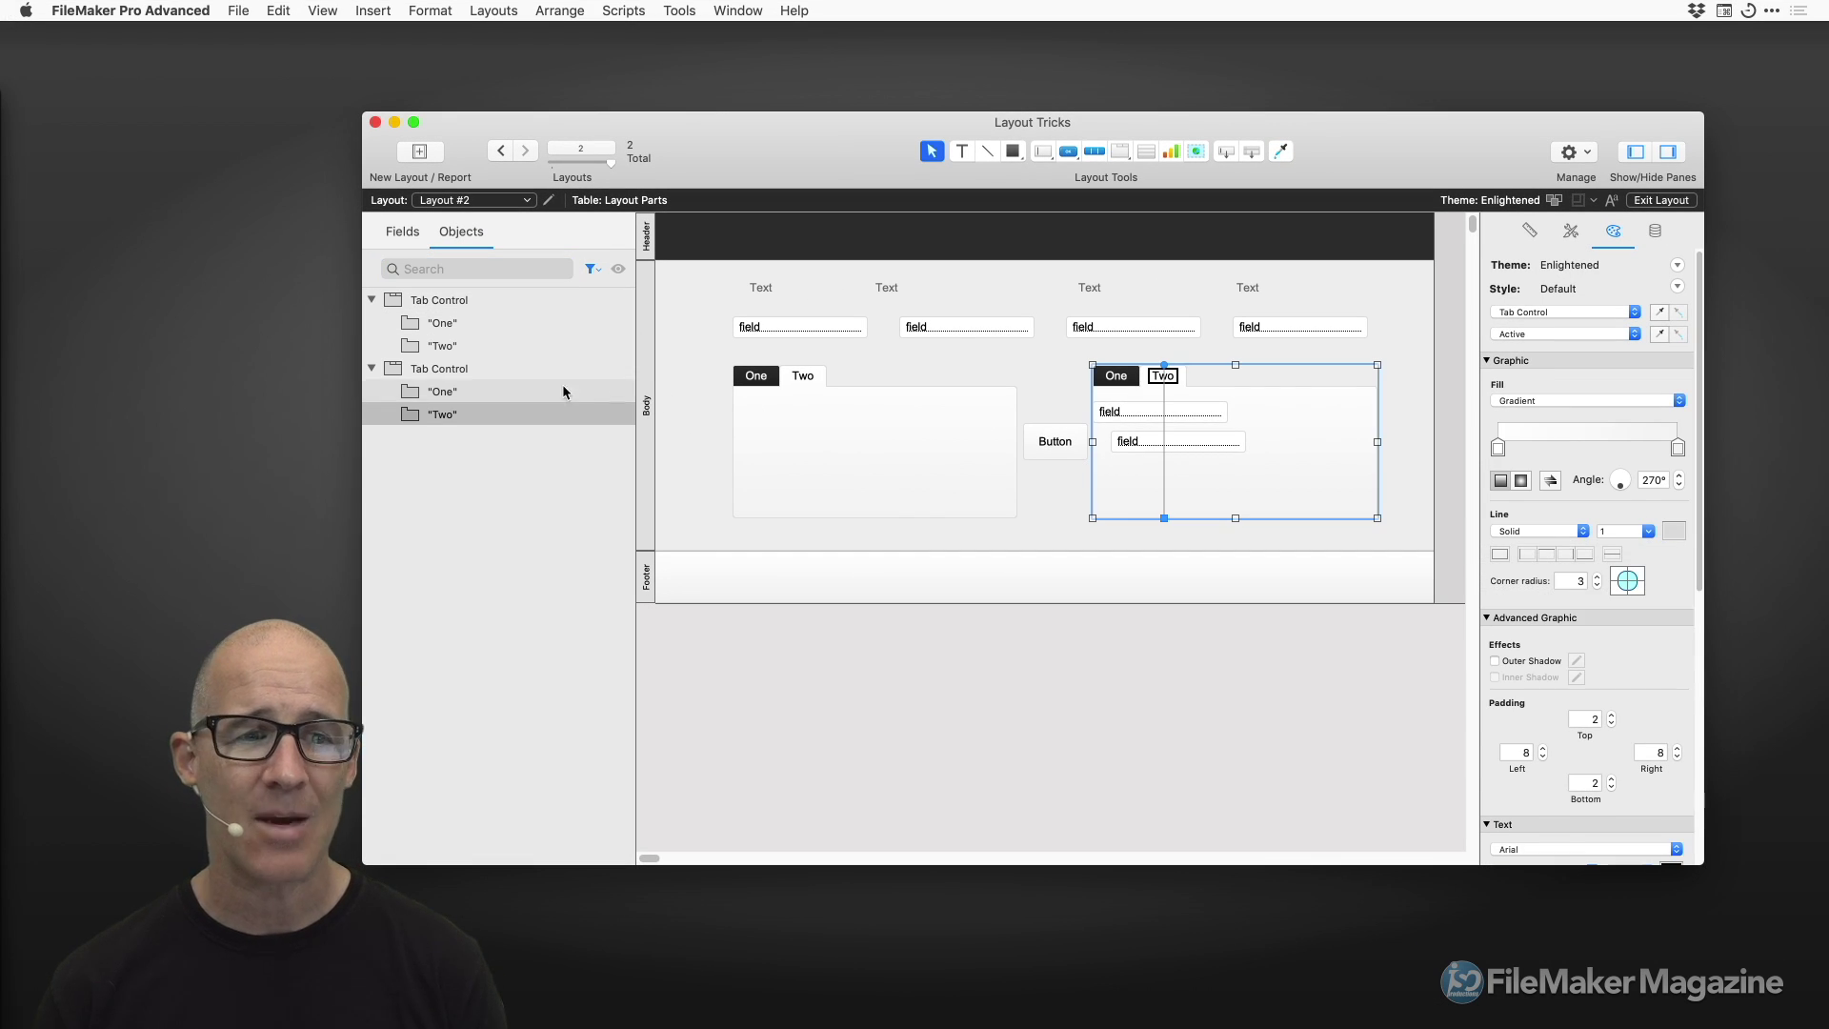
click(517, 413)
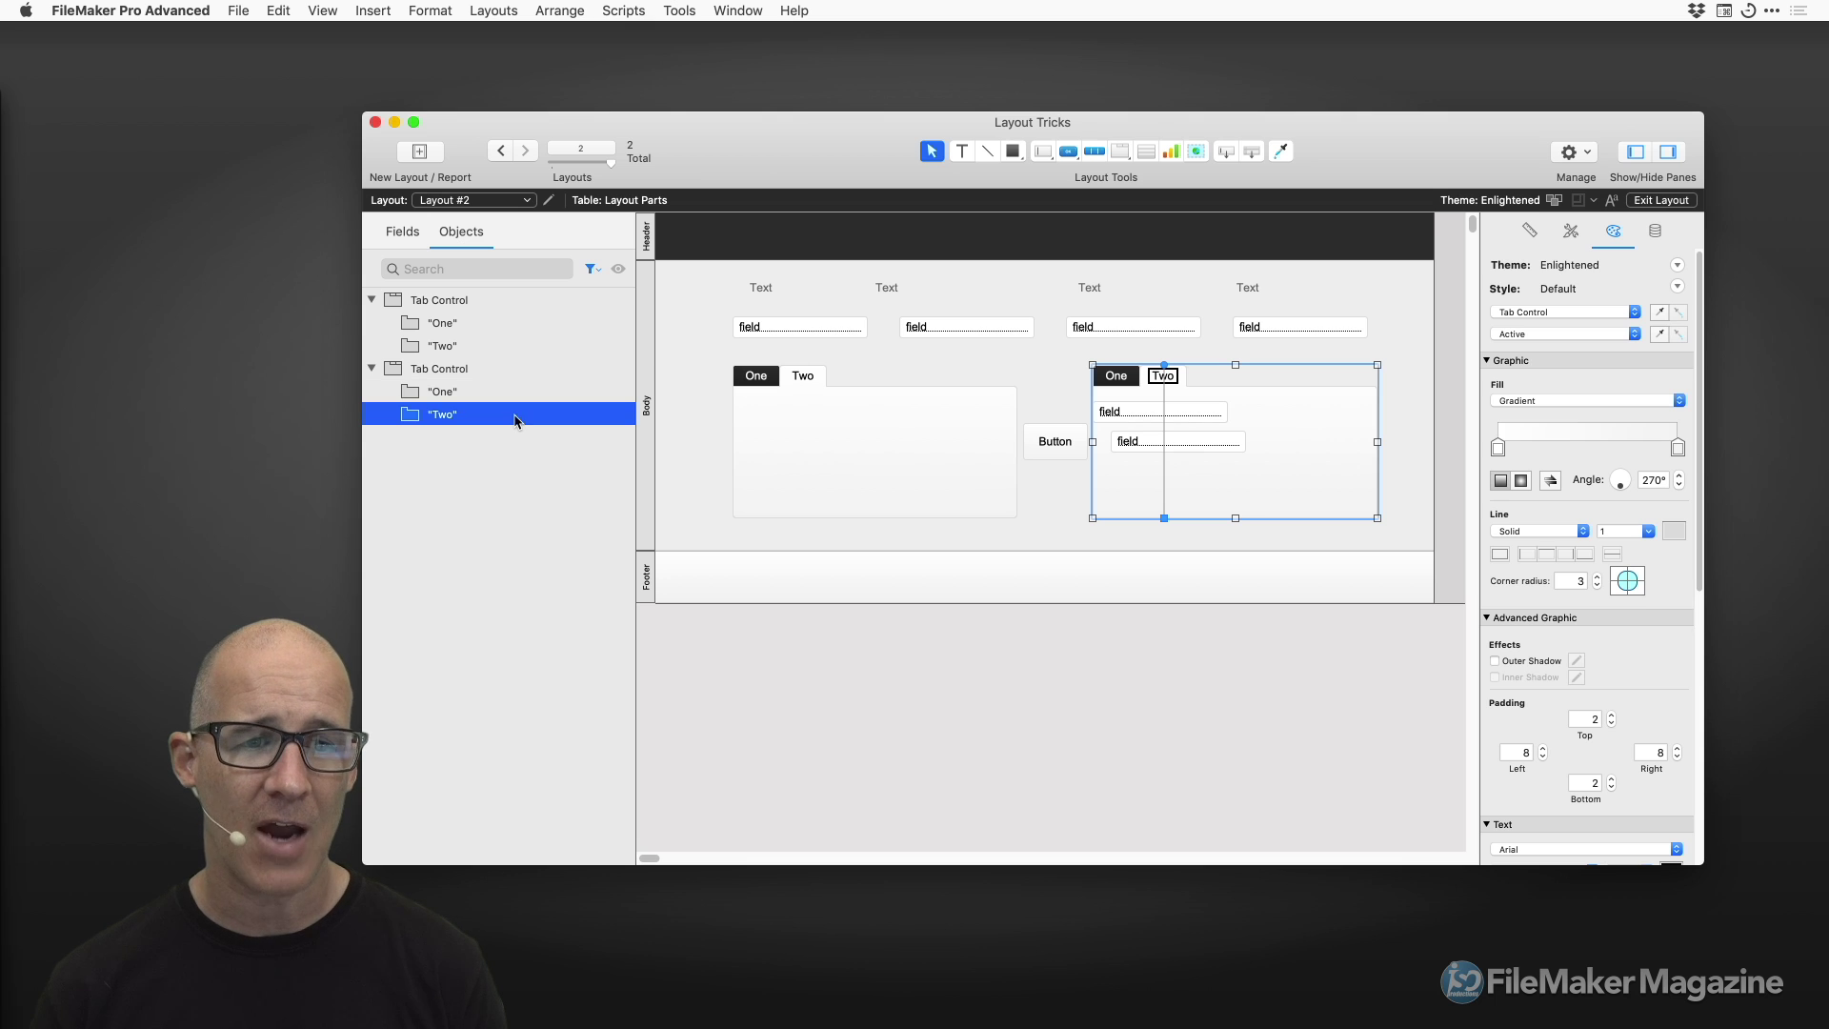
click(591, 269)
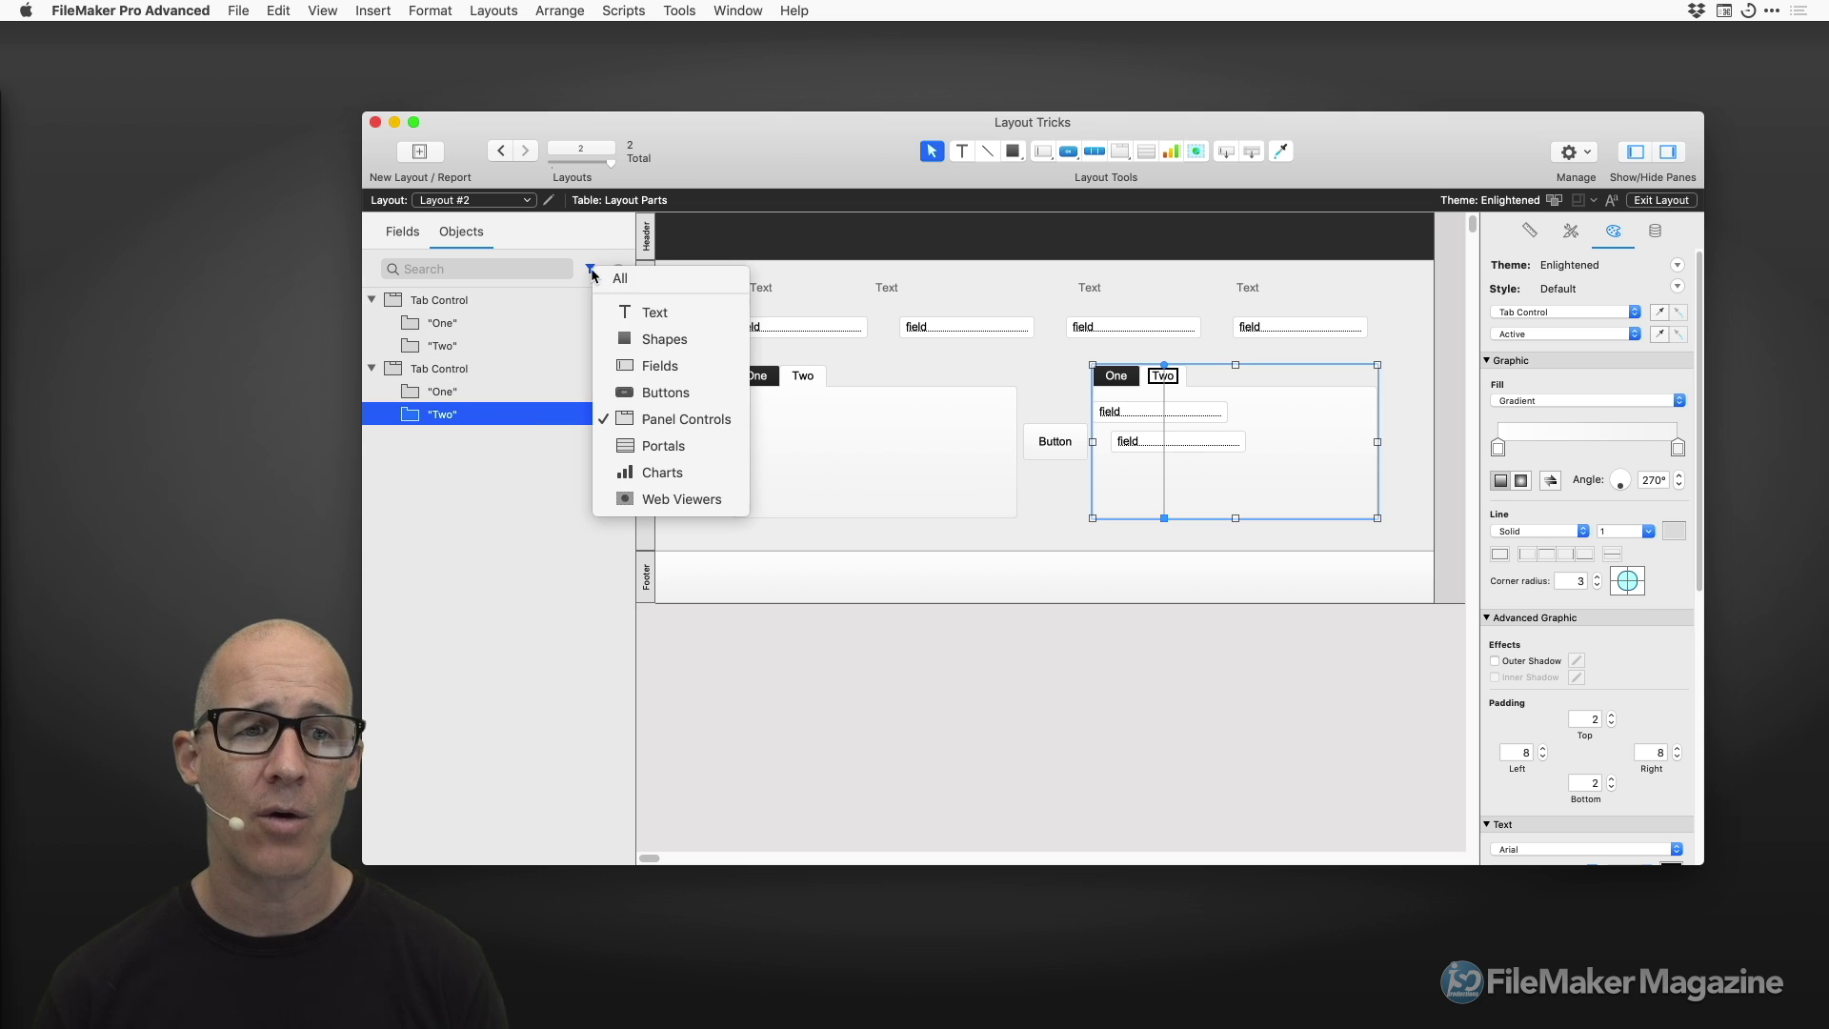
click(633, 366)
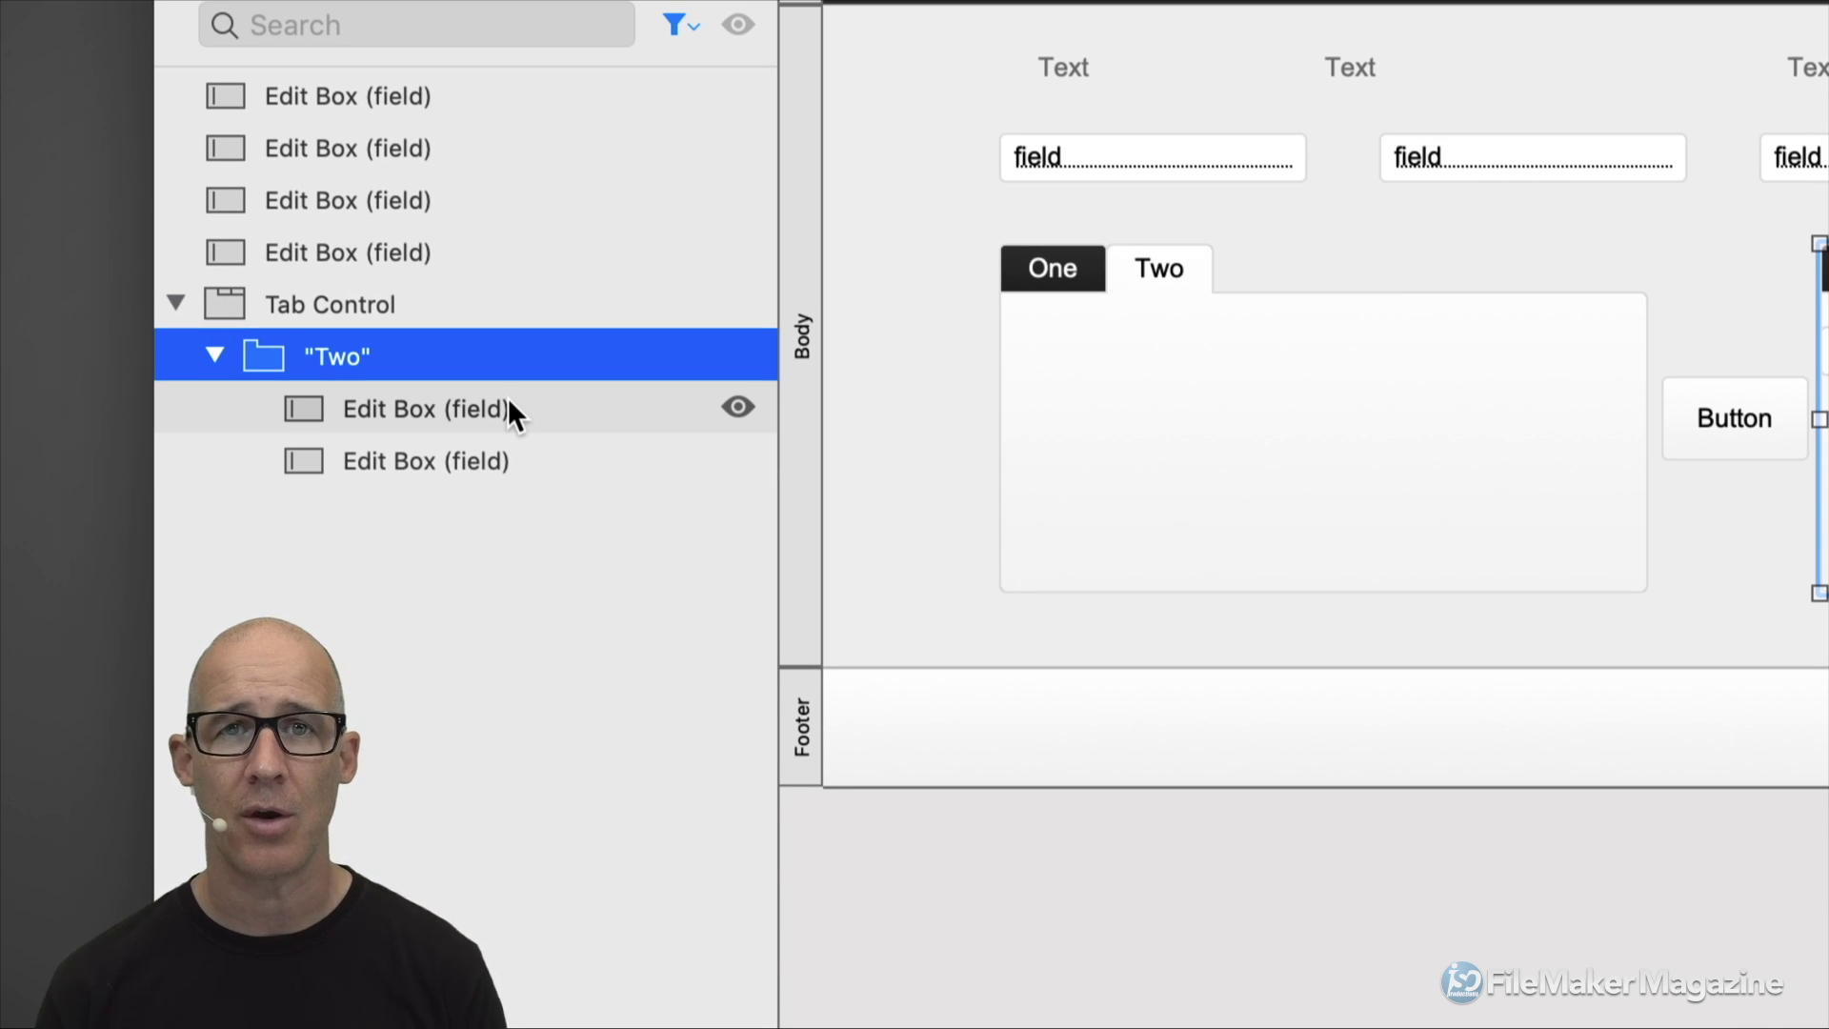
Select the first tab control on the layout, then the second one's Two panel from the Fields-filtered list, to compare their listing.
click(1177, 409)
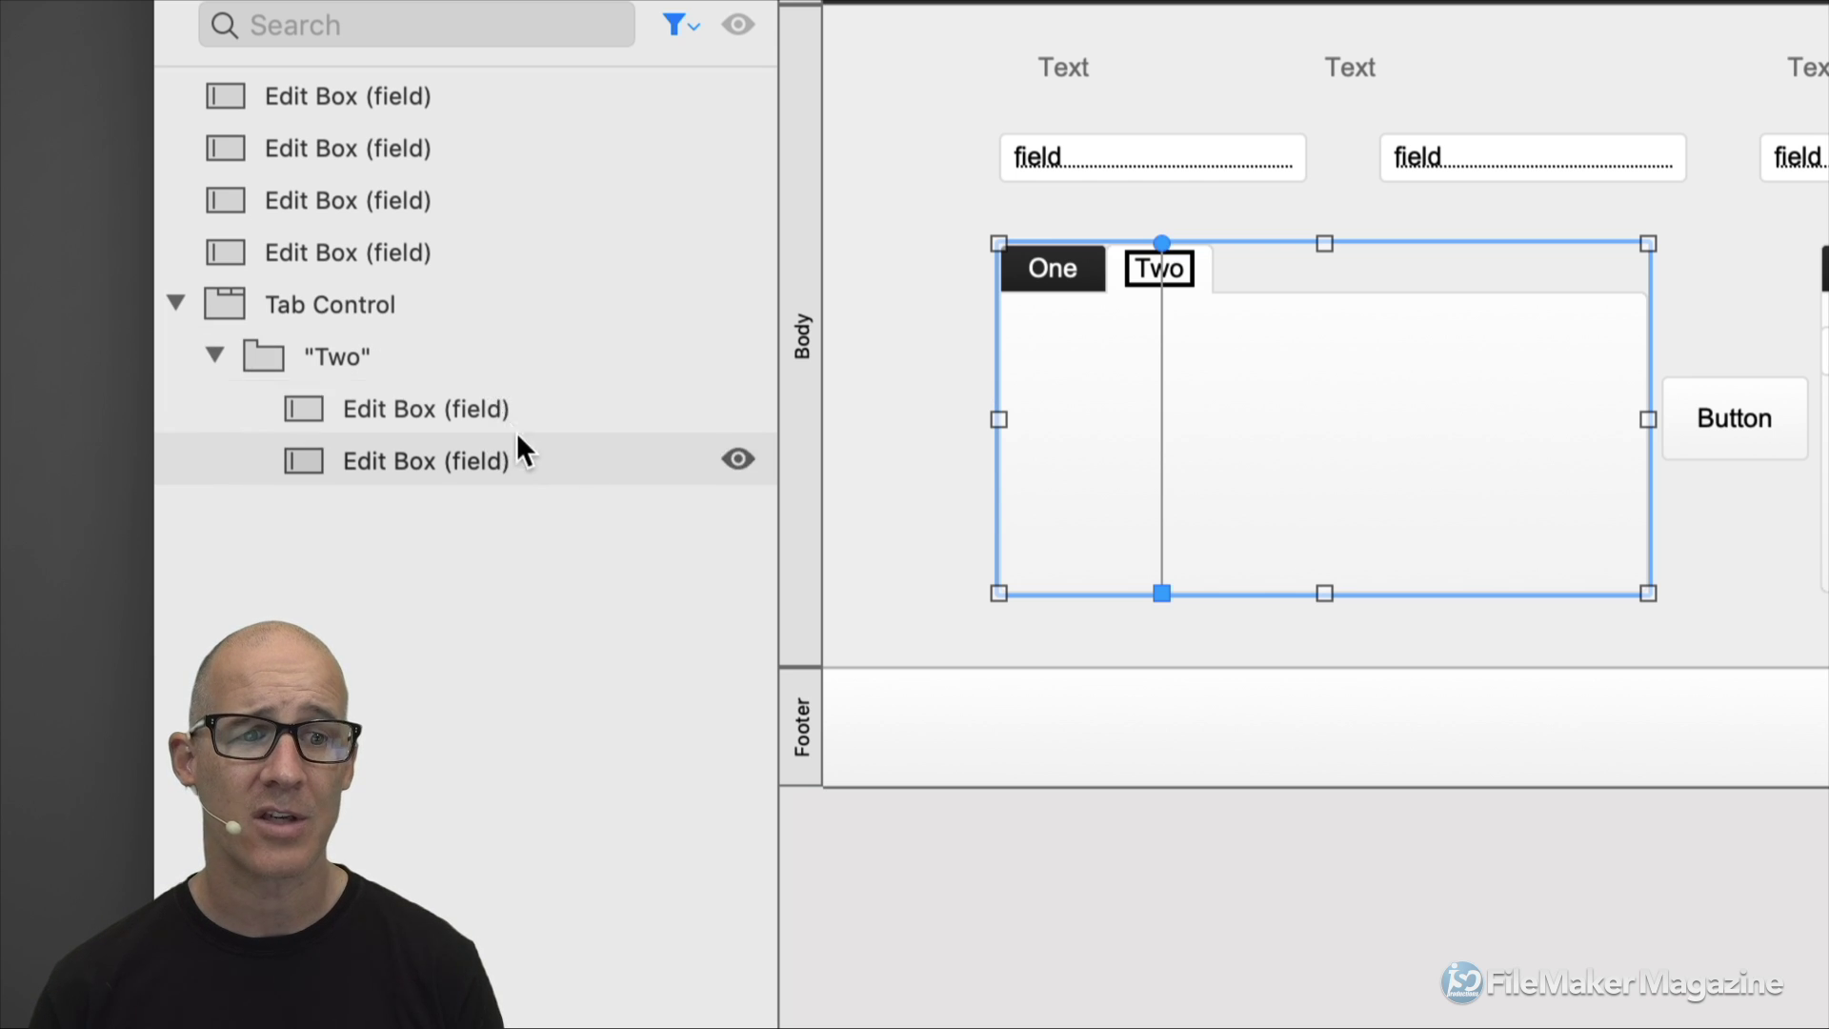
click(510, 358)
click(675, 24)
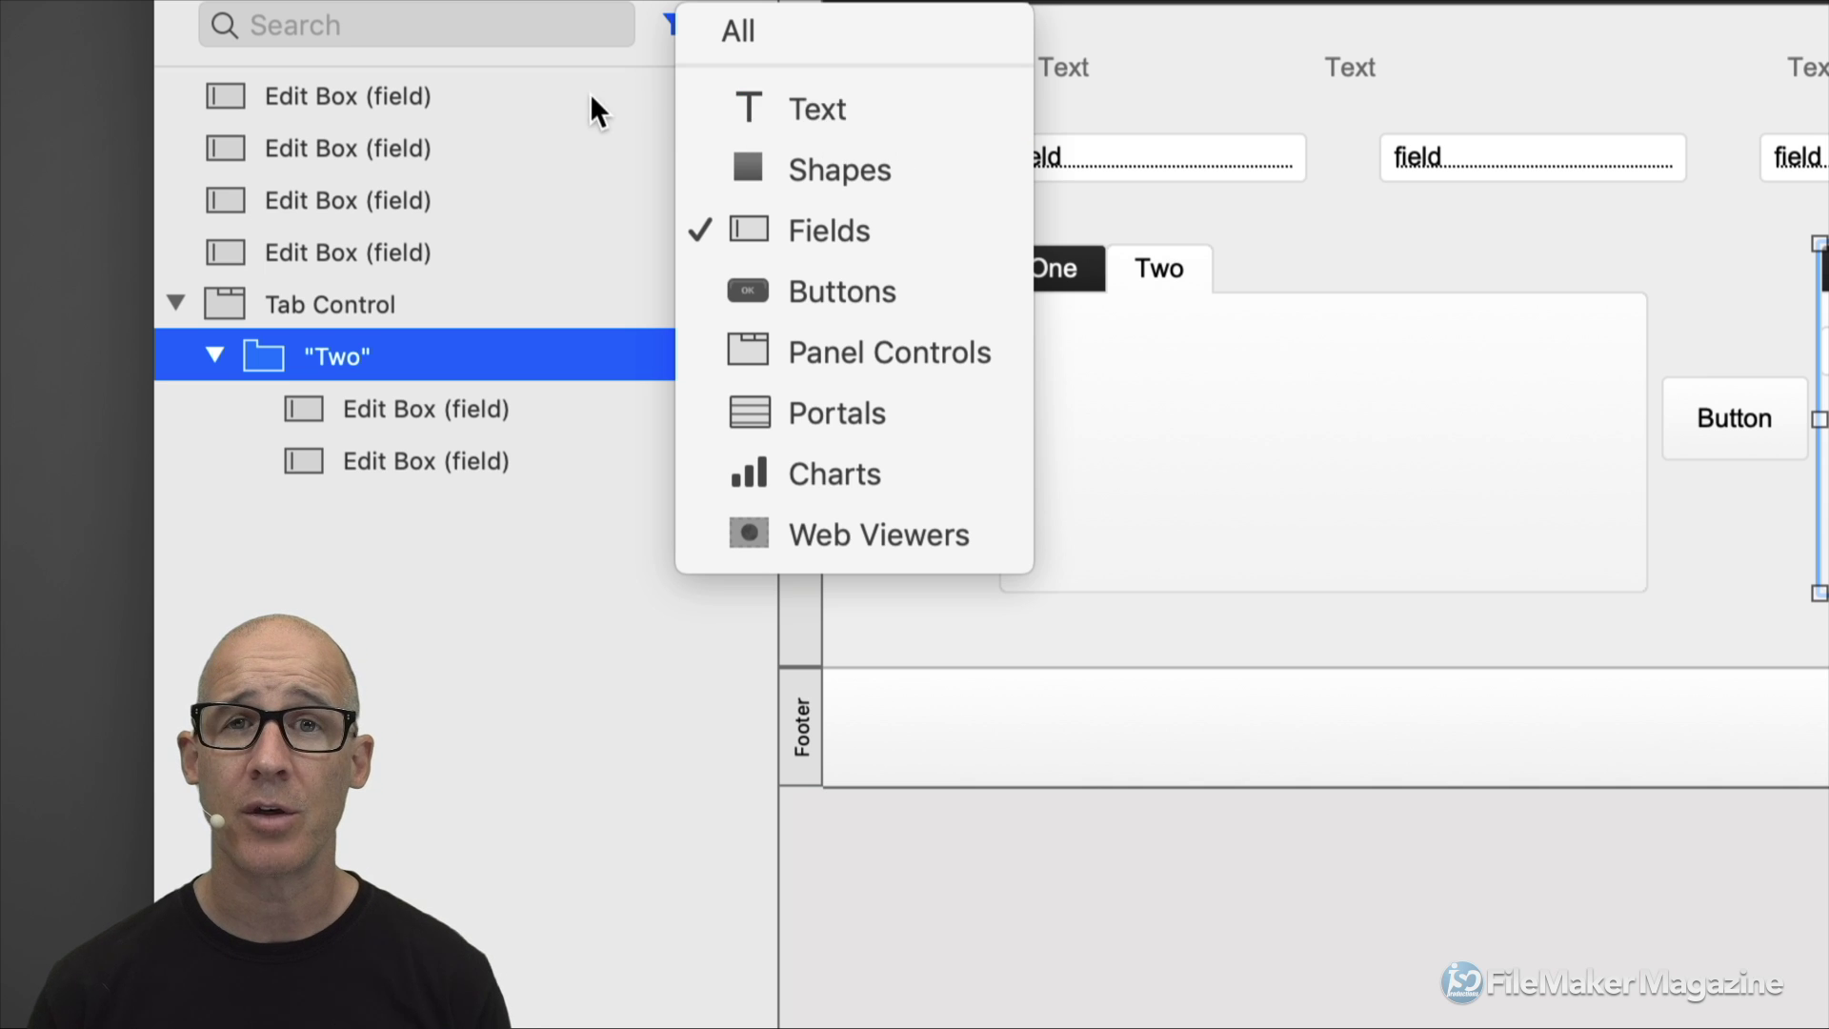
click(551, 97)
click(514, 26)
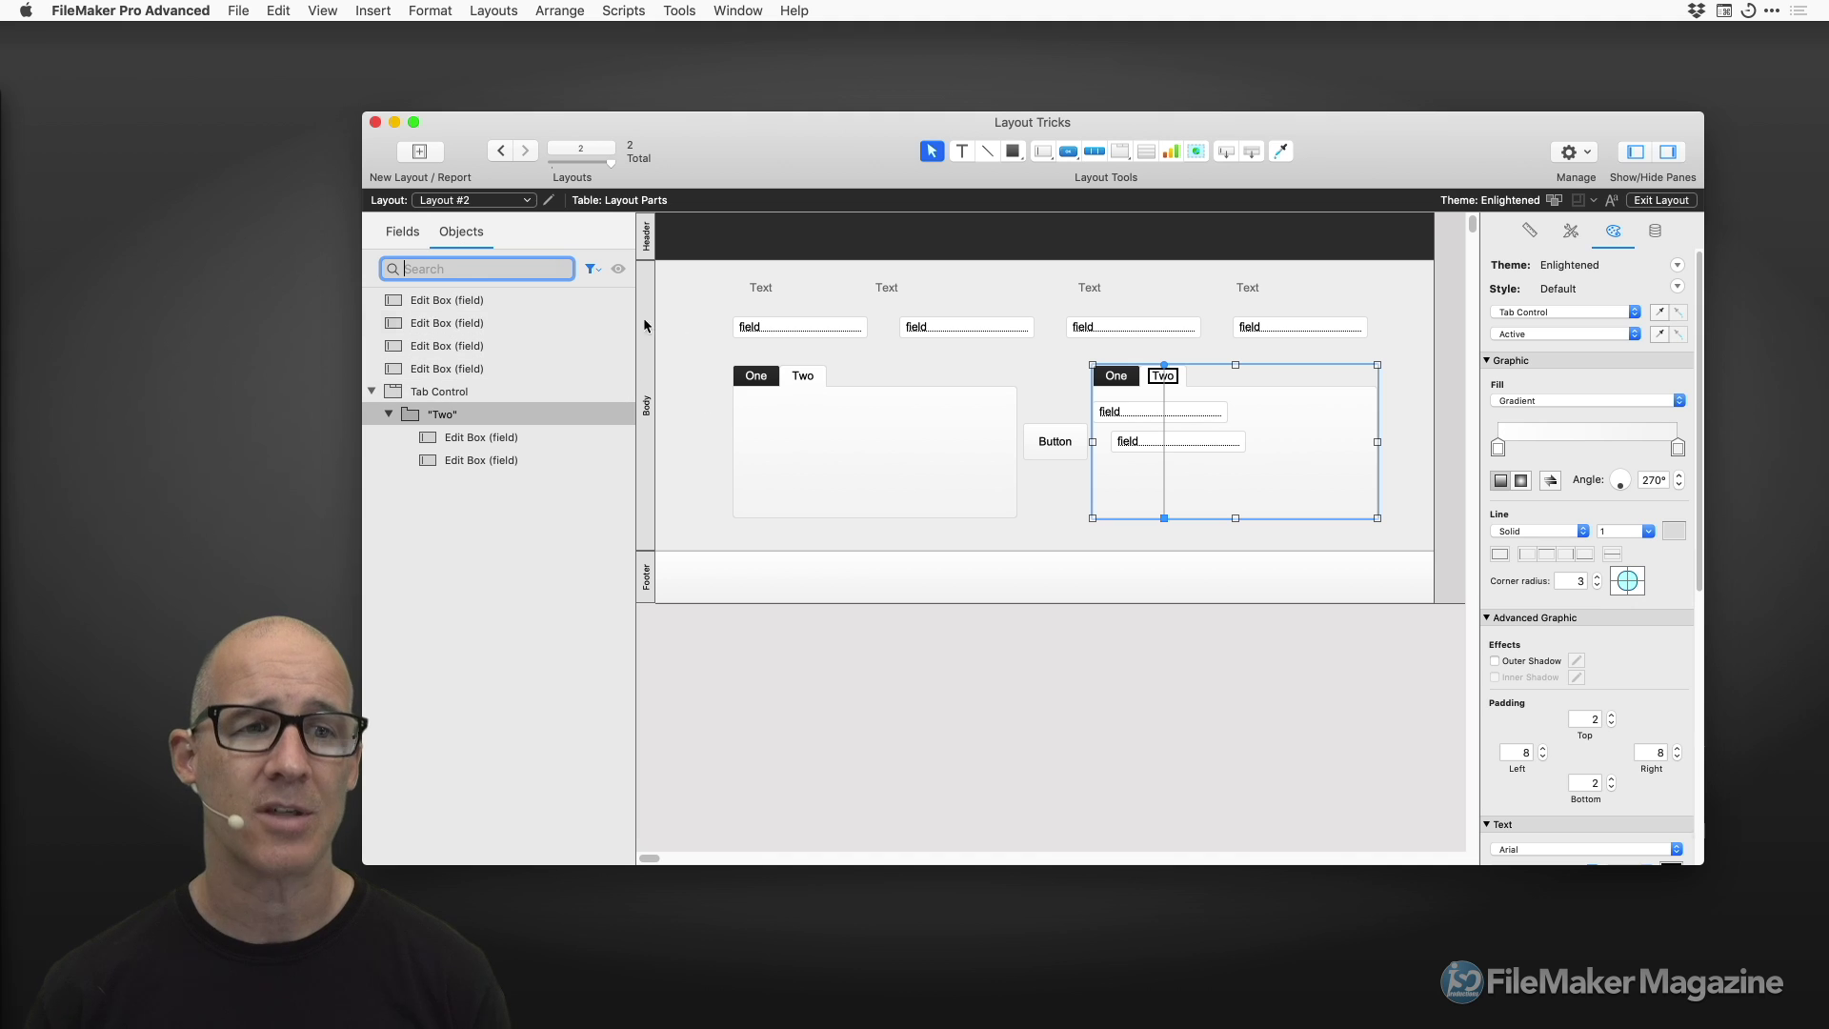
click(1029, 621)
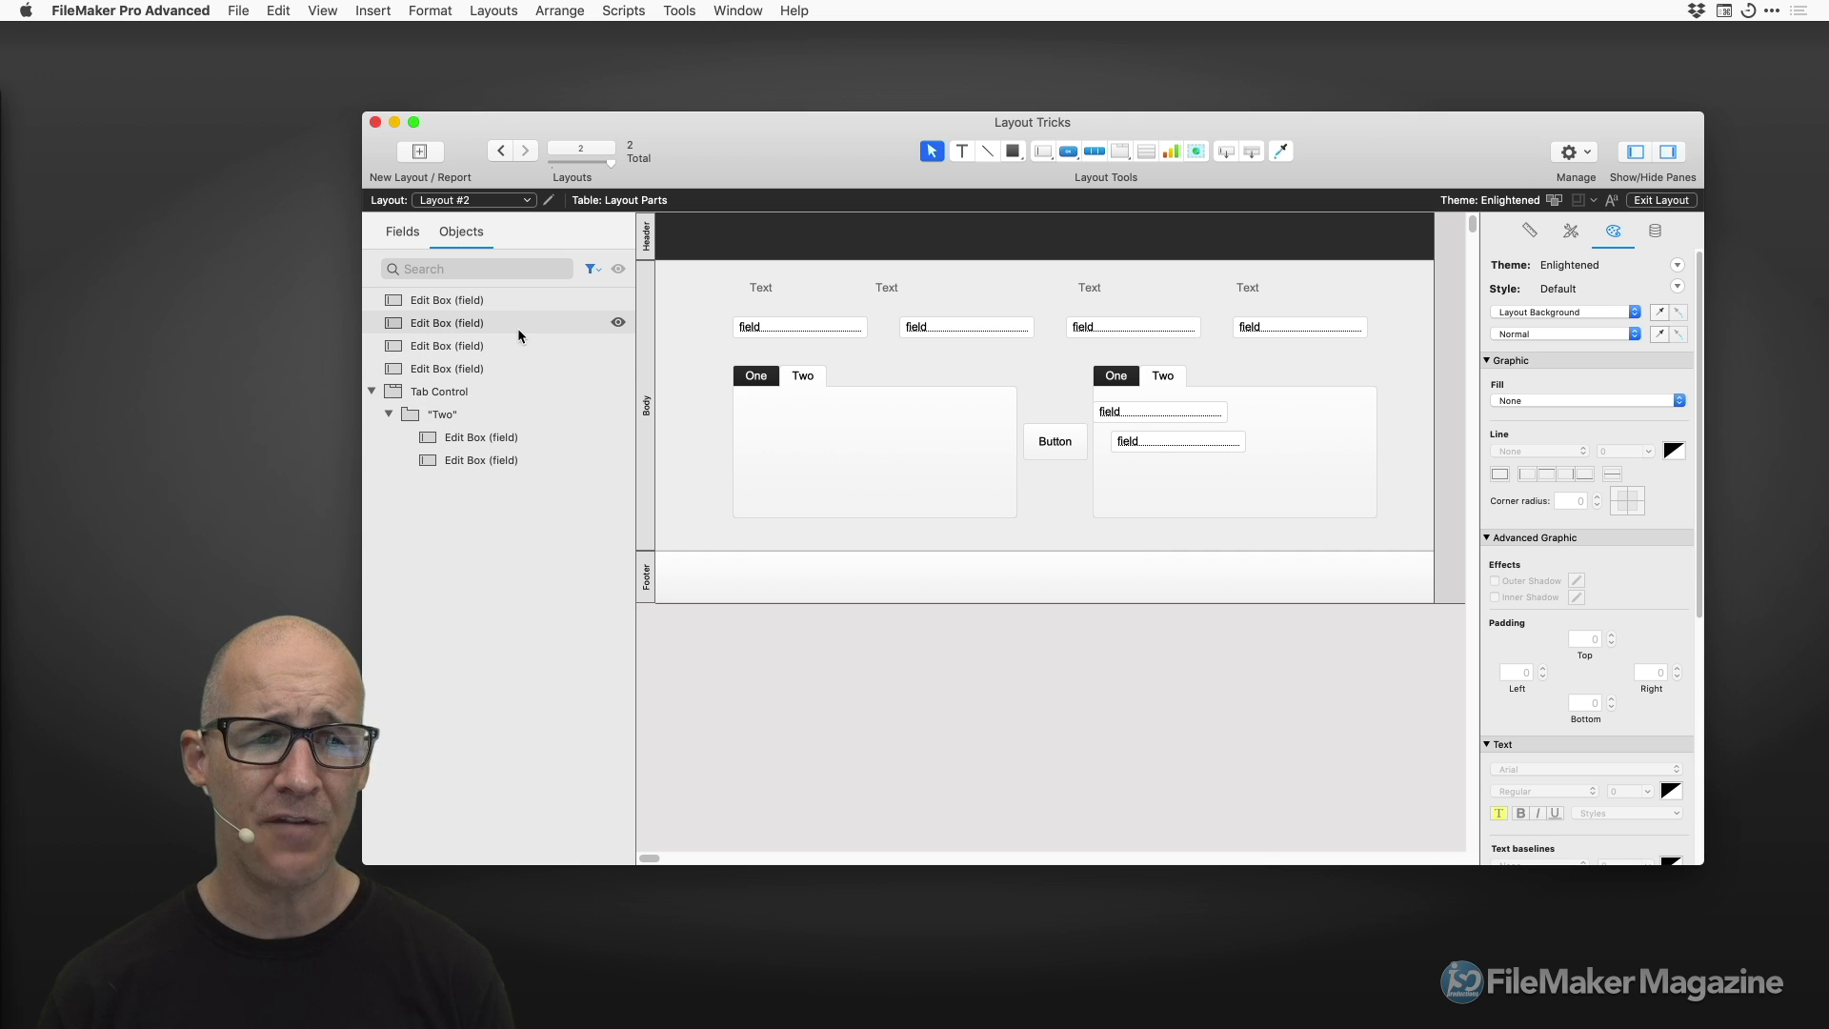
Turn off the Fields filter to list all objects, then filter the list to Fields again.
click(592, 270)
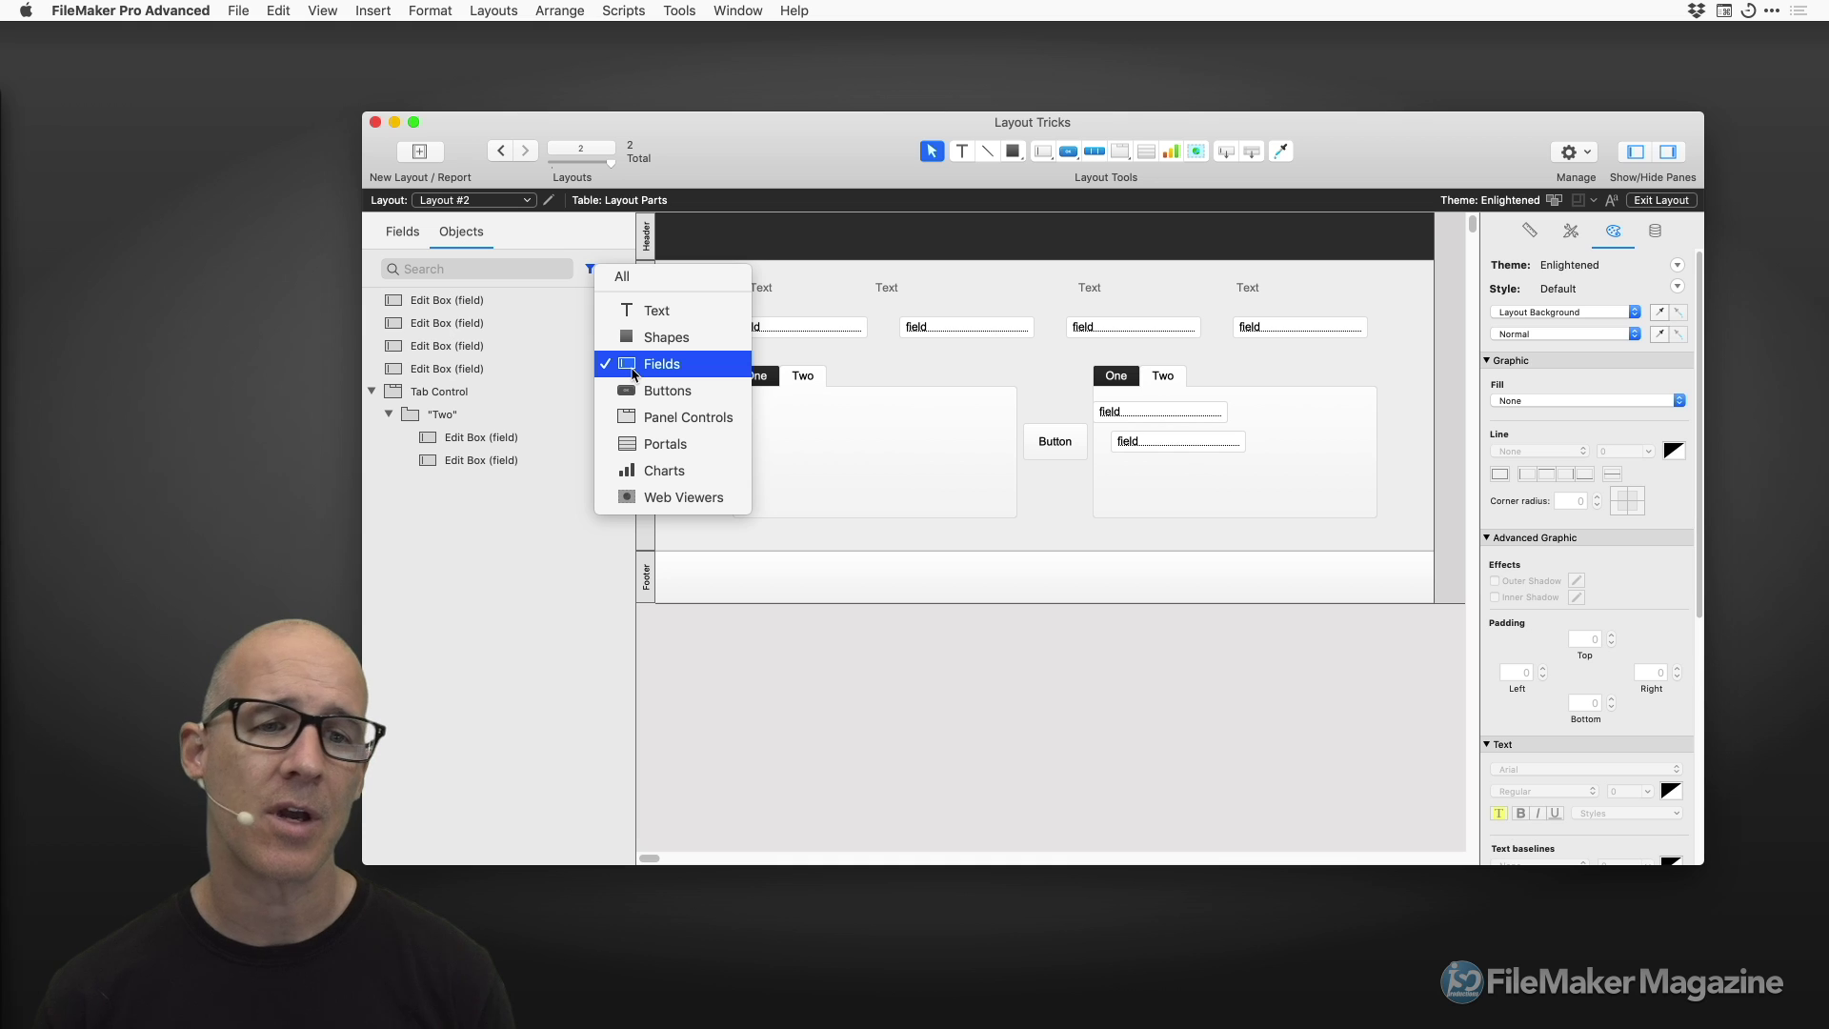
click(640, 368)
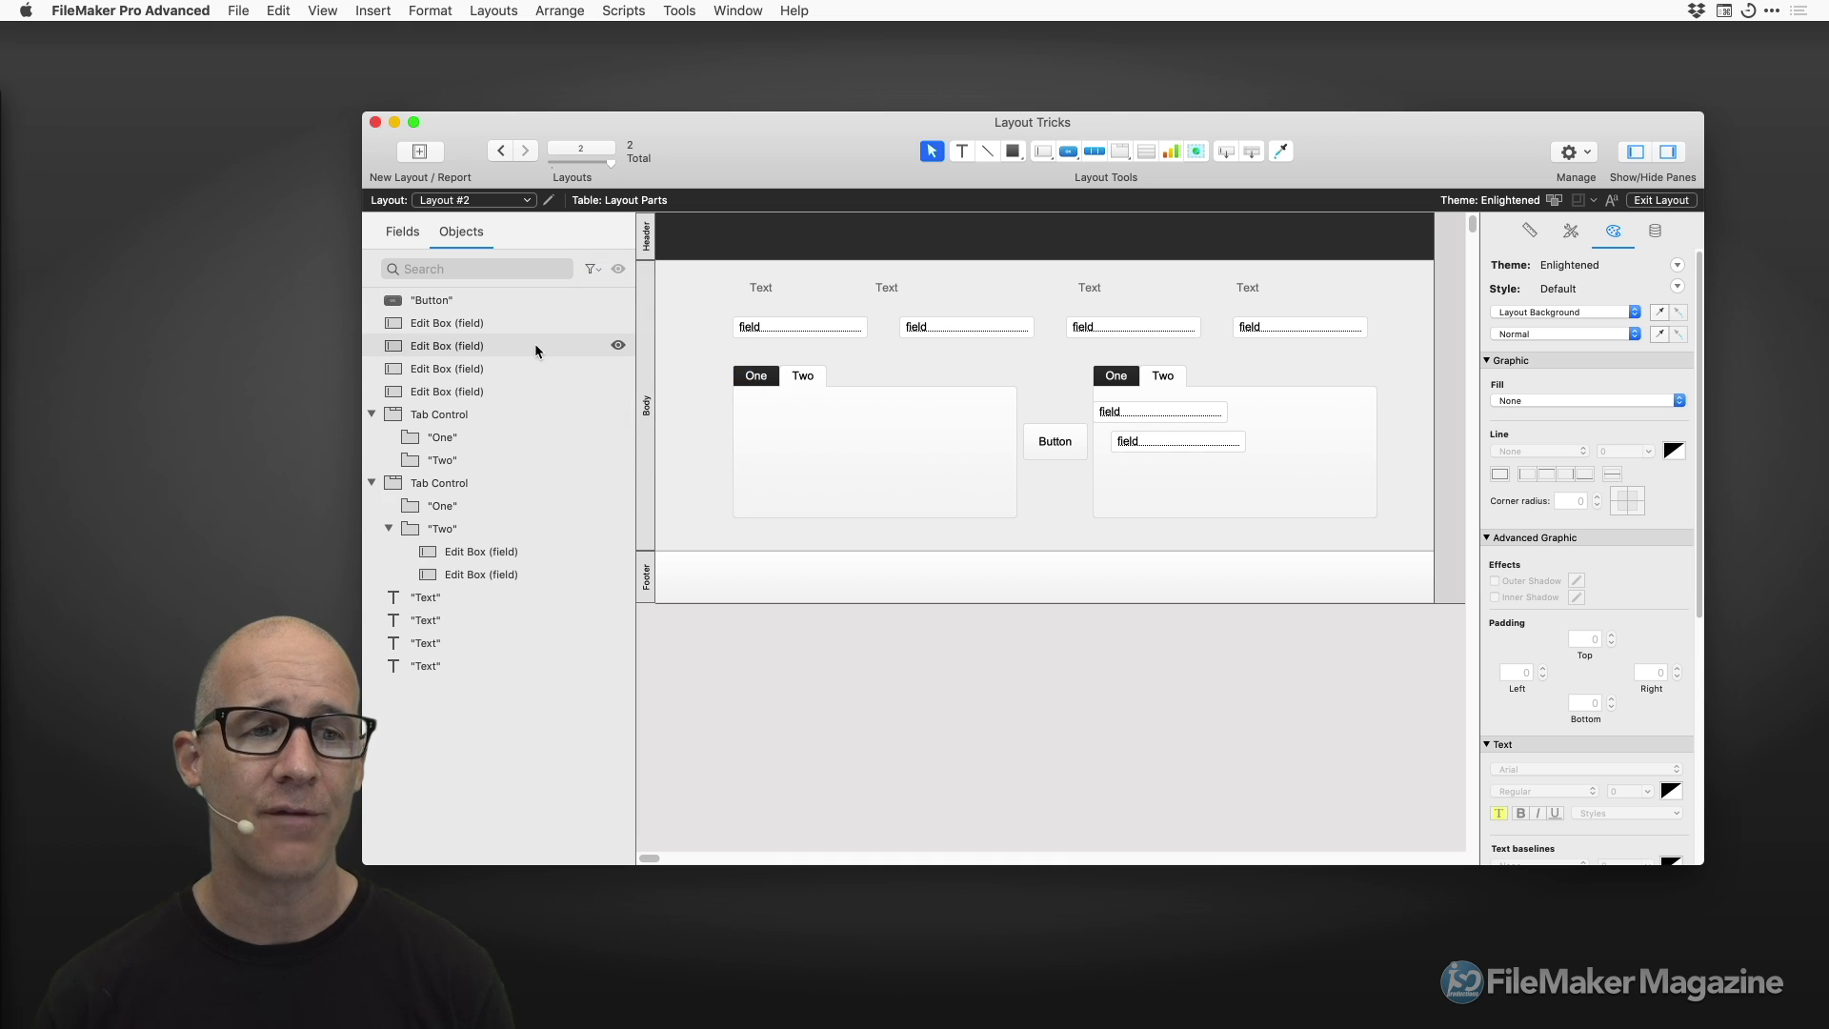
click(593, 270)
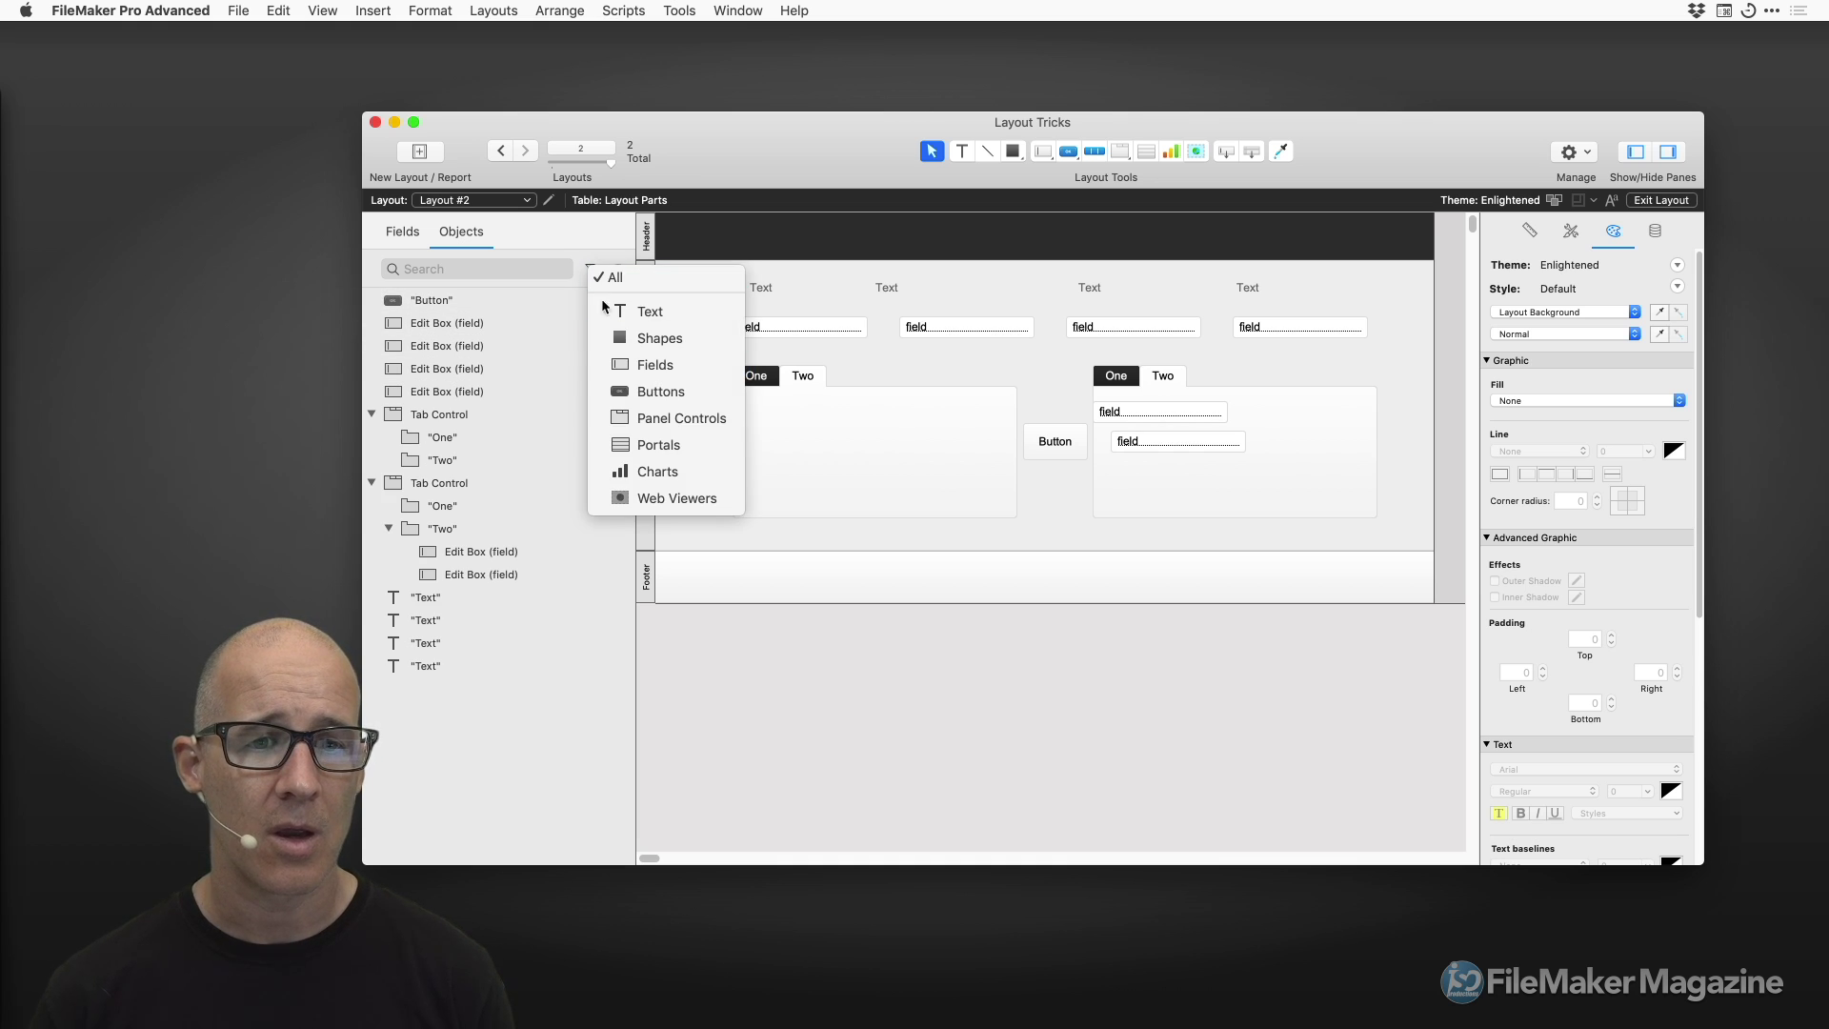
click(654, 369)
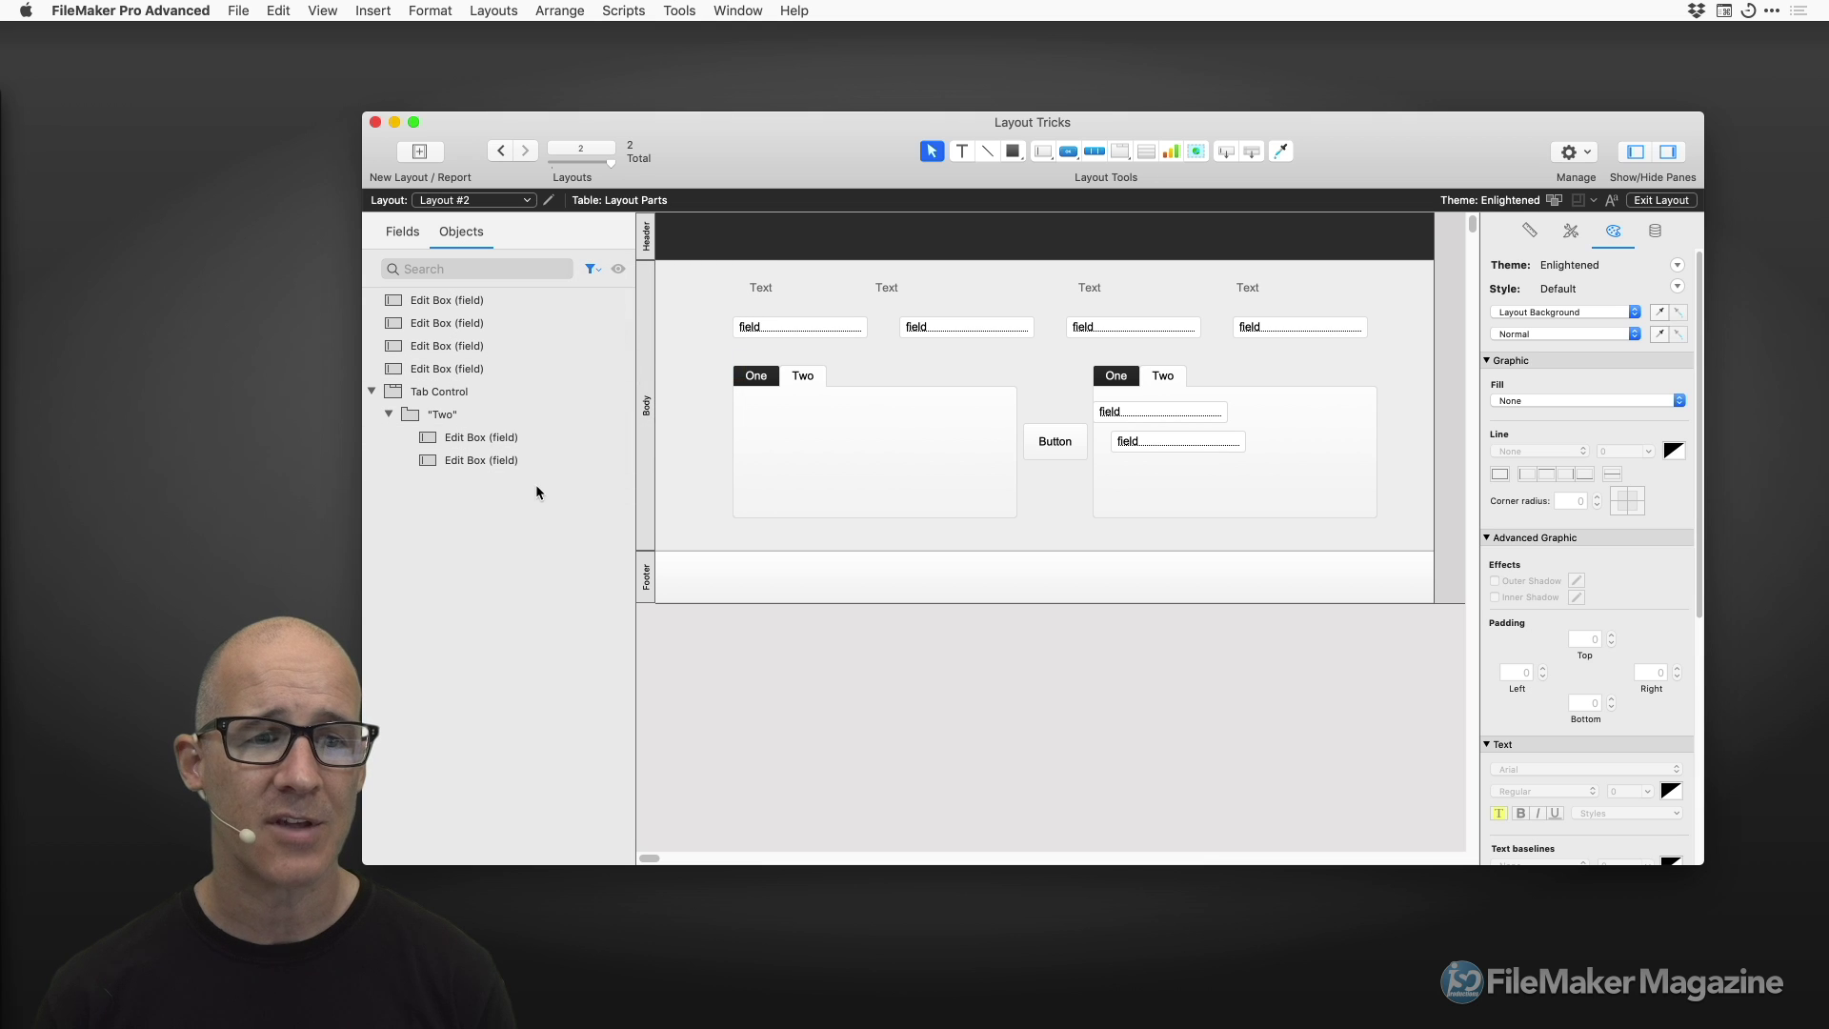
Range-select the Fields-filtered object list from the last nested field up to the first, and try the range again starting from Tab Control.
click(530, 460)
shift+click(519, 303)
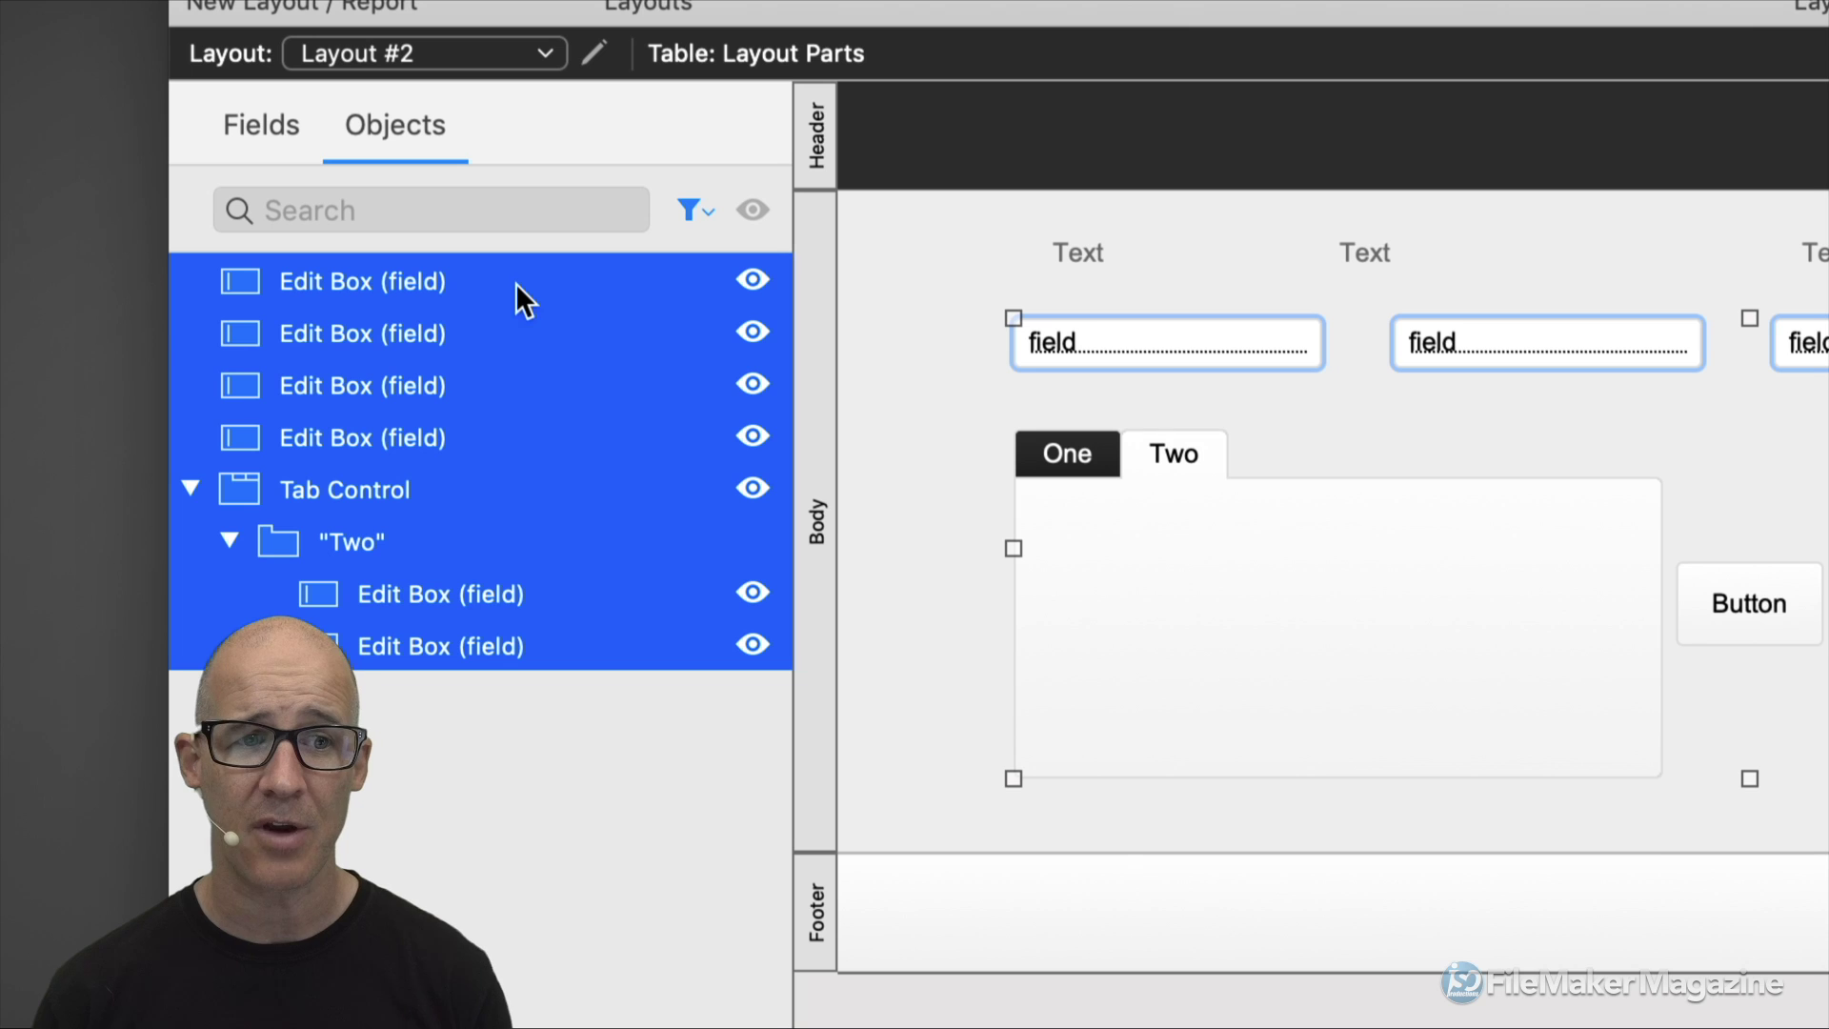
click(575, 775)
click(545, 652)
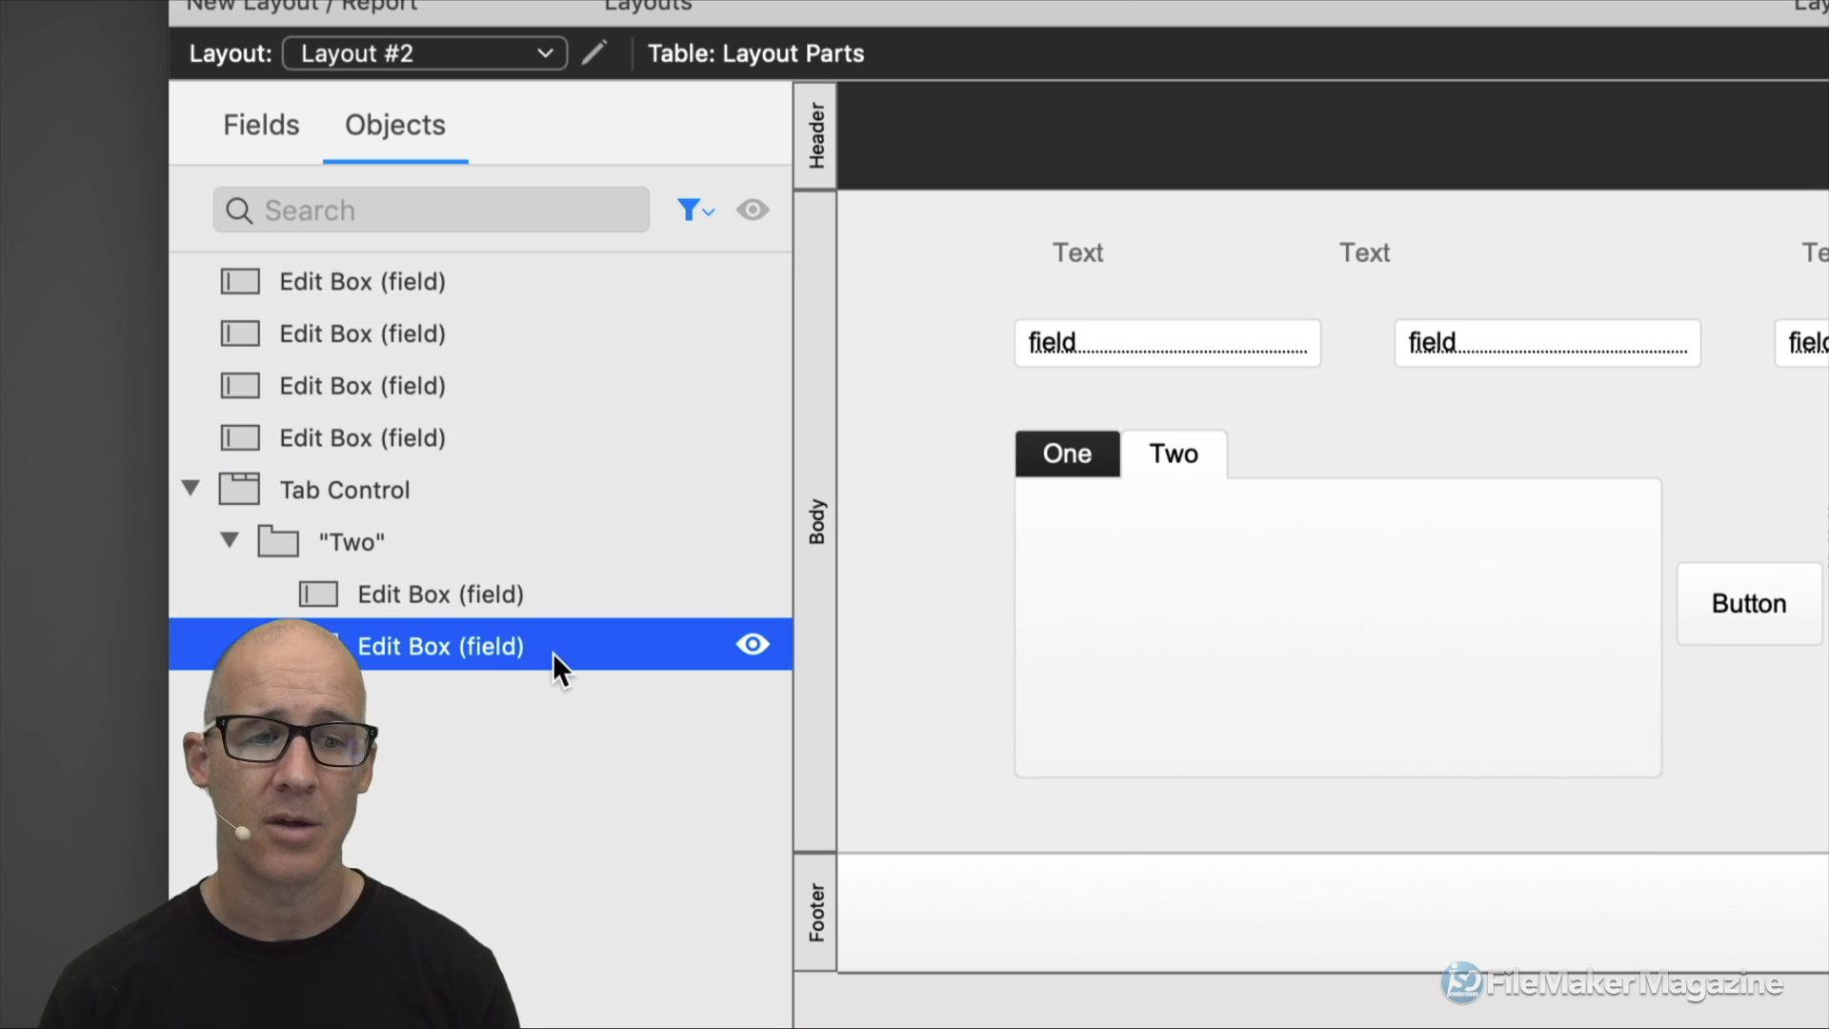
shift+click(535, 286)
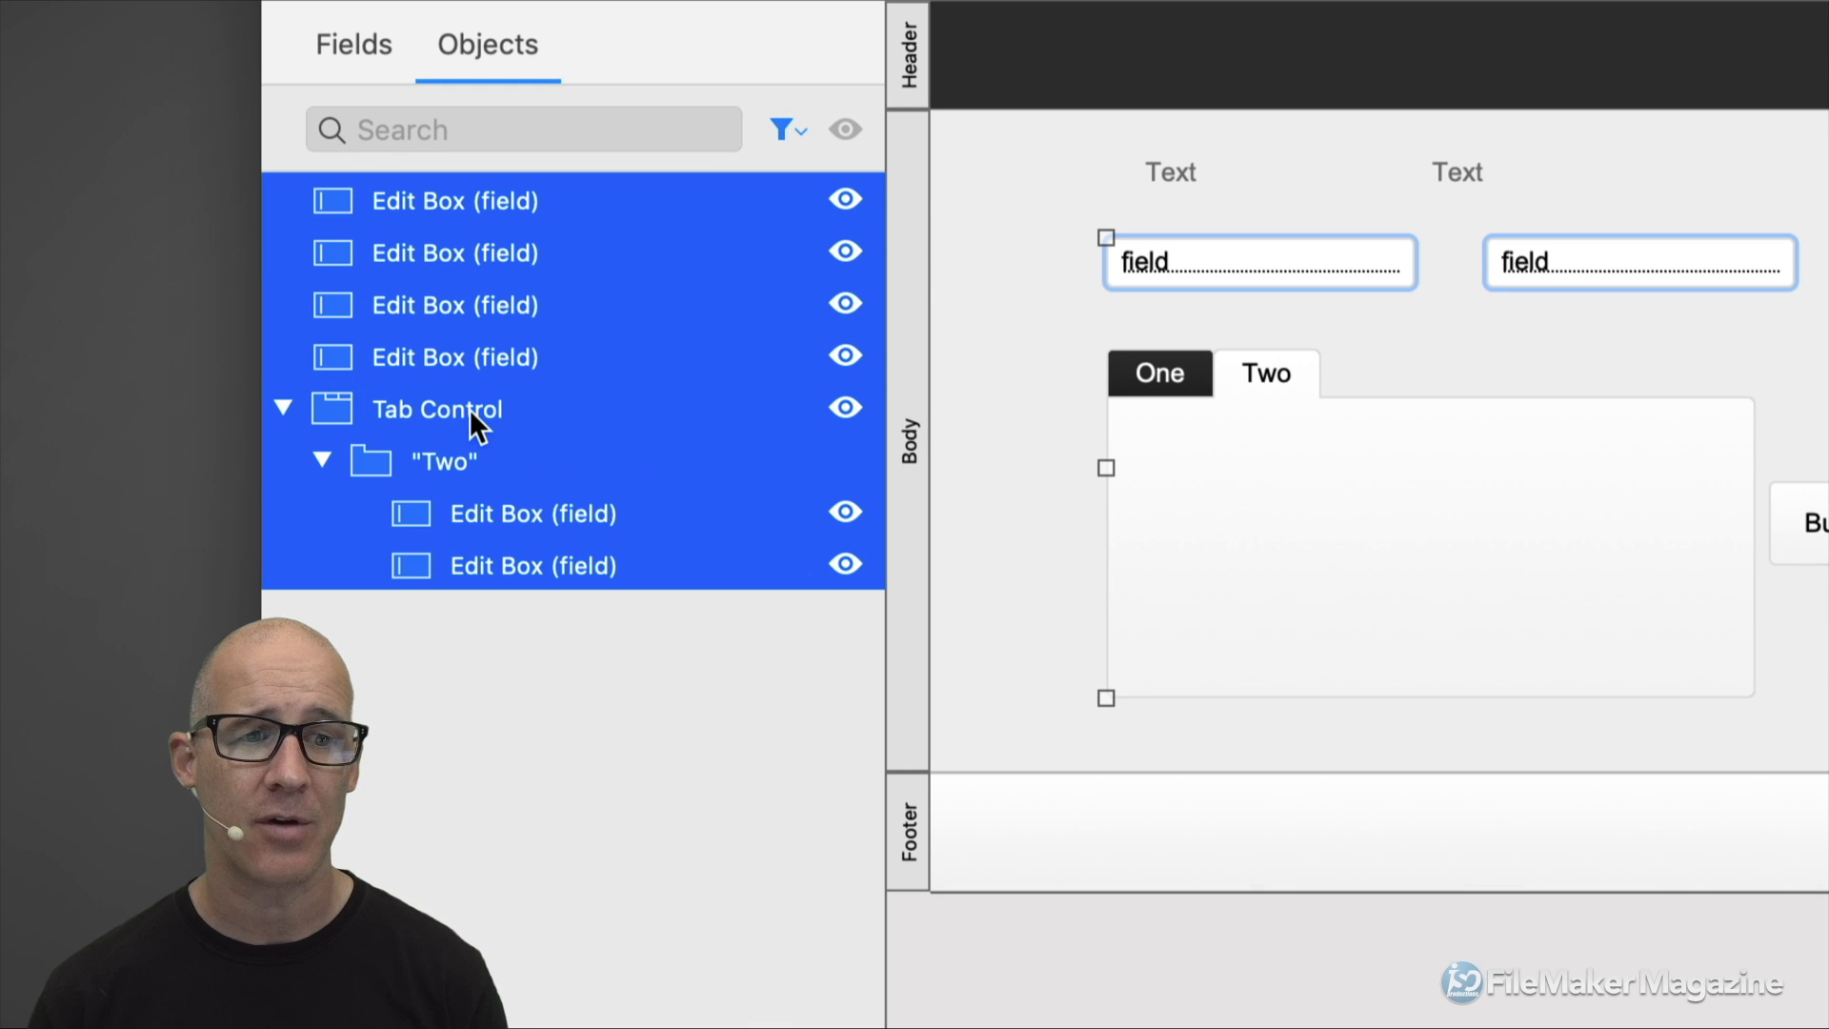
click(471, 408)
shift+click(539, 192)
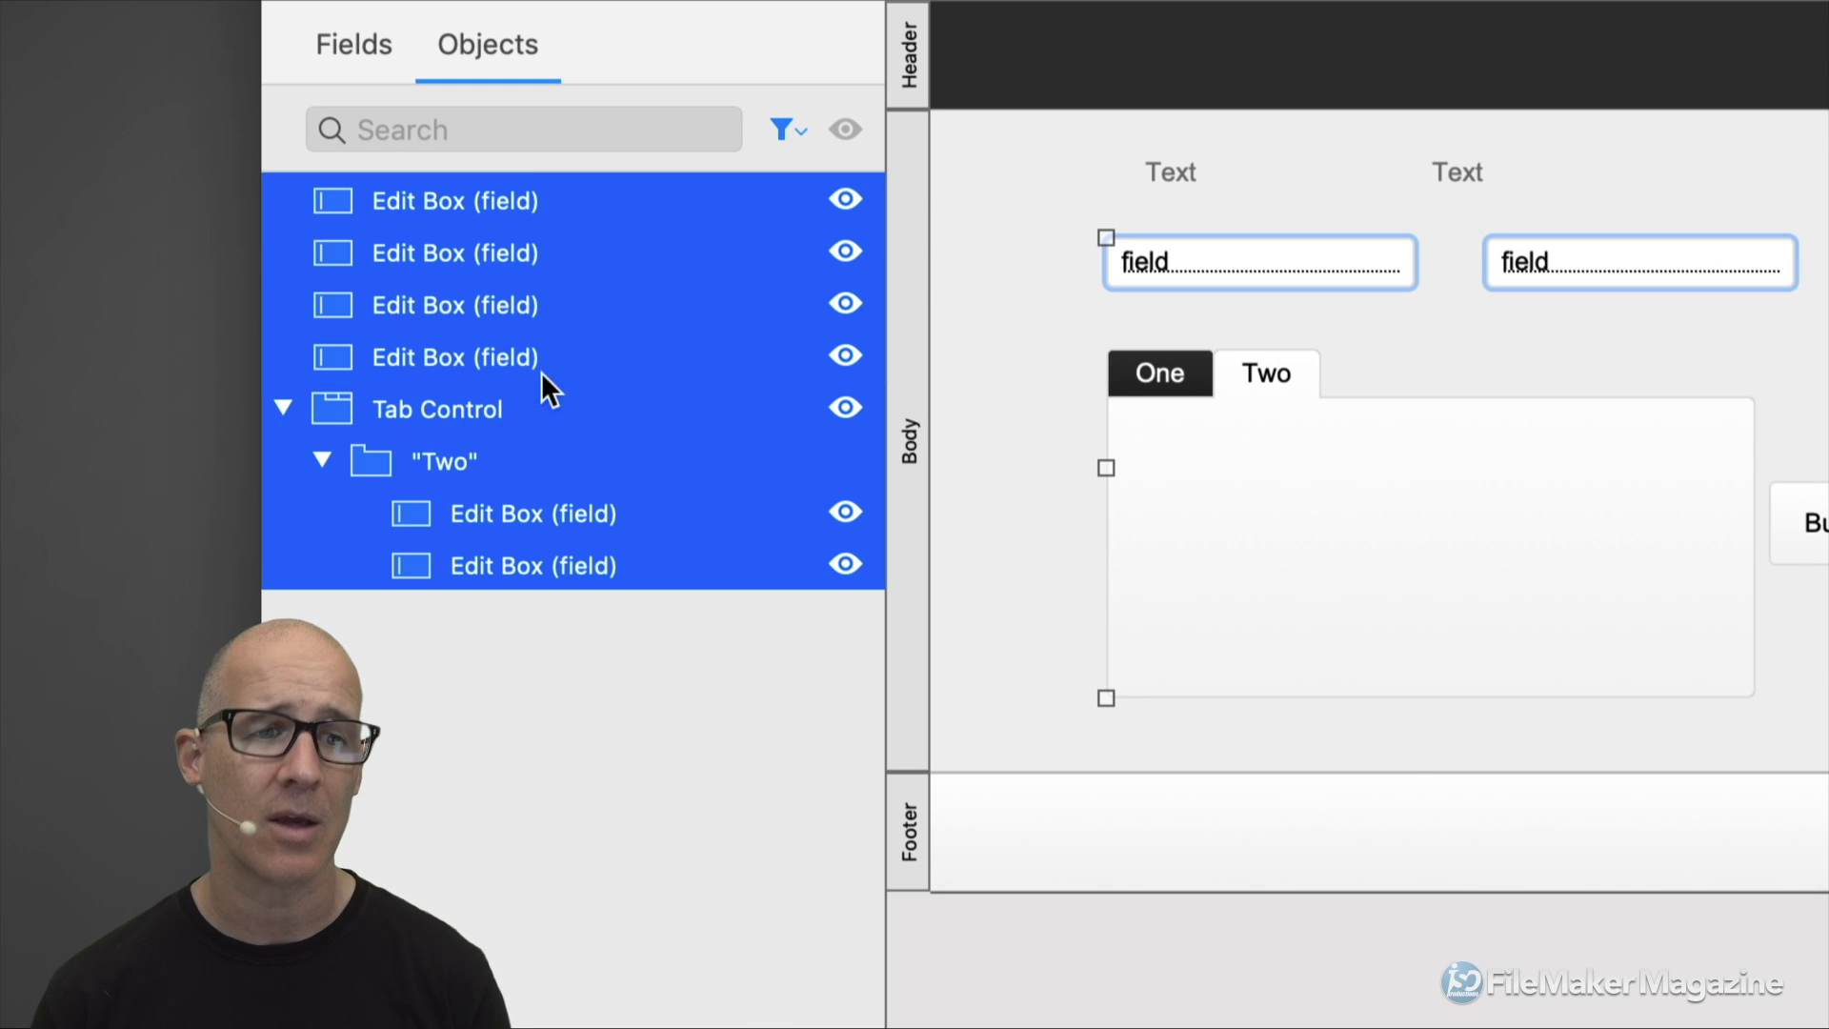
Remove Tab Control and its Two panel from the object list selection, leaving only fields, and then clear the selection.
super+click(518, 411)
super+click(543, 463)
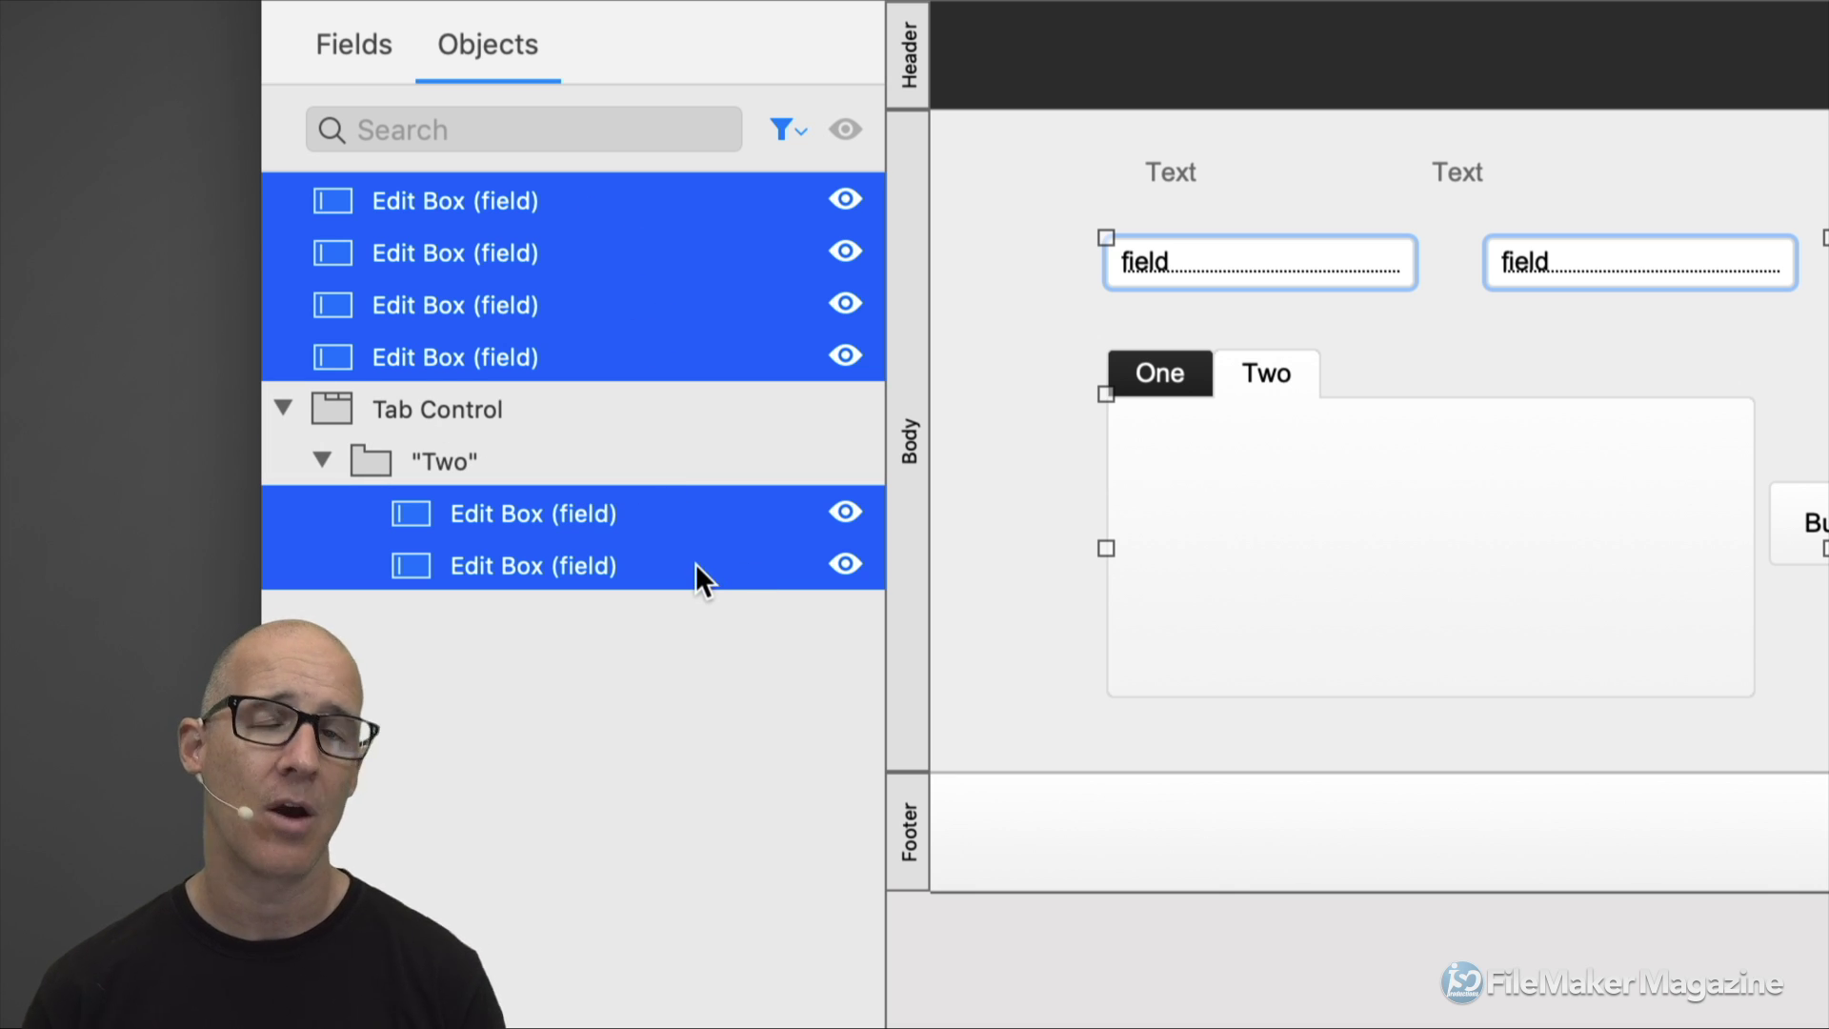
click(754, 598)
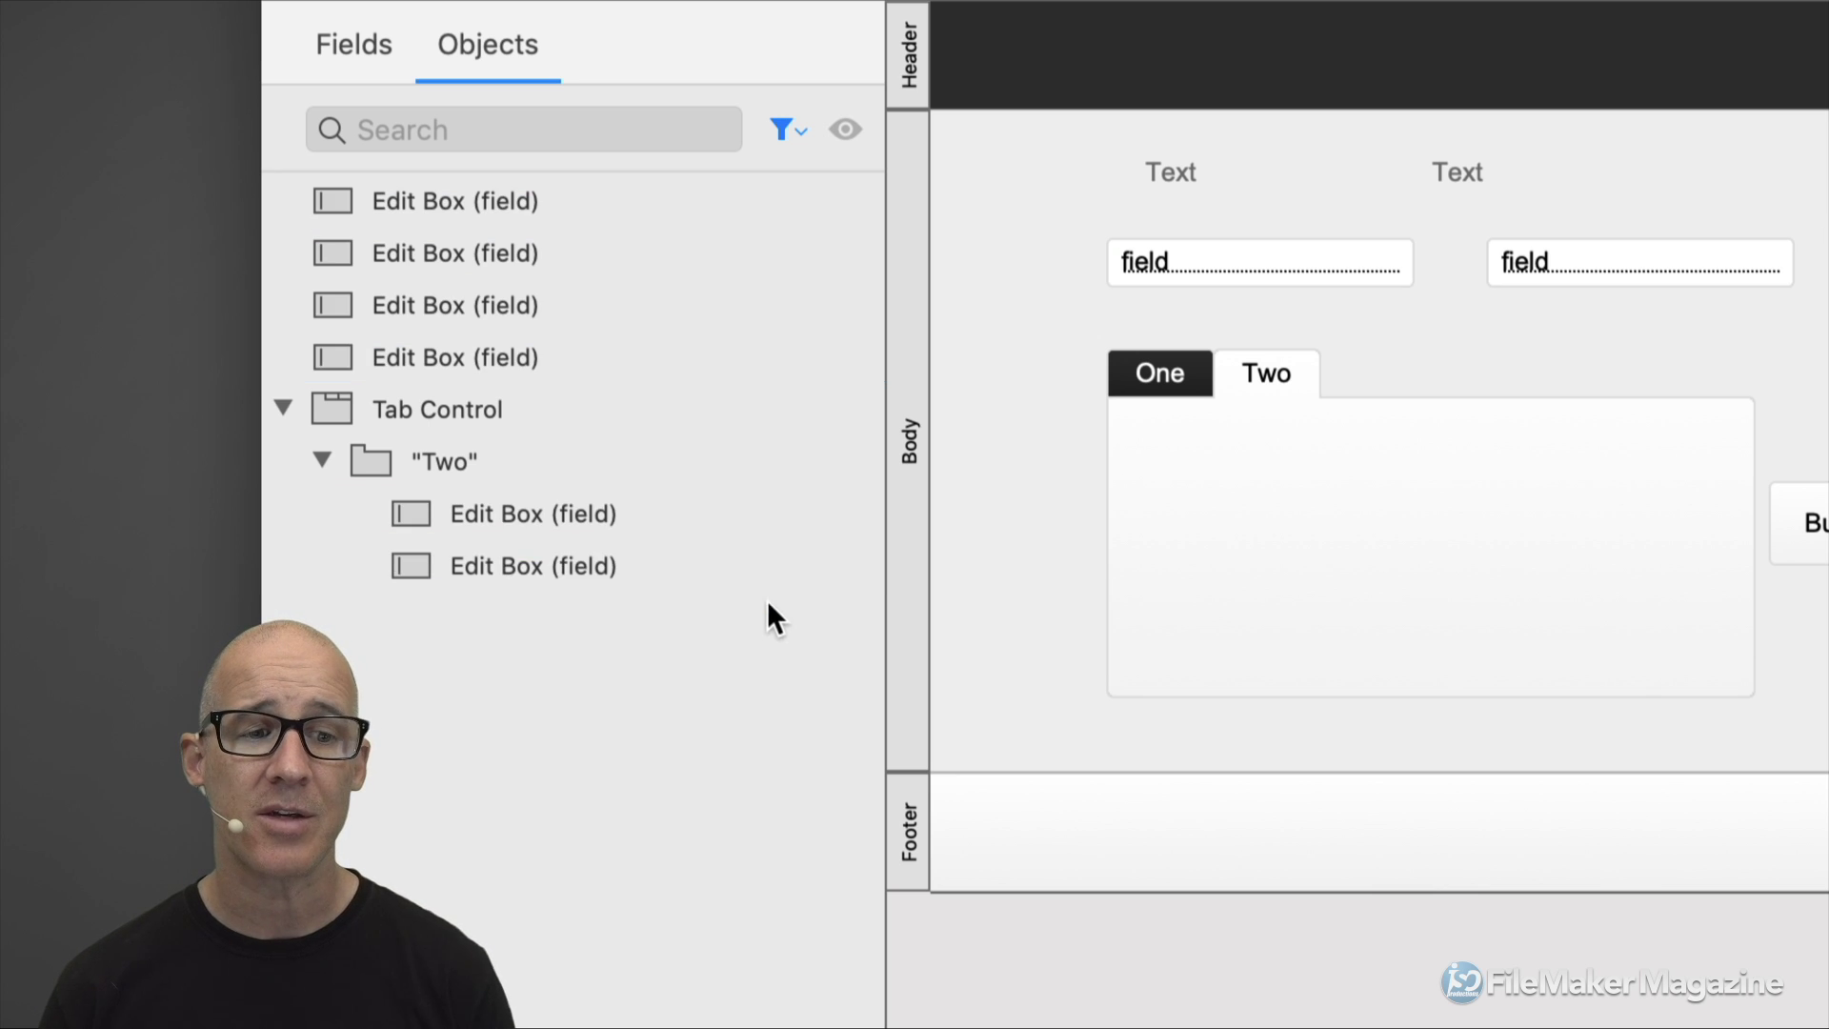
Select the last field nested in the Two panel and extend the selection to all matching objects with Select Same.
click(619, 571)
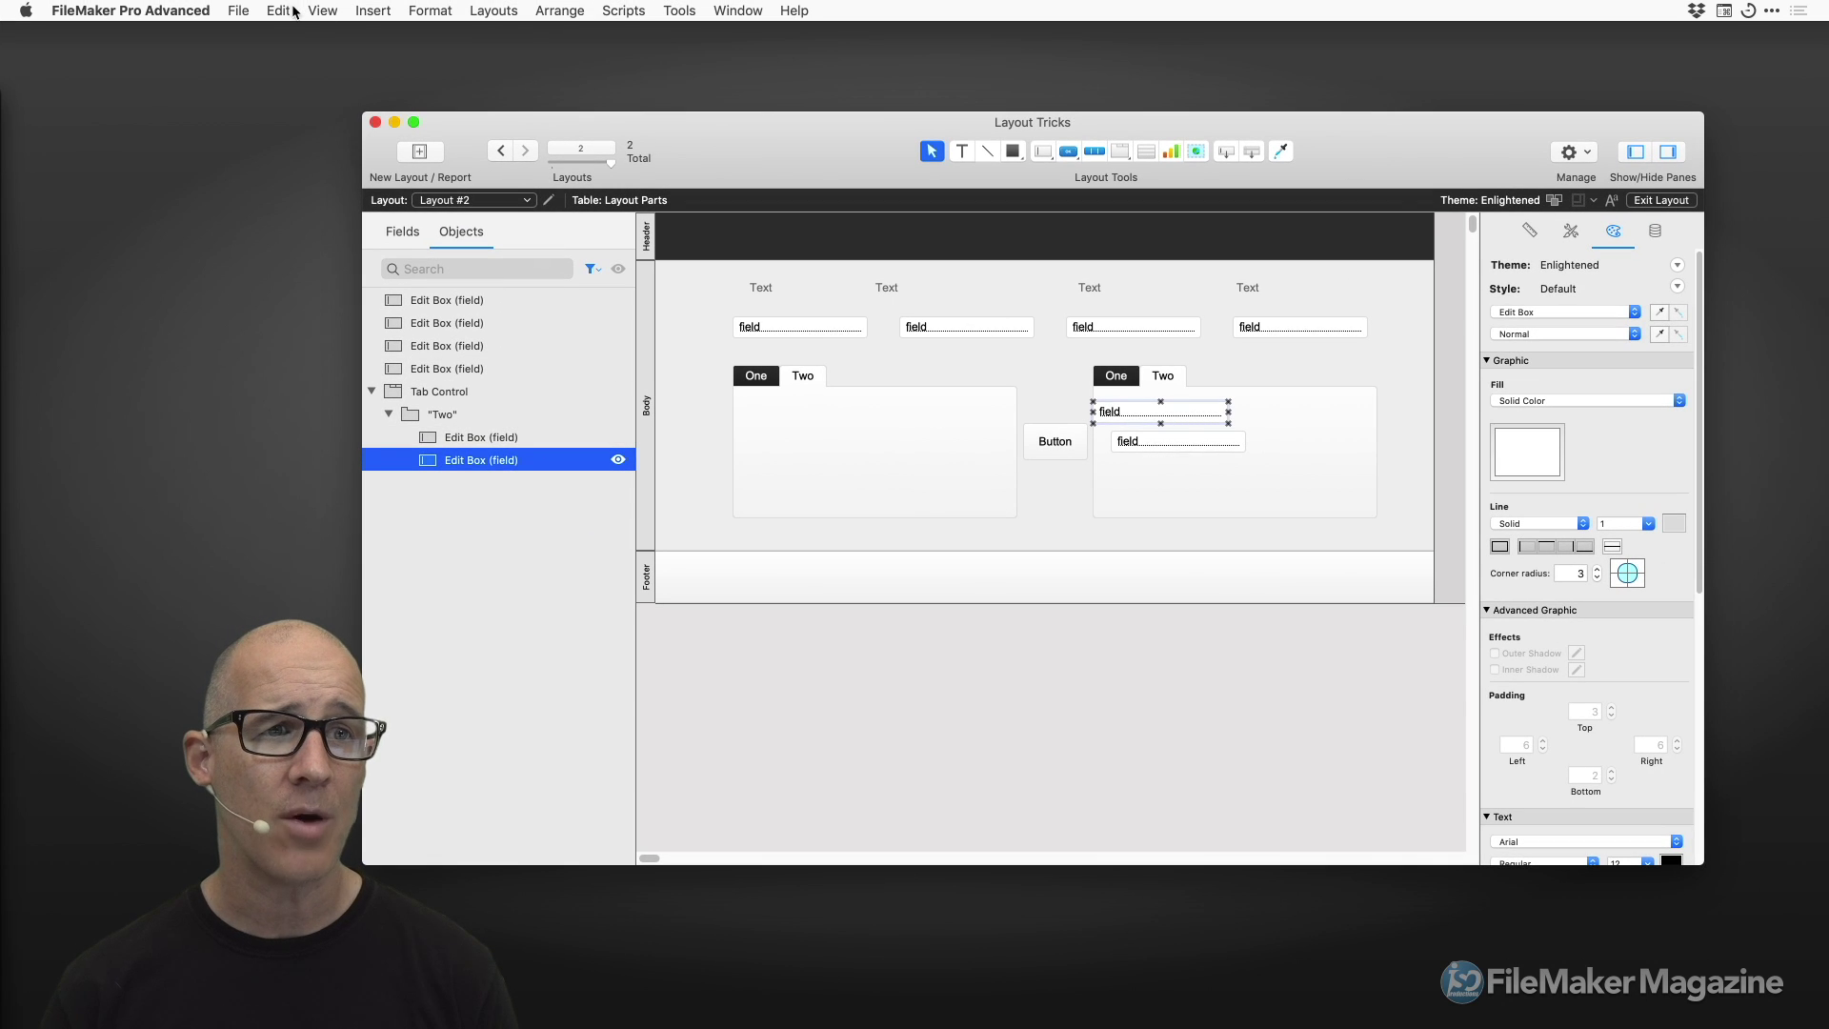
click(311, 10)
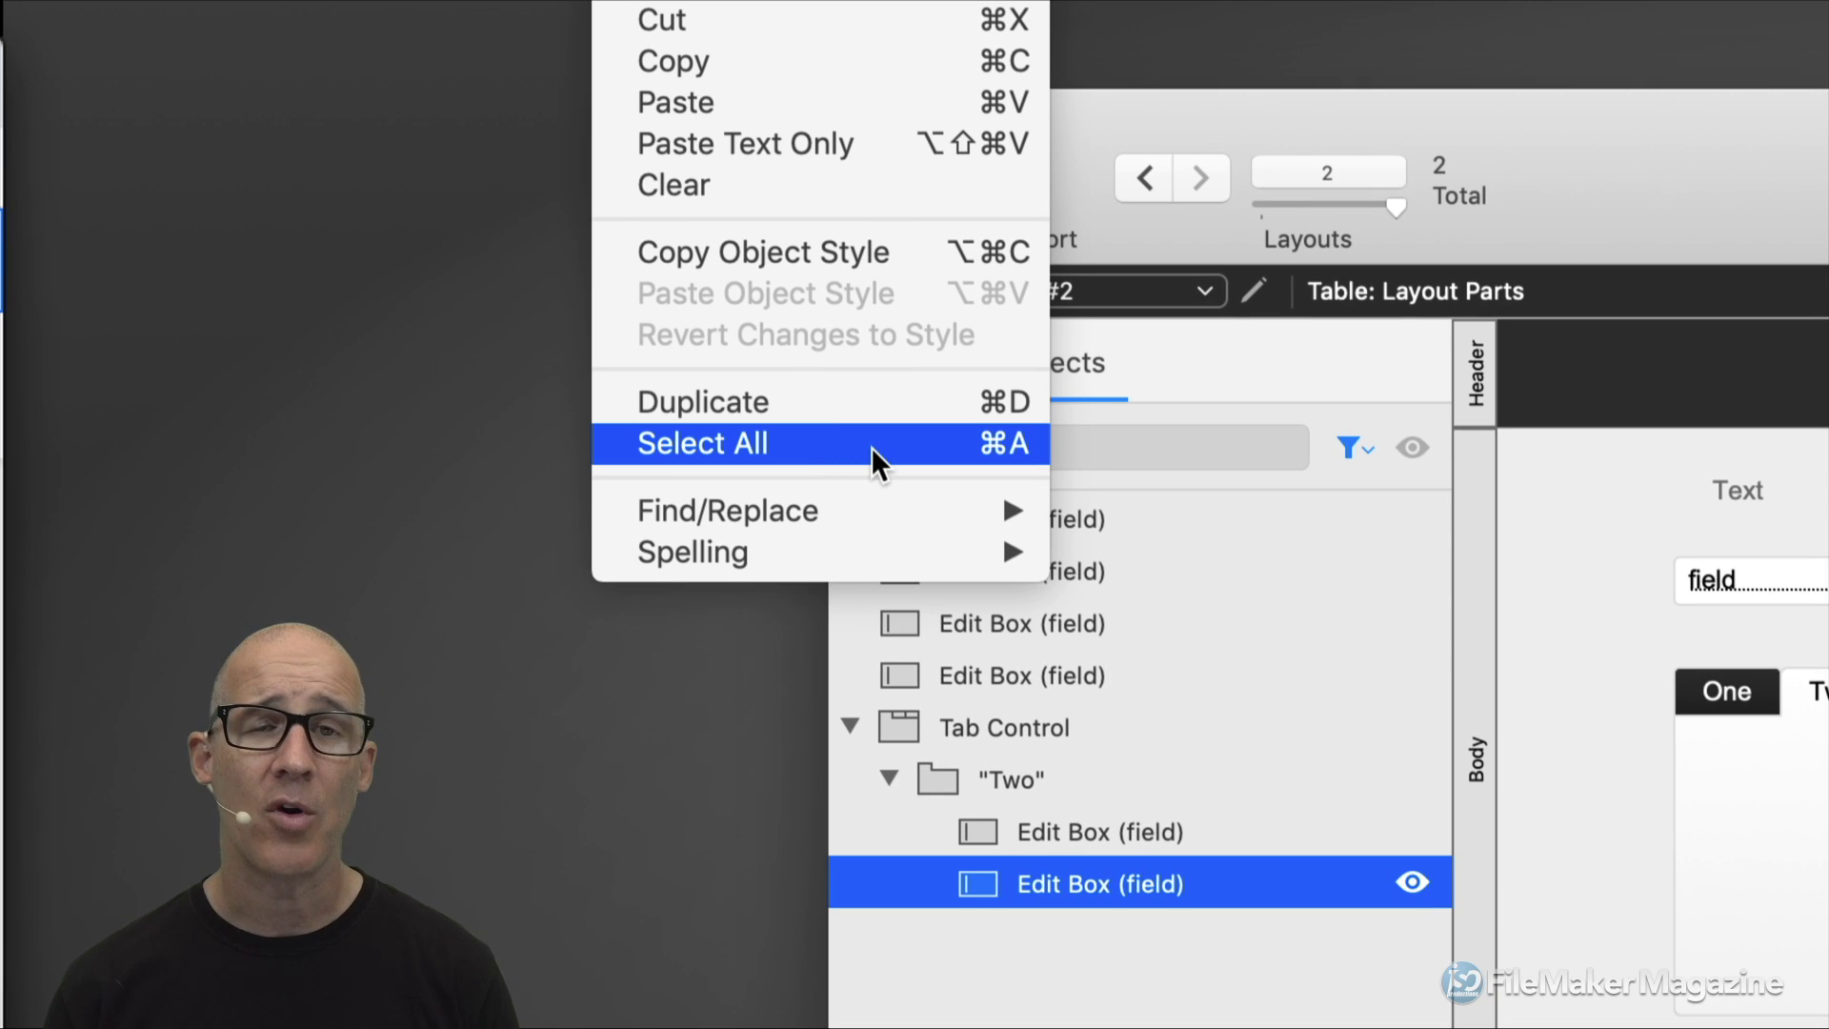
key(alt)
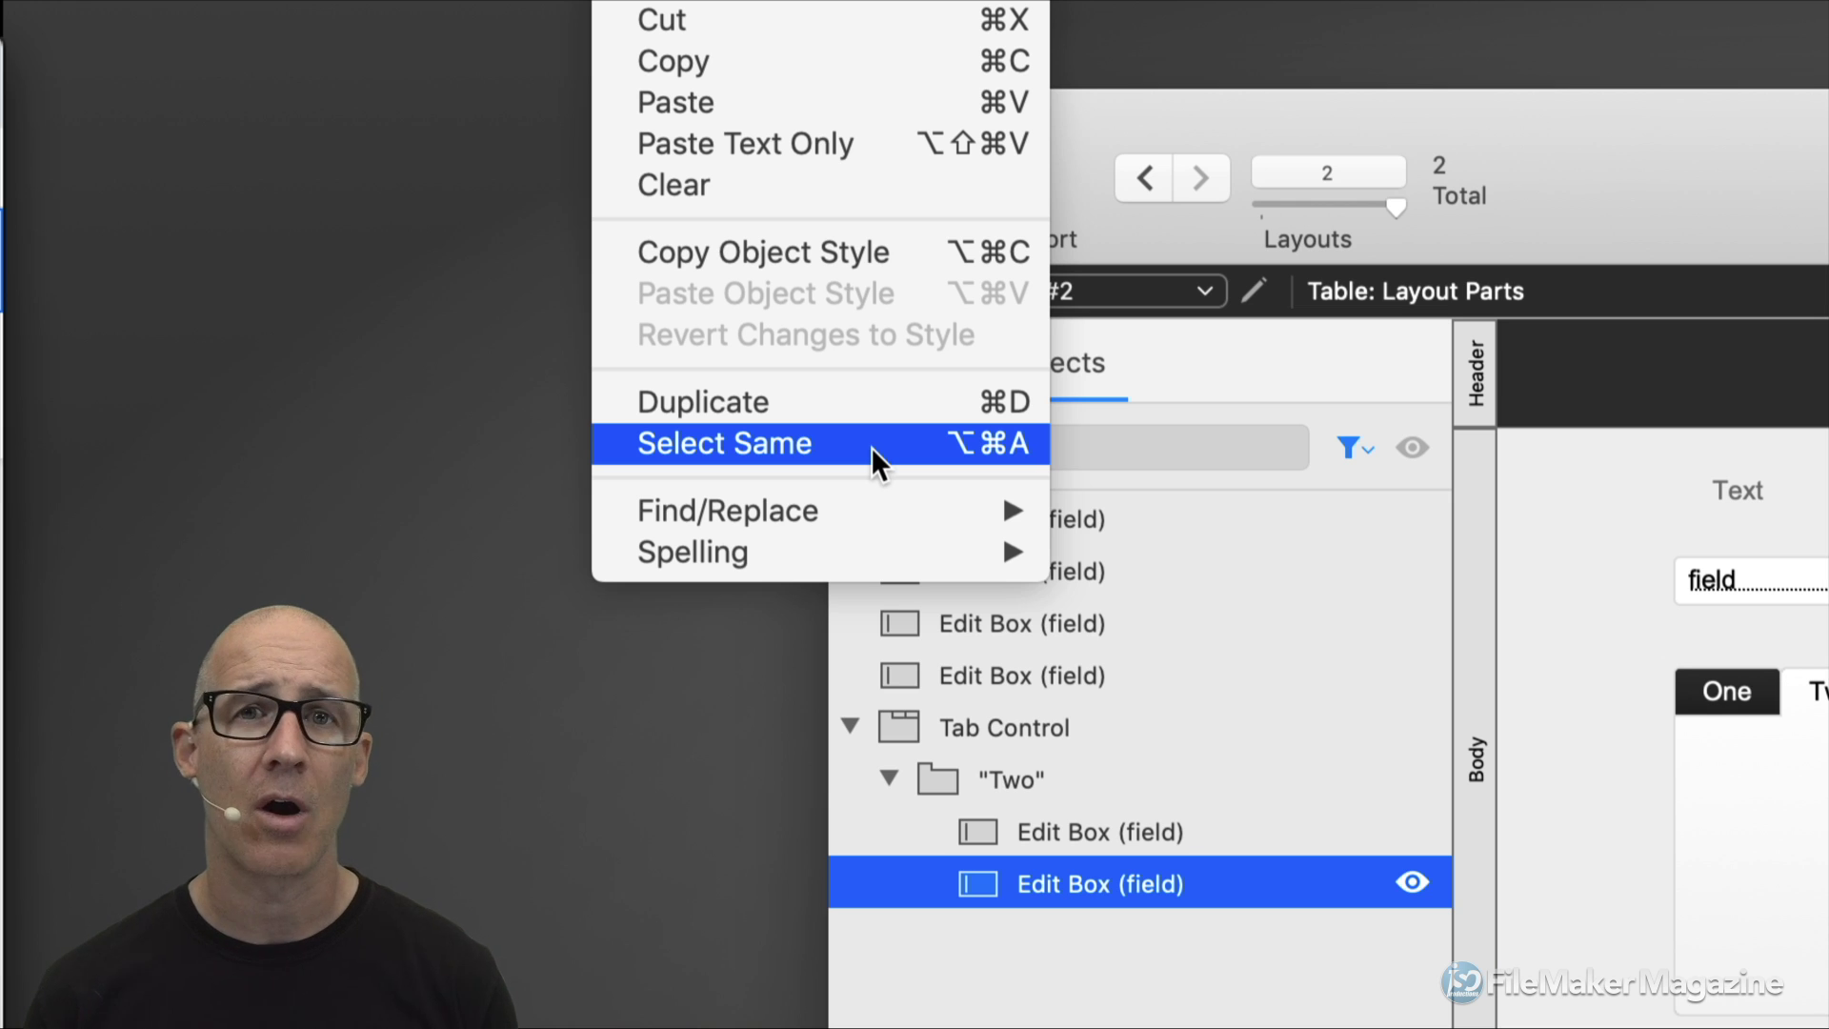
click(871, 448)
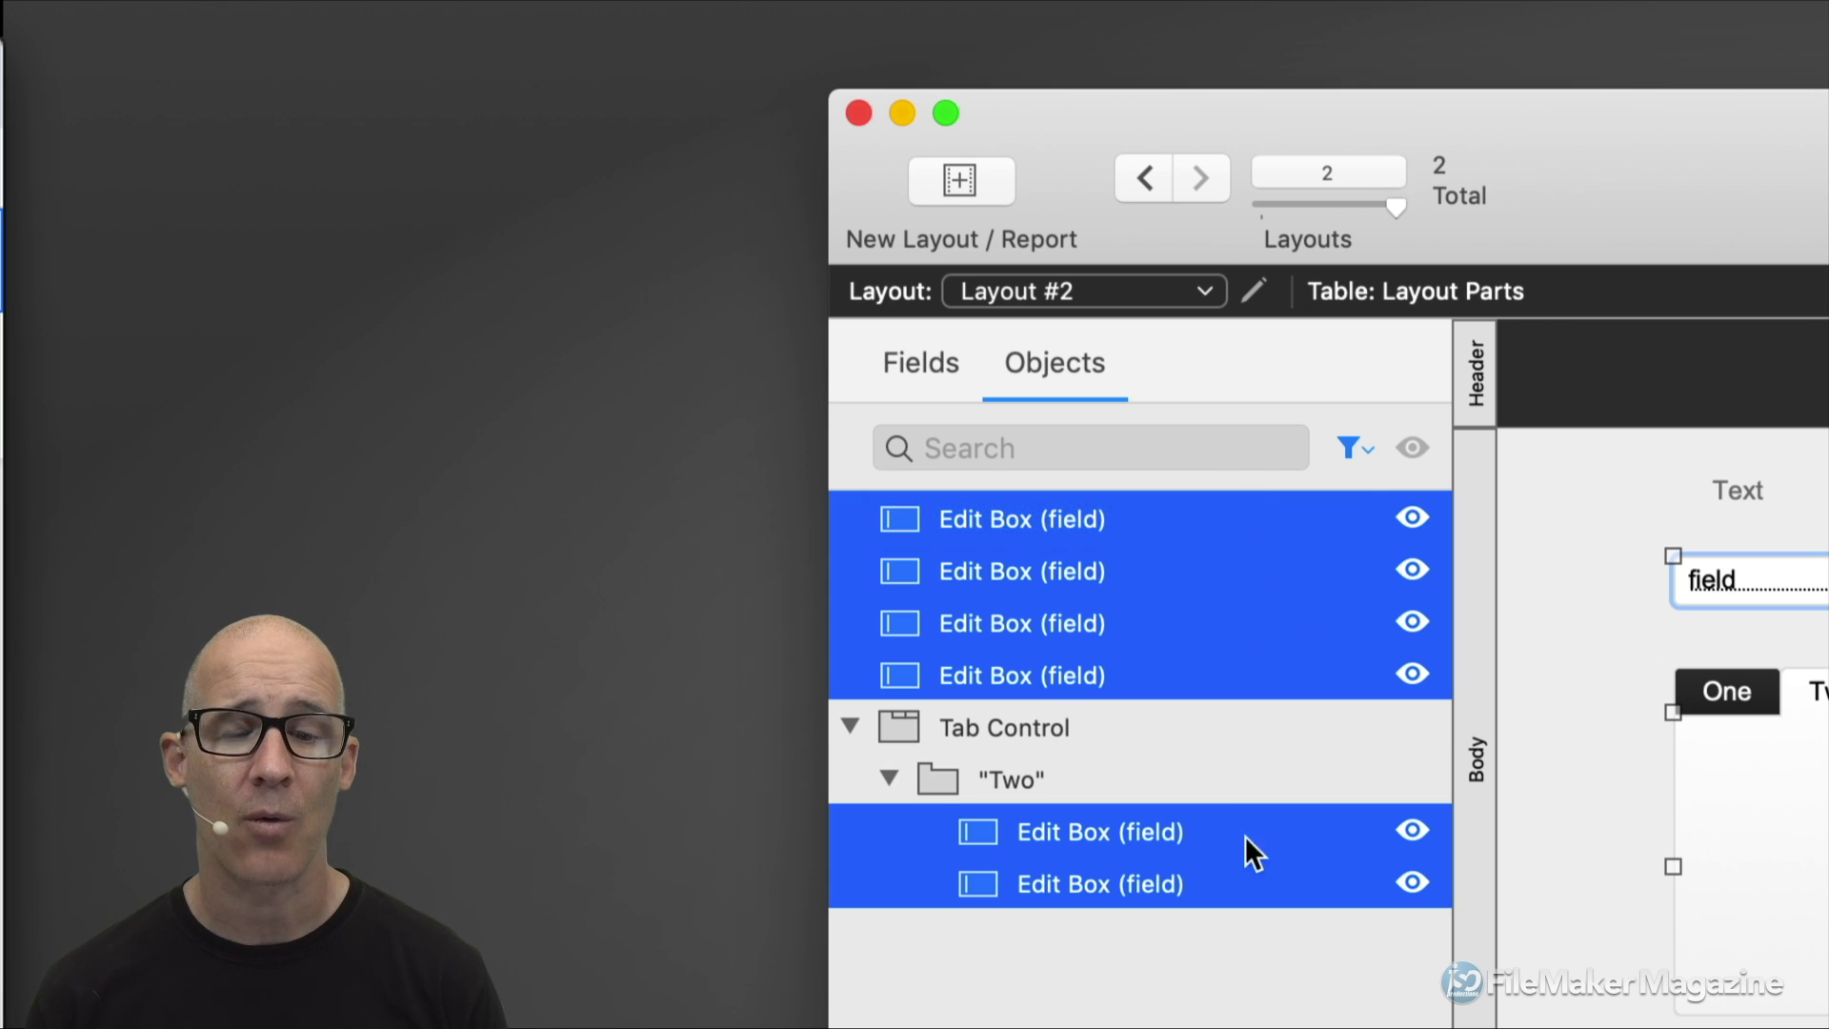
Select the first field in the object list and add the third field and both nested fields to the selection individually.
click(1169, 717)
click(1156, 522)
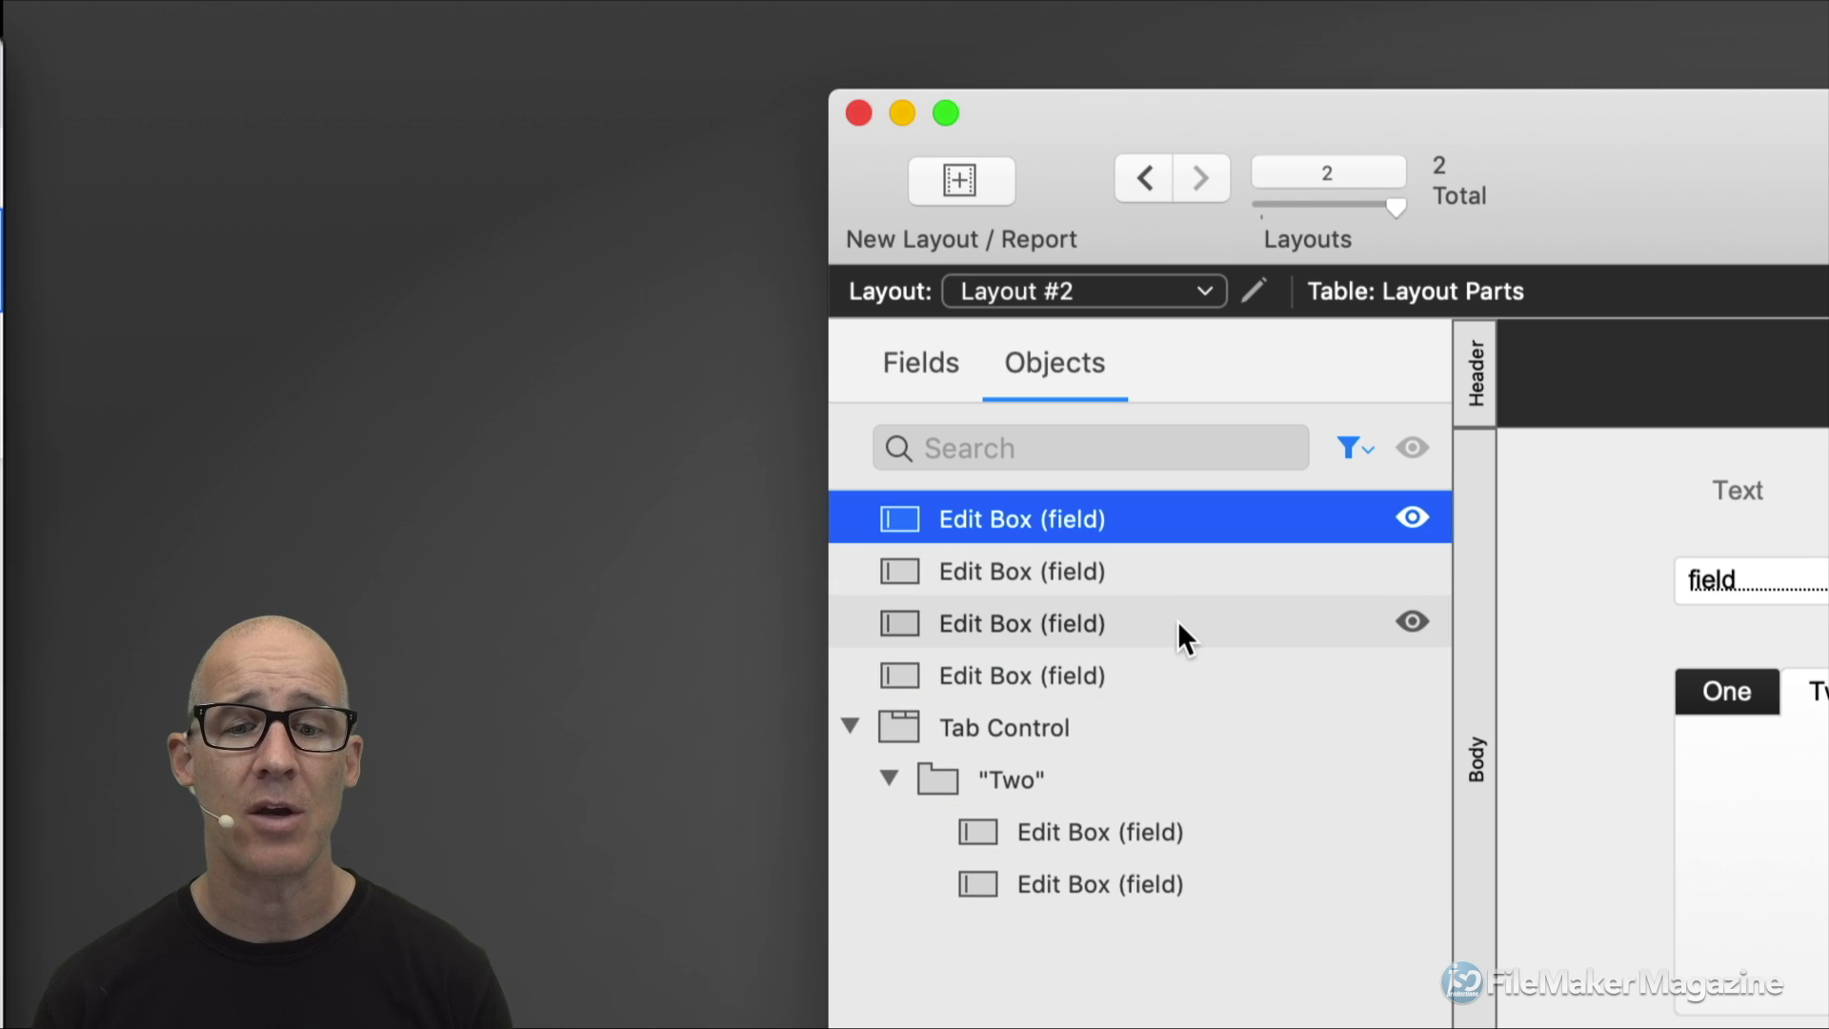
super+click(1183, 626)
super+click(1197, 838)
super+click(1203, 877)
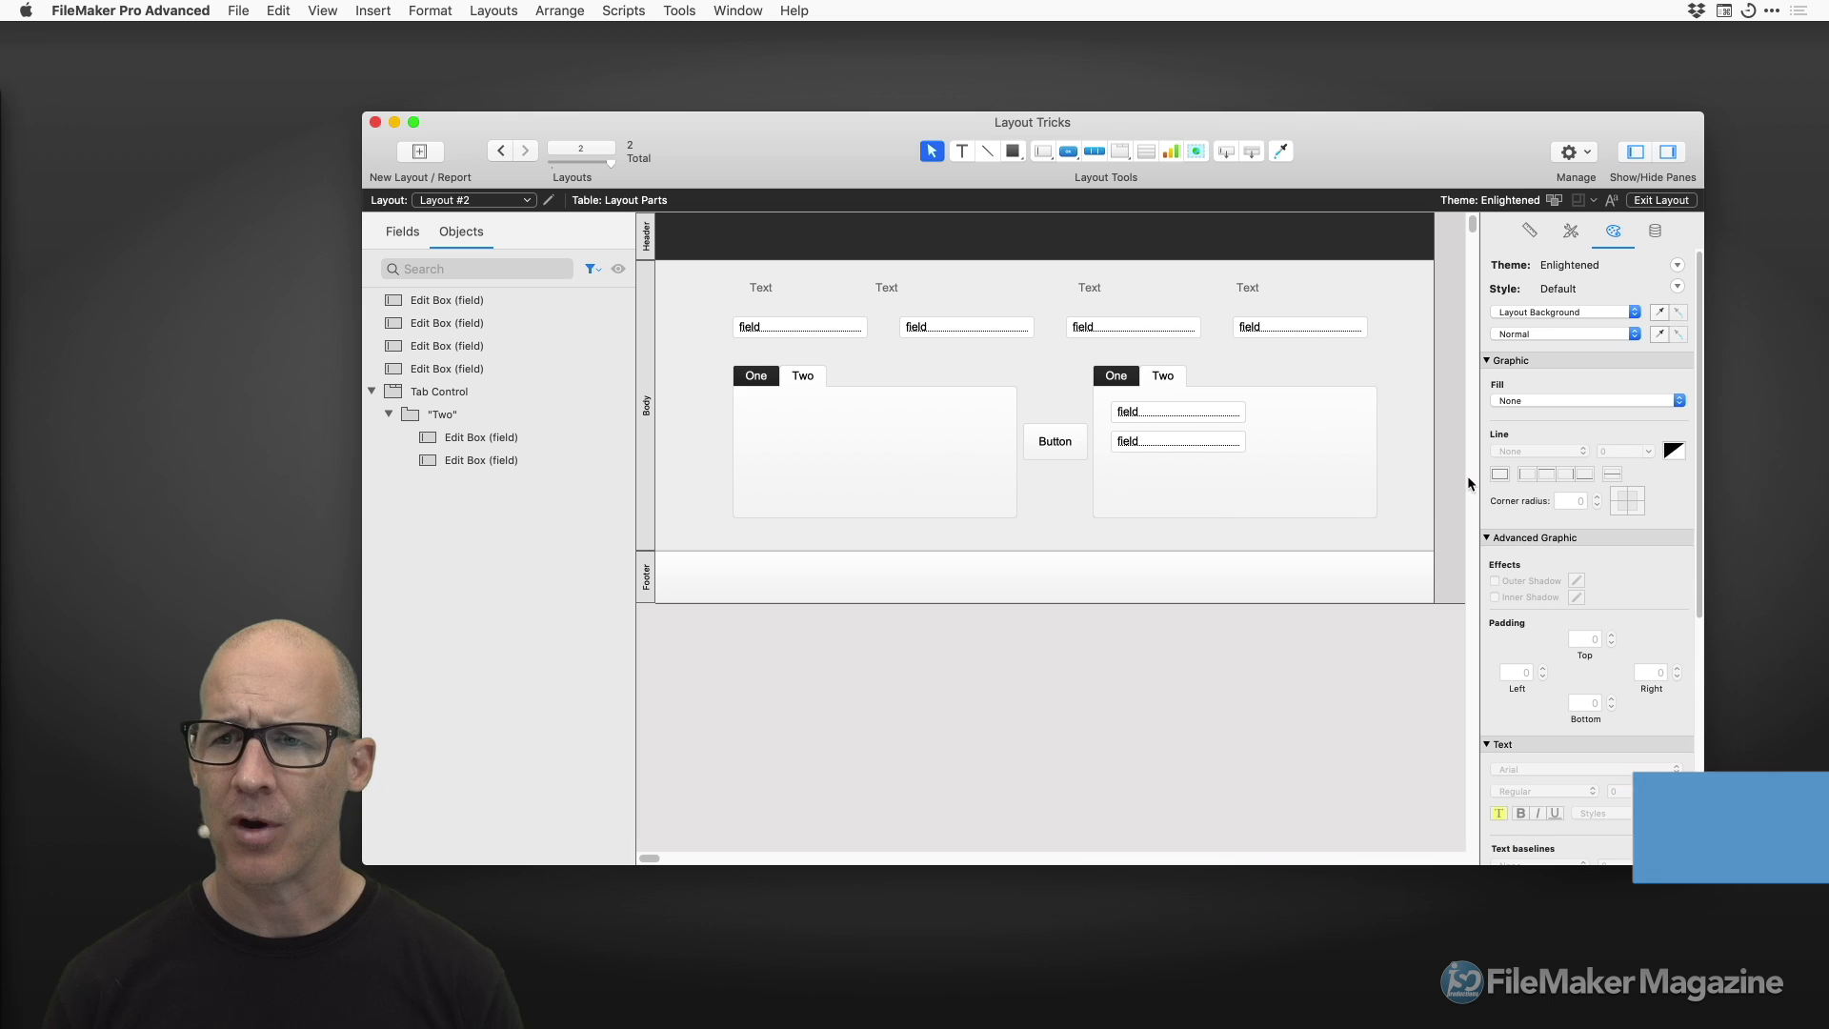
Show the inspector's position settings and collapse the Position and Autosizing sections.
click(1532, 233)
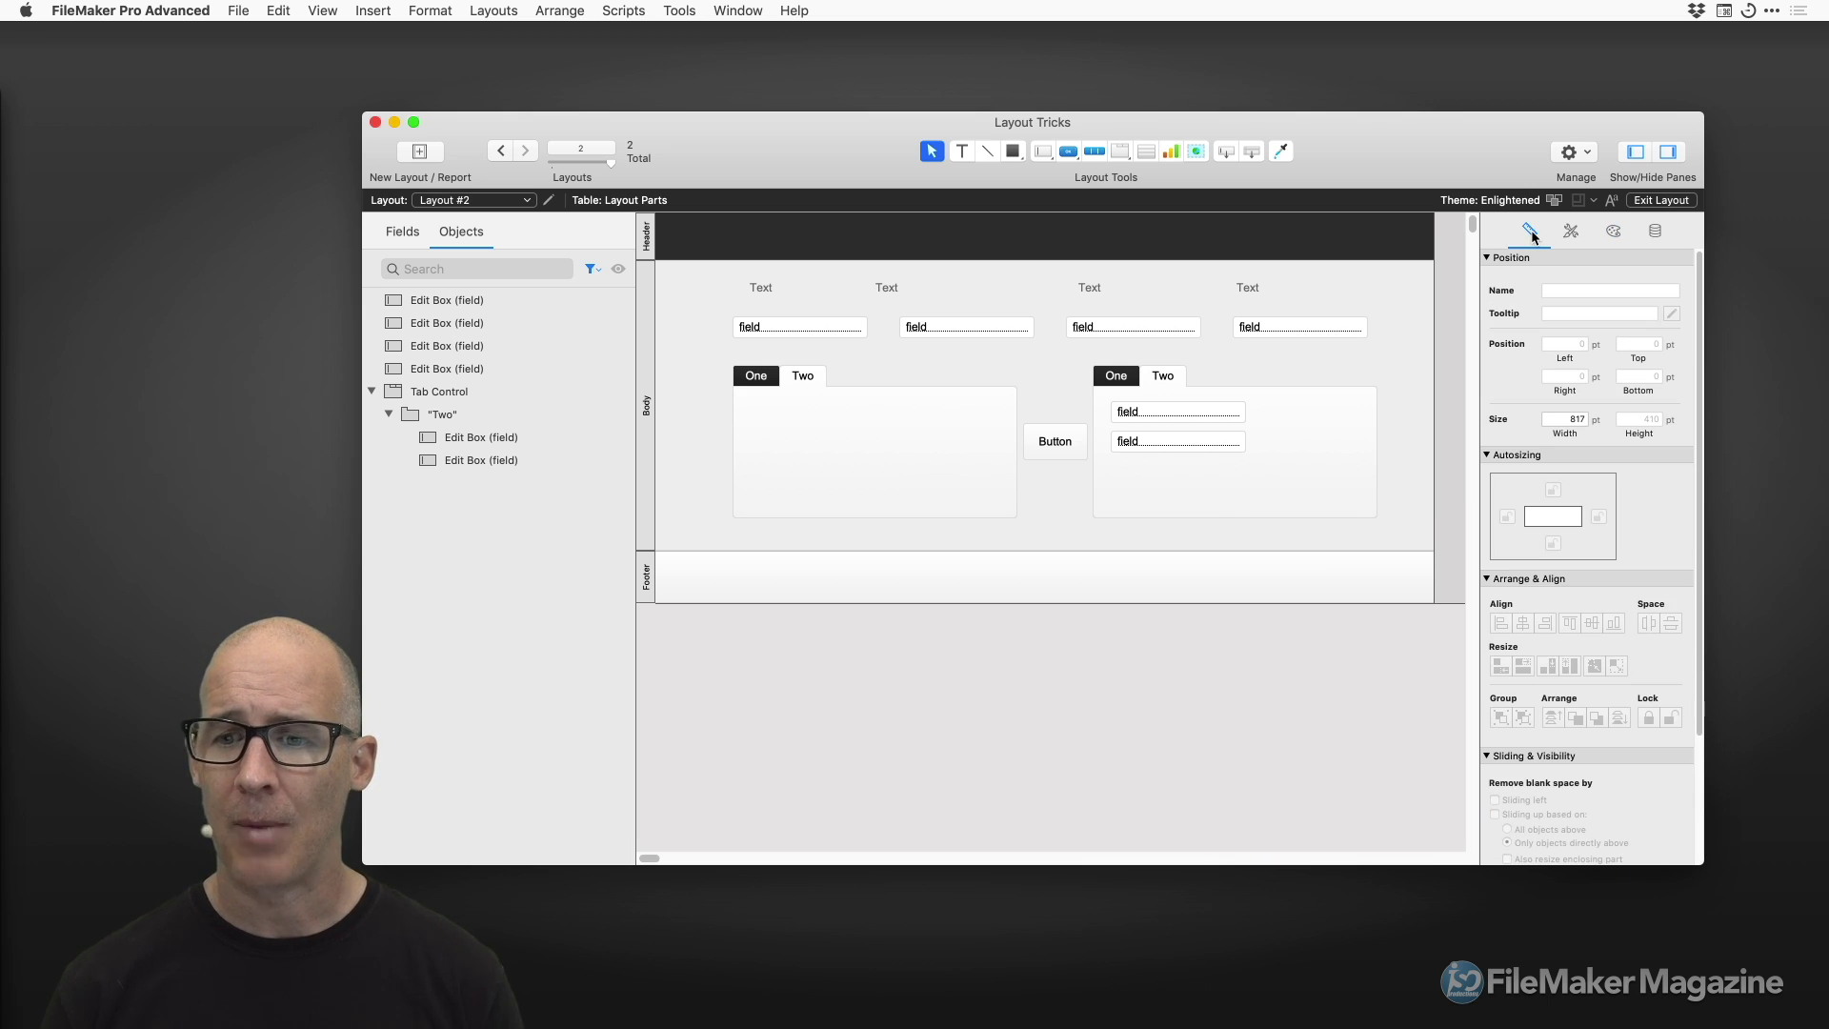
click(1486, 257)
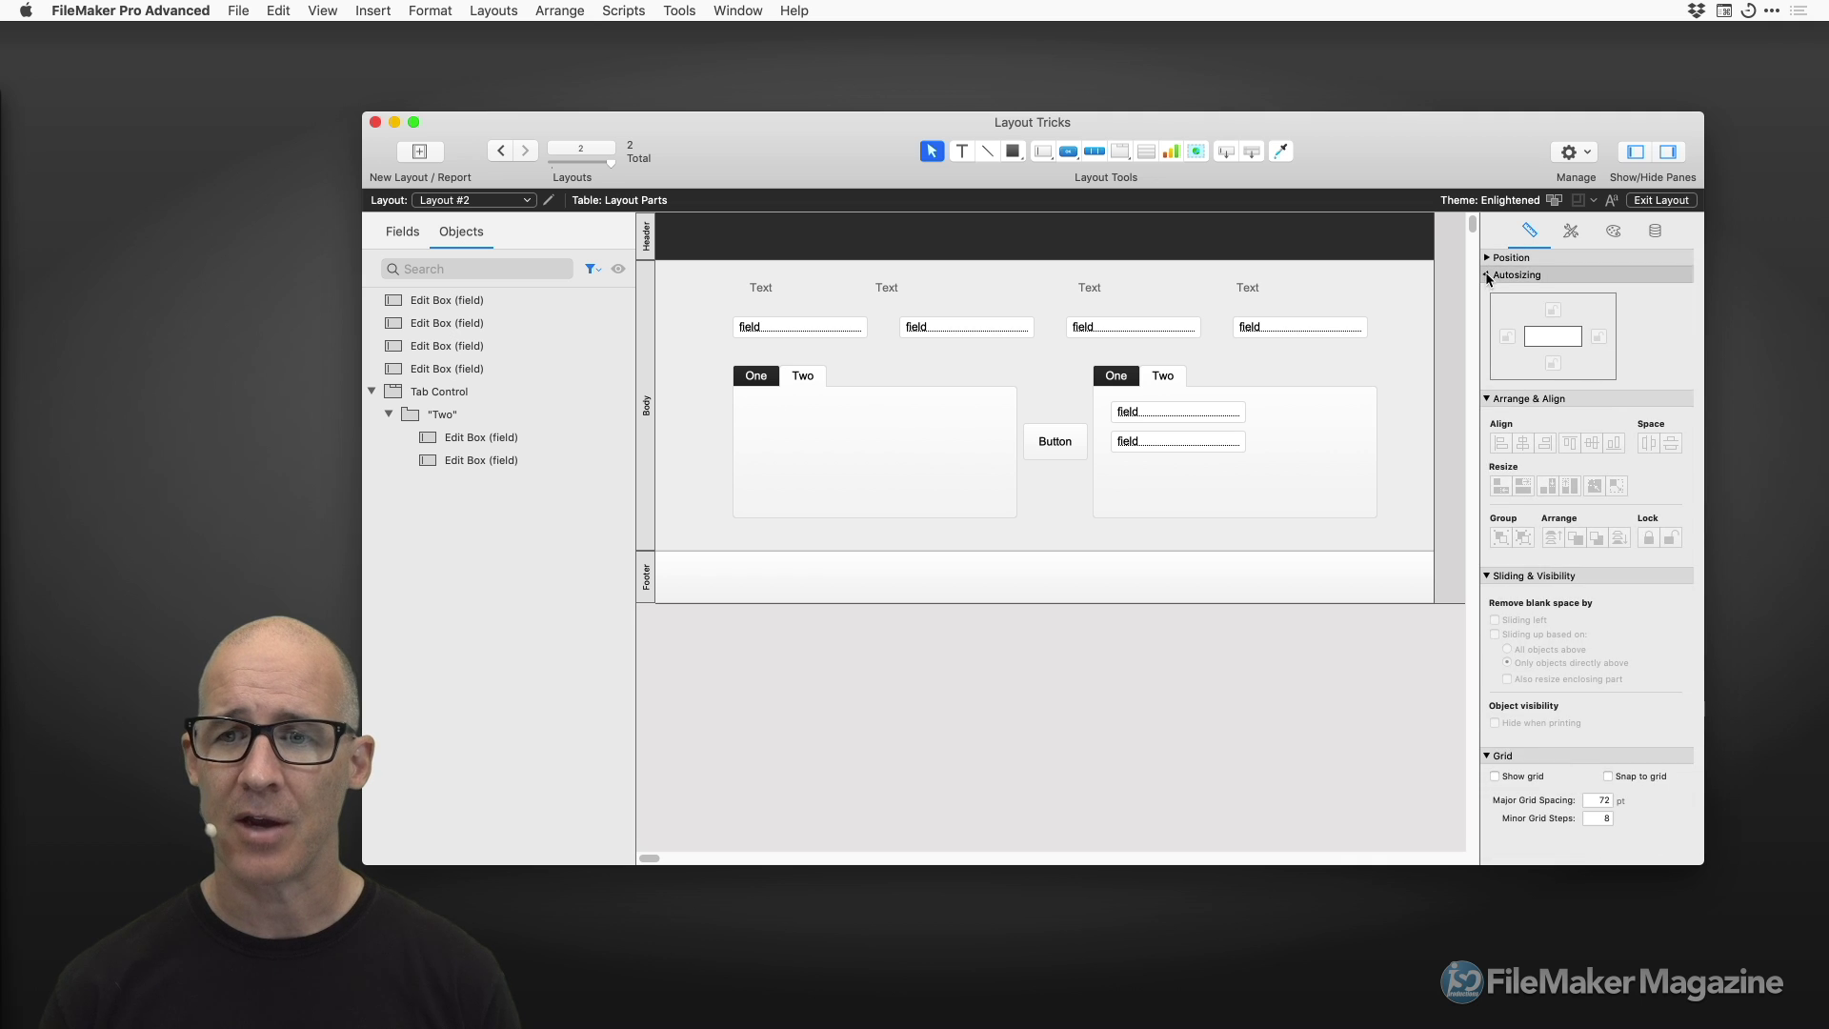
click(1487, 275)
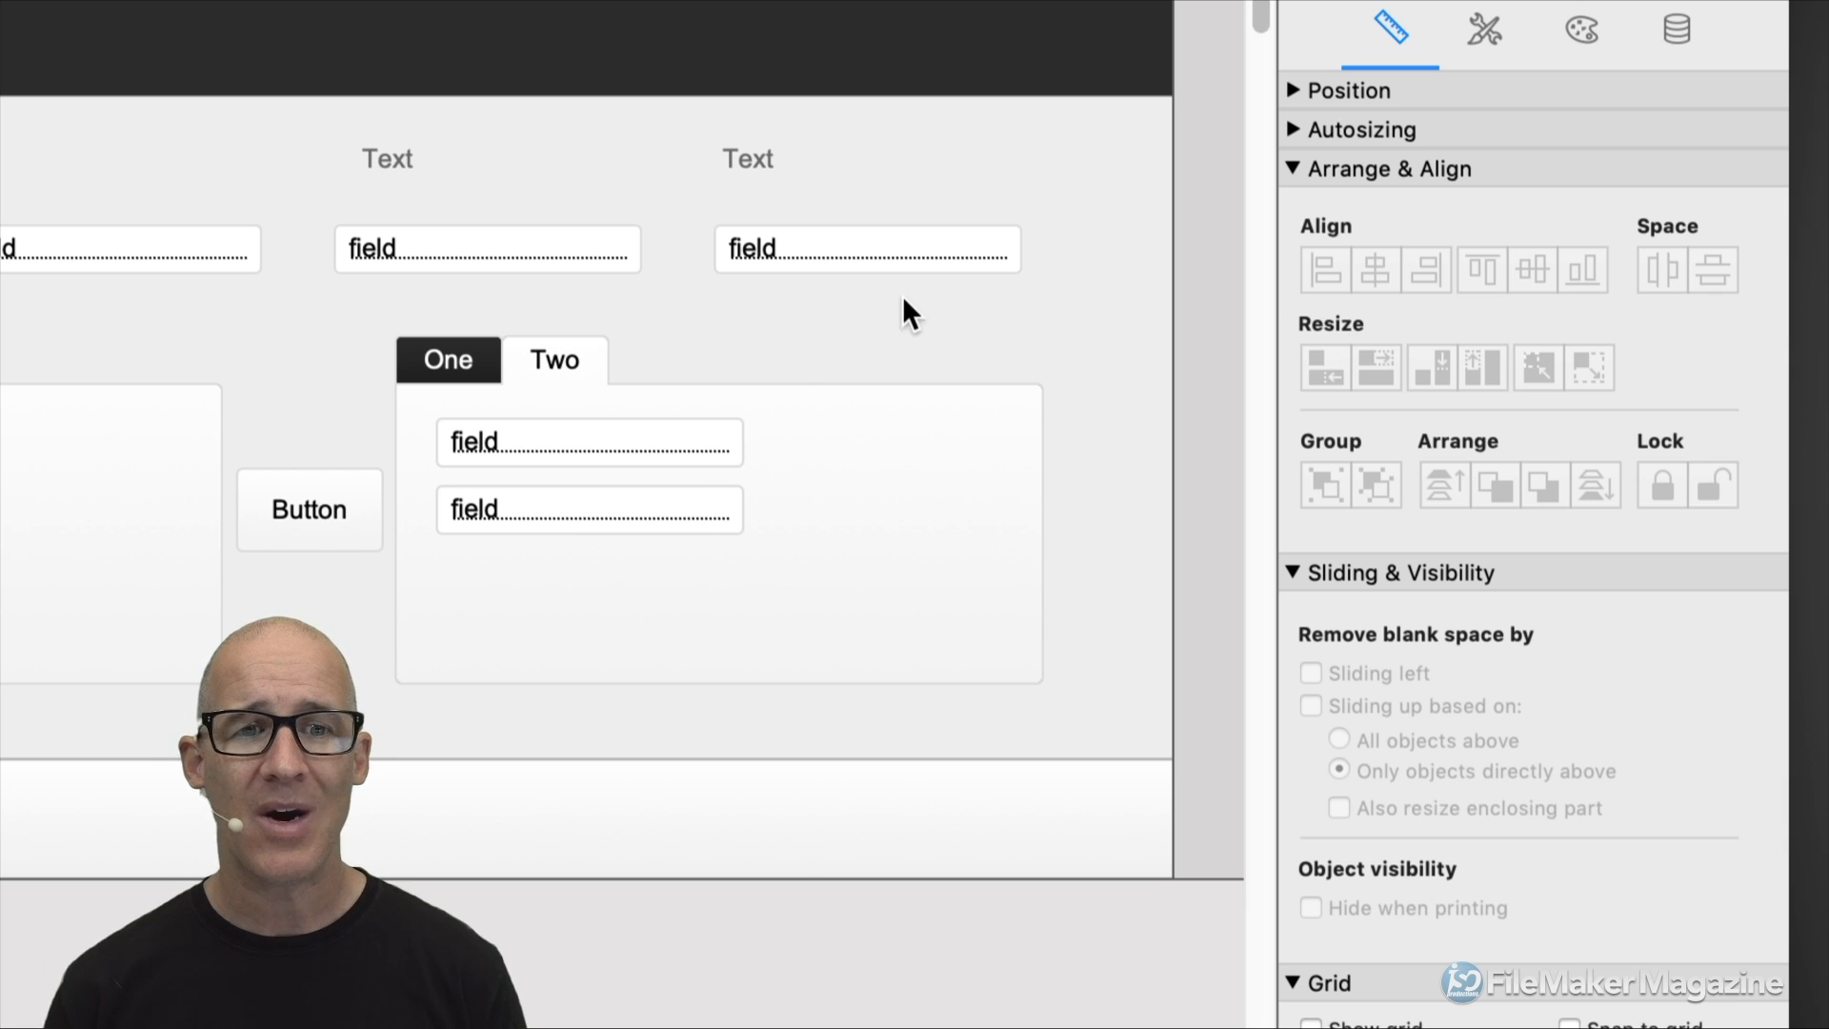
Enlarge the last field in the upper row to three lines and place a narrowed duplicate beside it, bound to "field".
click(857, 264)
drag(867, 275, 1078, 442)
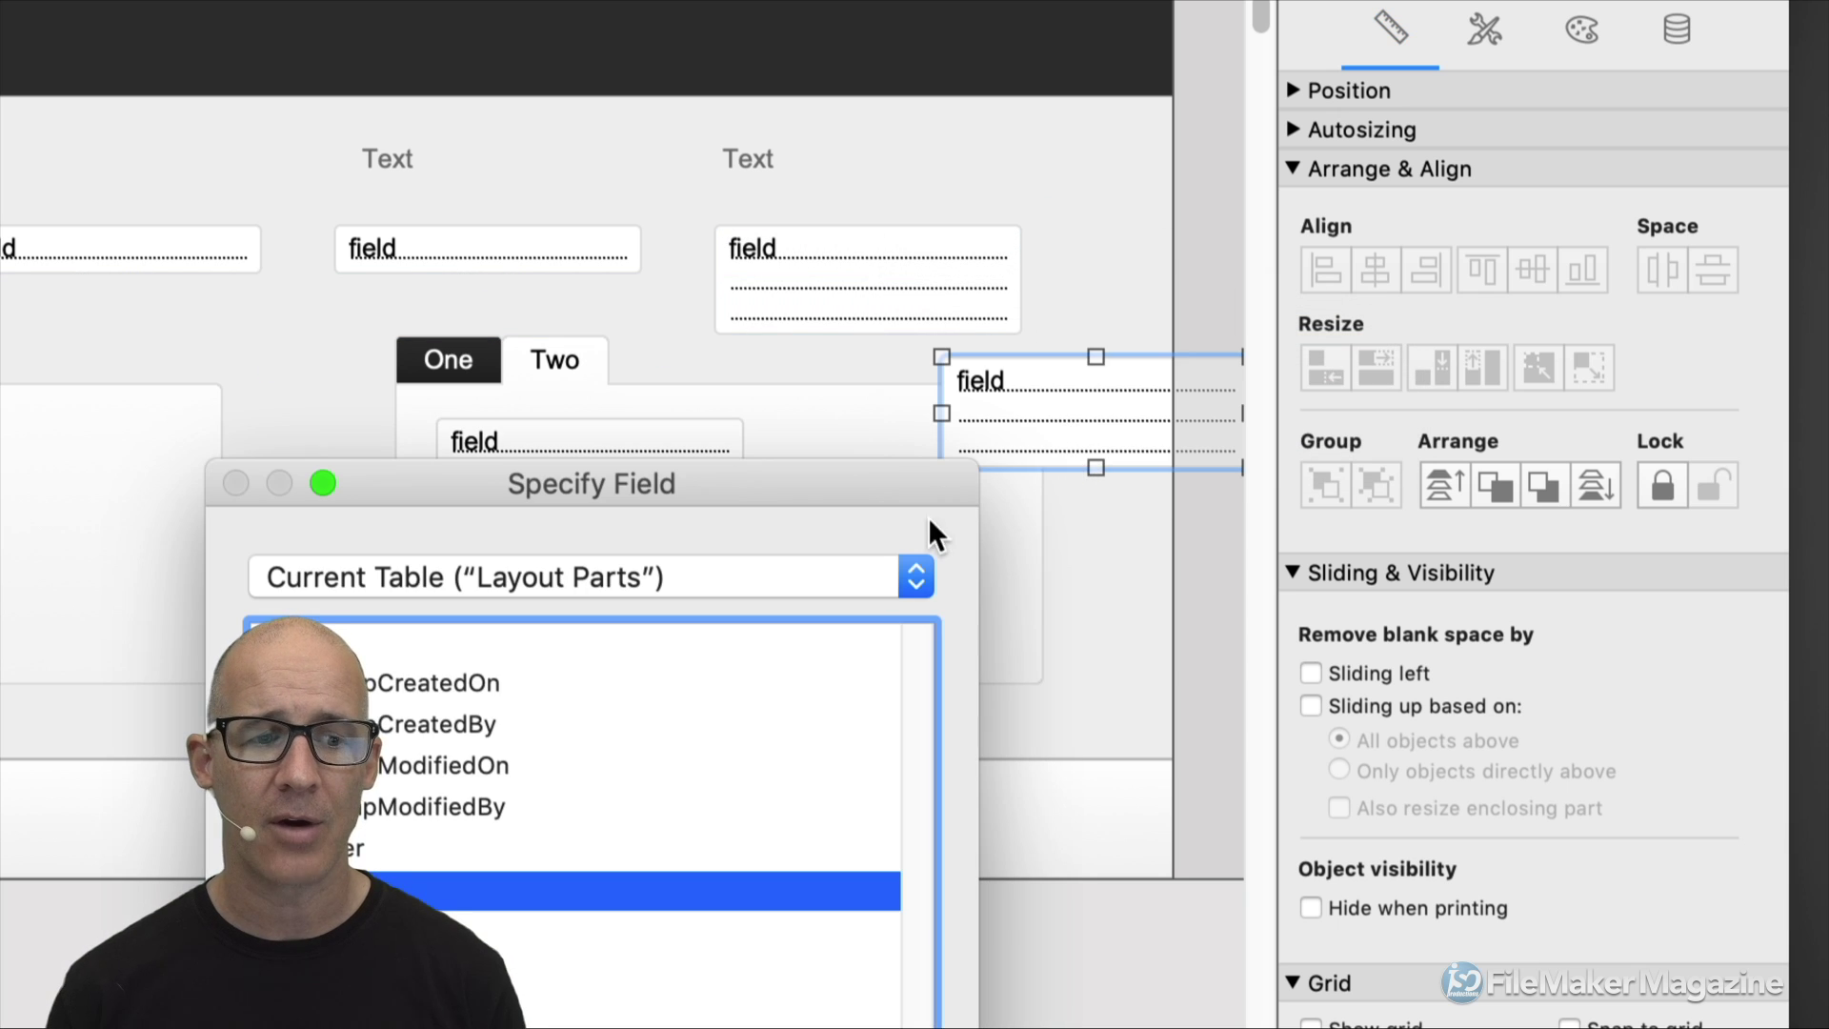
drag(846, 481, 1189, 164)
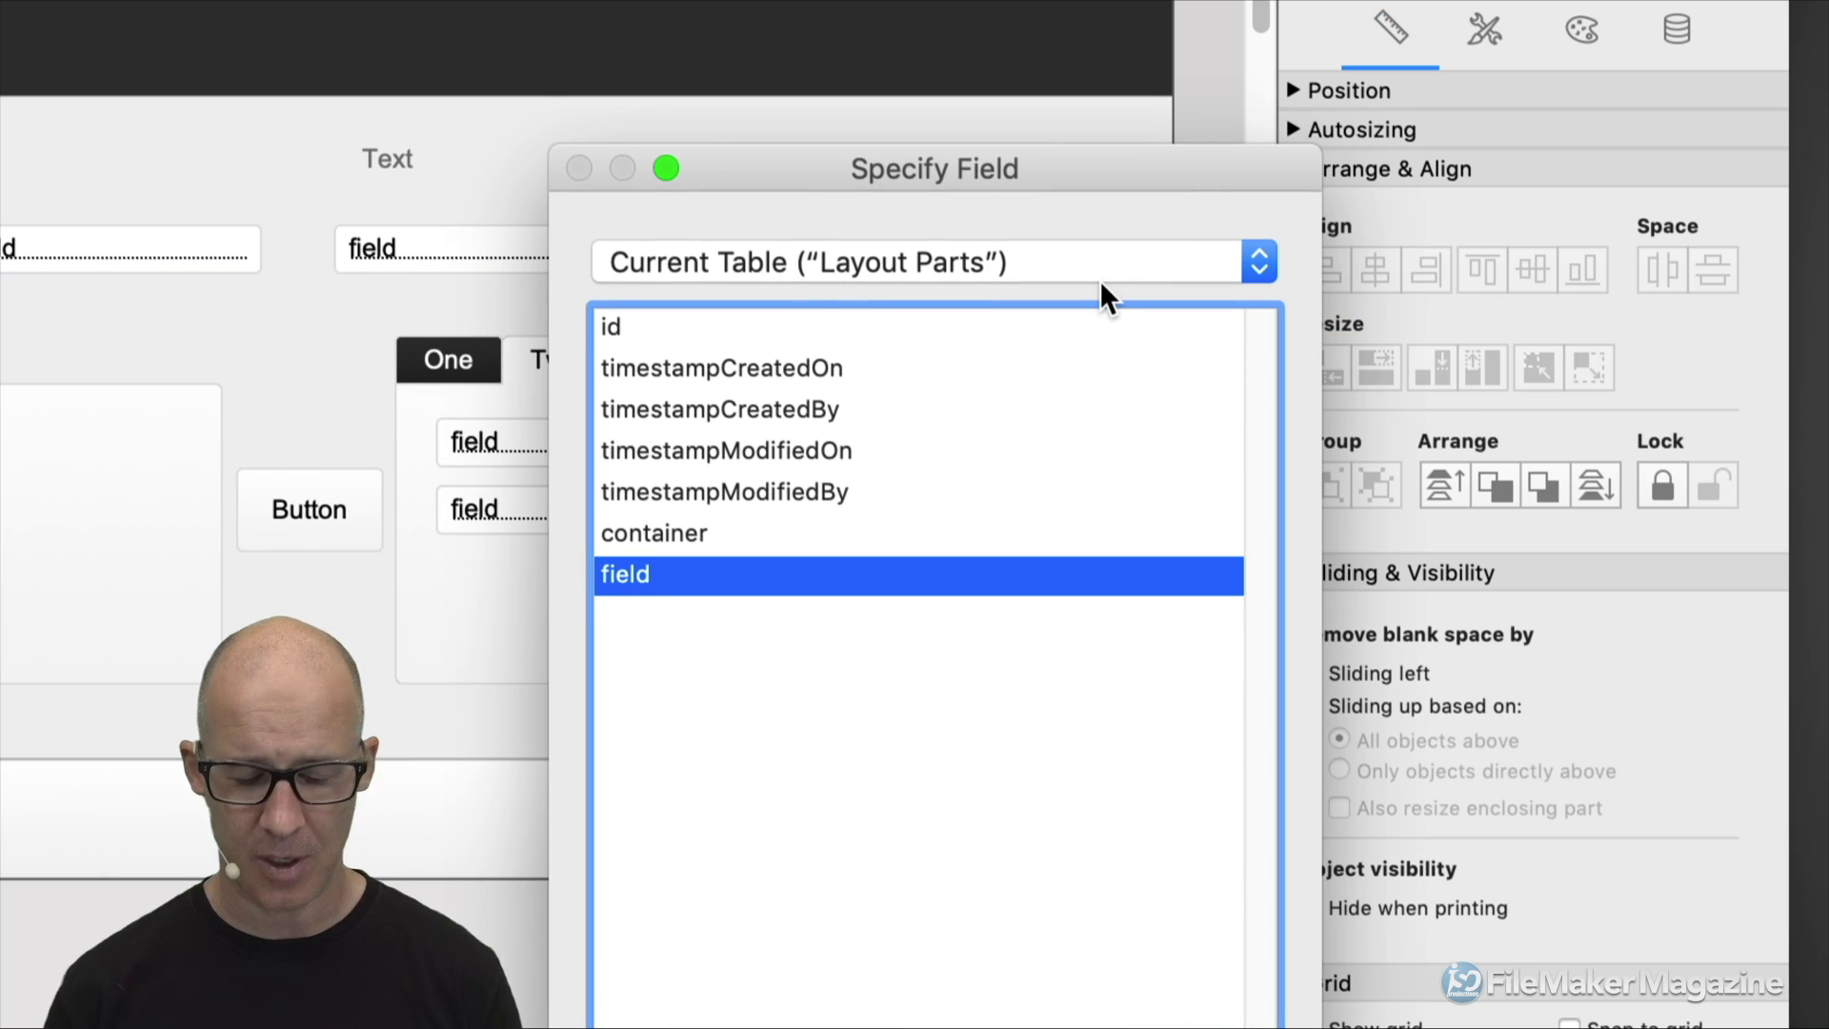
key(Return)
drag(942, 413, 1078, 318)
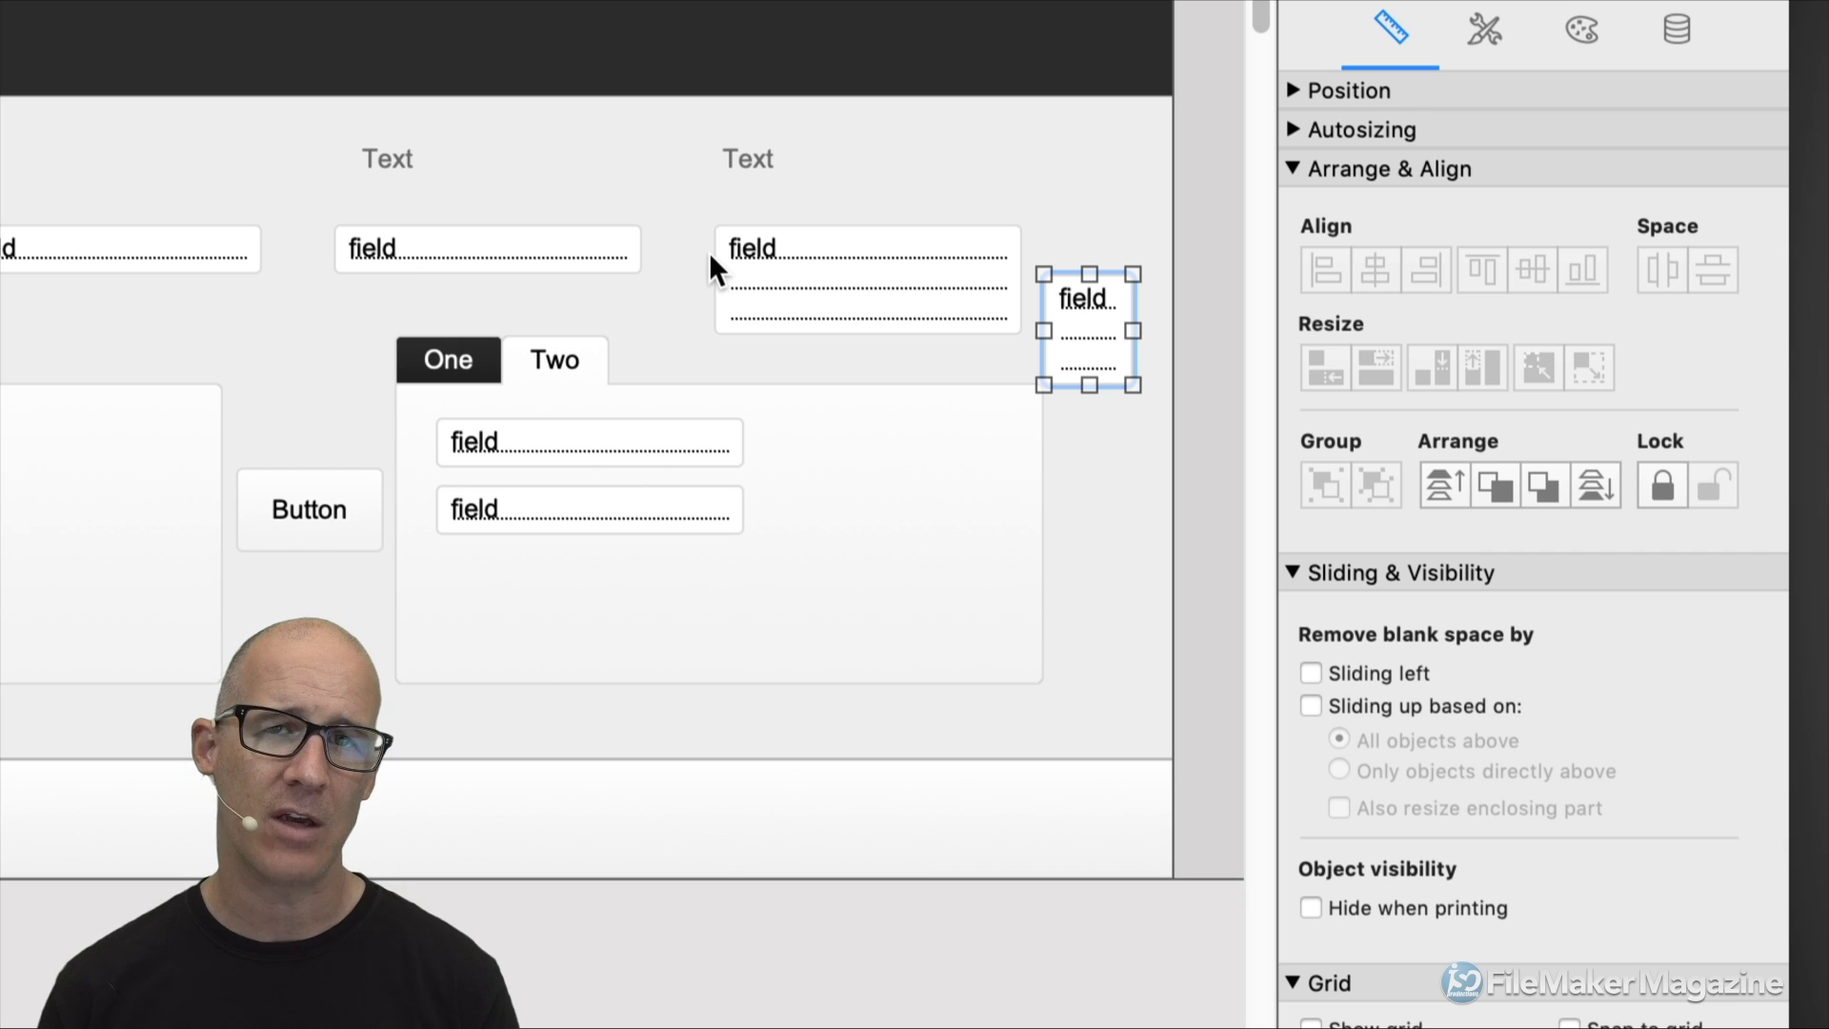
Match the three unevenly sized fields by resizing to the smallest height, aligning their top edges and resizing to the largest width.
click(773, 262)
click(1086, 328)
click(987, 303)
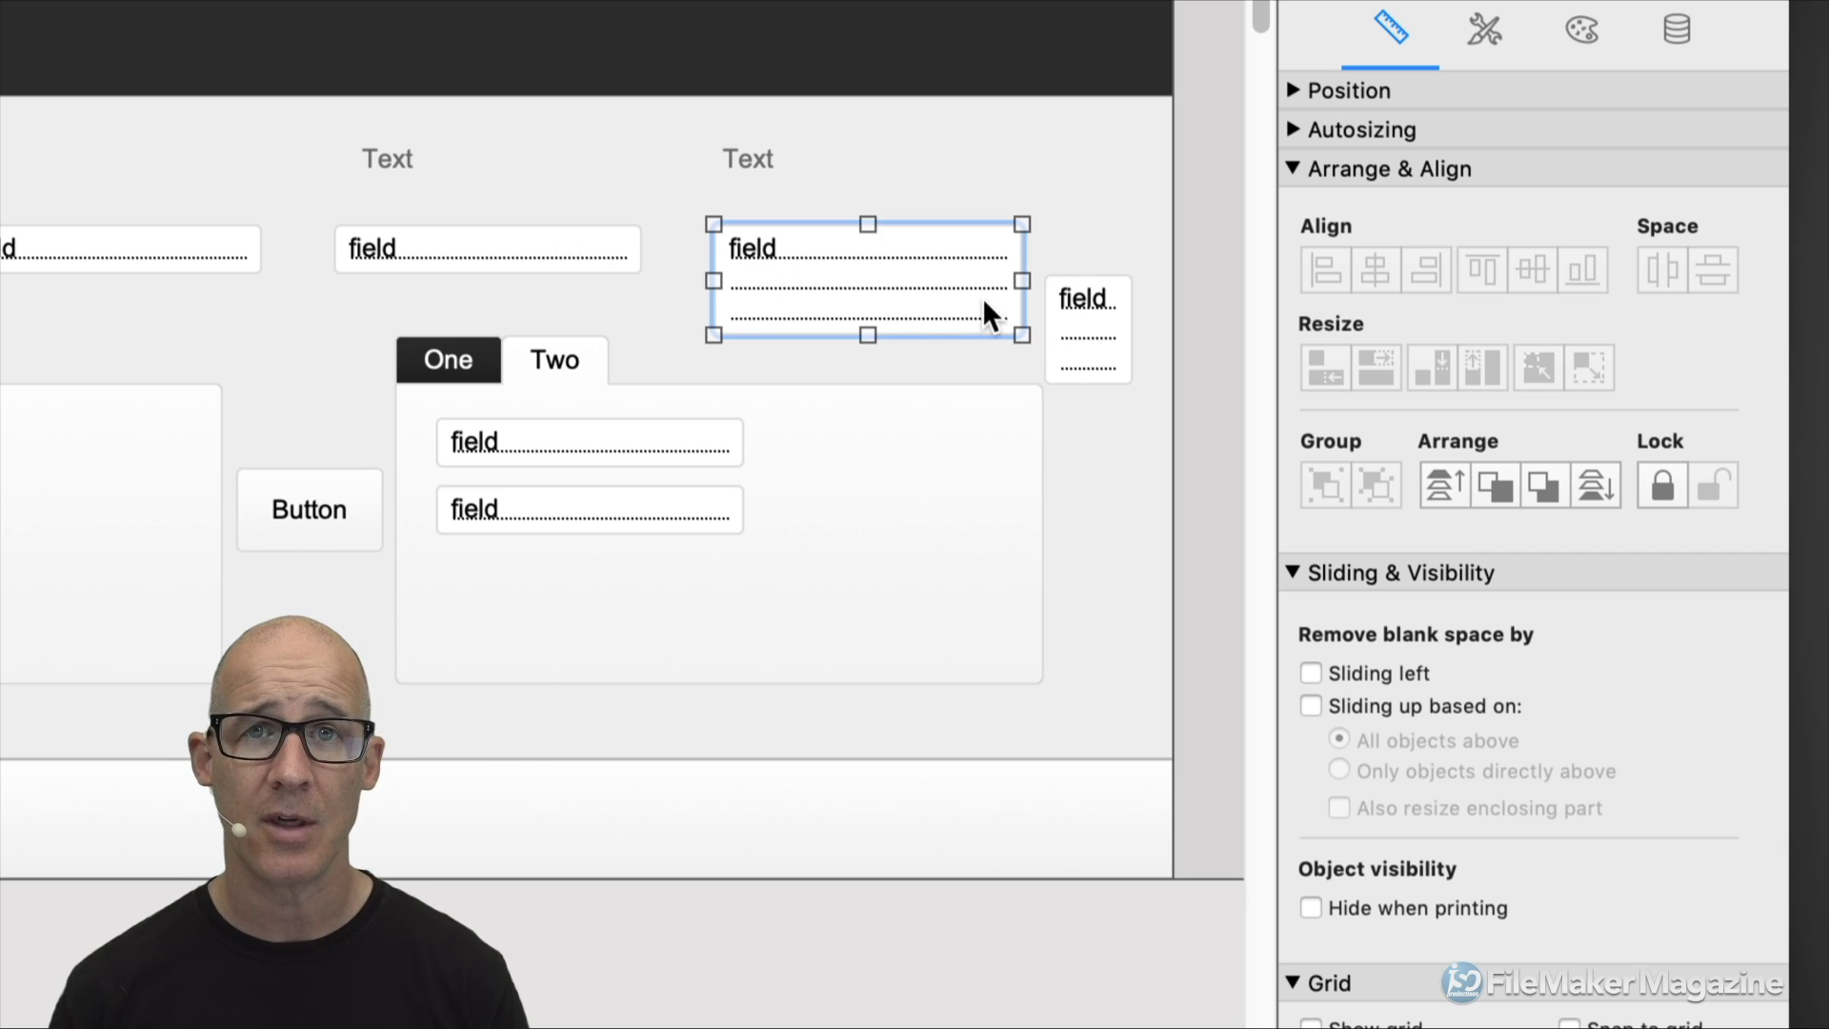
click(593, 267)
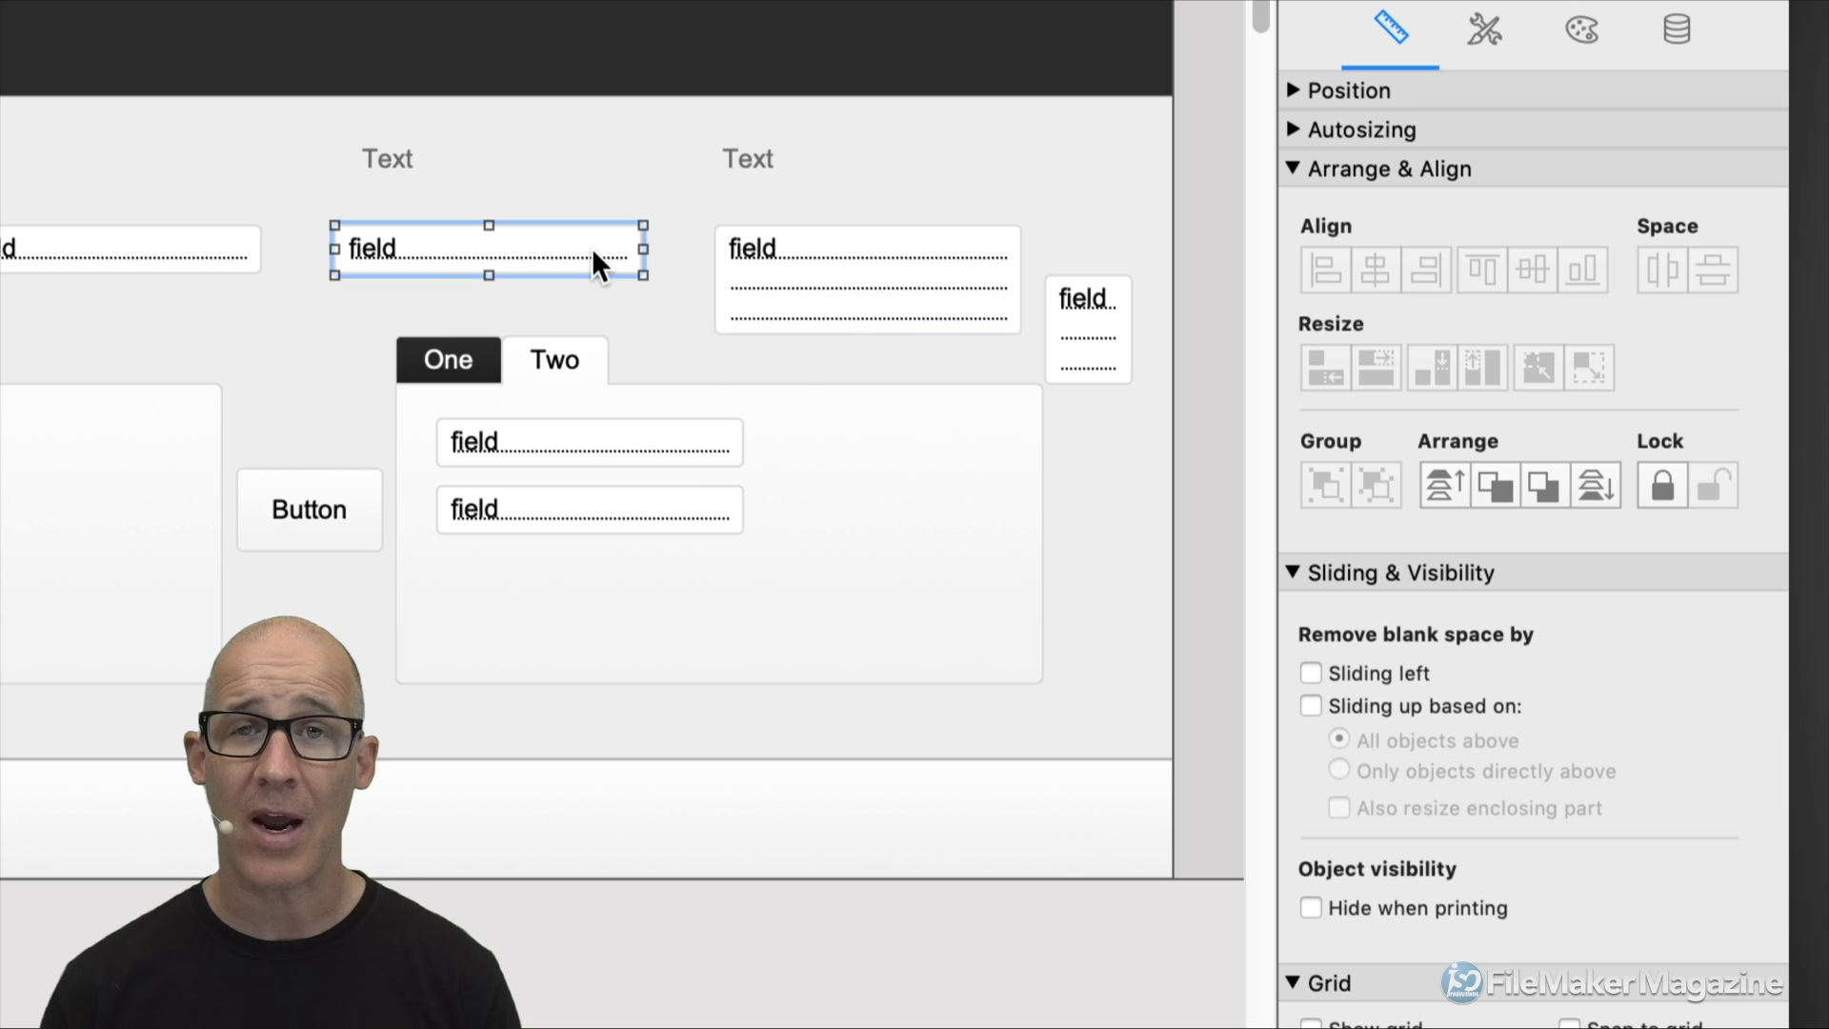
shift+click(839, 281)
shift+click(1067, 315)
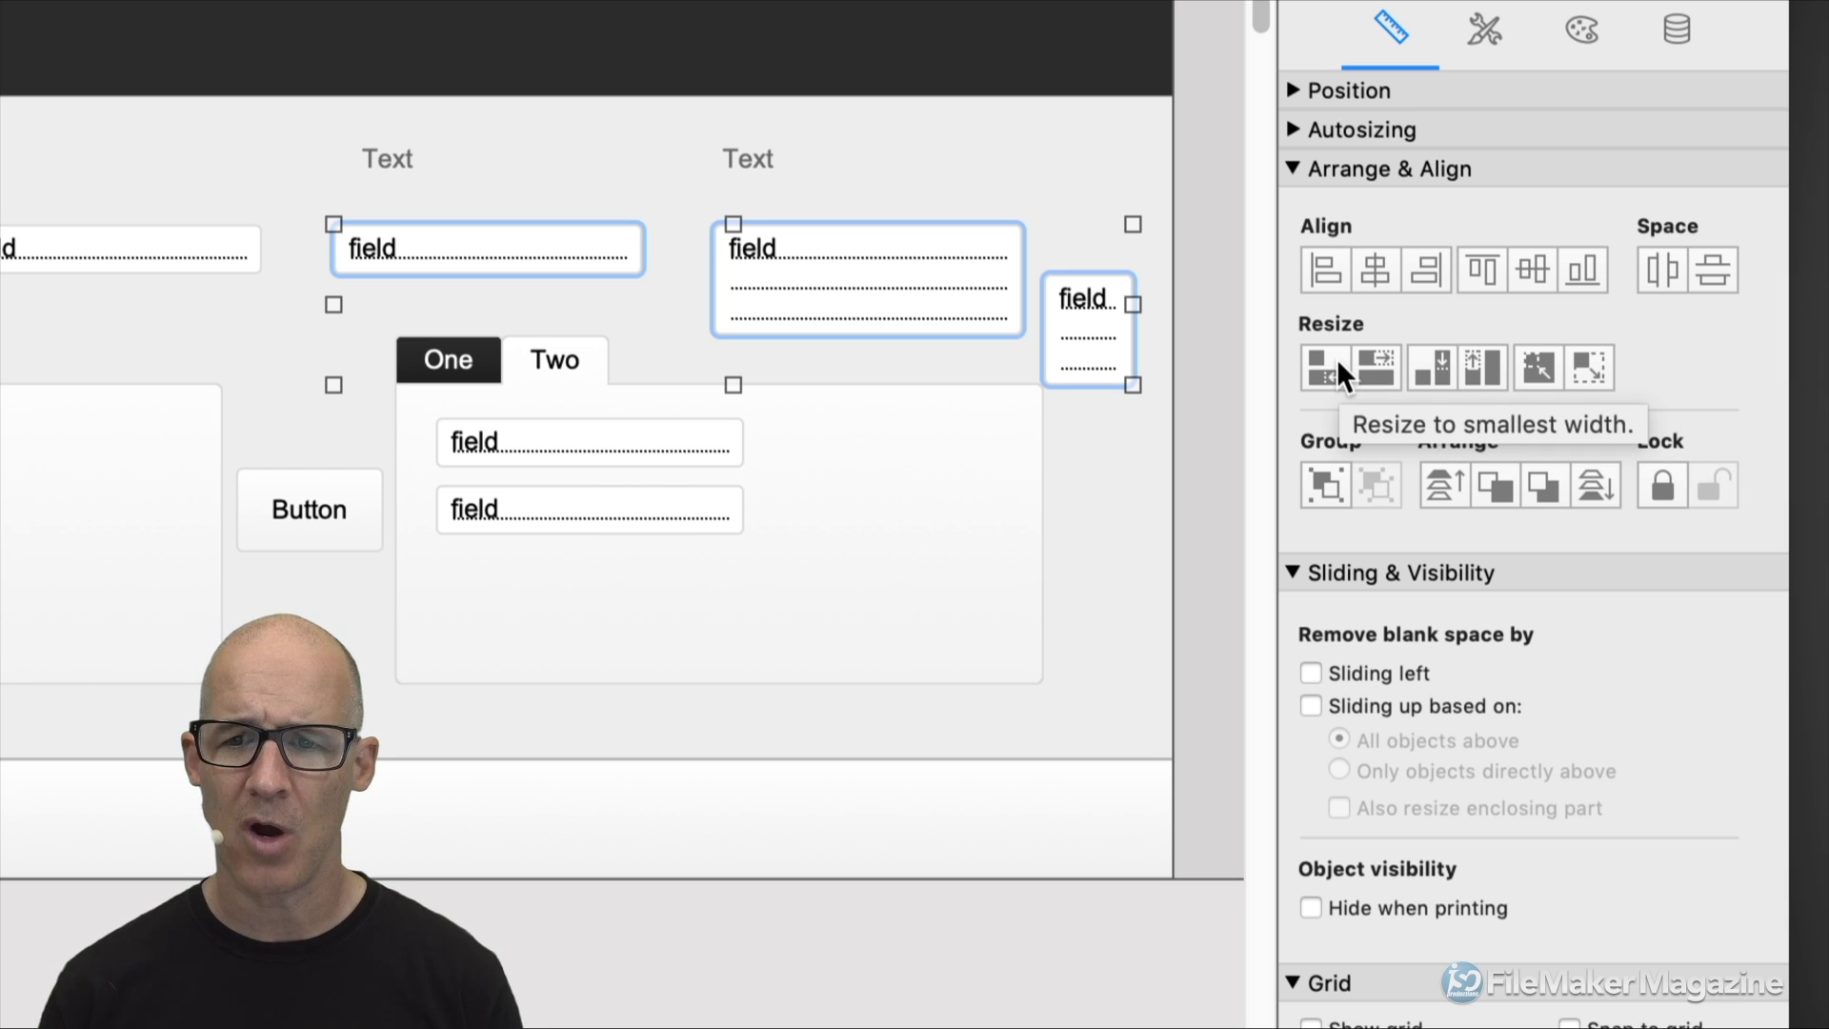
click(1425, 367)
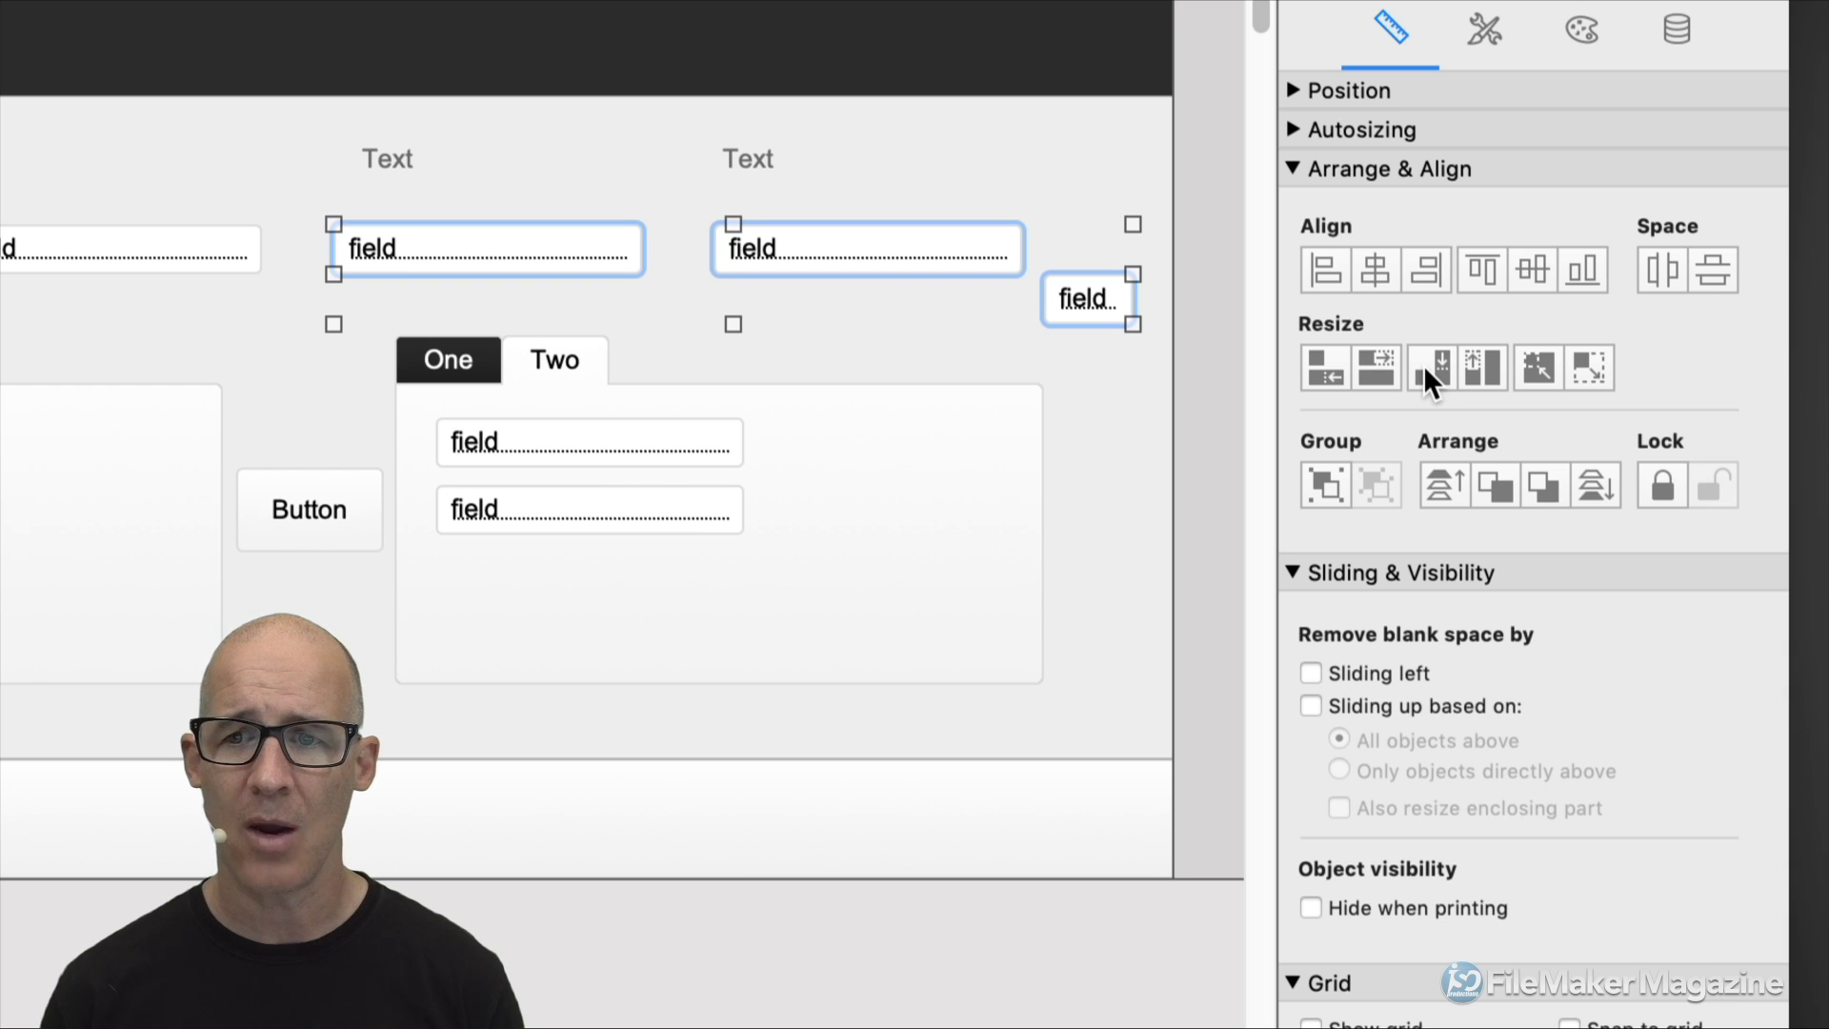
click(1478, 273)
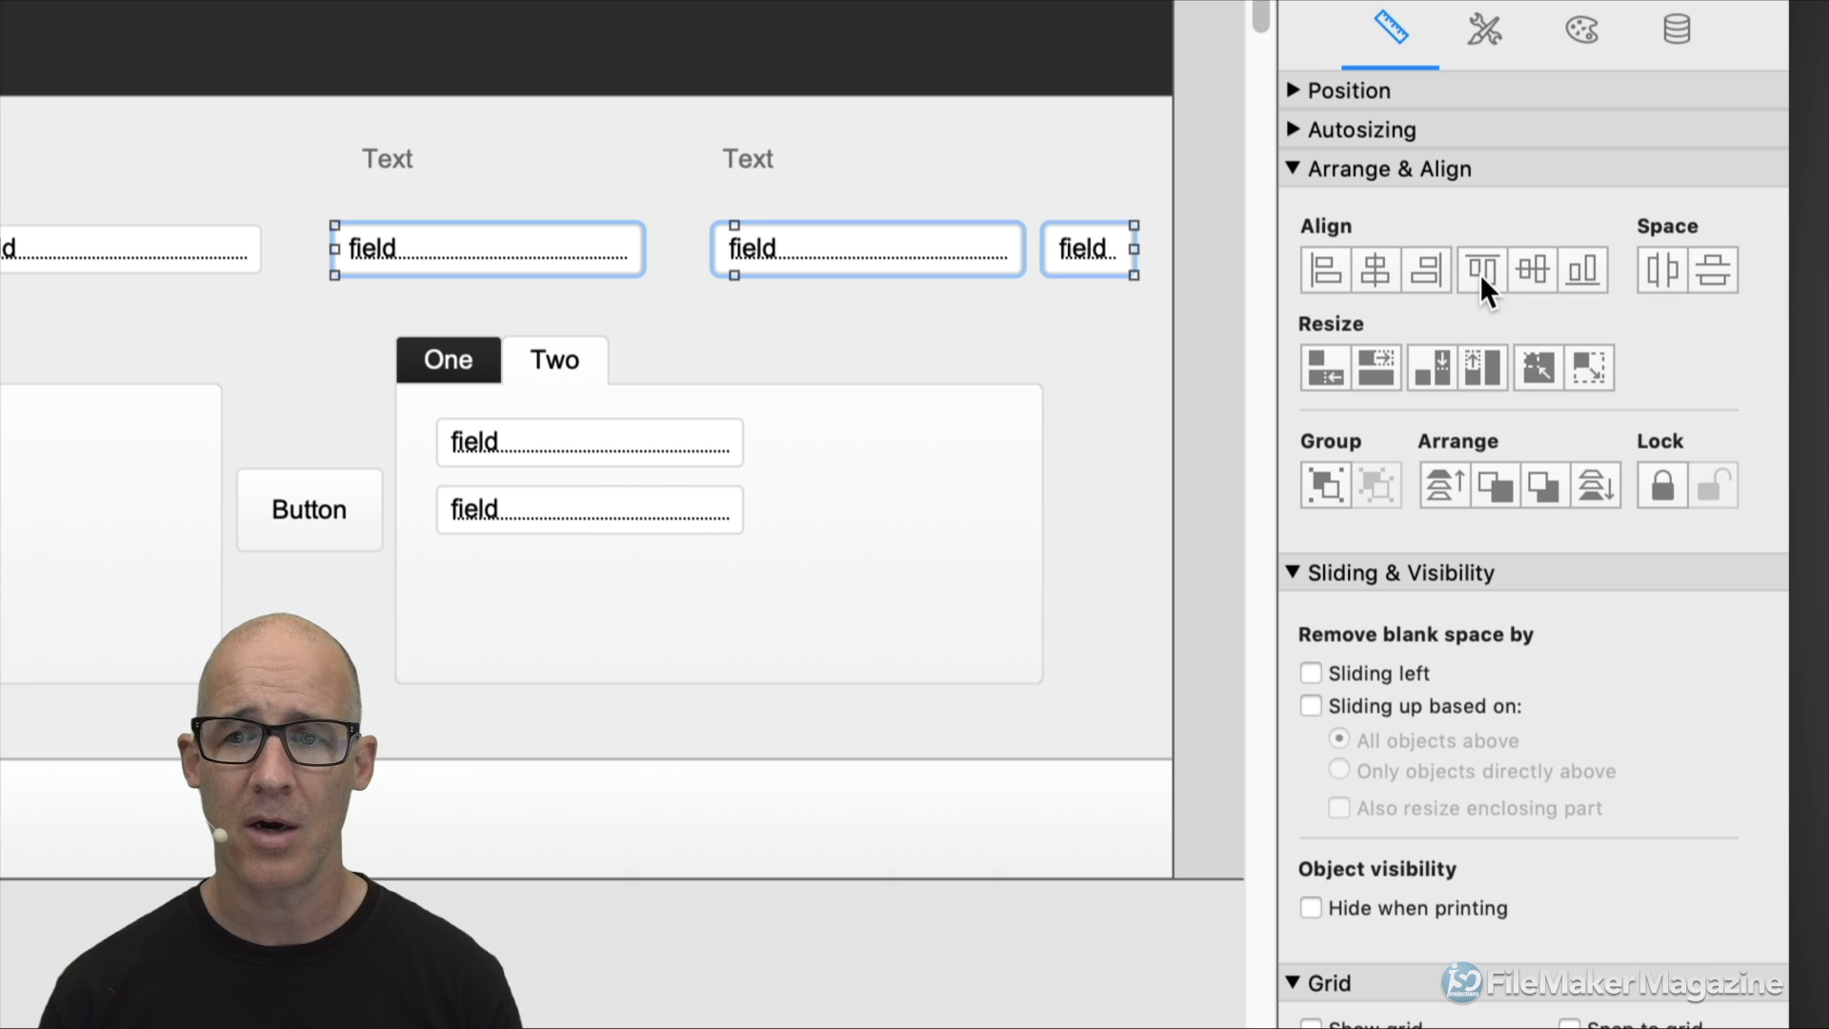
click(1366, 379)
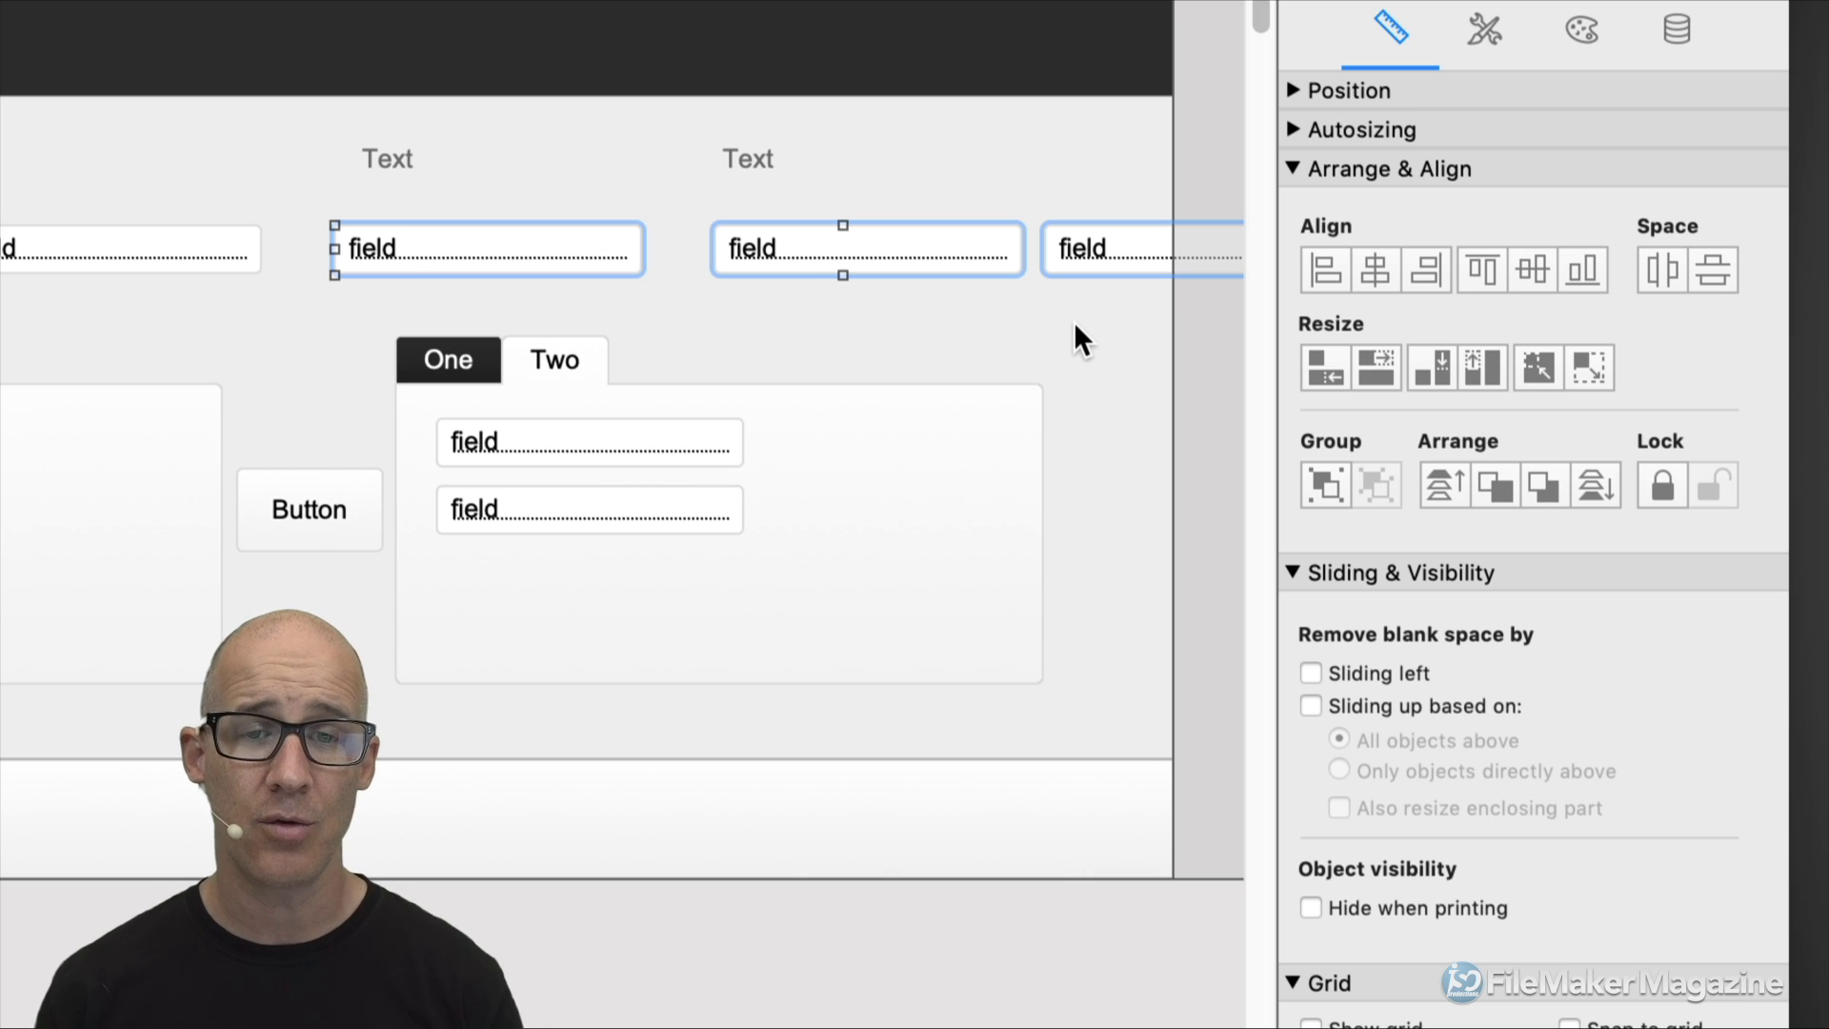
Undo the resizing and top alignment of the three selected fields.
key(super+z)
key(super+z)
key(super+z)
key(super+z)
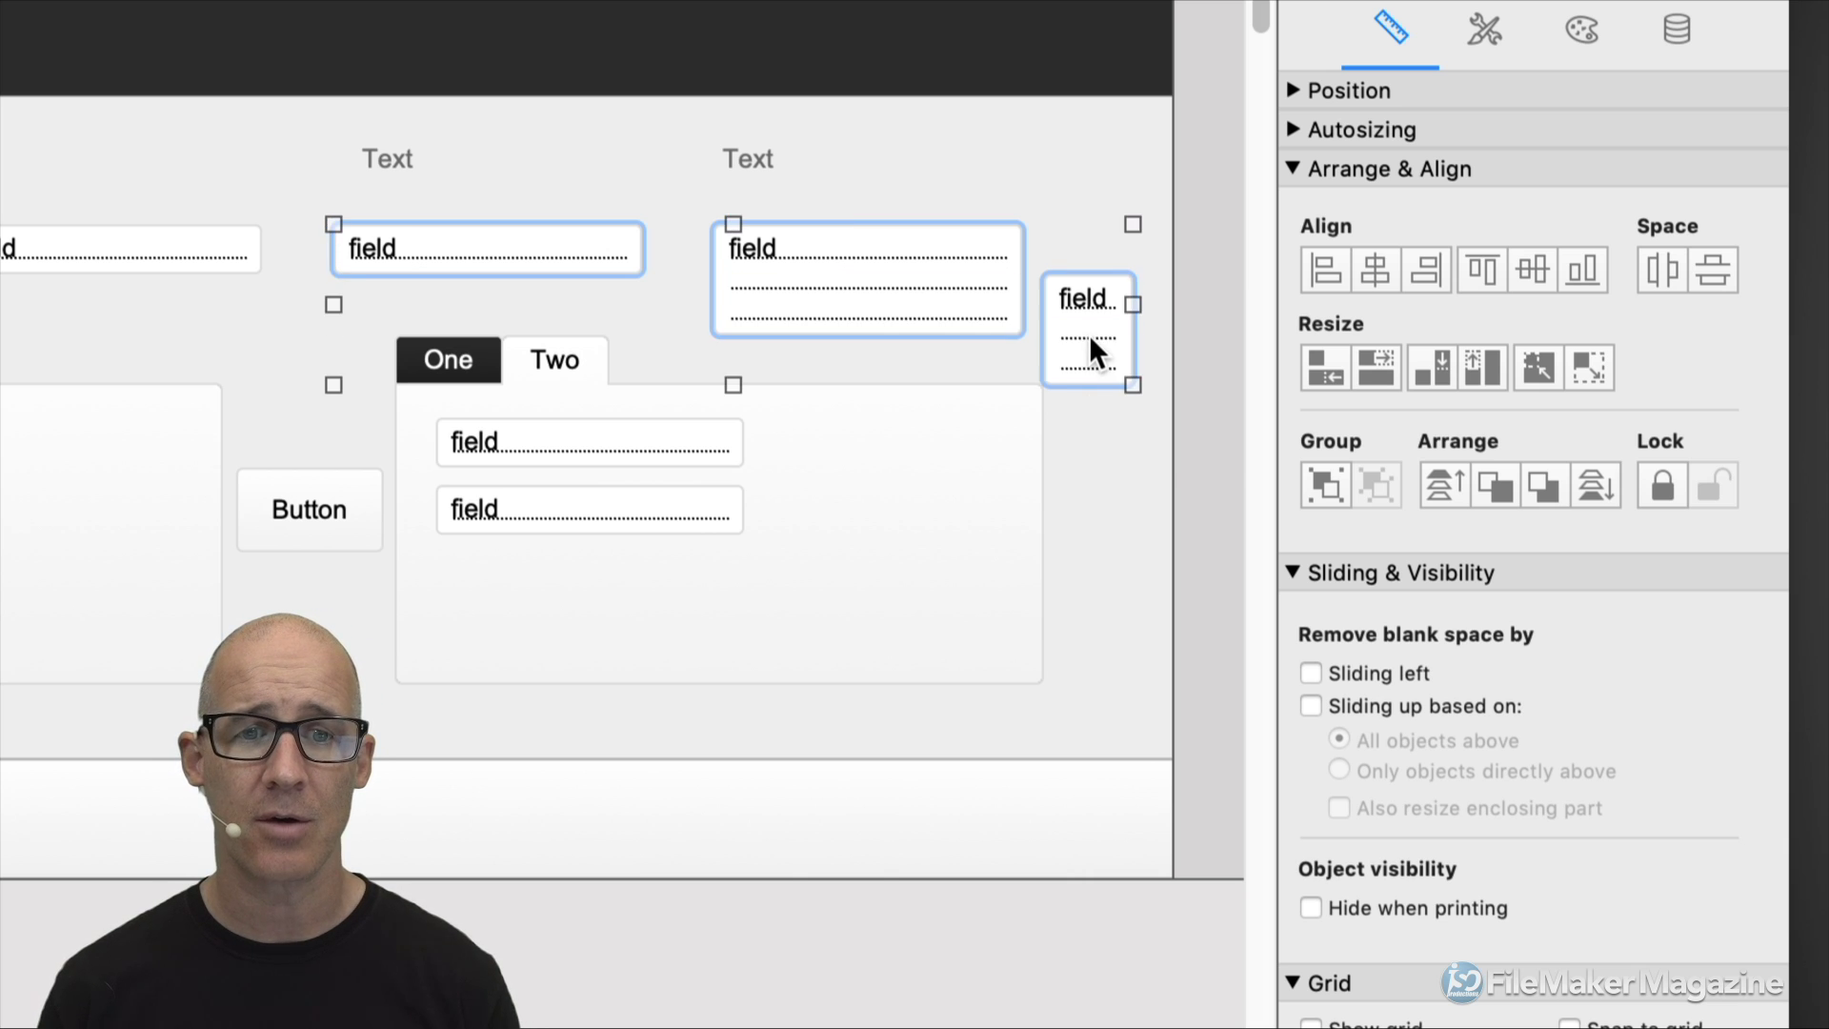
Move the narrow field farther out, then top-align it with the two neighbouring fields and resize all three to largest width and smallest height.
click(1089, 333)
drag(1174, 389, 1123, 335)
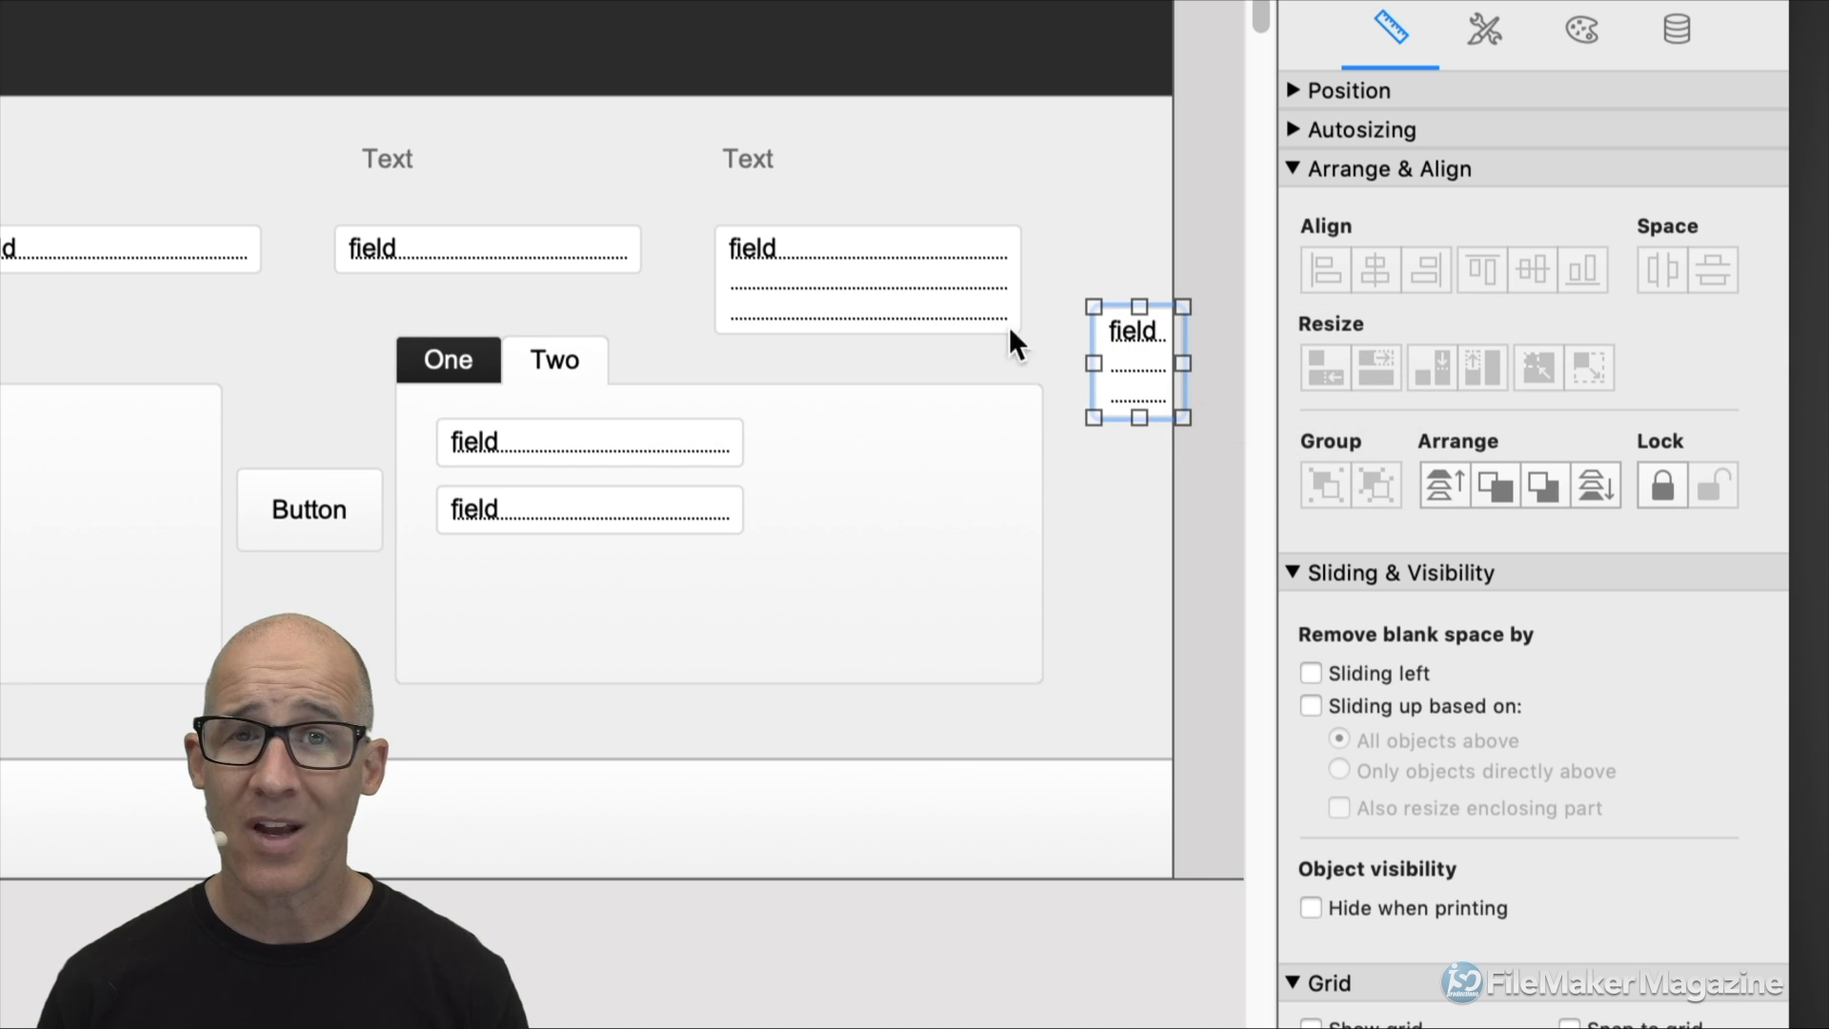
click(625, 249)
shift+click(880, 293)
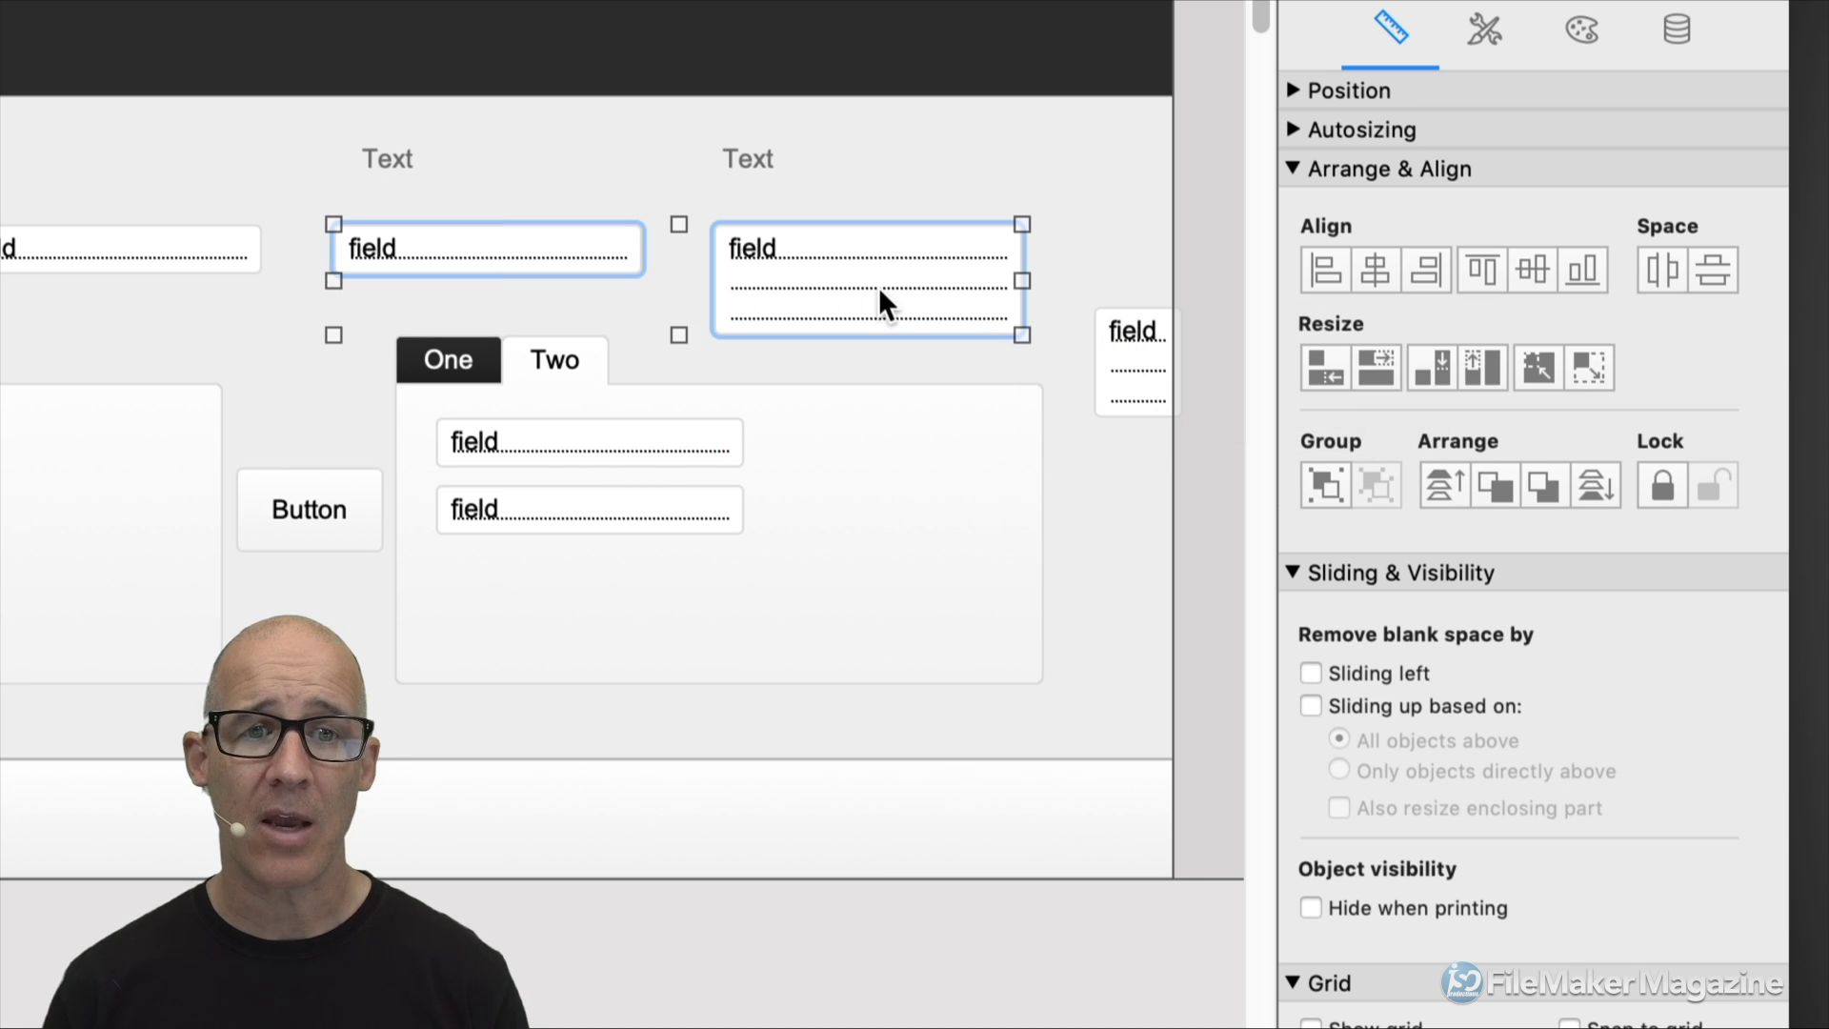
shift+click(1098, 340)
key(super+alt+Up)
key(super+alt+shift+Up)
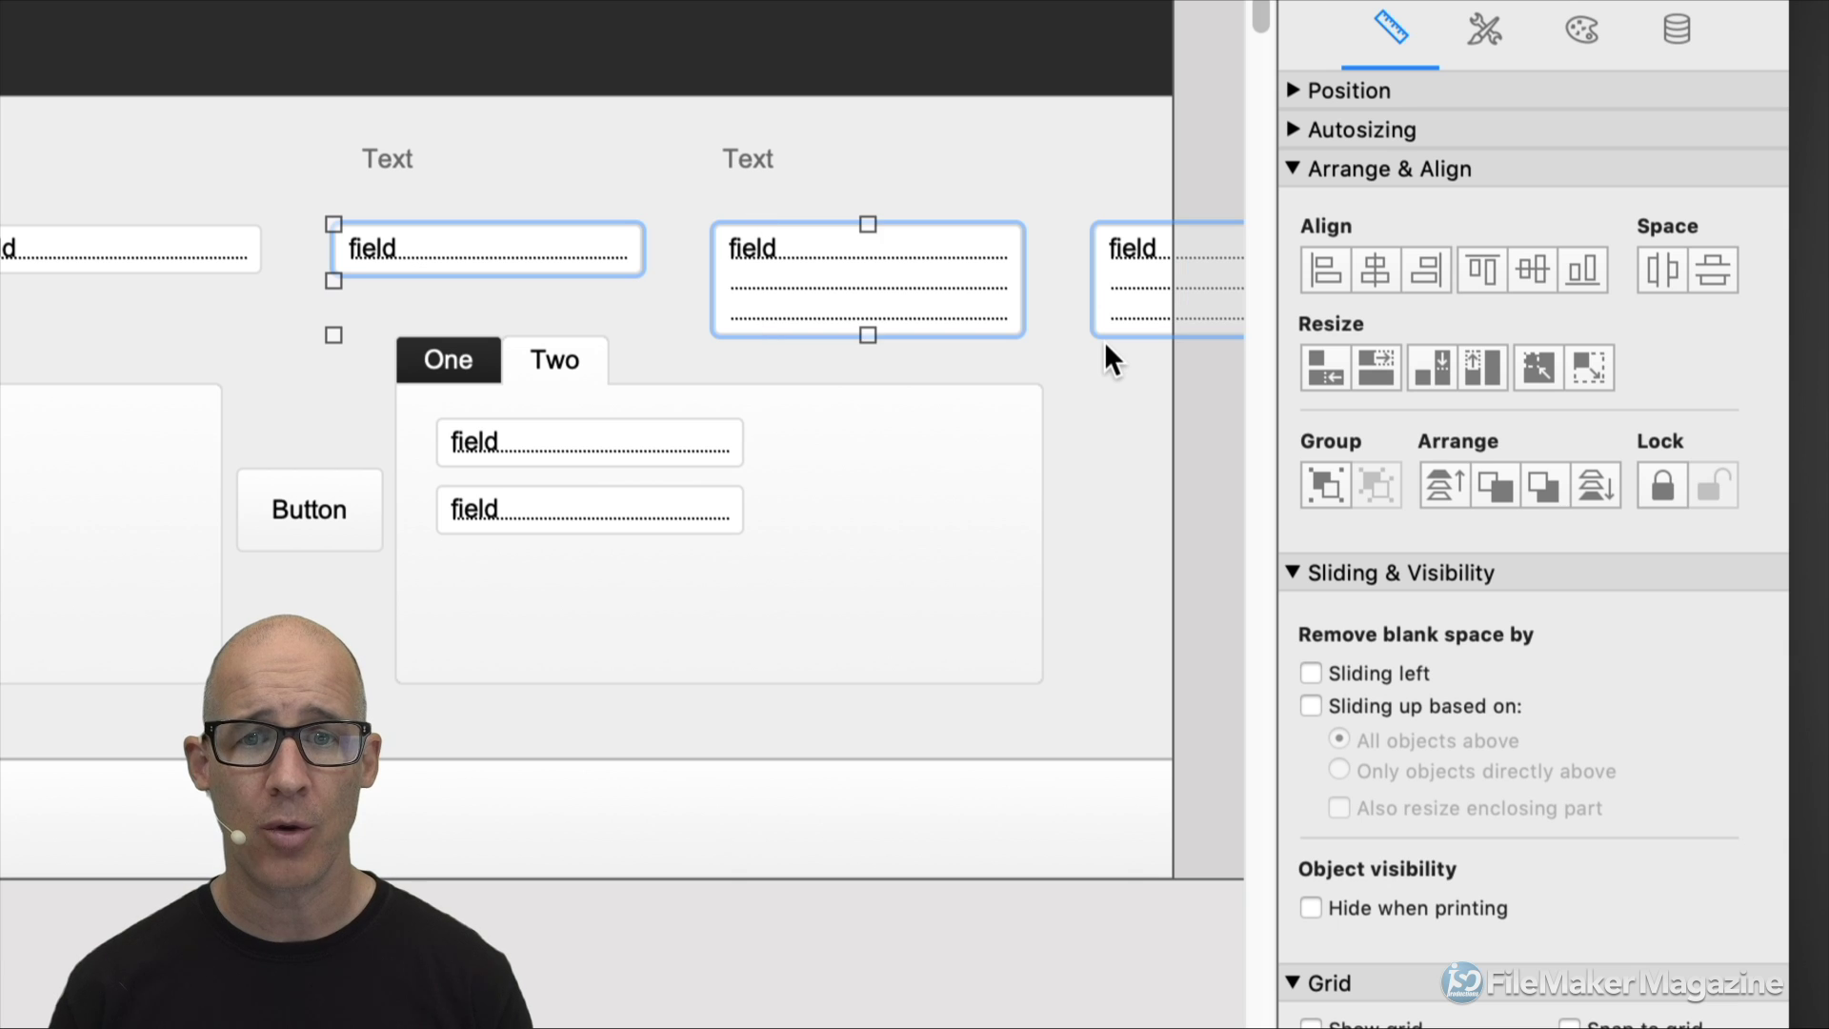
key(super+alt+shift+Up)
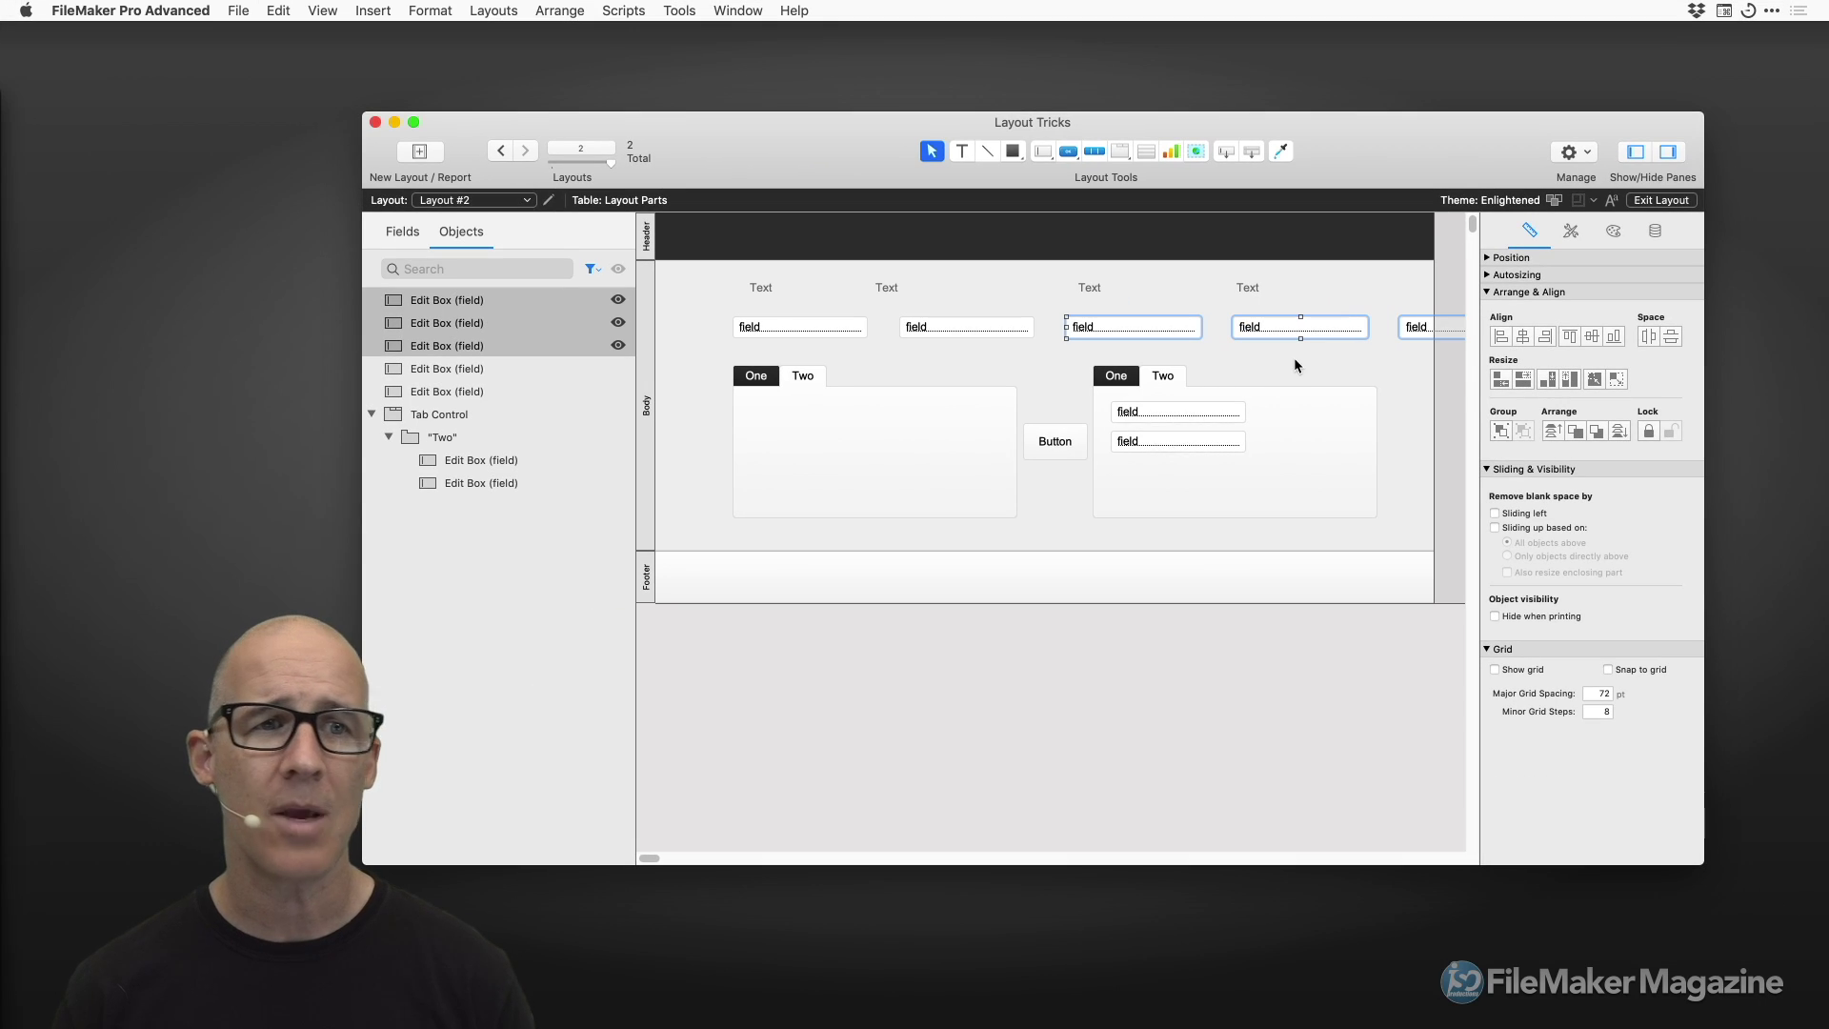
Review the Align and Resize To commands and the keyboard shortcuts assigned to them.
click(561, 11)
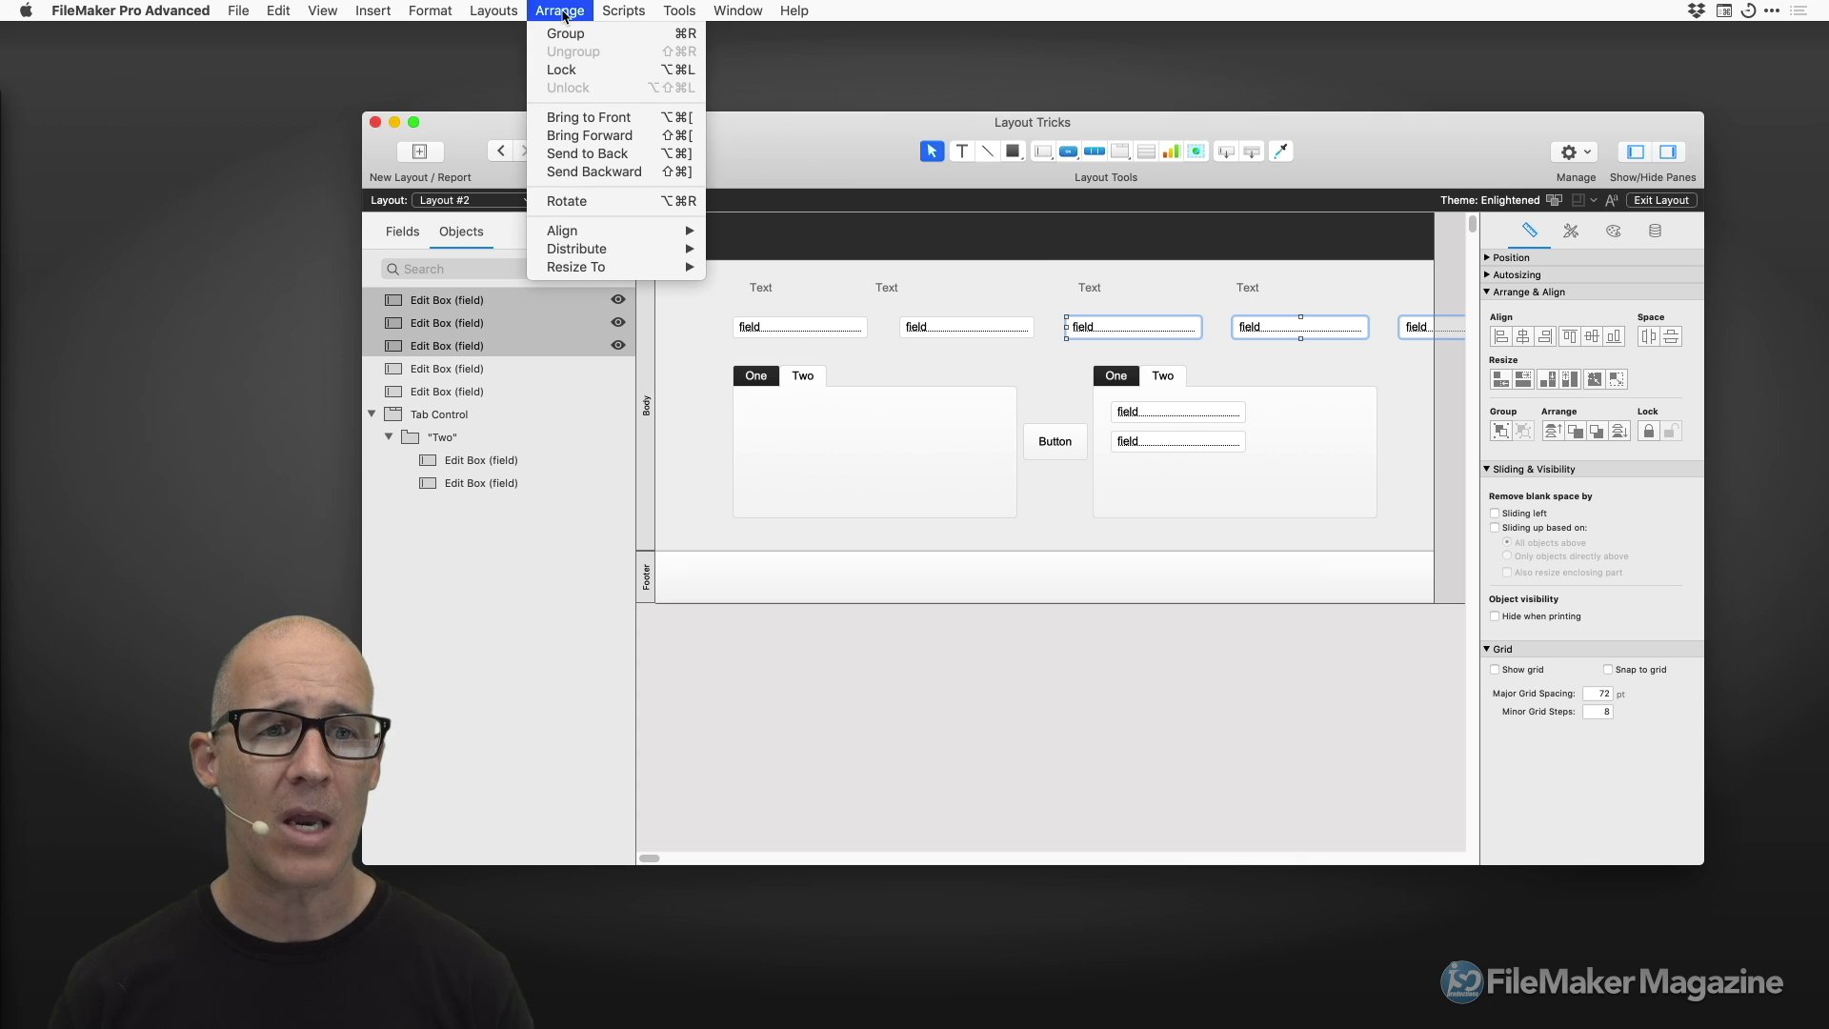
mouse_move(597, 235)
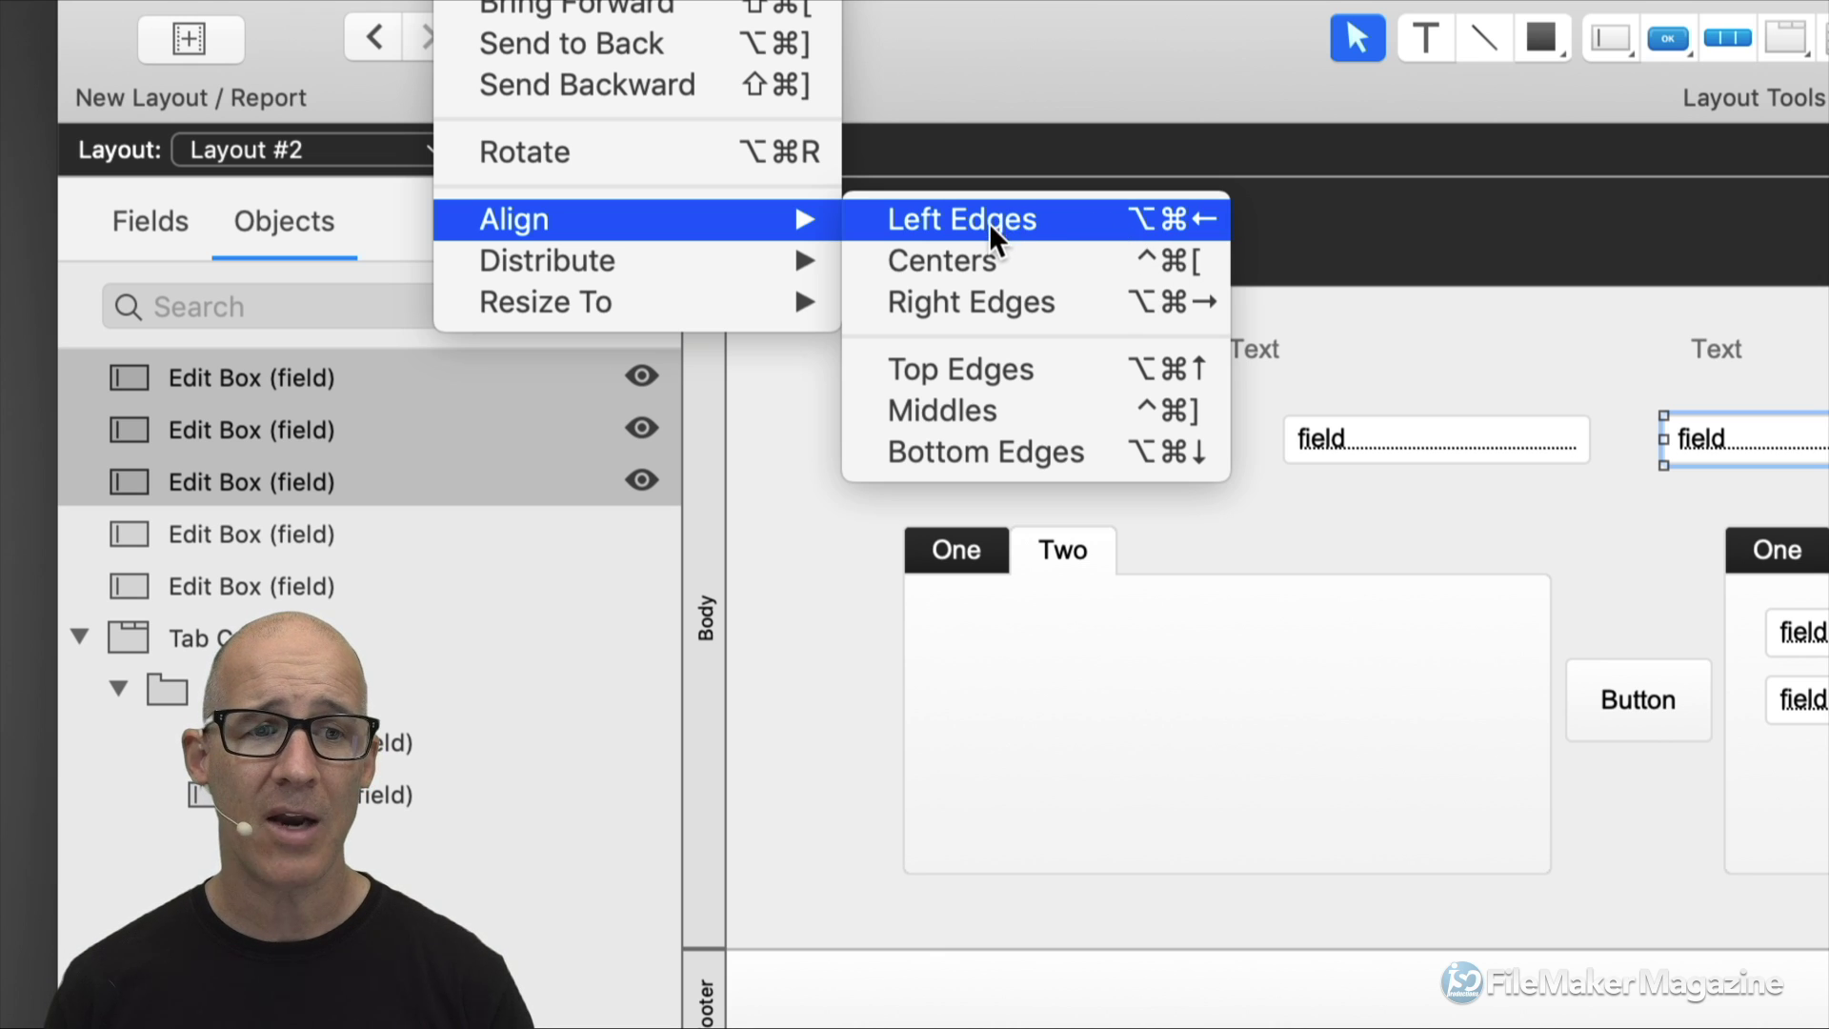
mouse_move(773, 296)
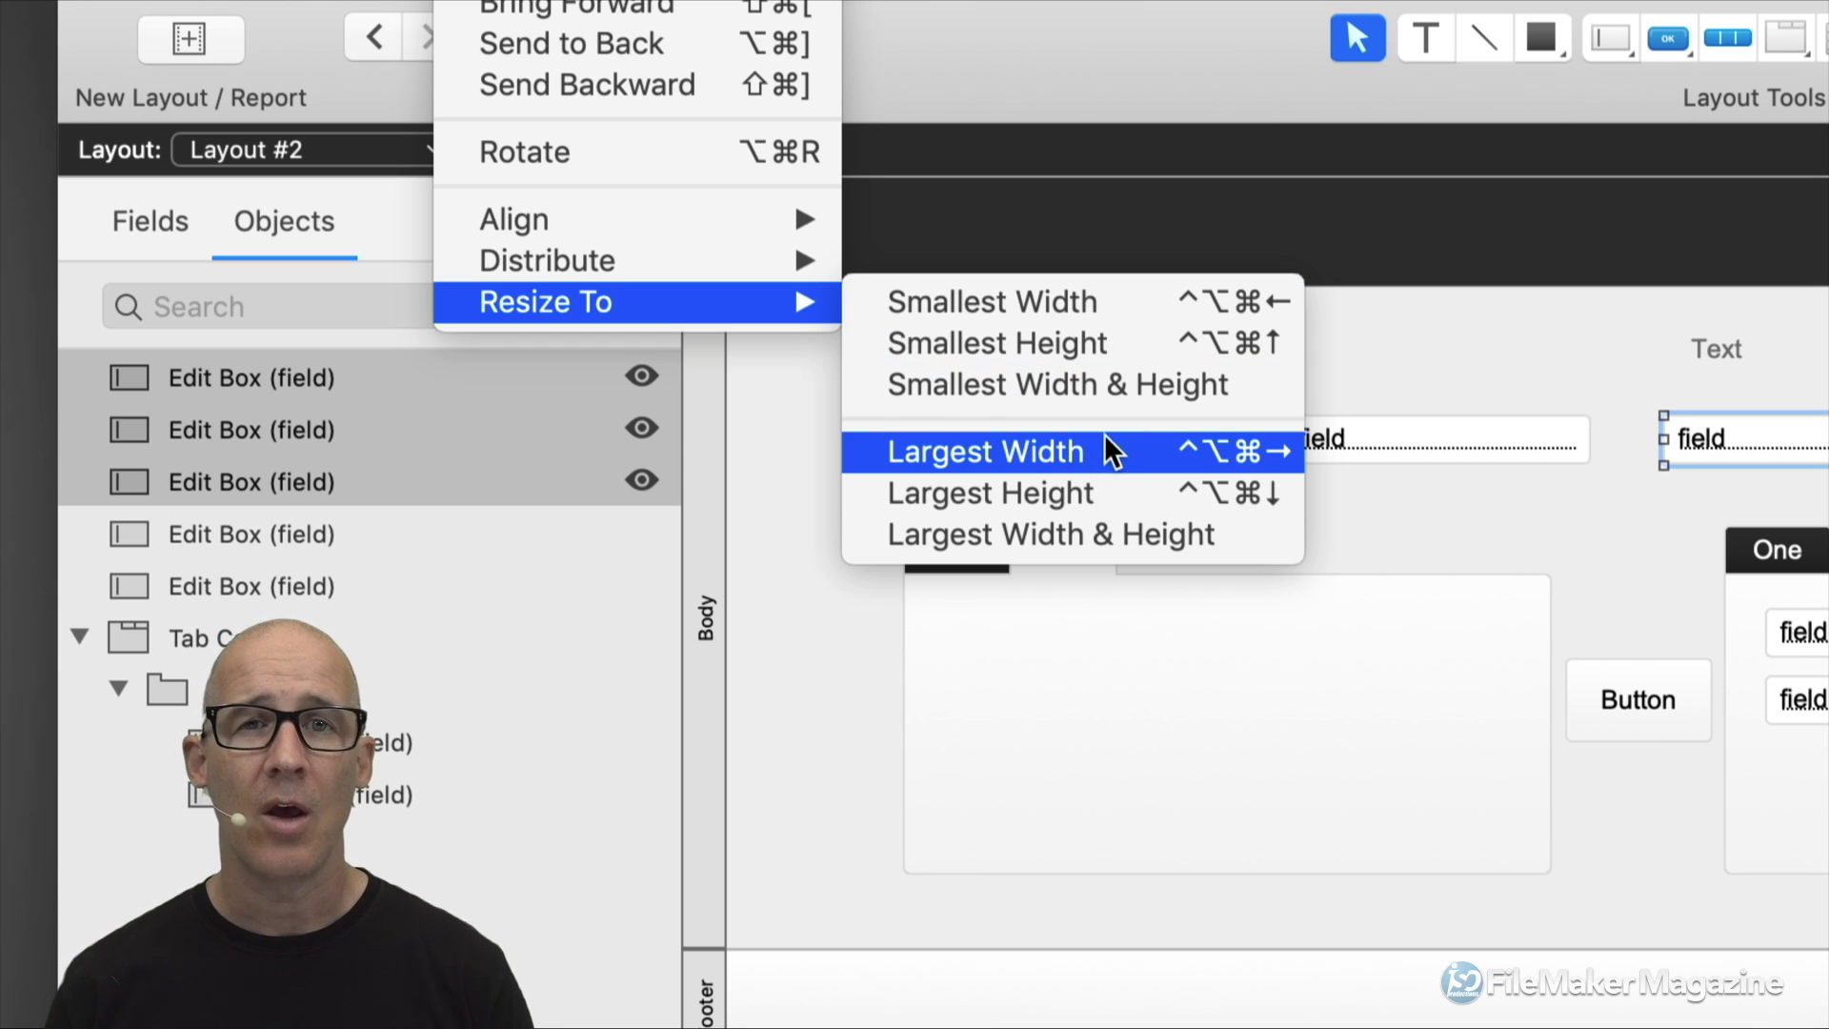
click(1352, 373)
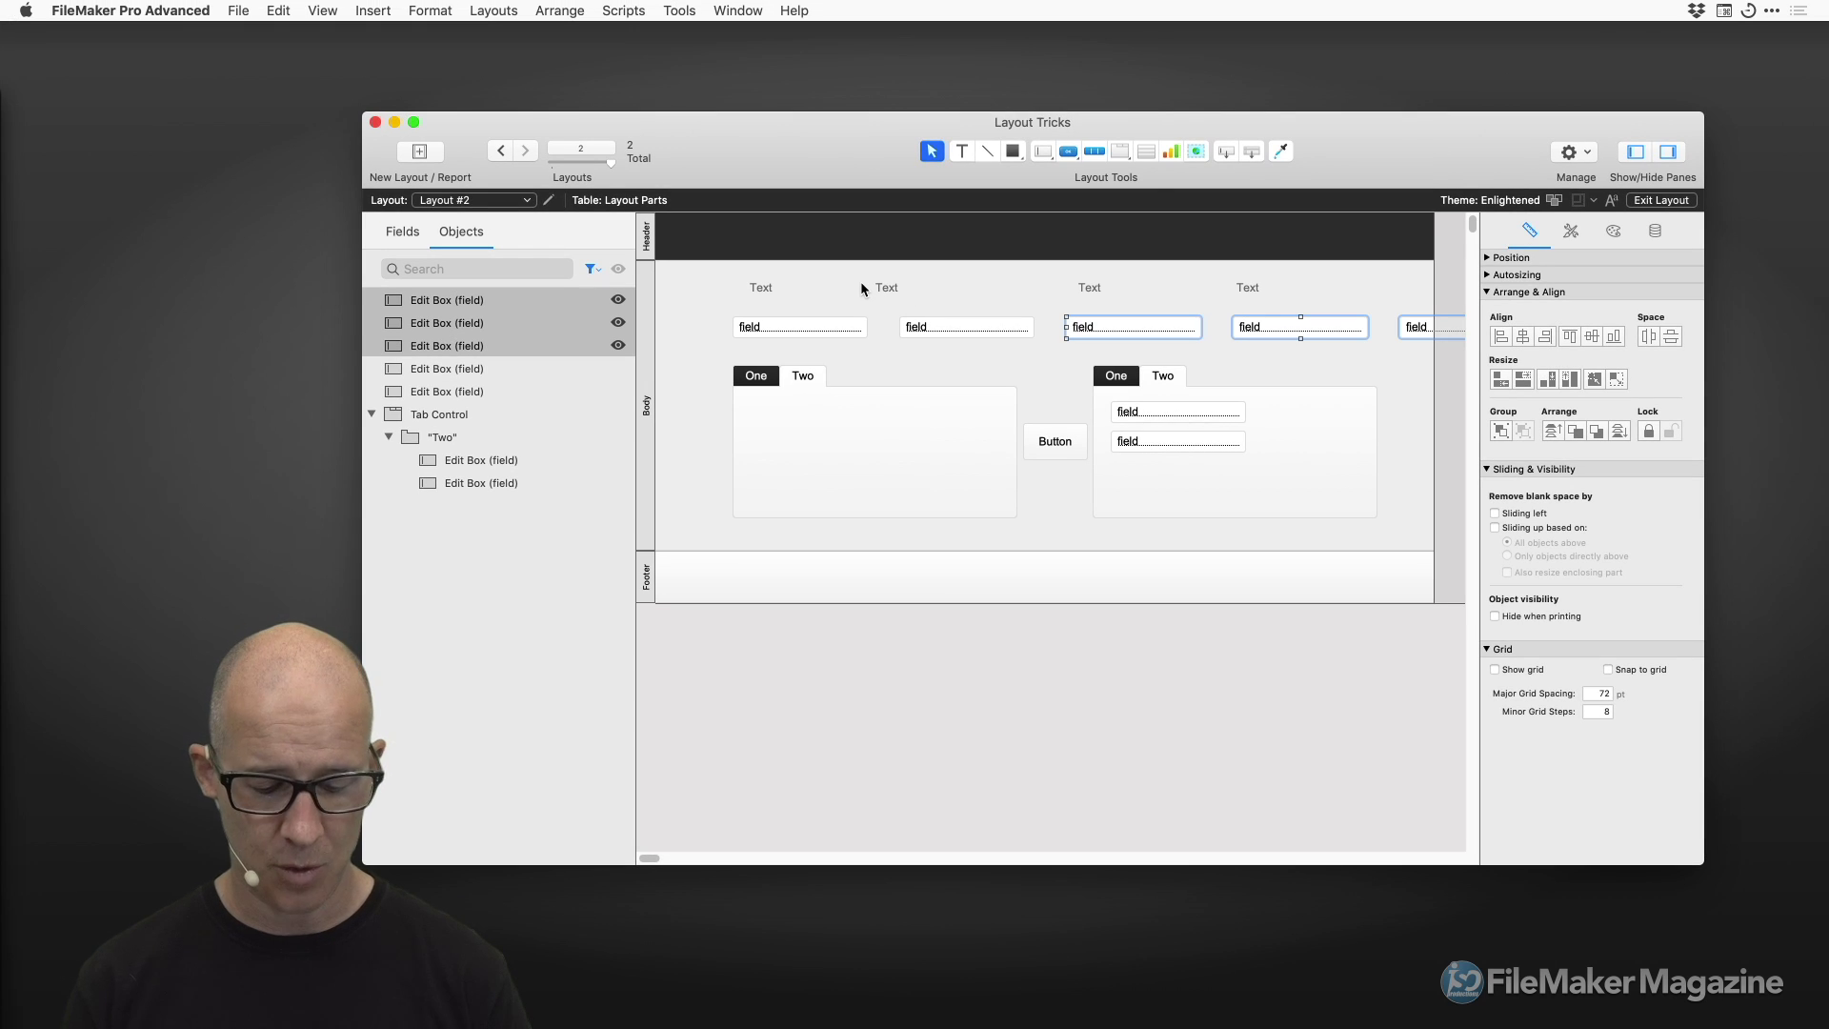
Search for and open System Preferences, and move its window higher on the screen.
key(super+space)
text(sys)
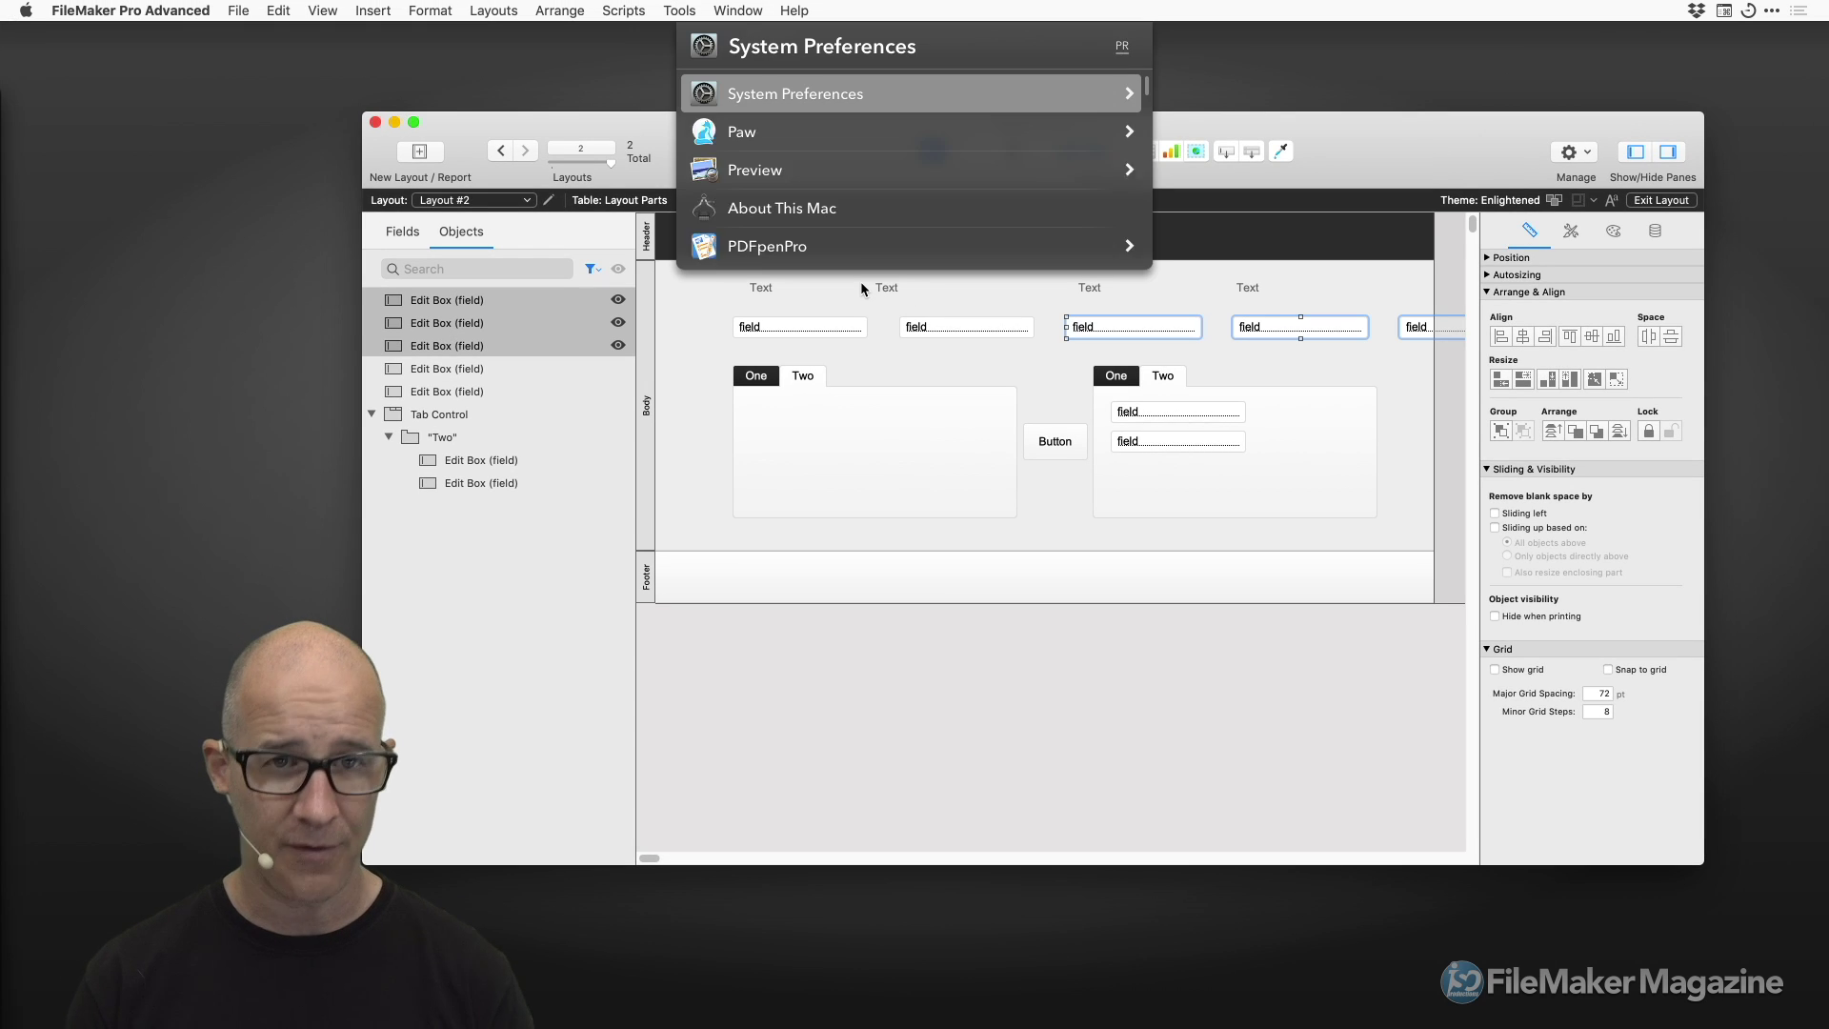
key(Return)
drag(1076, 263, 1032, 82)
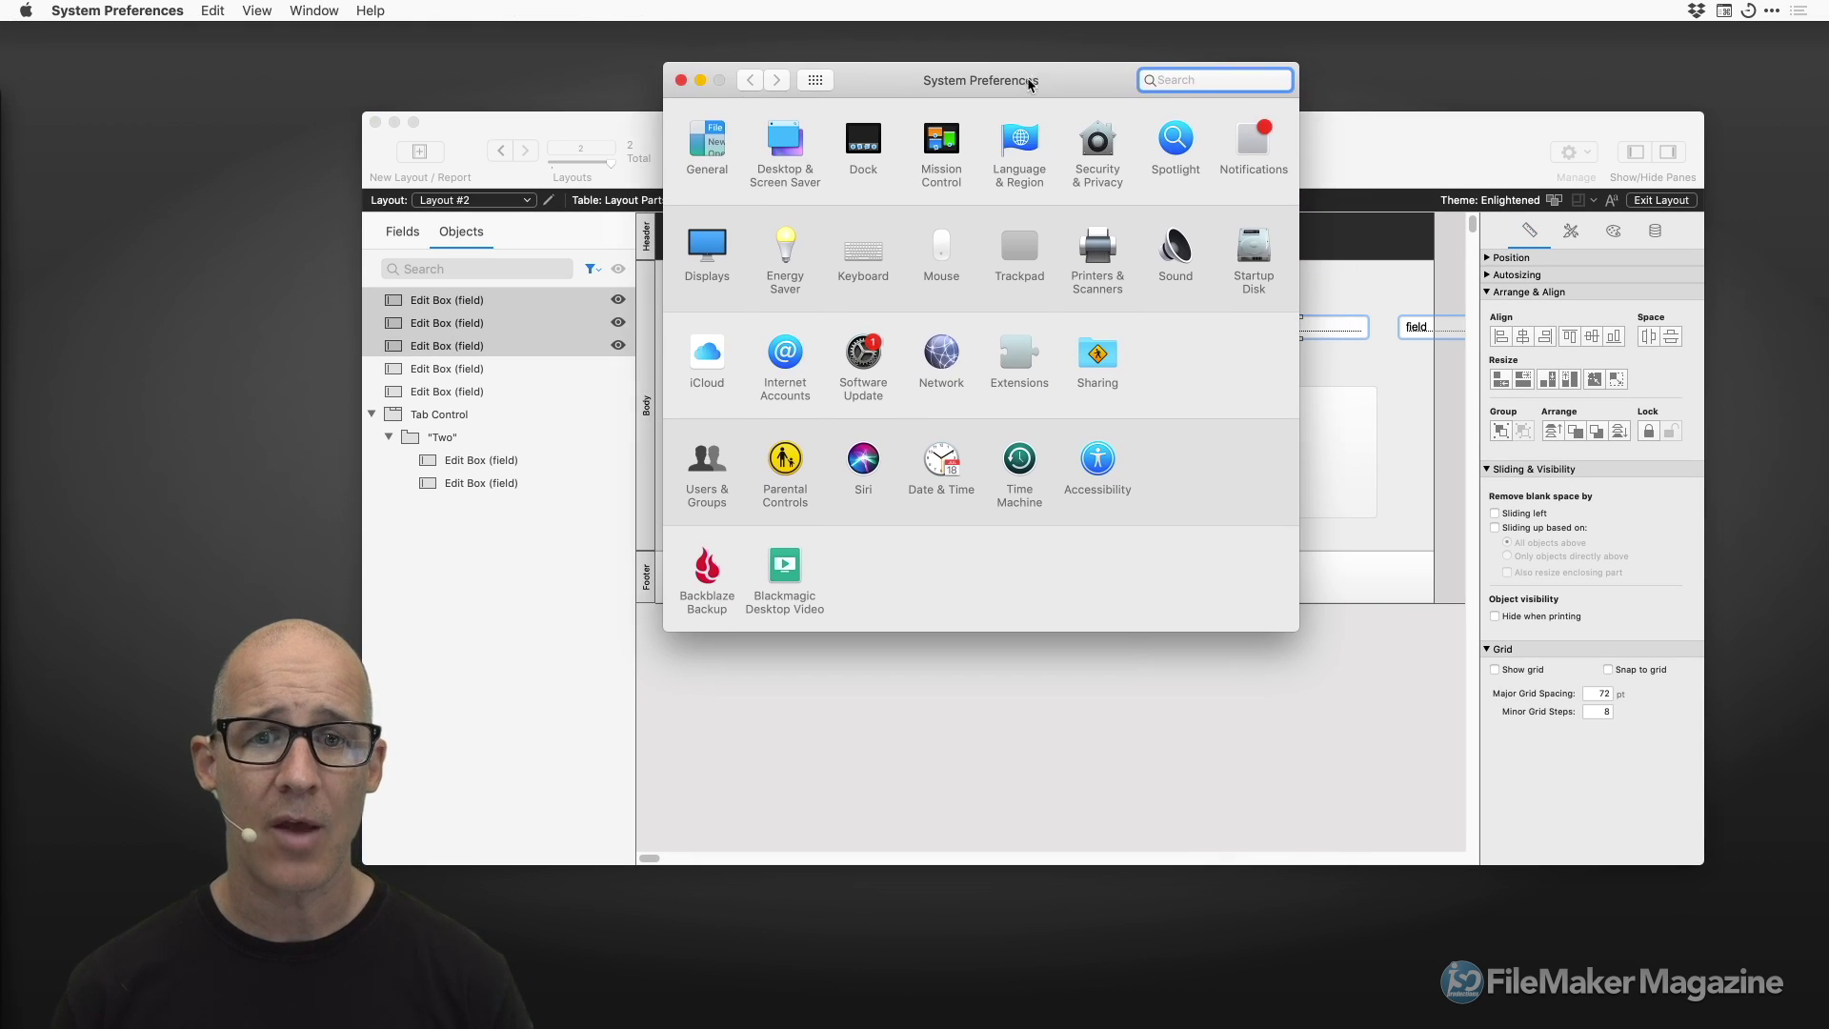
Open the Keyboard preferences' App Shortcuts and select the FileMaker Pro 18 Advanced.app entry to examine its custom shortcuts.
click(871, 257)
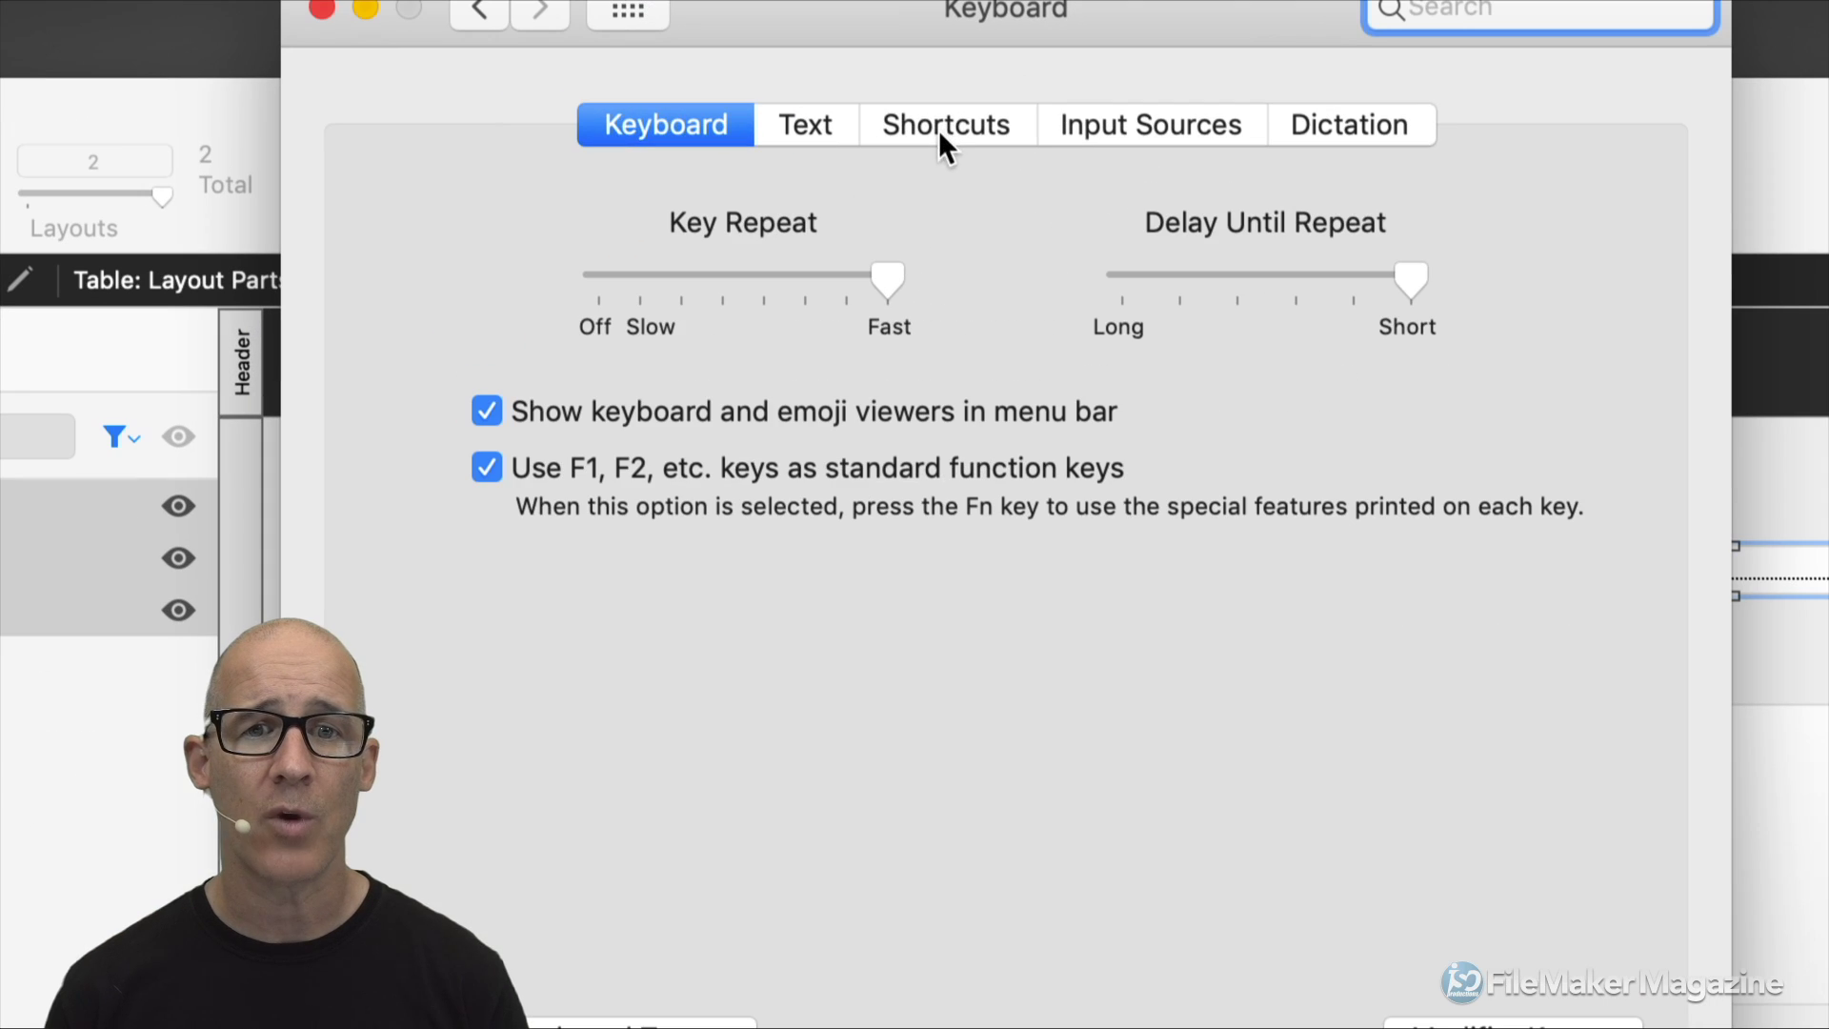
click(958, 132)
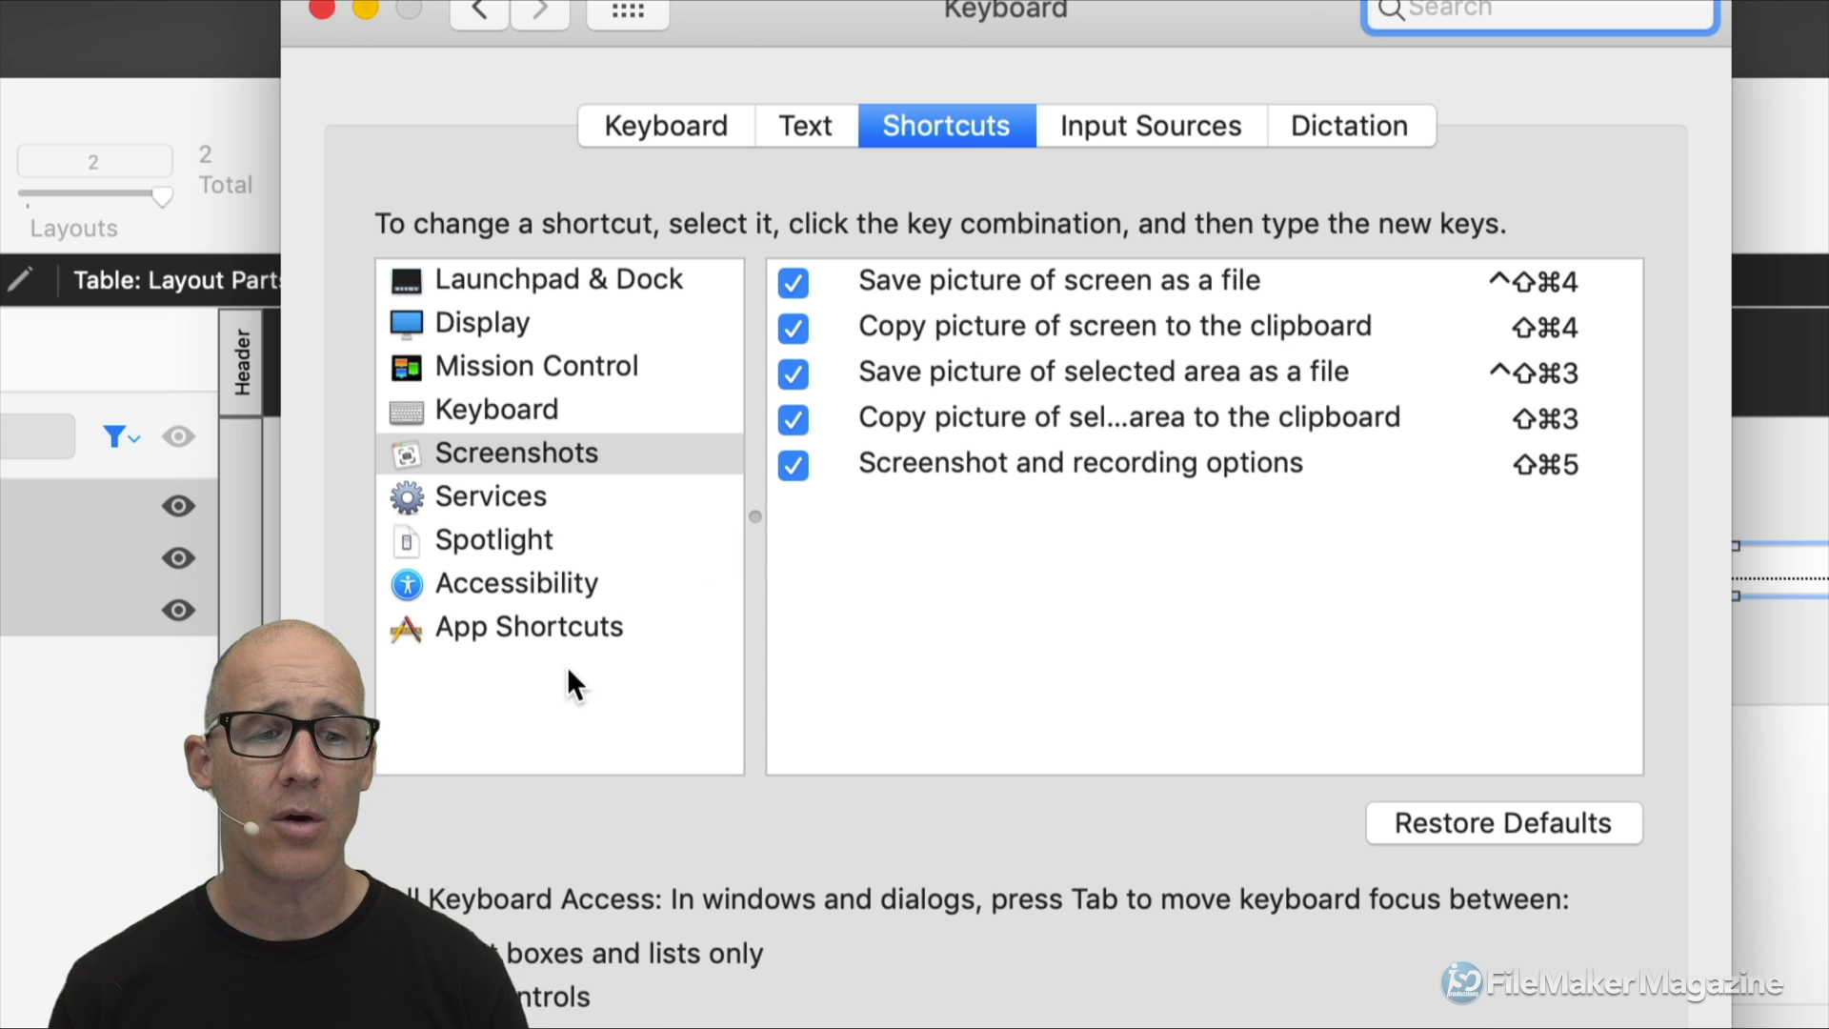
click(580, 629)
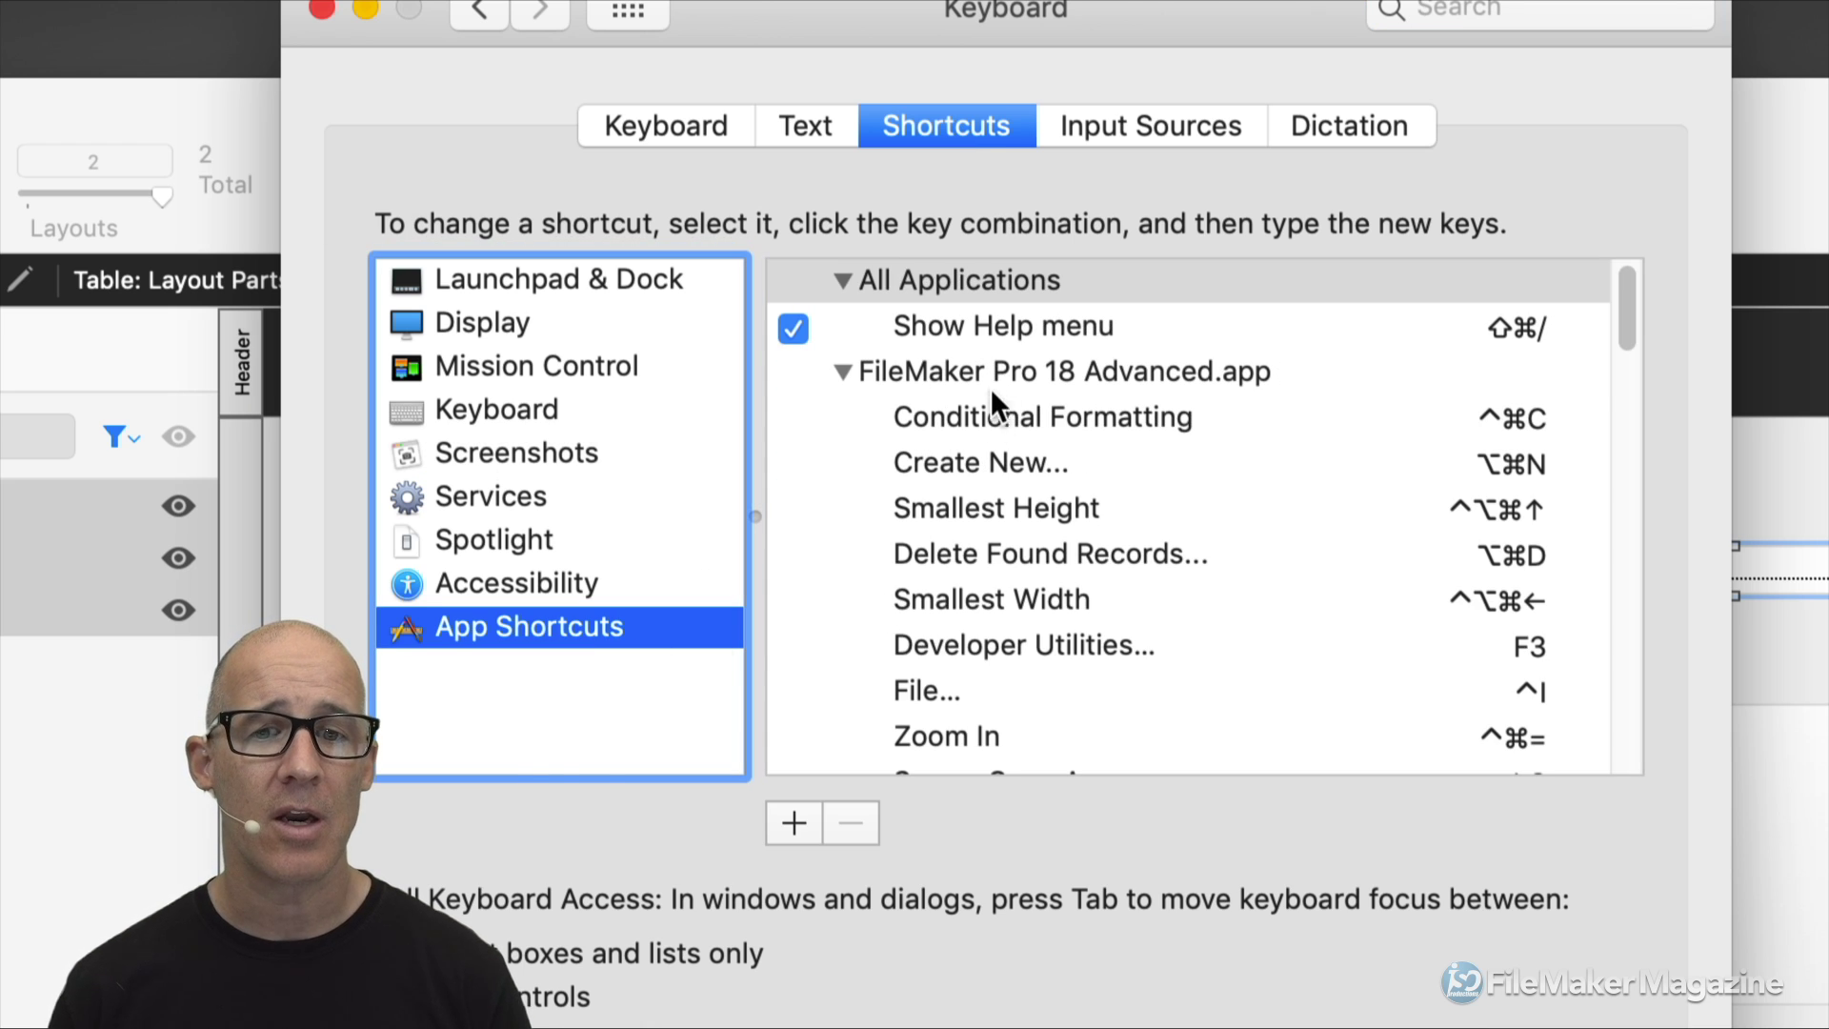
click(990, 376)
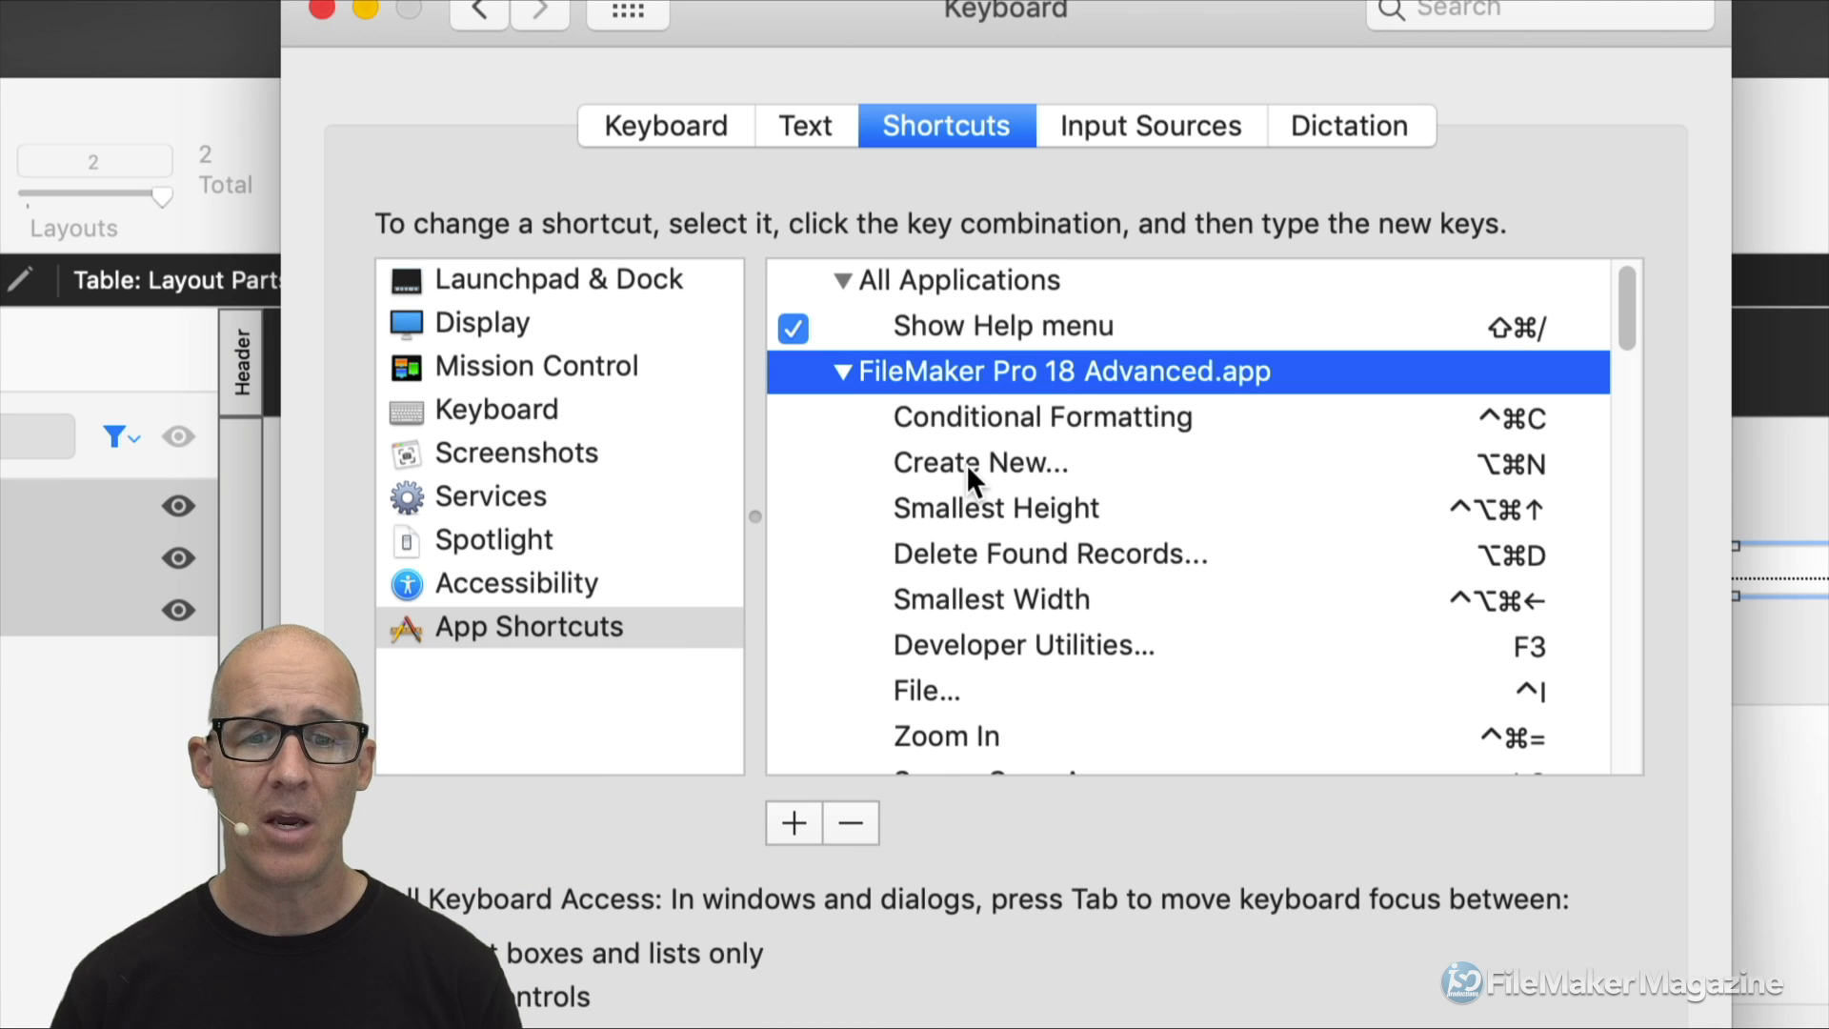
Check the Smallest Height entry, close the Keyboard preferences, and review the shortcuts of the Align and Resize To commands.
click(1002, 512)
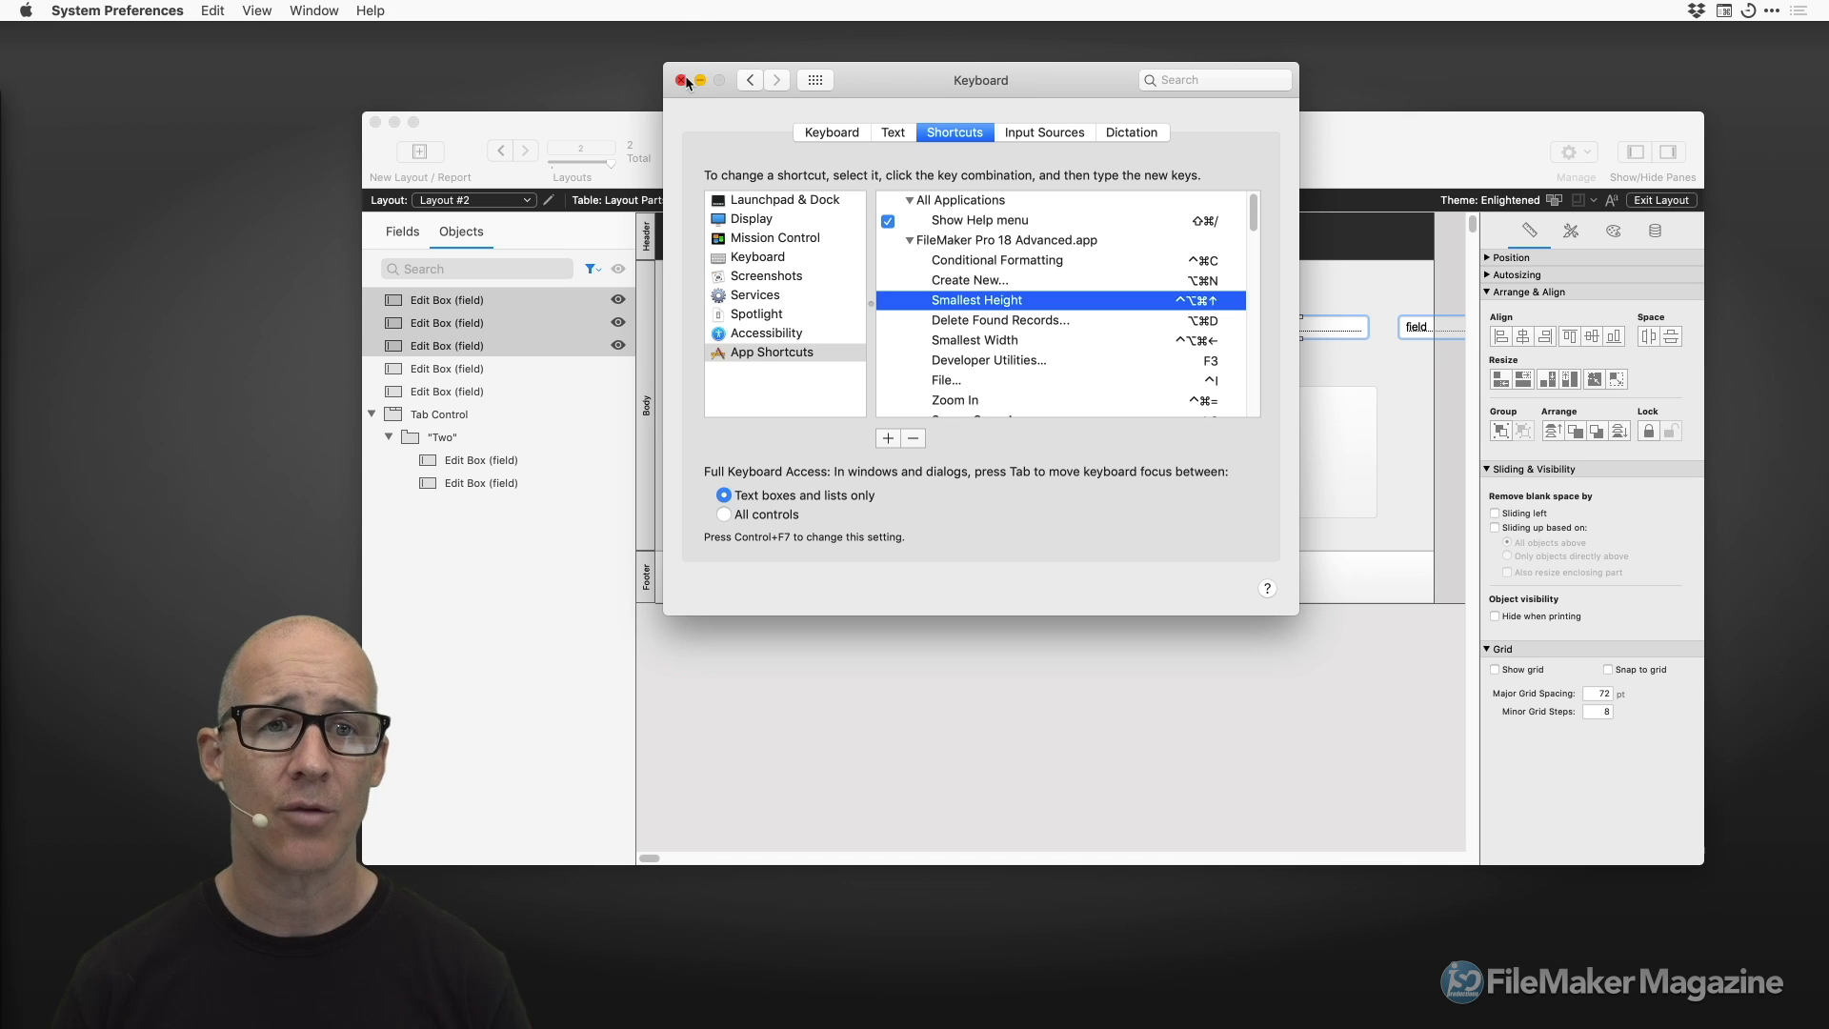
click(322, 8)
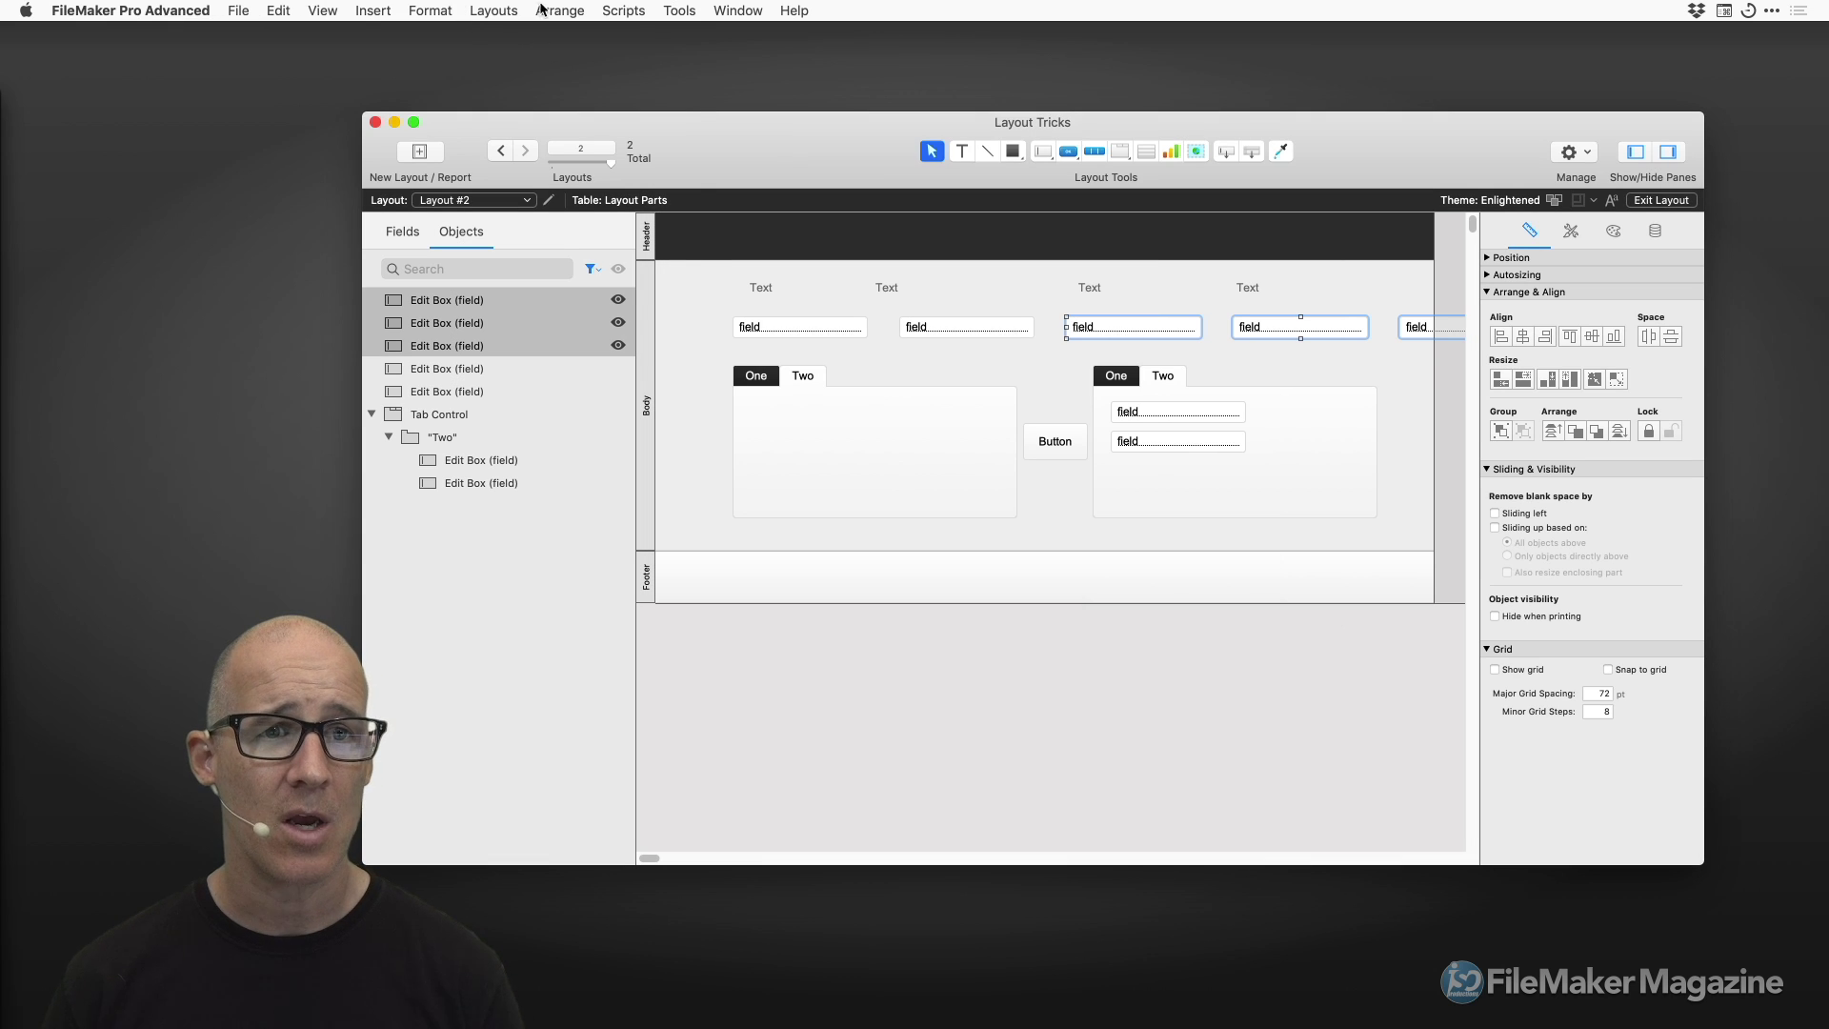
click(568, 10)
mouse_move(627, 231)
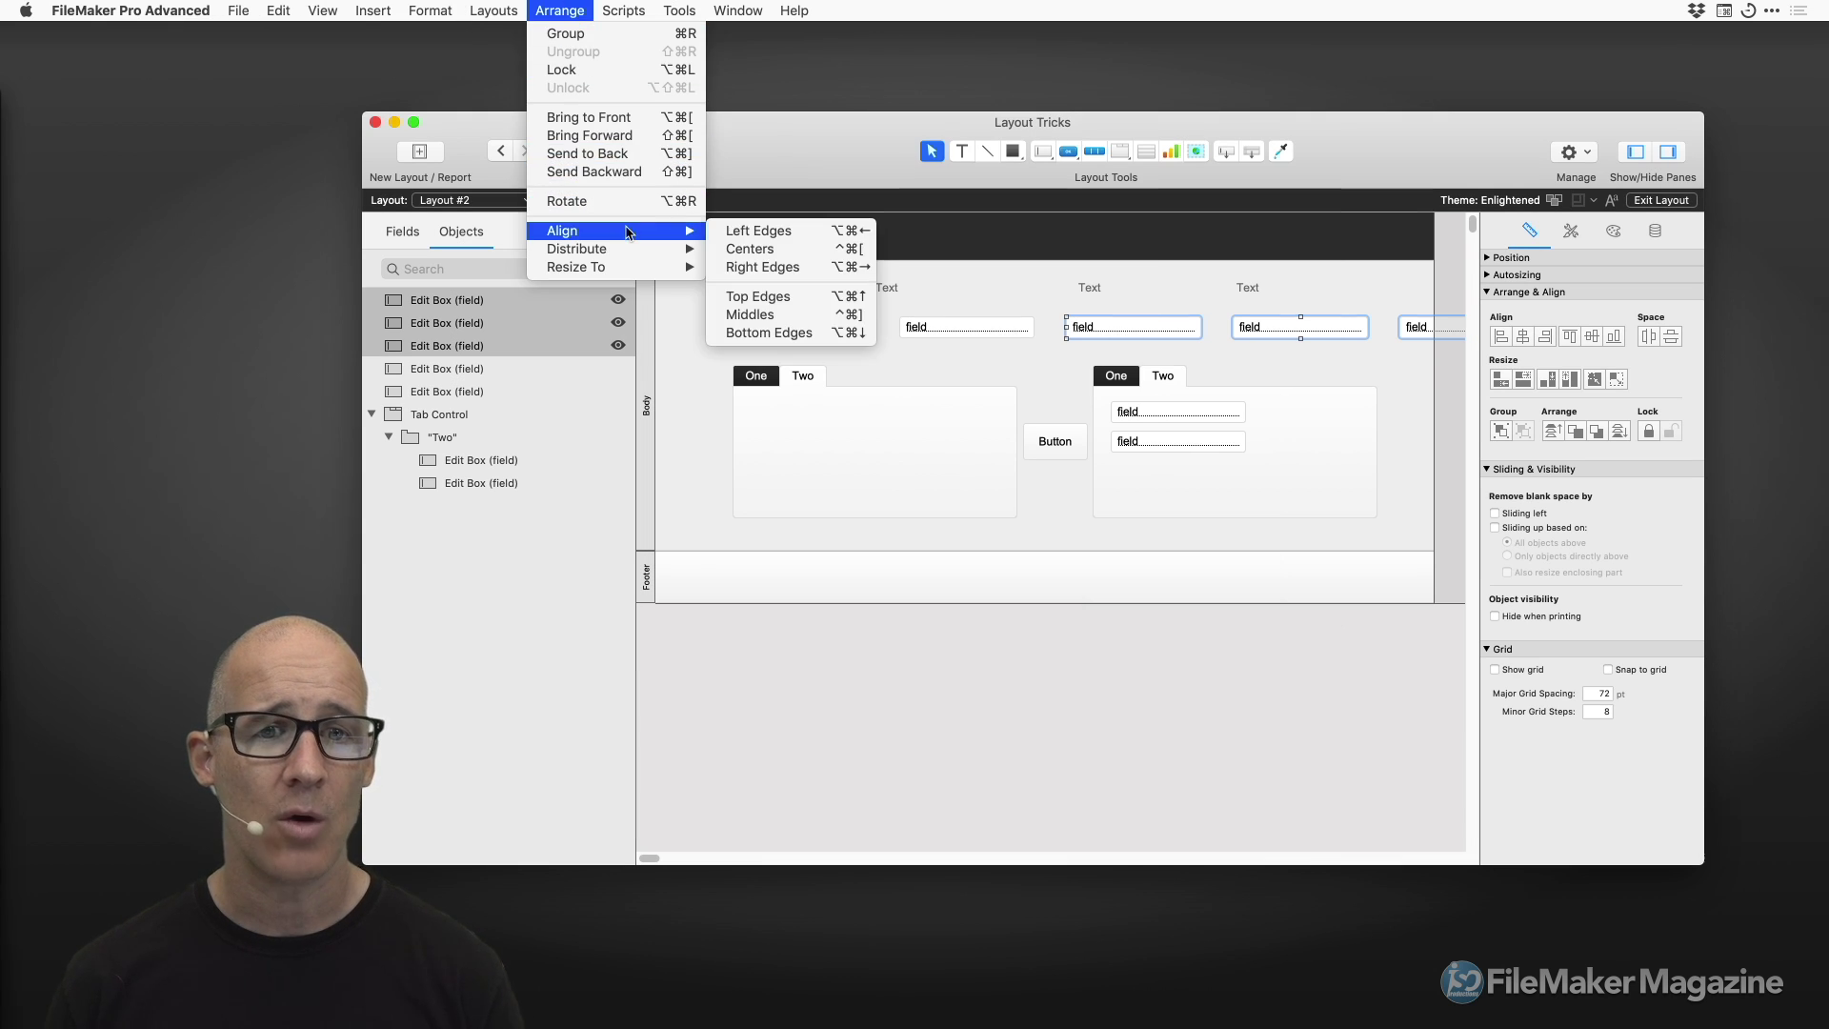
mouse_move(702, 324)
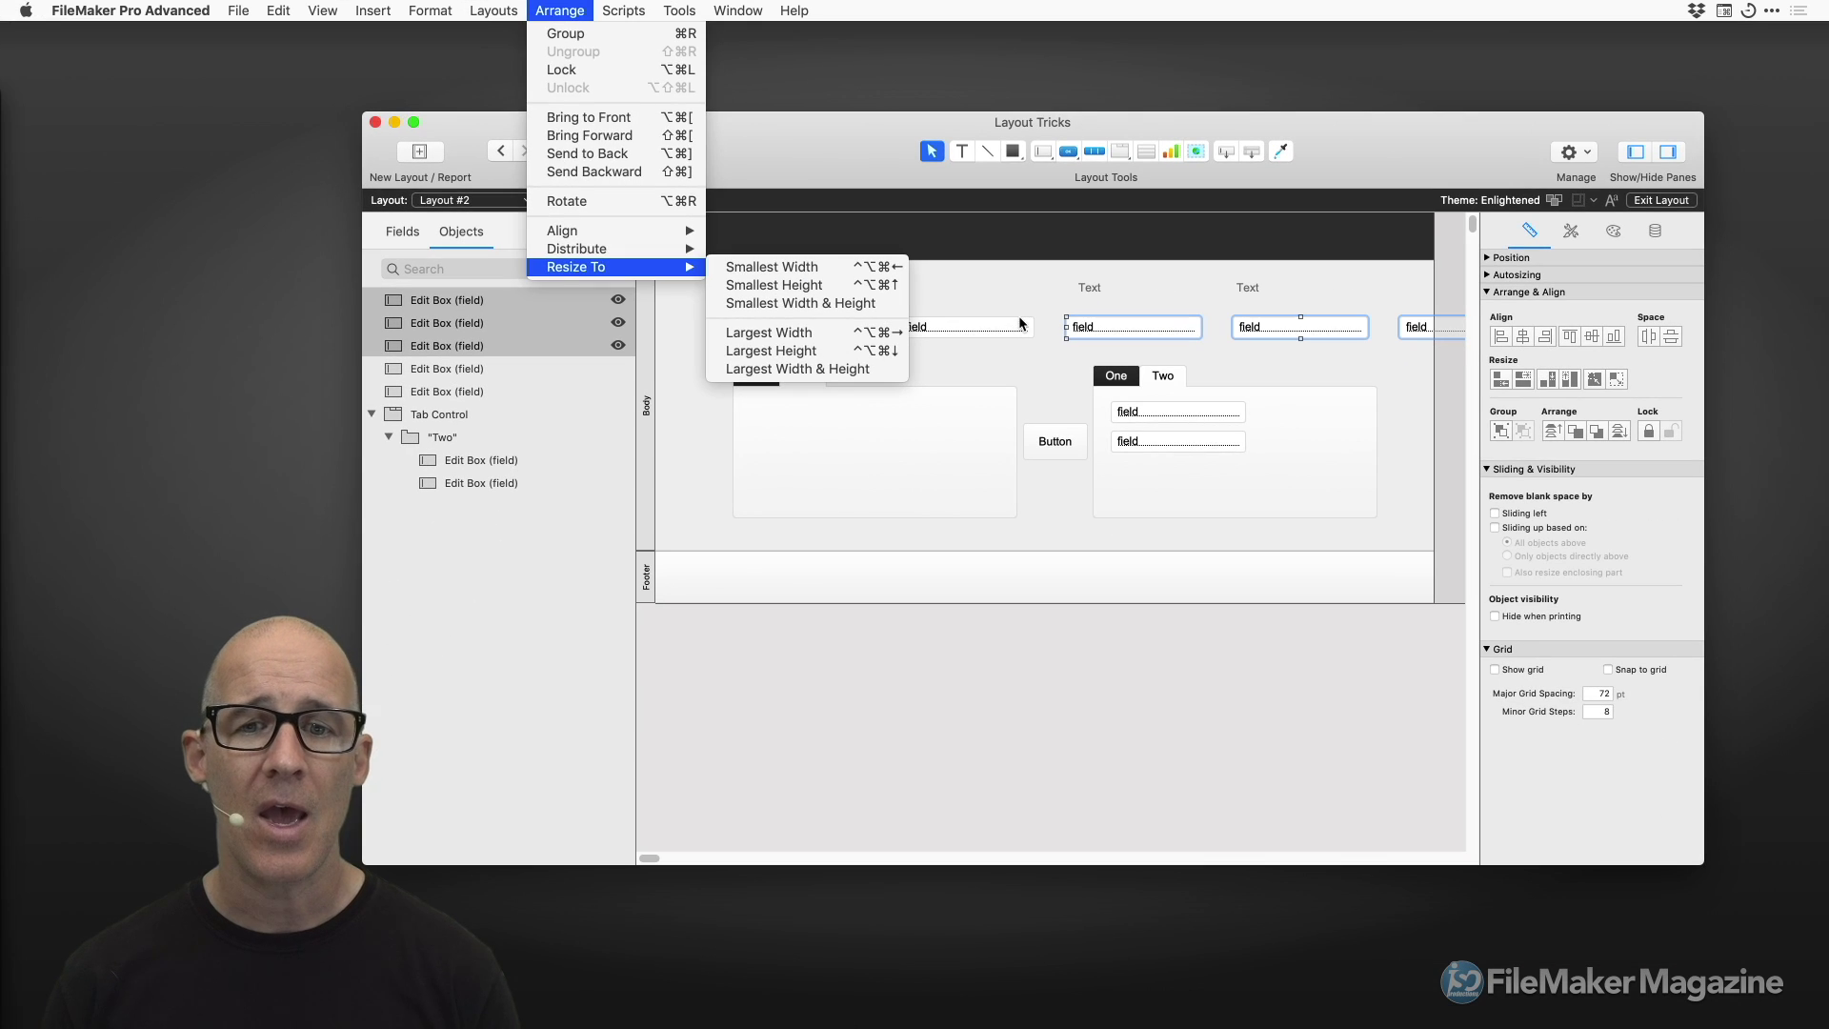
click(1531, 393)
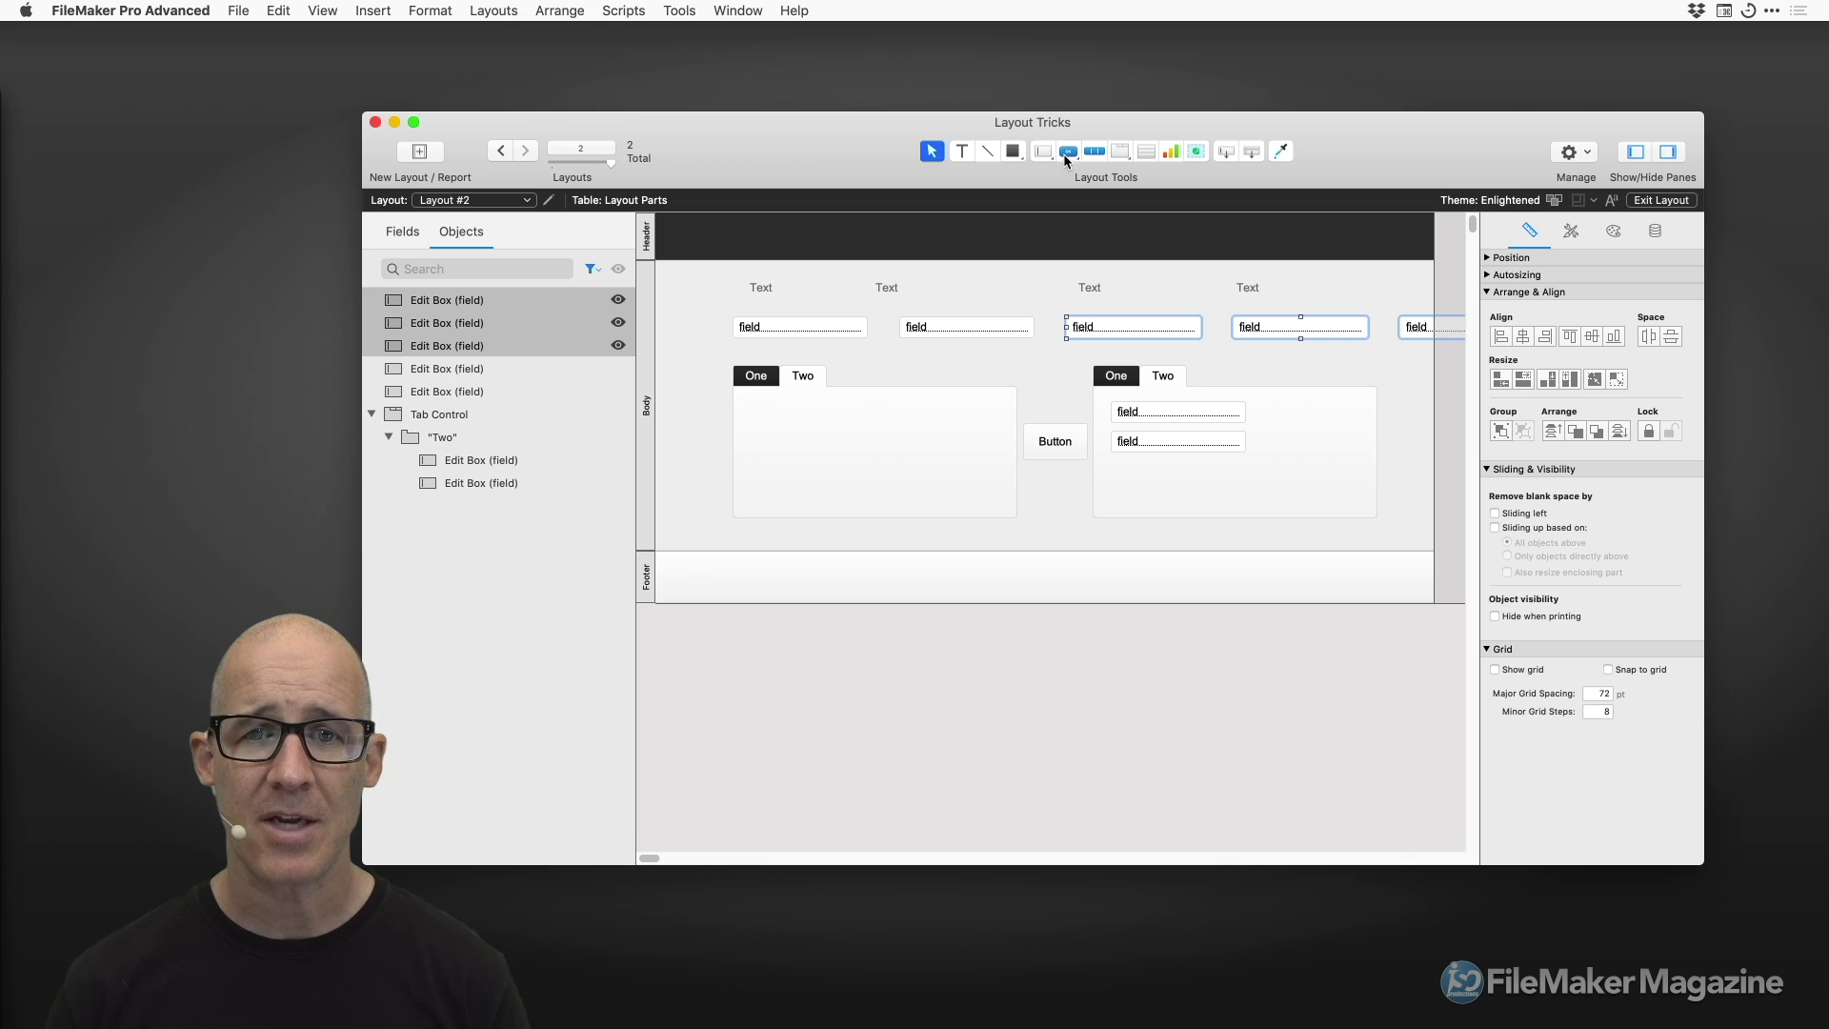
Delete the fifth field, which extends beyond the layout's edge.
click(1069, 443)
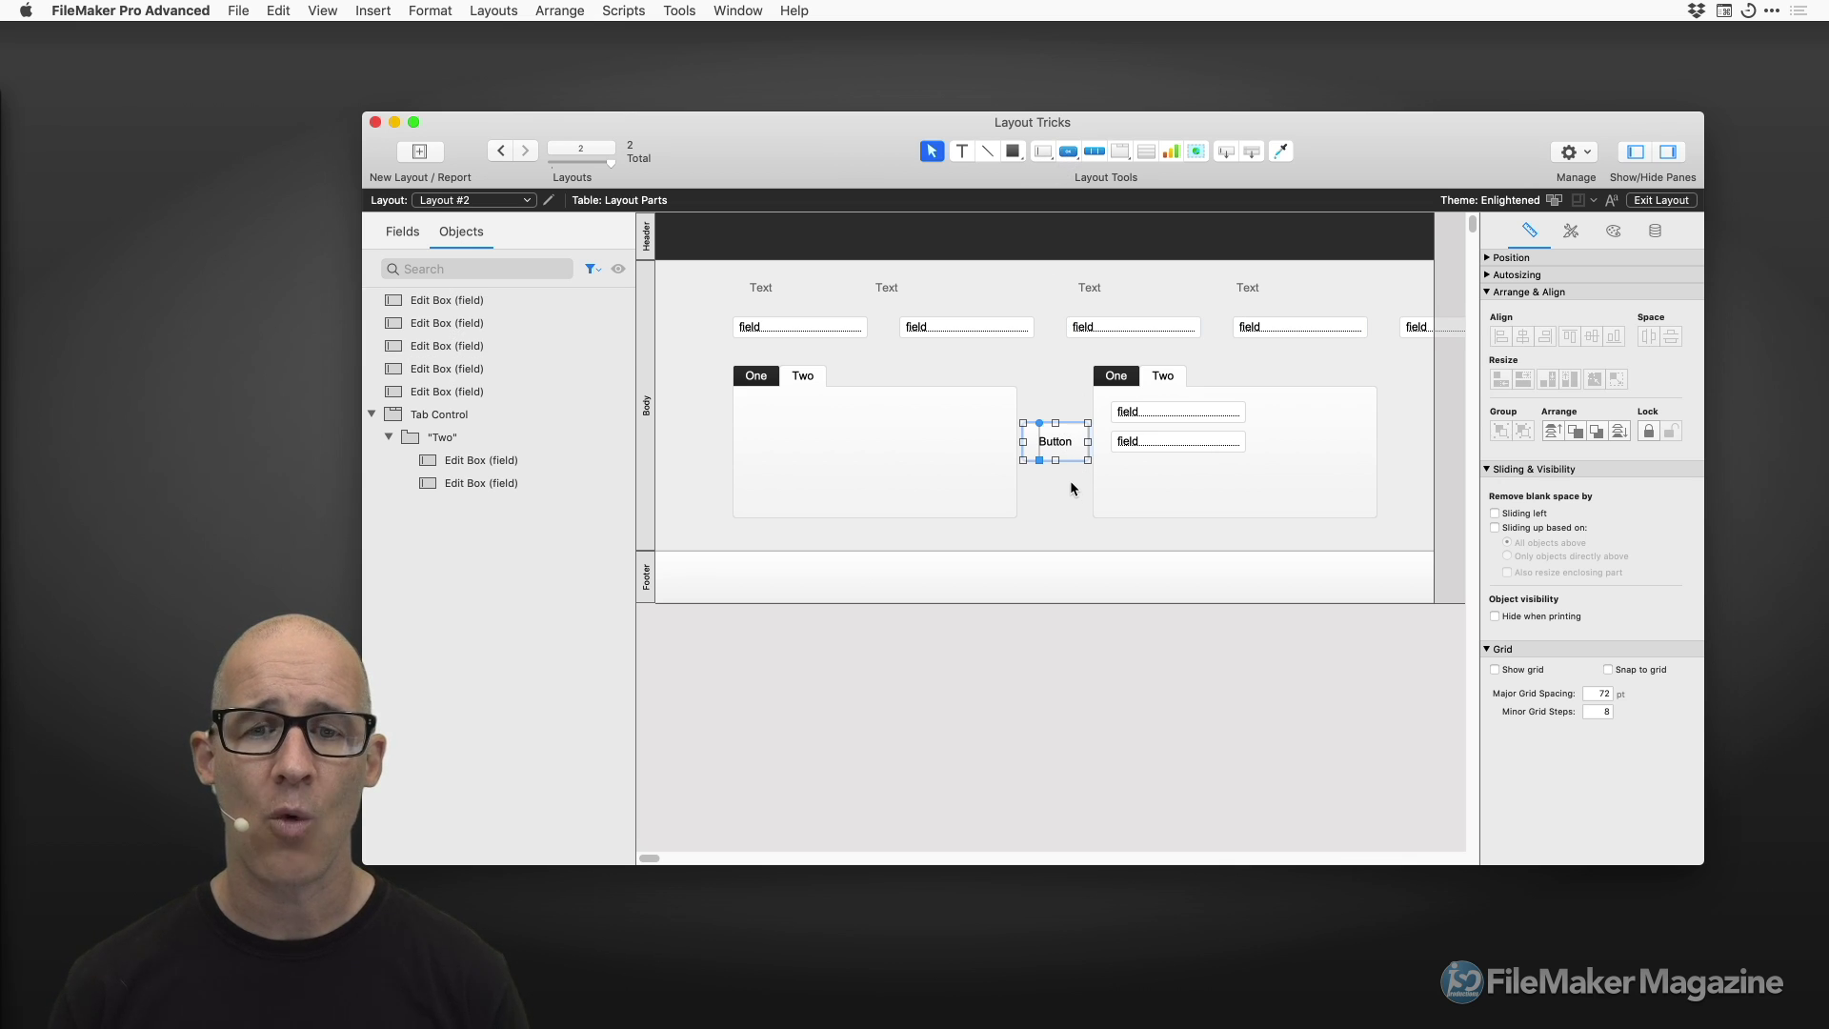
click(887, 290)
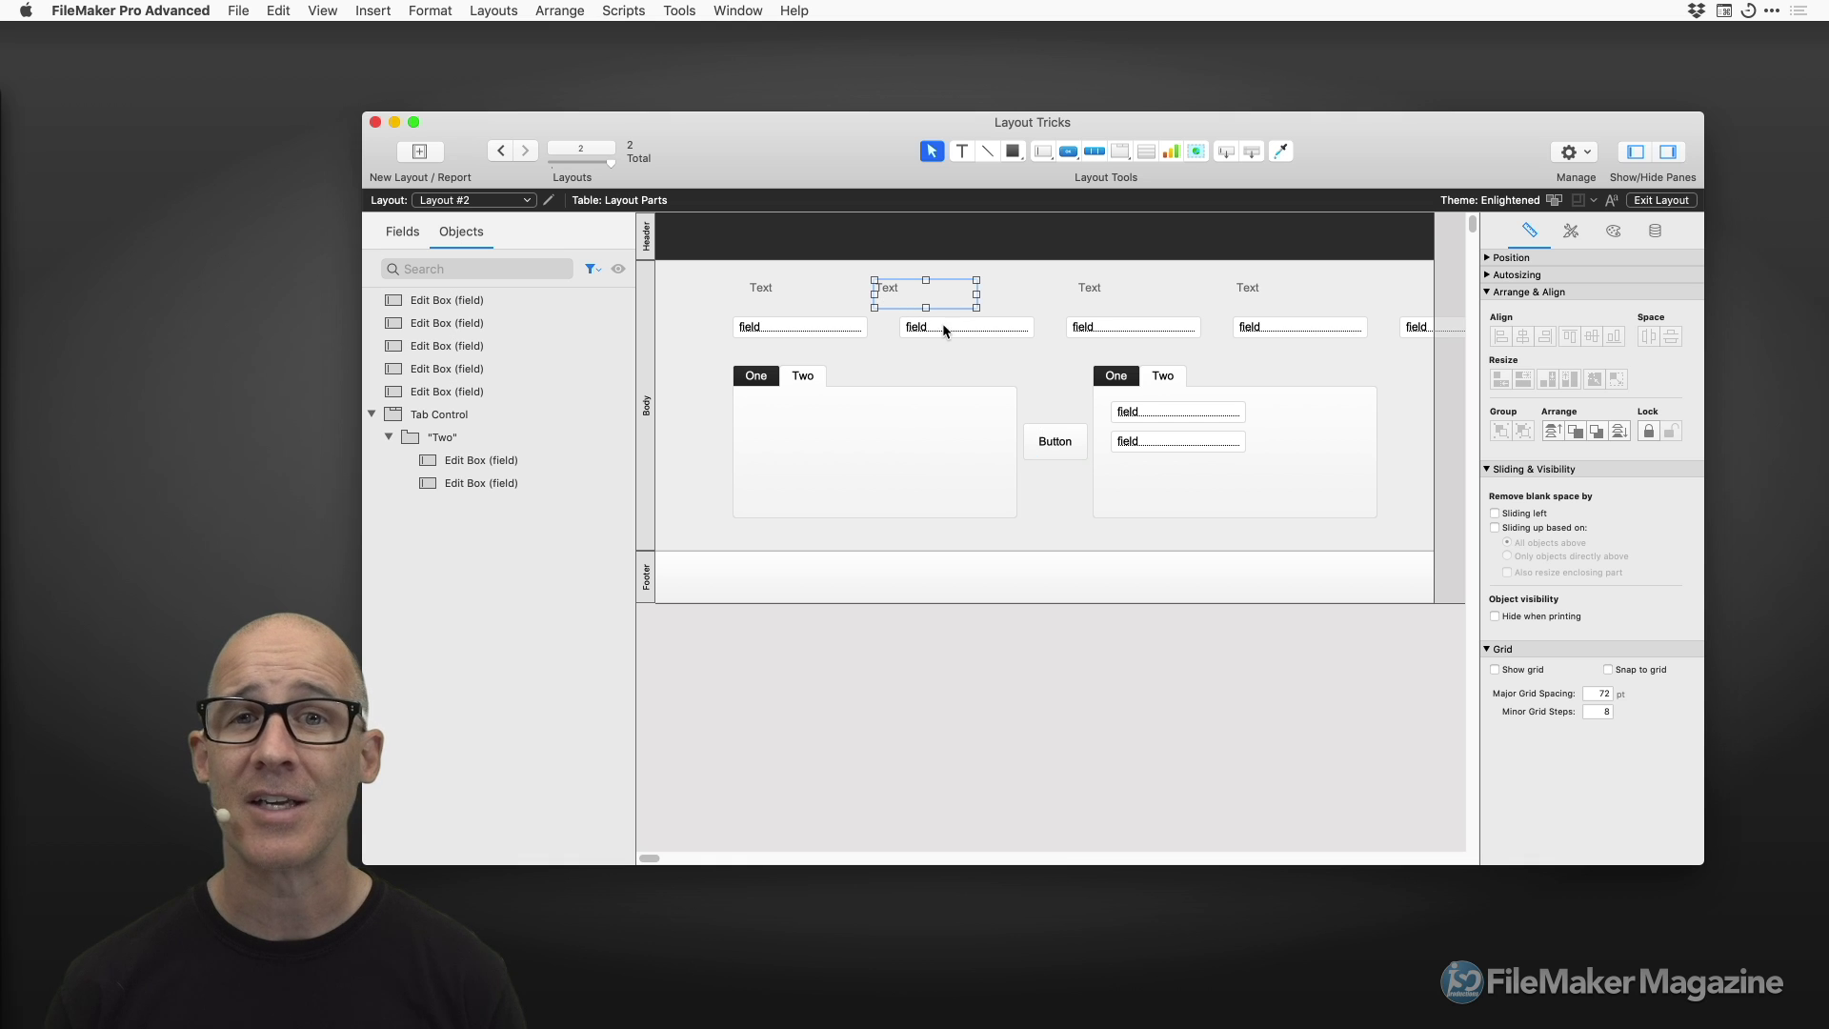
scroll(951, 328, right, 3)
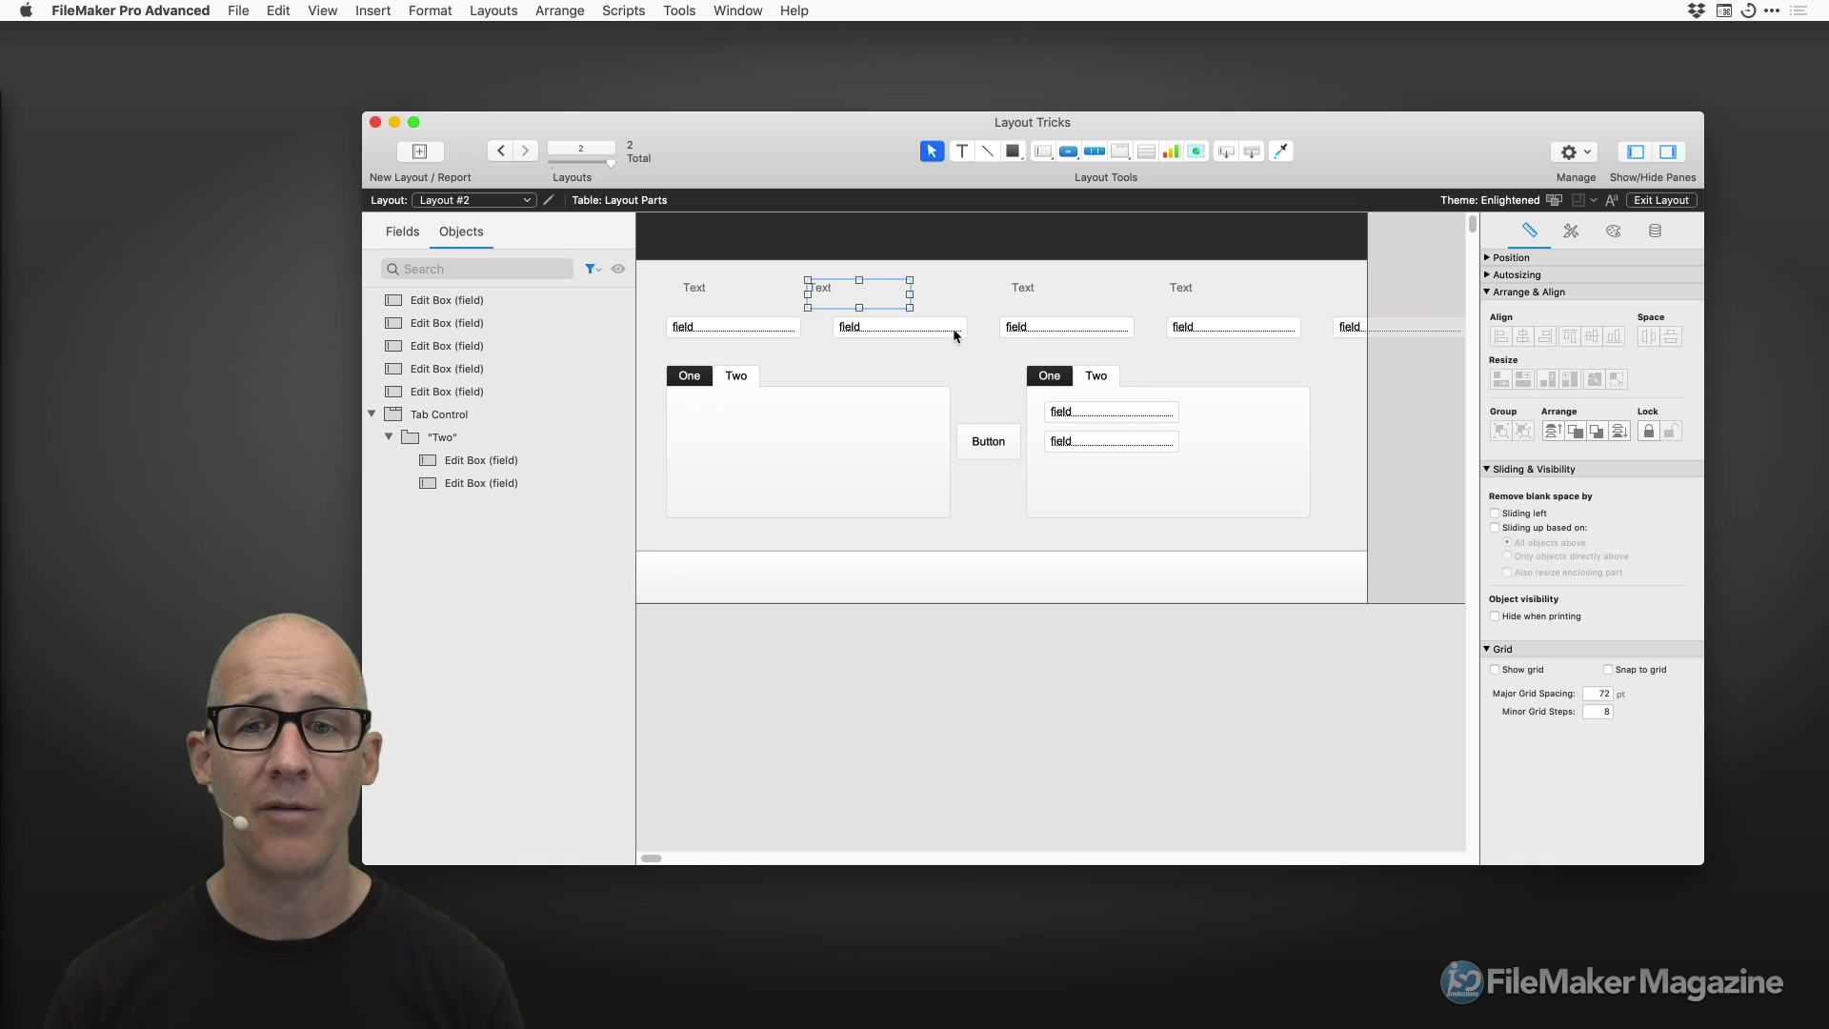
click(1429, 335)
key(BackSpace)
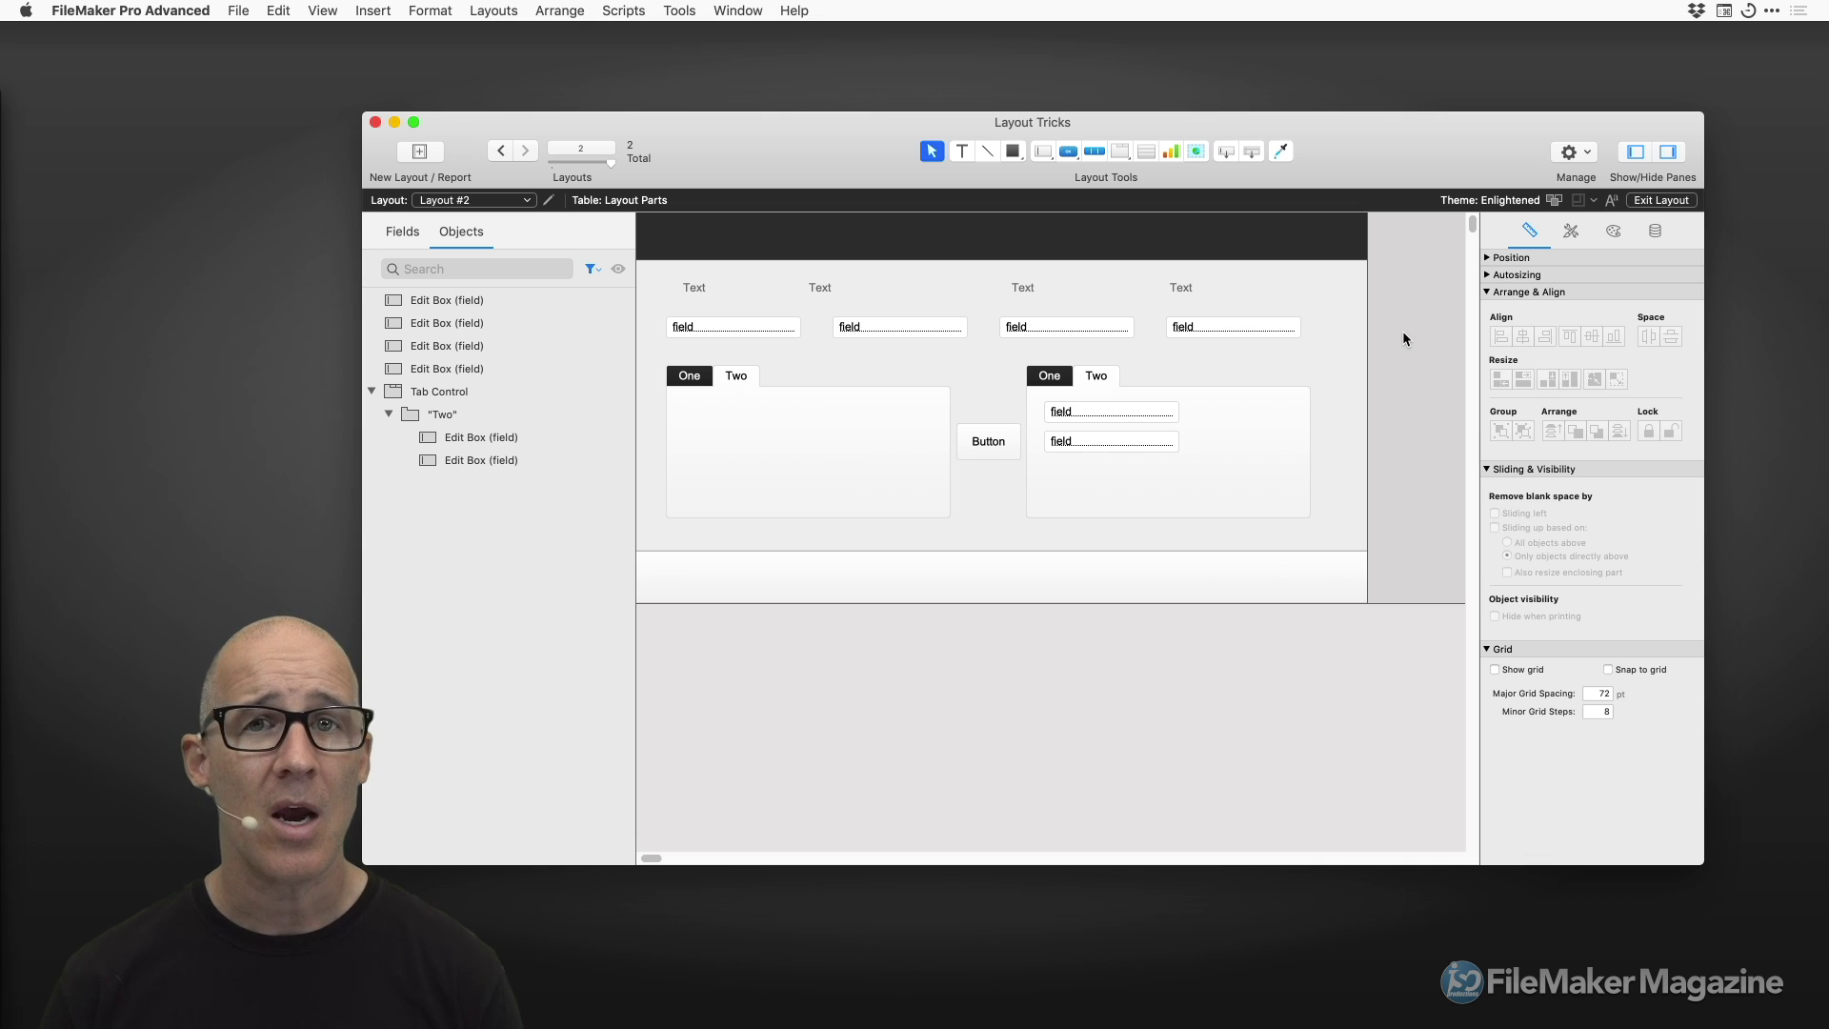
Resize the four text labels and their fields to the largest width, and left-align each label with the field below it.
drag(1414, 348, 678, 268)
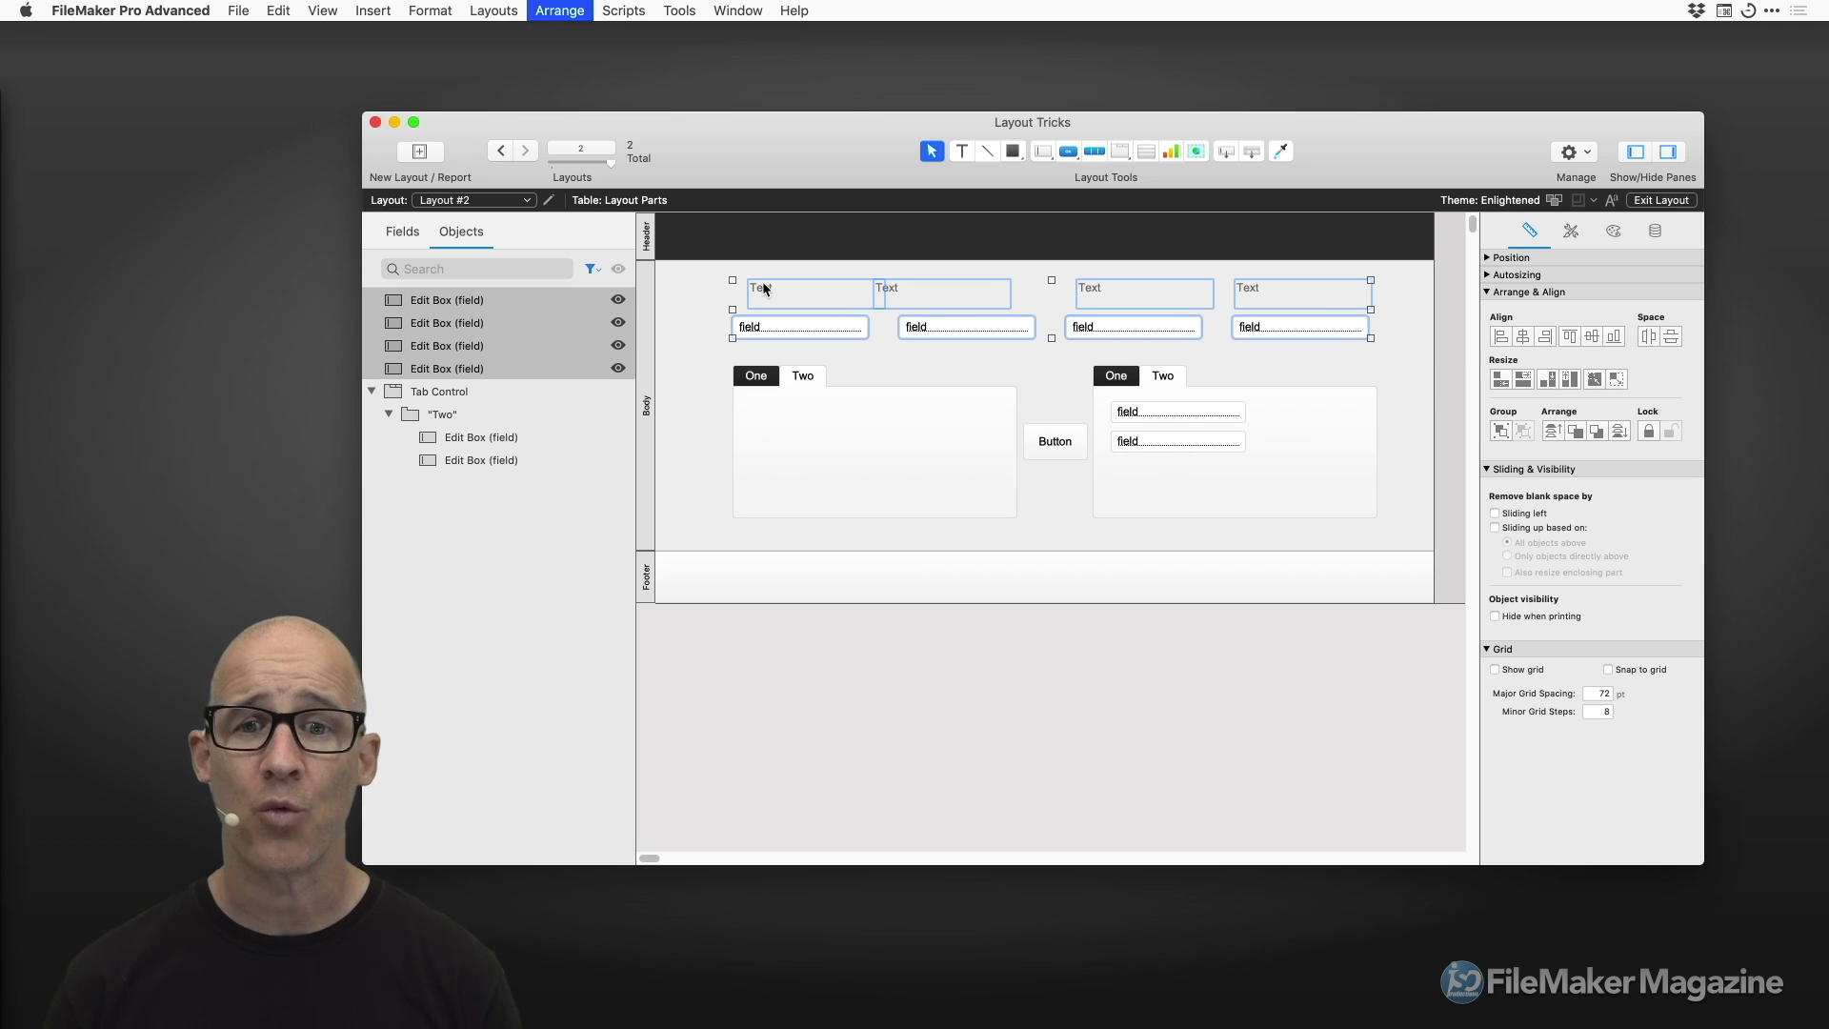
click(831, 348)
drag(831, 348, 810, 289)
key(alt+super+Left)
click(943, 348)
drag(945, 347, 869, 276)
key(alt+super+Left)
drag(1151, 340, 1111, 284)
key(alt+super+Left)
click(1284, 335)
drag(1285, 336, 1246, 276)
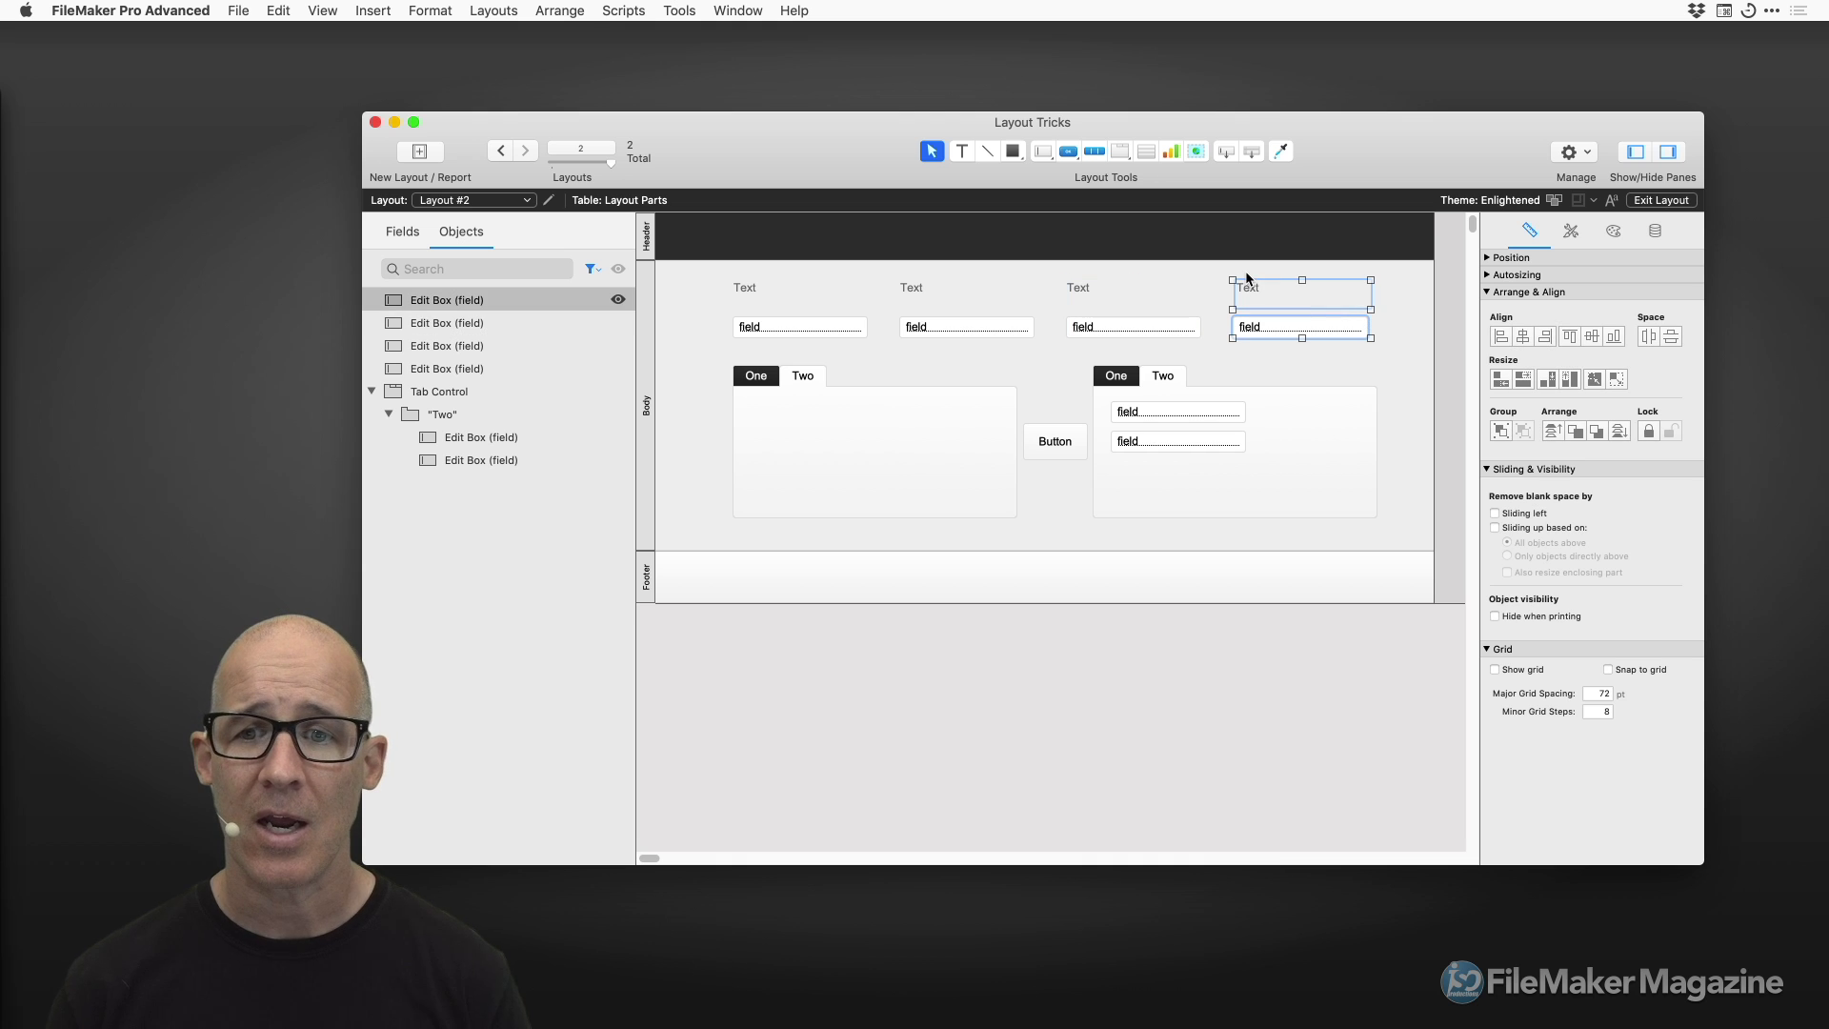
key(alt+super+Left)
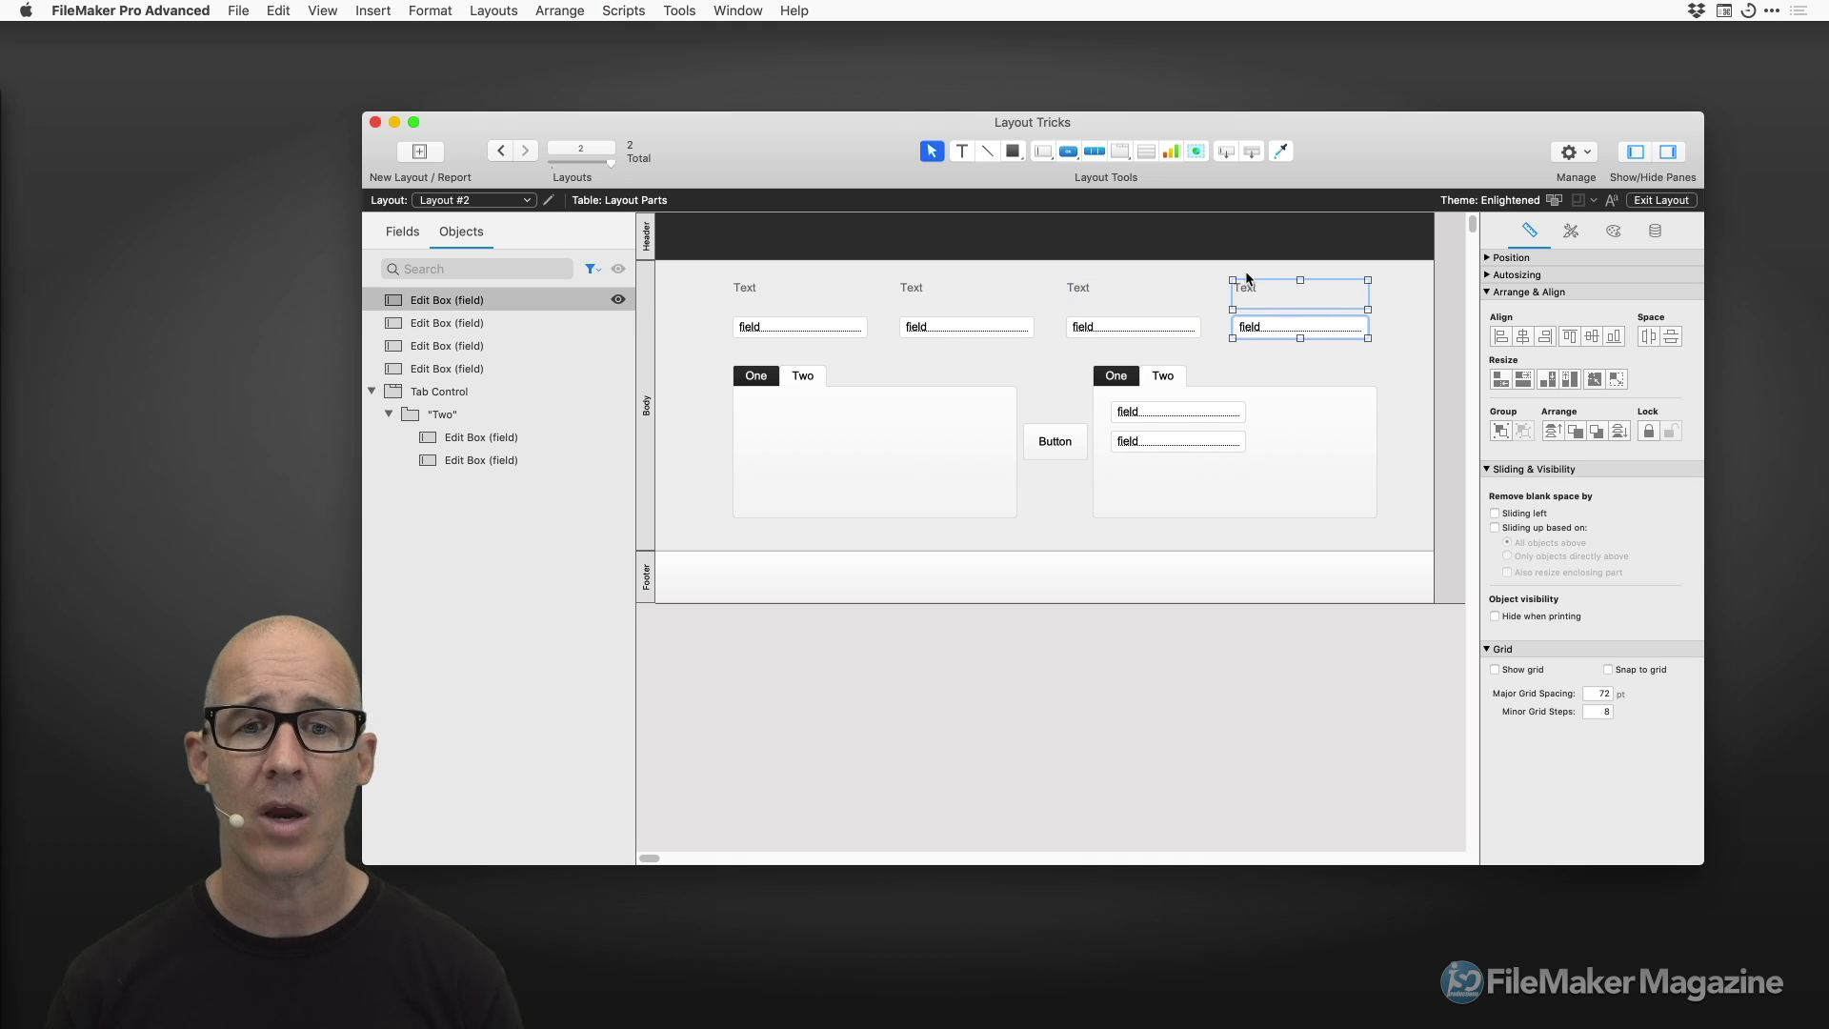
Nudge the four text labels down together until they touch the fields, and reduce their height from the upper edge.
click(1440, 299)
drag(1448, 311, 729, 274)
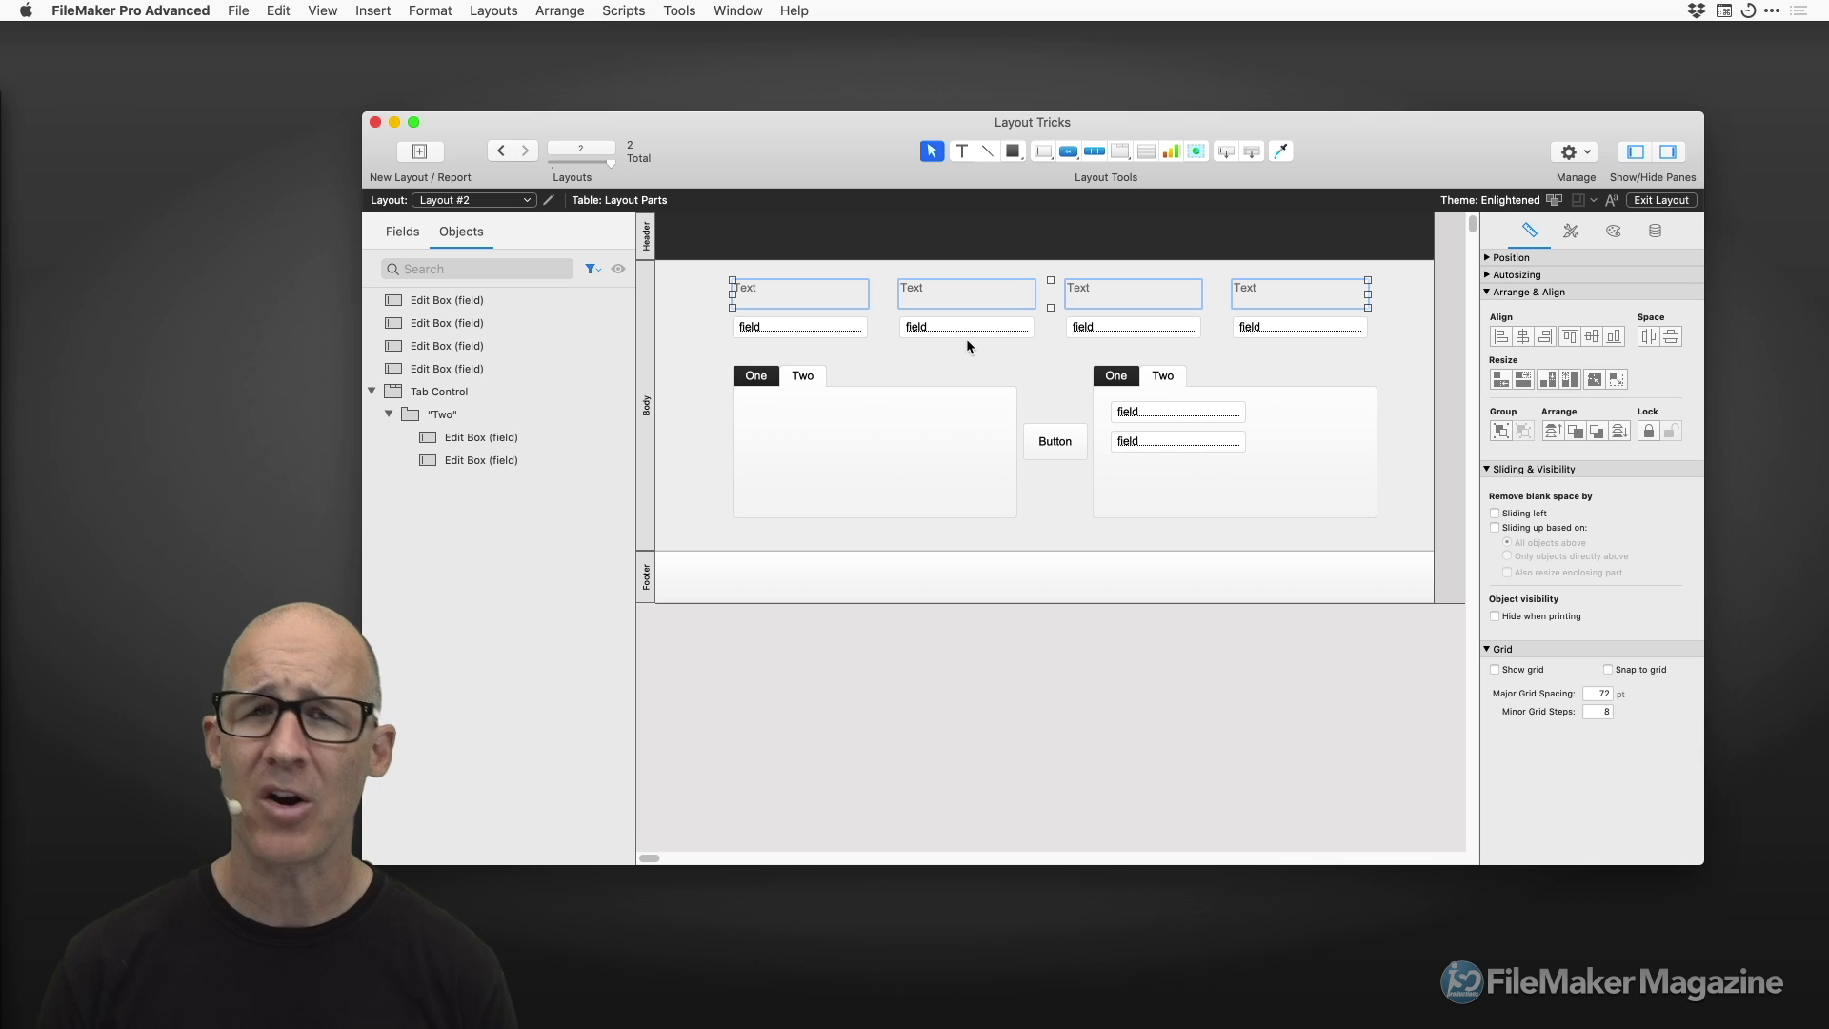
key(Down)
key(Down)
key(Down)
key(Down)
key(Down)
key(Down)
key(Down)
key(Down)
key(Down)
key(Down)
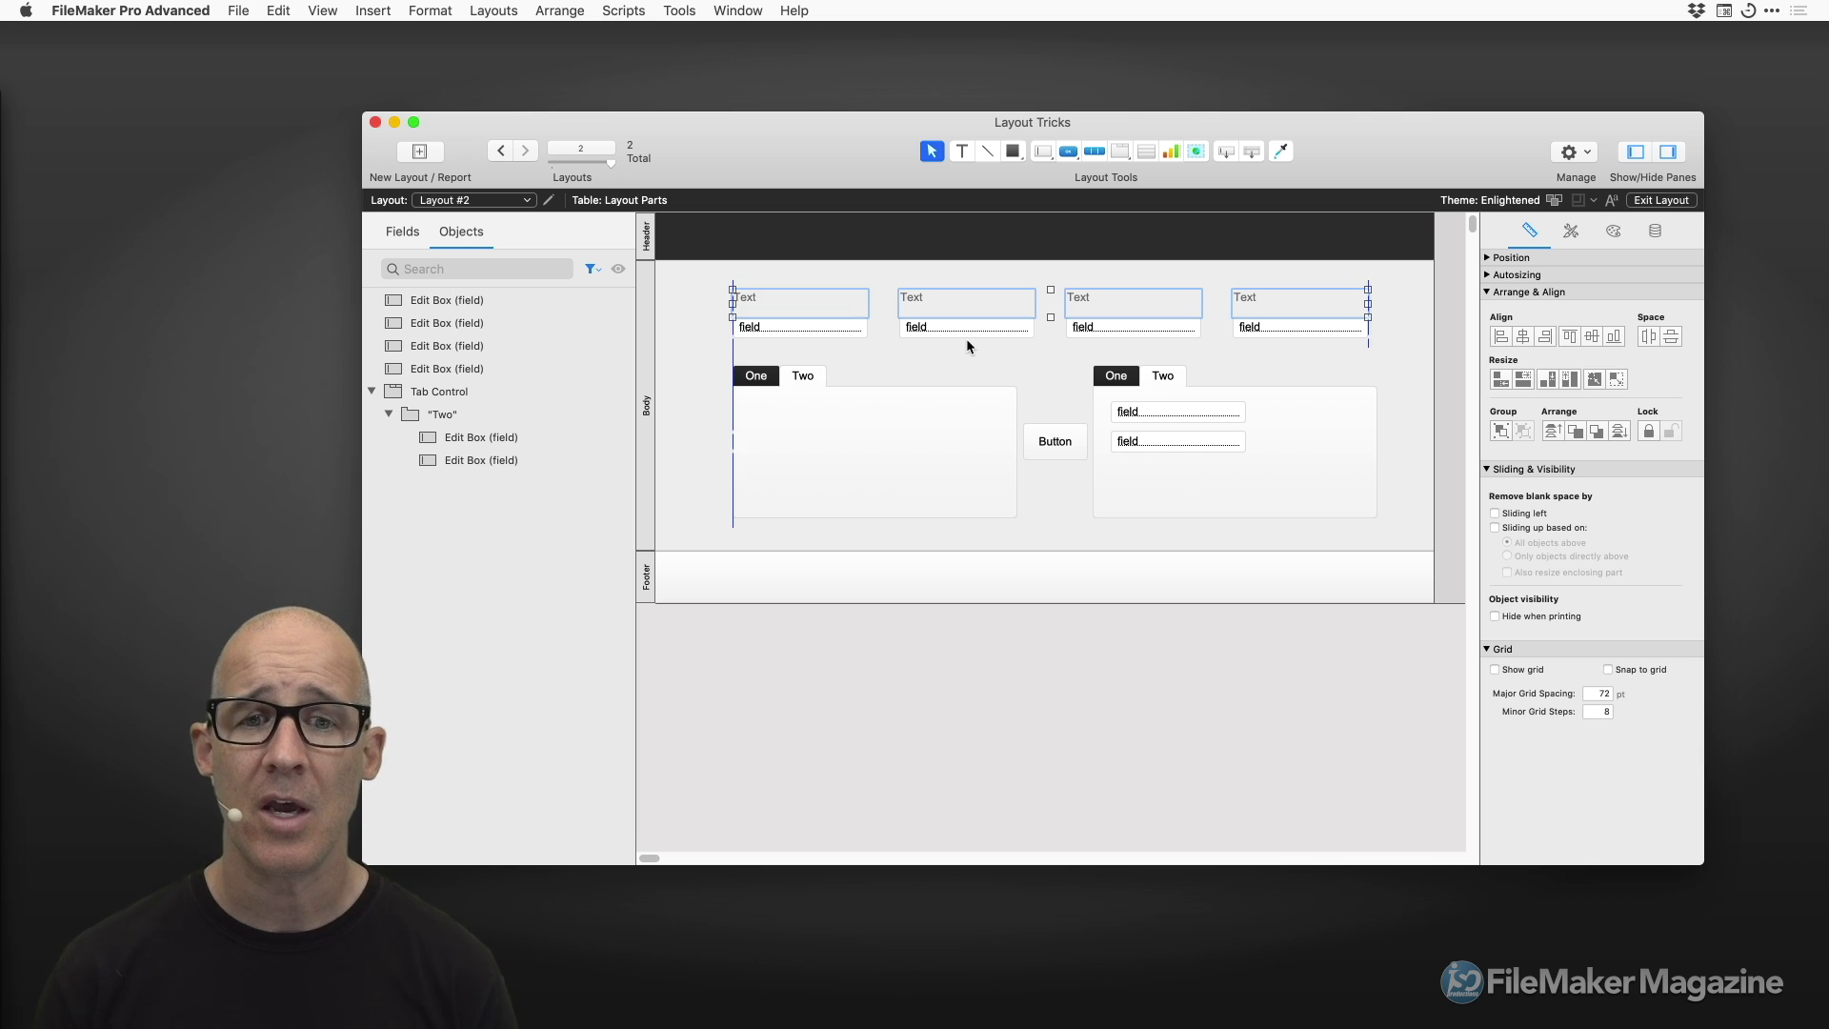
key(Up)
key(Up)
key(Up)
key(Up)
key(Up)
key(Up)
key(Up)
key(Down)
key(Down)
key(Down)
key(Down)
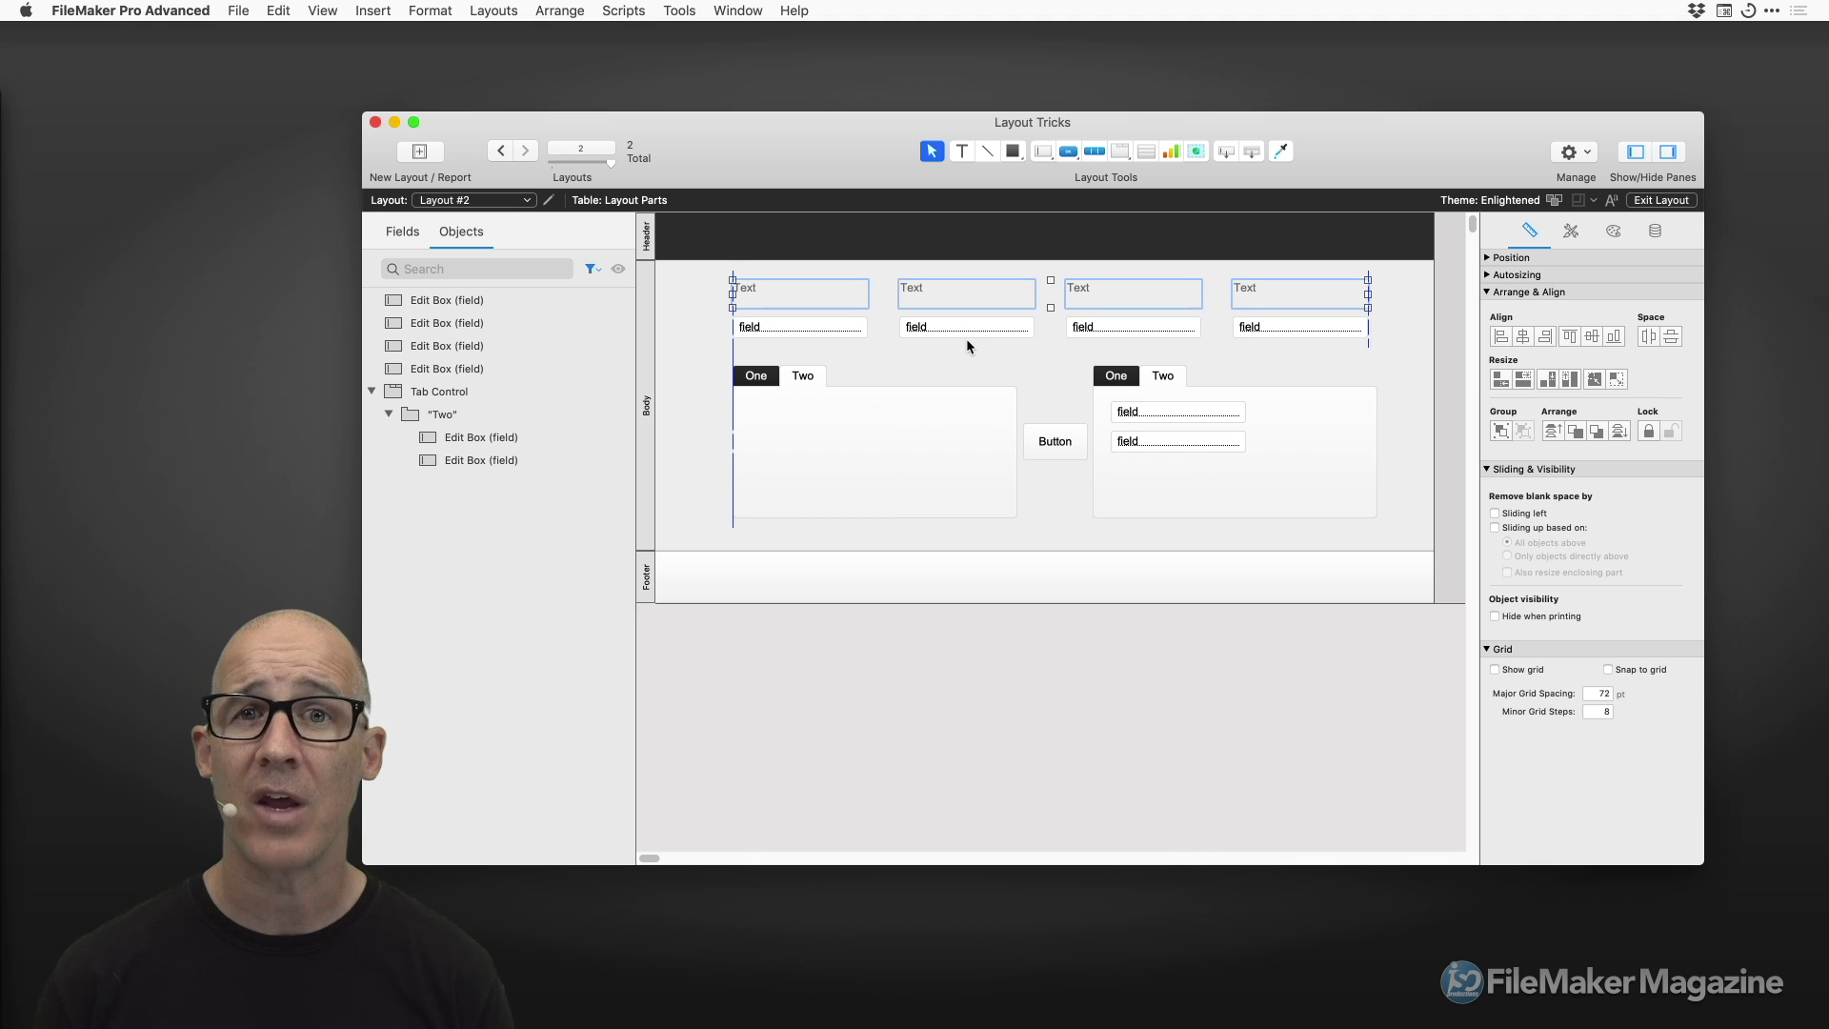
key(Down)
key(Down)
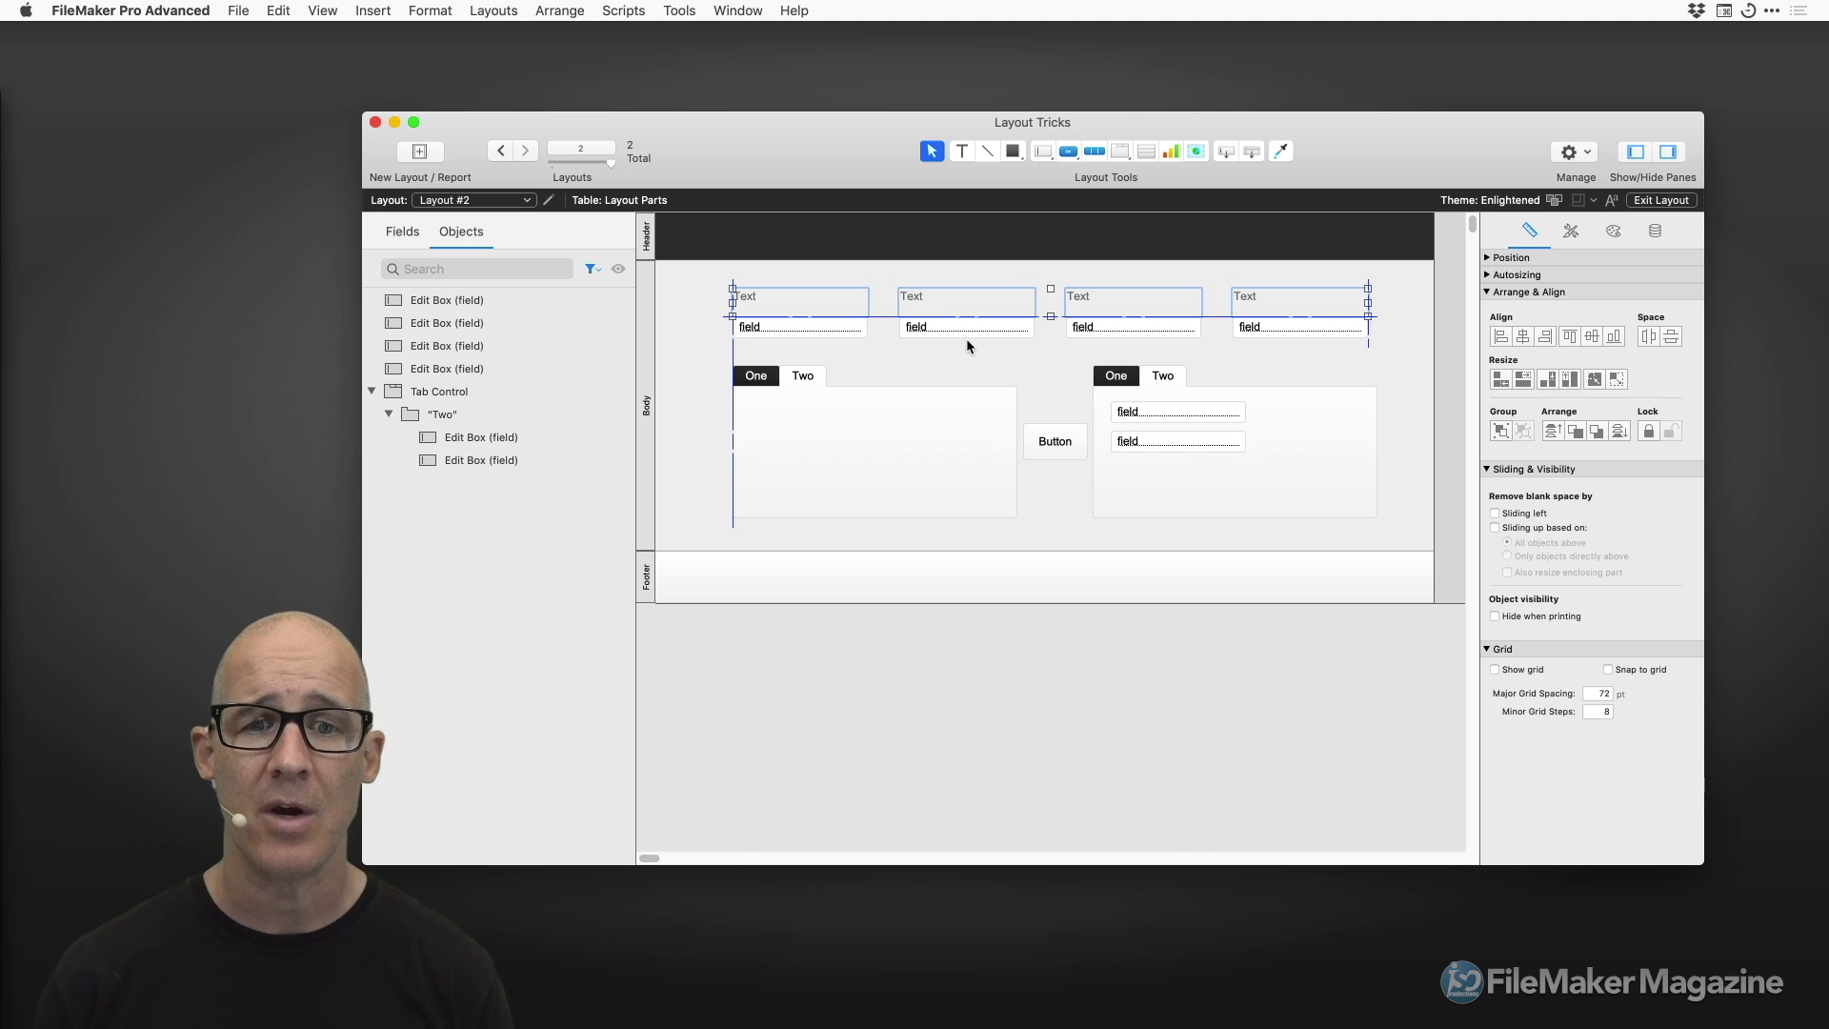
drag(1051, 285, 1051, 293)
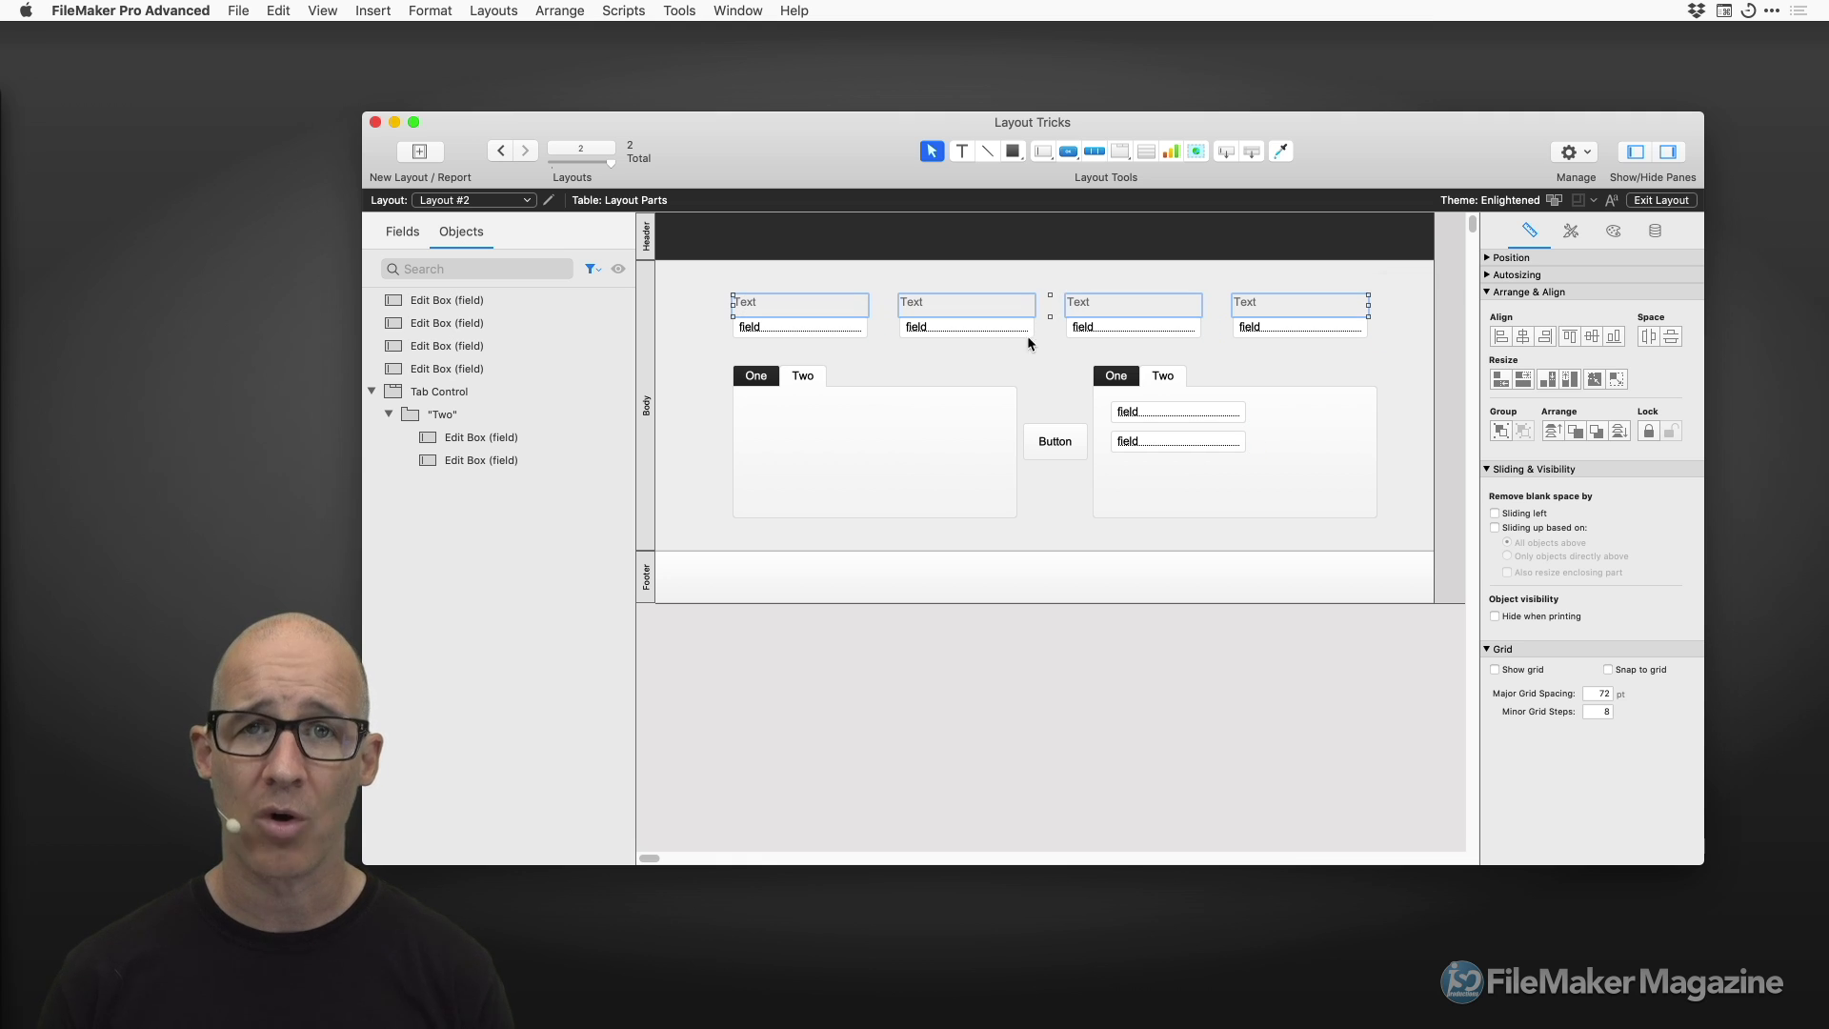
click(1024, 361)
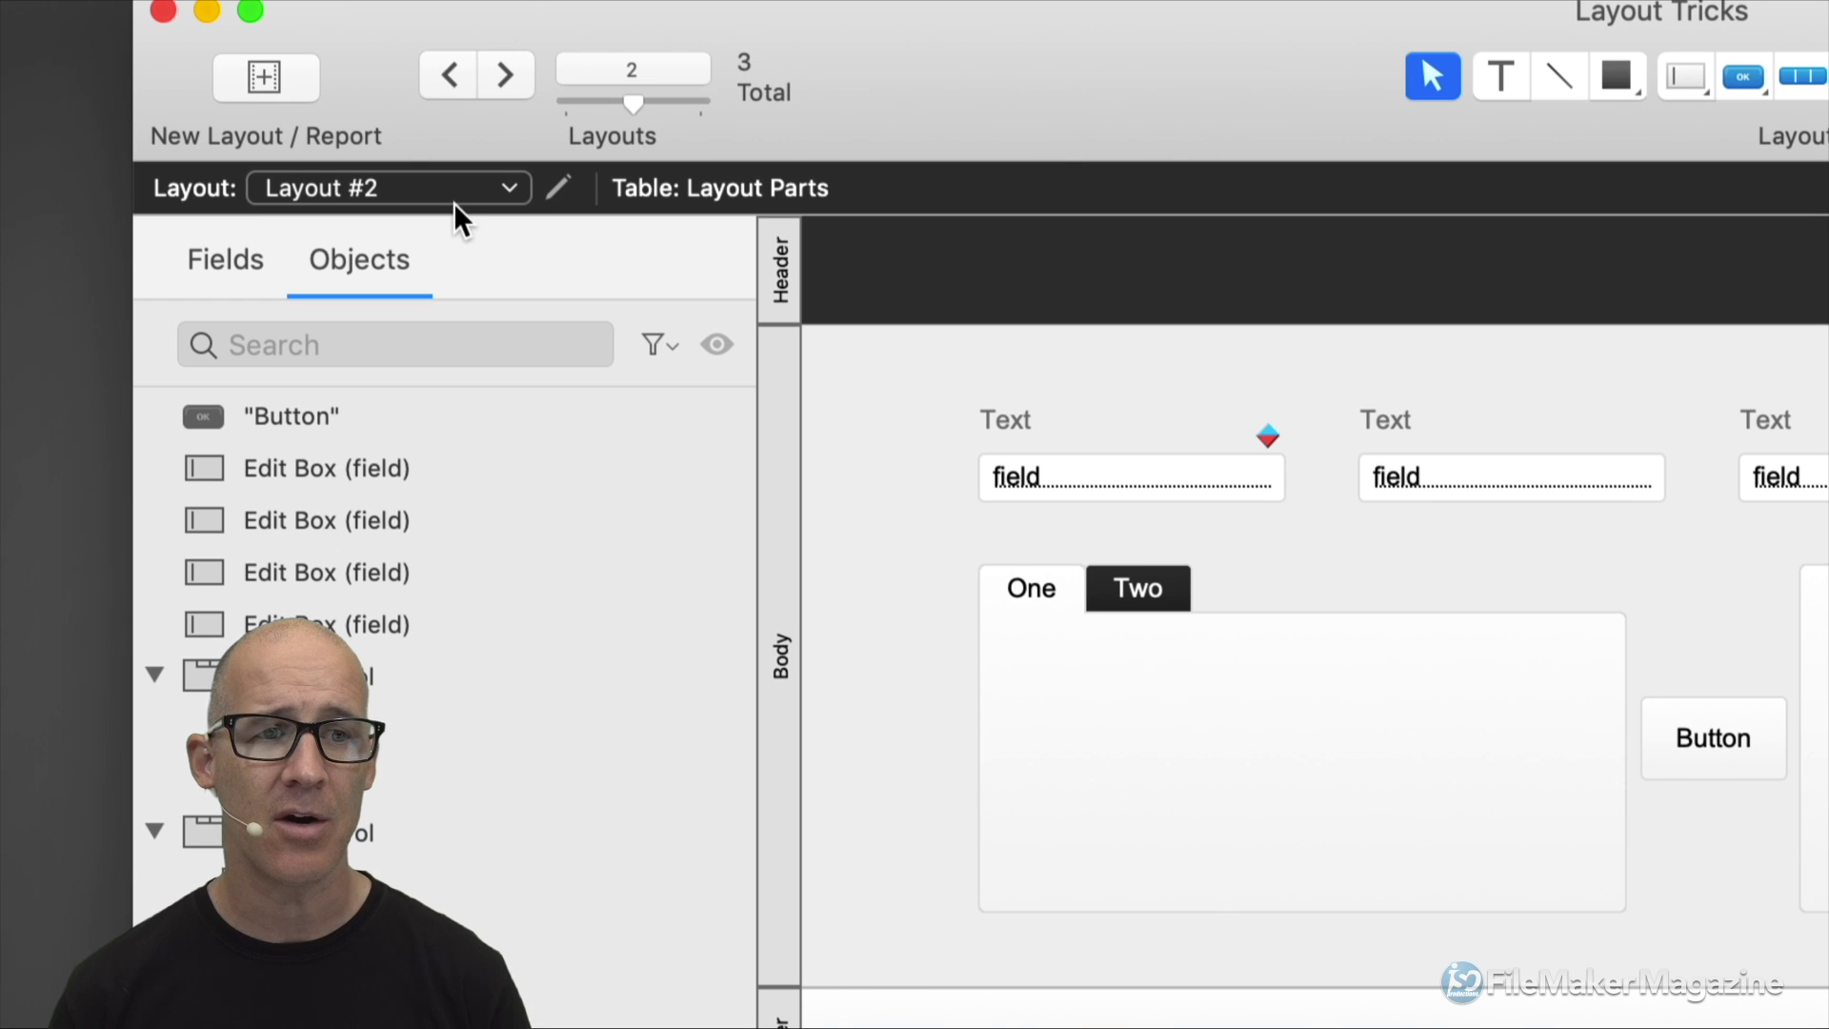
Switch to Layout #3 and return to Layout #2.
click(456, 204)
click(467, 216)
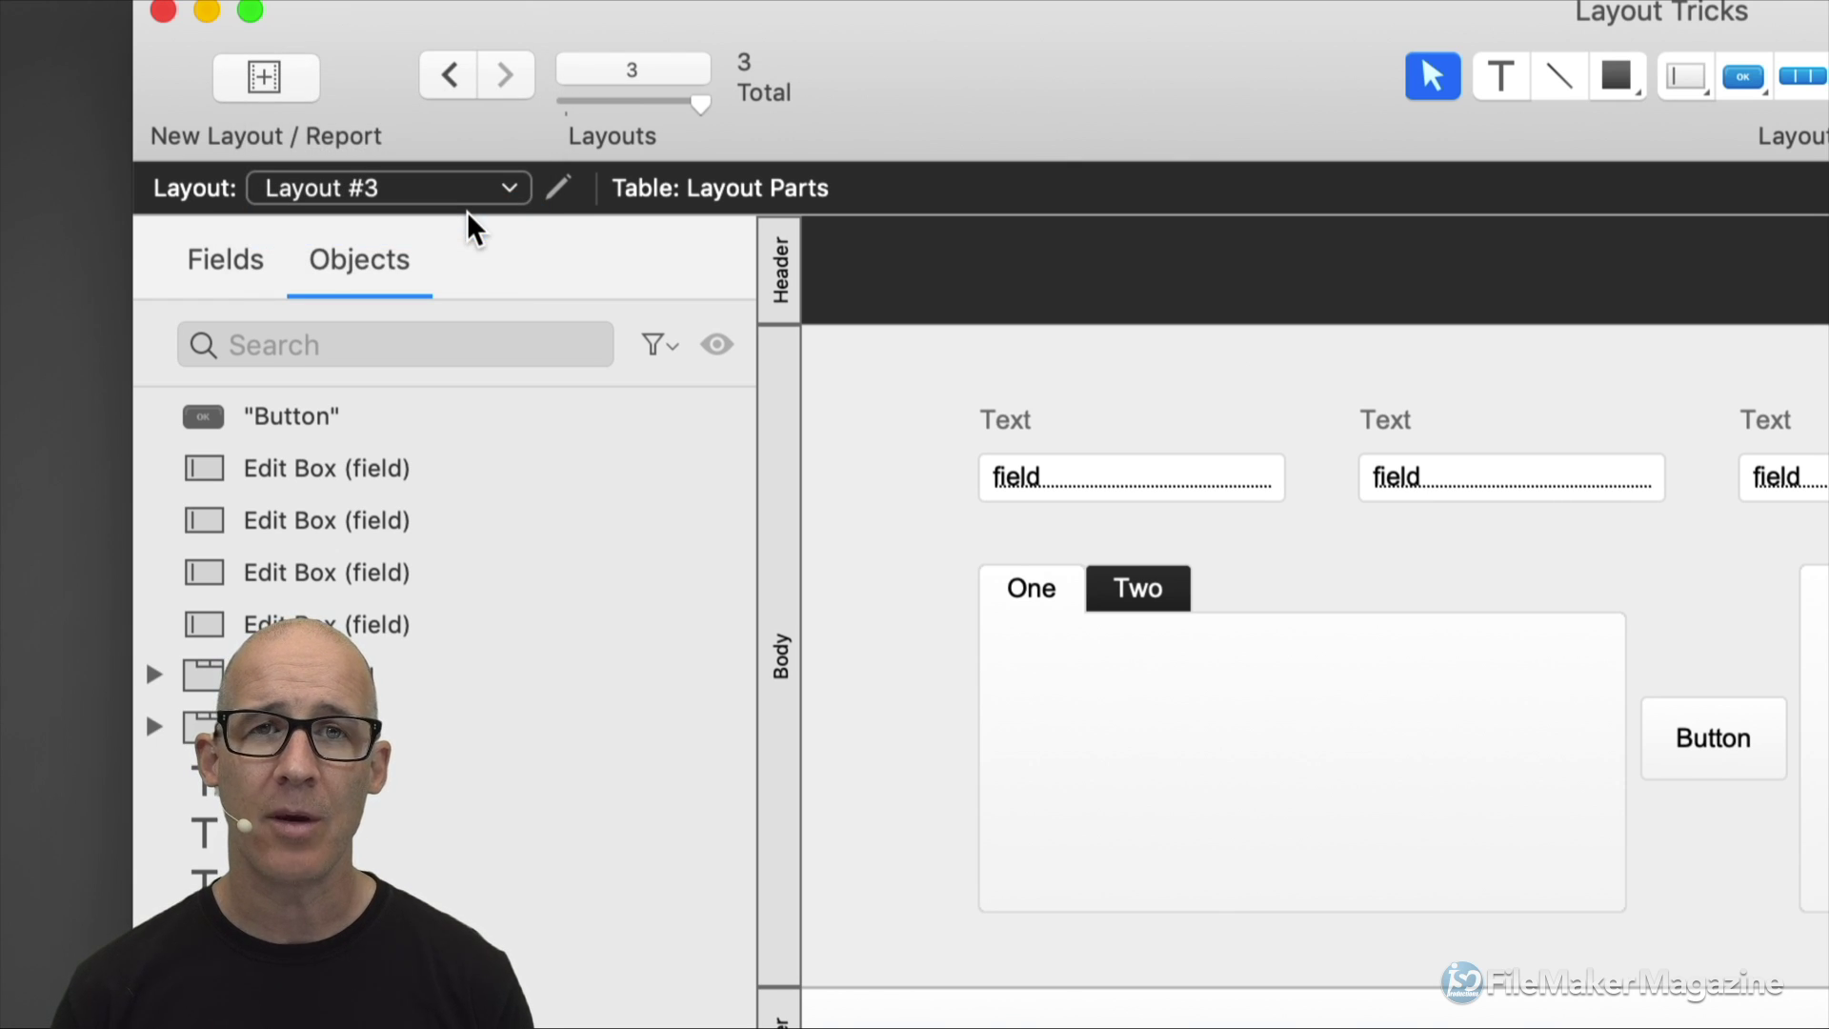
click(464, 195)
click(469, 158)
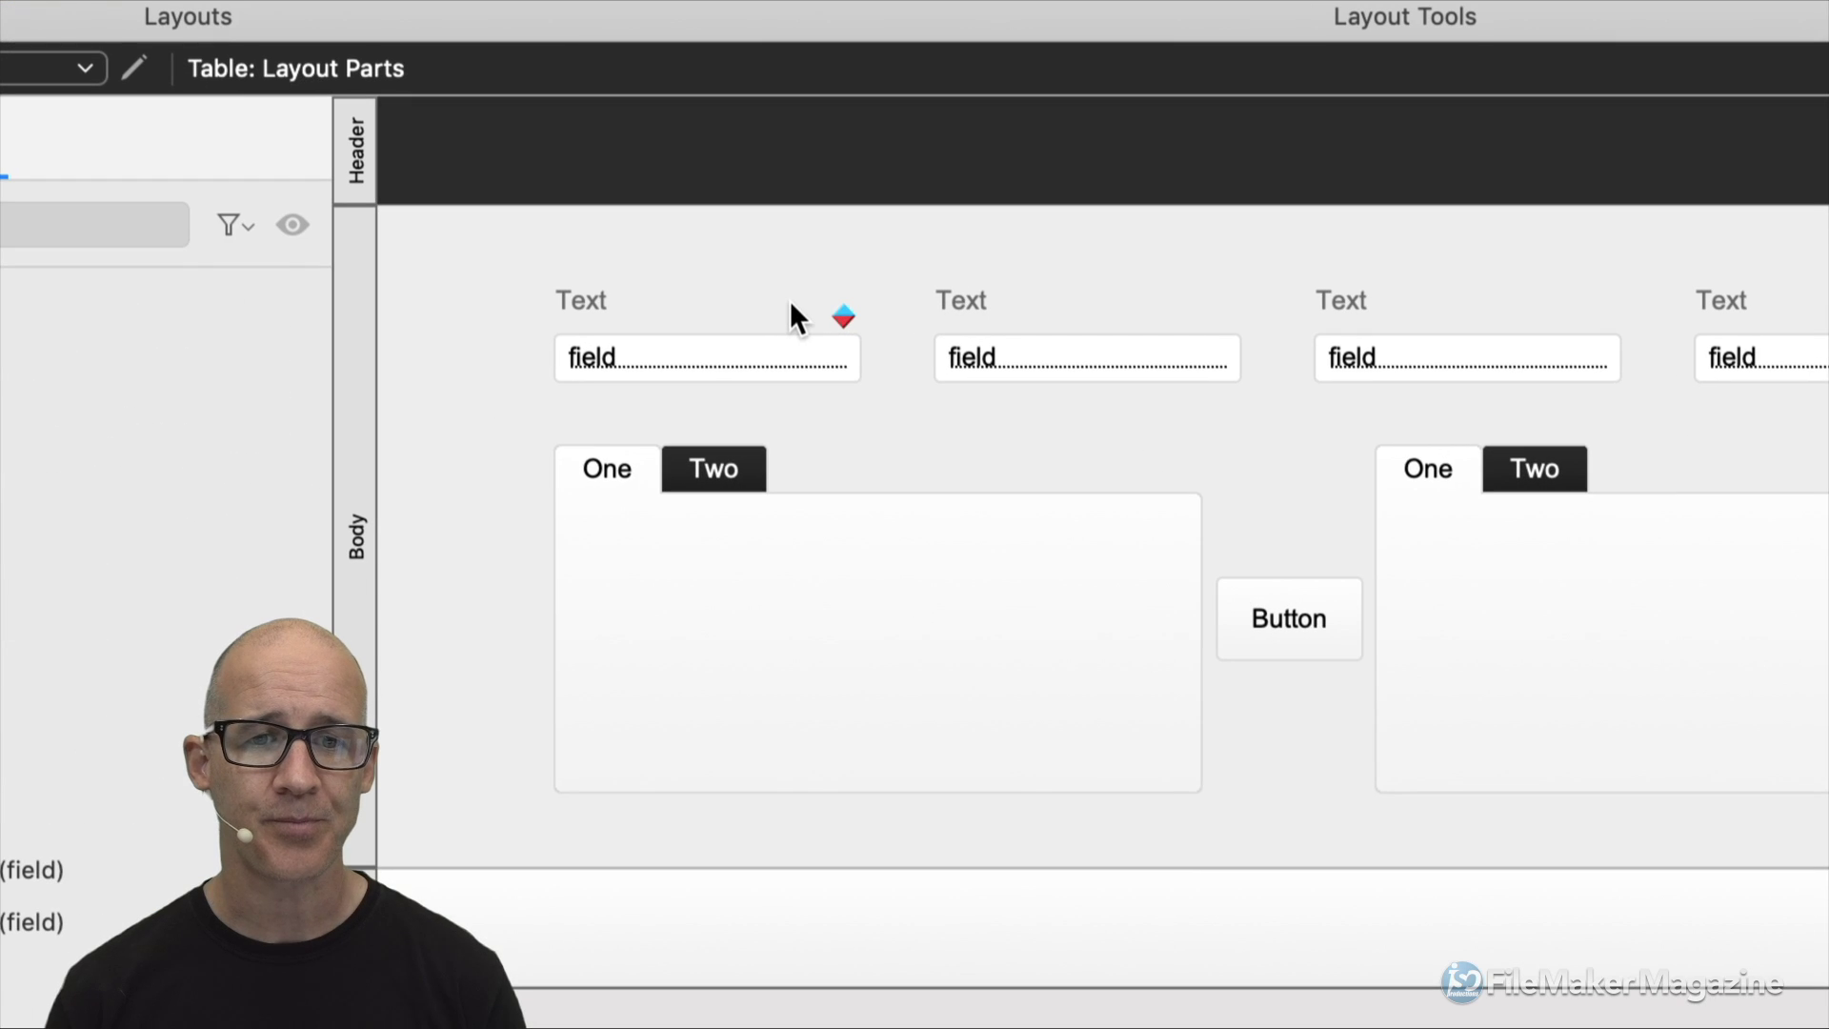
Inspect both conditional formatting rules on the first text label, which has the red-and-blue badge, and close the dialog.
click(783, 310)
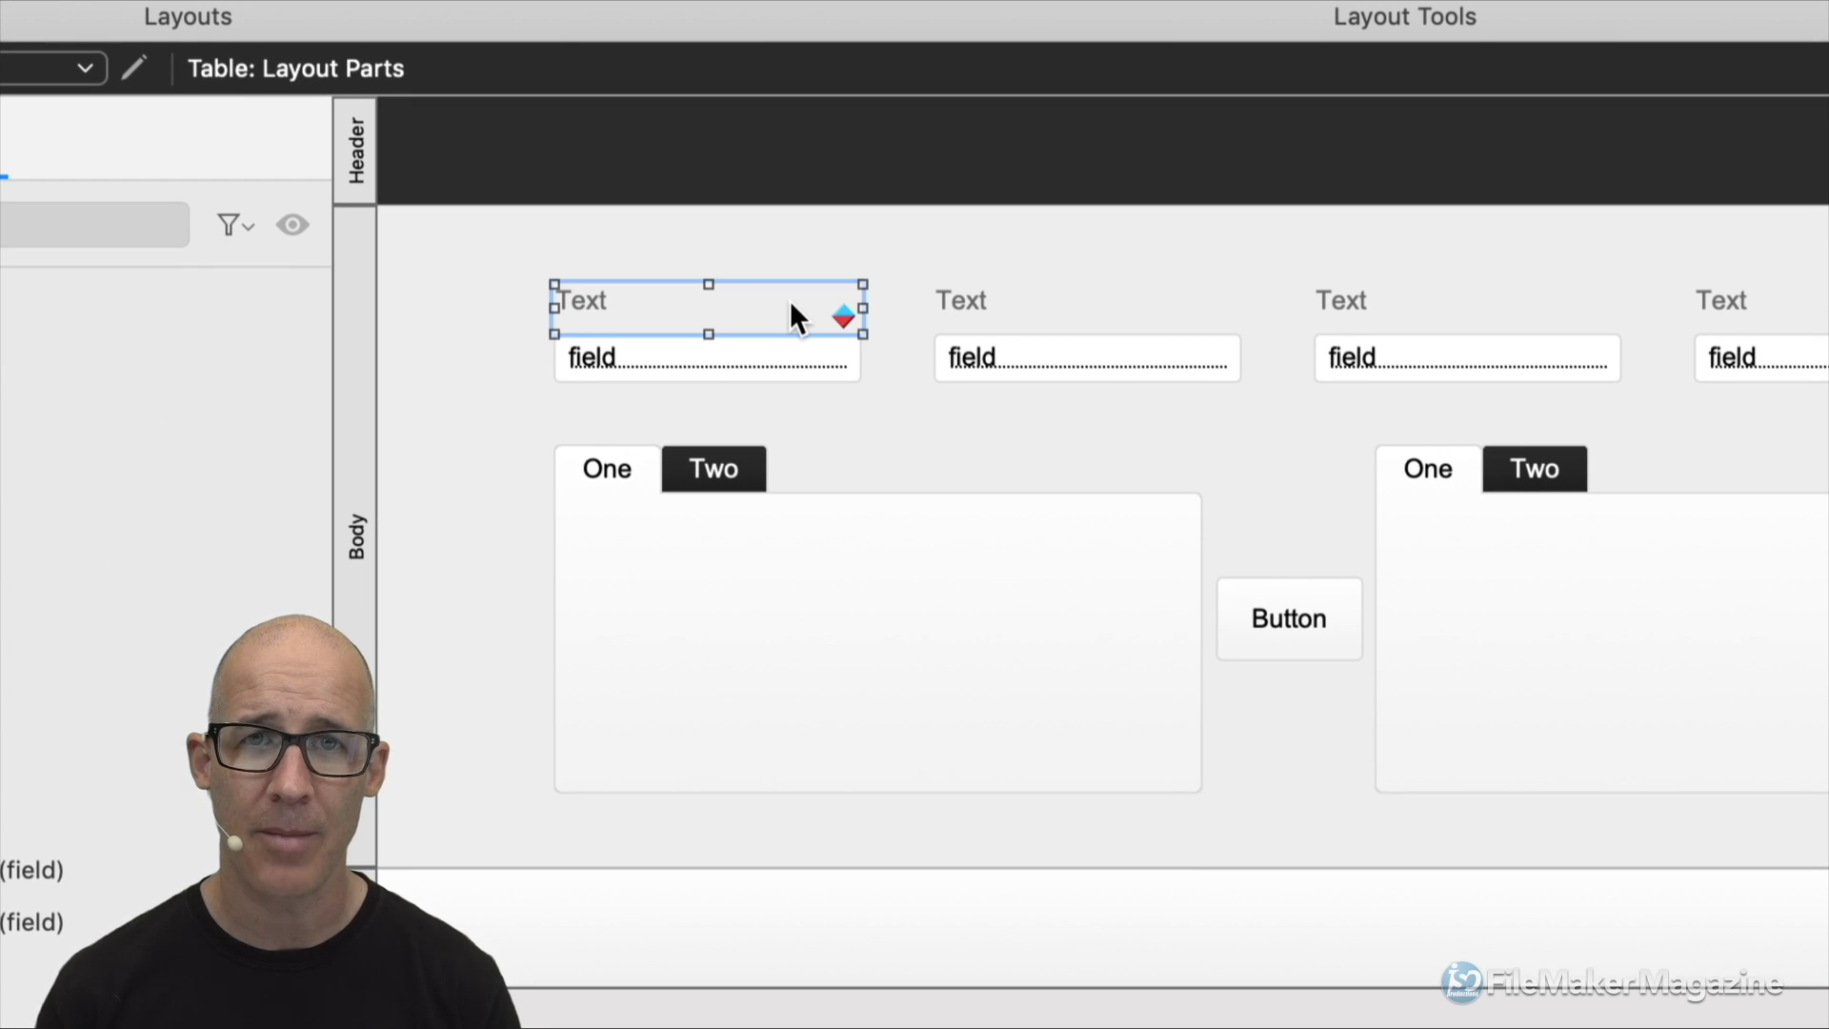
right_click(791, 302)
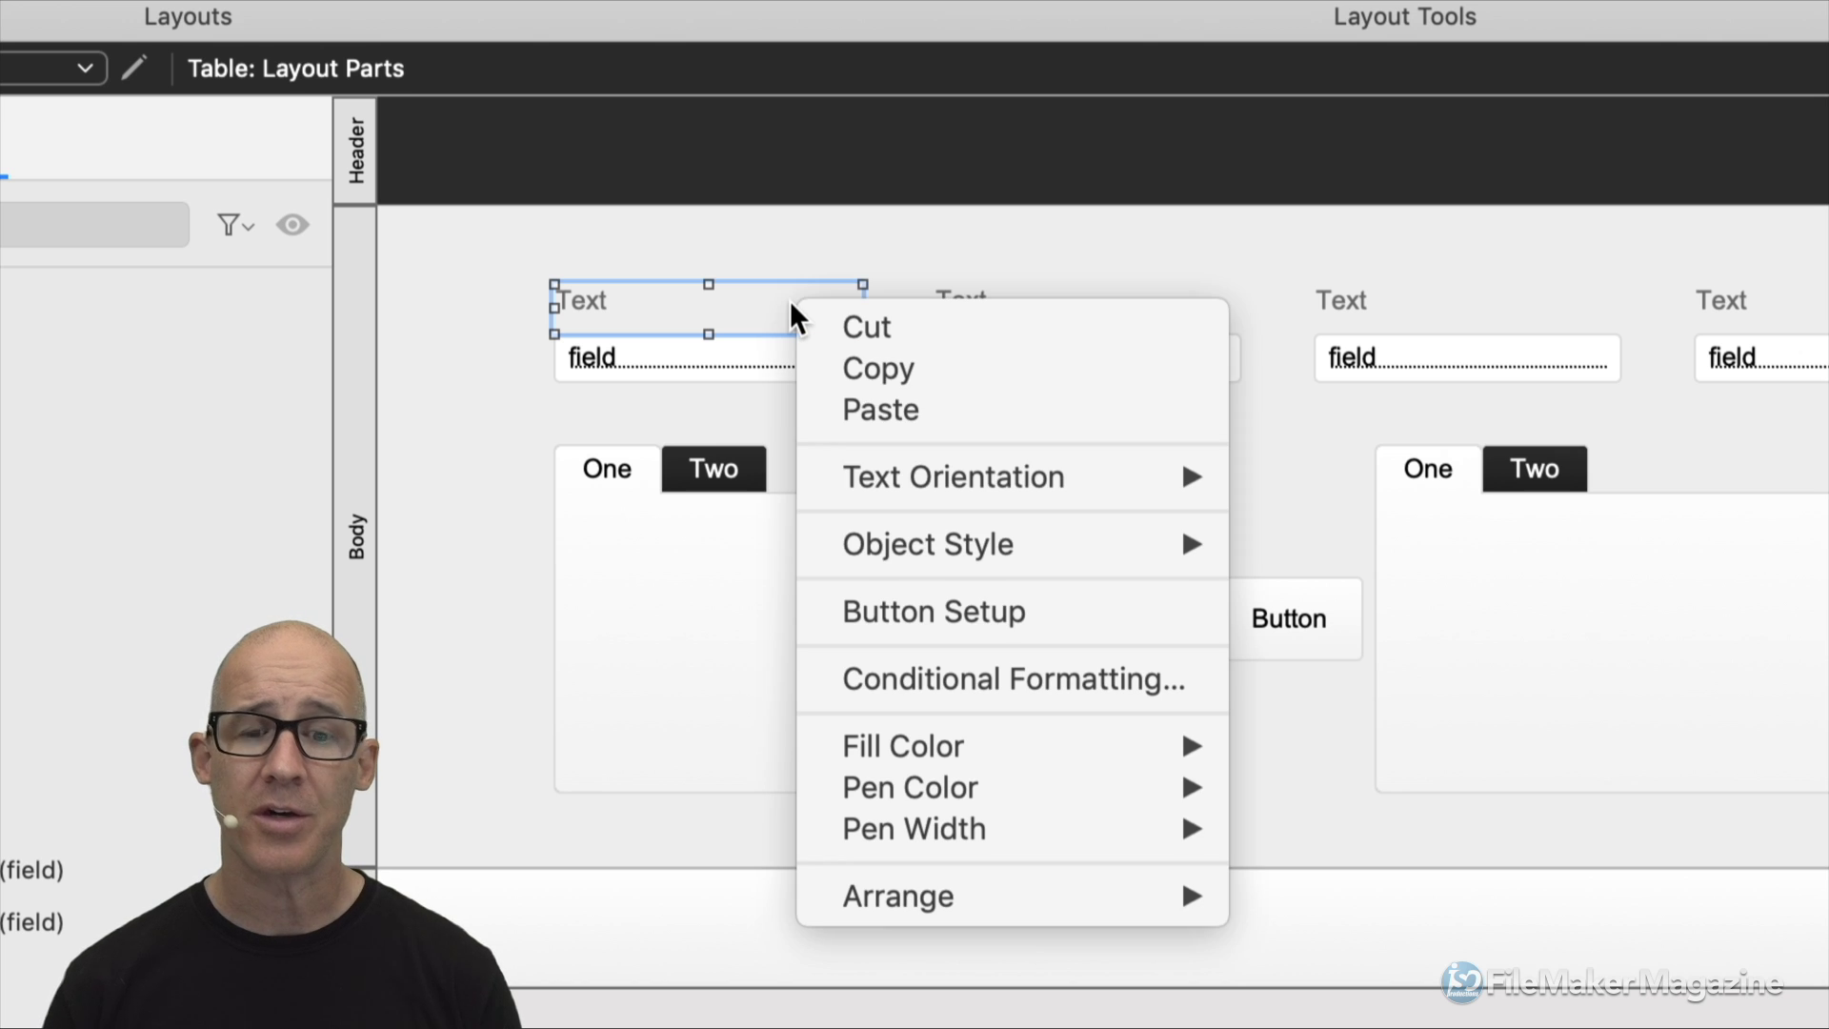
click(990, 666)
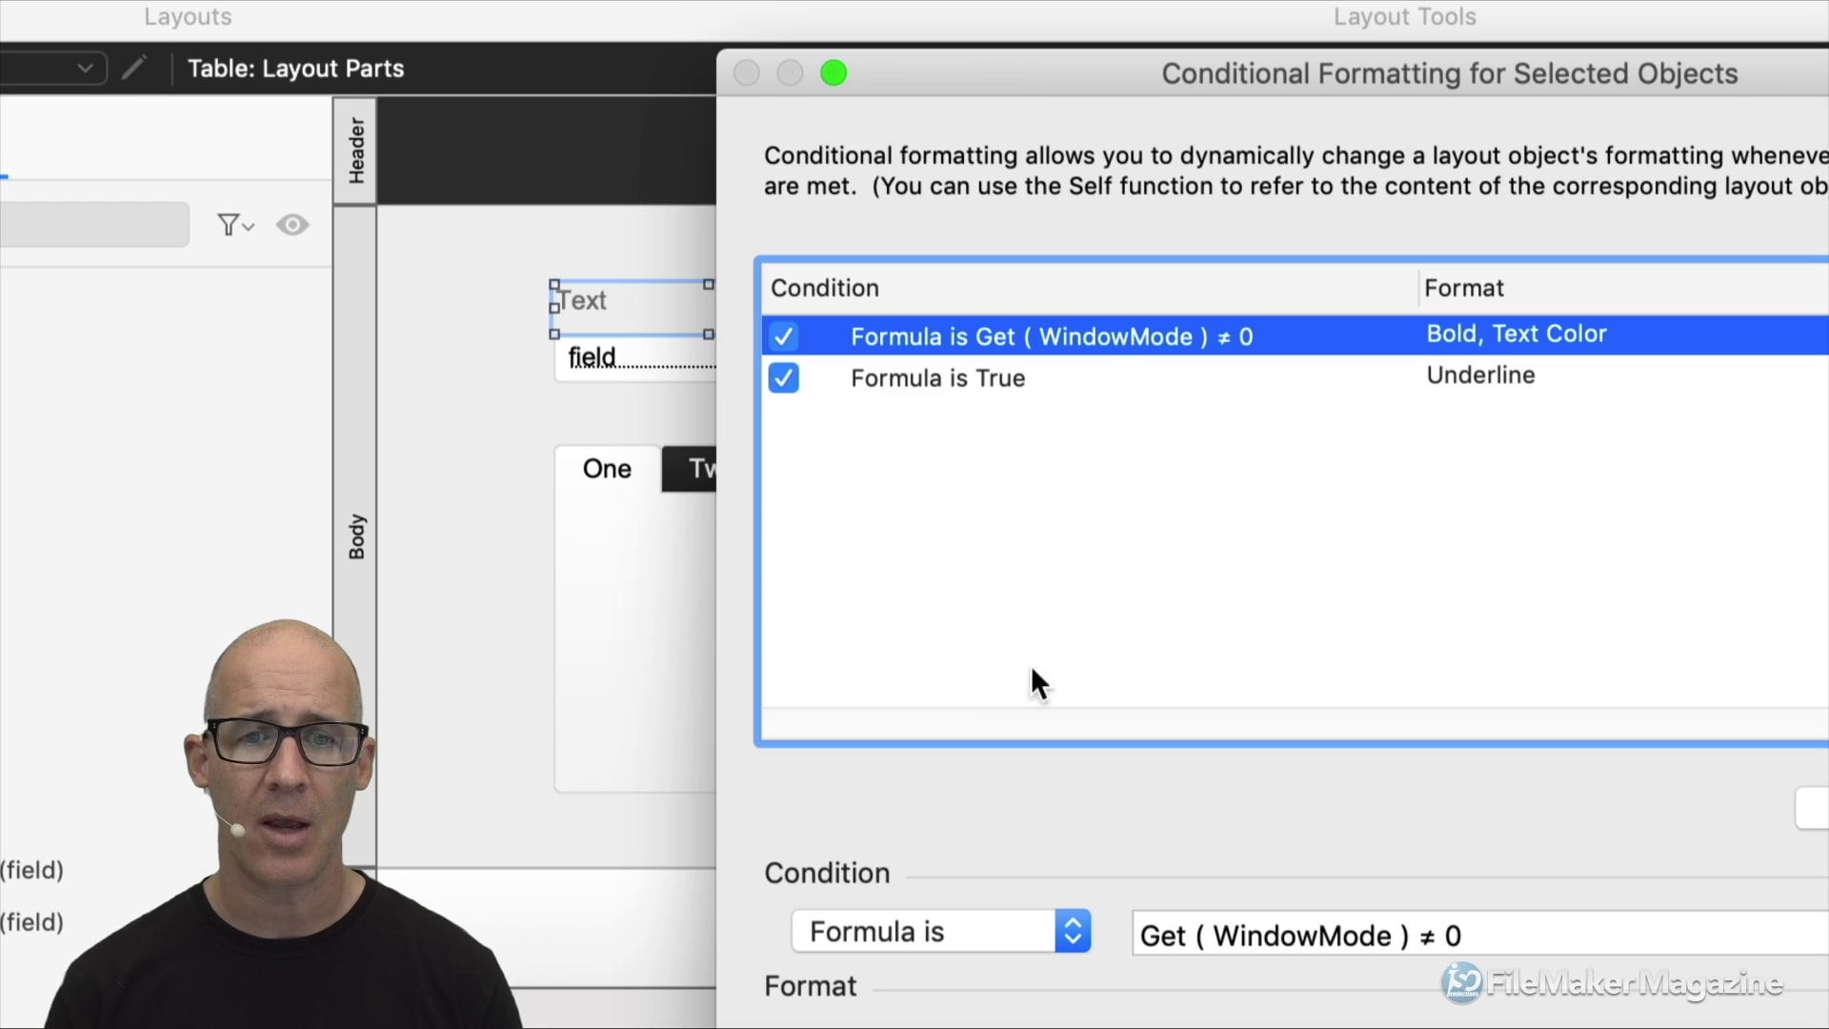
click(1103, 381)
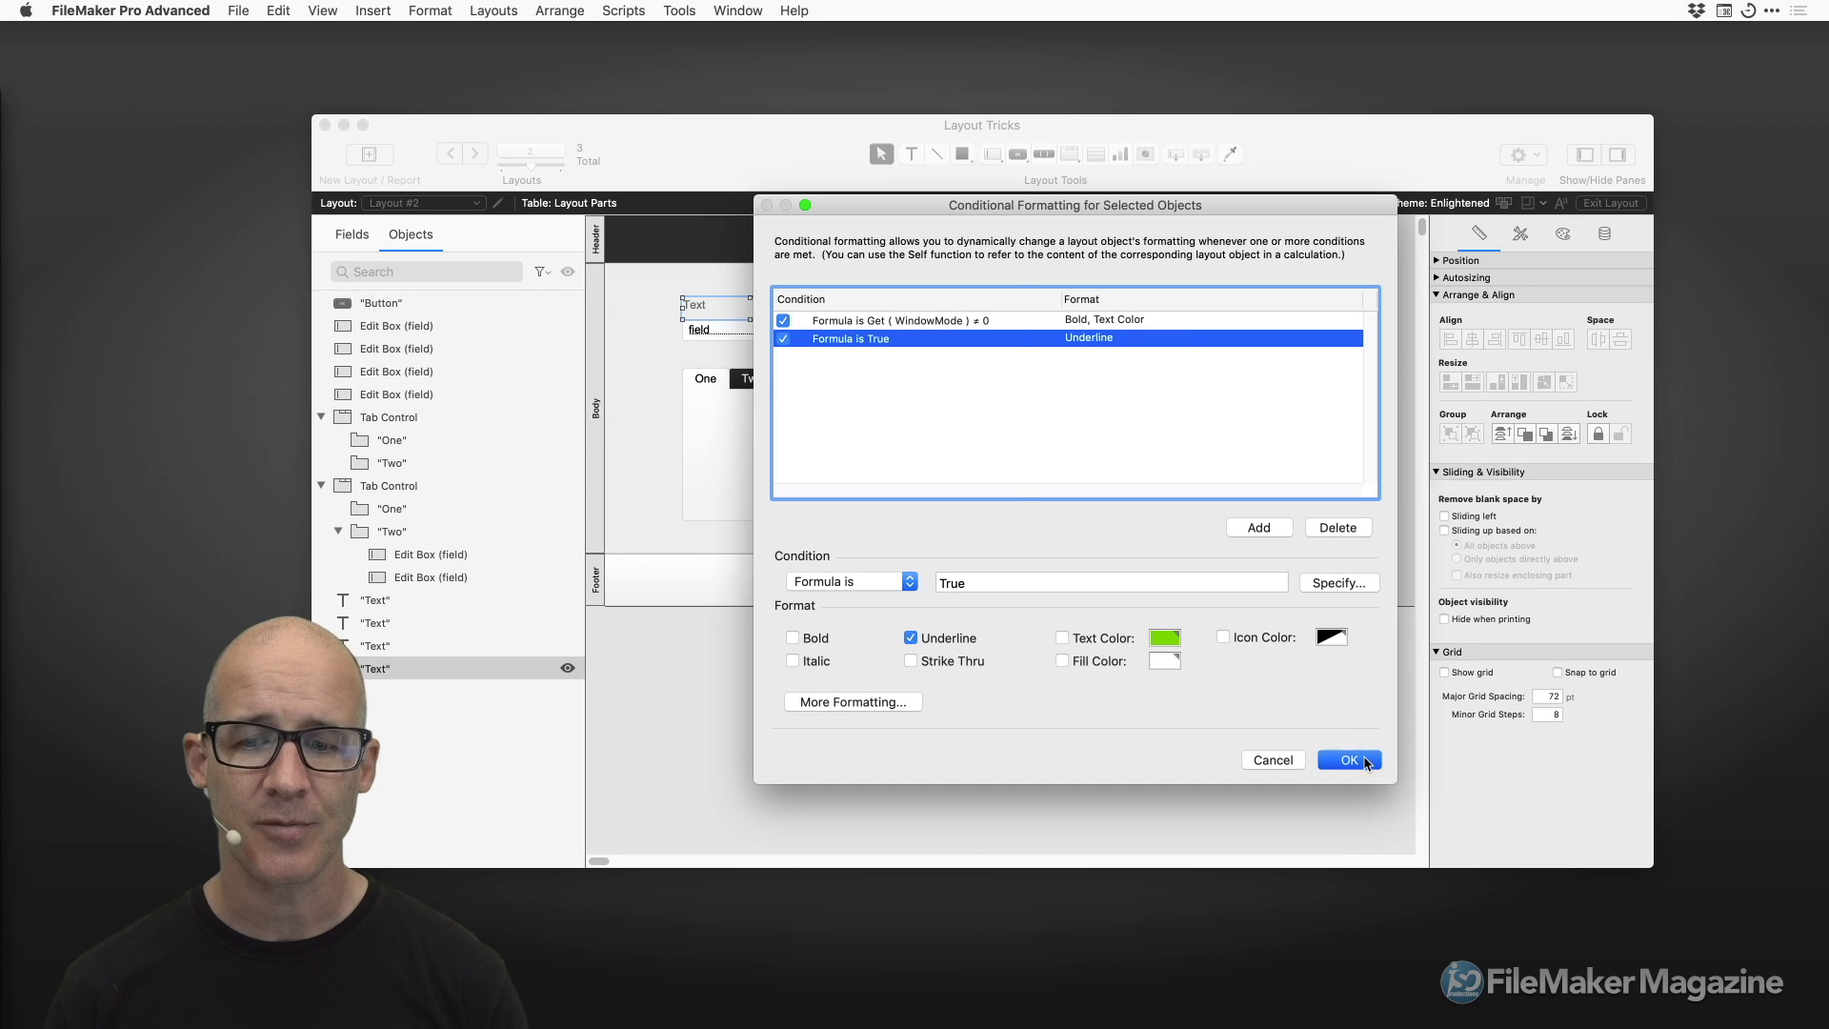
click(1349, 759)
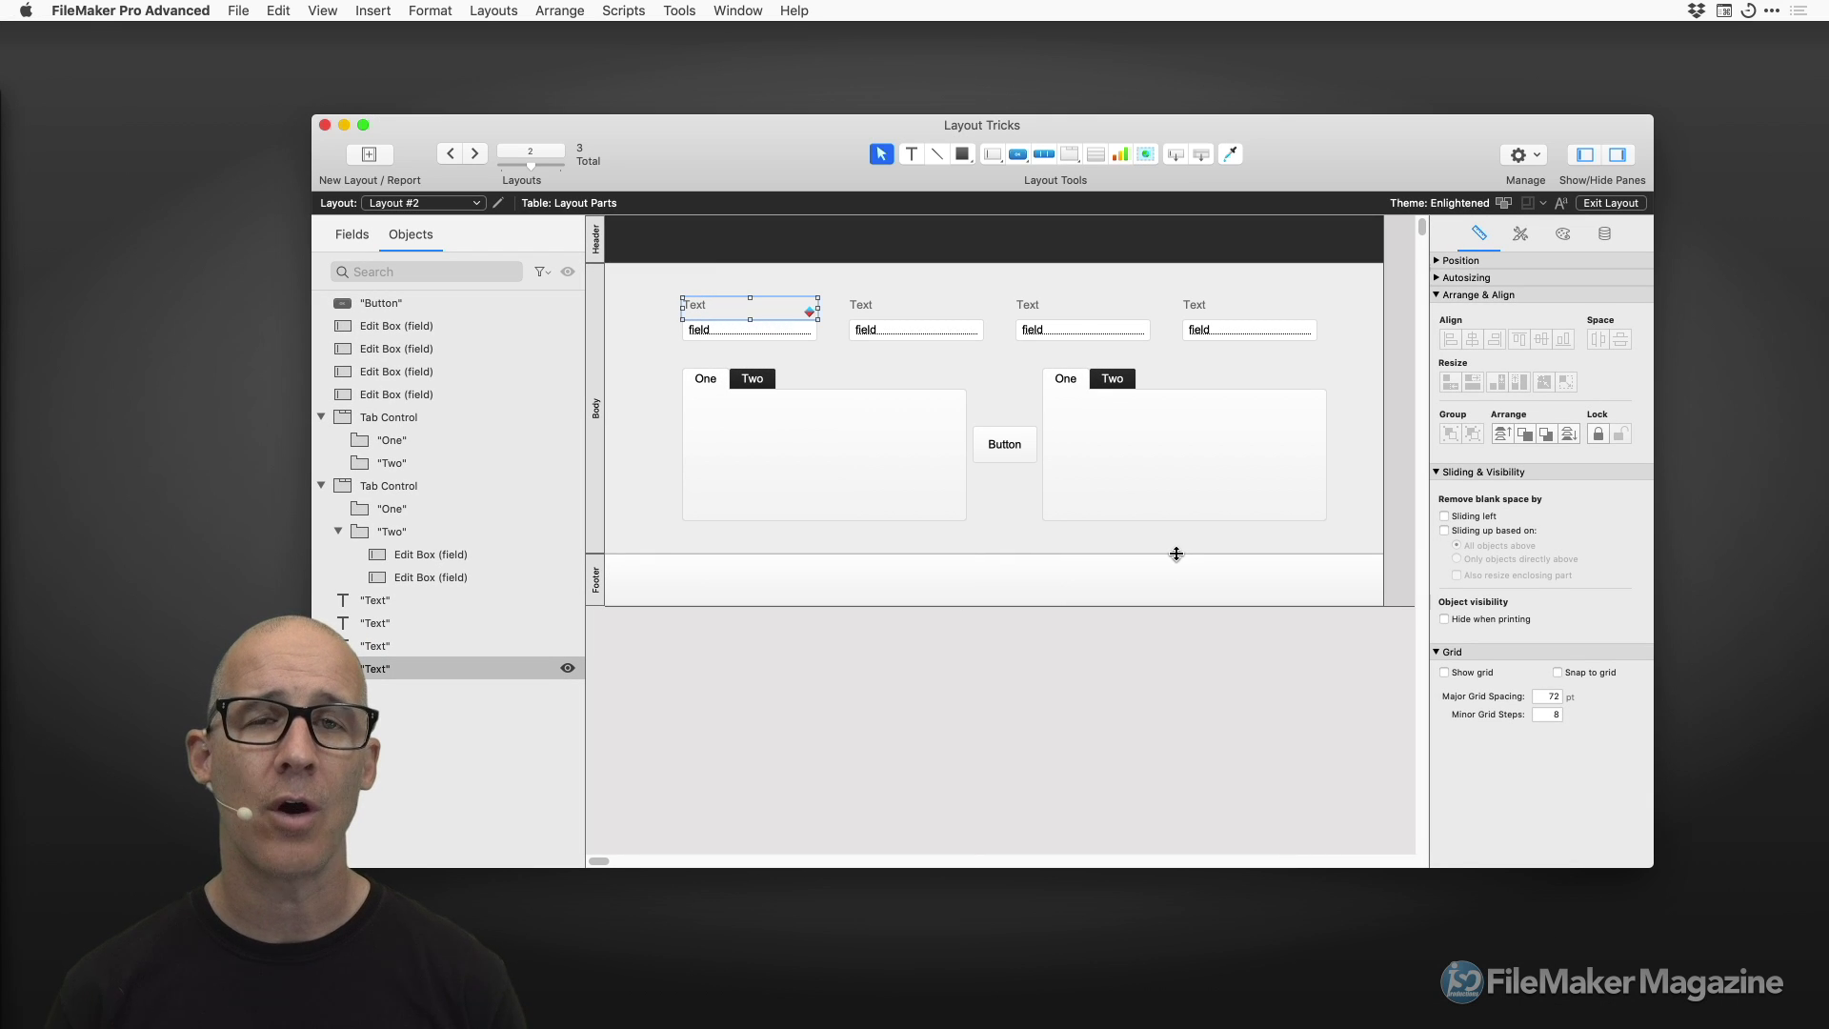
Check the second text label's conditional formatting and close the dialog without adding a condition.
click(886, 302)
right_click(886, 301)
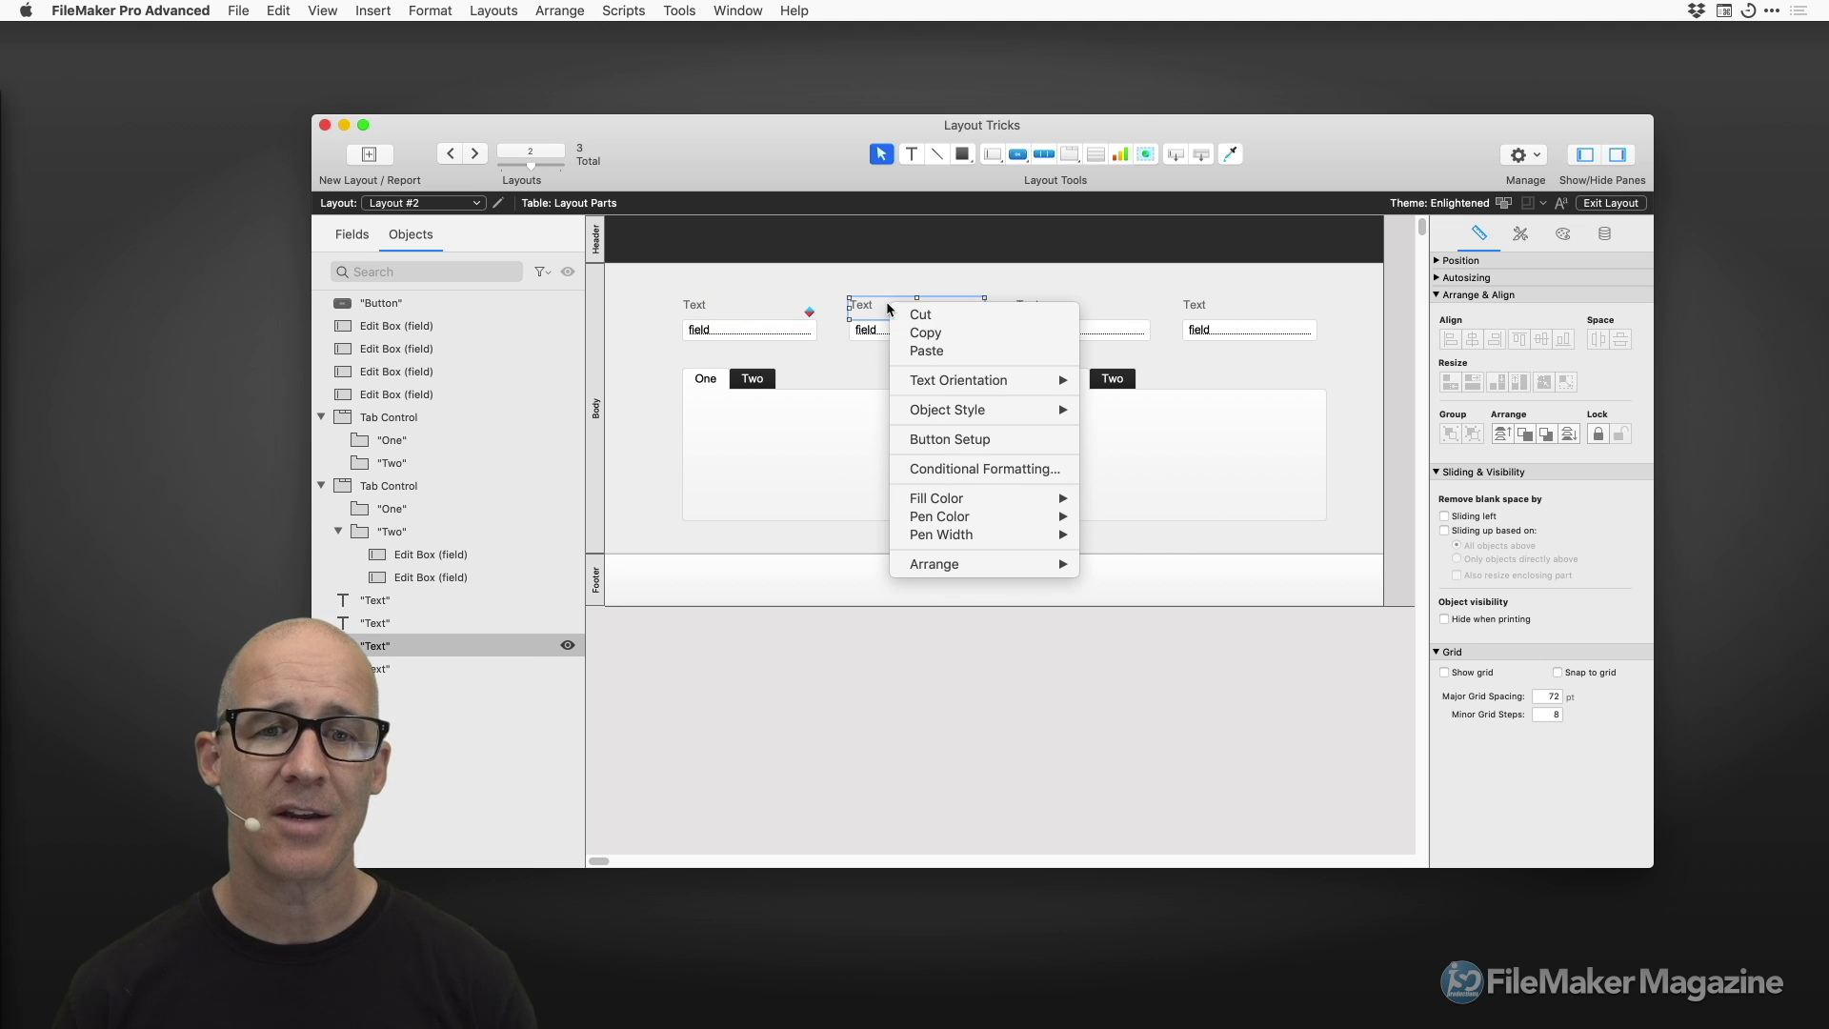
click(985, 469)
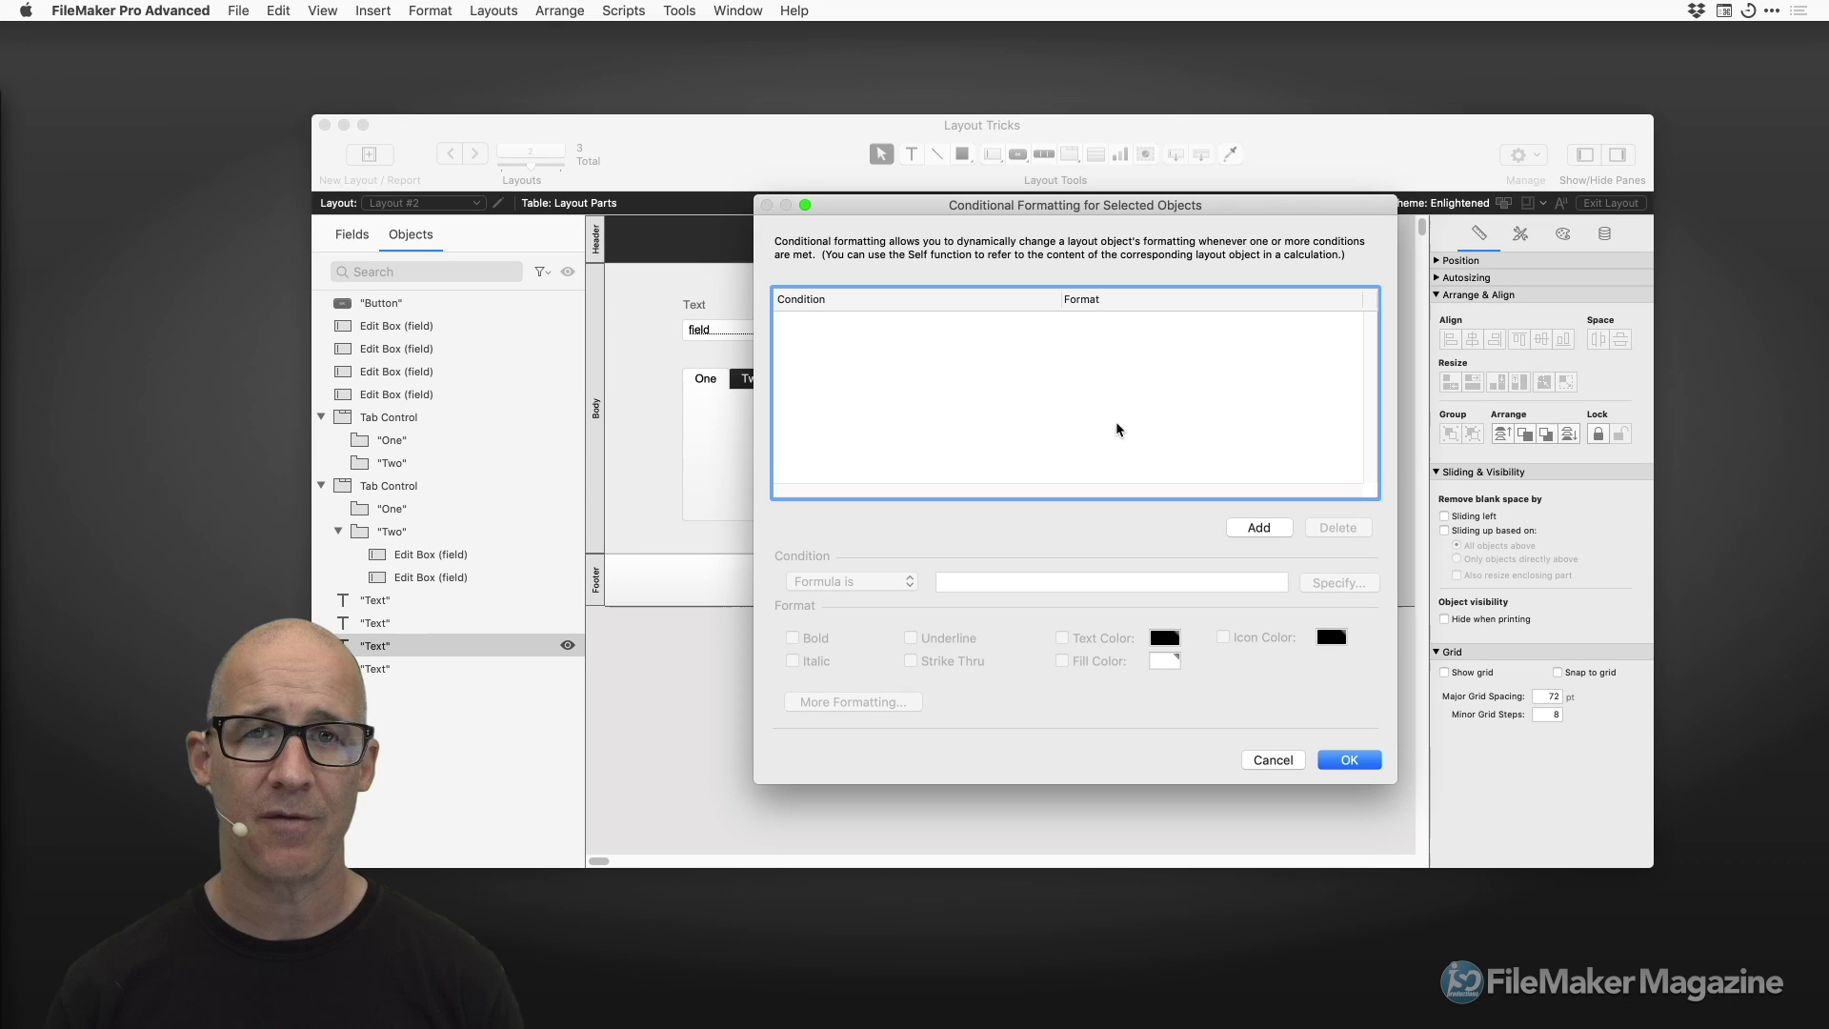
click(1273, 759)
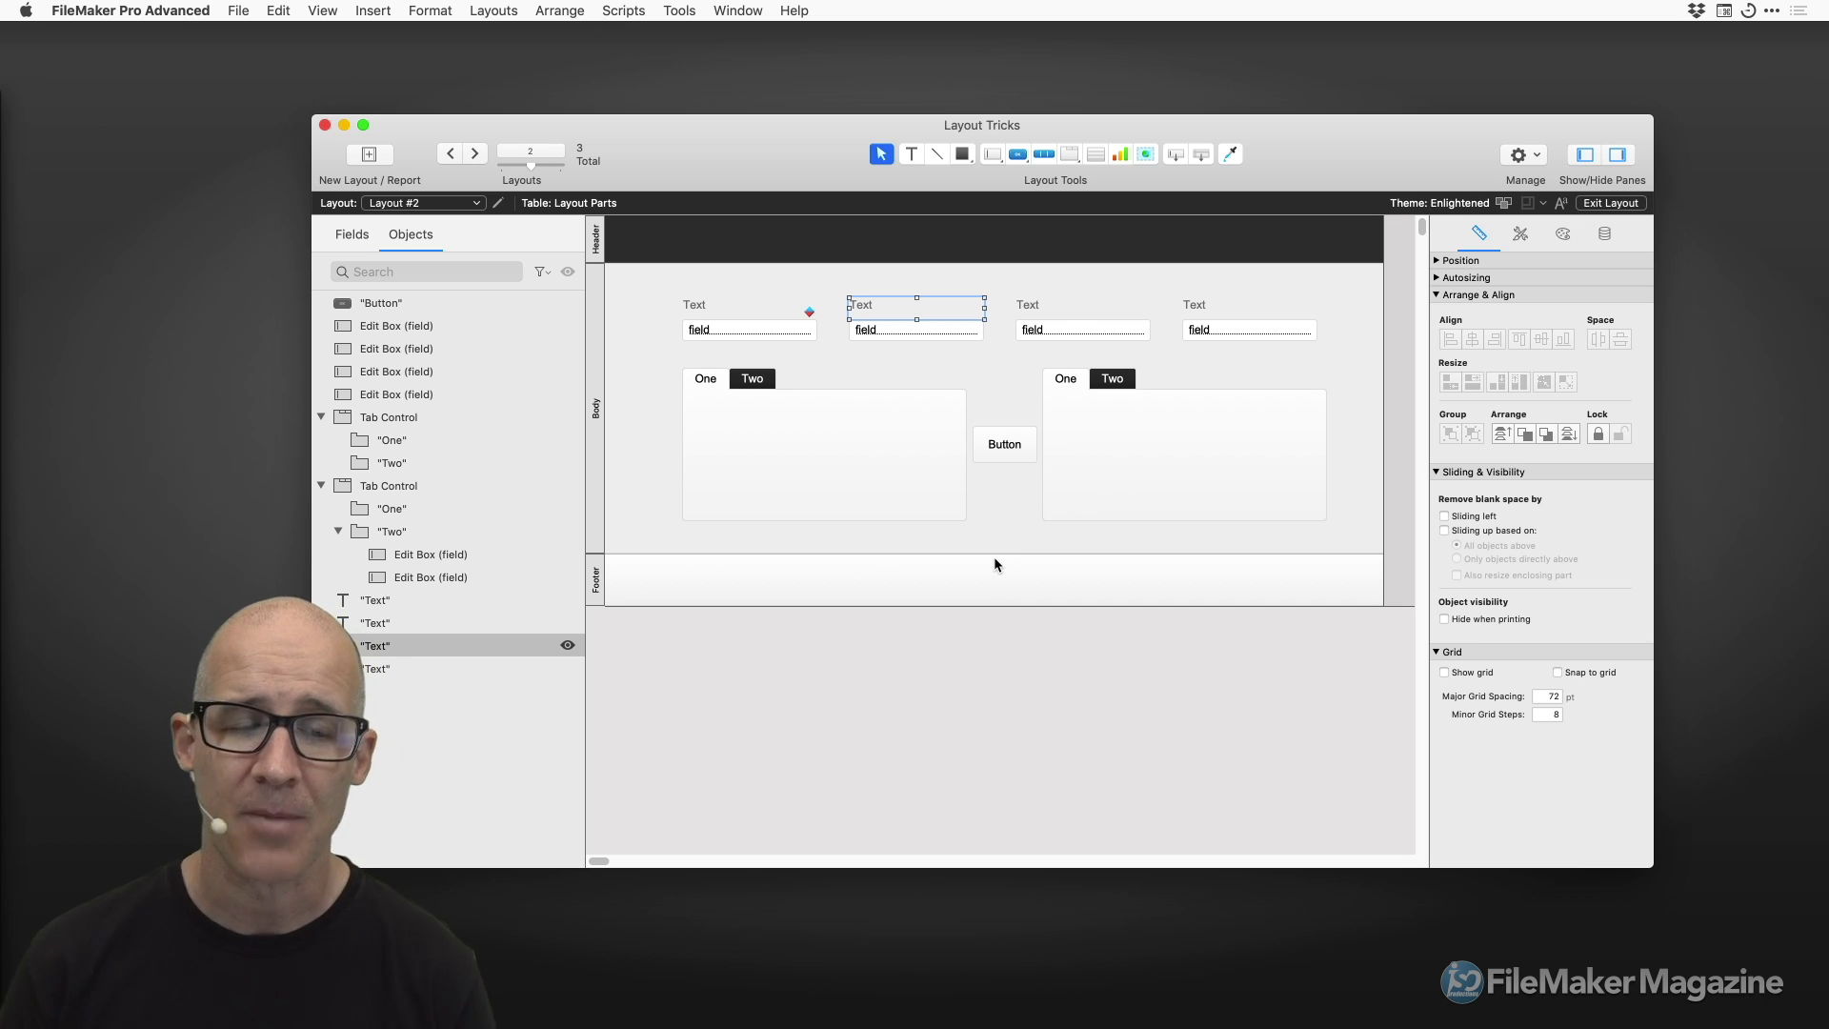
Select the first two text labels together, check their combined conditional formatting, and cancel the dialog.
click(805, 315)
click(902, 311)
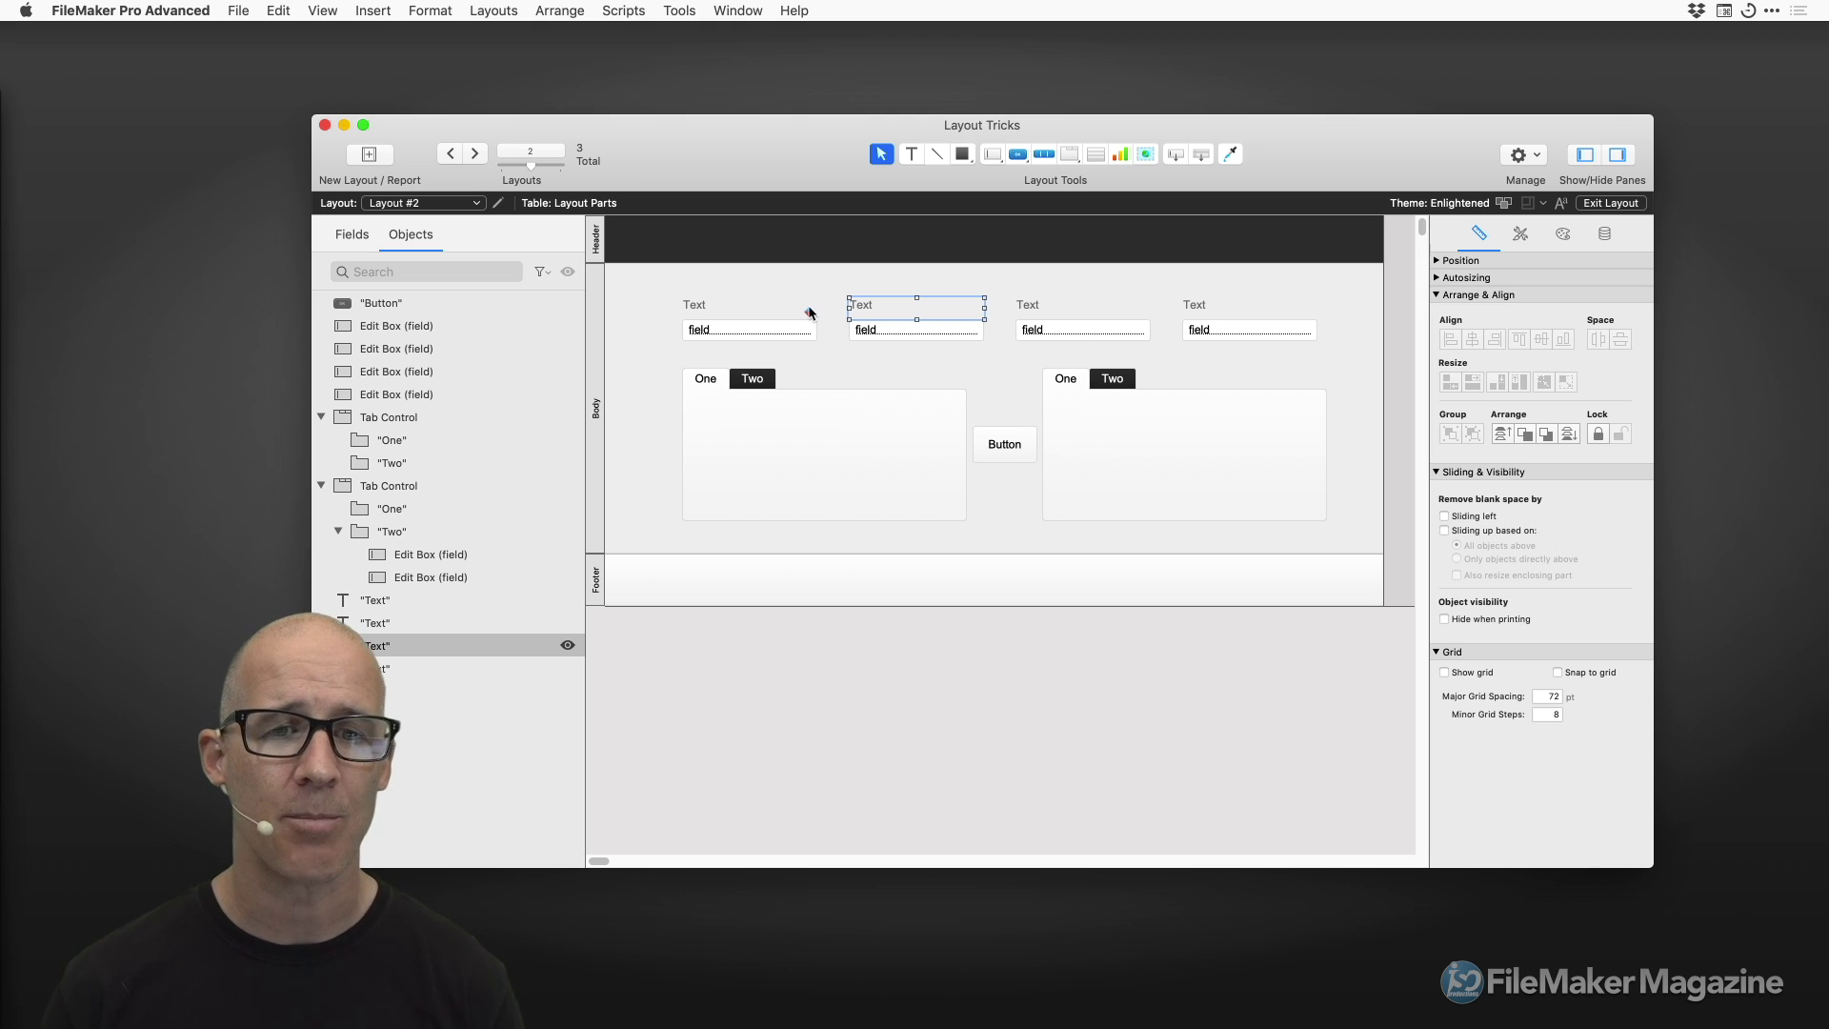
click(807, 310)
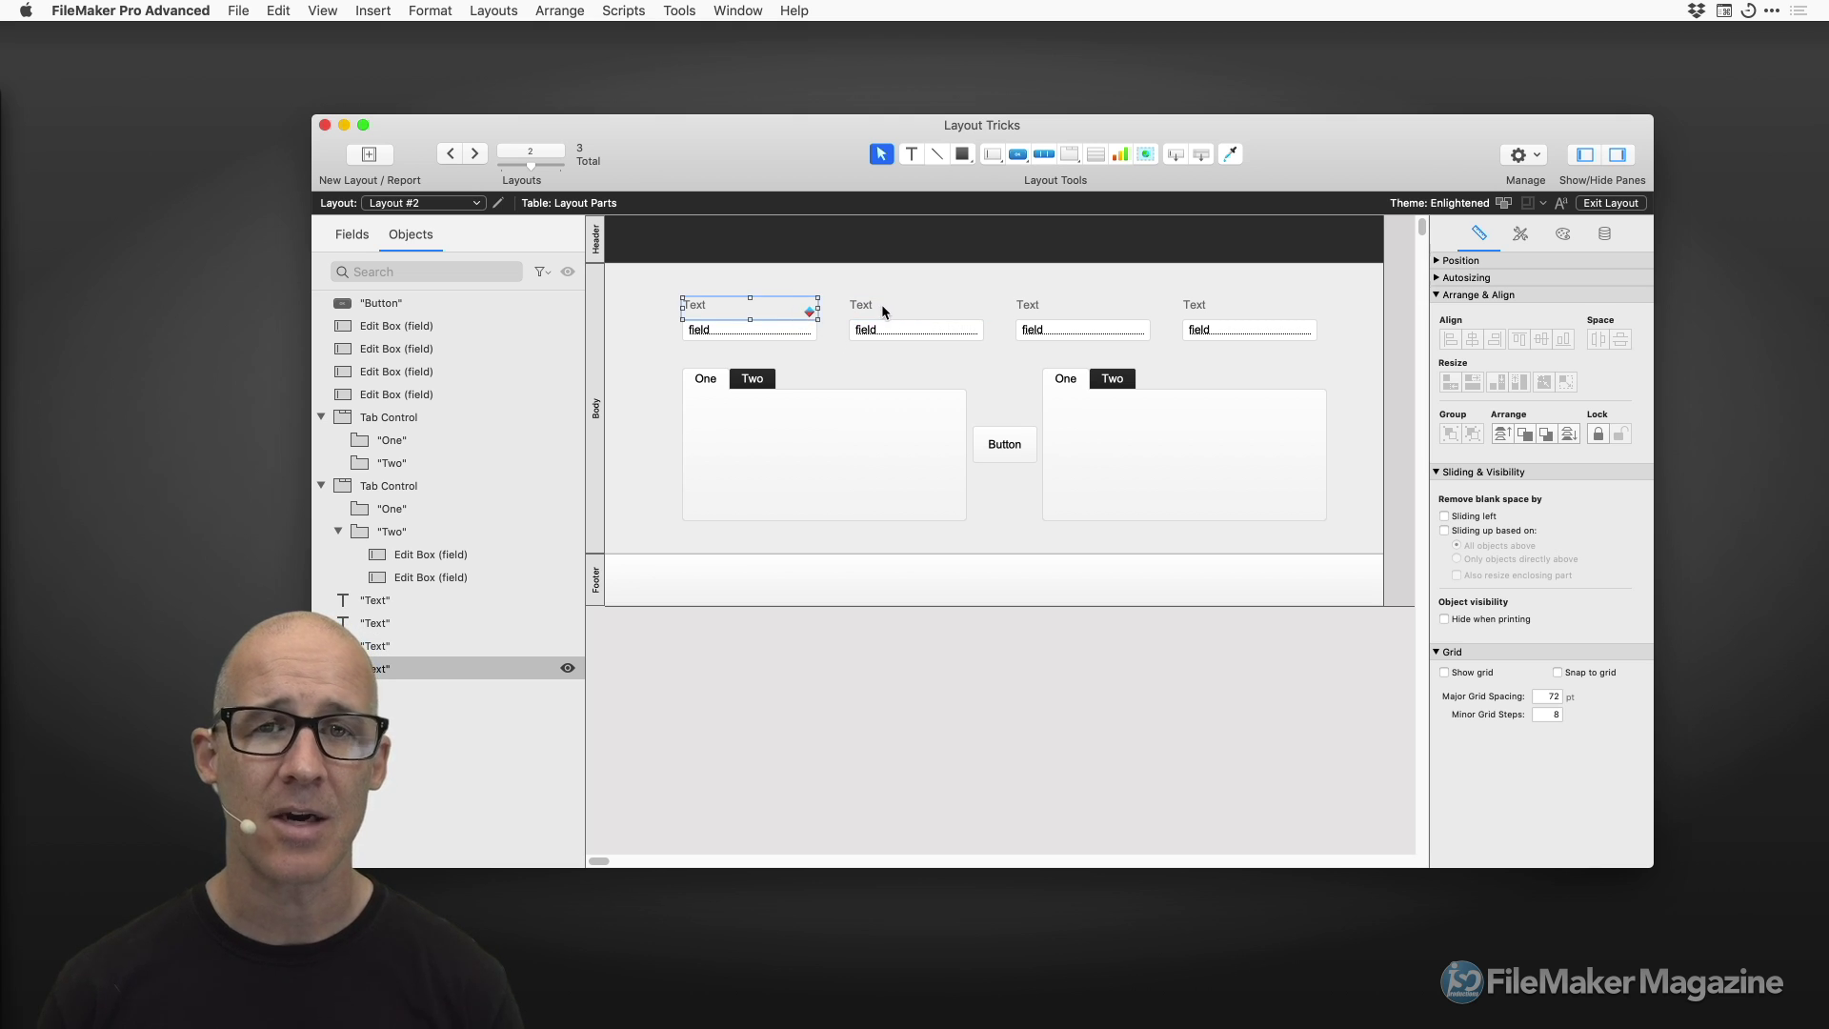
shift+click(882, 307)
click(835, 324)
click(801, 311)
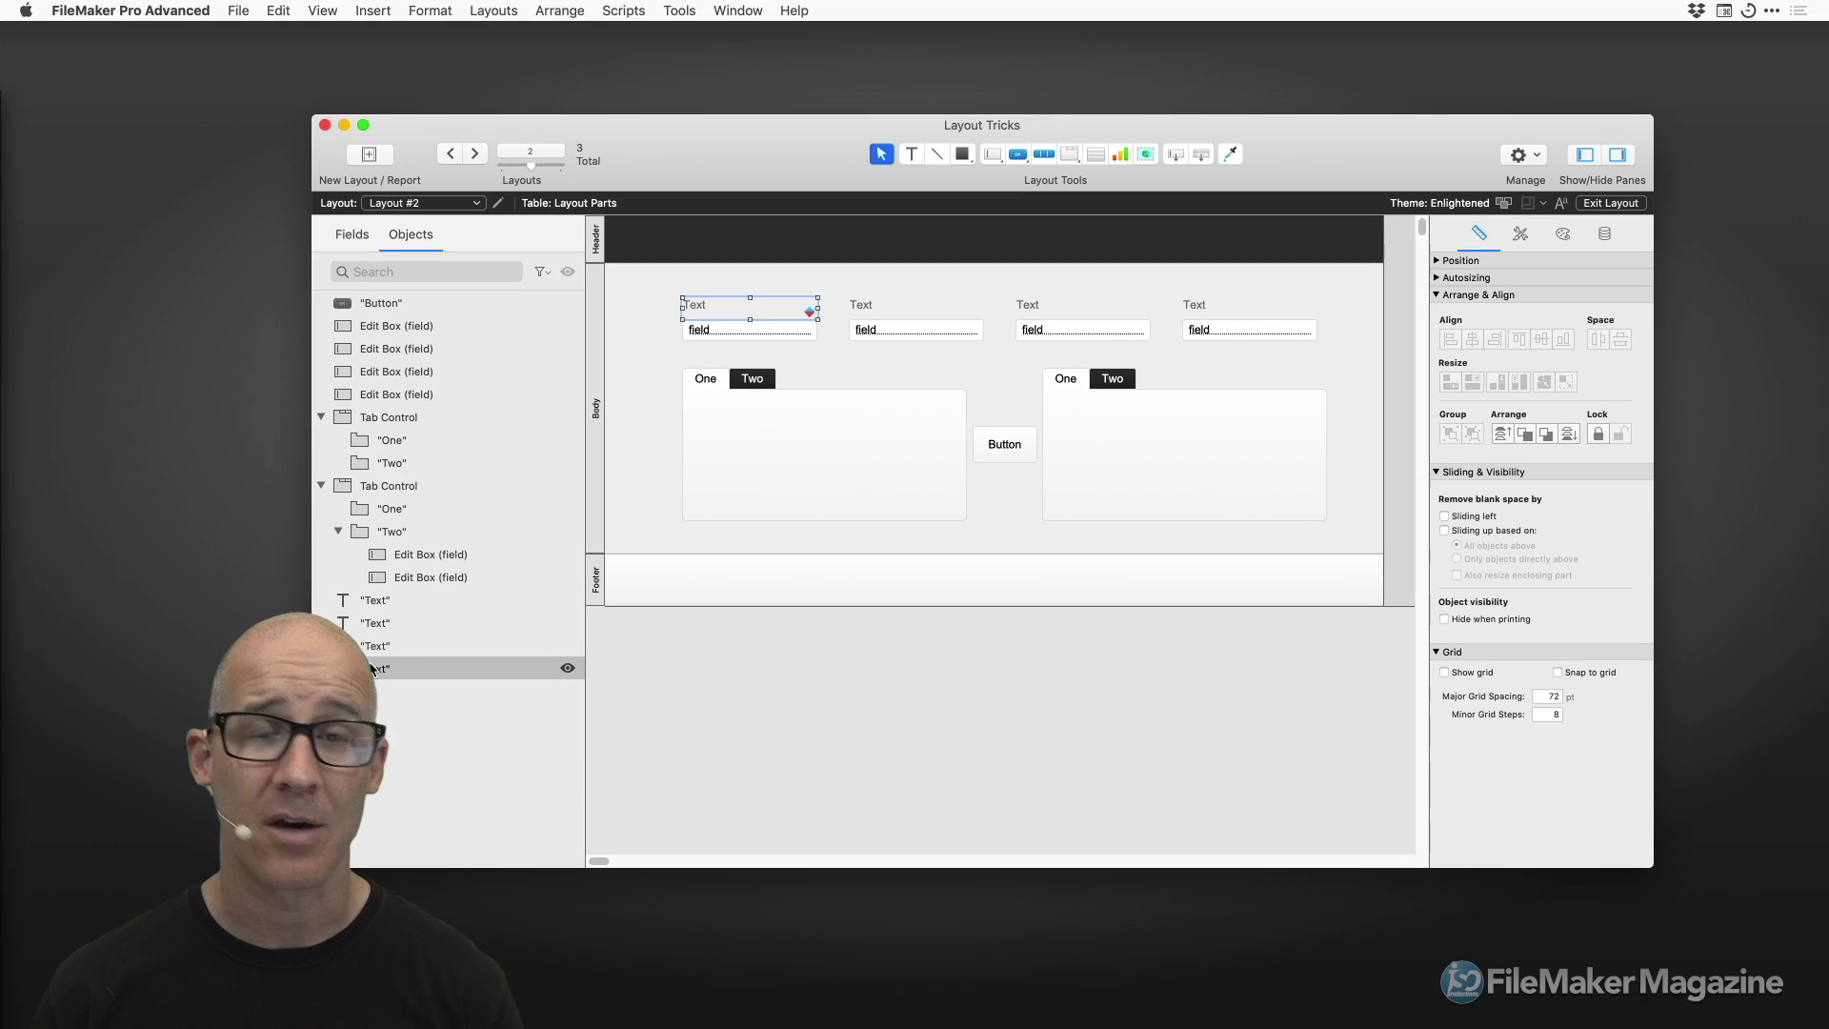
shift+click(895, 308)
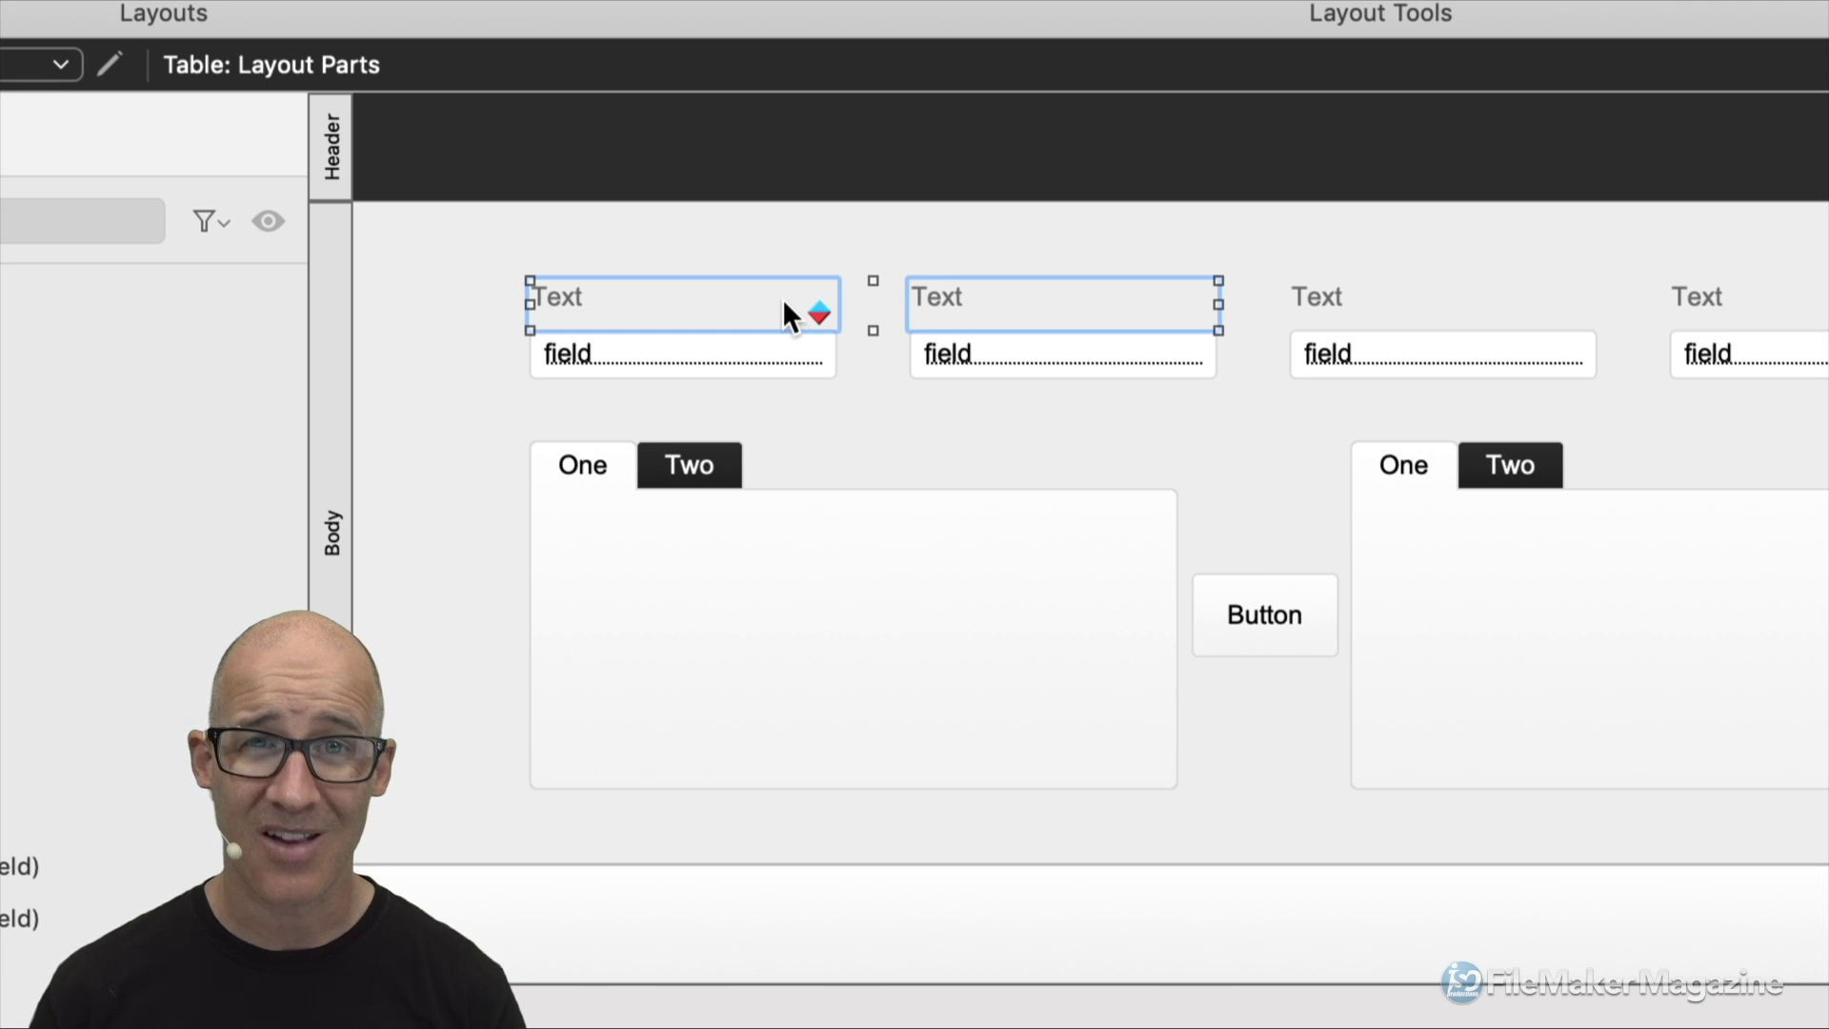
right_click(783, 314)
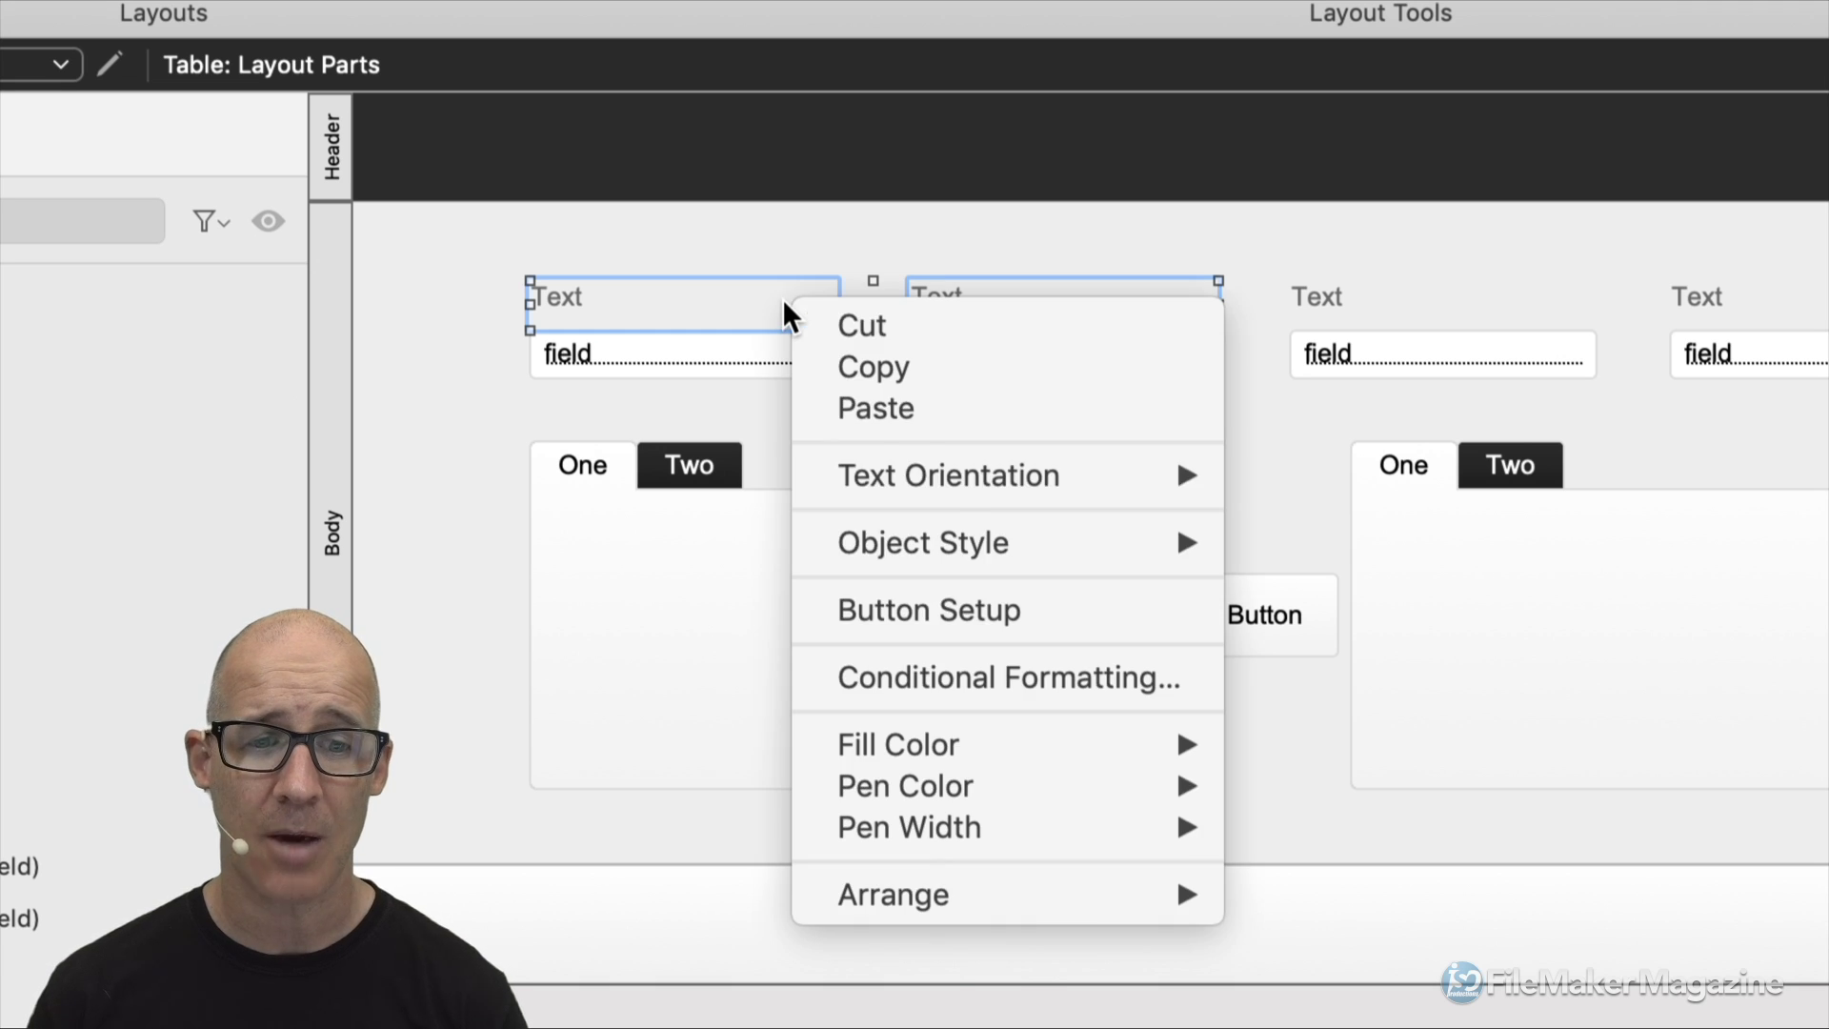
click(1023, 665)
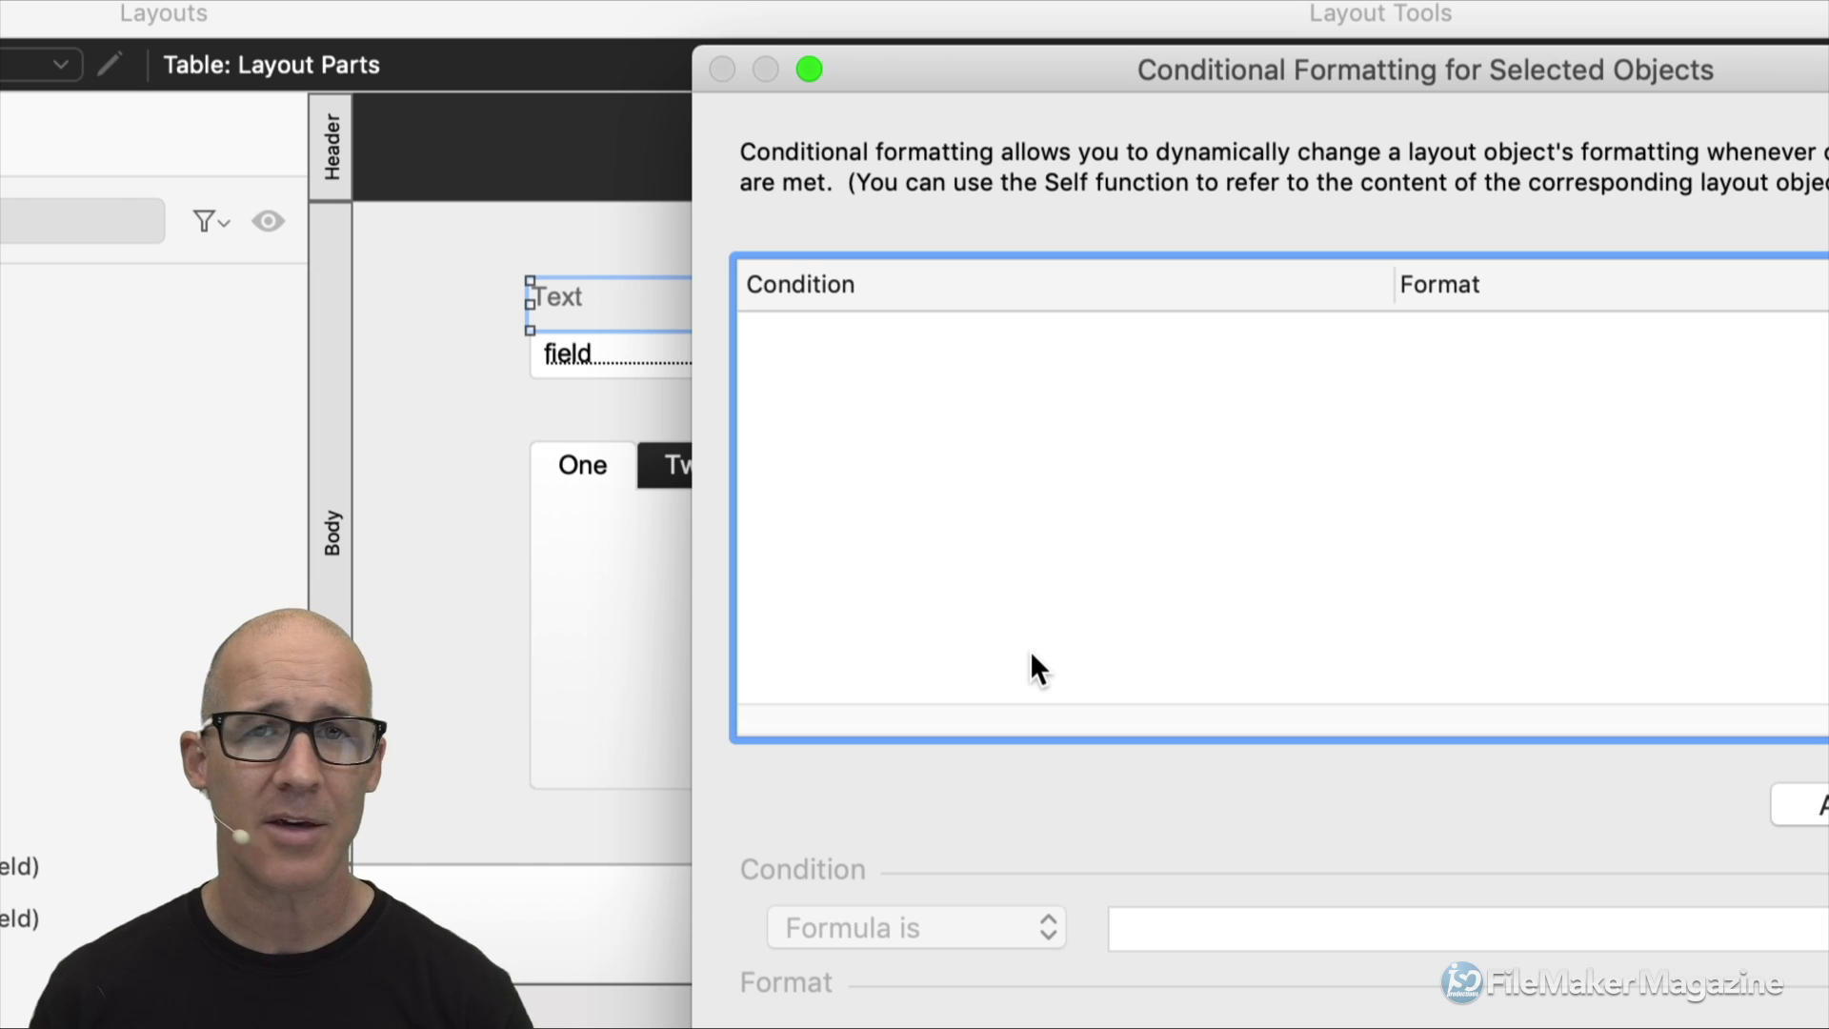
drag(1019, 68, 981, 141)
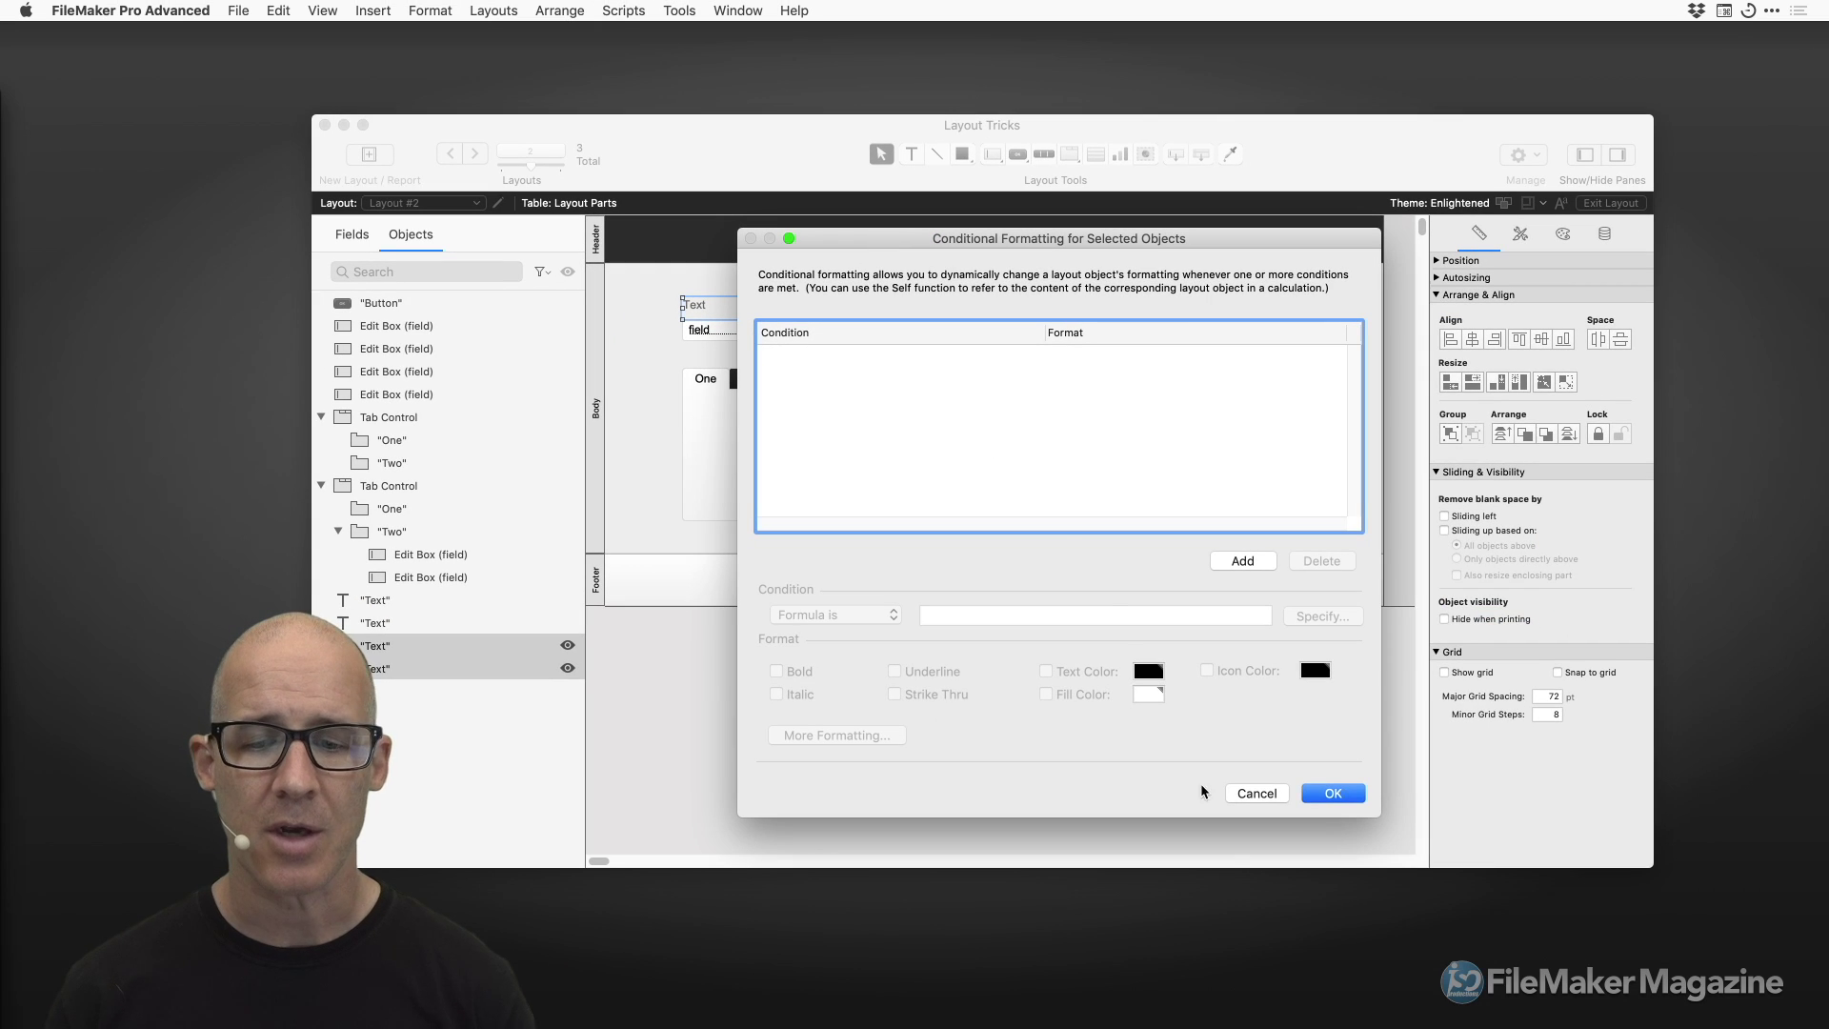
click(1257, 793)
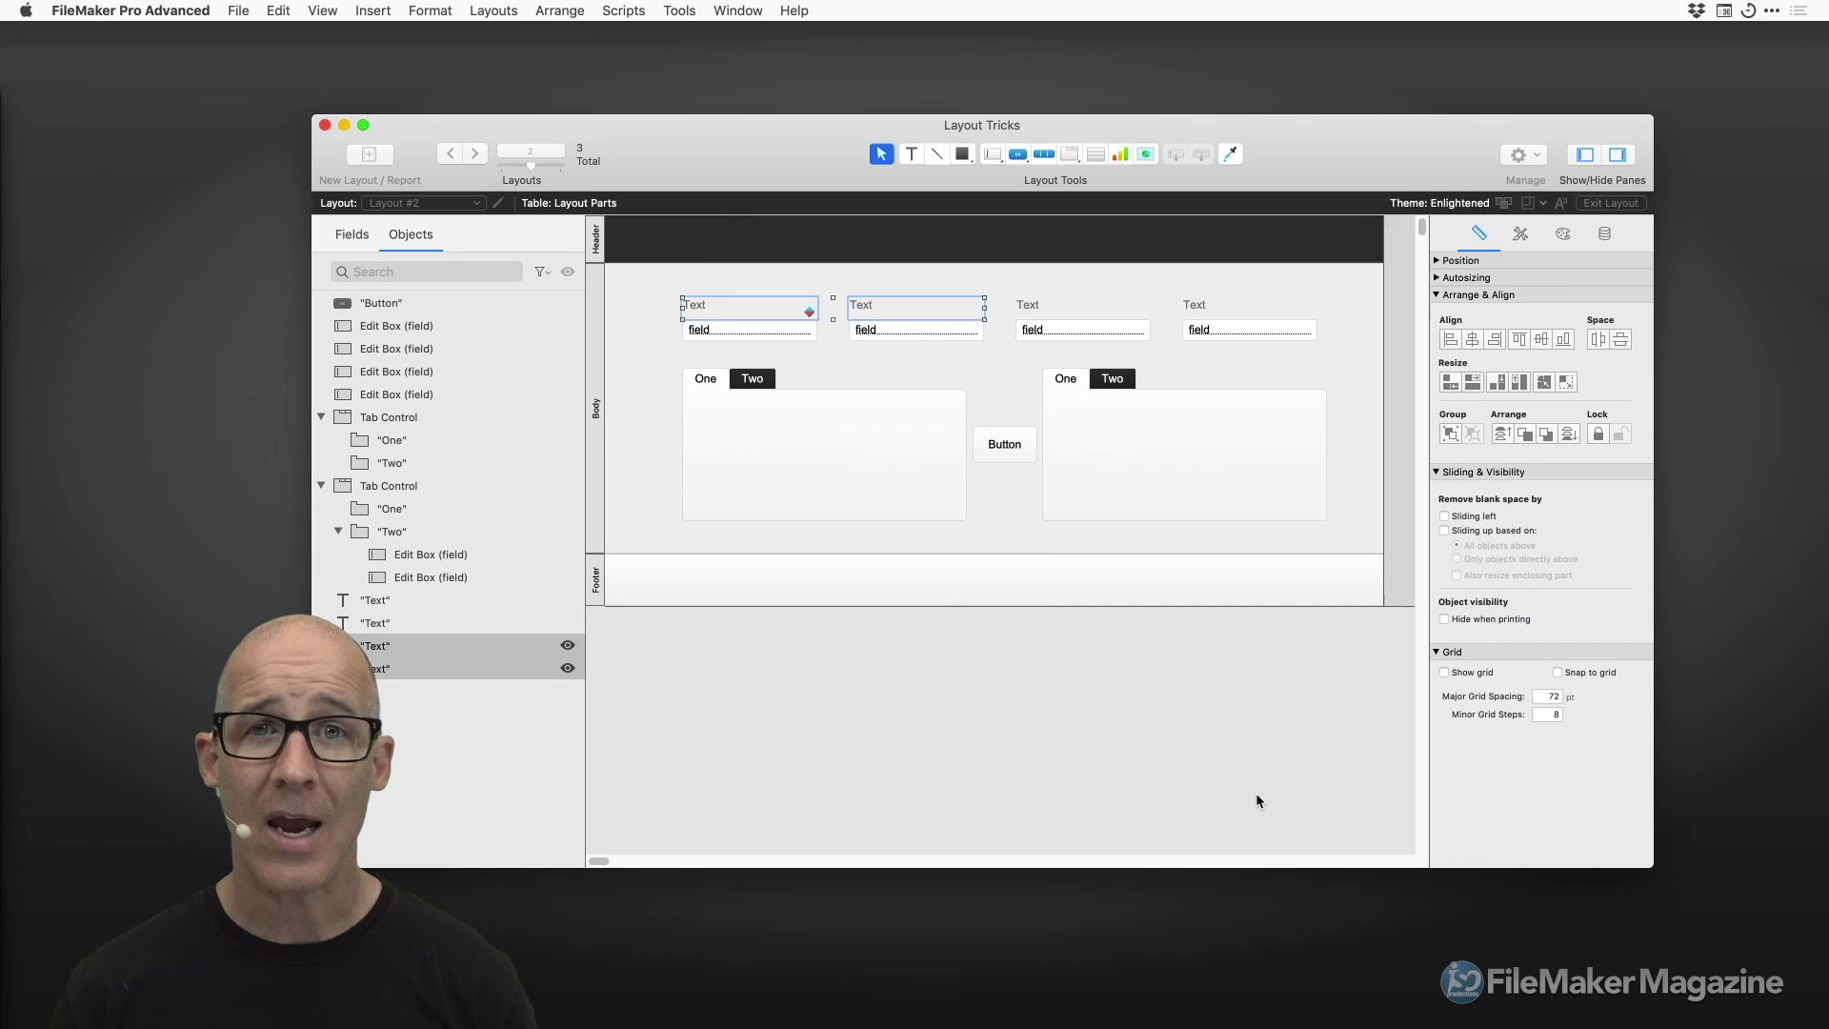
Check where each of the four text labels sits in the object stacking order, and select all four.
click(682, 530)
click(751, 301)
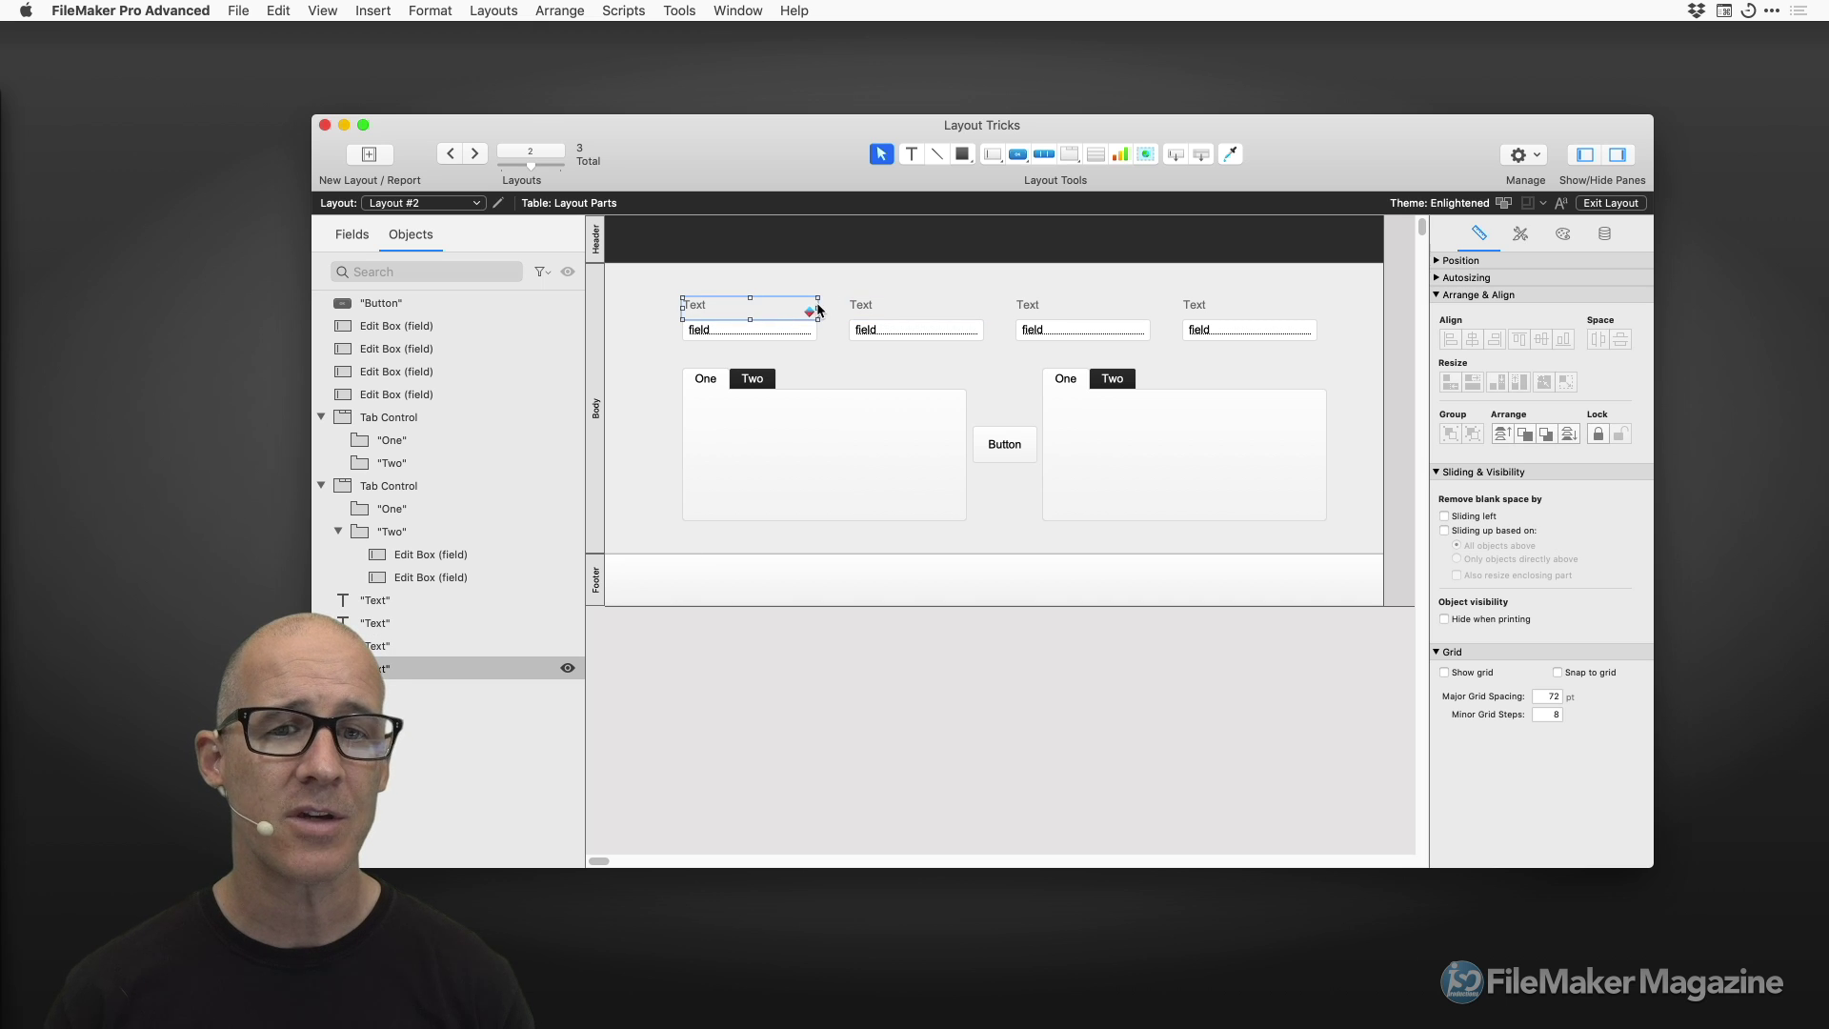
click(890, 301)
click(1027, 307)
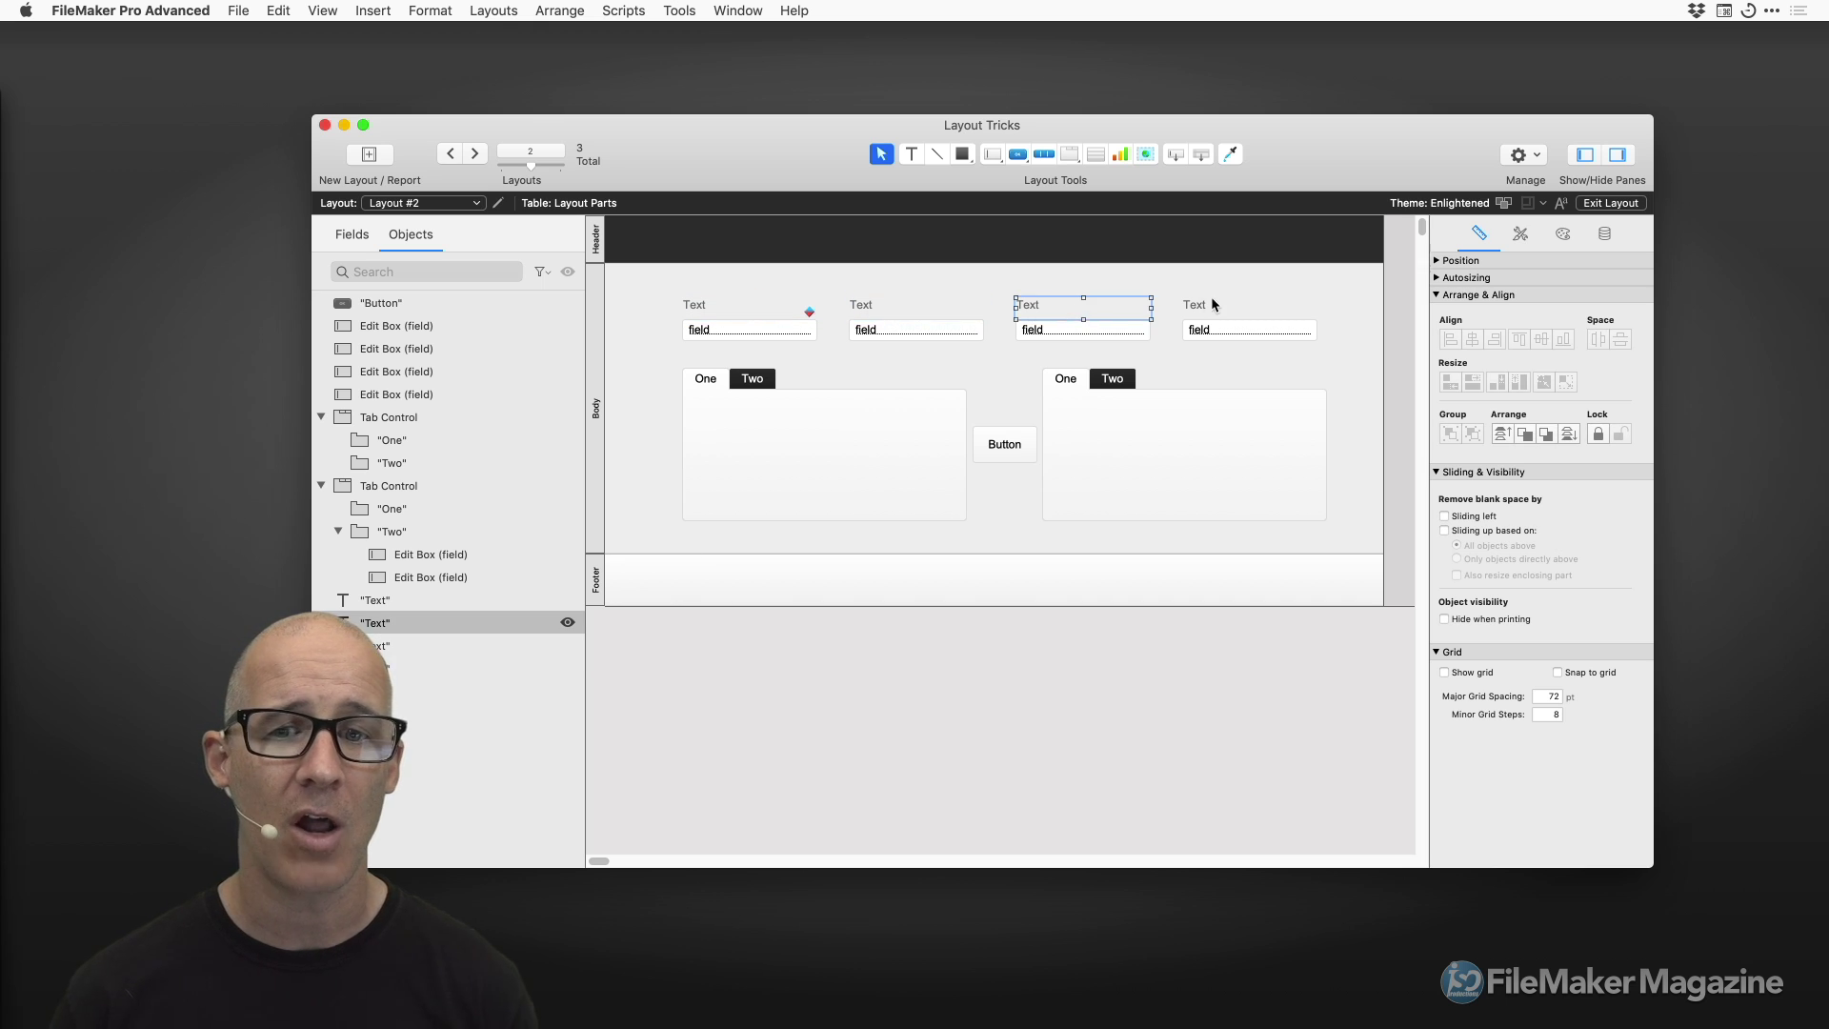
click(1203, 303)
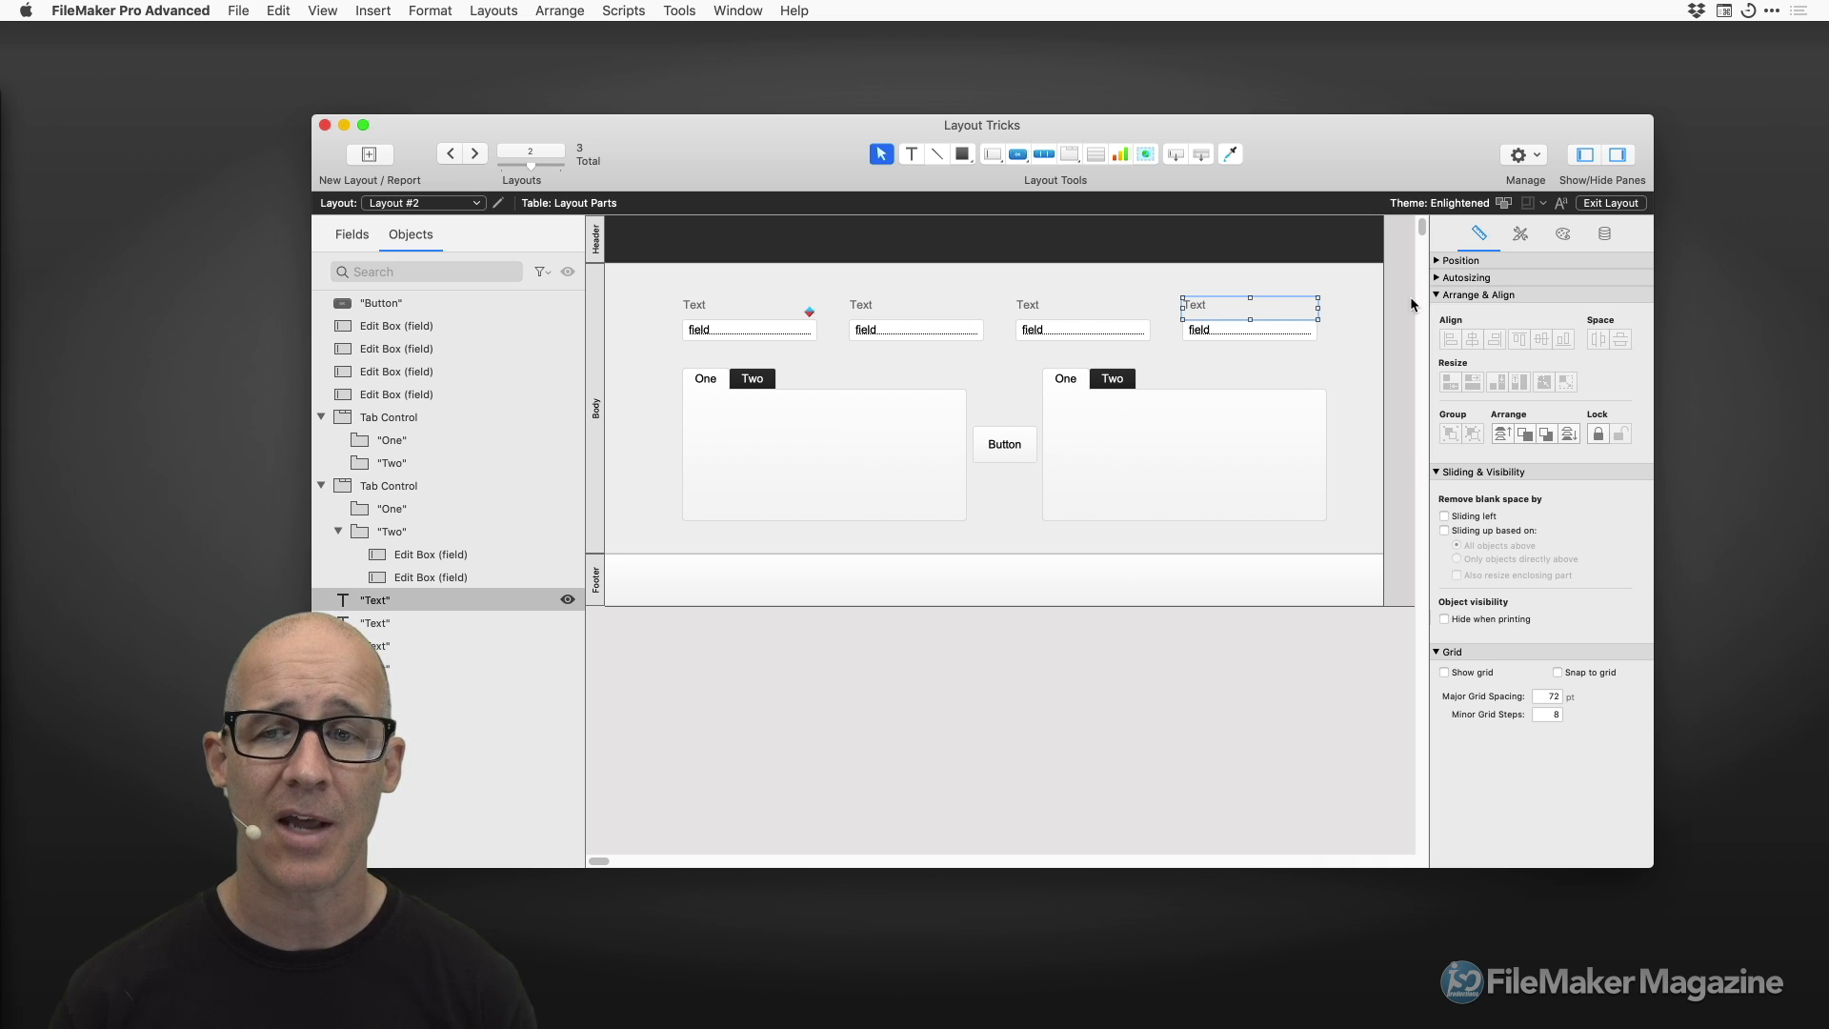
drag(1358, 283, 640, 331)
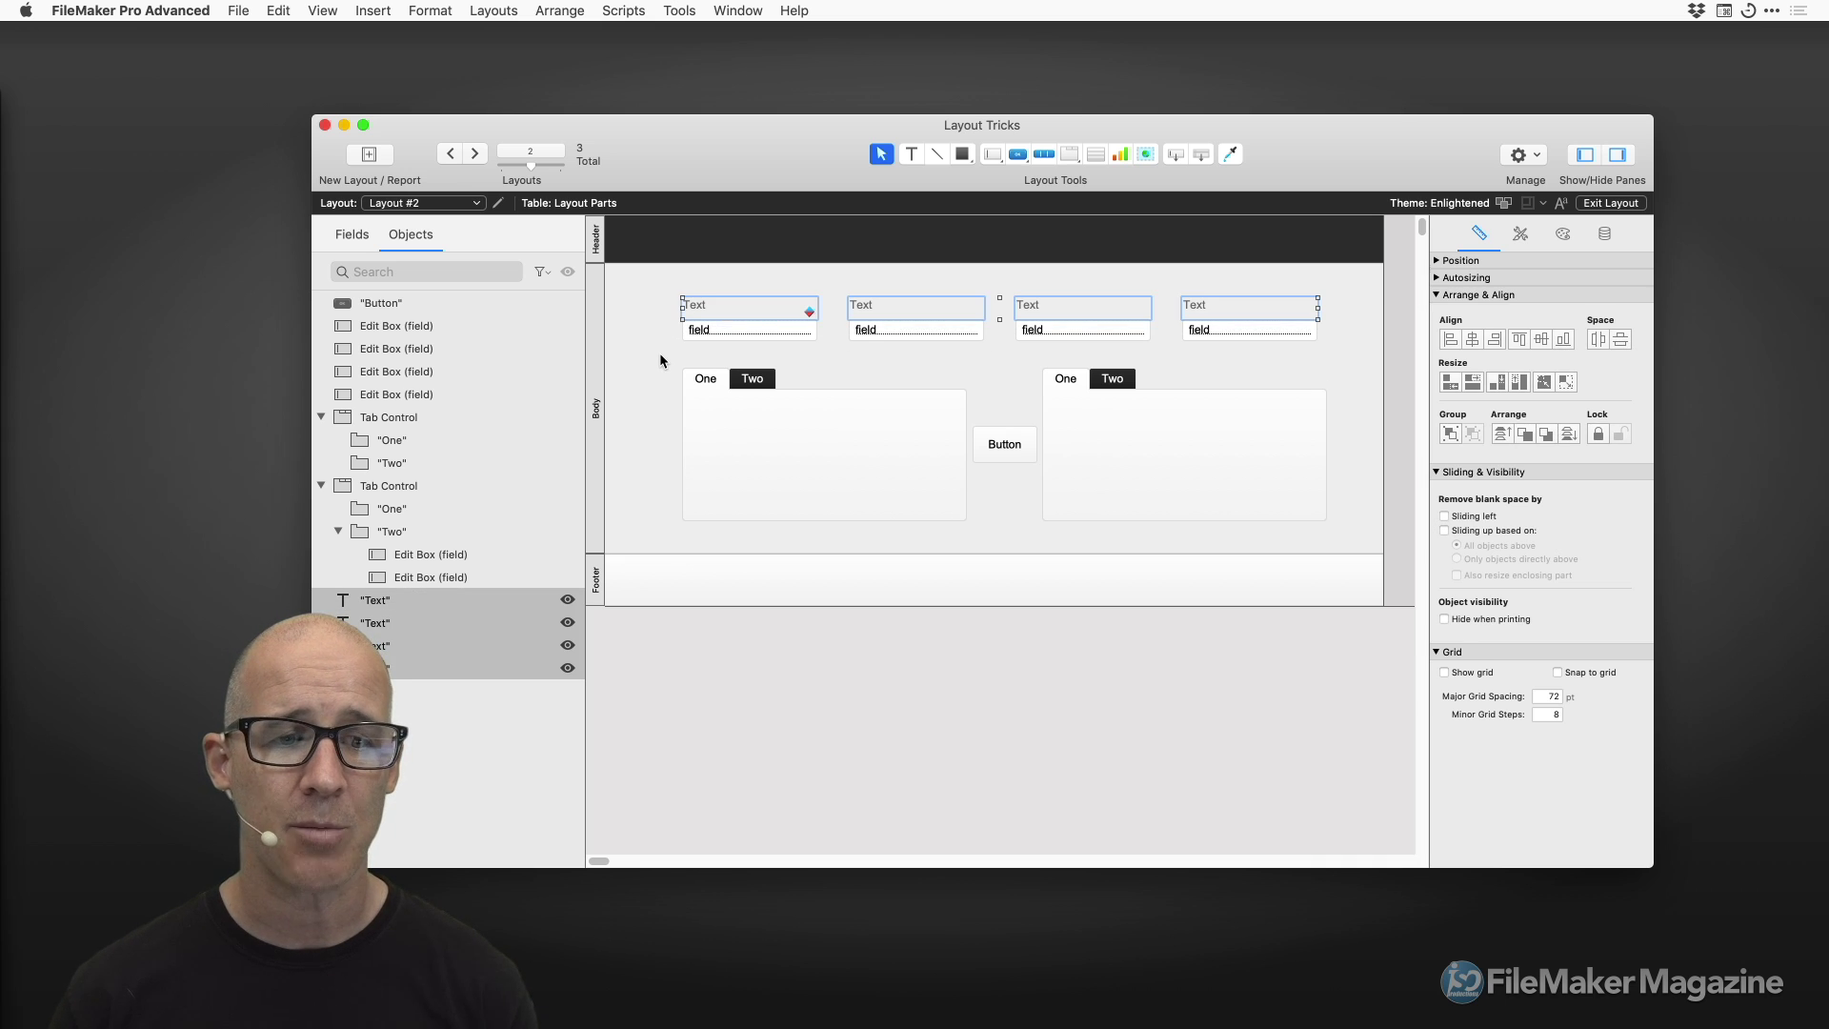
Move the first text label, which has the conditional formatting badge, in front of the other three text labels in the stacking order.
click(691, 312)
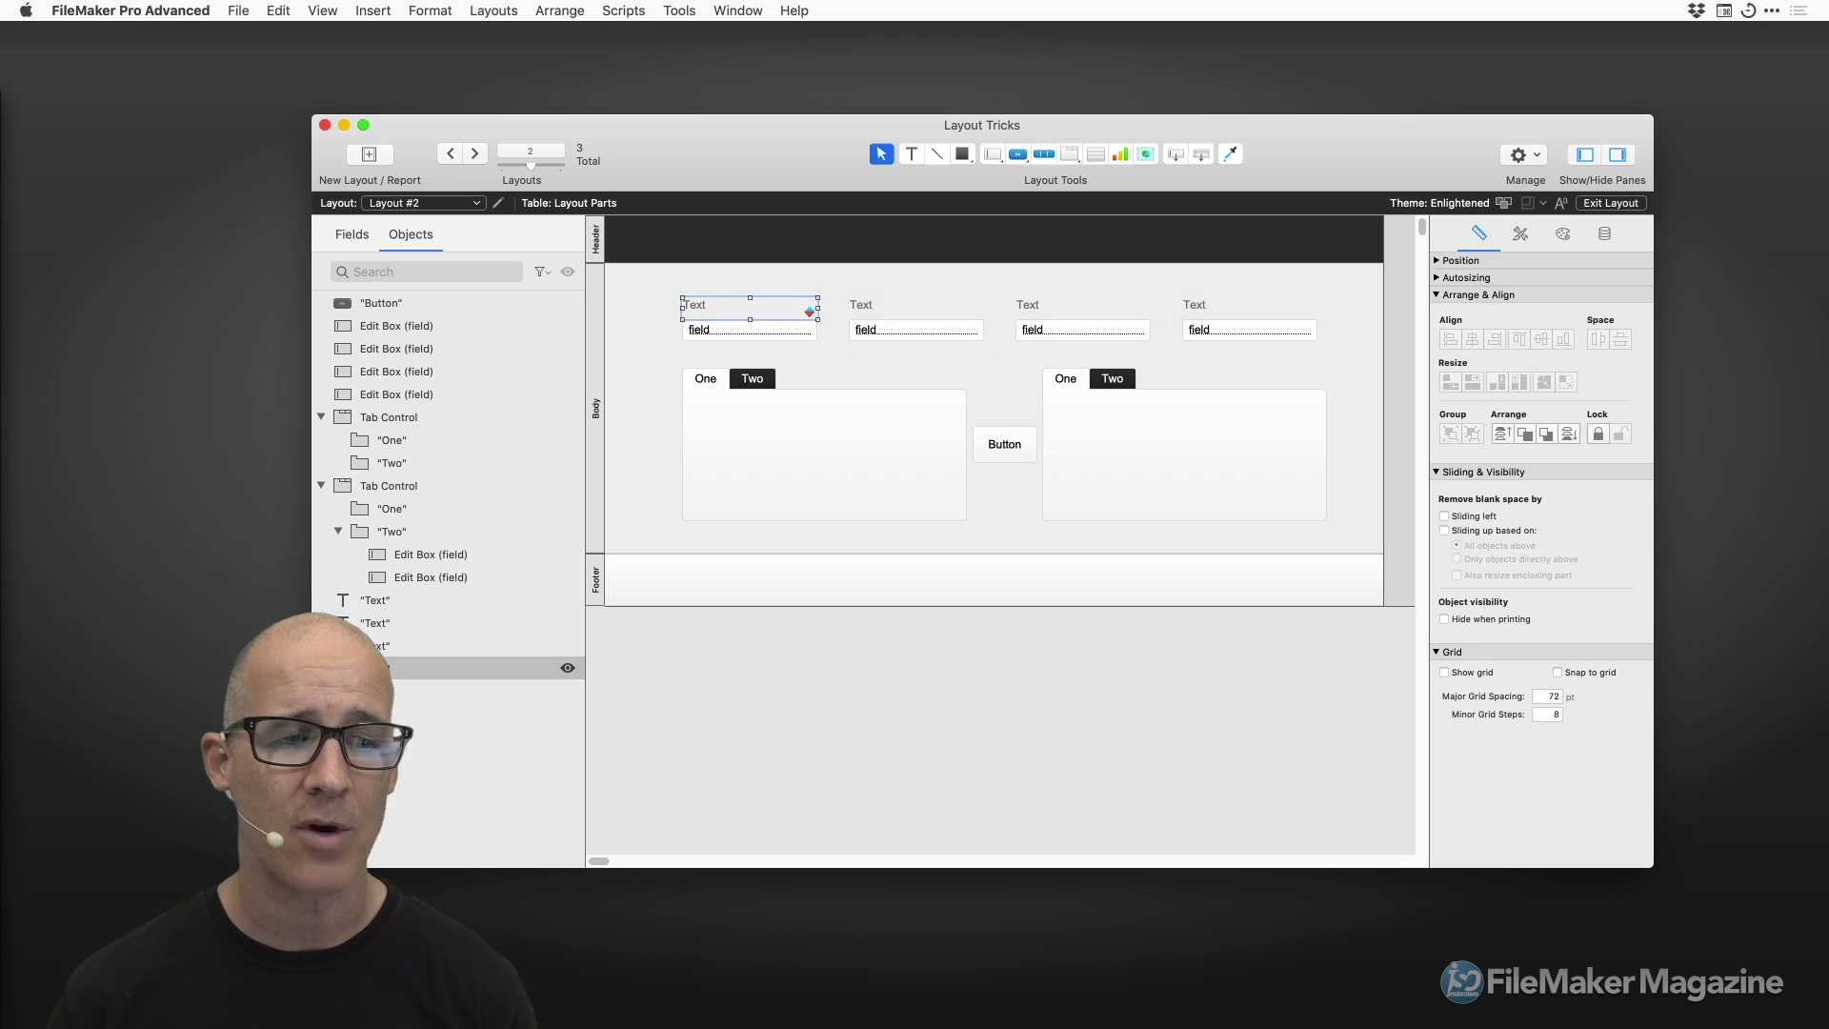
click(410, 668)
drag(377, 597, 373, 622)
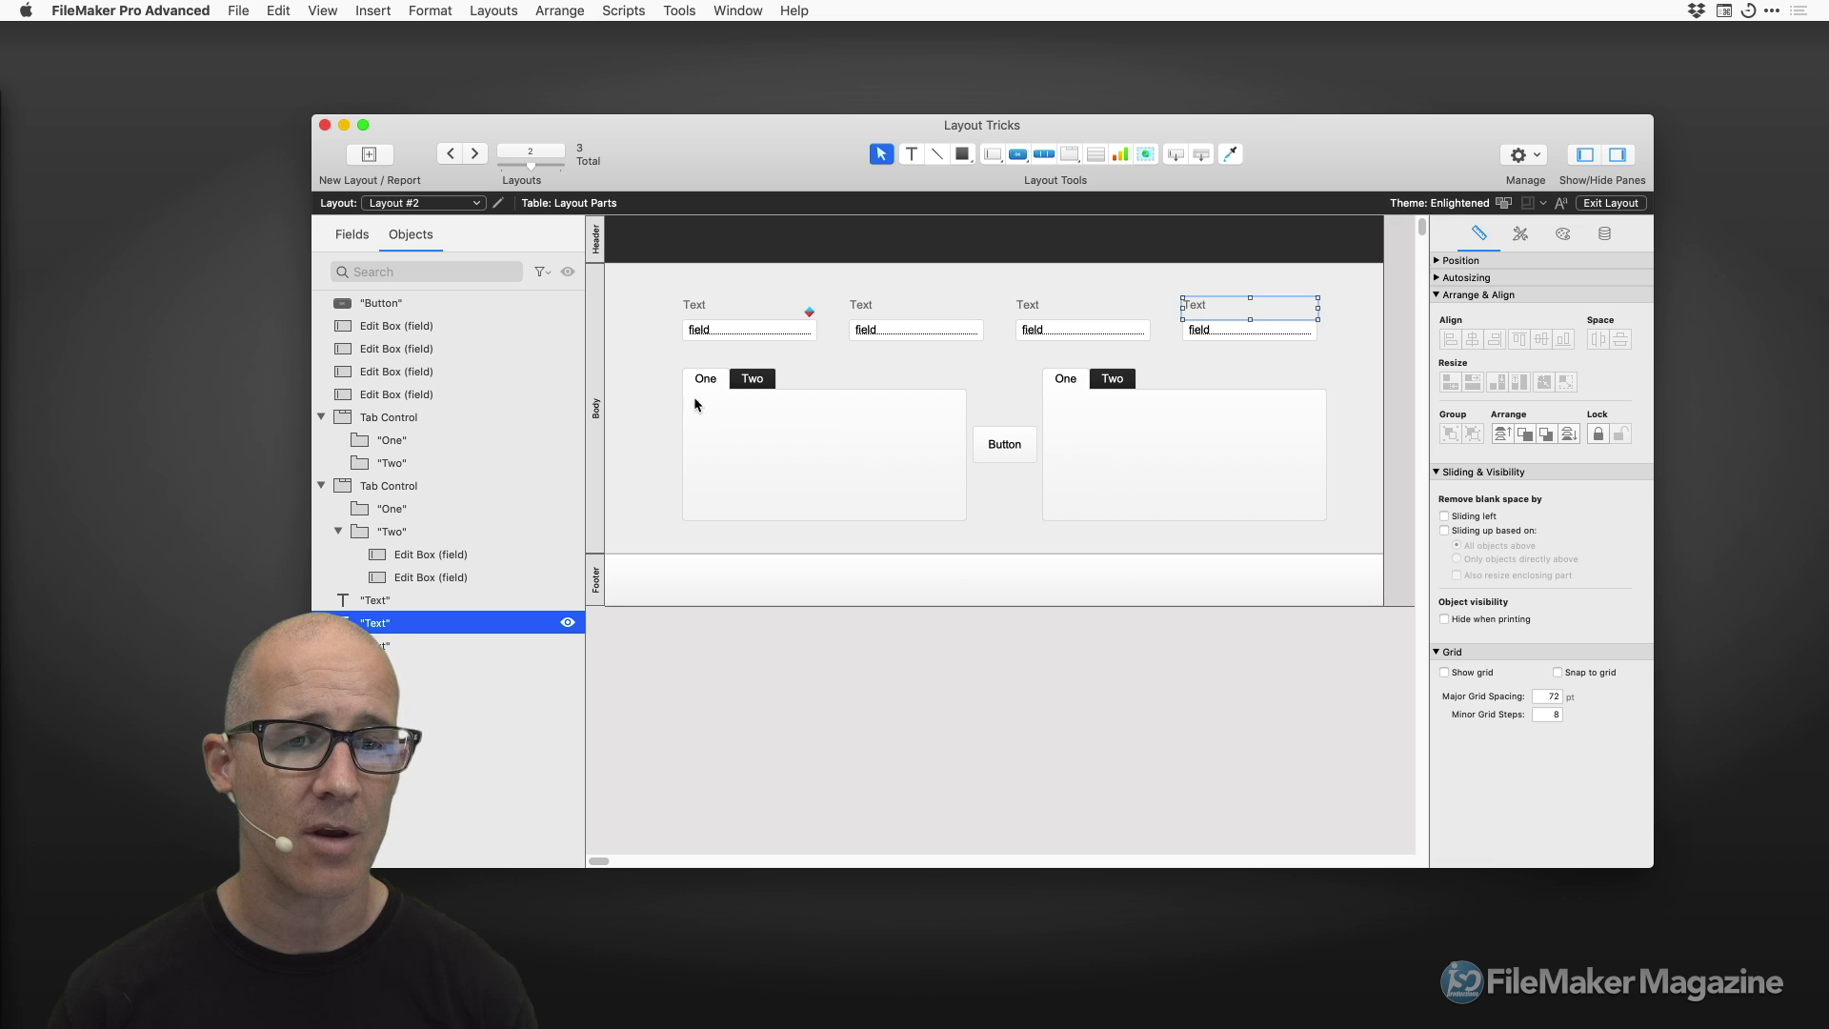
click(766, 312)
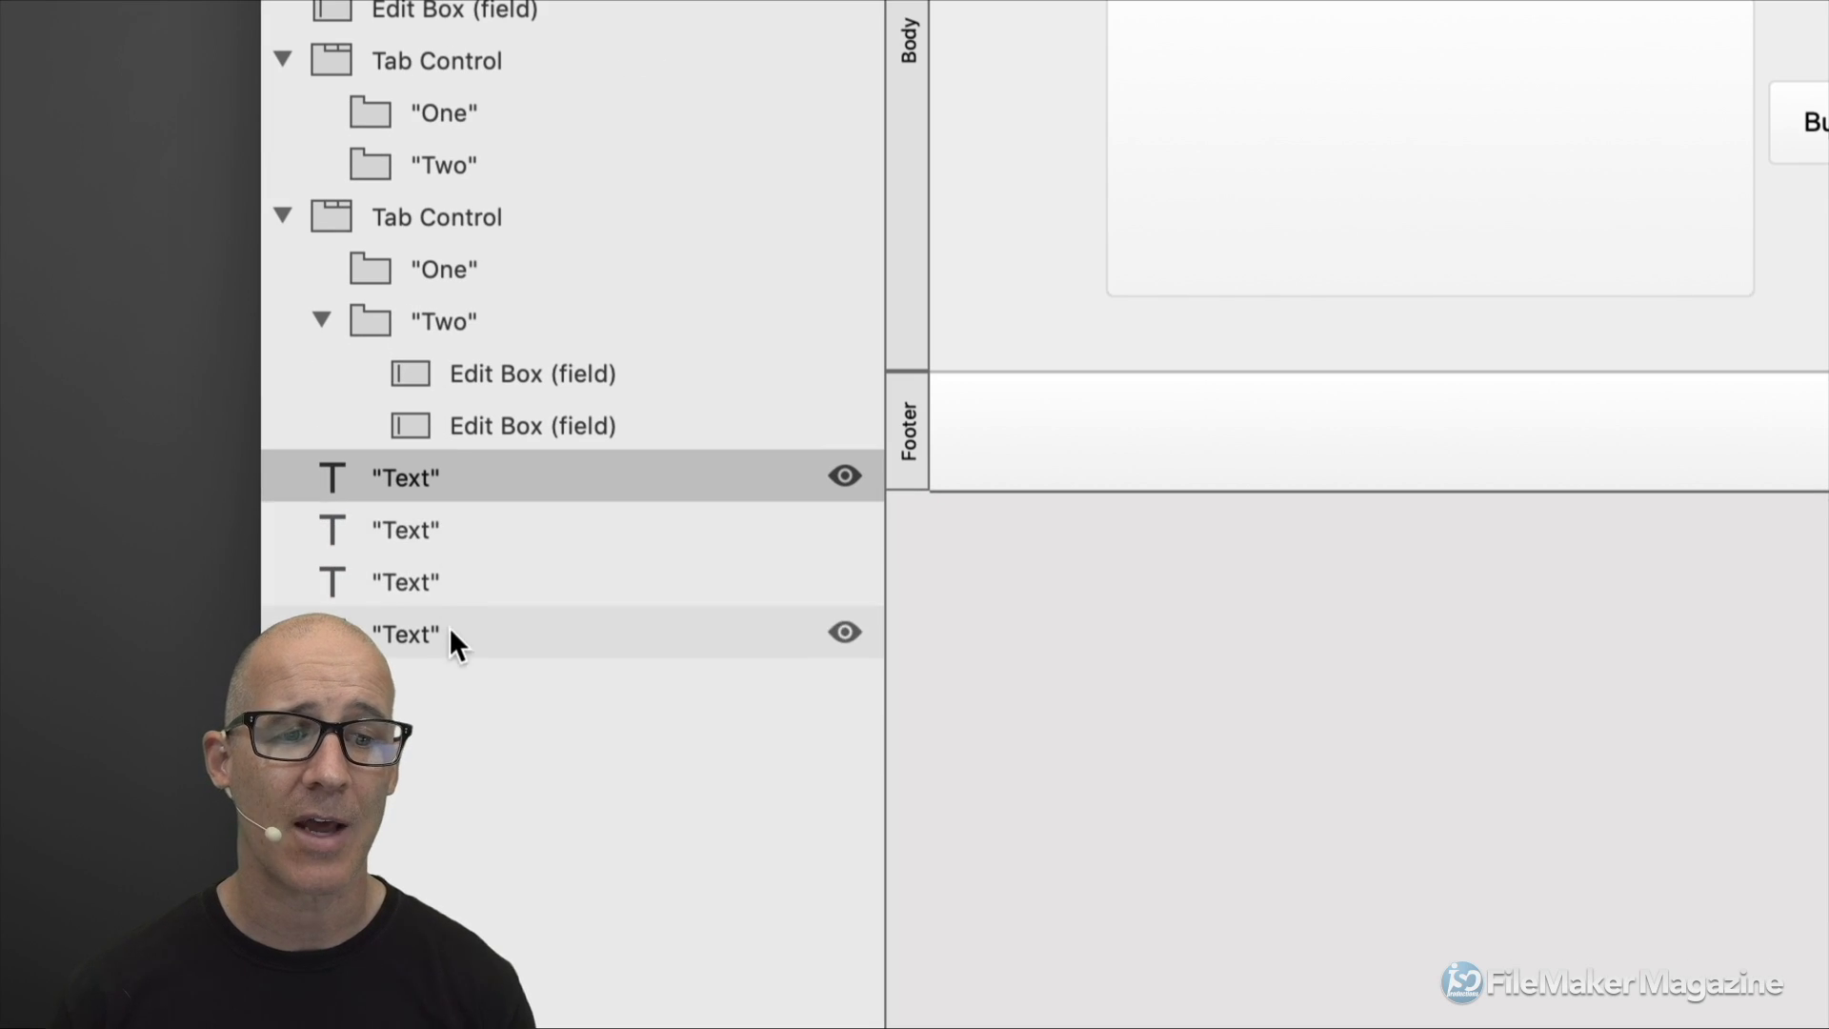
Select all four text labels and apply the frontmost label's two conditional formatting rules to them.
click(539, 482)
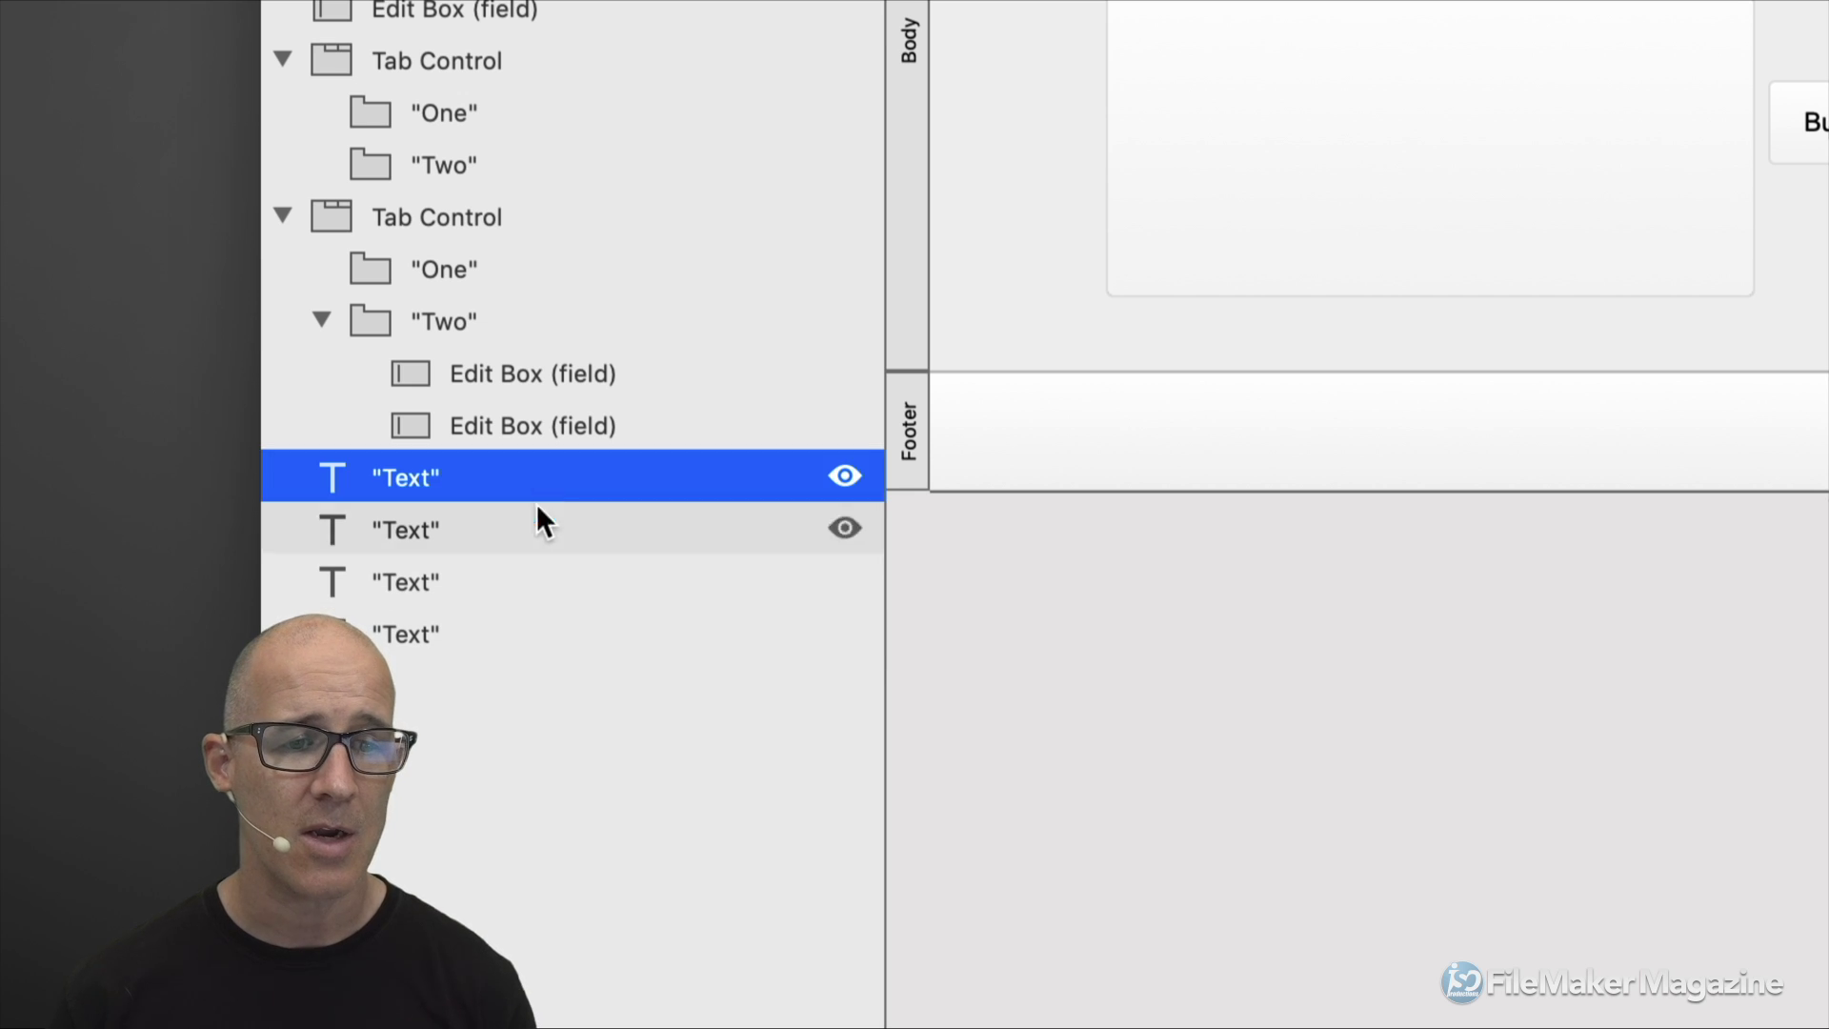
shift+click(543, 625)
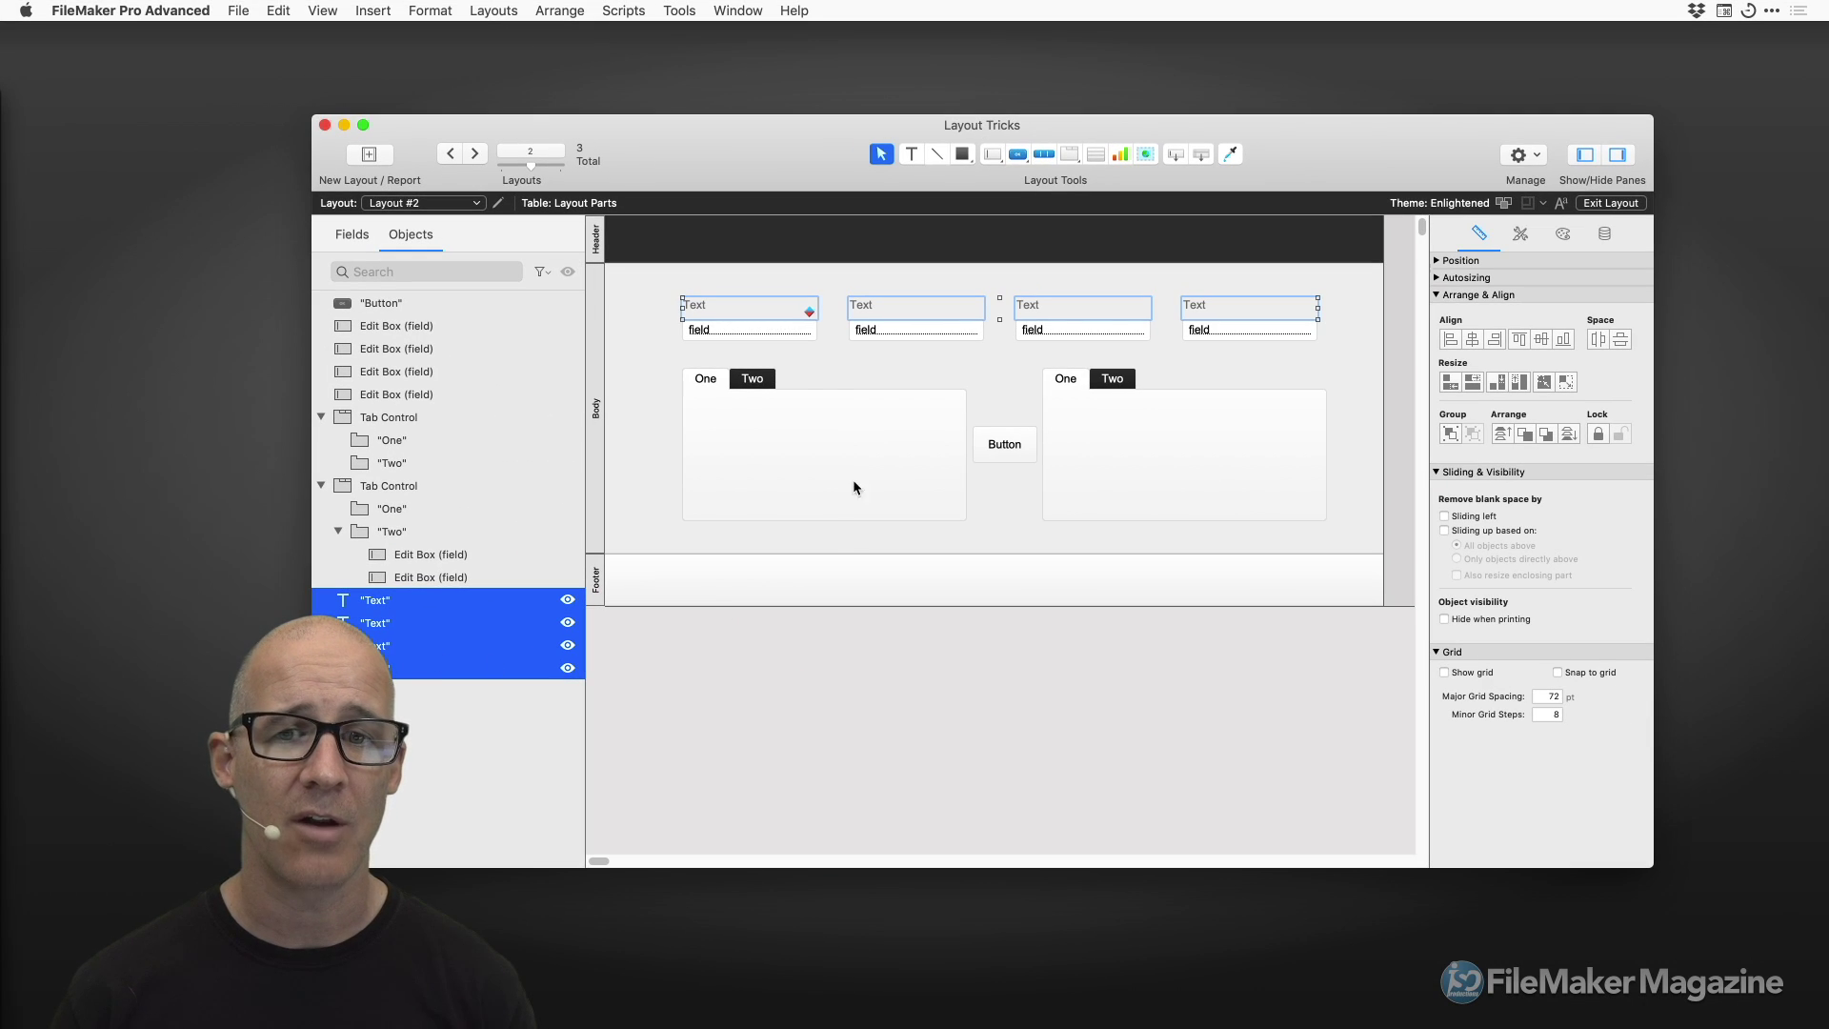
right_click(776, 310)
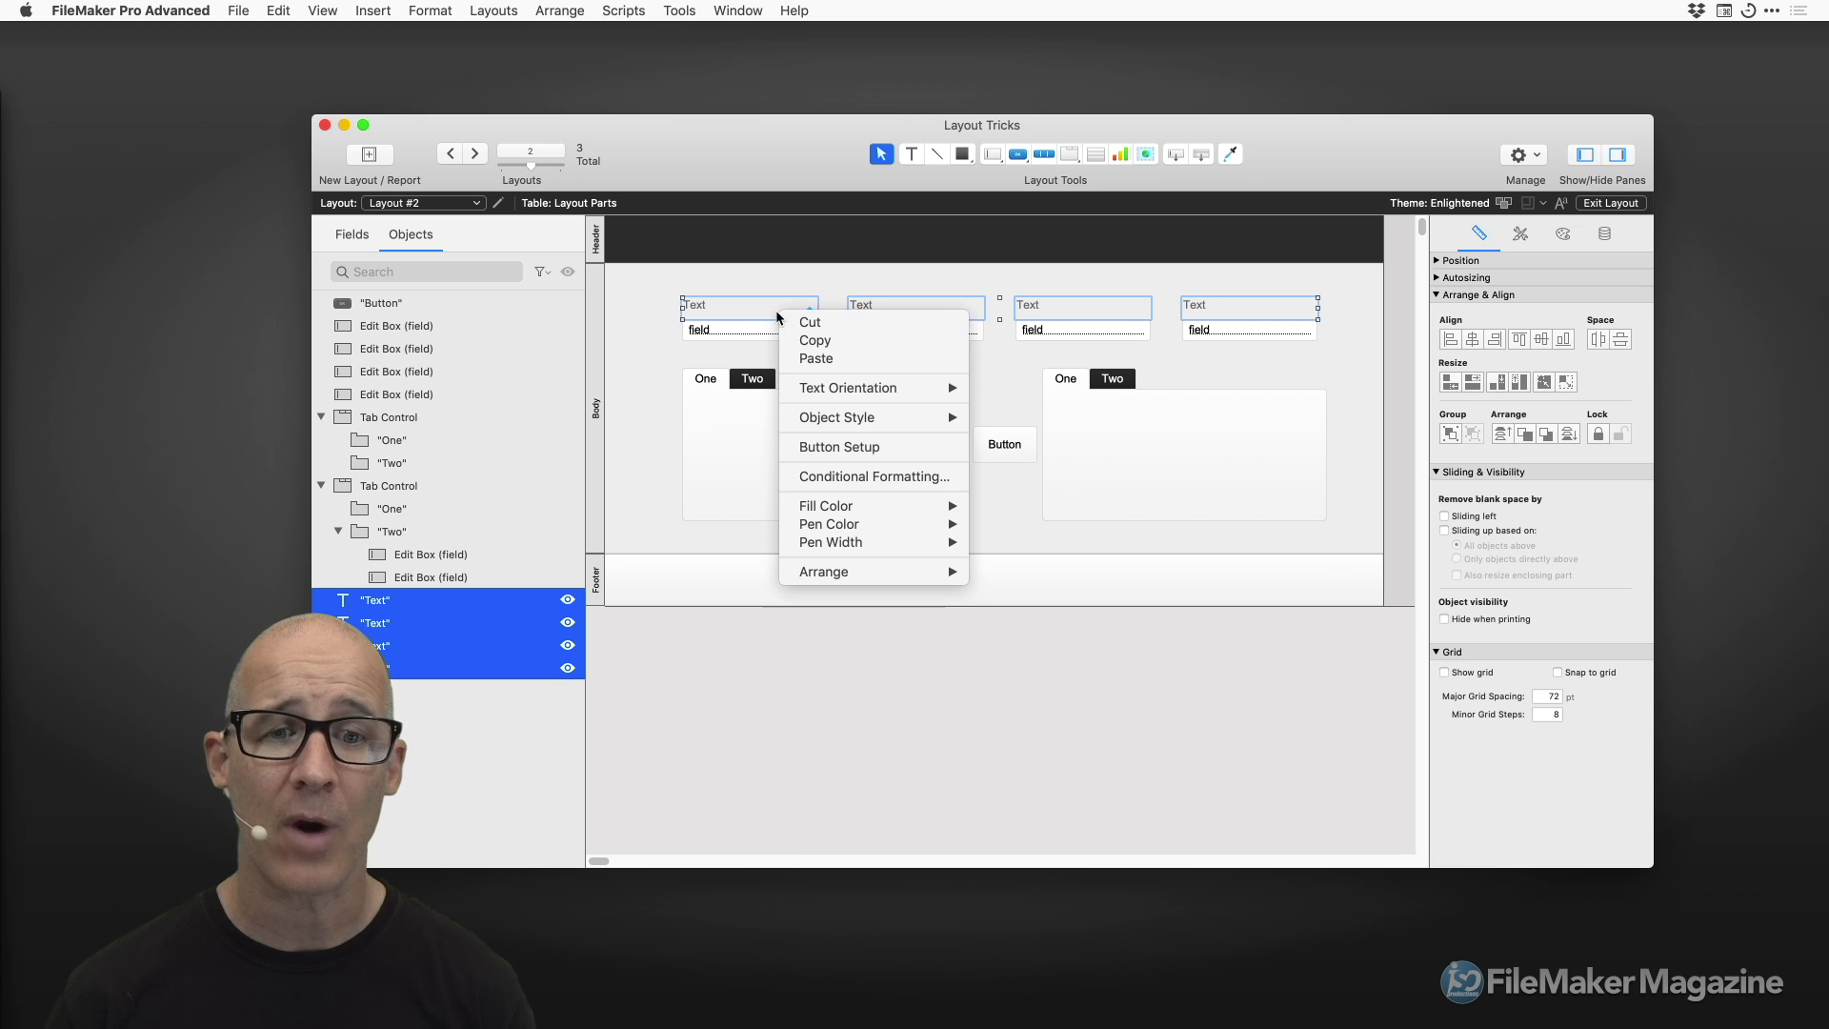
click(854, 477)
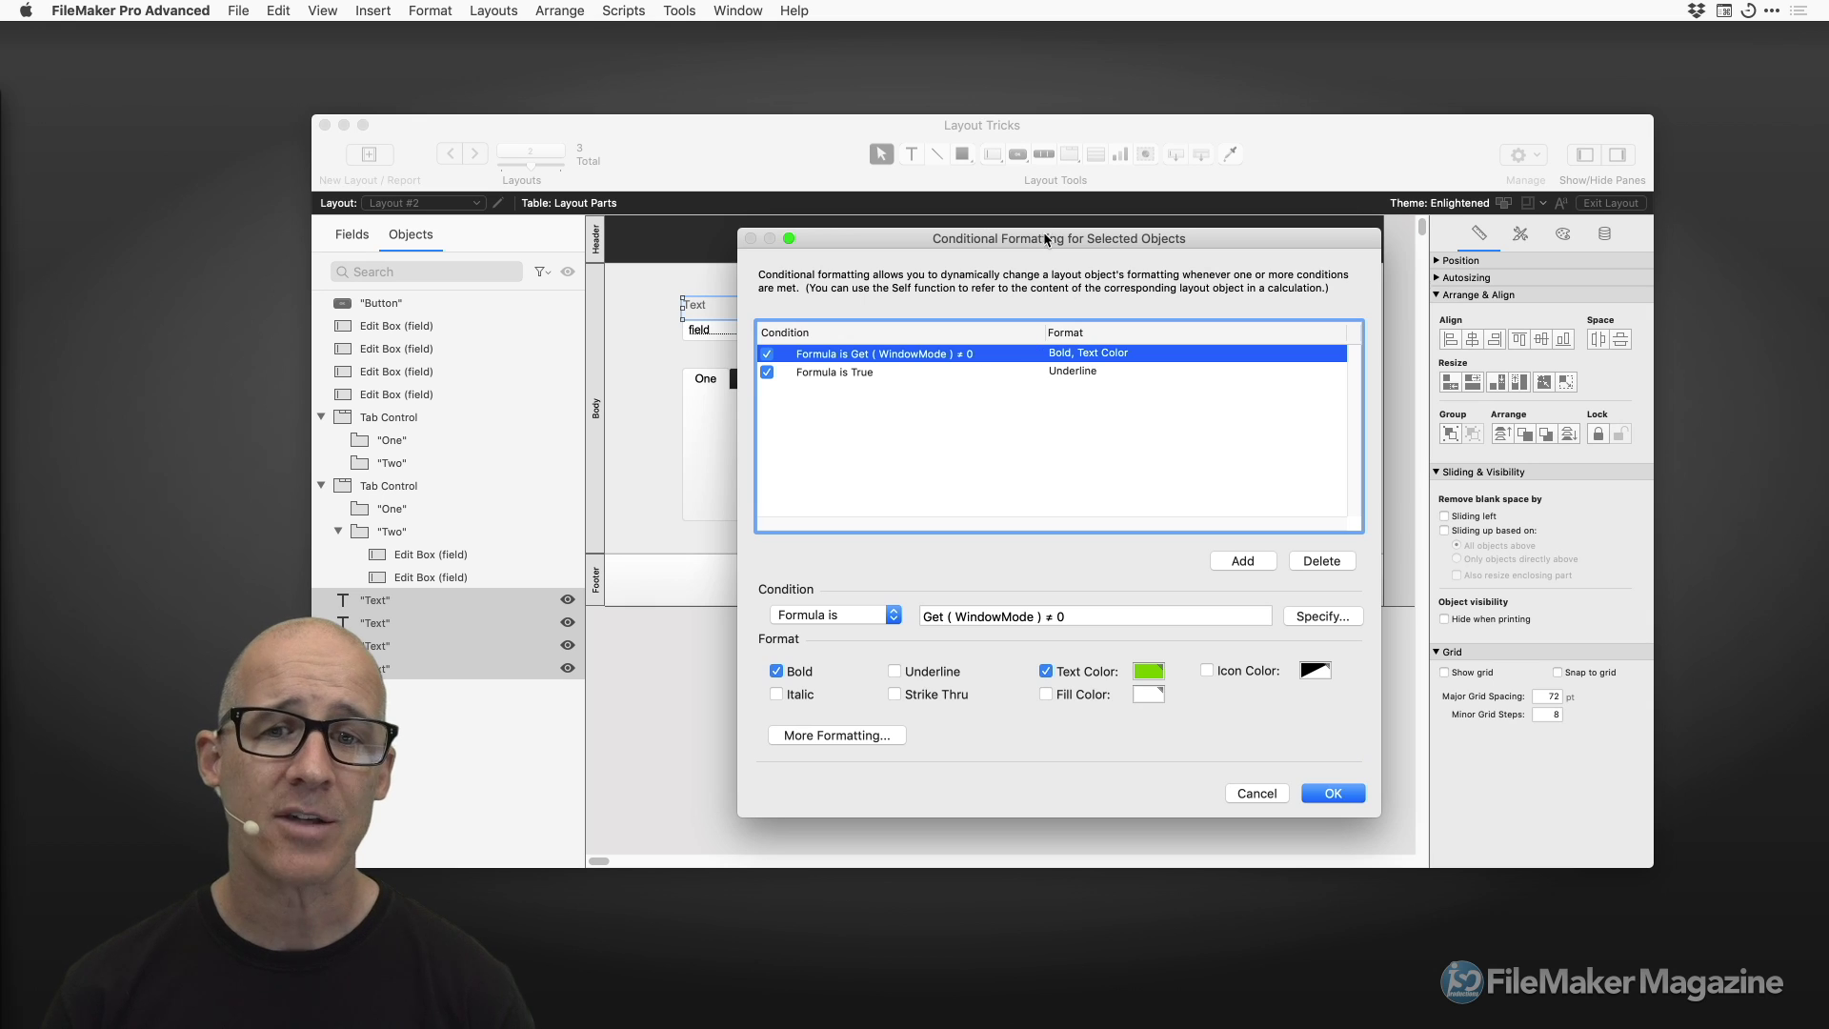
drag(1046, 230, 1027, 346)
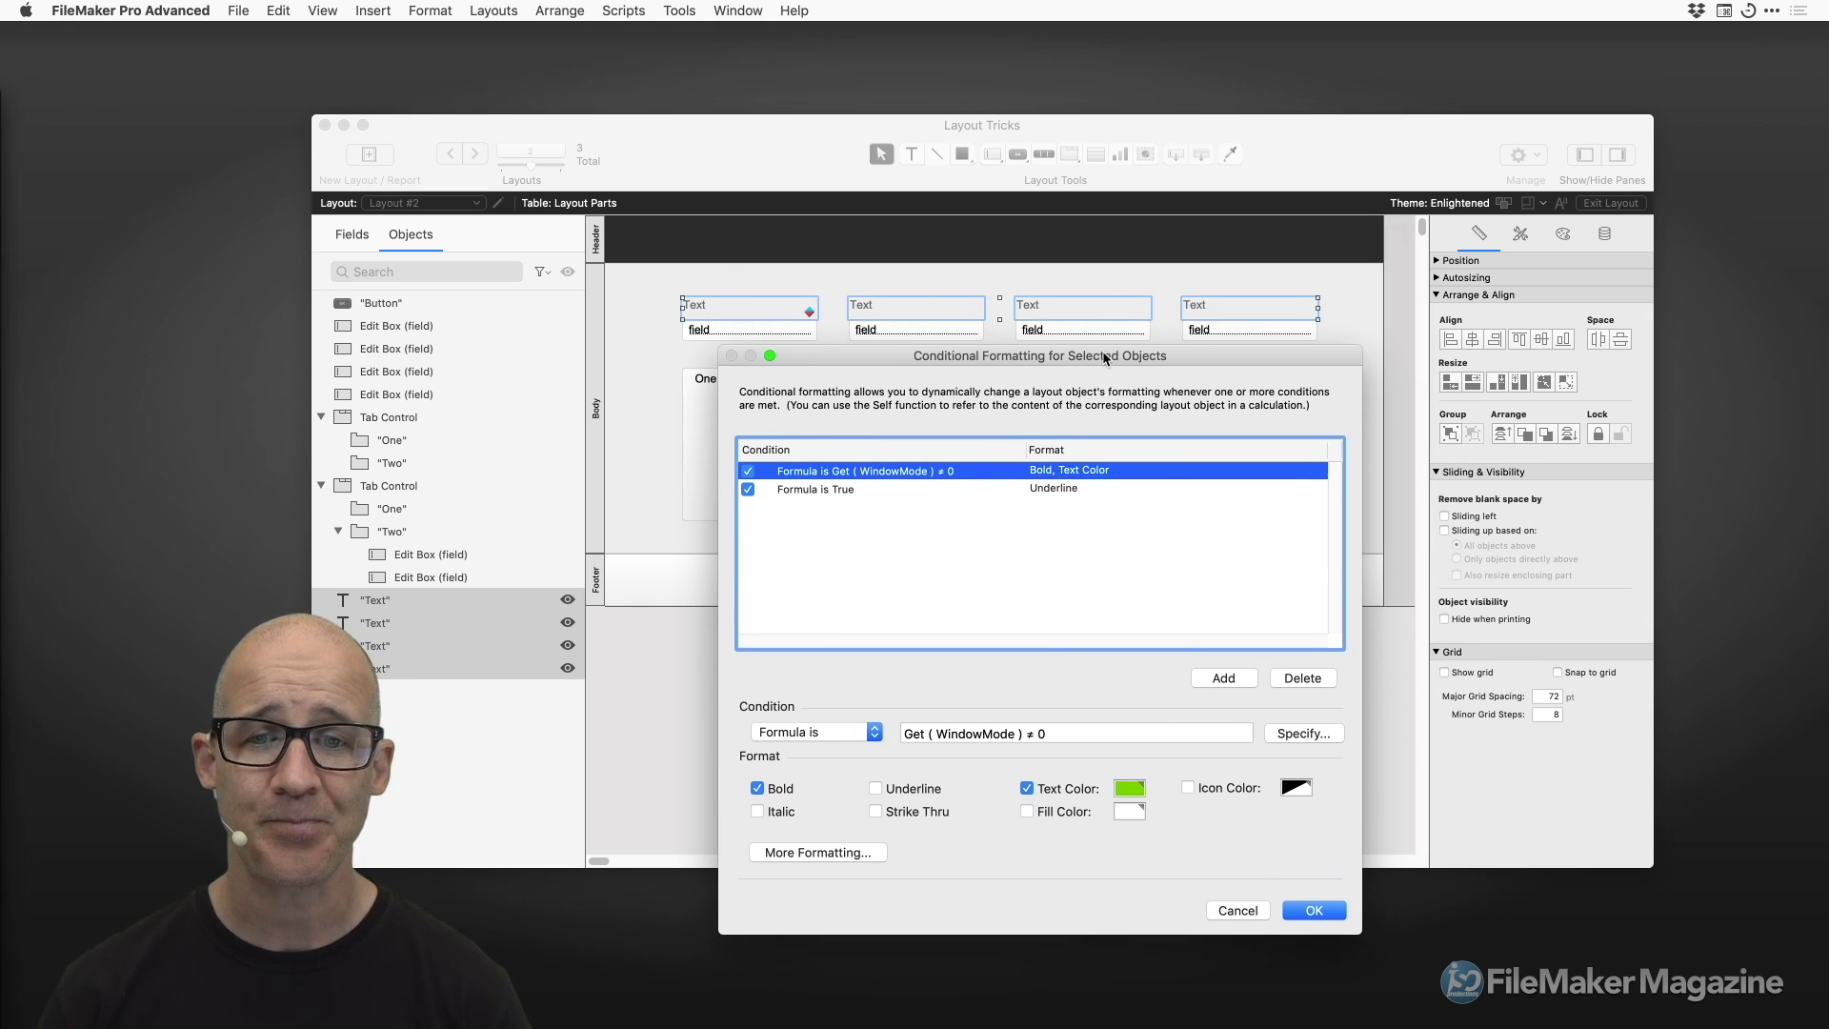
drag(1111, 357, 1111, 158)
click(1323, 700)
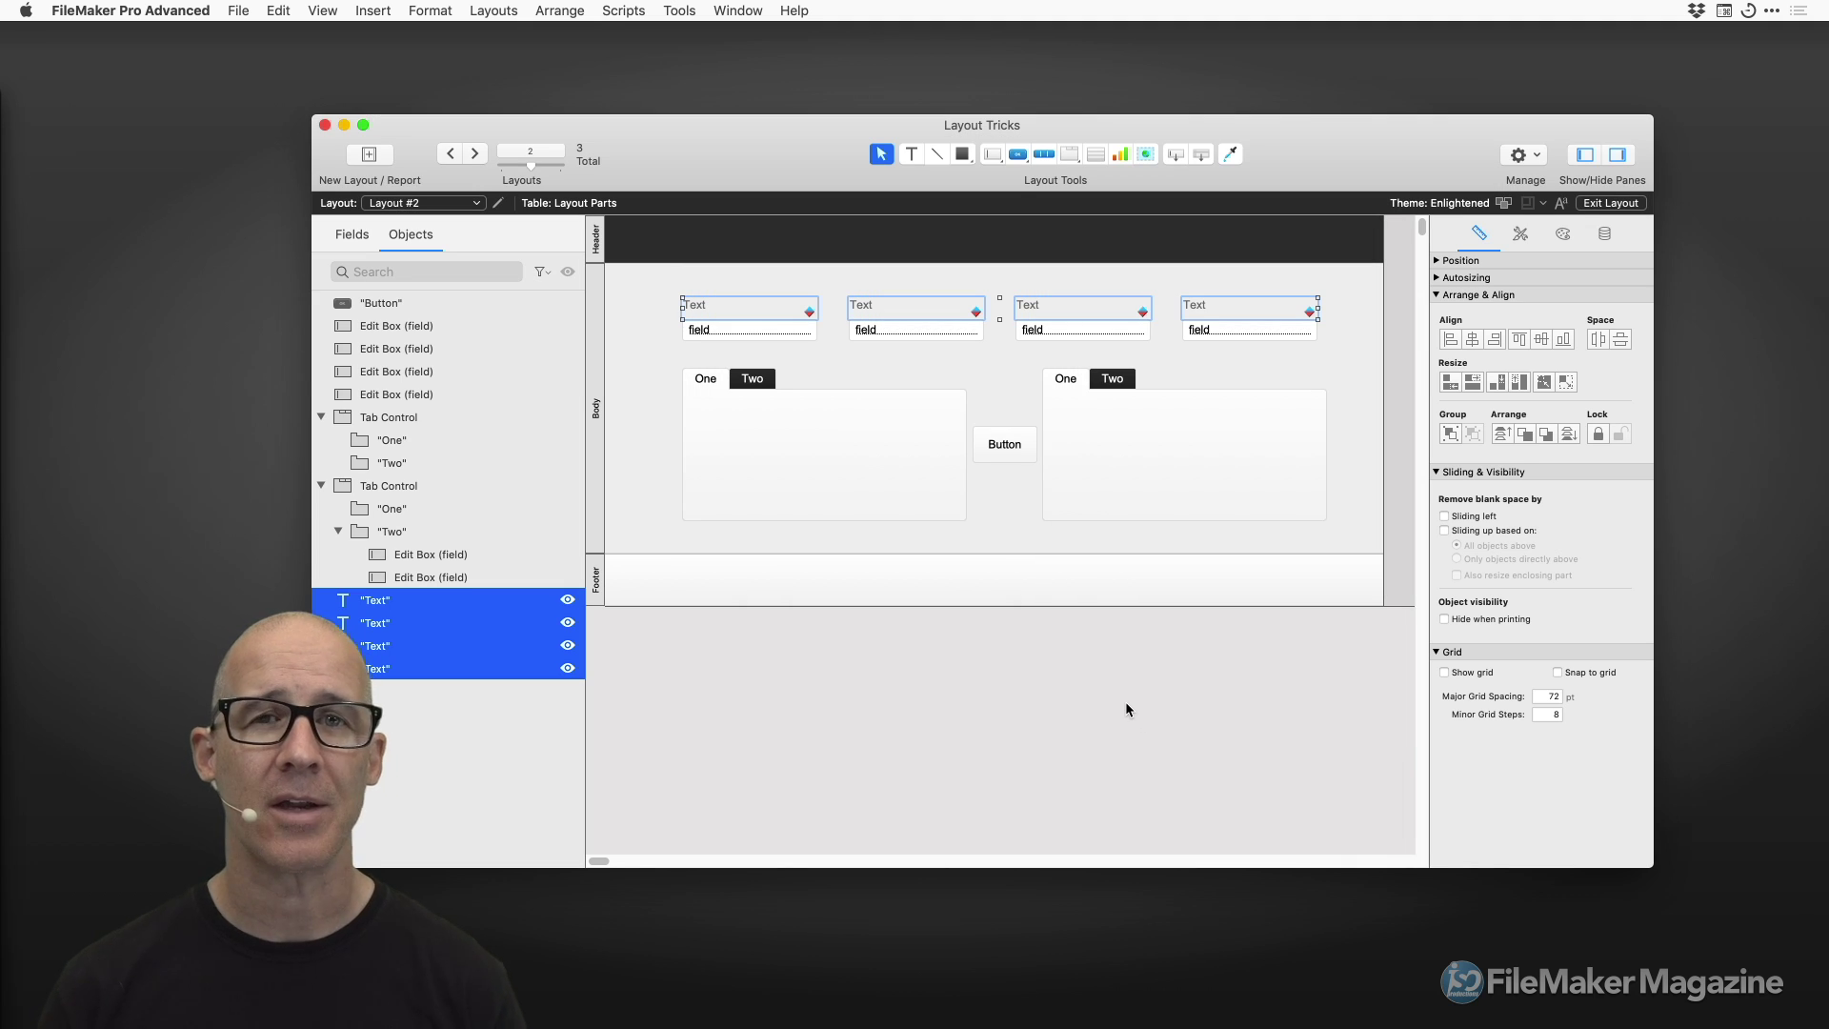
Copy the first text label with its conditional formatting from Layout #2 and paste it onto Layout #3.
click(1016, 365)
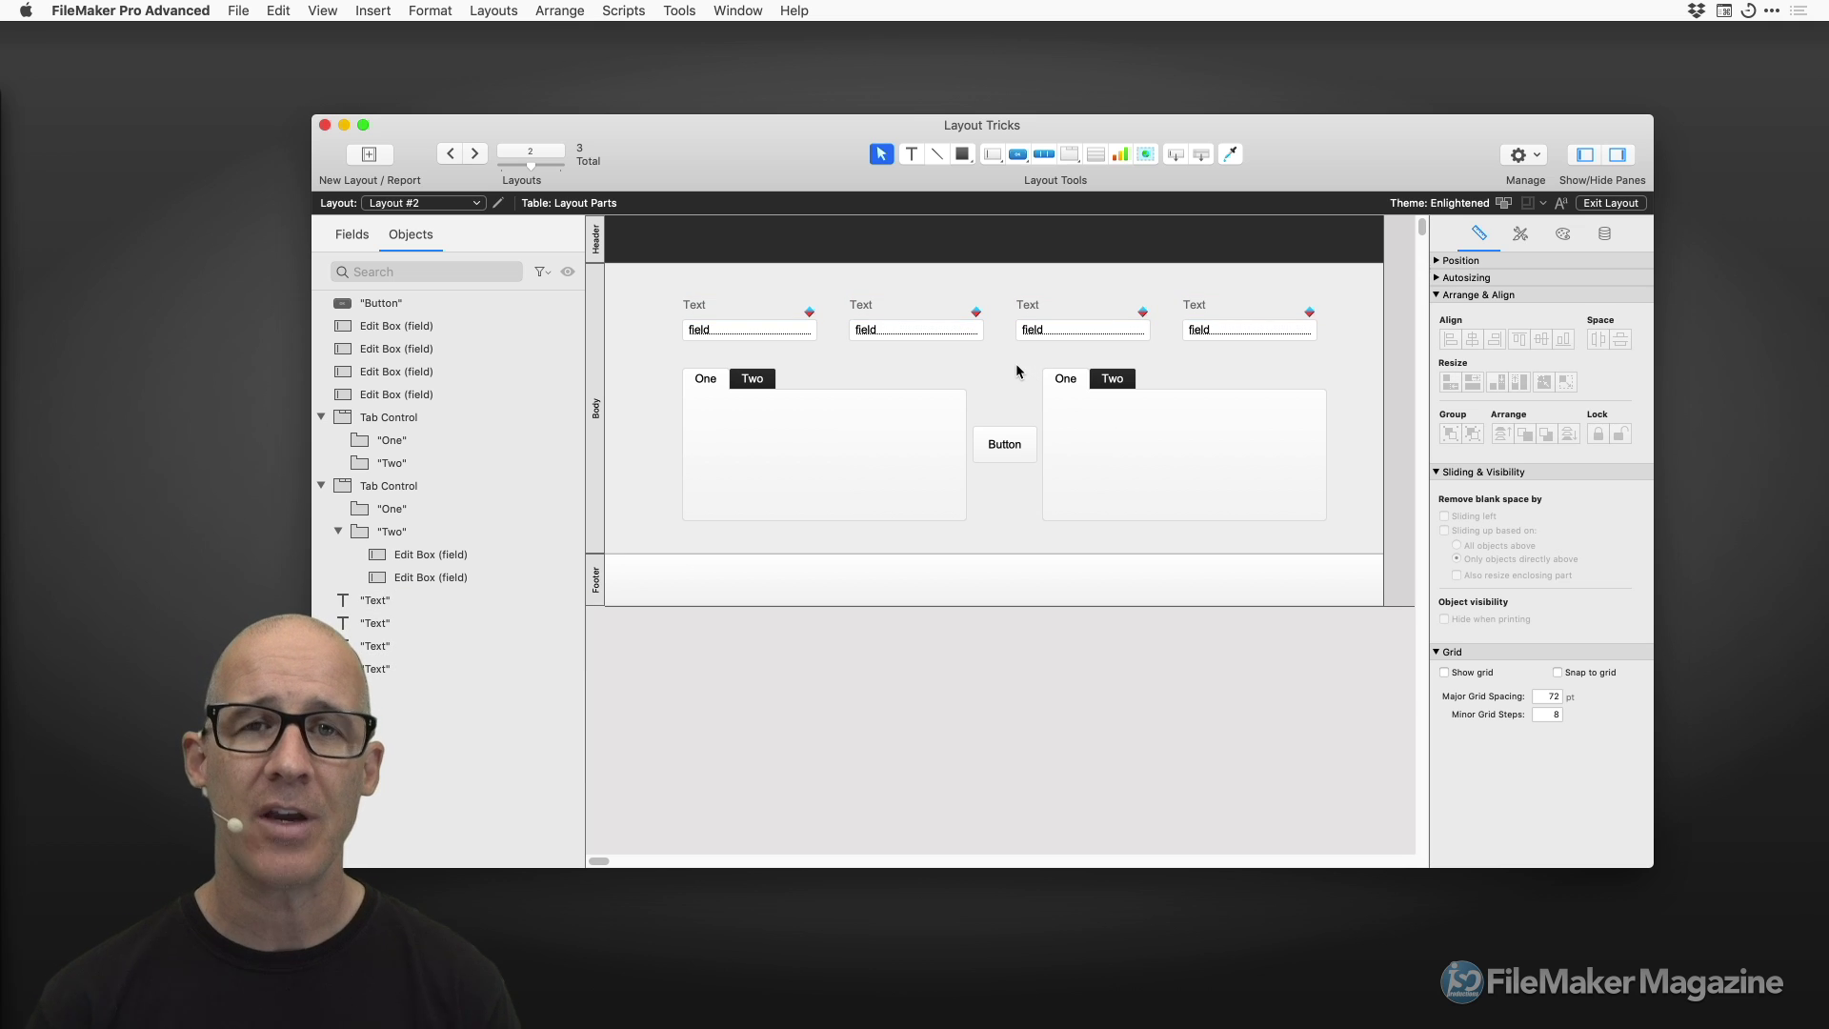
click(964, 316)
click(1091, 317)
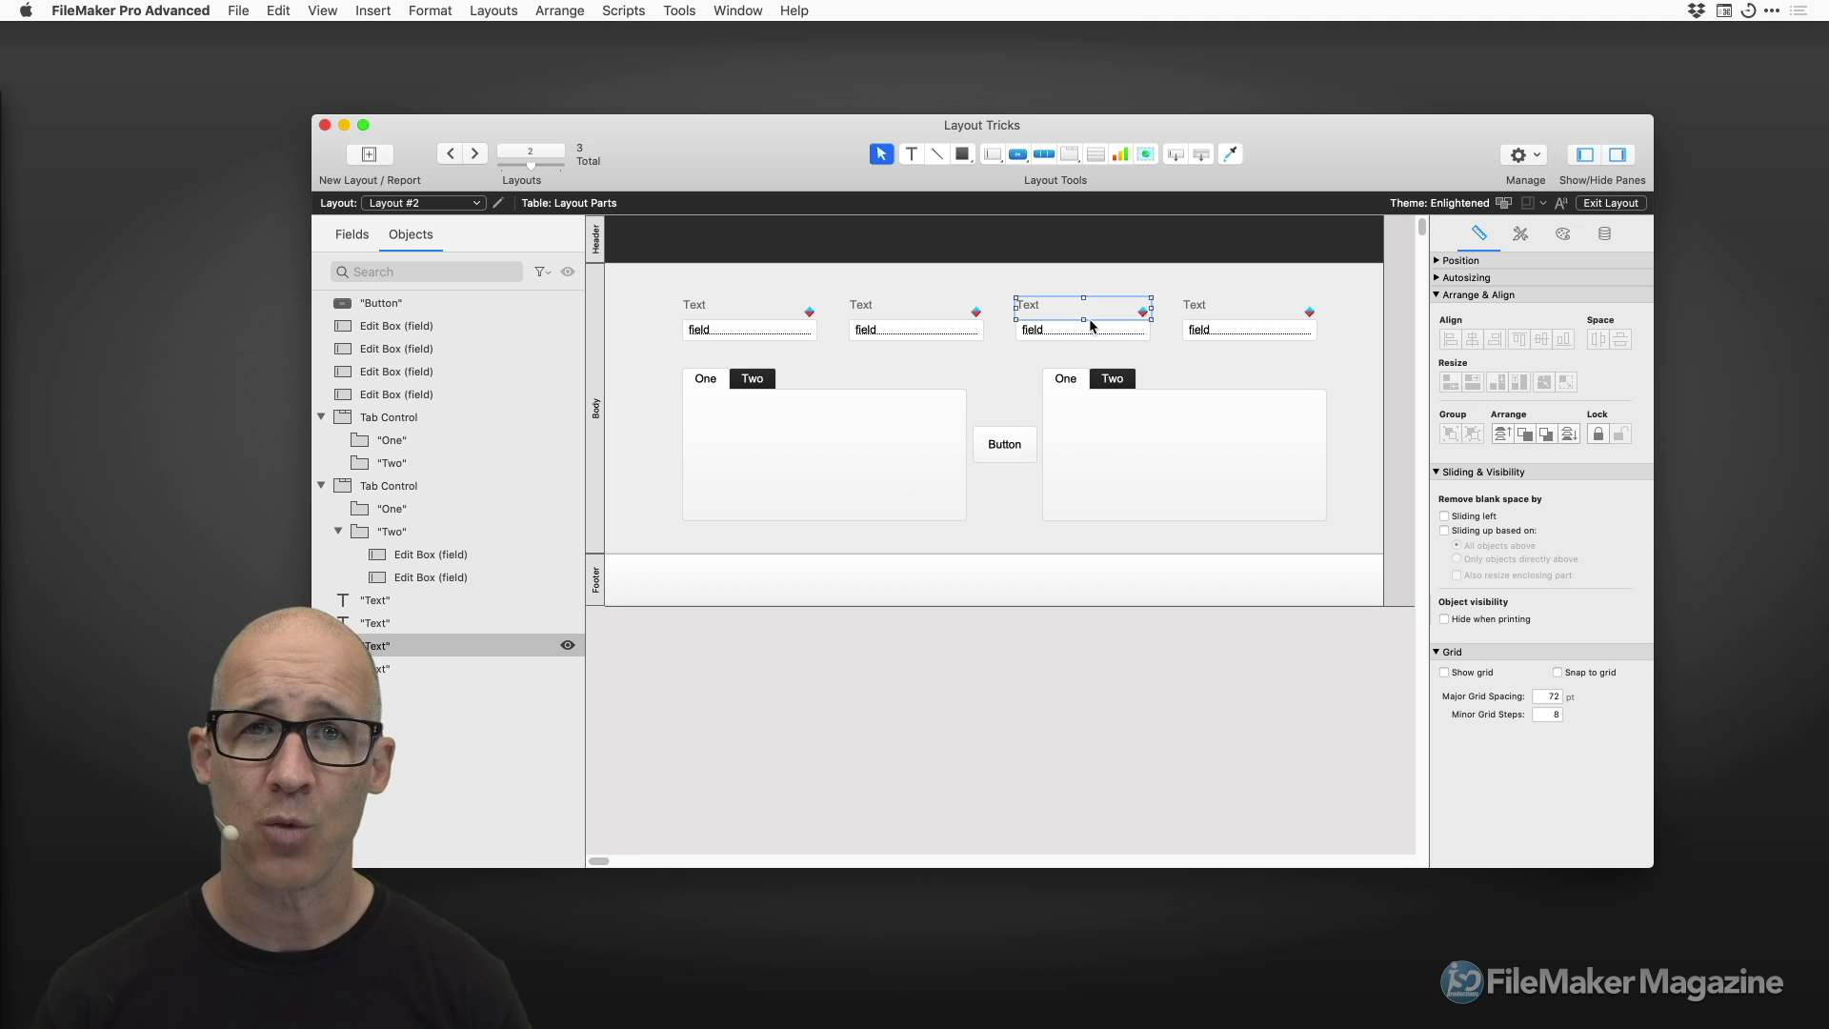
click(767, 314)
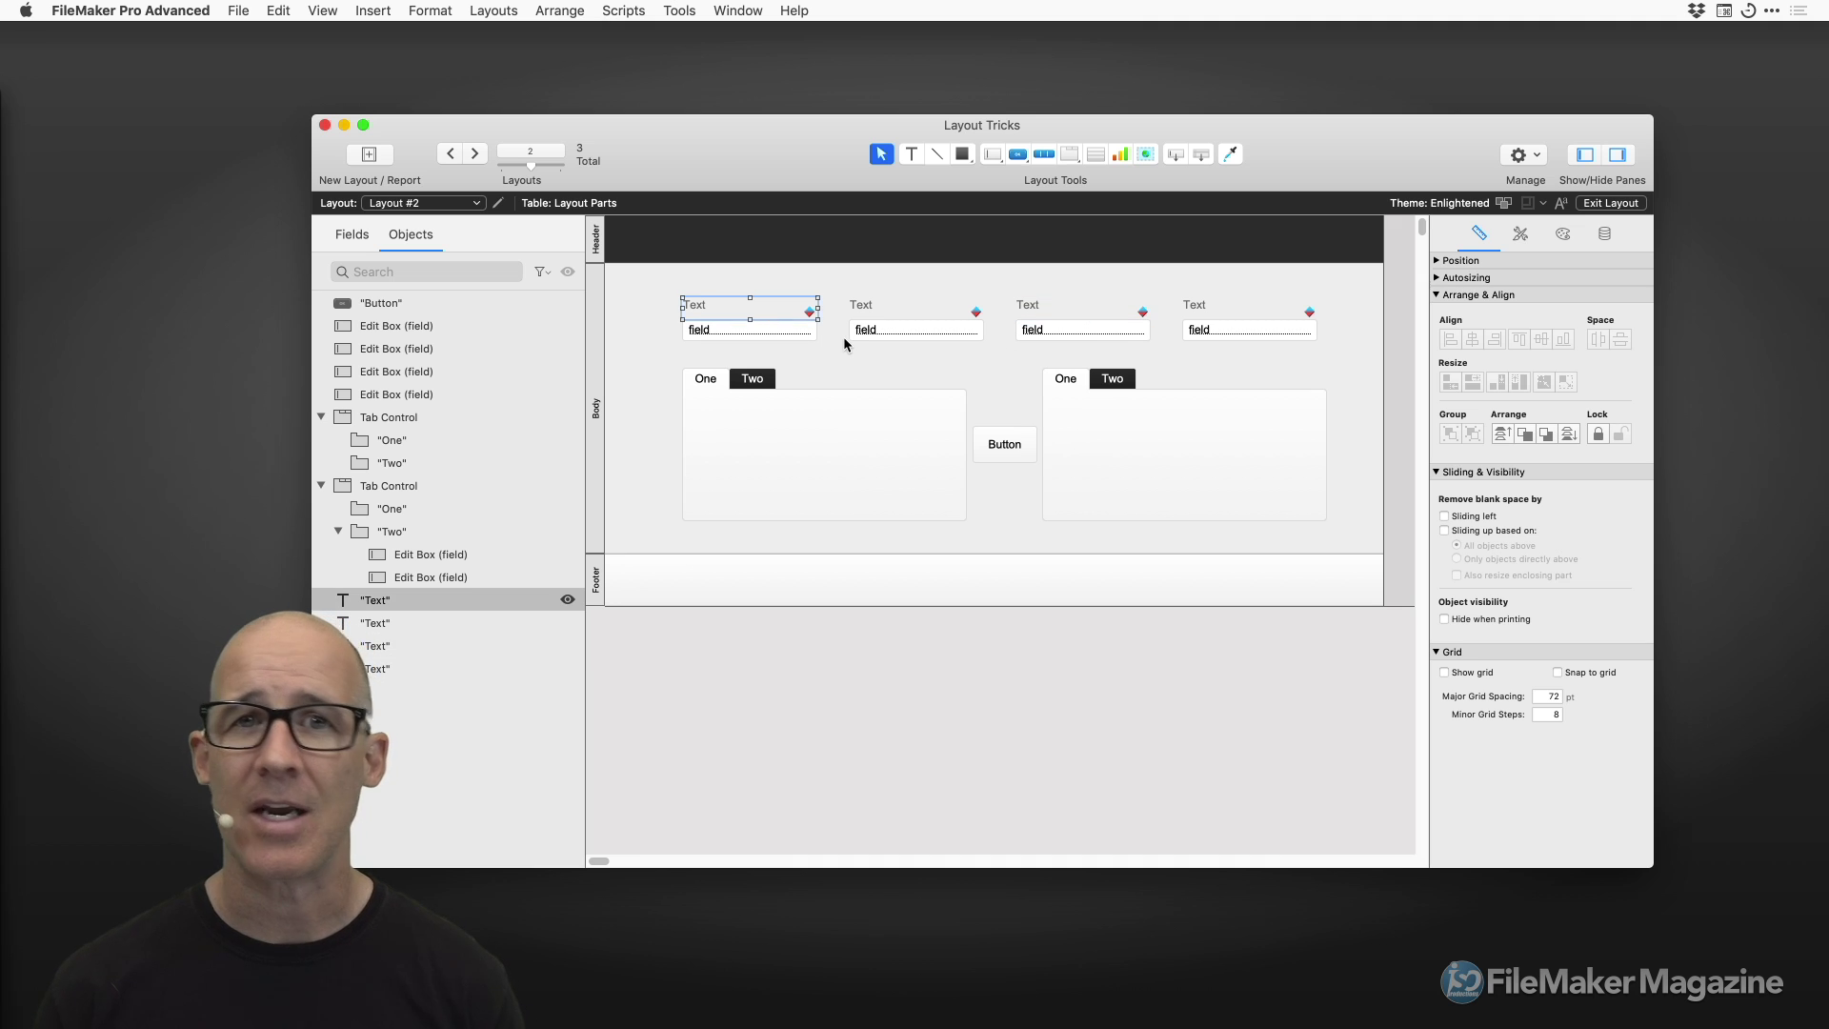
click(457, 209)
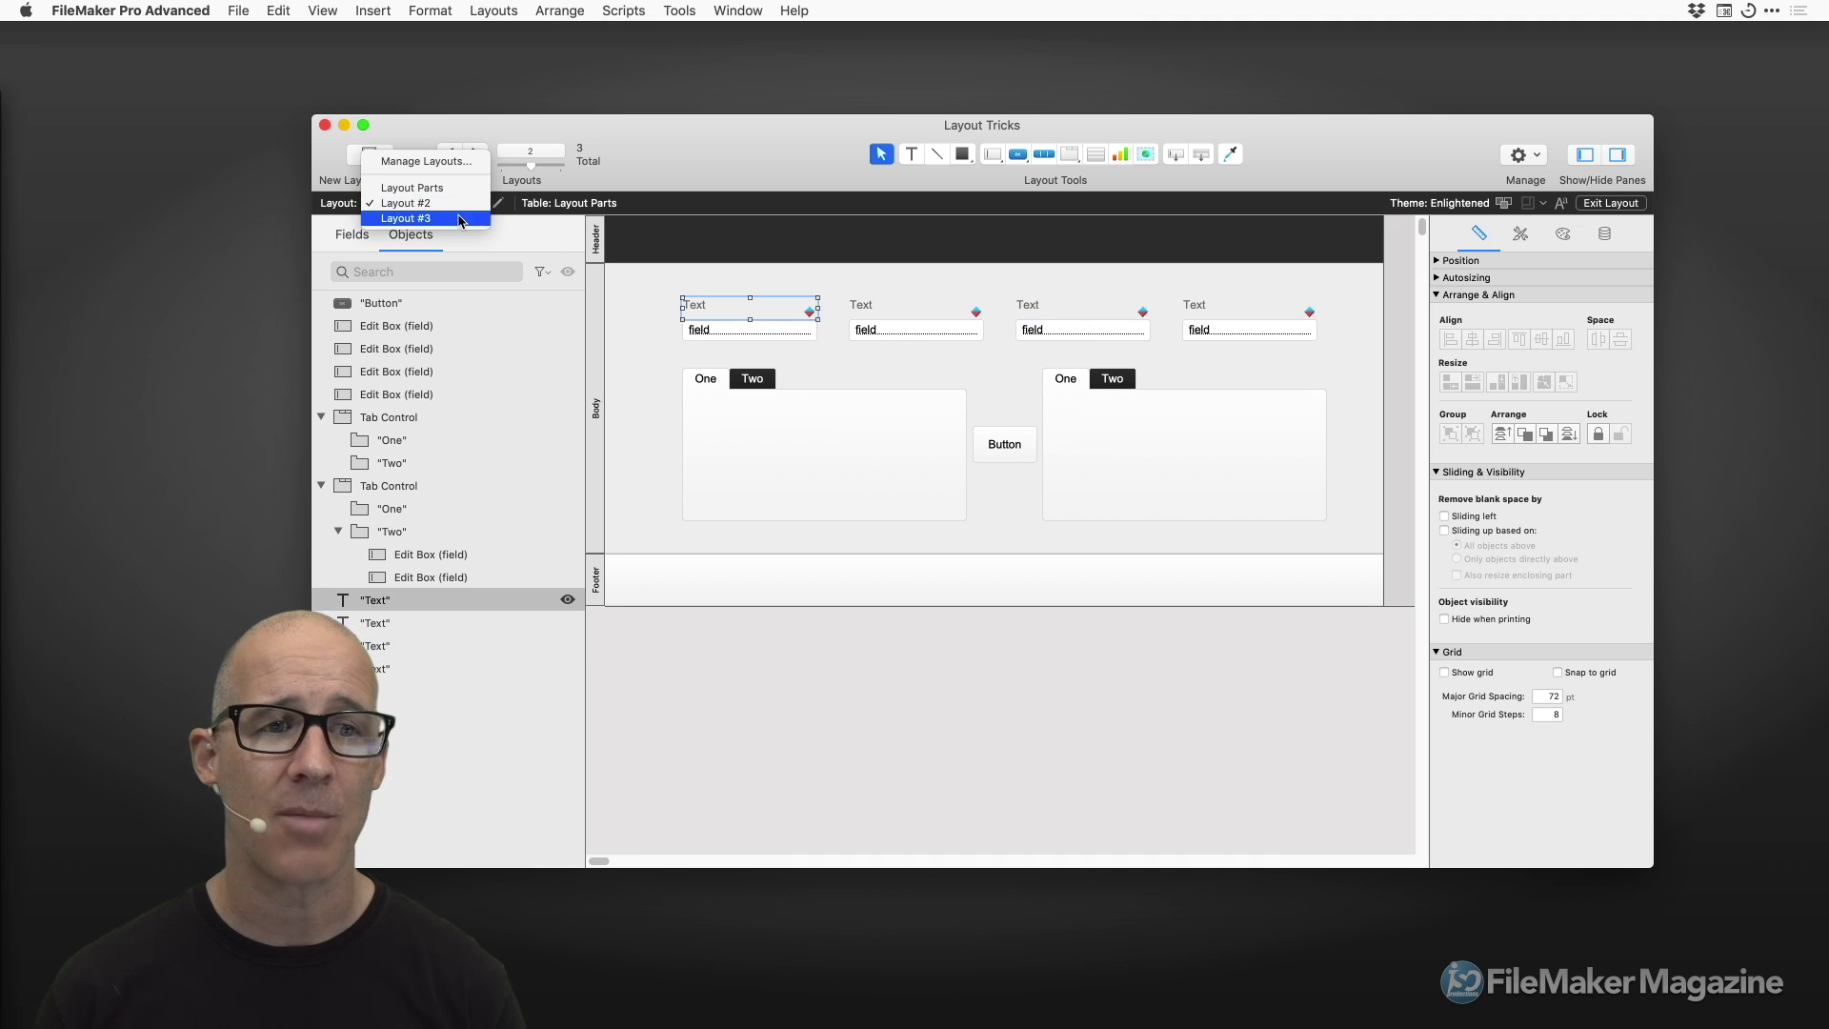
click(459, 221)
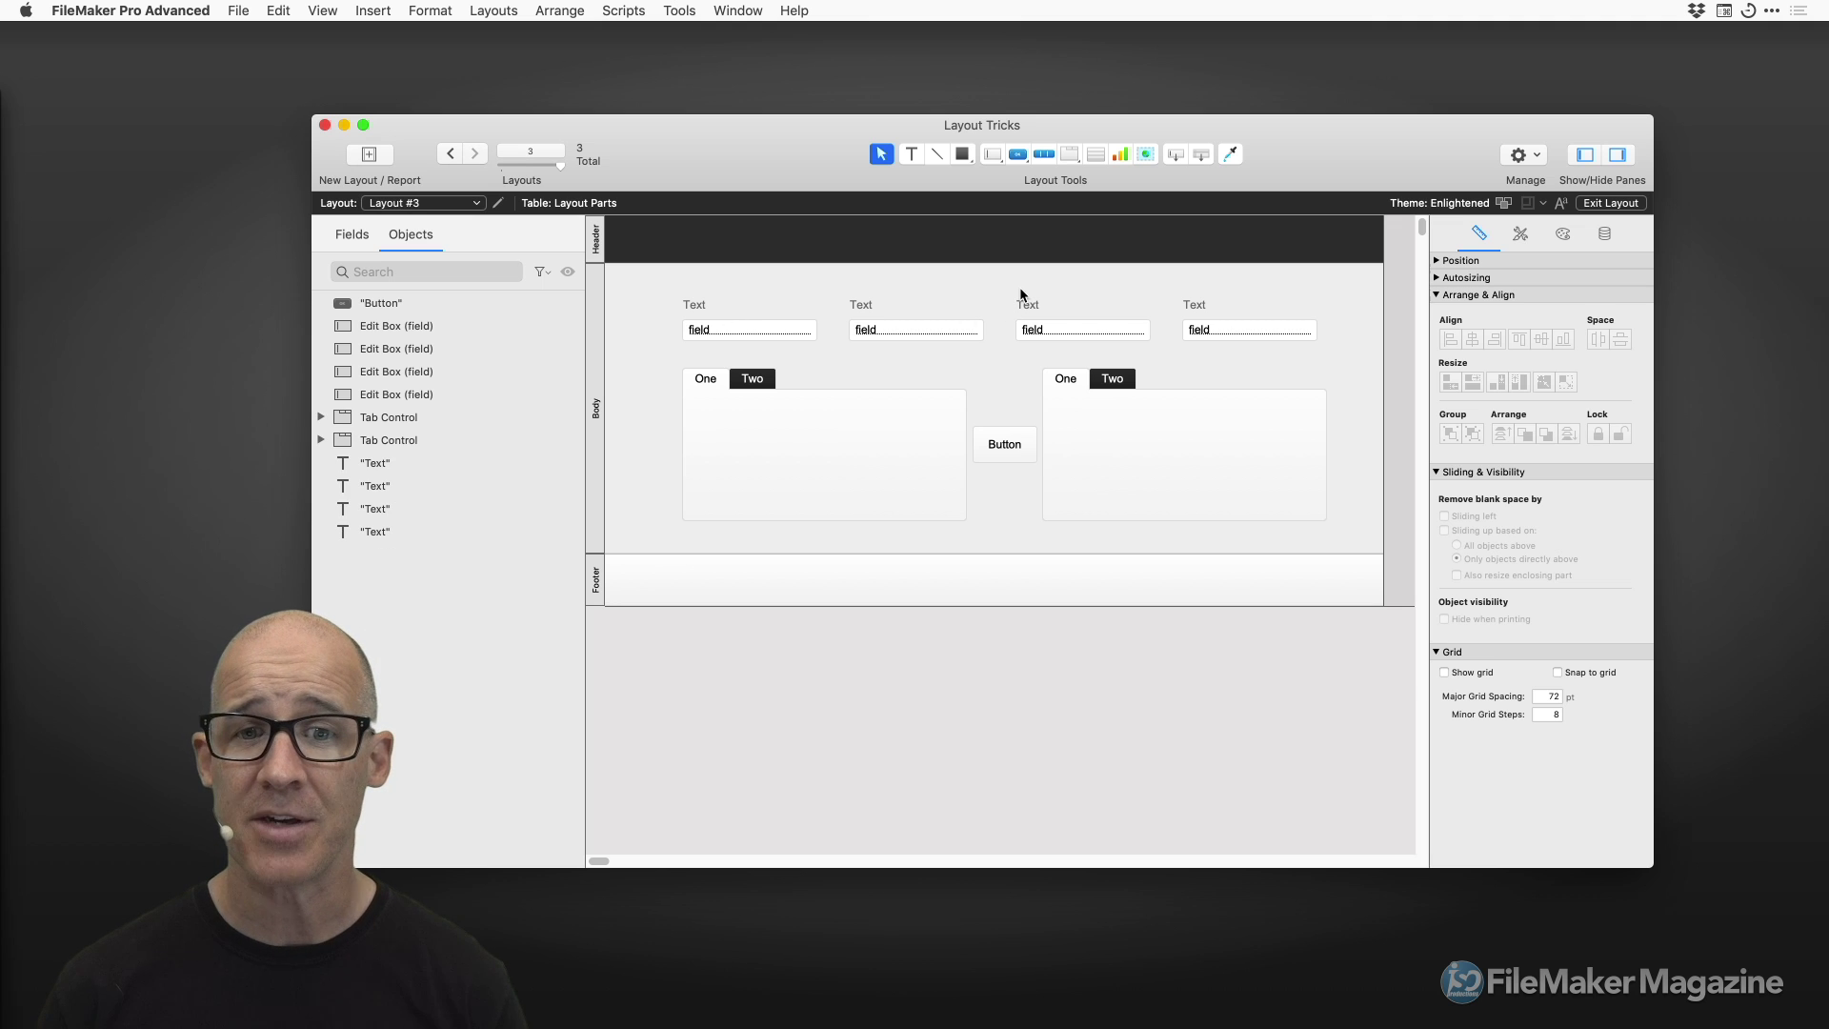
key(super+v)
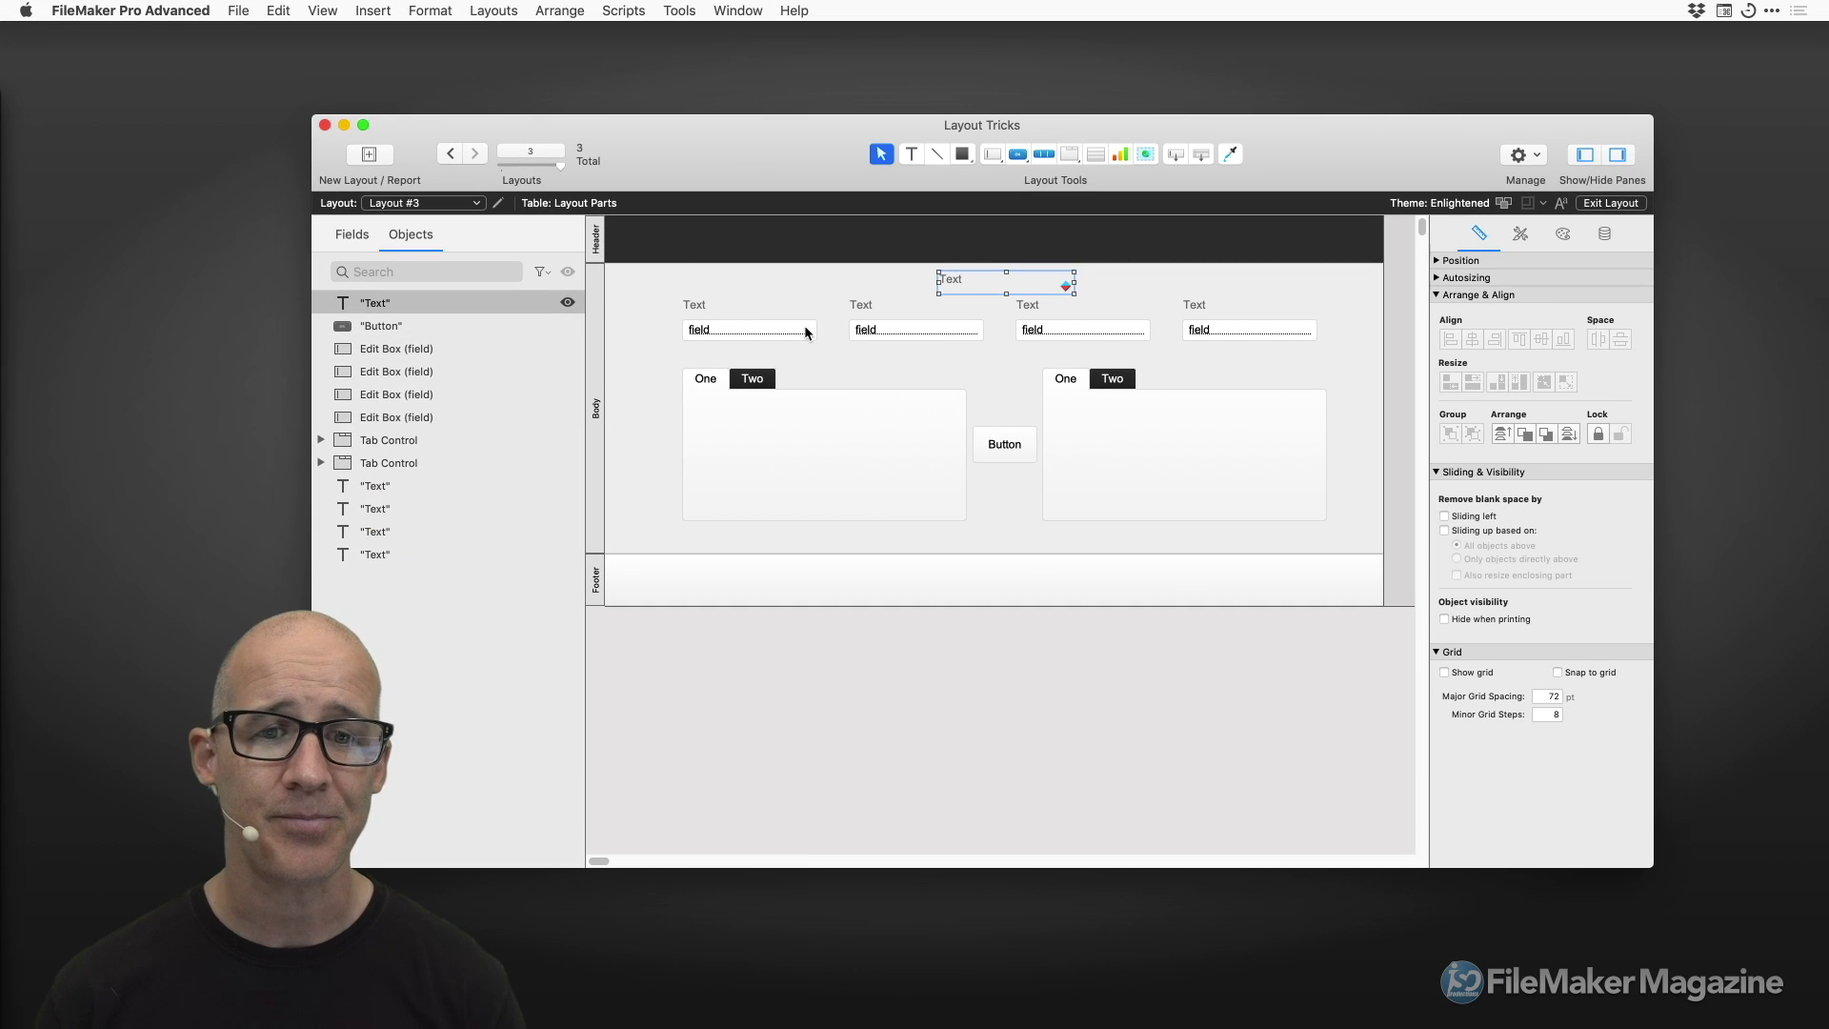
Apply the pasted label's conditional formatting to the four existing text labels, and select only the pasted label.
shift+click(803, 310)
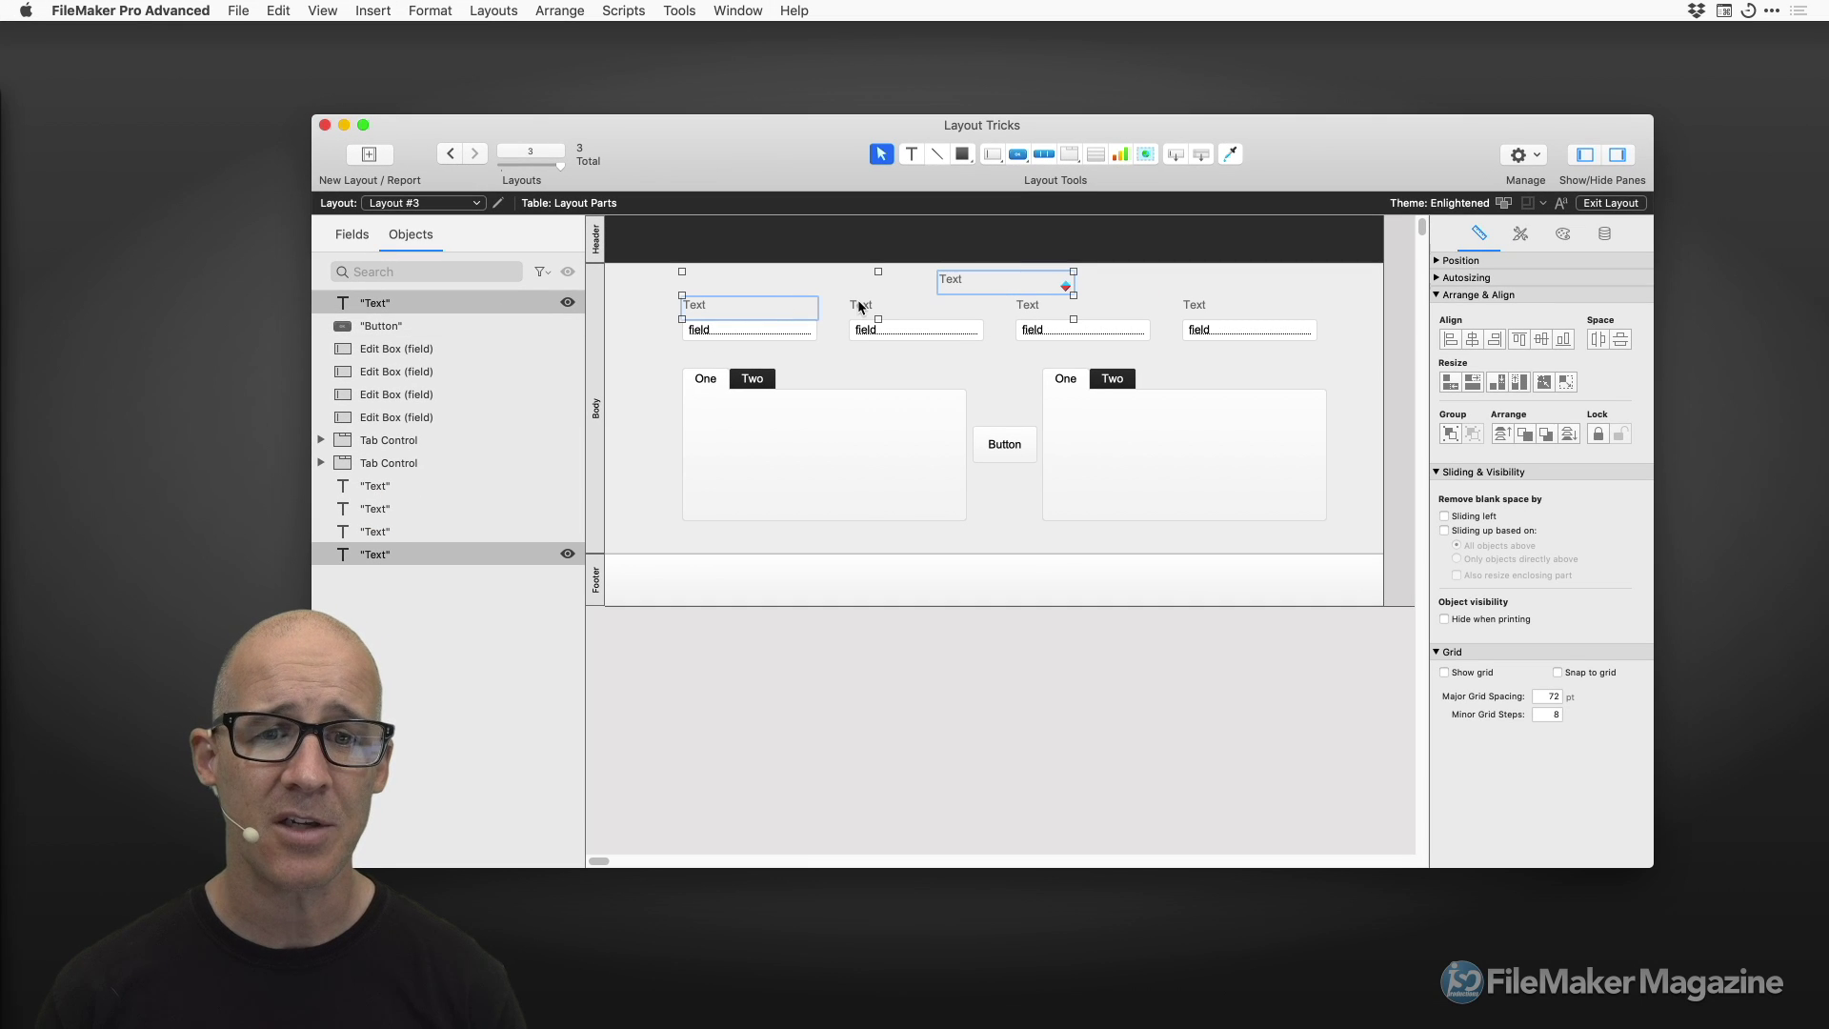
shift+click(861, 311)
shift+click(1080, 315)
shift+click(1204, 316)
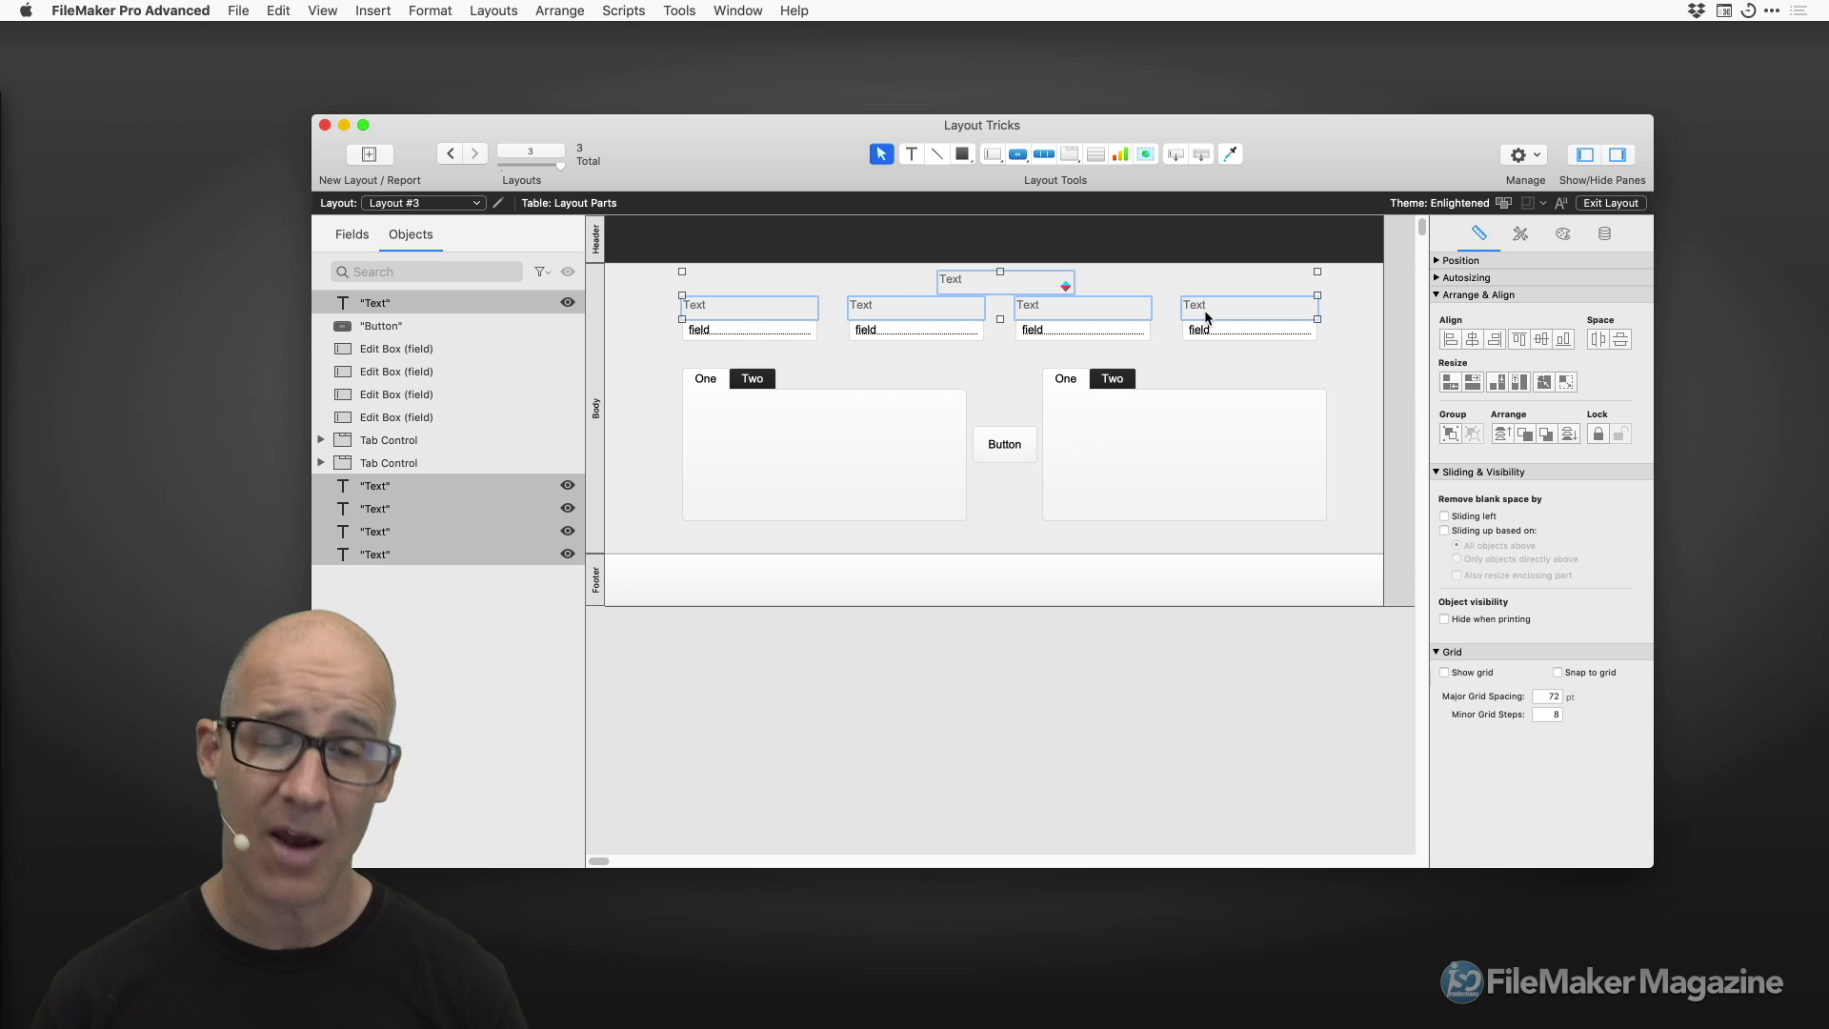
key(cmd+shift+c)
key(Escape)
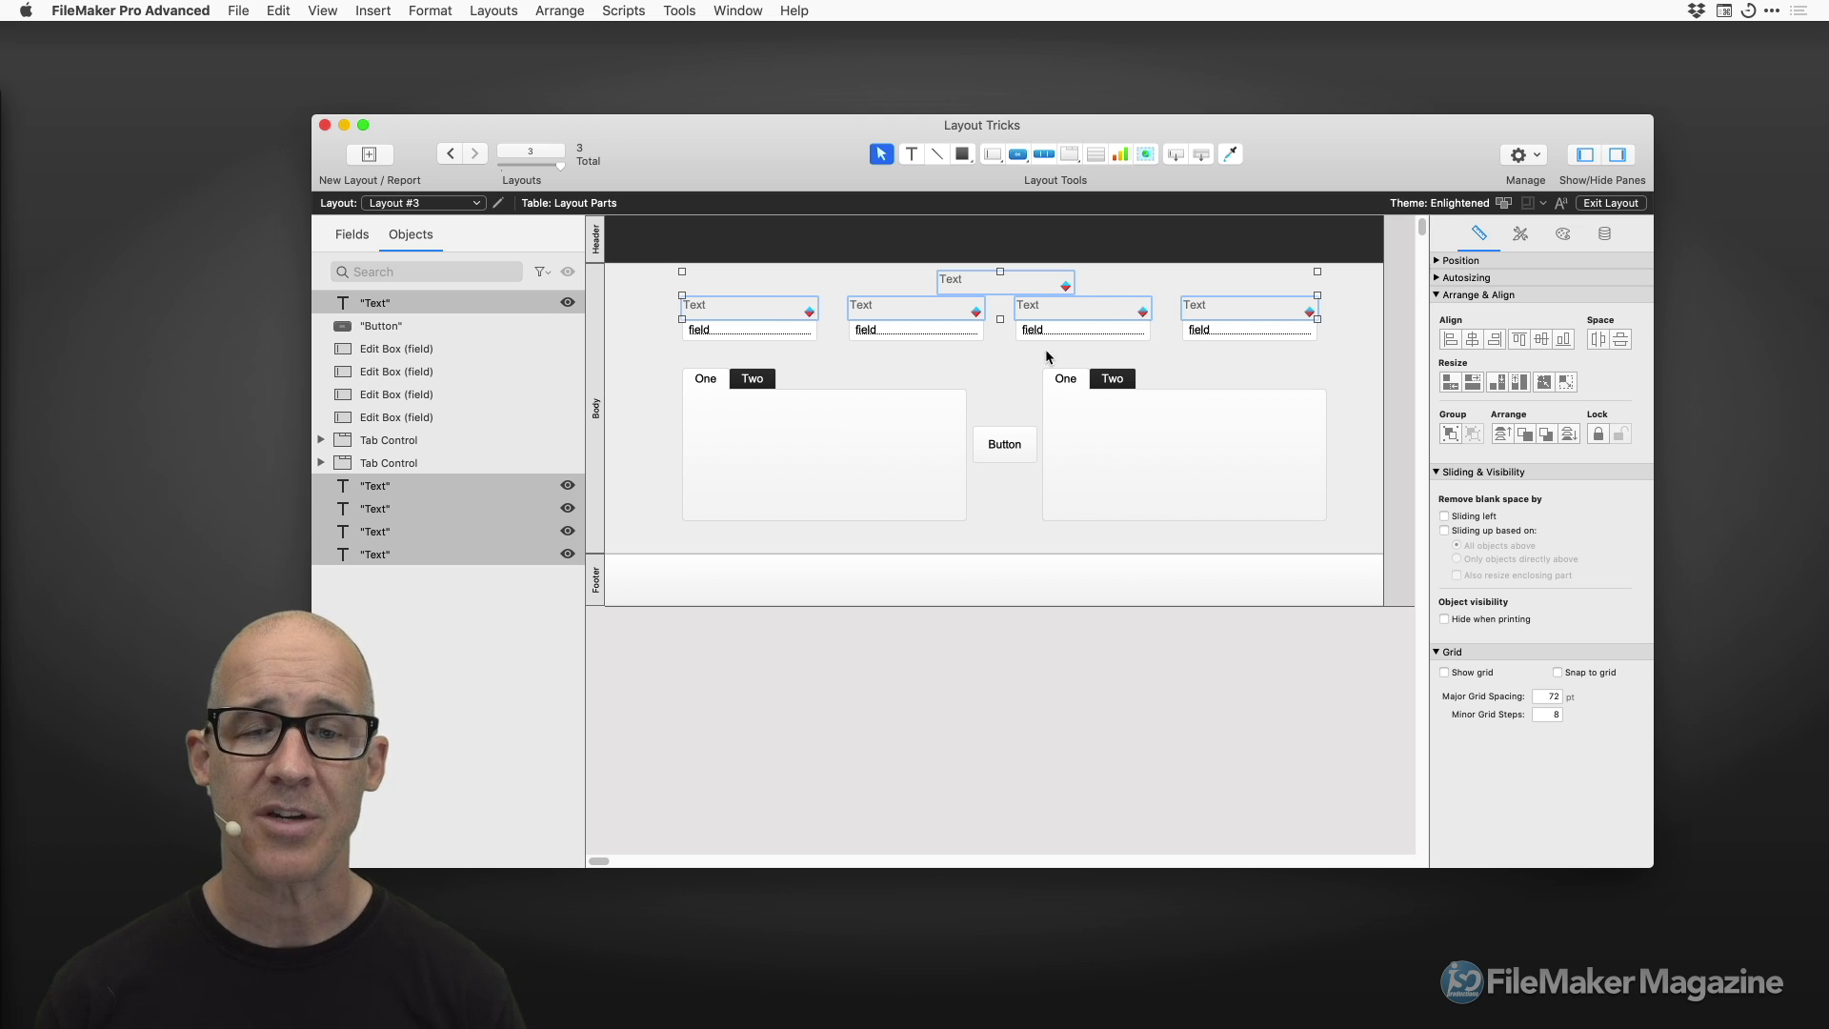
click(1038, 286)
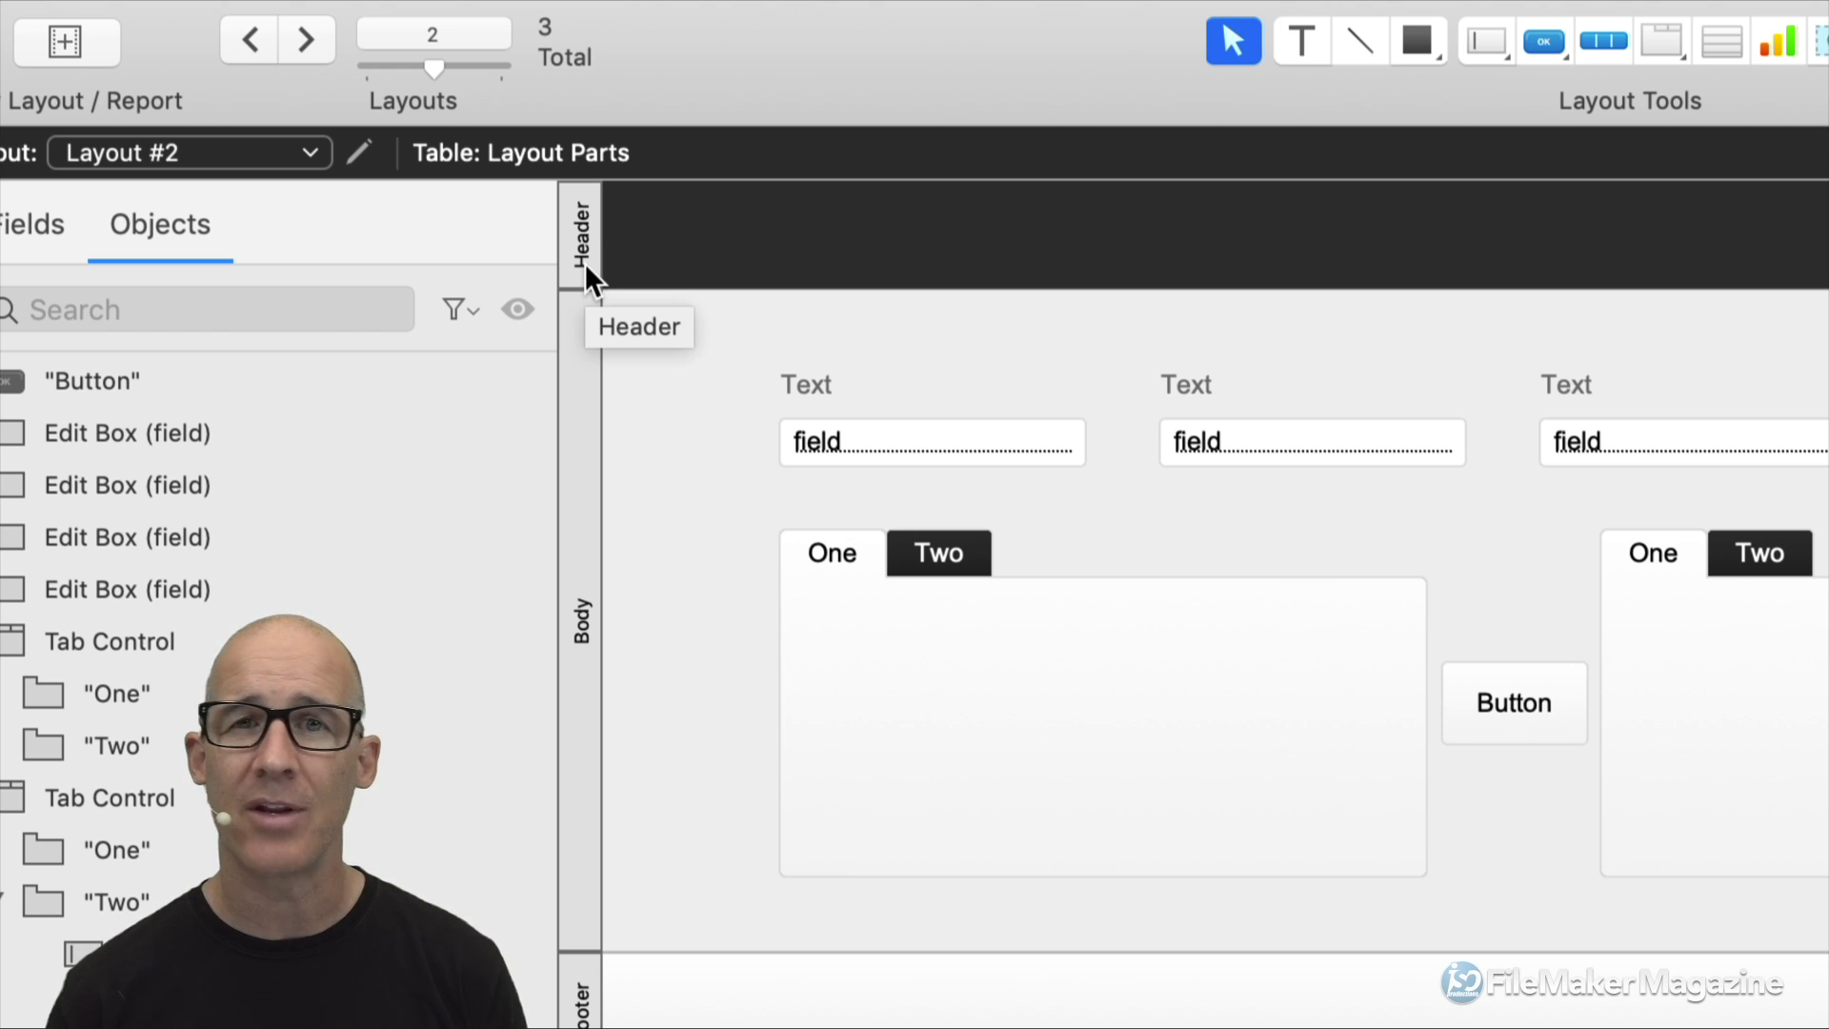
Switch Layout #2's part labels to horizontal orientation and back to vertical.
click(583, 257)
click(604, 267)
click(587, 265)
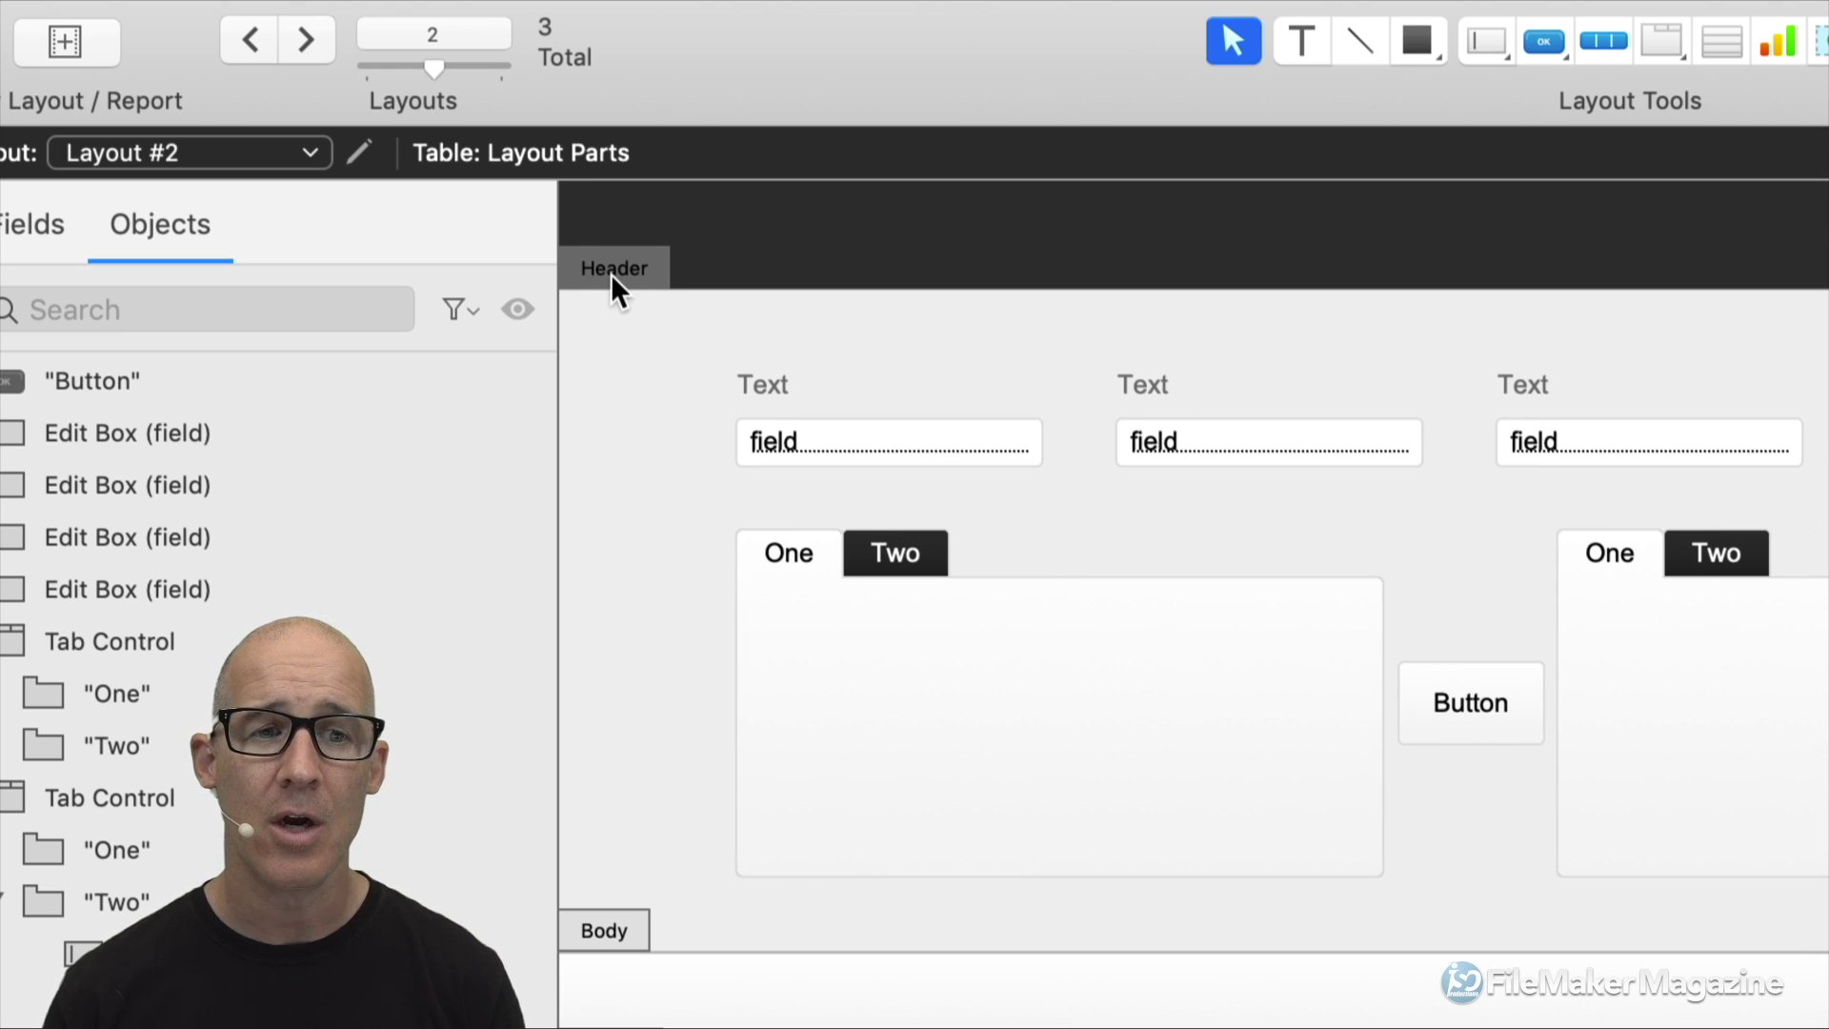
click(614, 276)
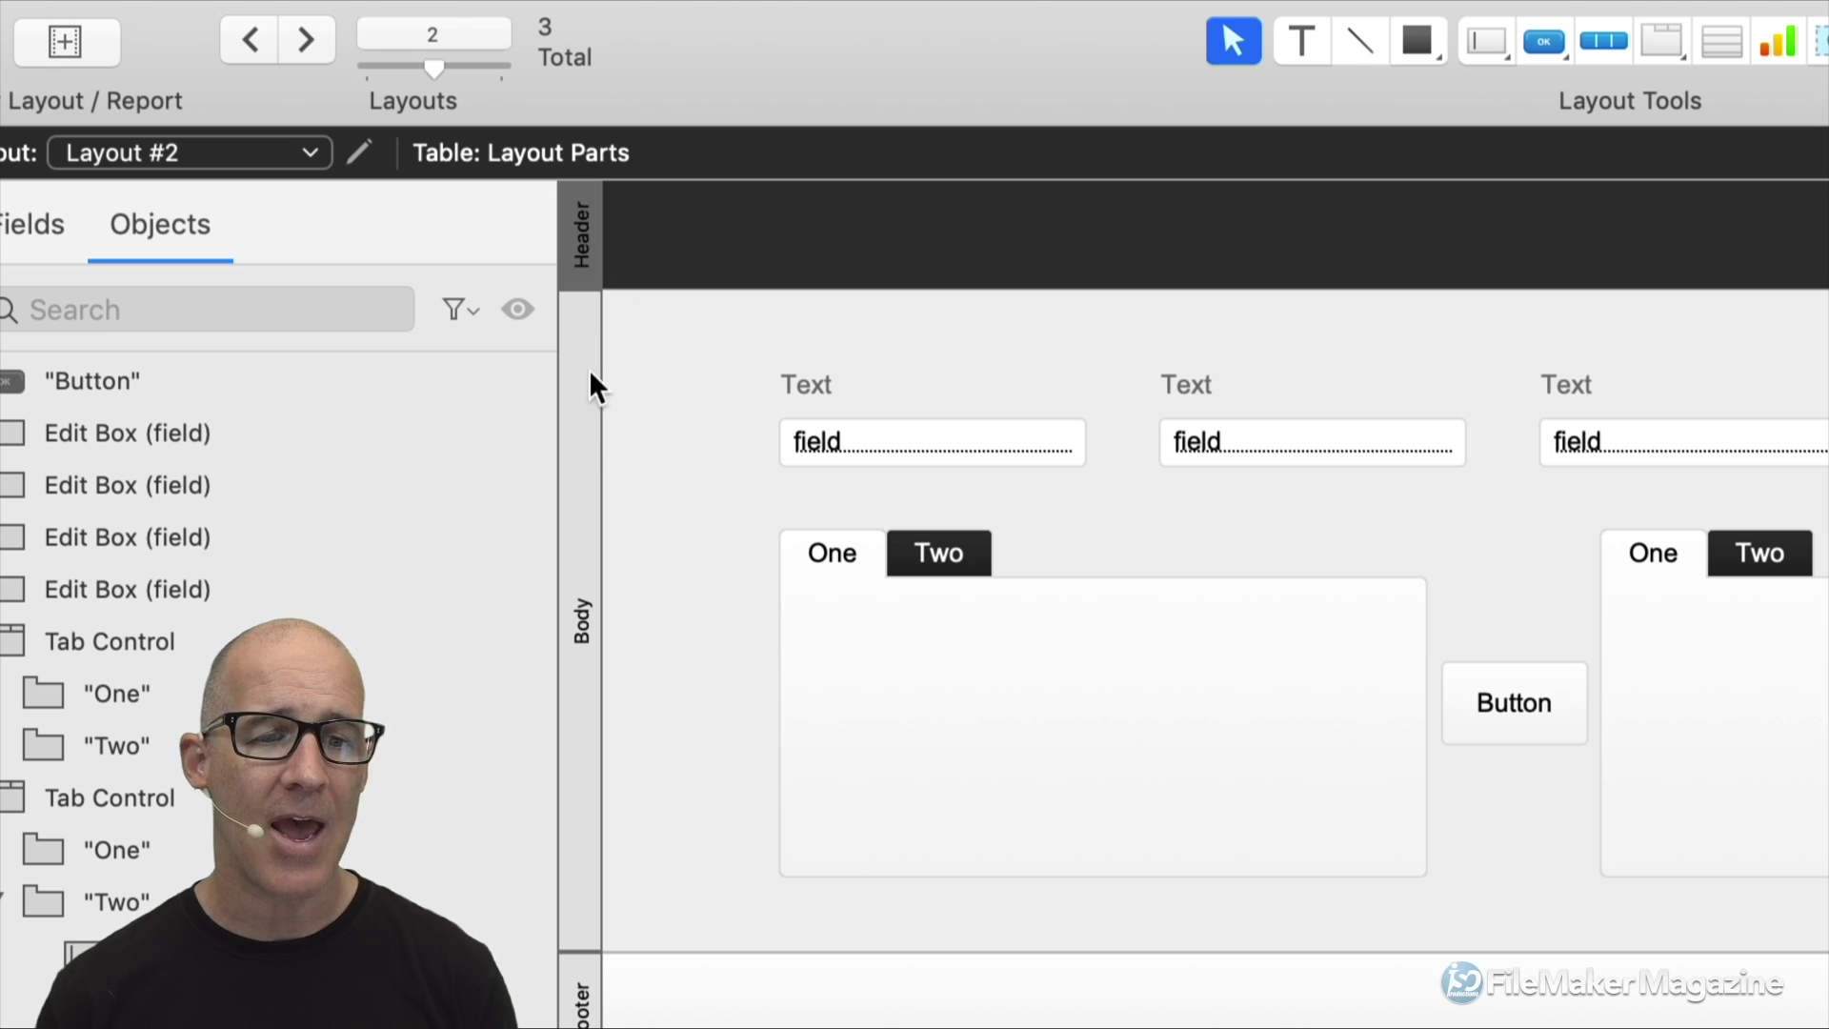
Select the Footer, Body and Header parts of Layout #2 in turn.
click(581, 981)
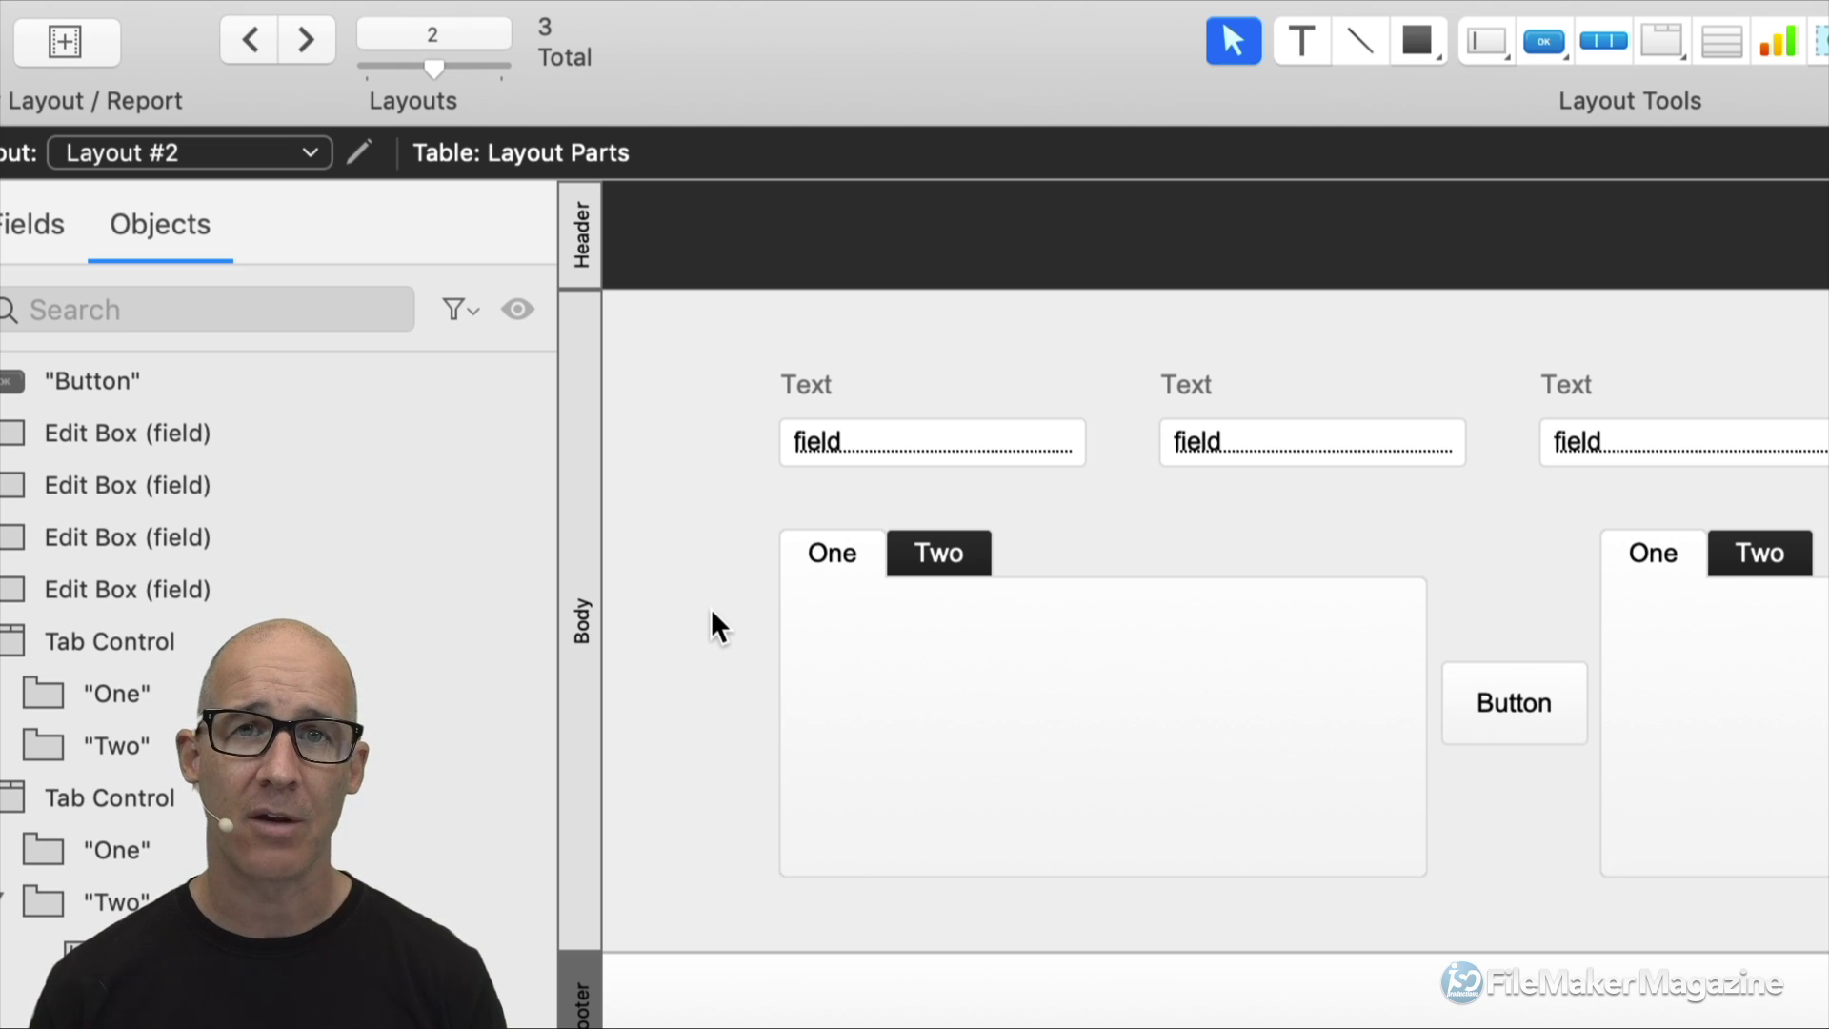
click(574, 439)
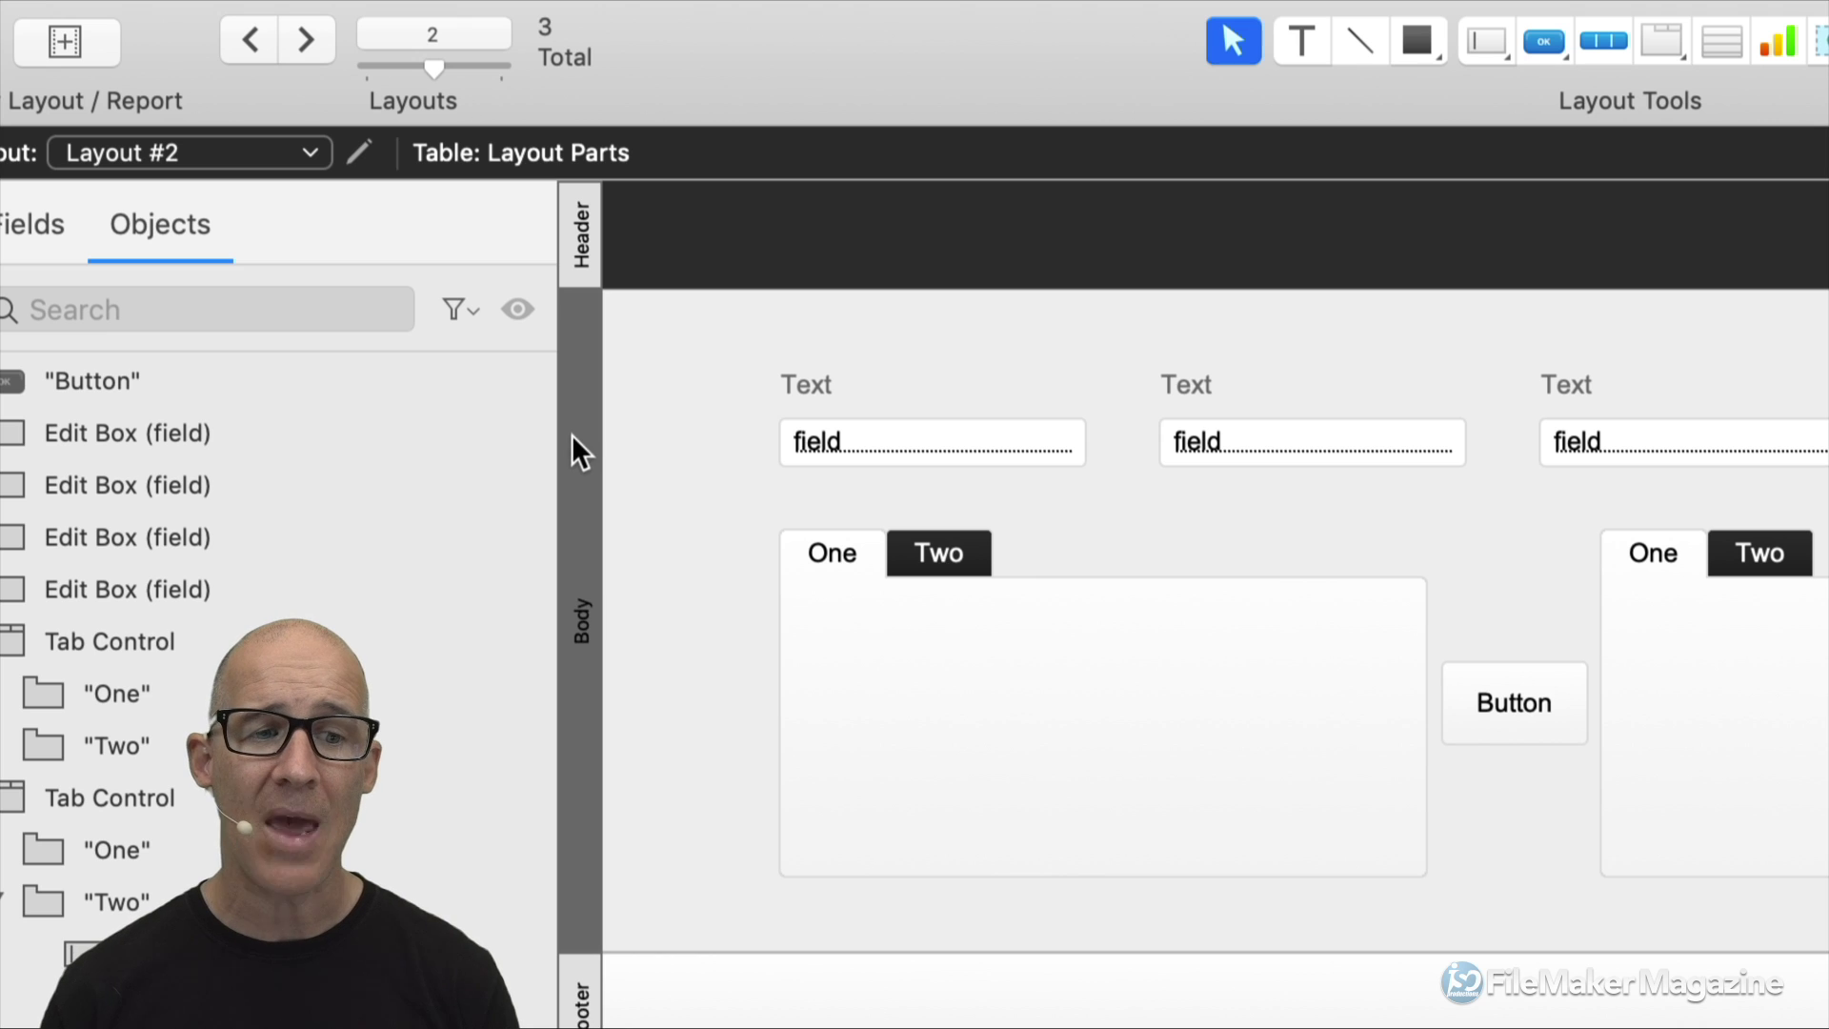
click(587, 238)
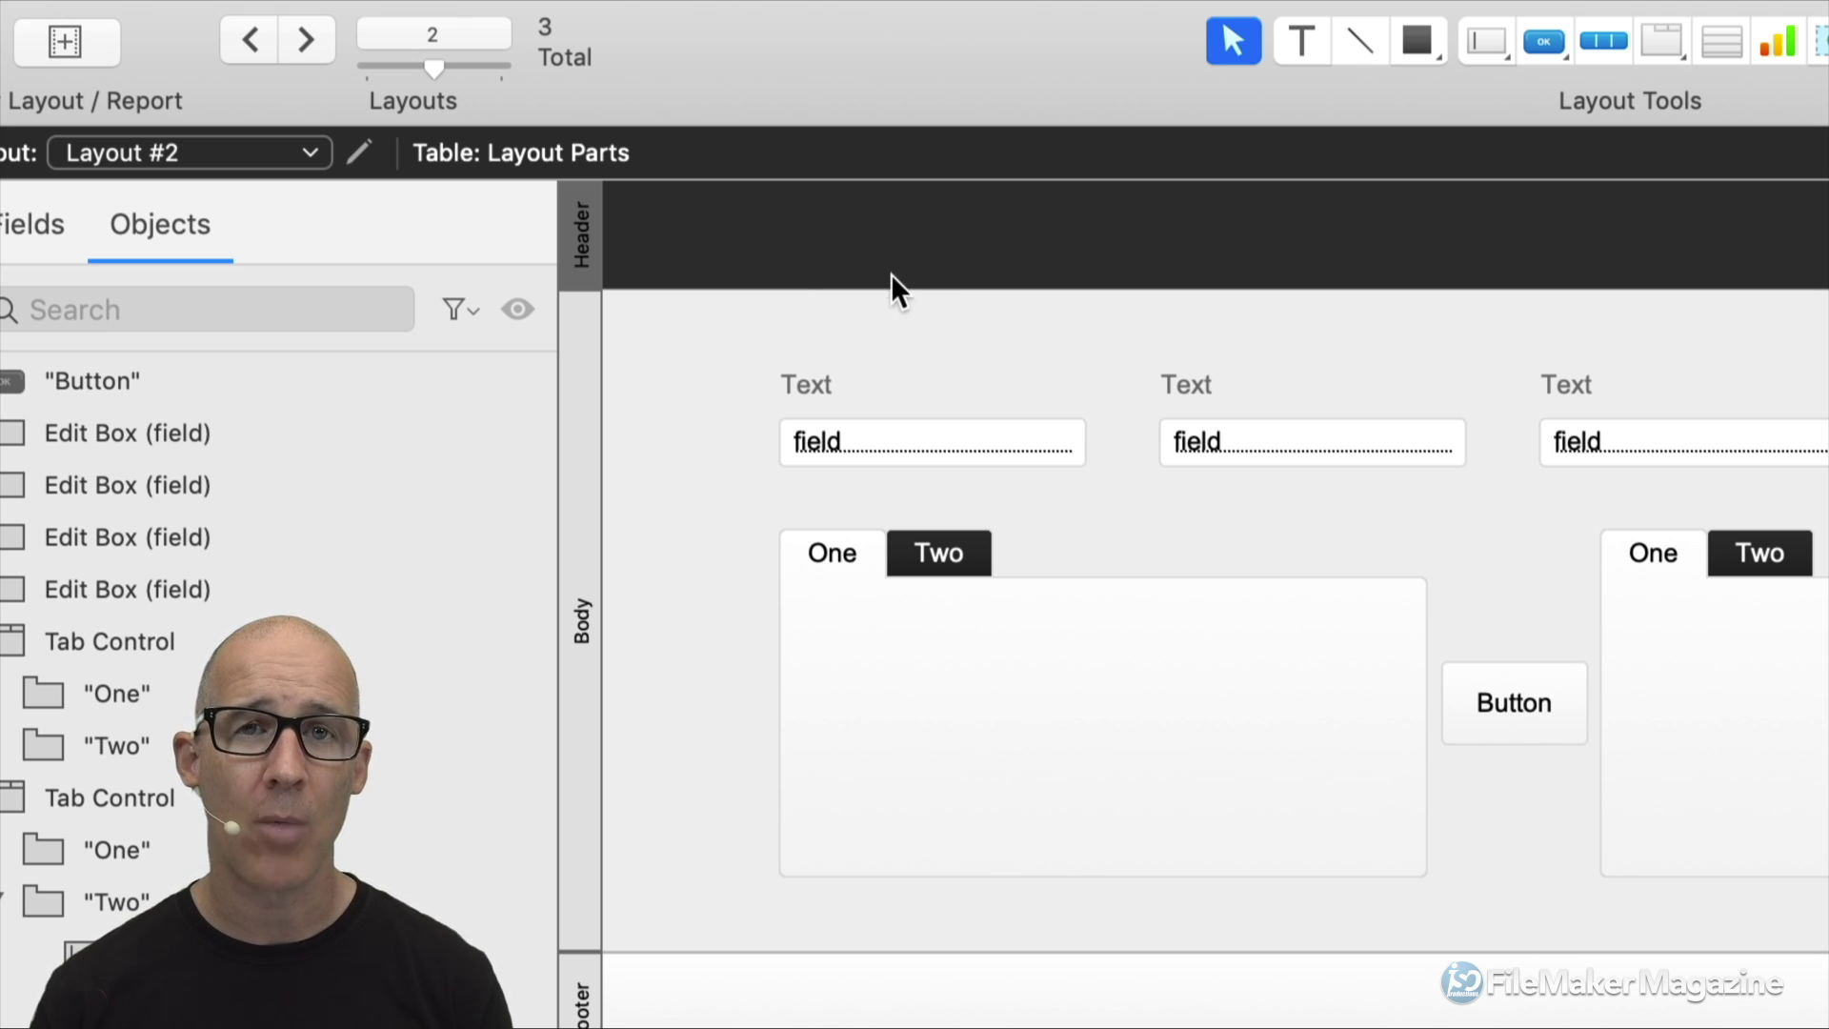
Try changing the Header part's definition to Top Navigation, then cancel and recheck the part's definition options.
double_click(580, 238)
drag(974, 402, 913, 36)
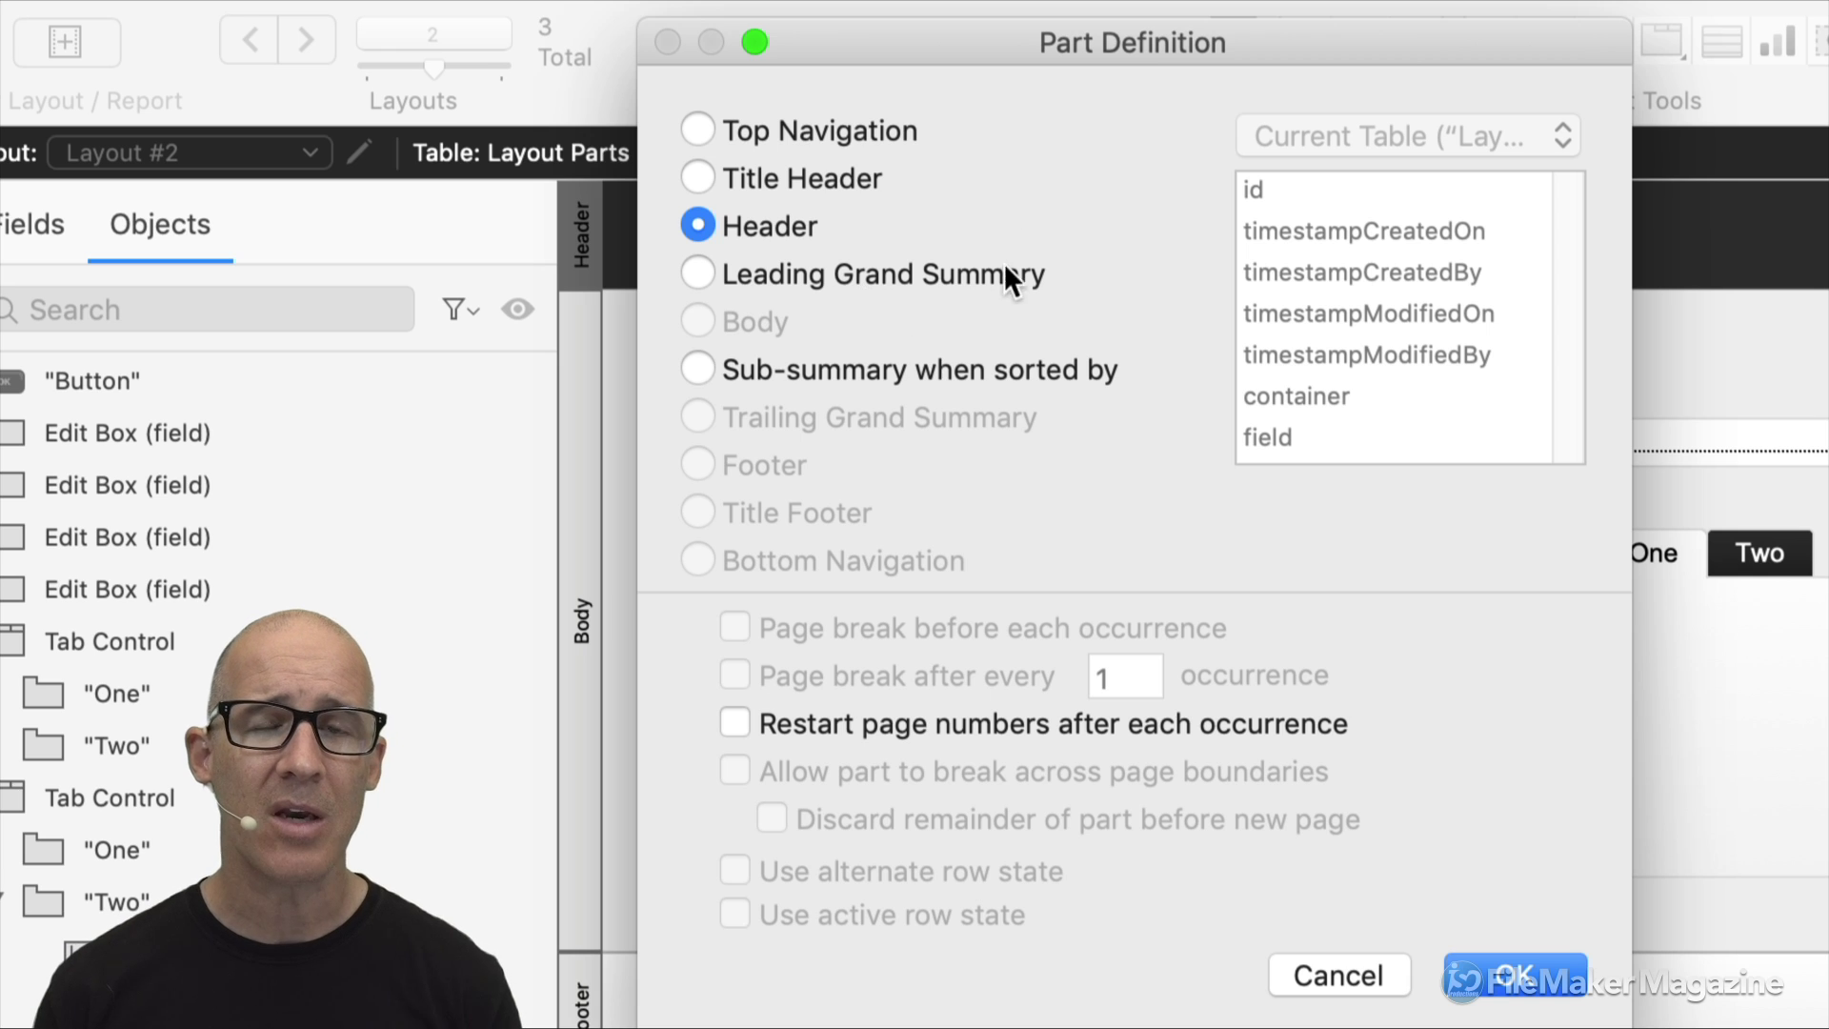
click(705, 124)
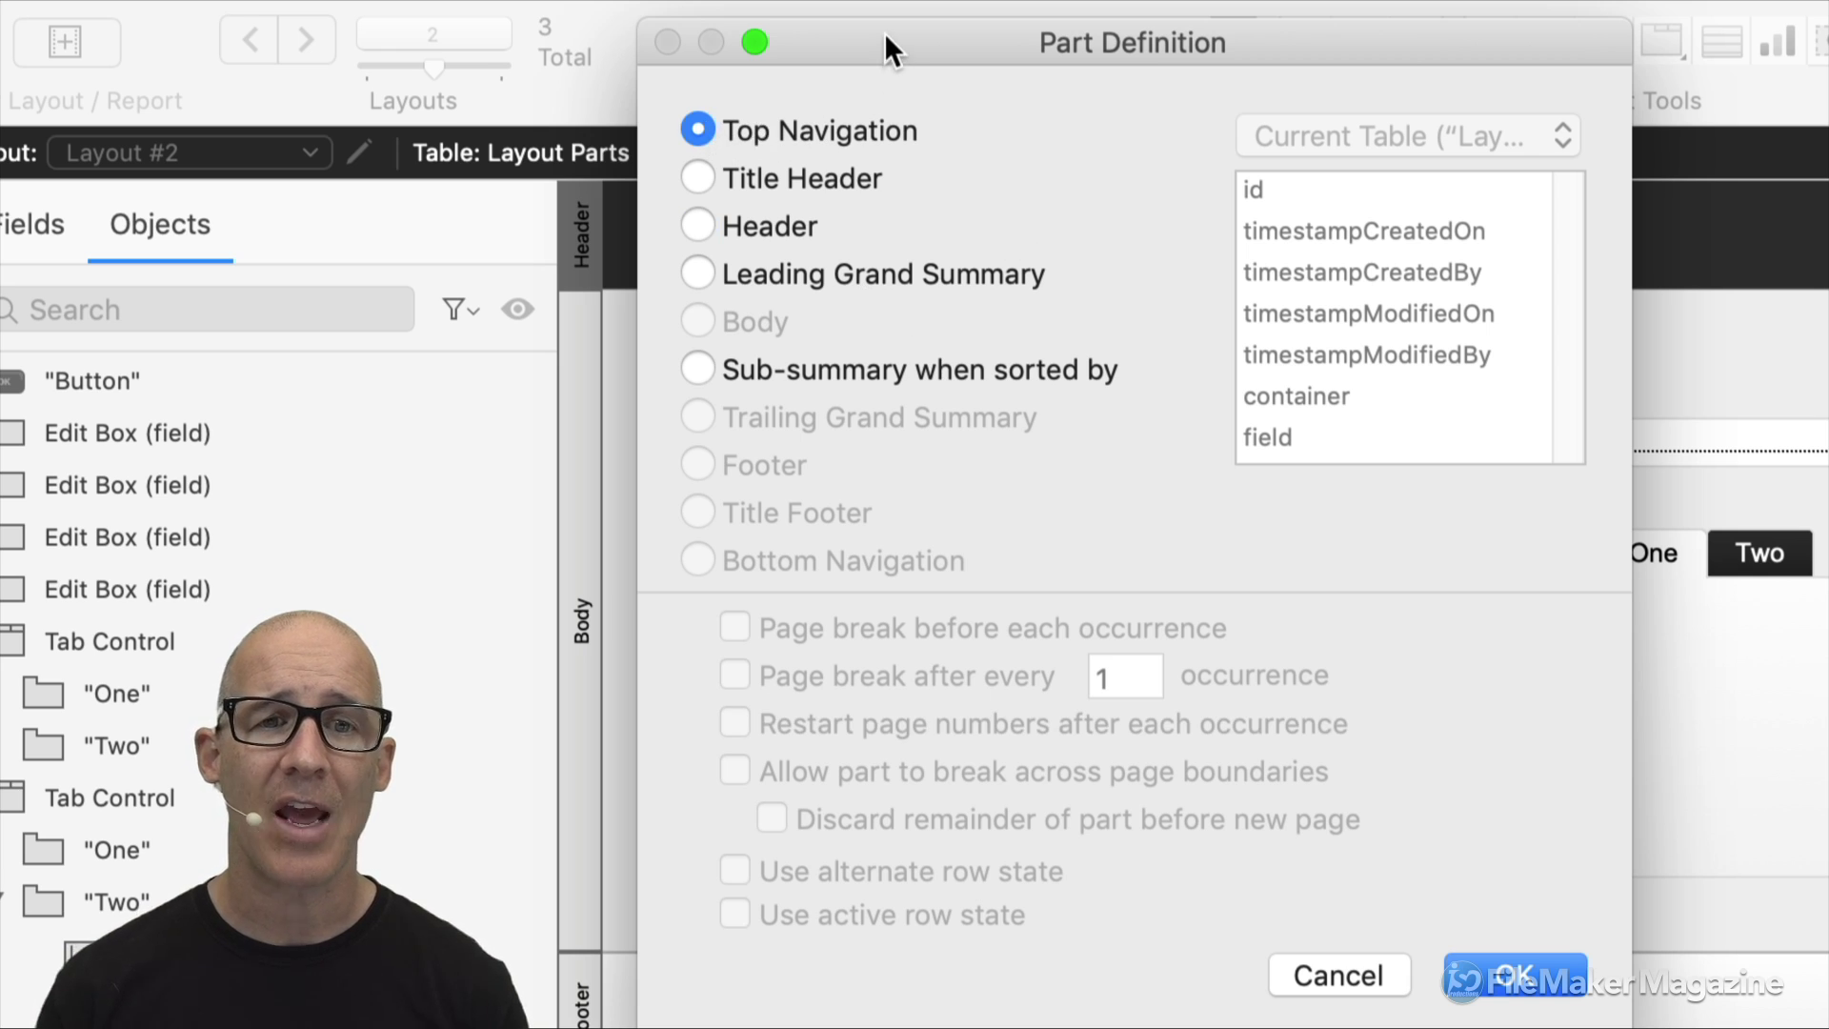
drag(884, 37, 1089, 61)
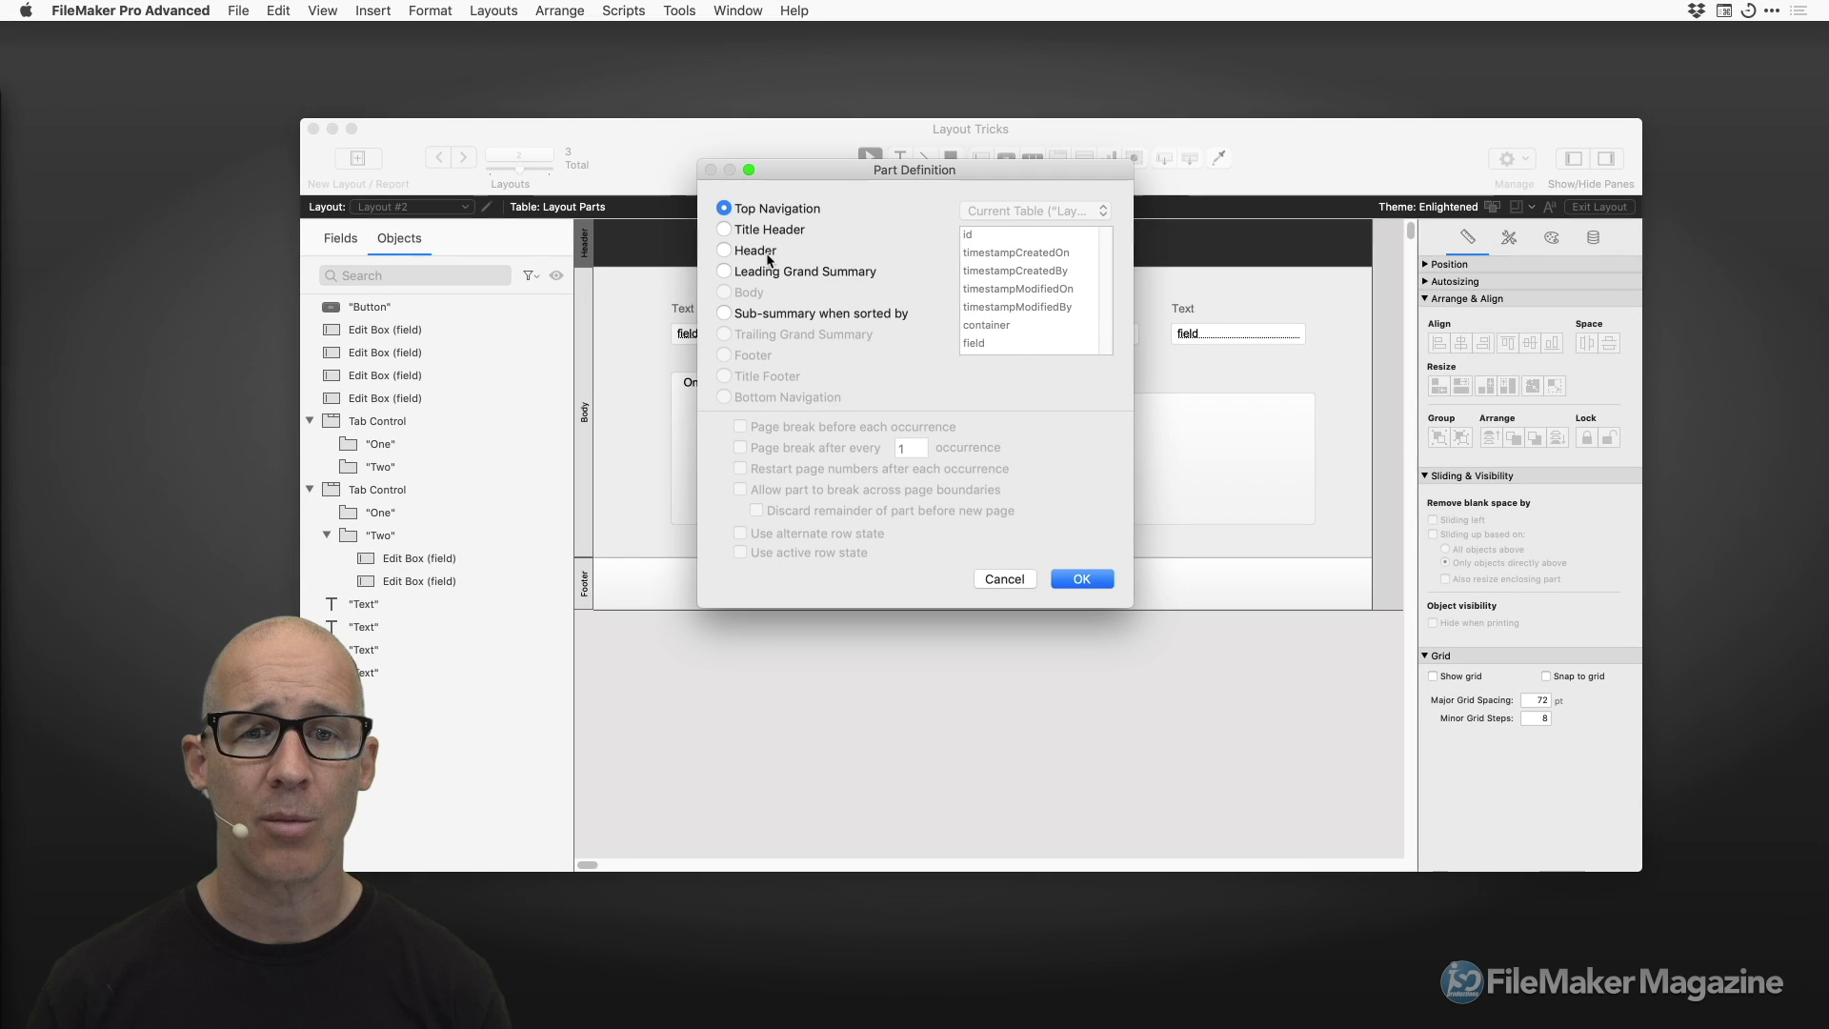
click(1021, 578)
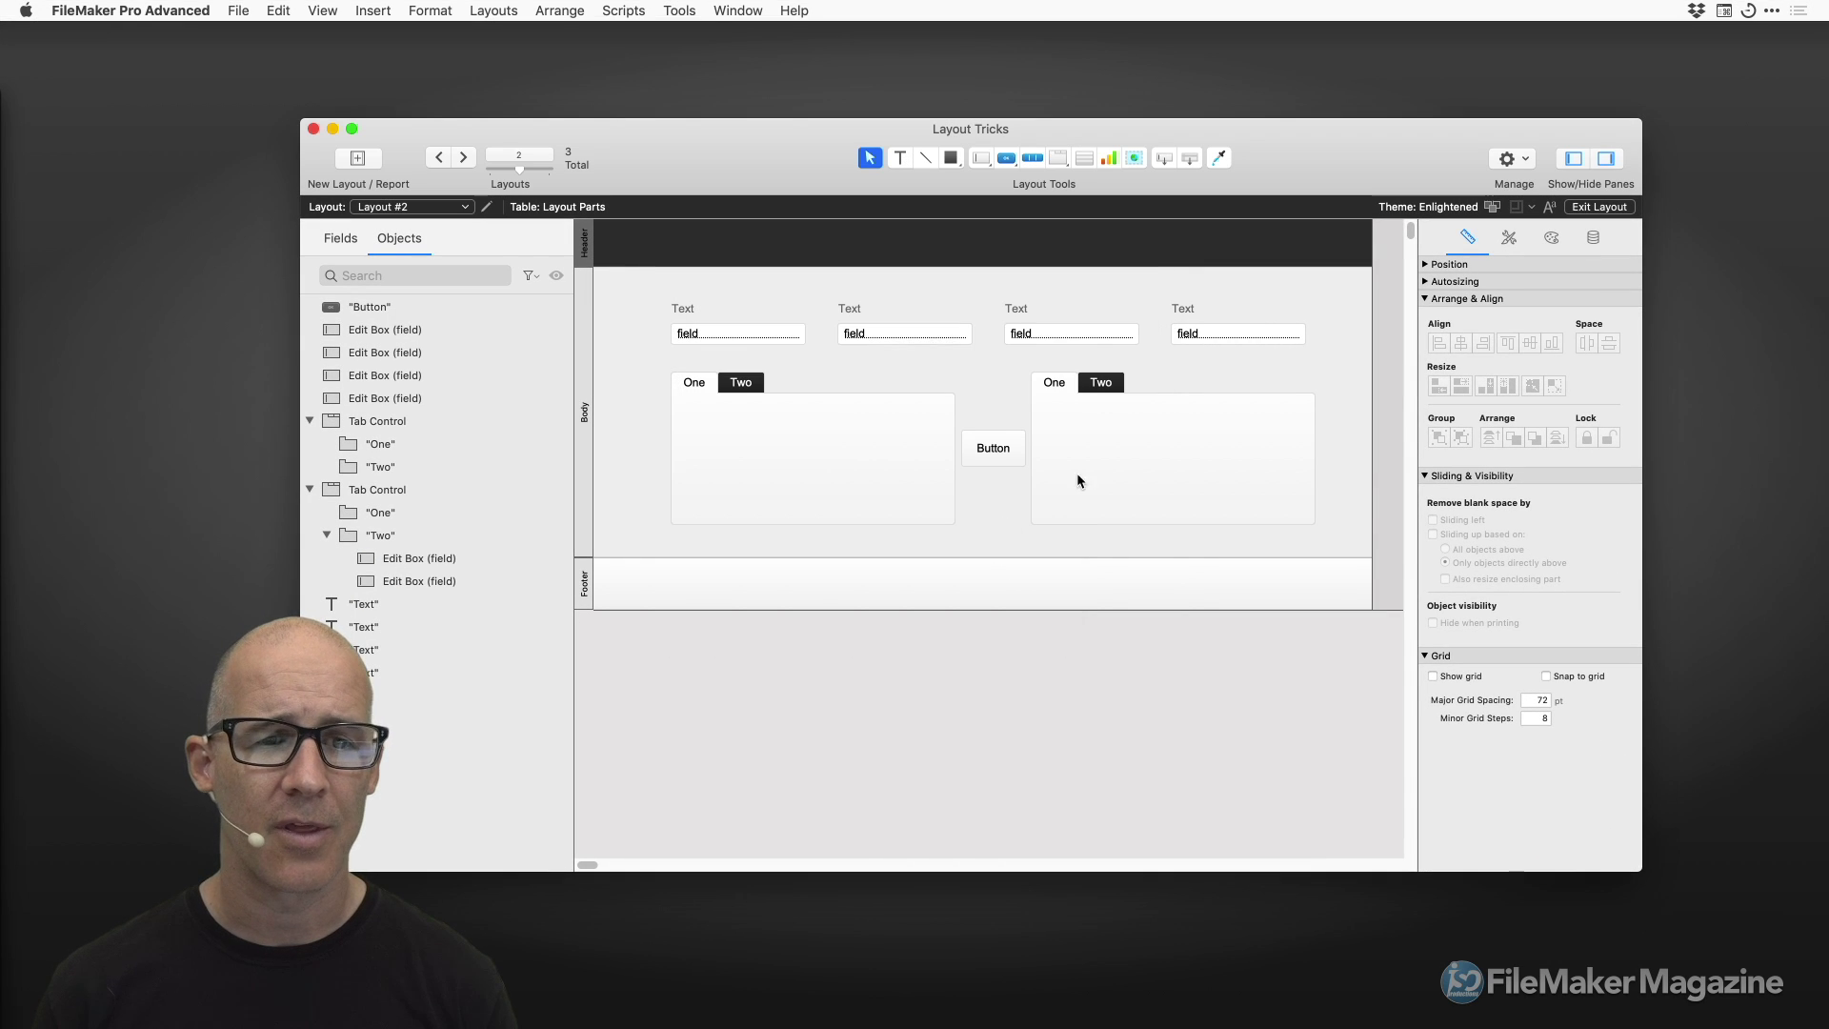
double_click(588, 253)
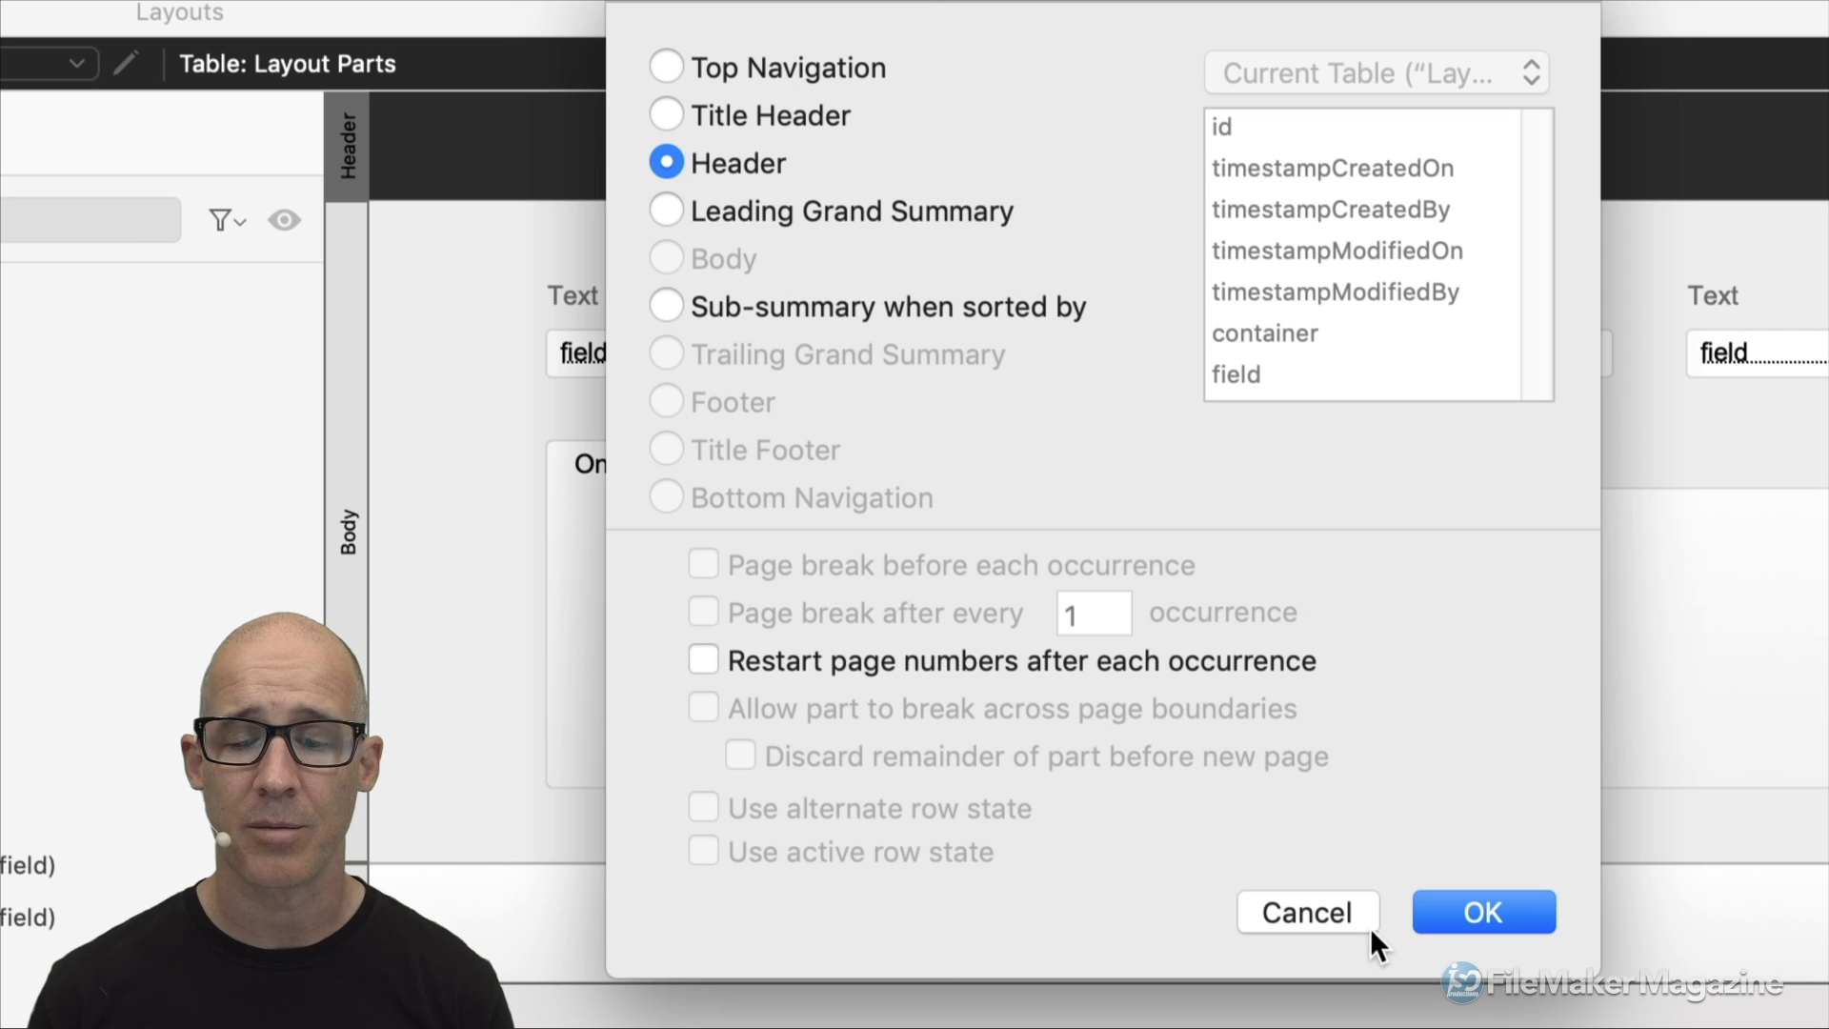
click(1347, 914)
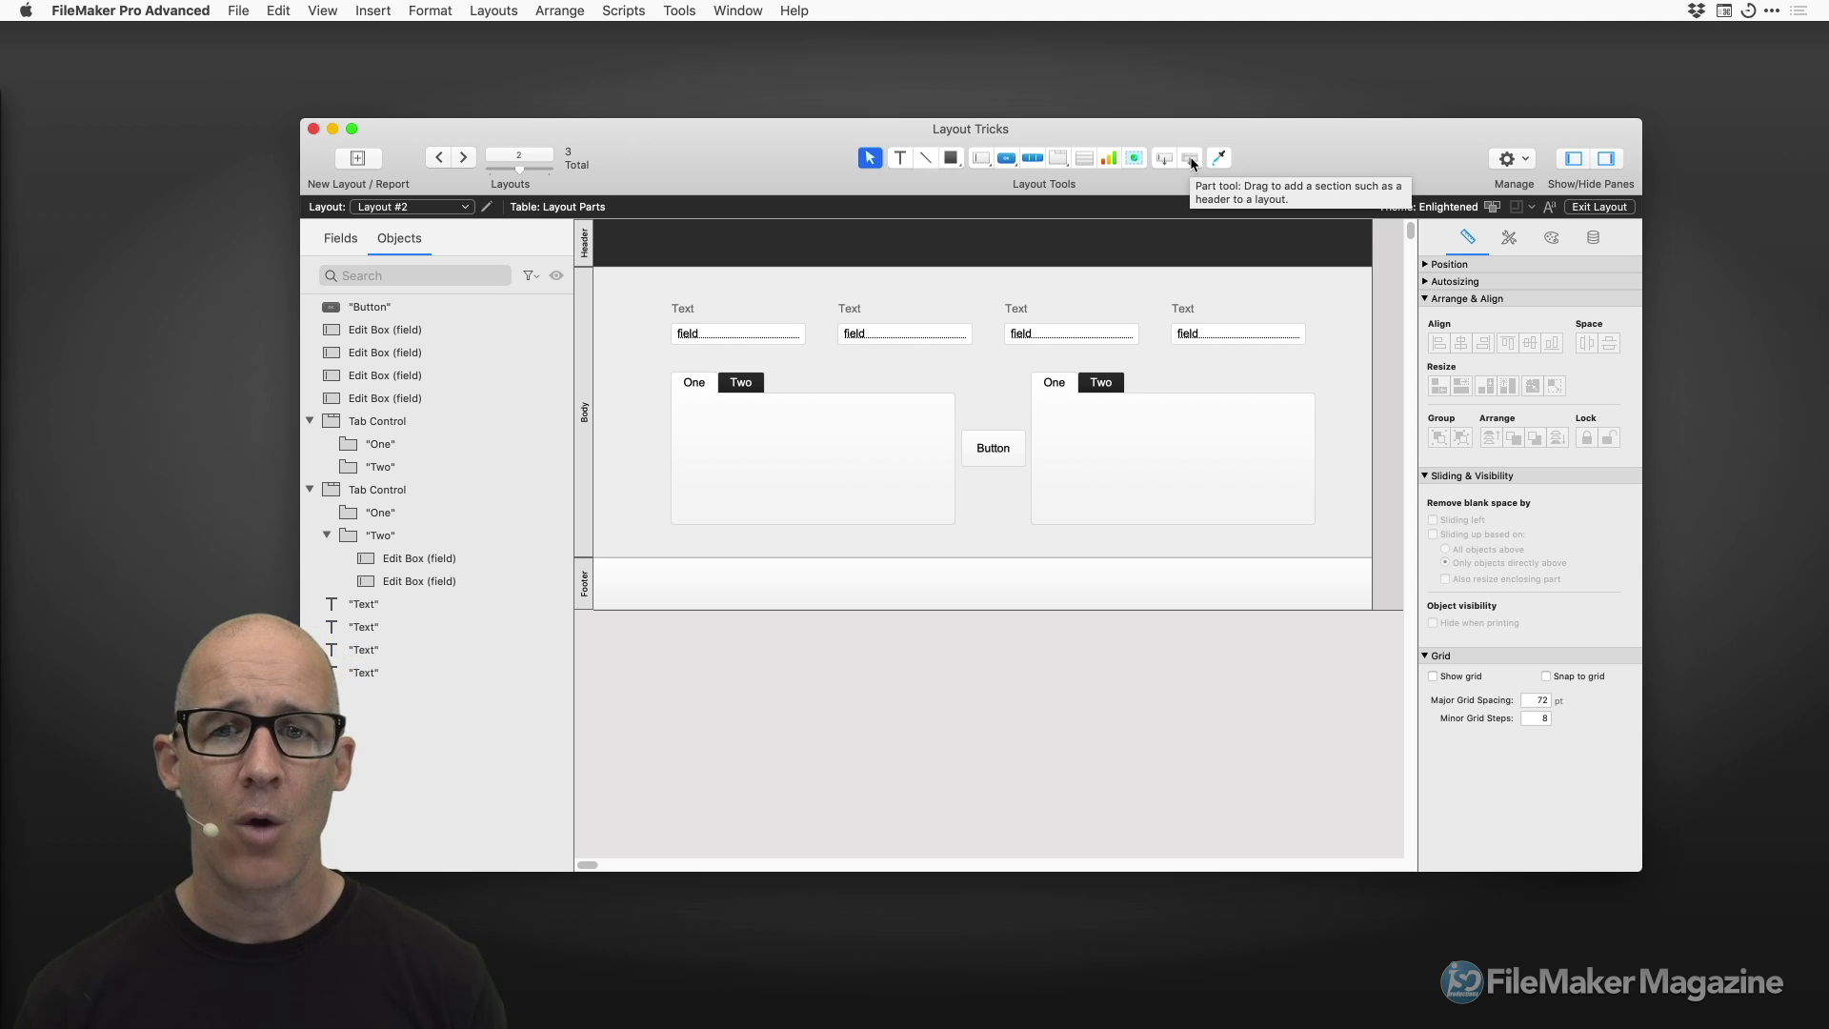
Try to add a new part within the empty Header using the Part tool.
drag(1192, 163, 1001, 241)
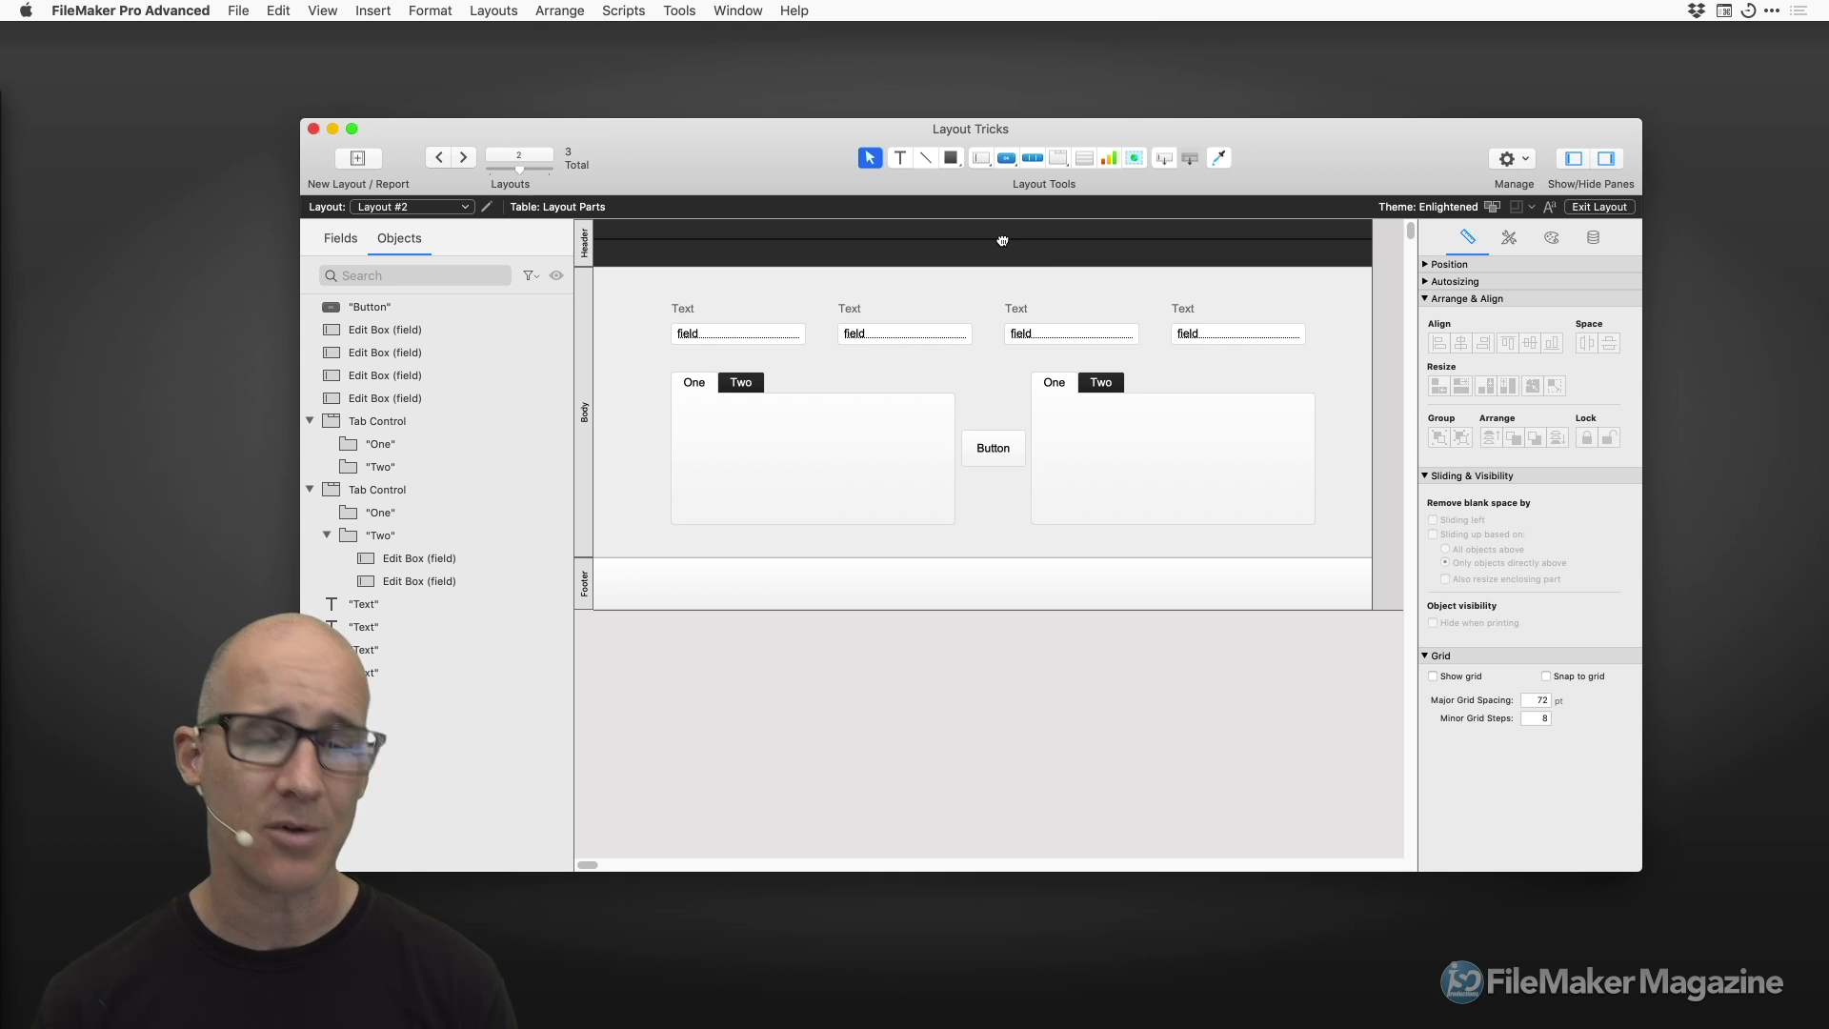
drag(1003, 241, 1002, 242)
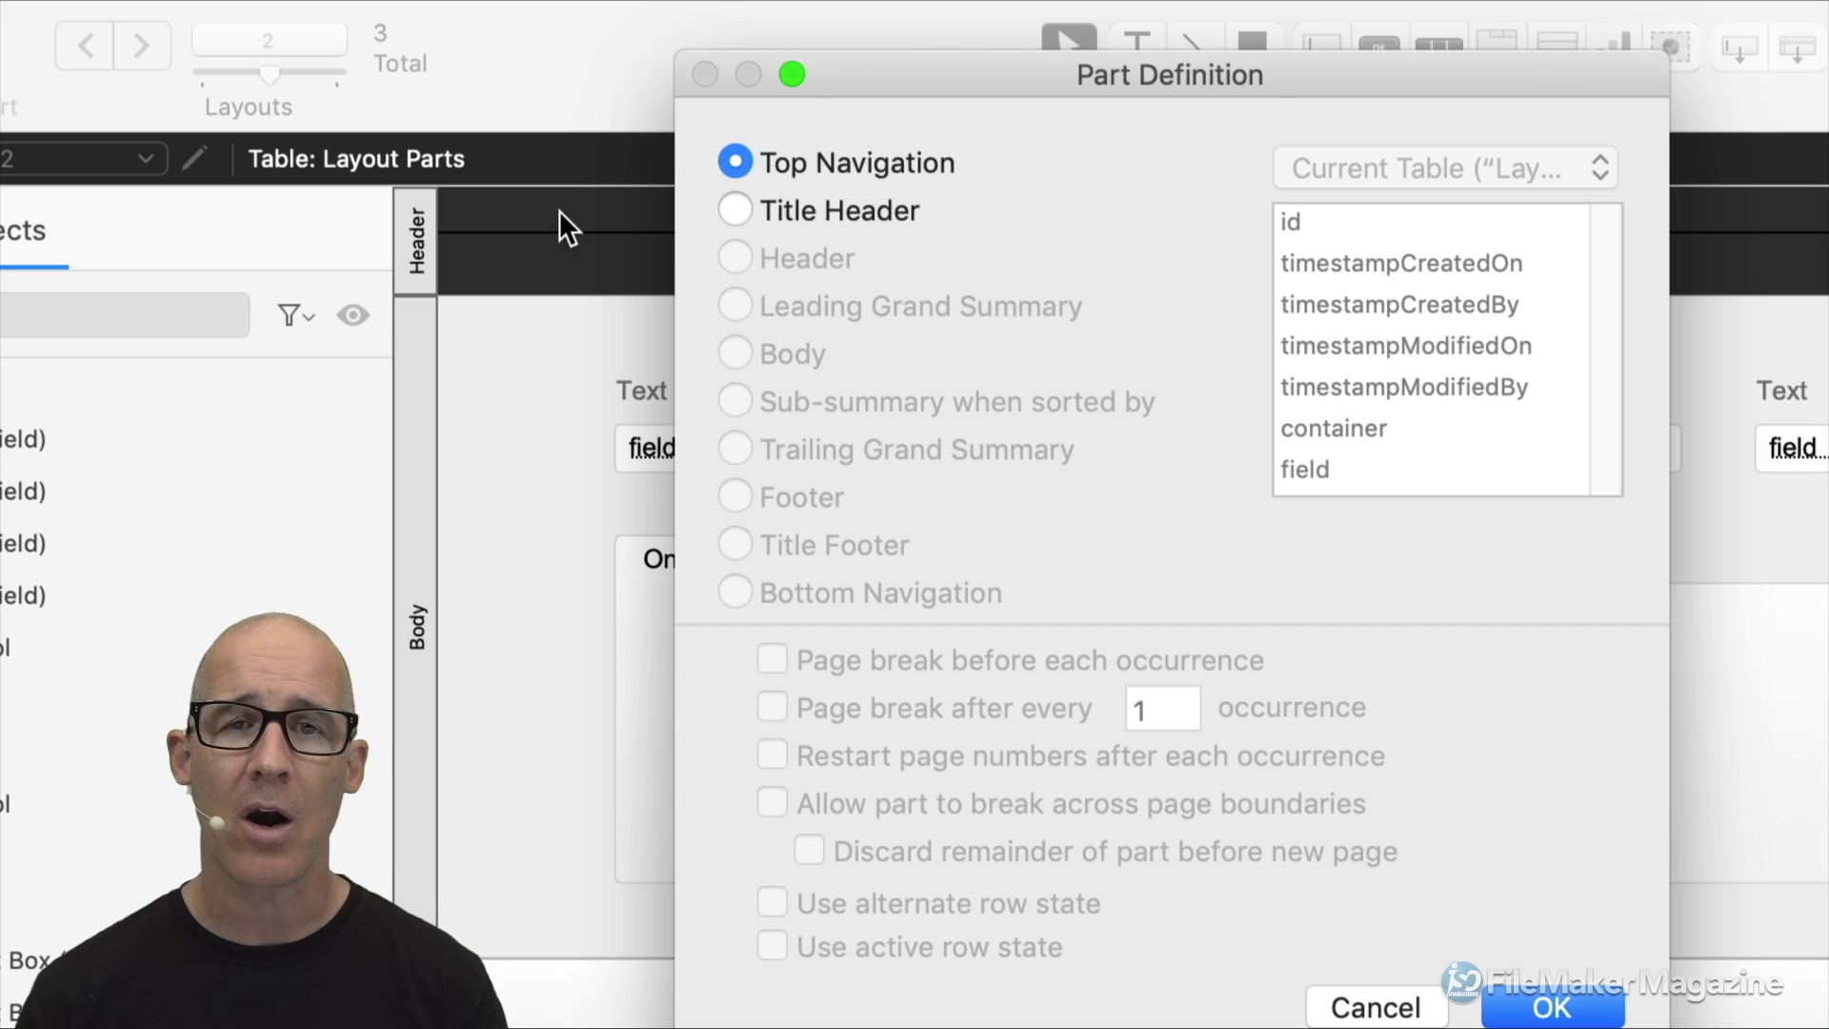
click(1372, 1006)
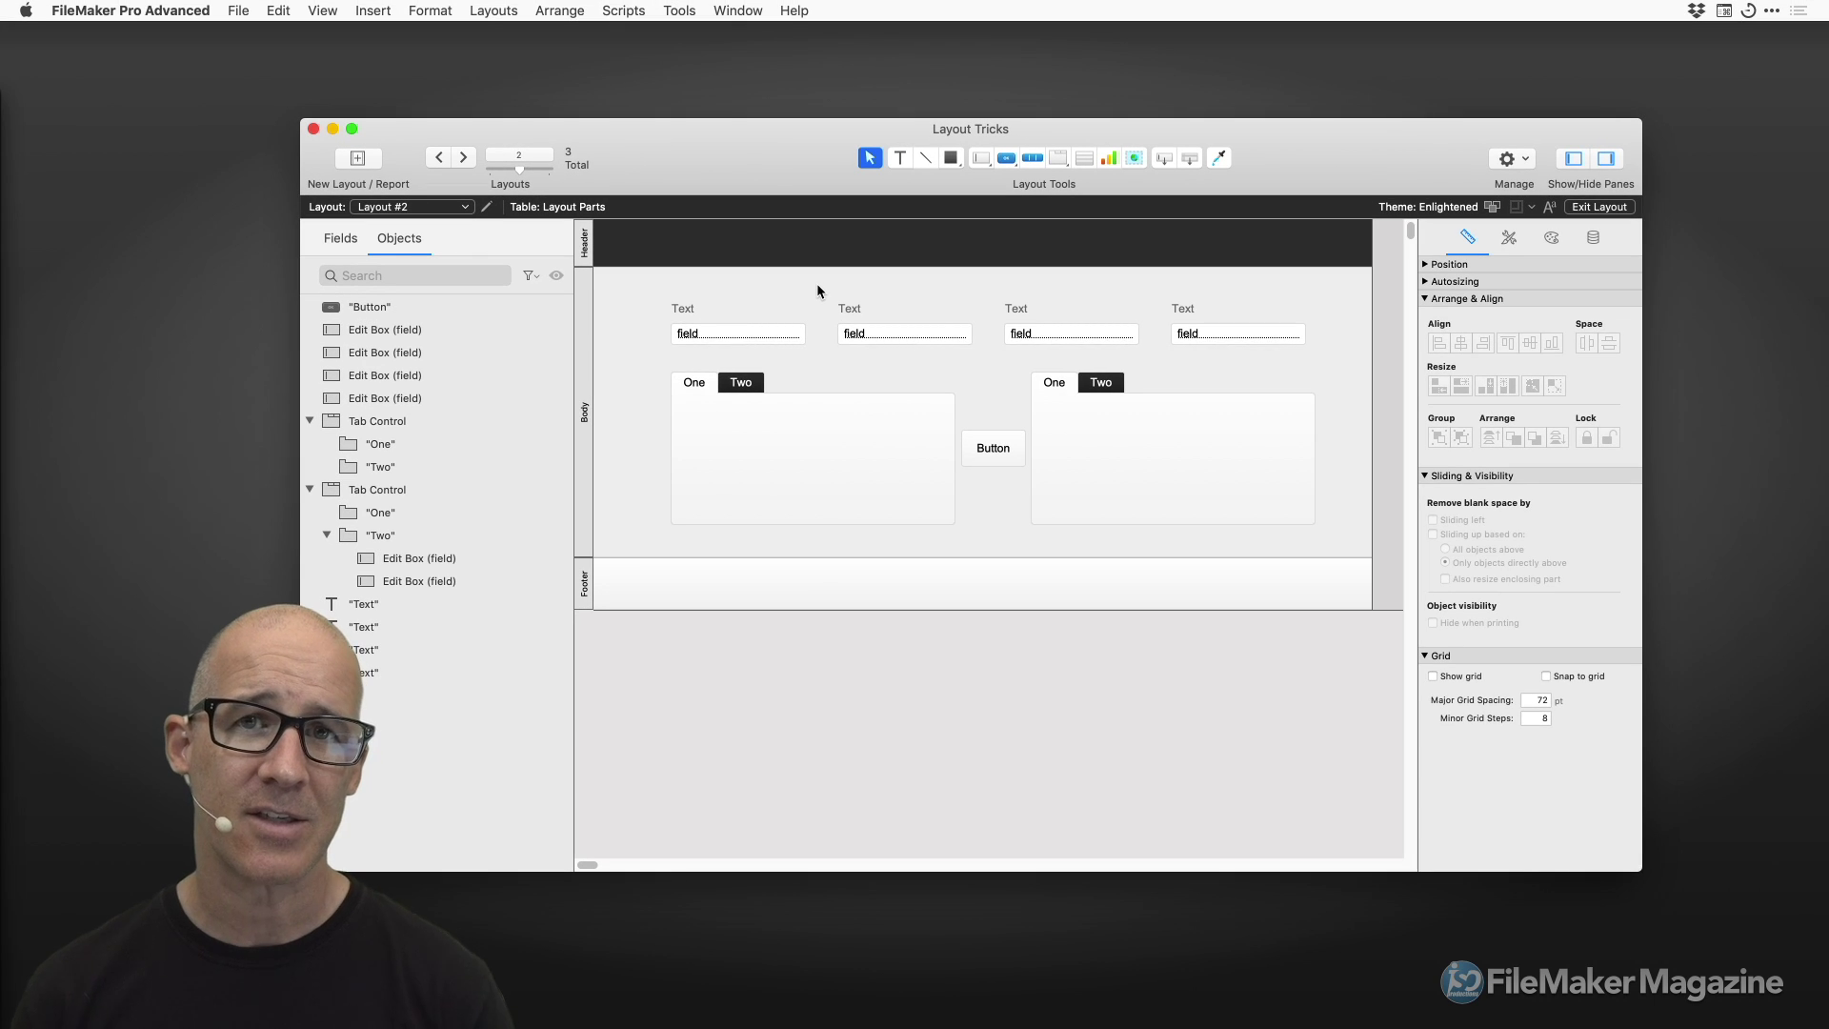
Move the first text label and its field from the Body into the Header, and try inserting a part there with the Part tool.
click(711, 313)
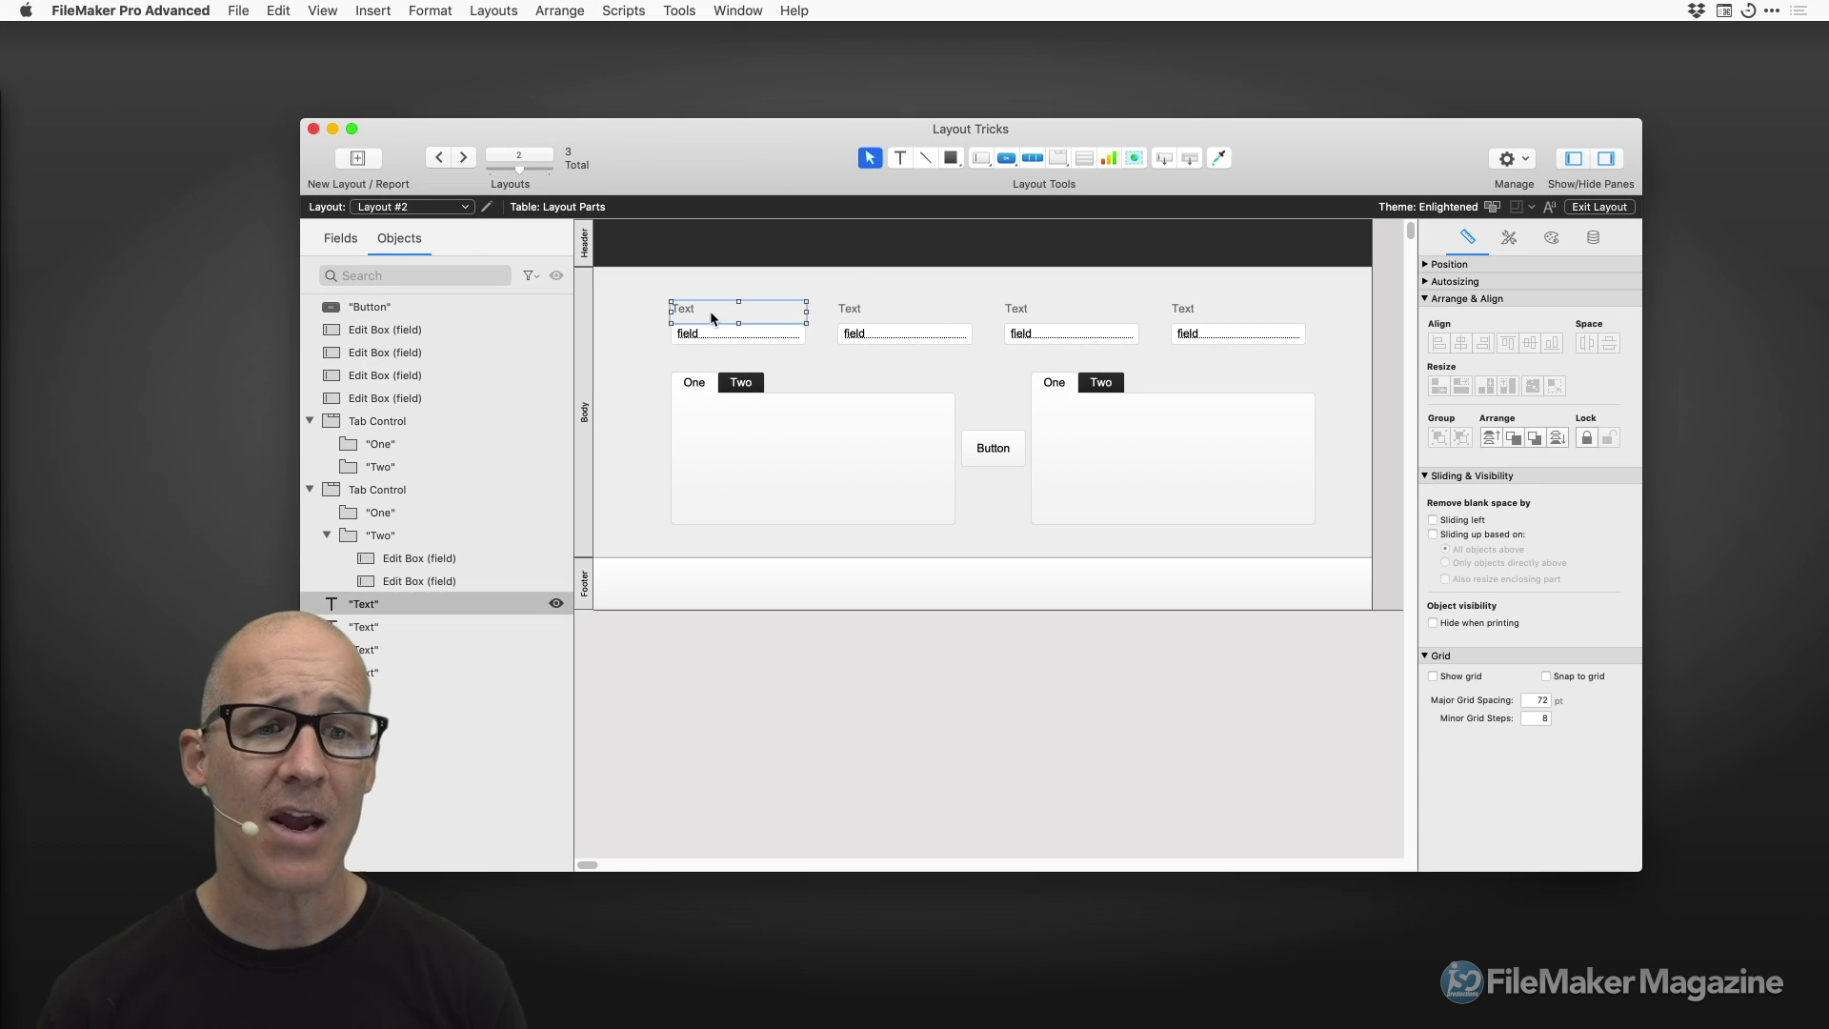
shift+click(726, 335)
drag(725, 334, 743, 262)
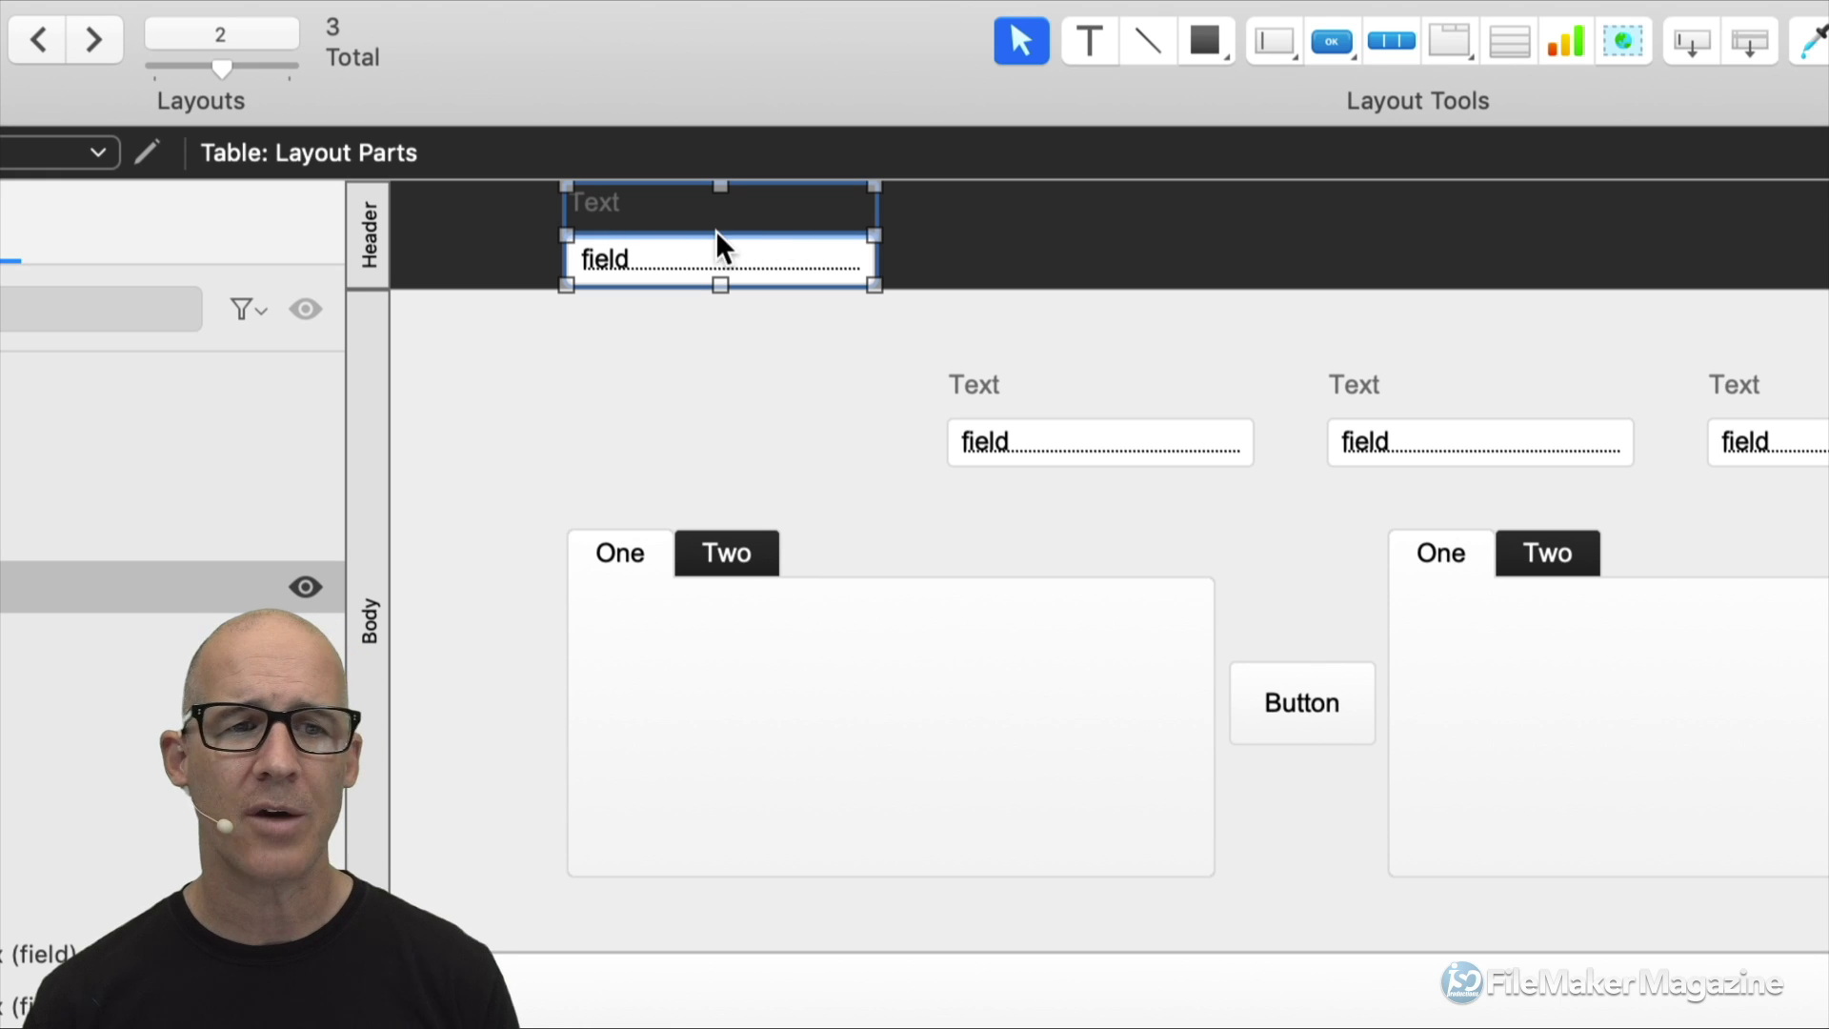
drag(1749, 43, 1157, 204)
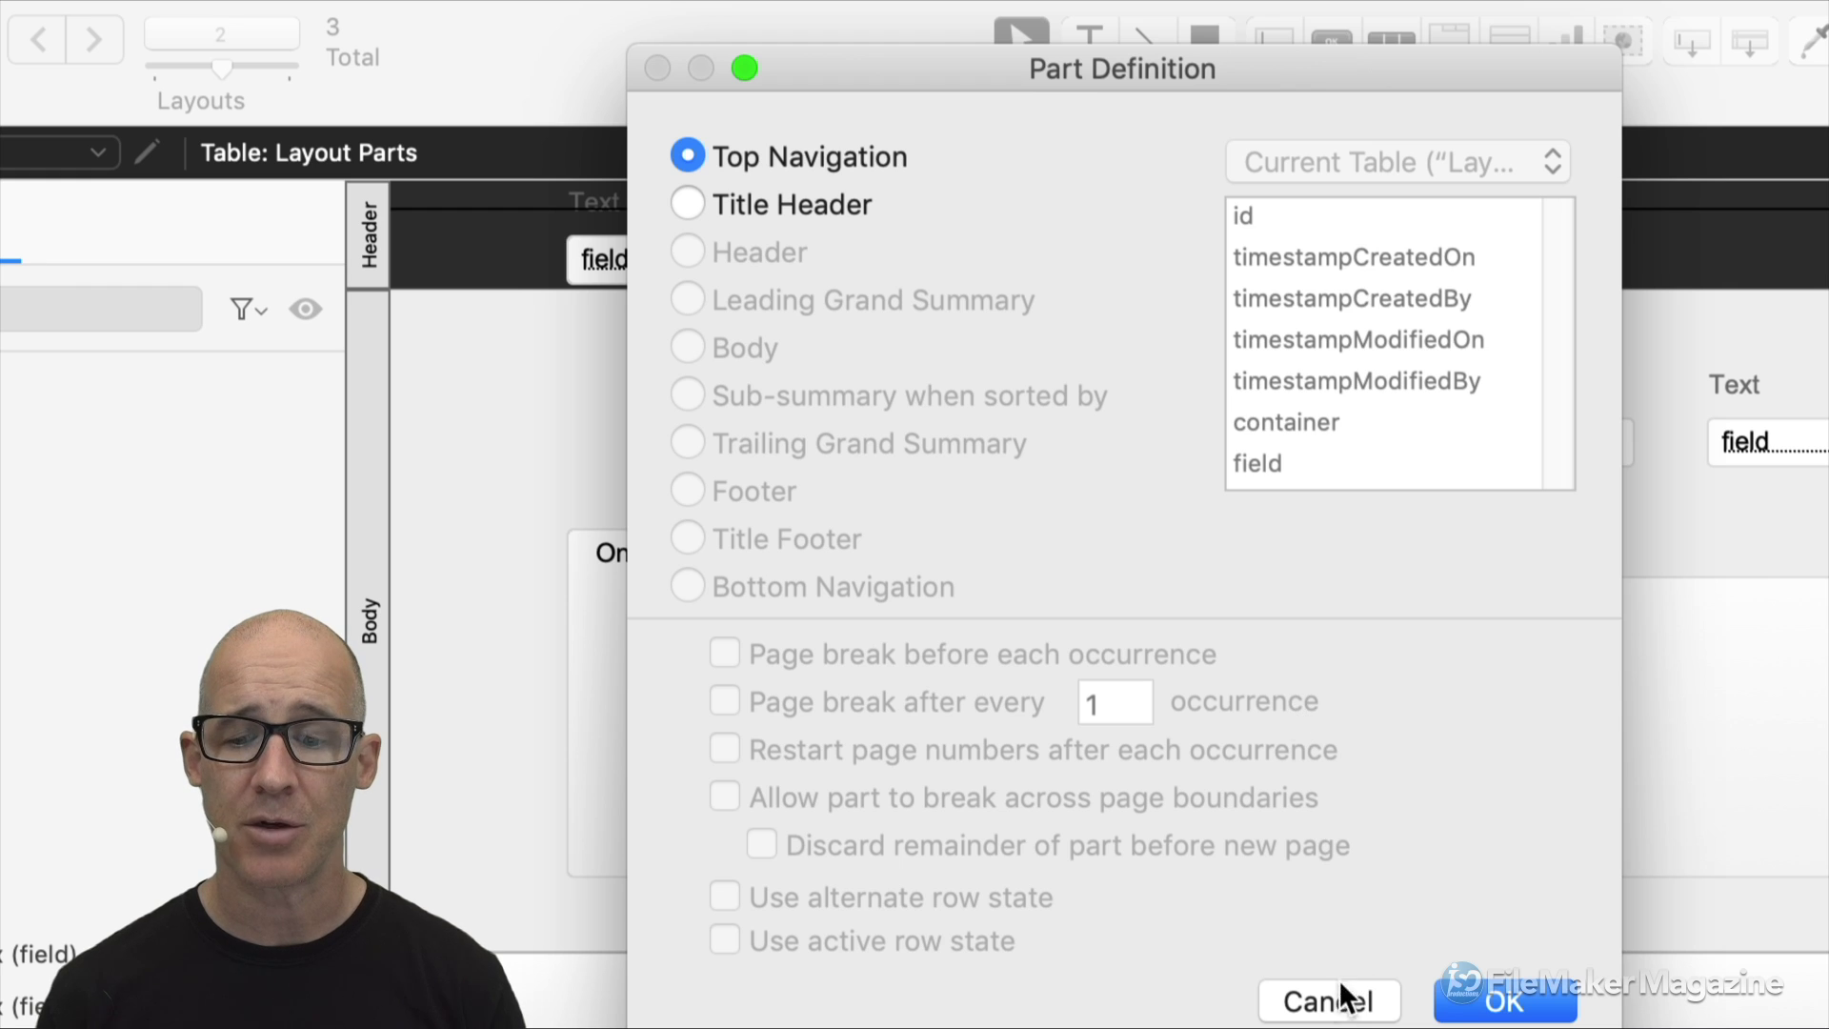
click(1341, 996)
Create a Top Navigation part above the Header through Part Setup.
right_click(1107, 307)
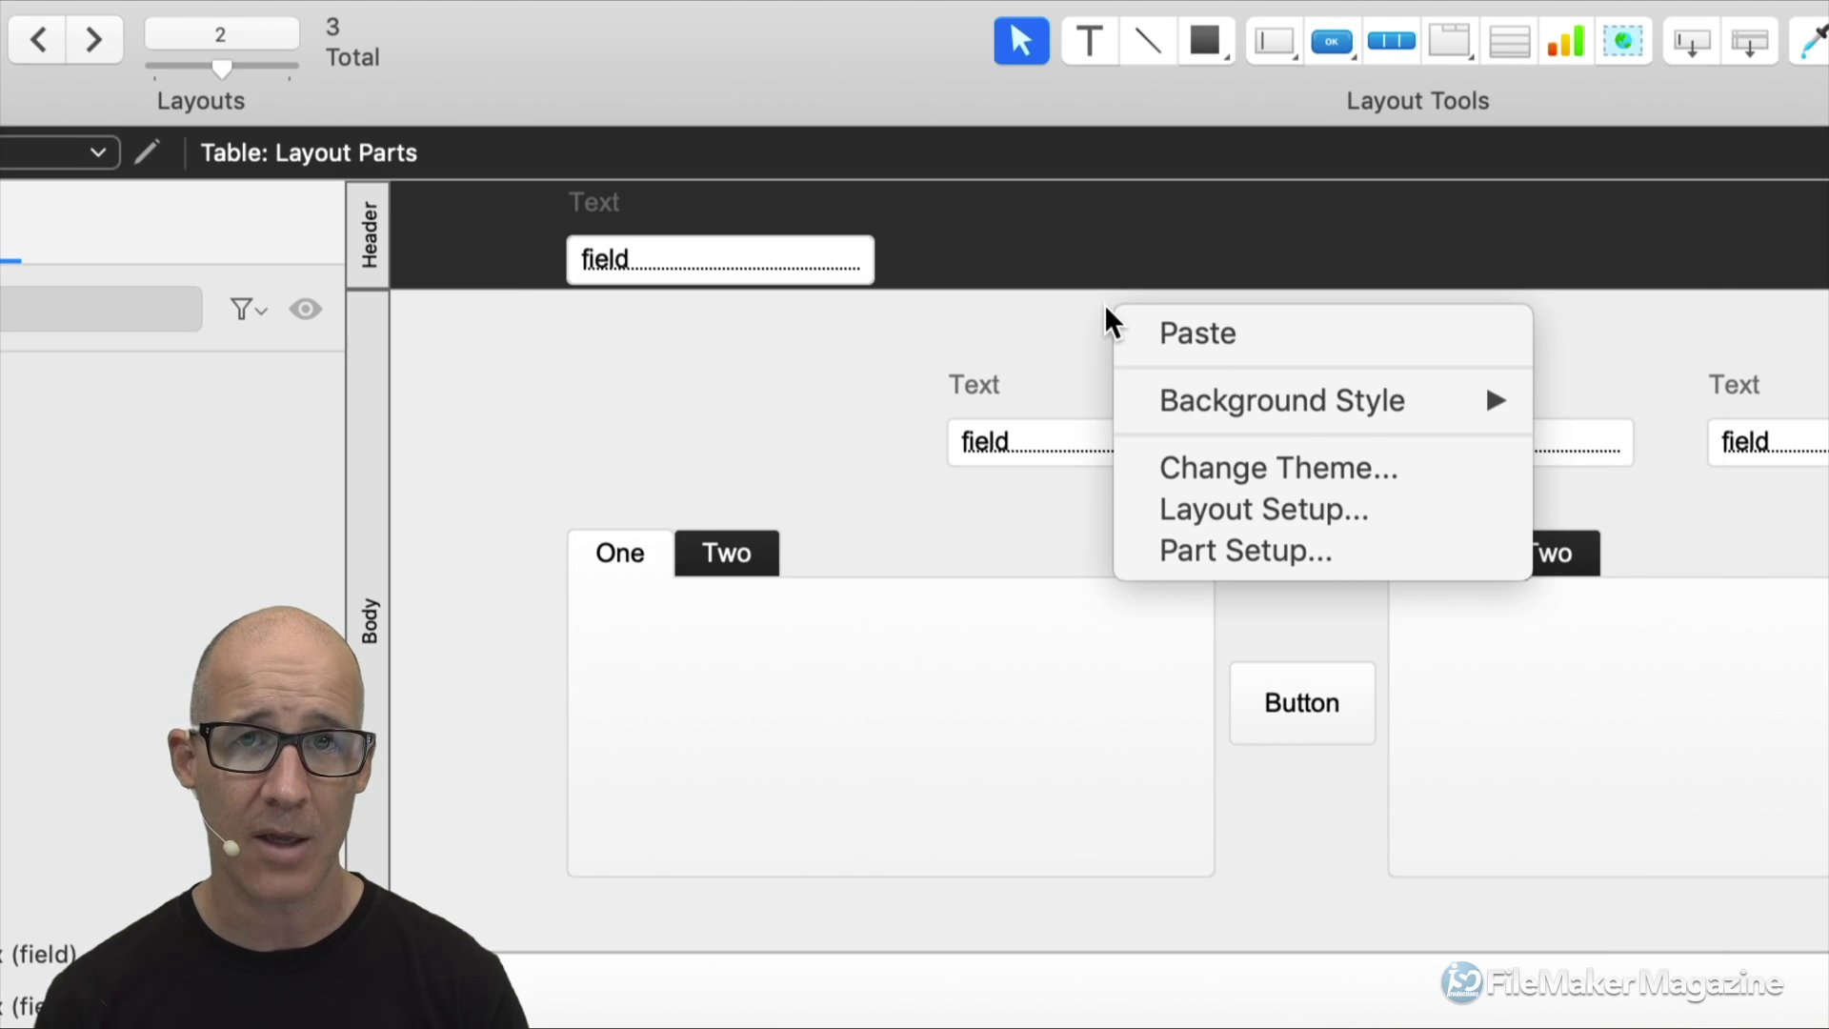
click(1245, 556)
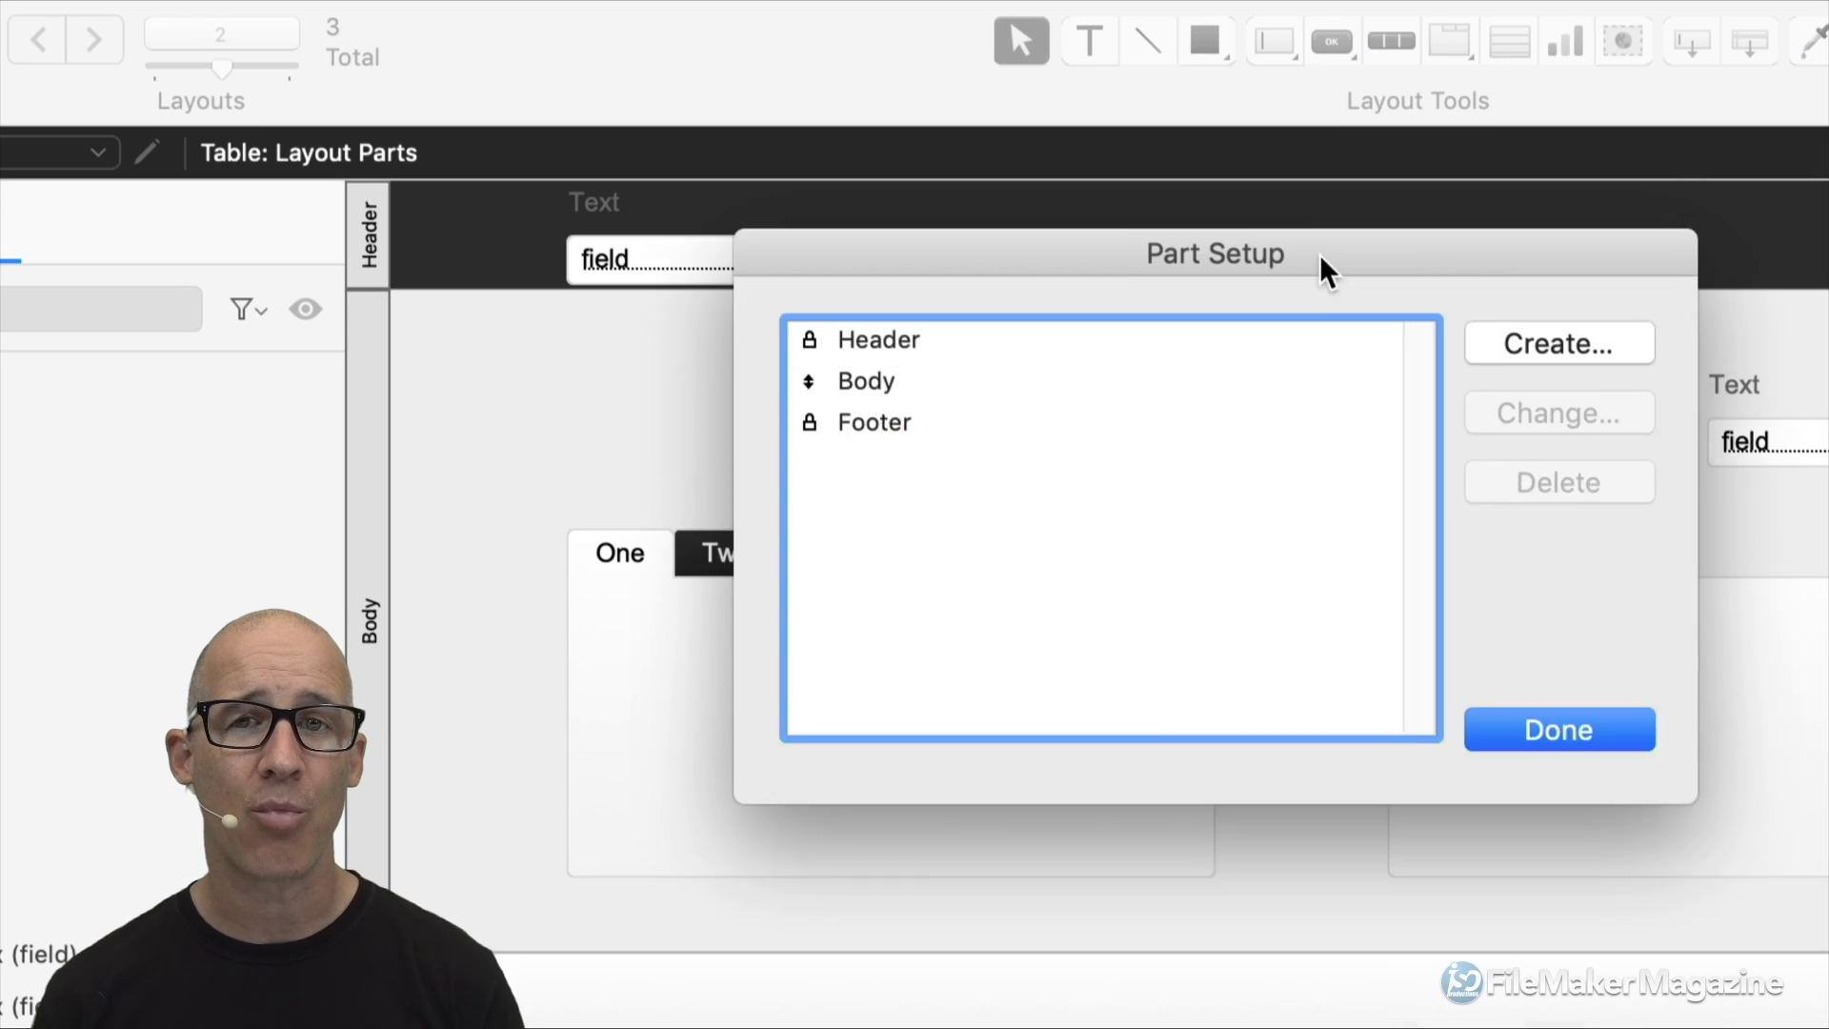
drag(1320, 256, 1310, 150)
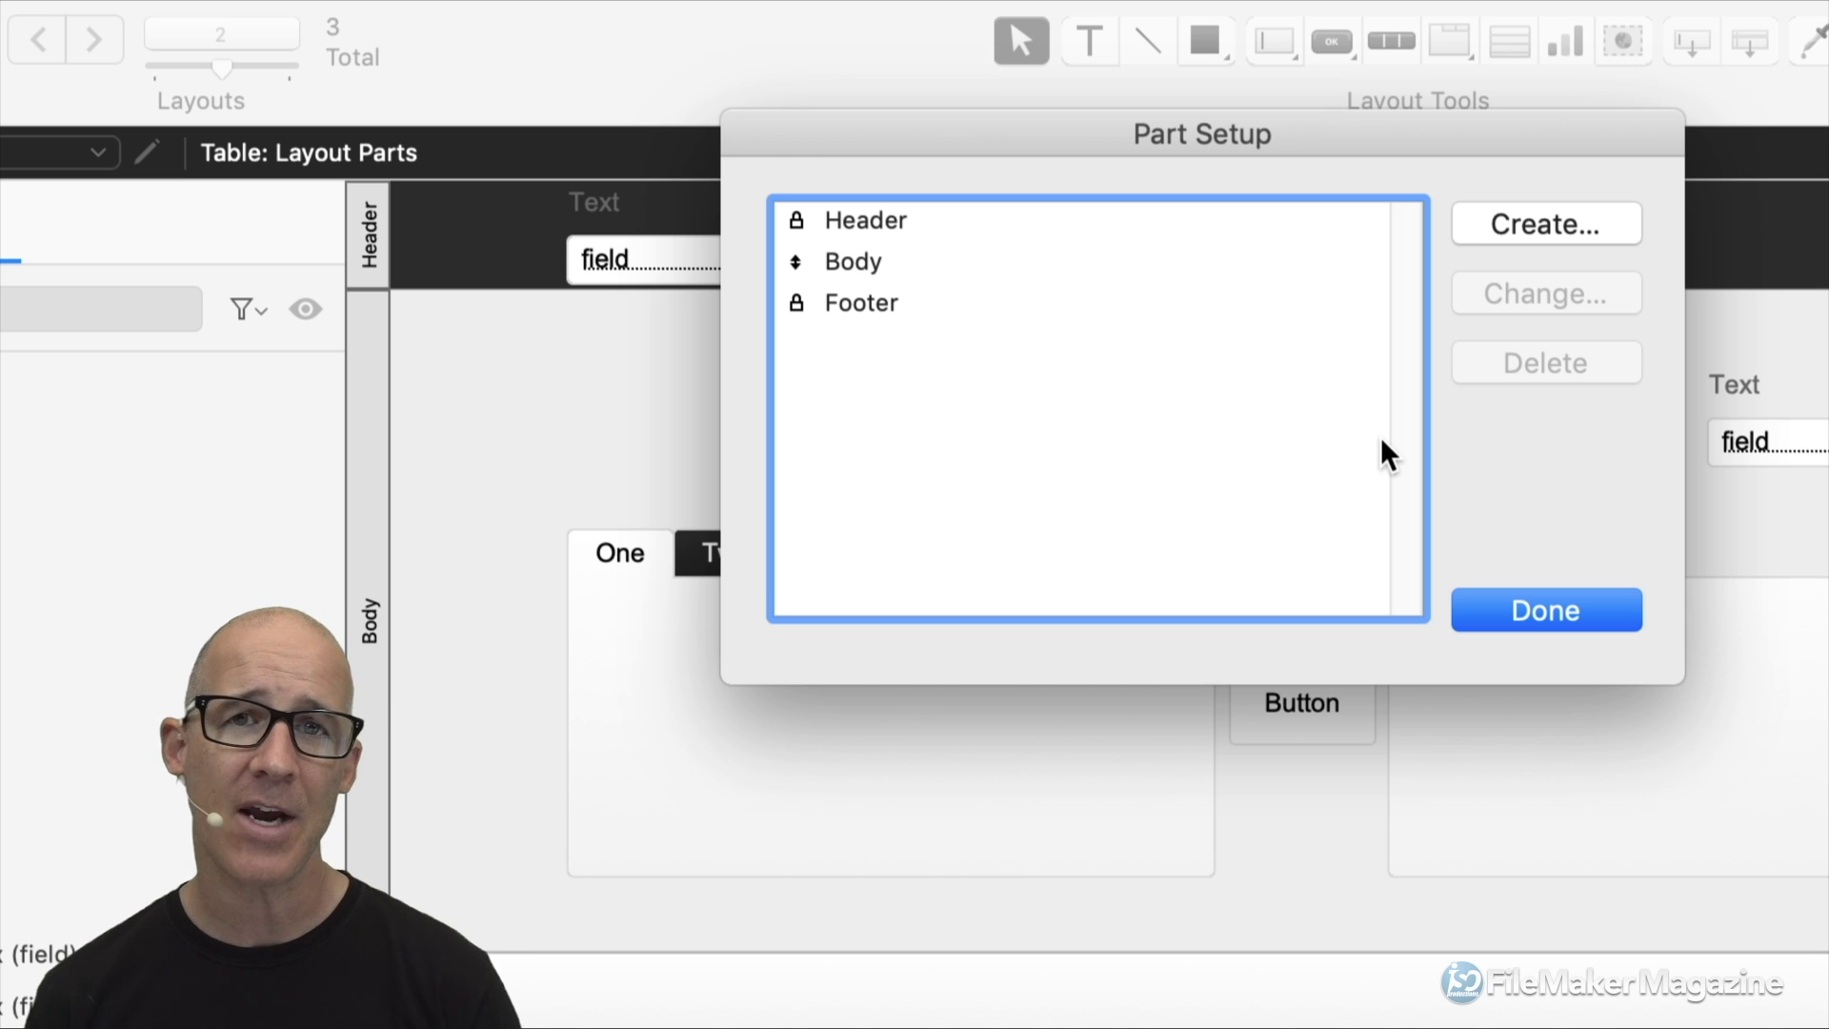
click(1535, 221)
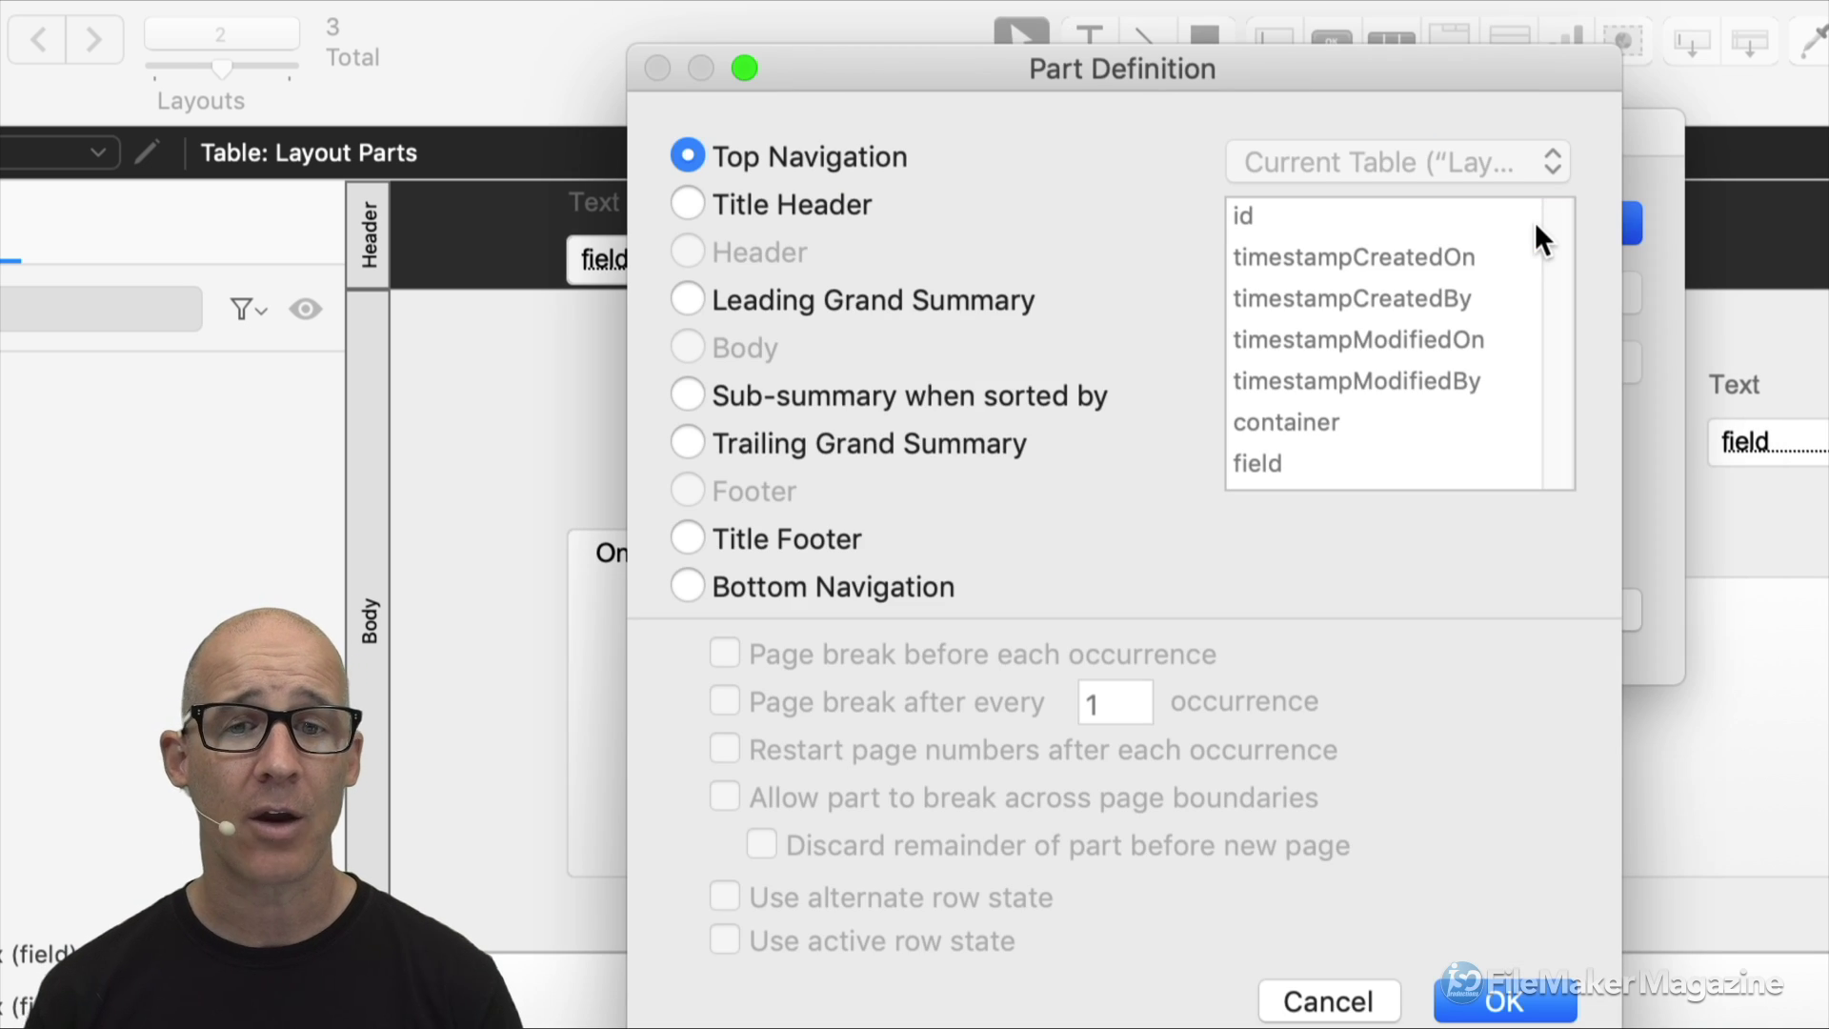
click(1535, 1006)
click(1538, 611)
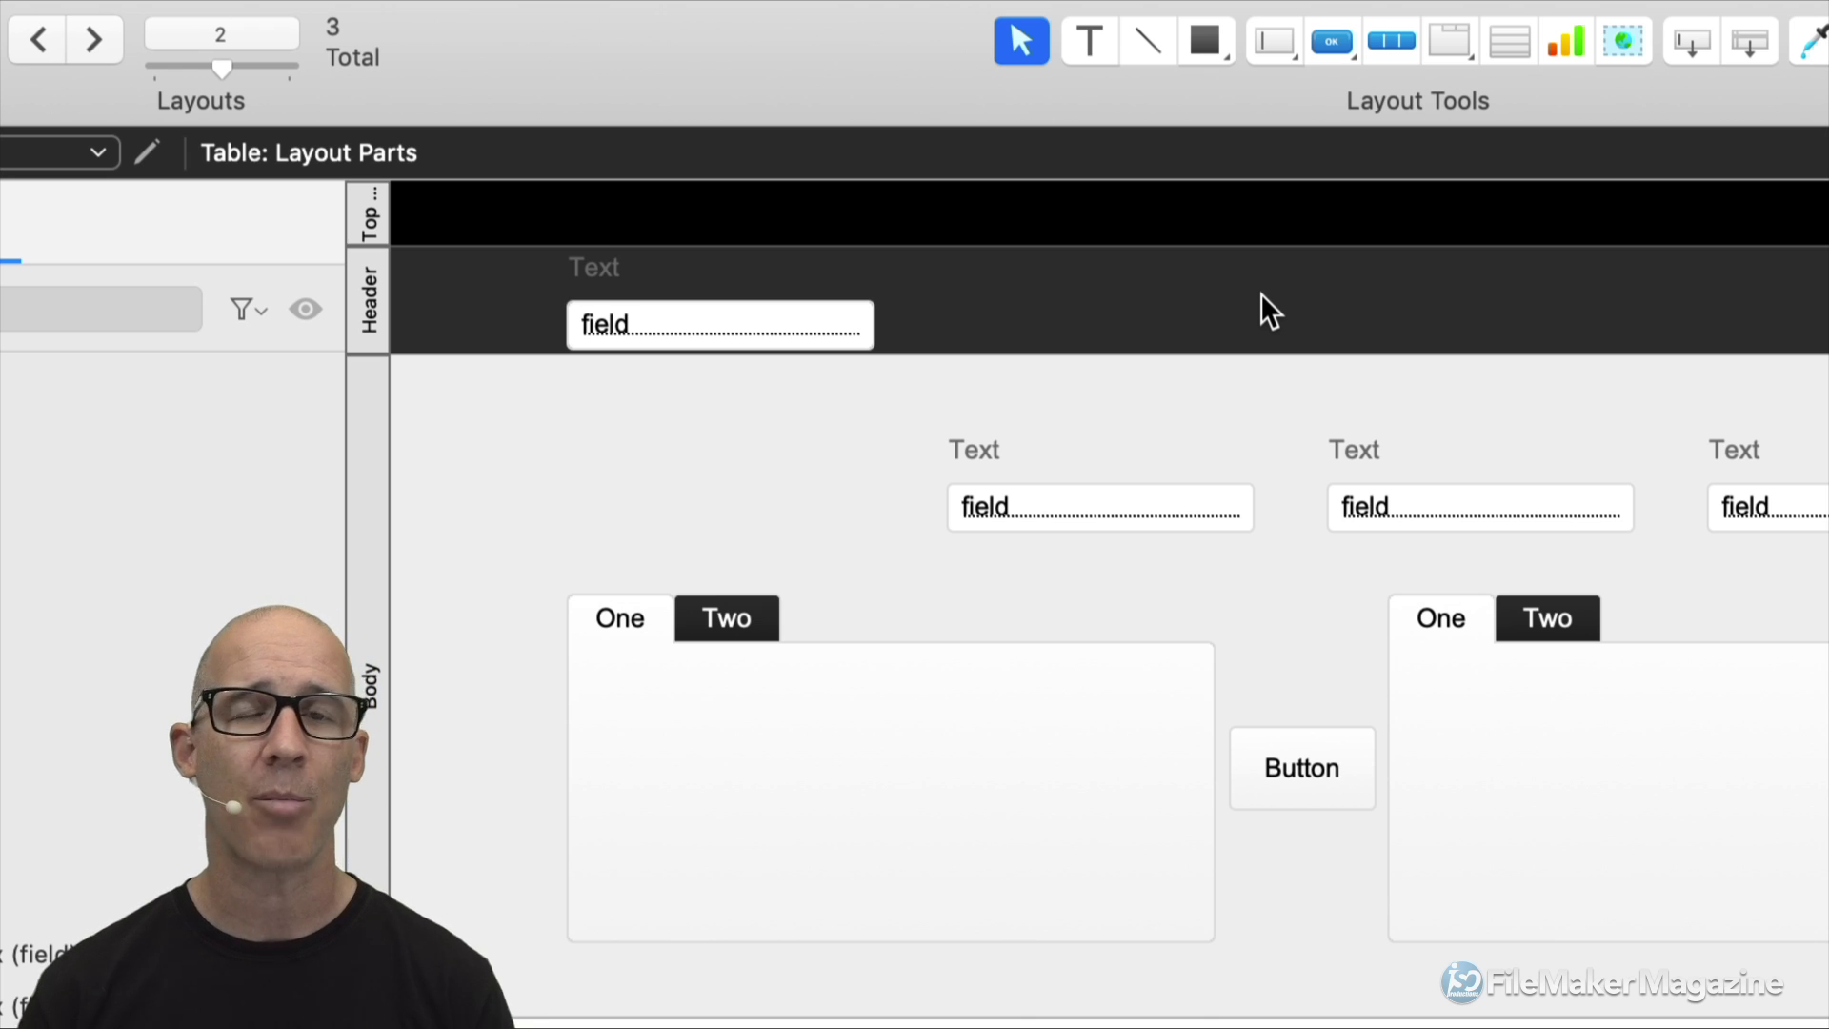
right_click(1258, 294)
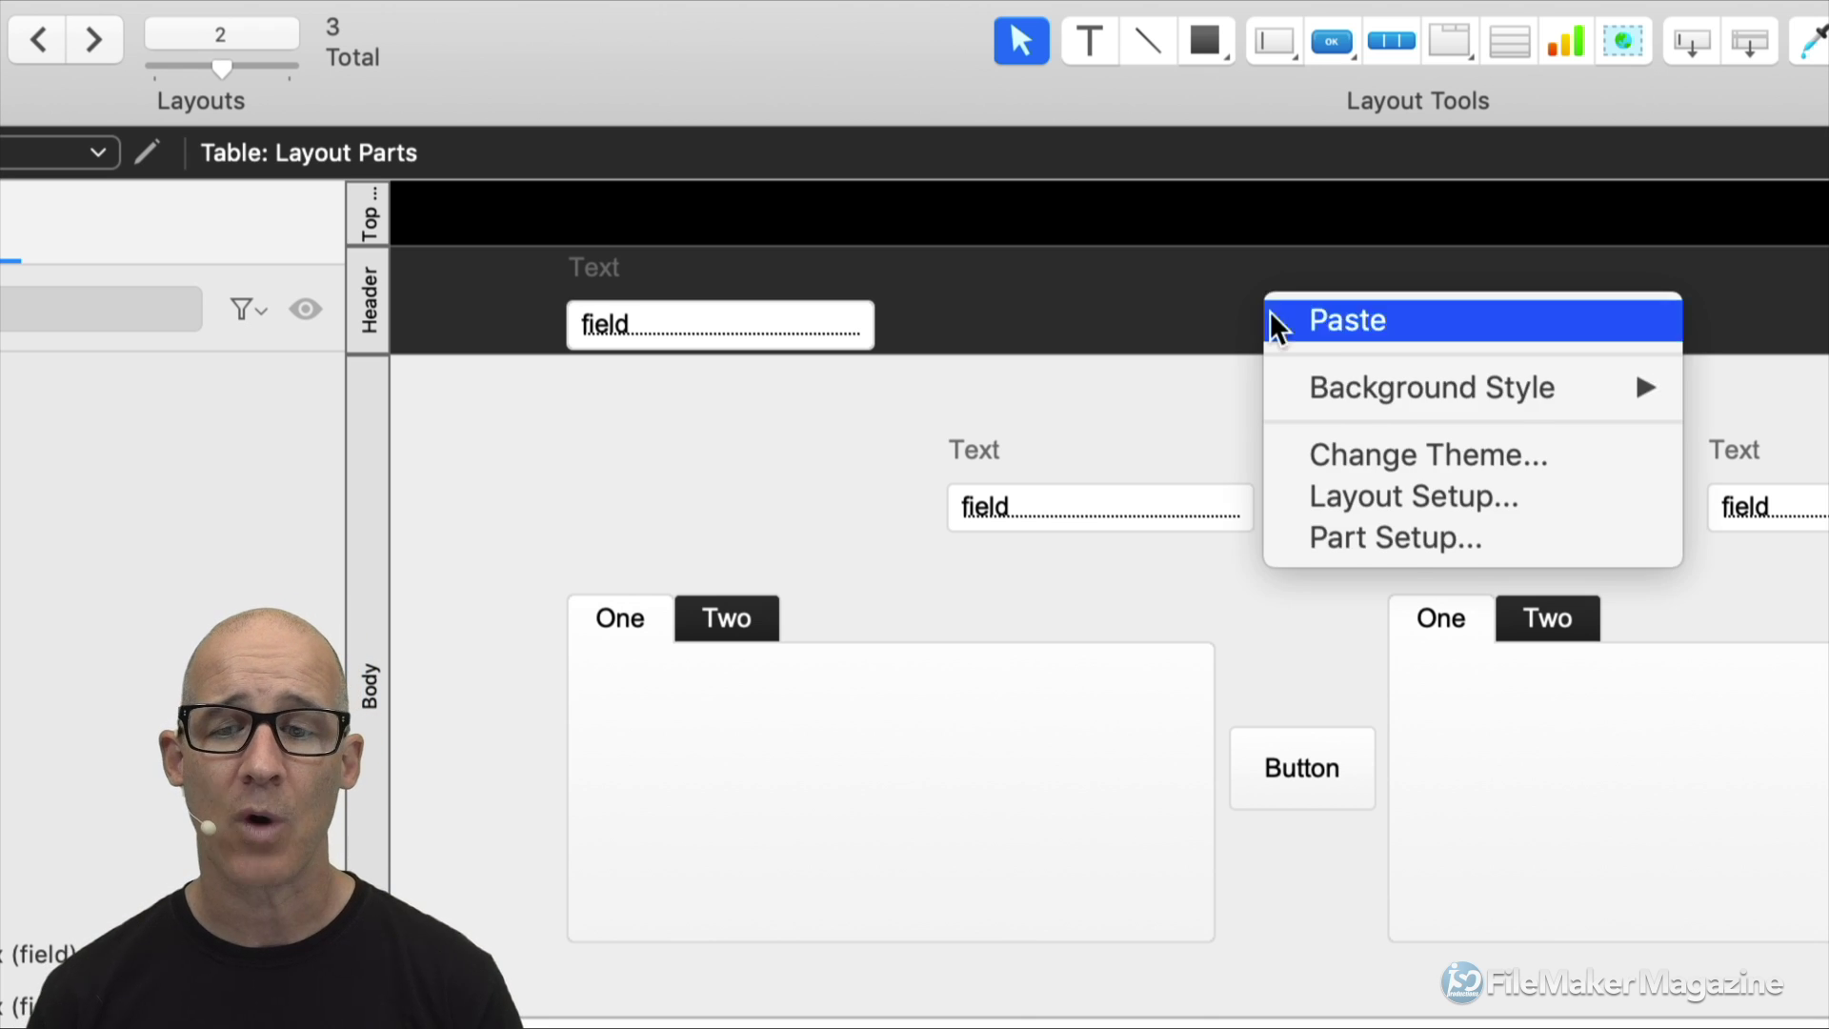
click(1124, 387)
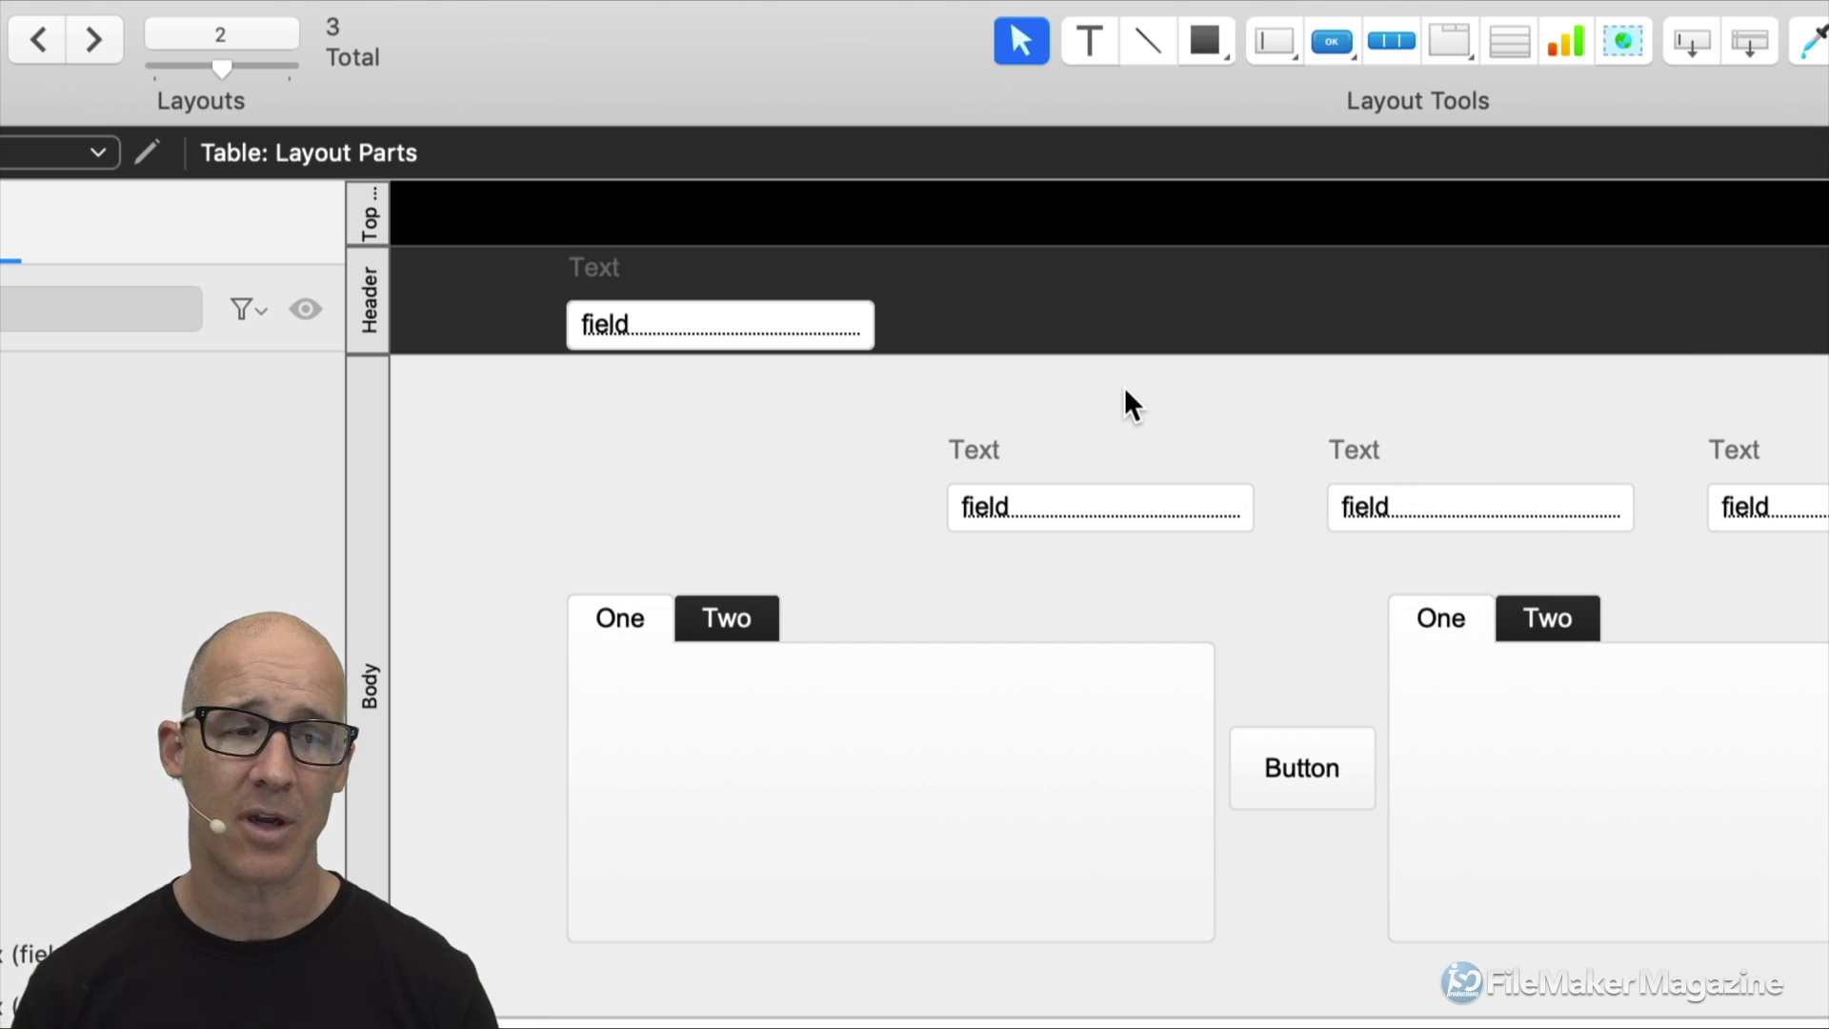
Show the part labels horizontally and use them to resize the Top Navigation part and make the Header part taller.
super+click(367, 215)
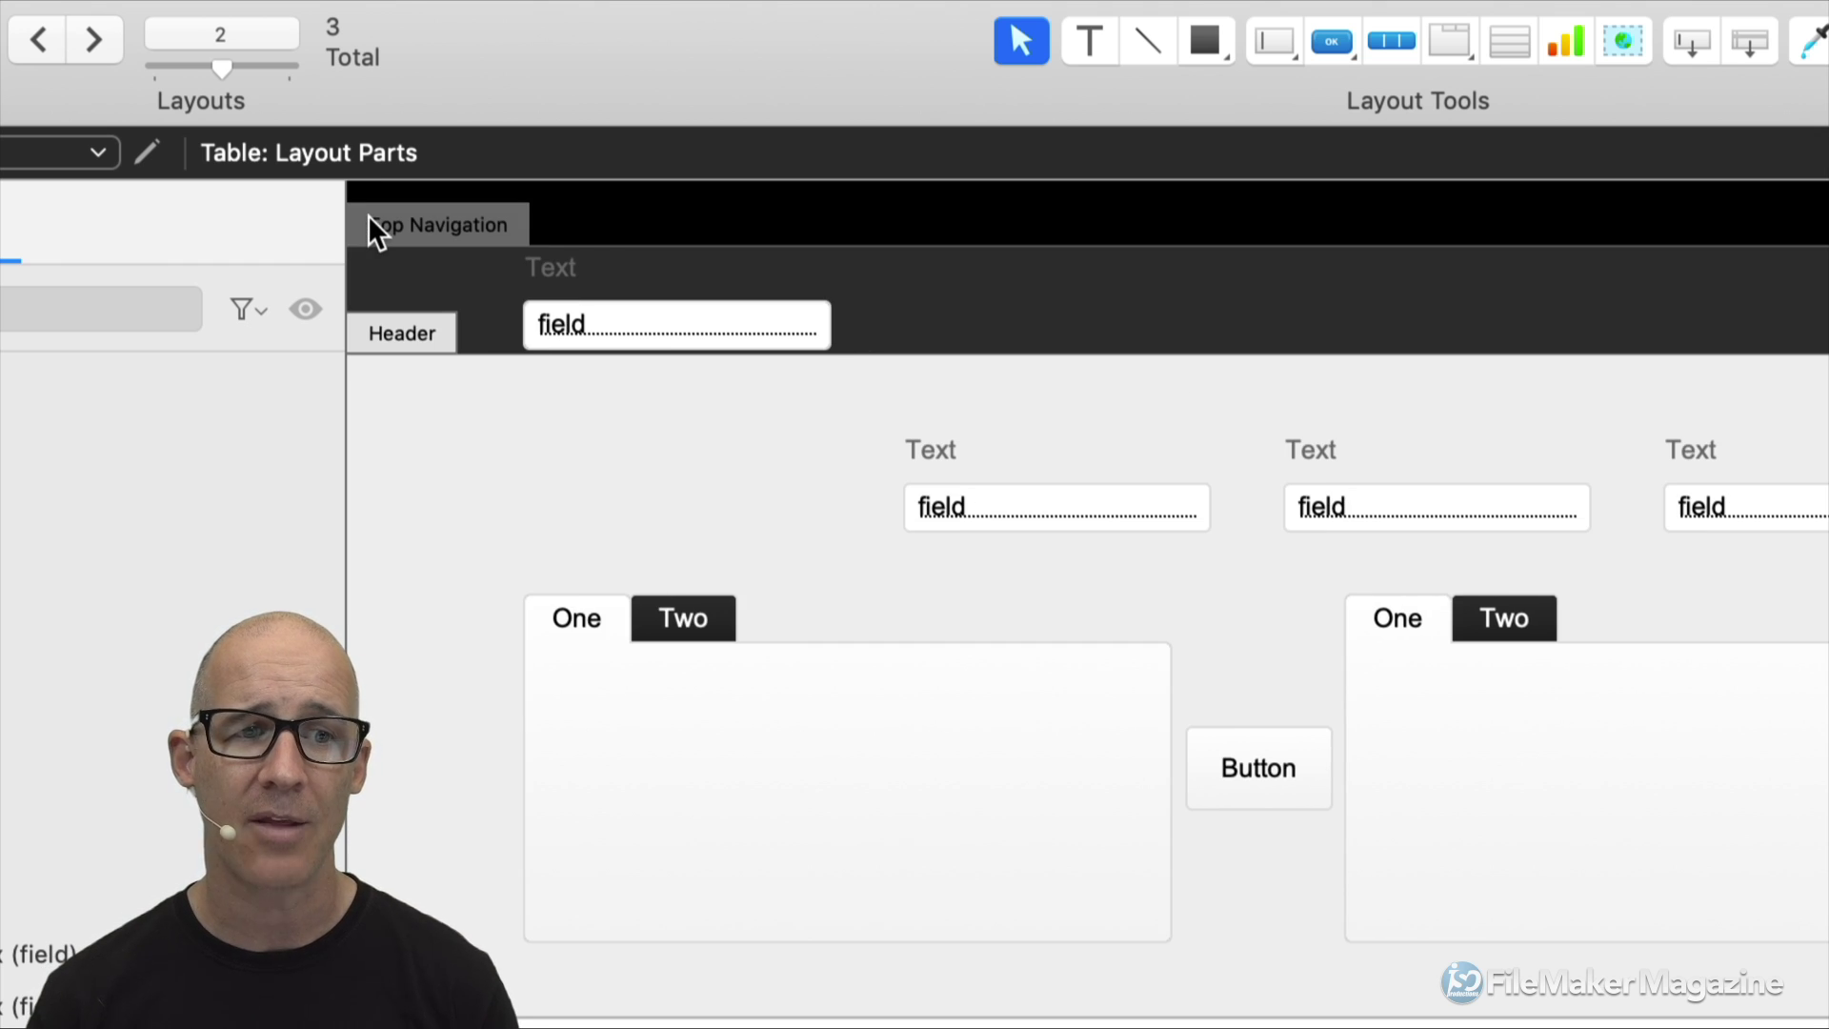
drag(430, 216, 436, 539)
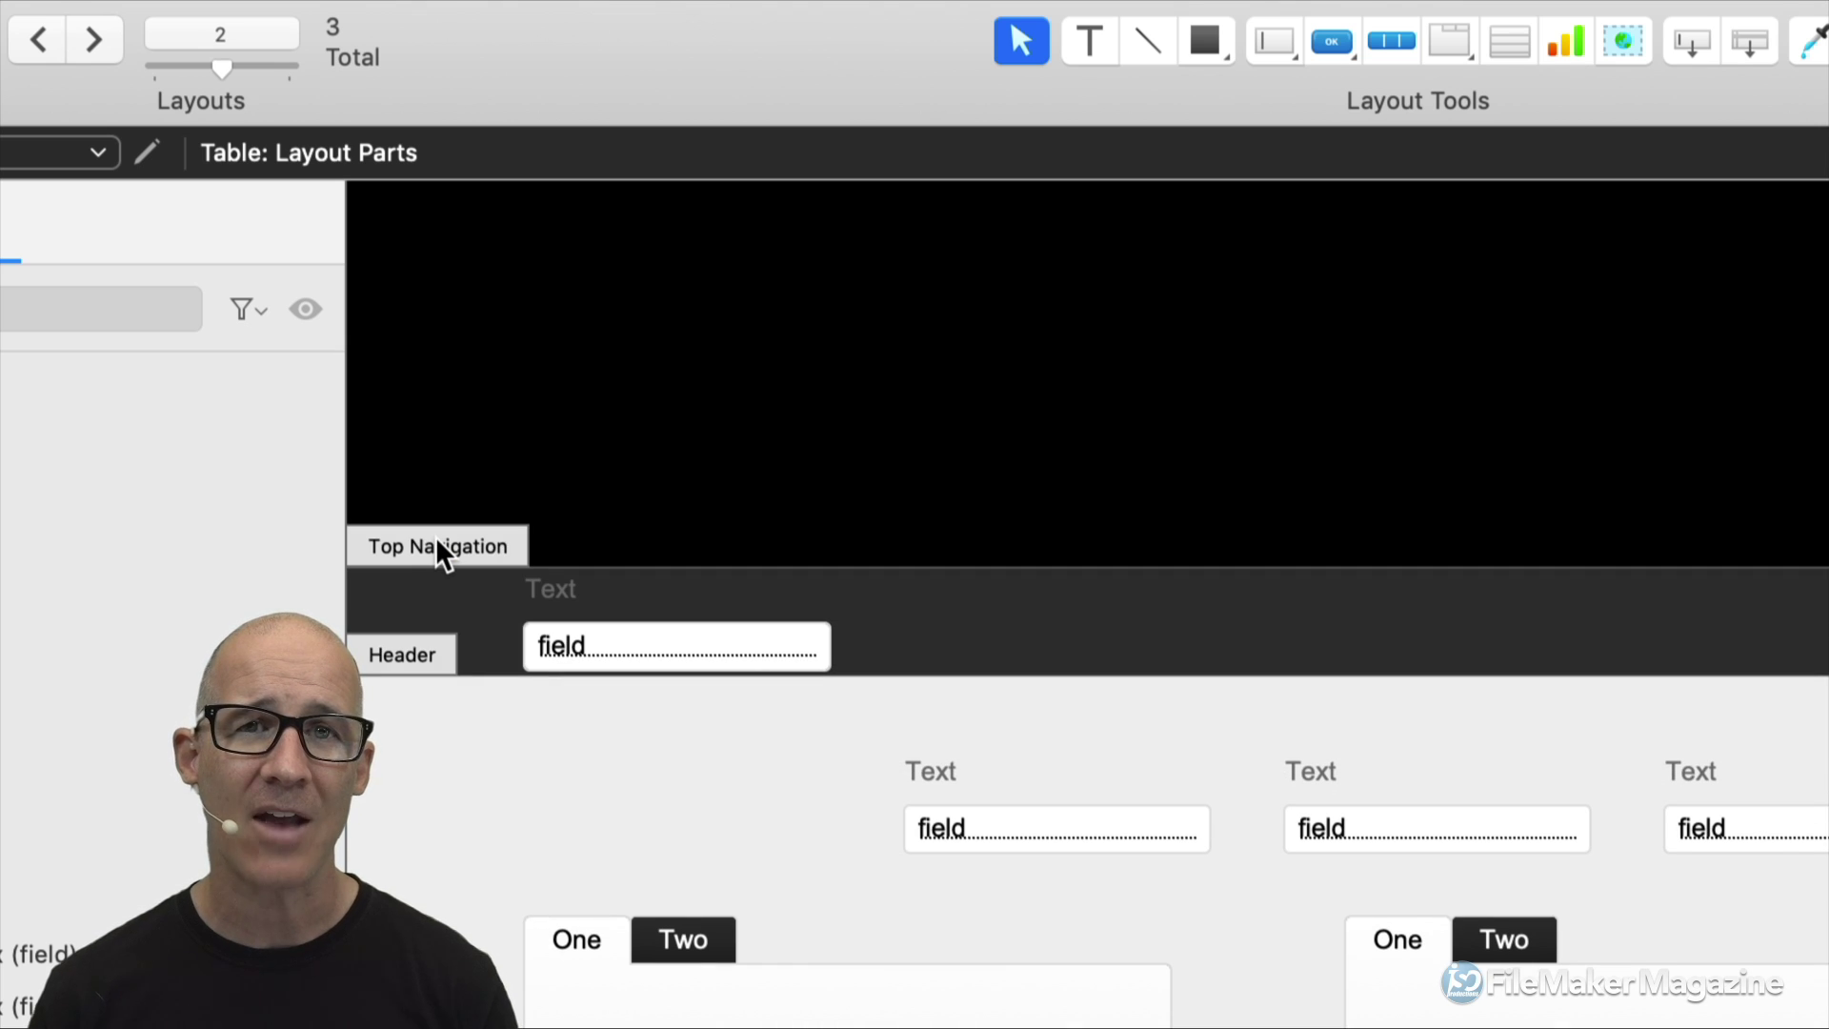
drag(440, 544, 551, 239)
drag(446, 348, 419, 505)
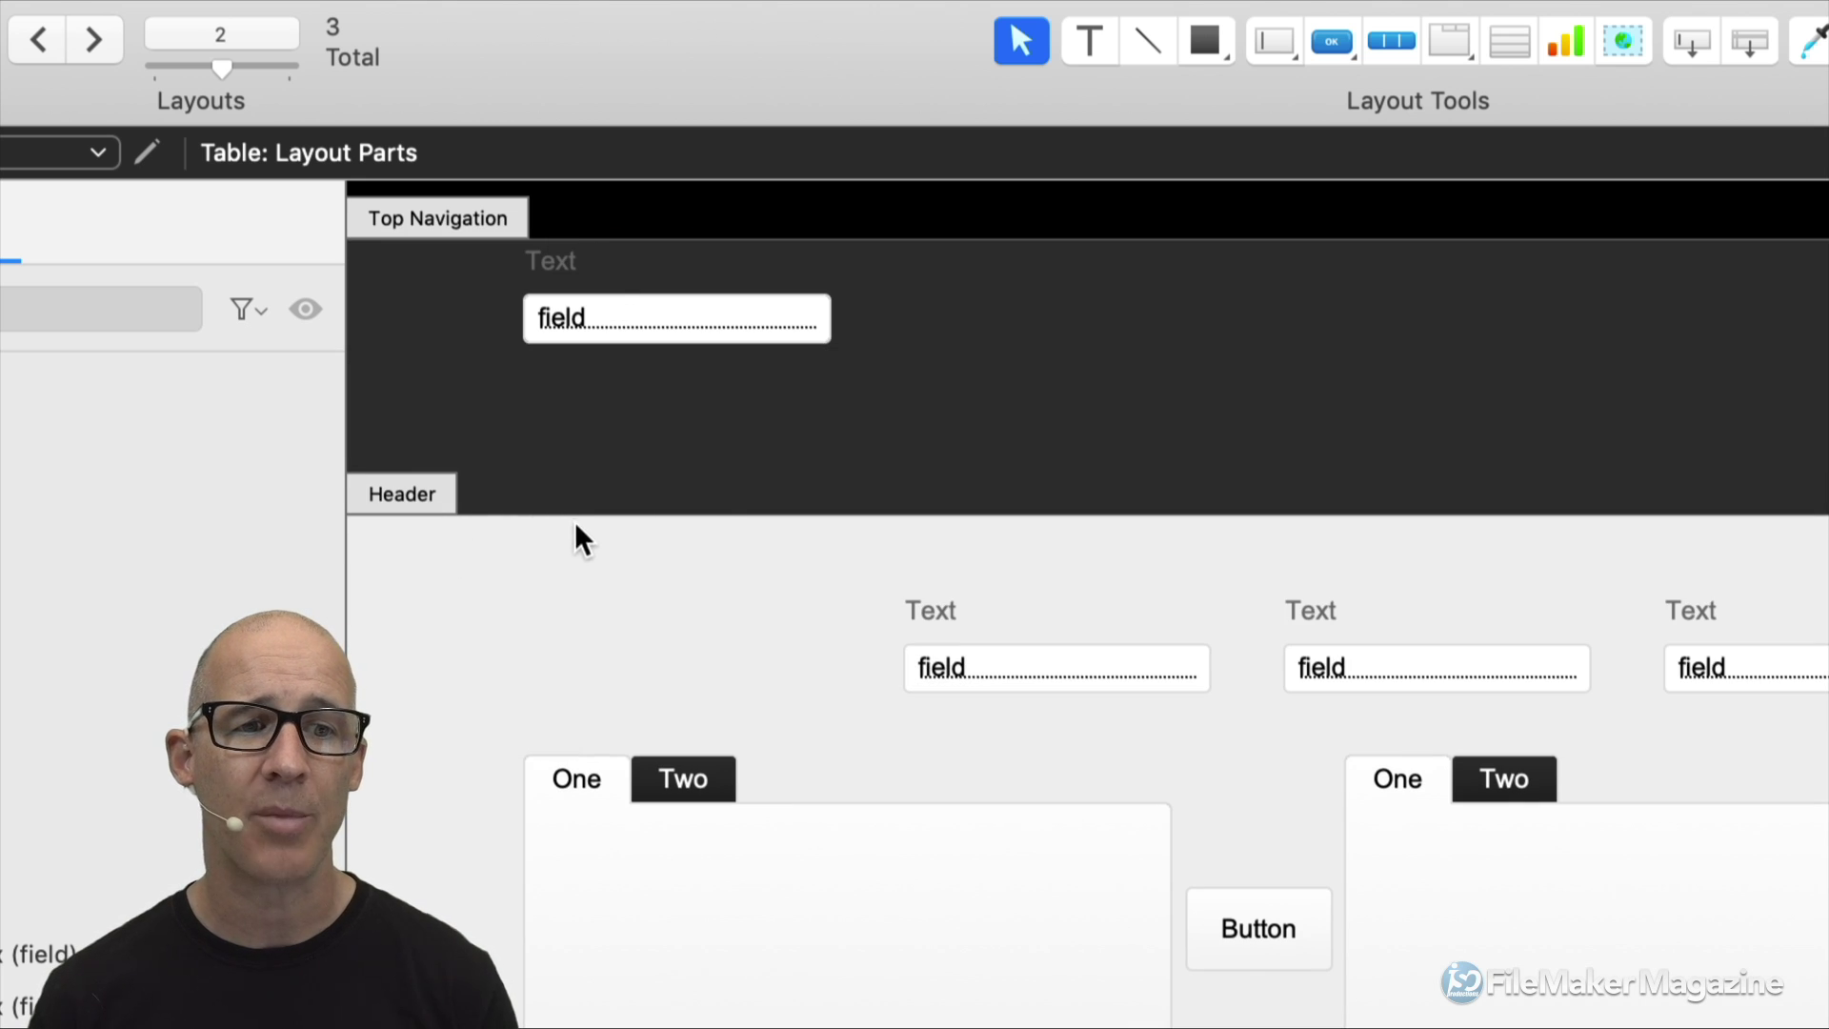
Try enlarging the Top Navigation part and moving the label and field from the Header into it, and undo both changes.
click(467, 210)
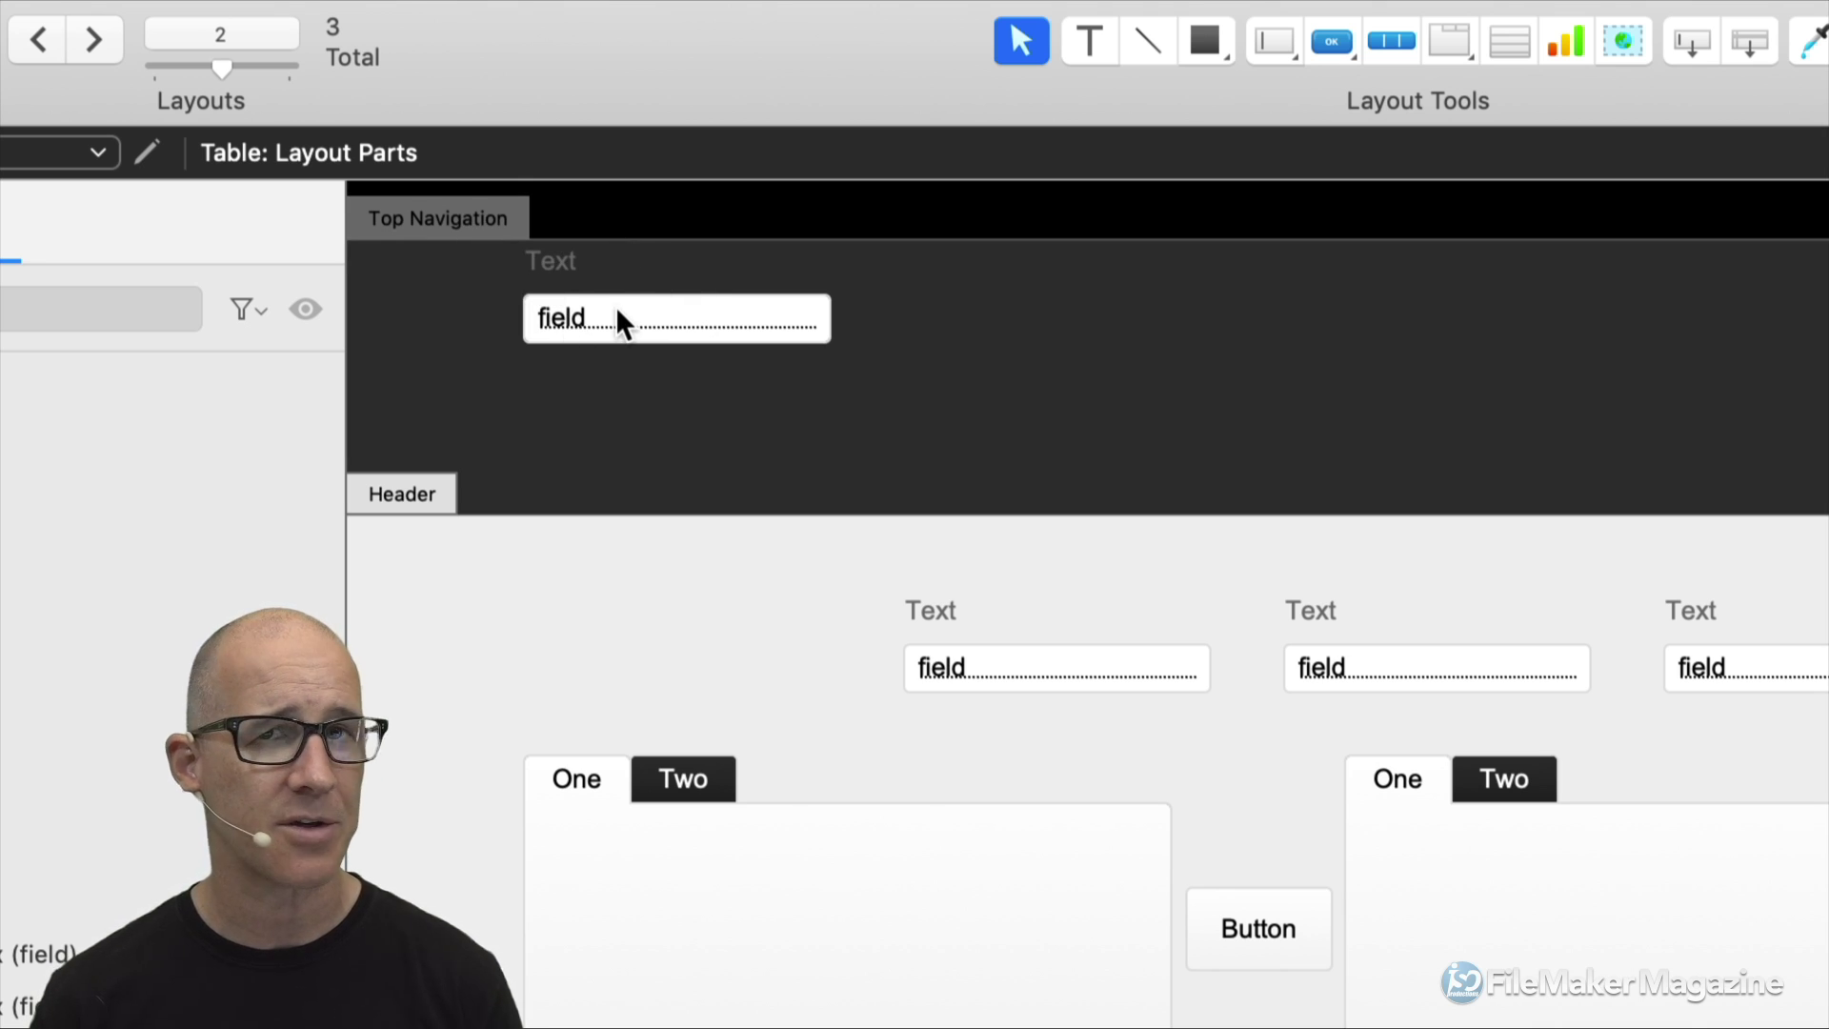
drag(509, 226, 482, 311)
click(610, 420)
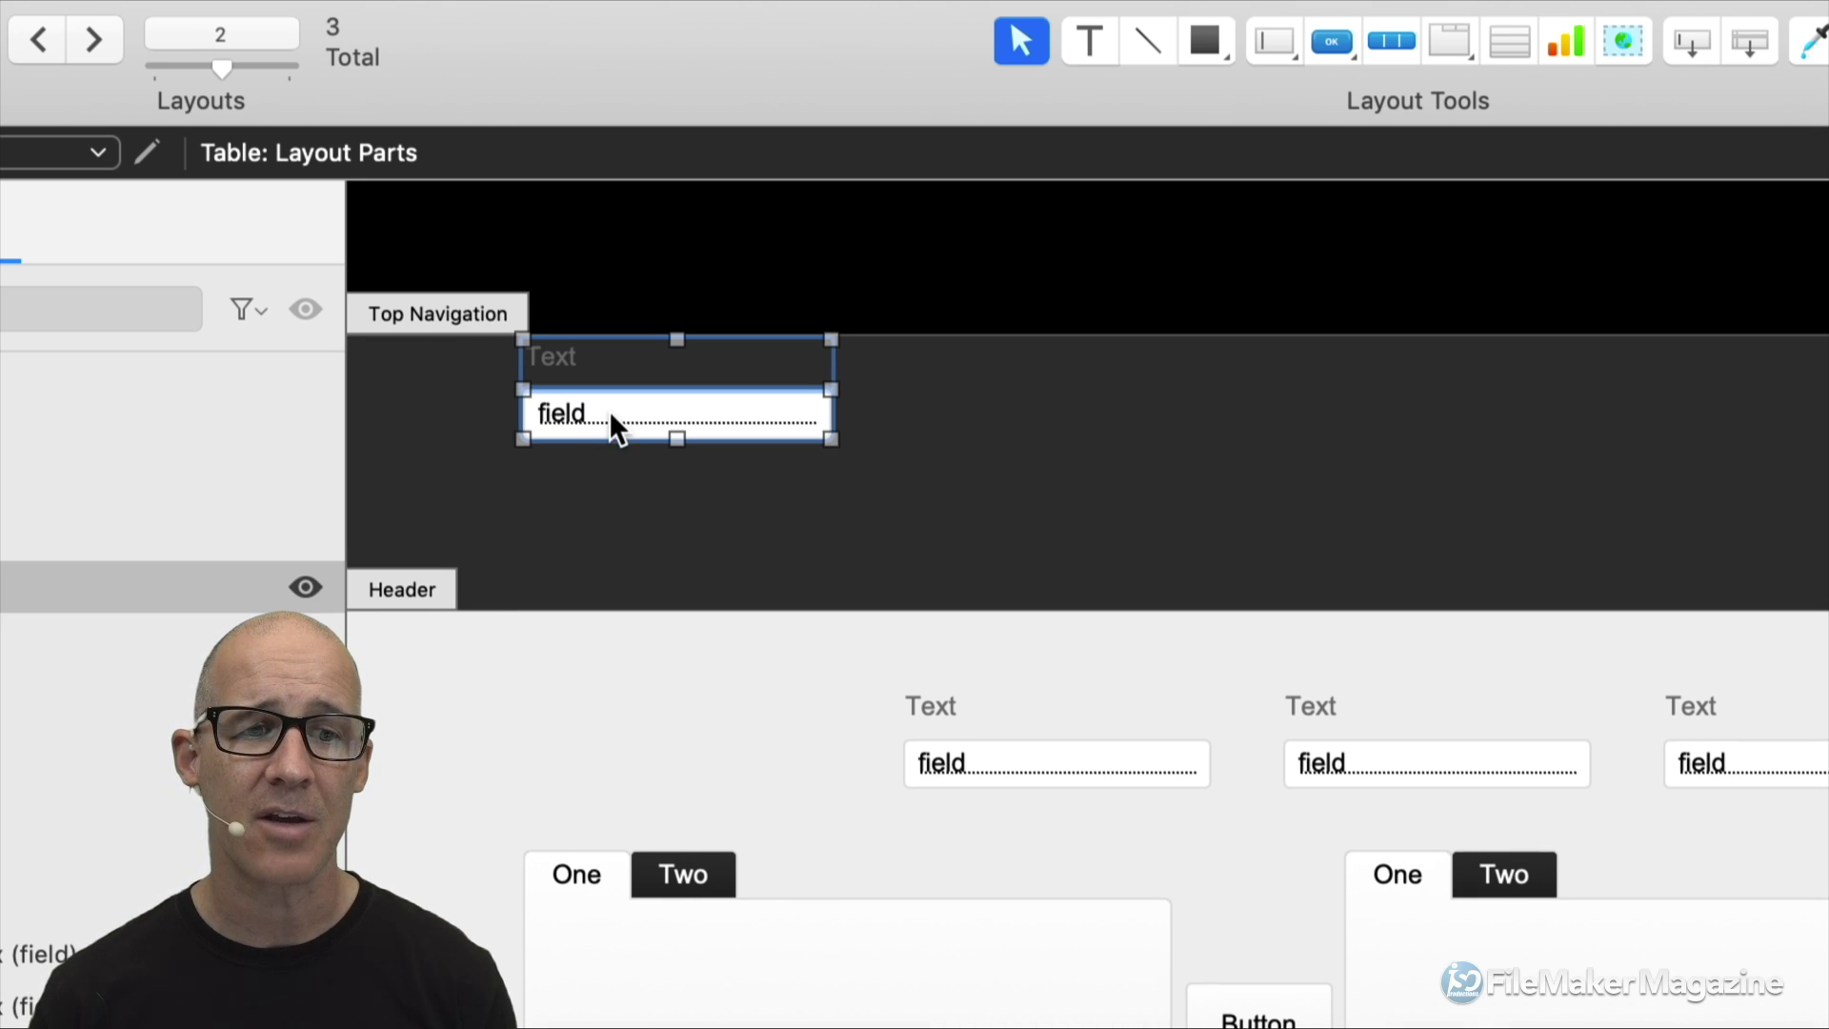
drag(621, 416, 620, 221)
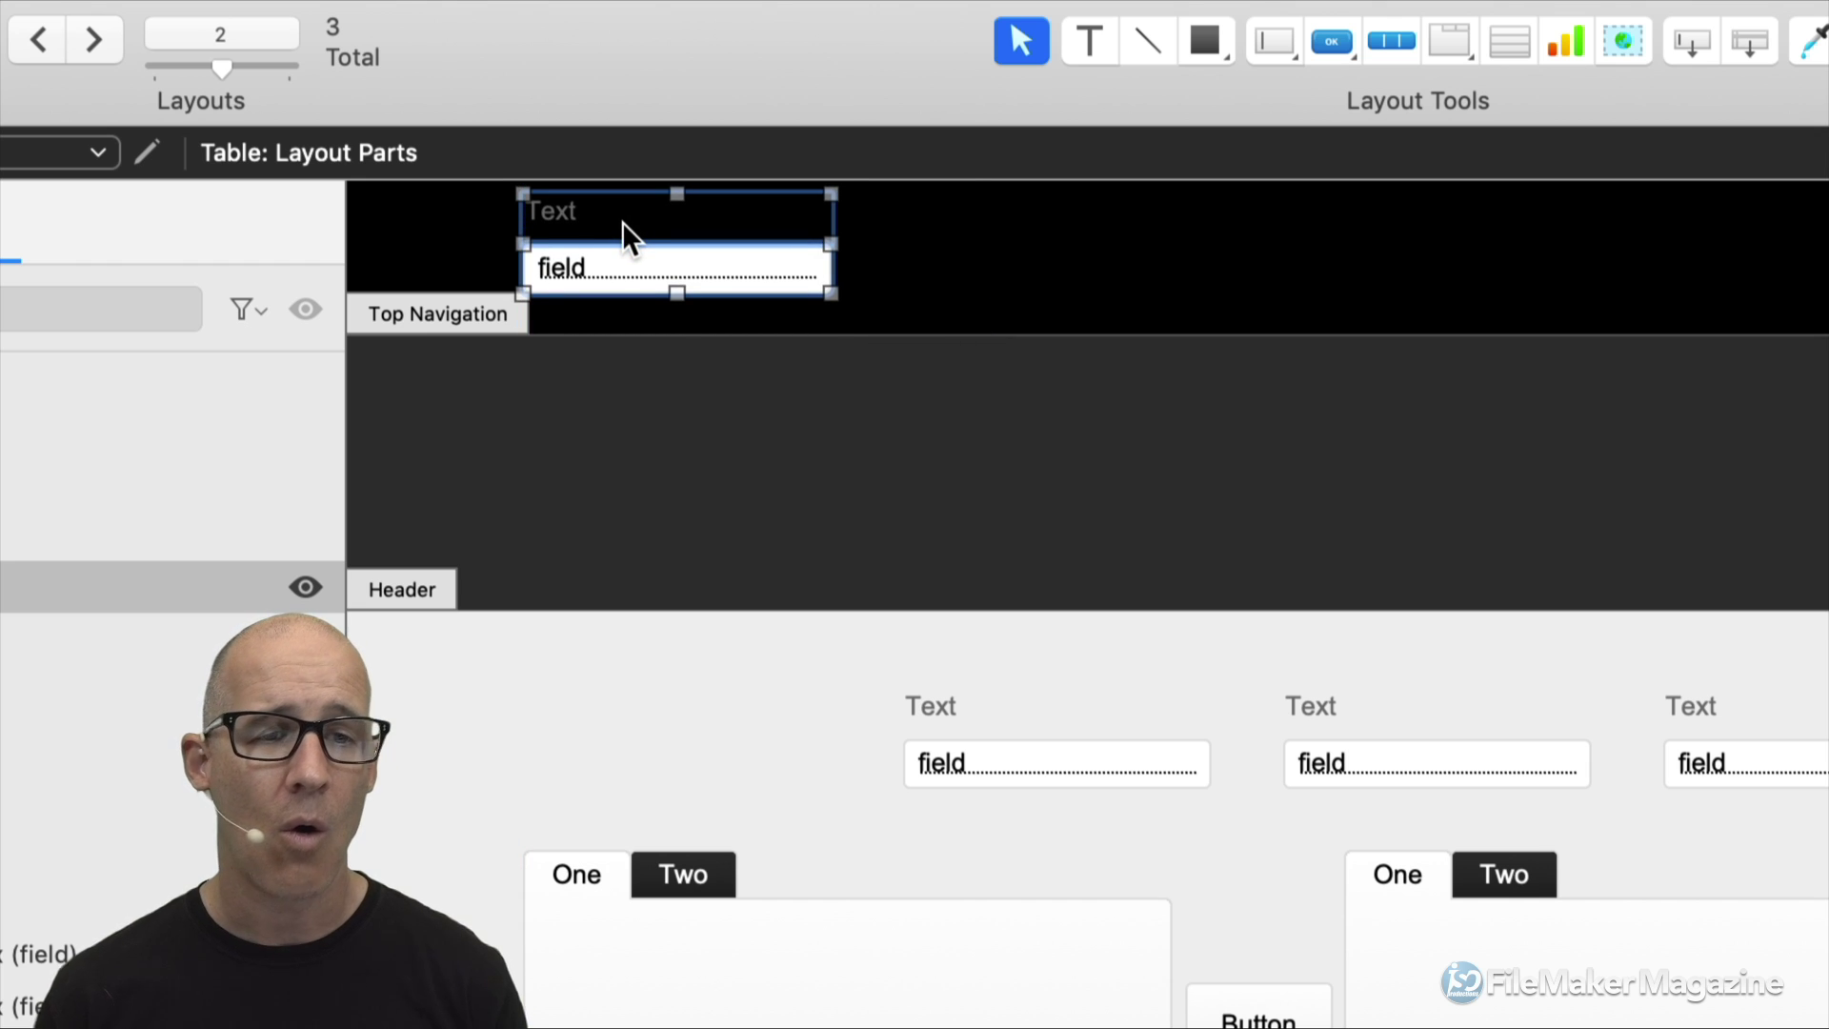
key(super+z)
key(super+z)
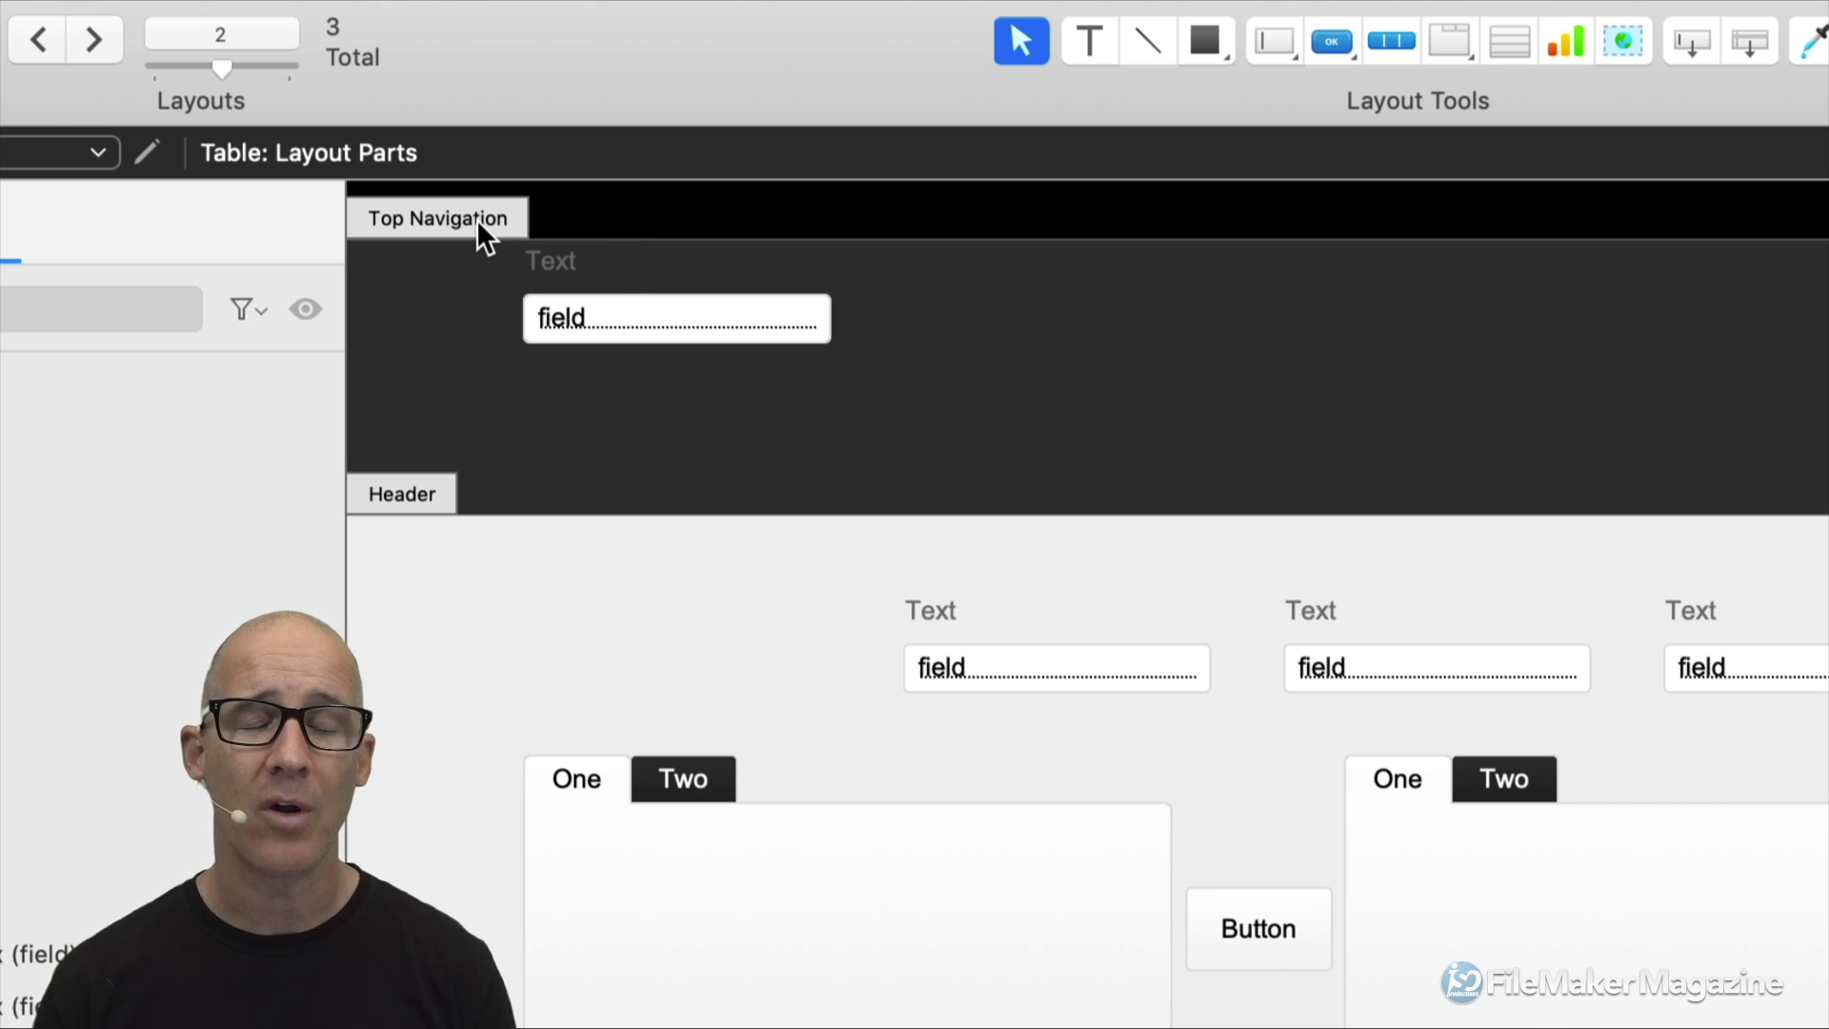
Extend the Top Navigation part over the label and field without shifting them, and set its height to 88 pt.
drag(475, 216, 474, 345)
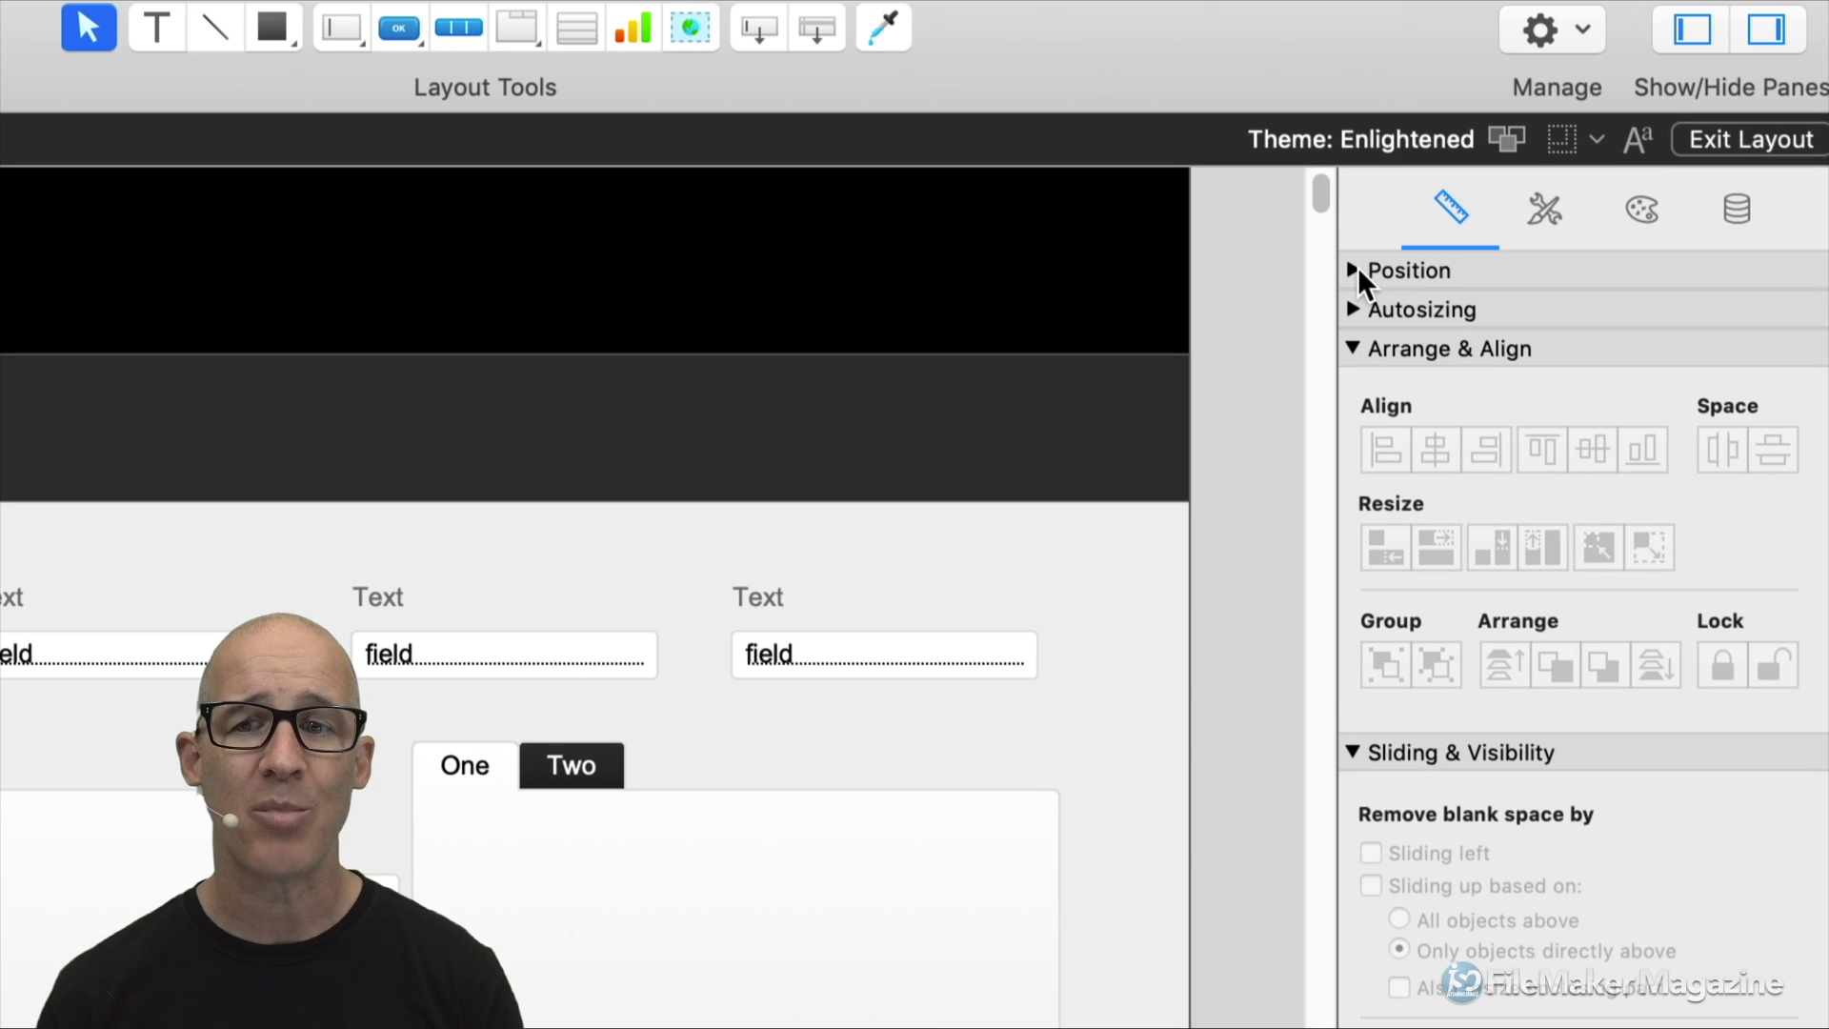
click(1353, 270)
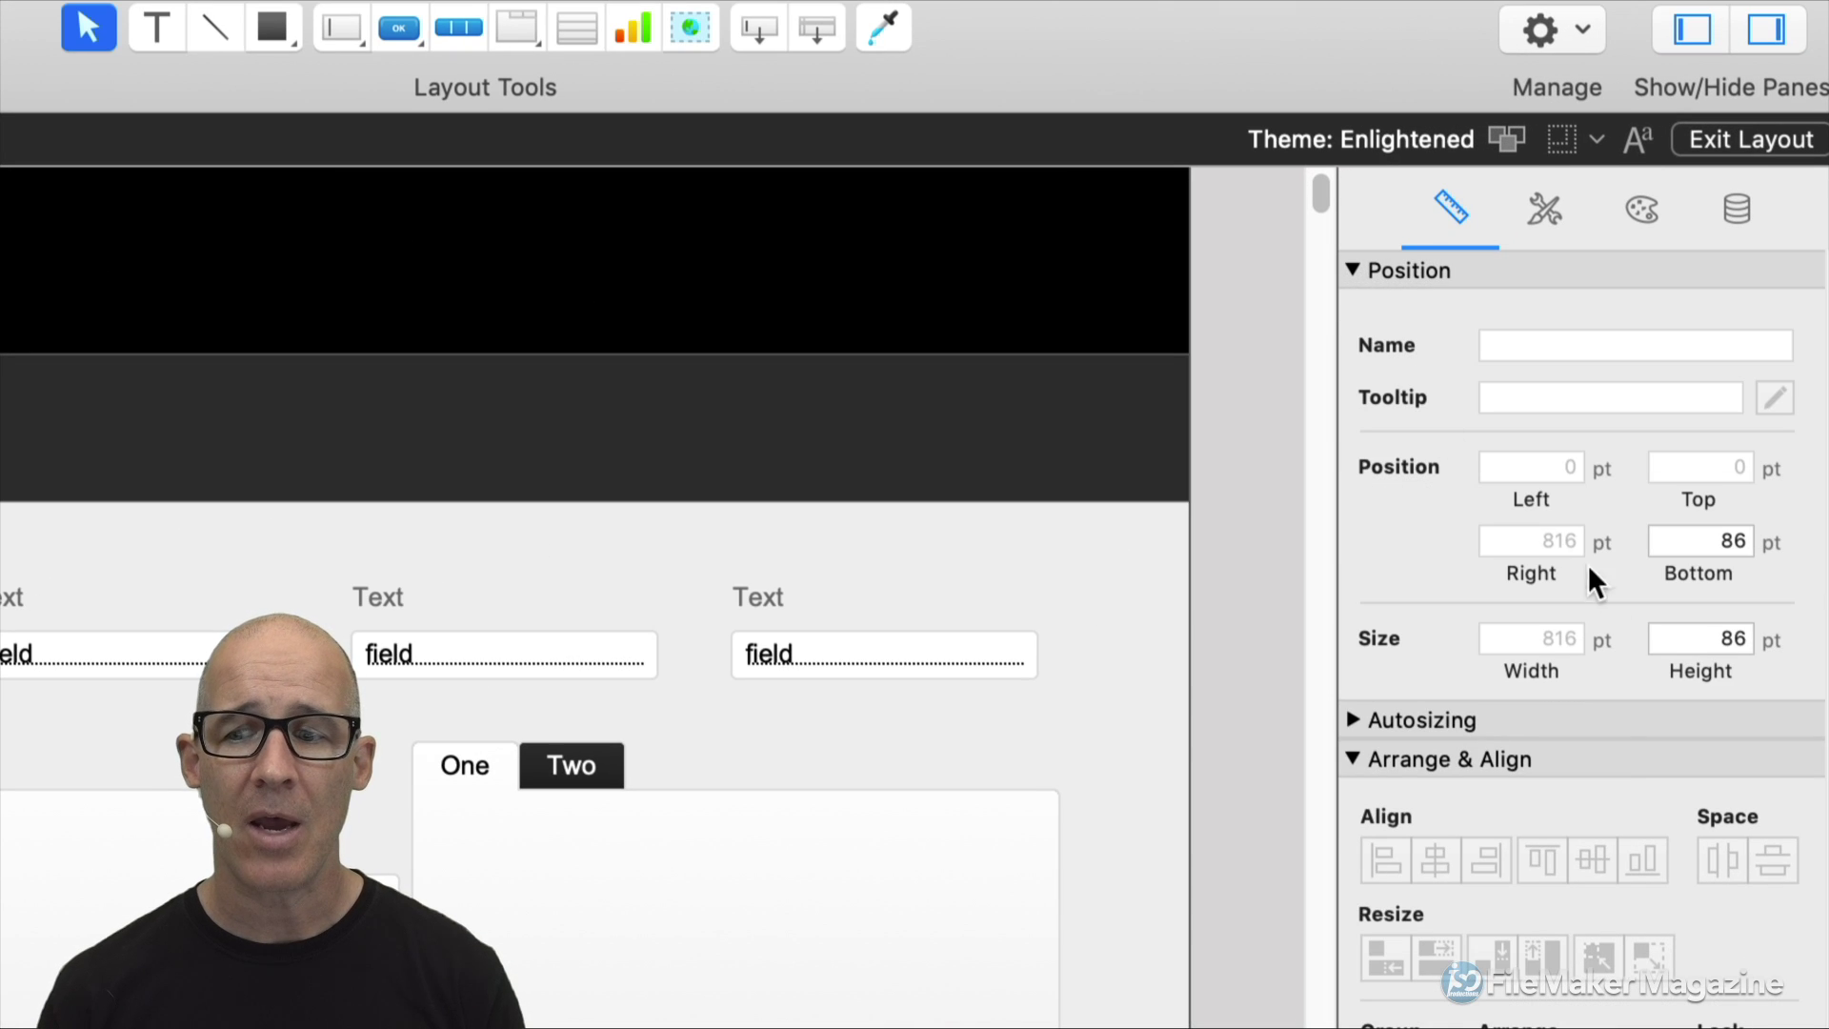
double_click(1735, 638)
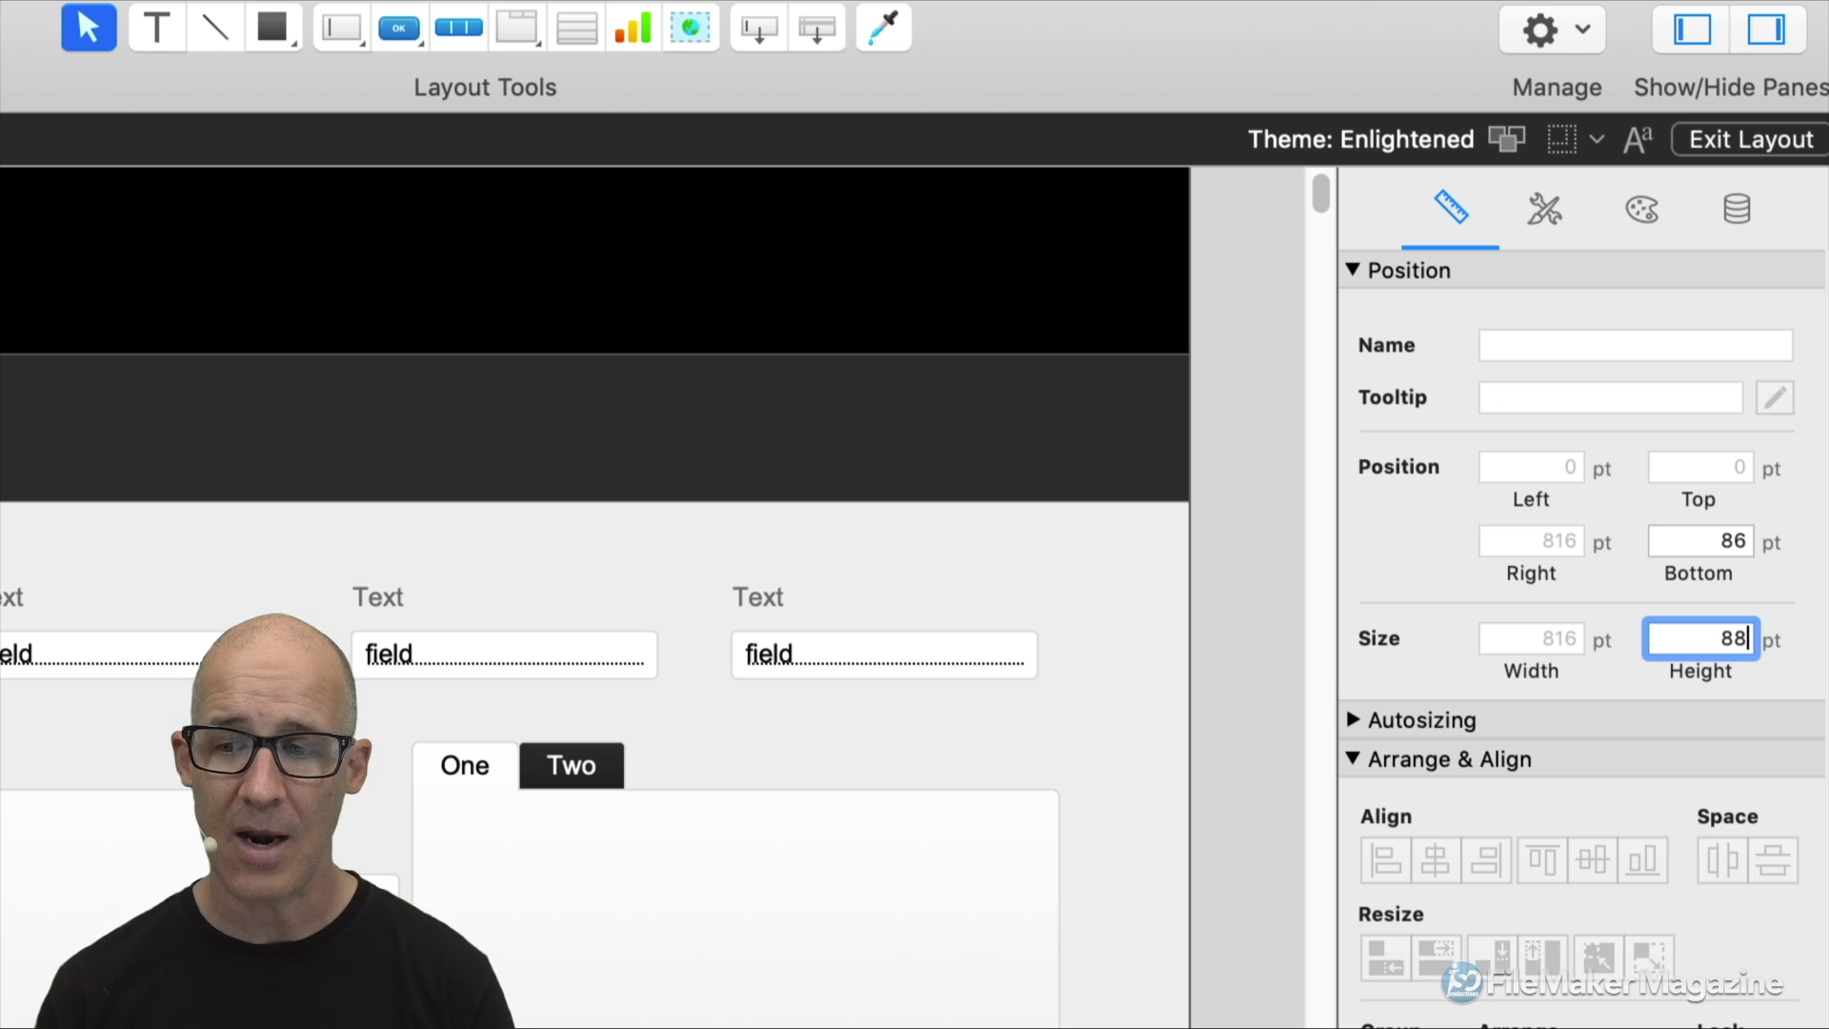
key(Return)
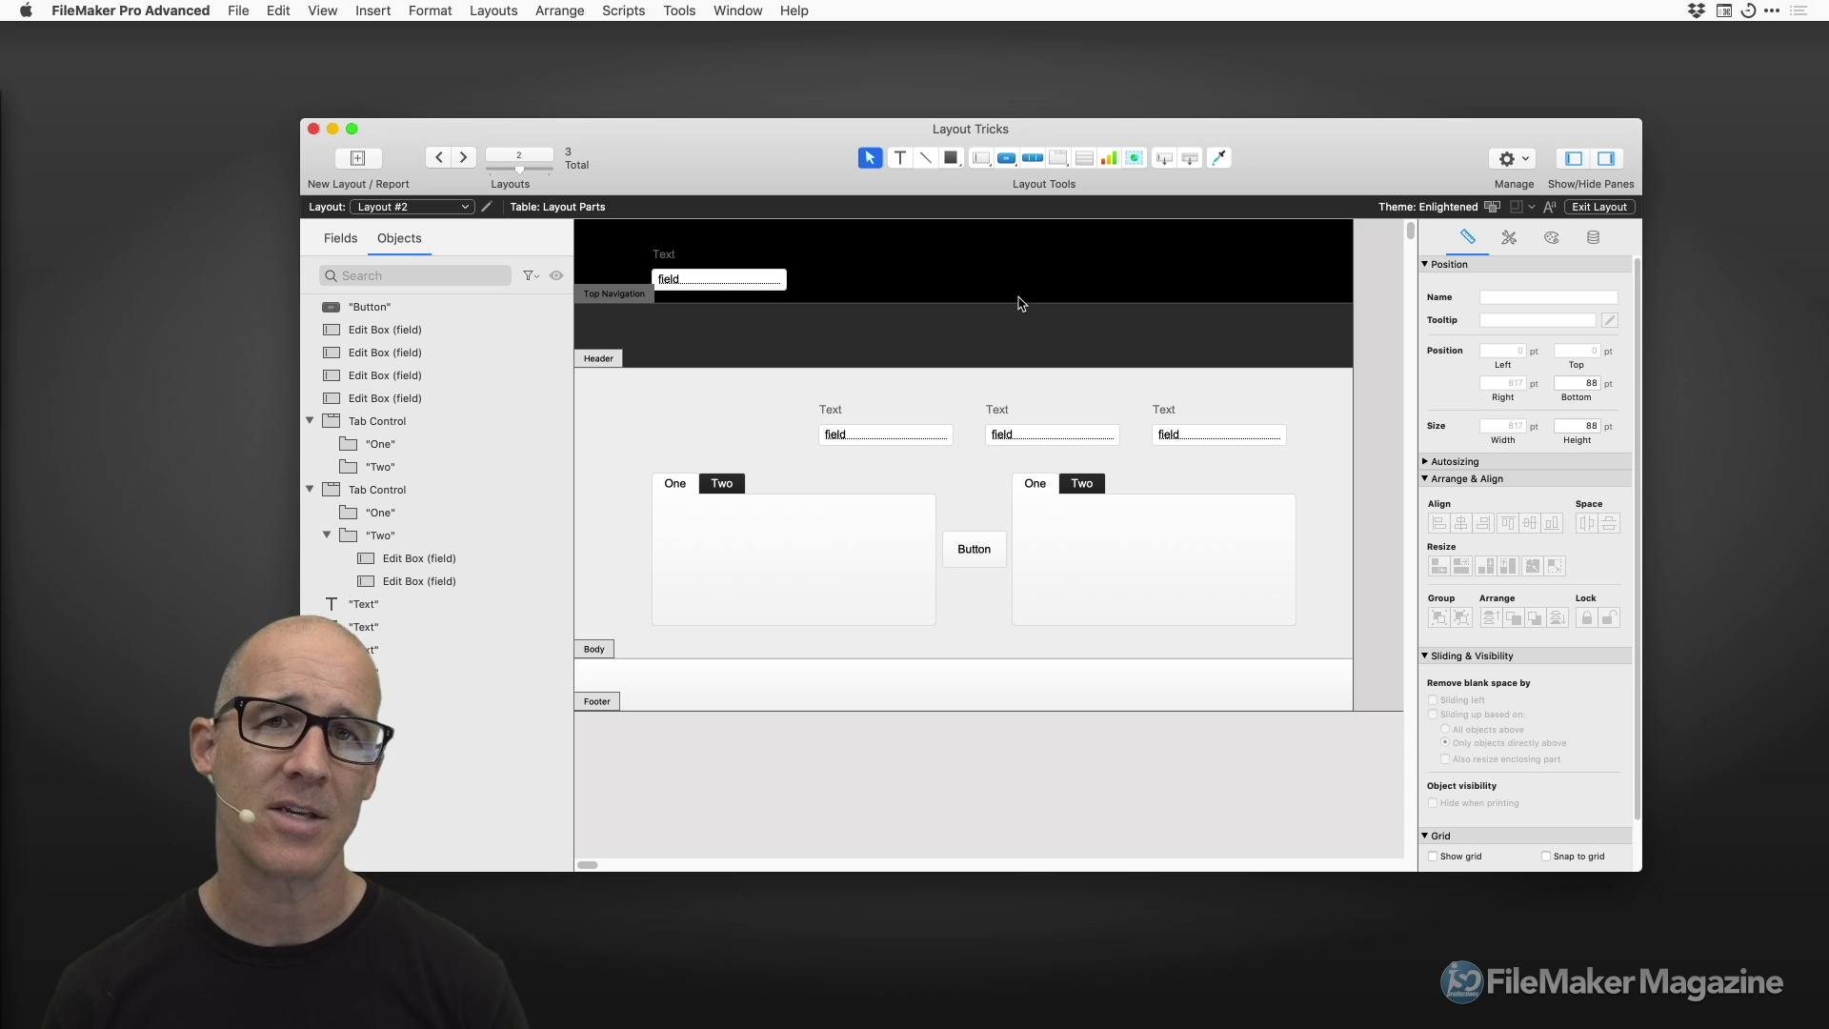
Switch the part labels back to vertical orientation and select the Header part.
super+click(602, 295)
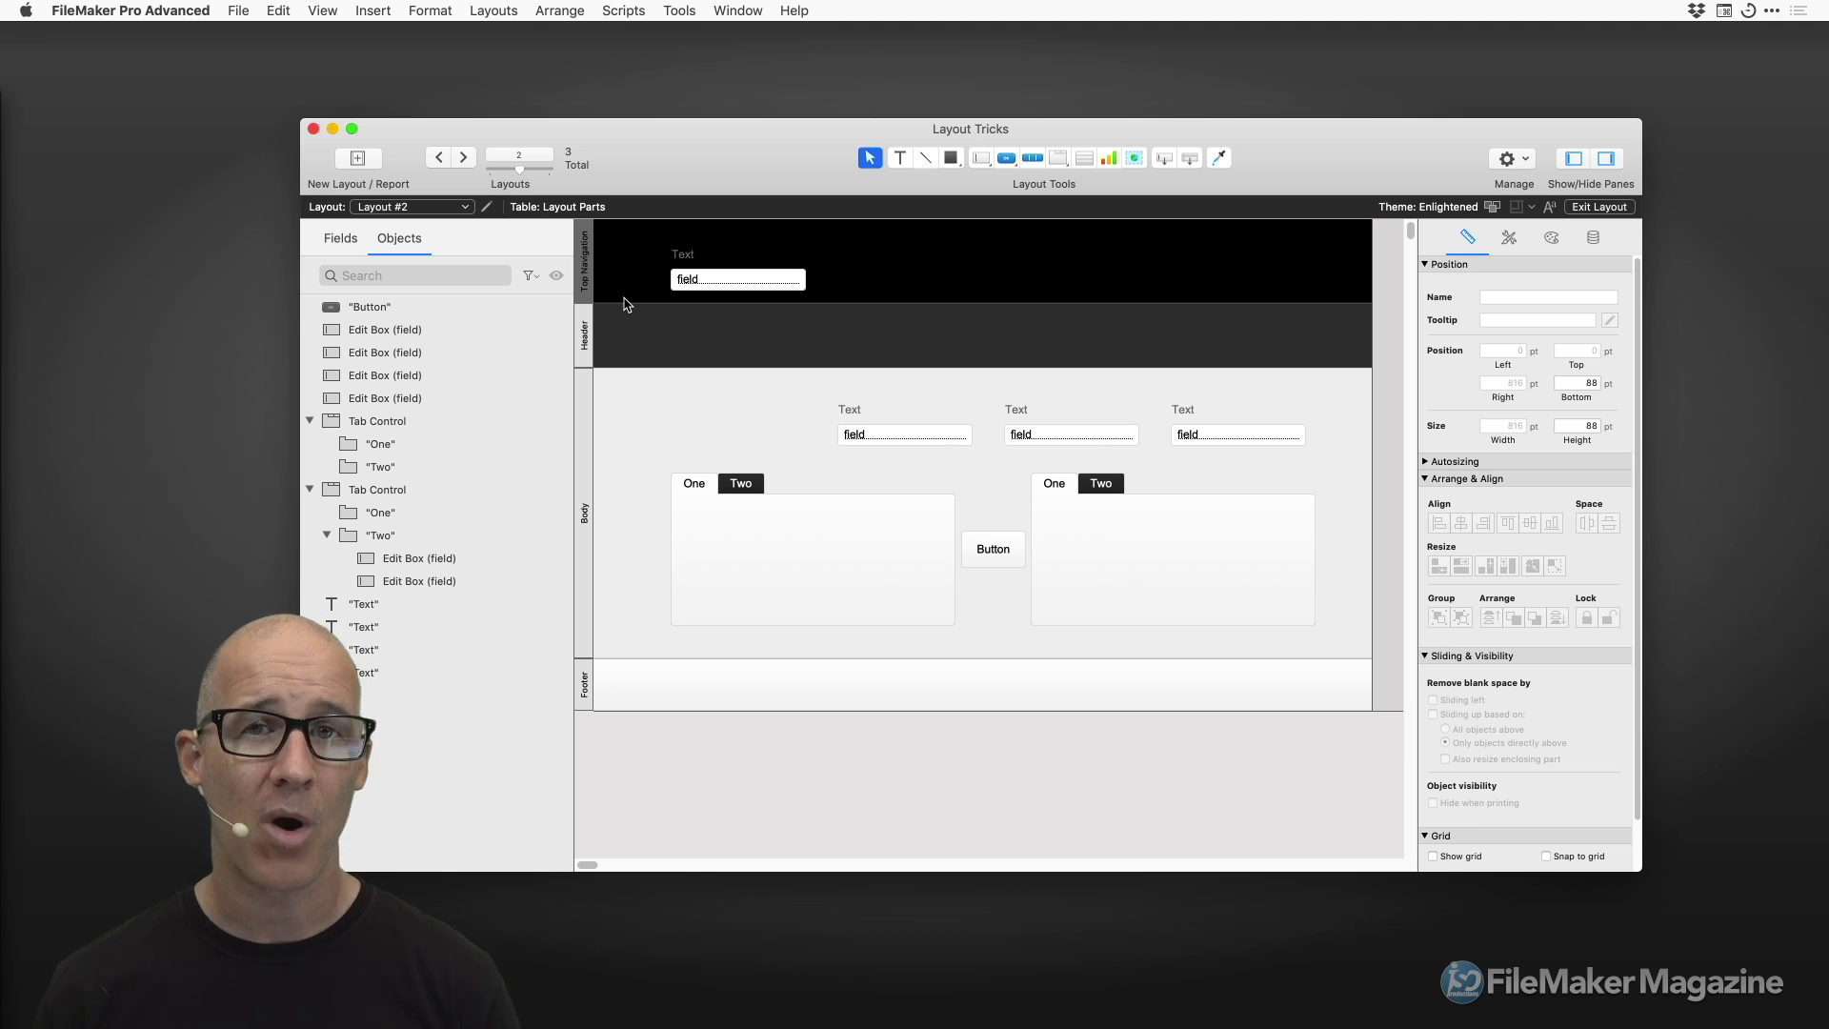
click(585, 318)
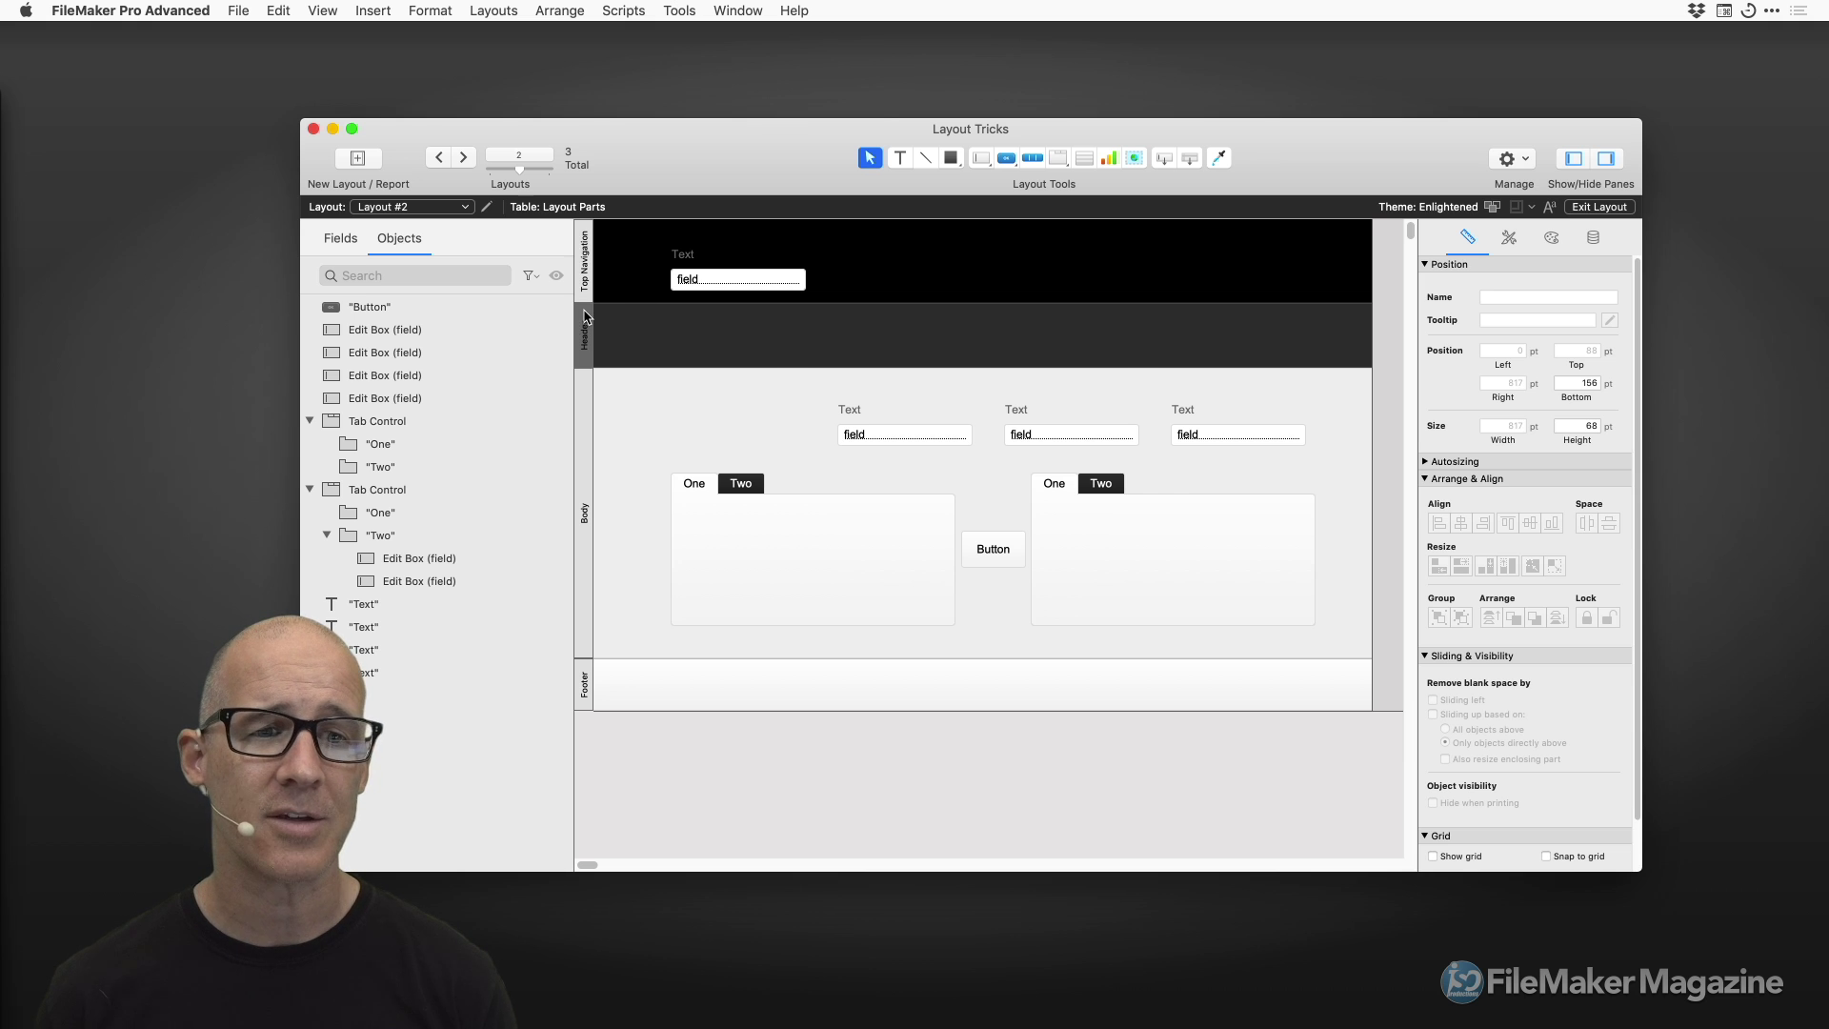
Examine the part definition options of the Header part and close them without changes.
double_click(585, 317)
drag(932, 171, 997, 167)
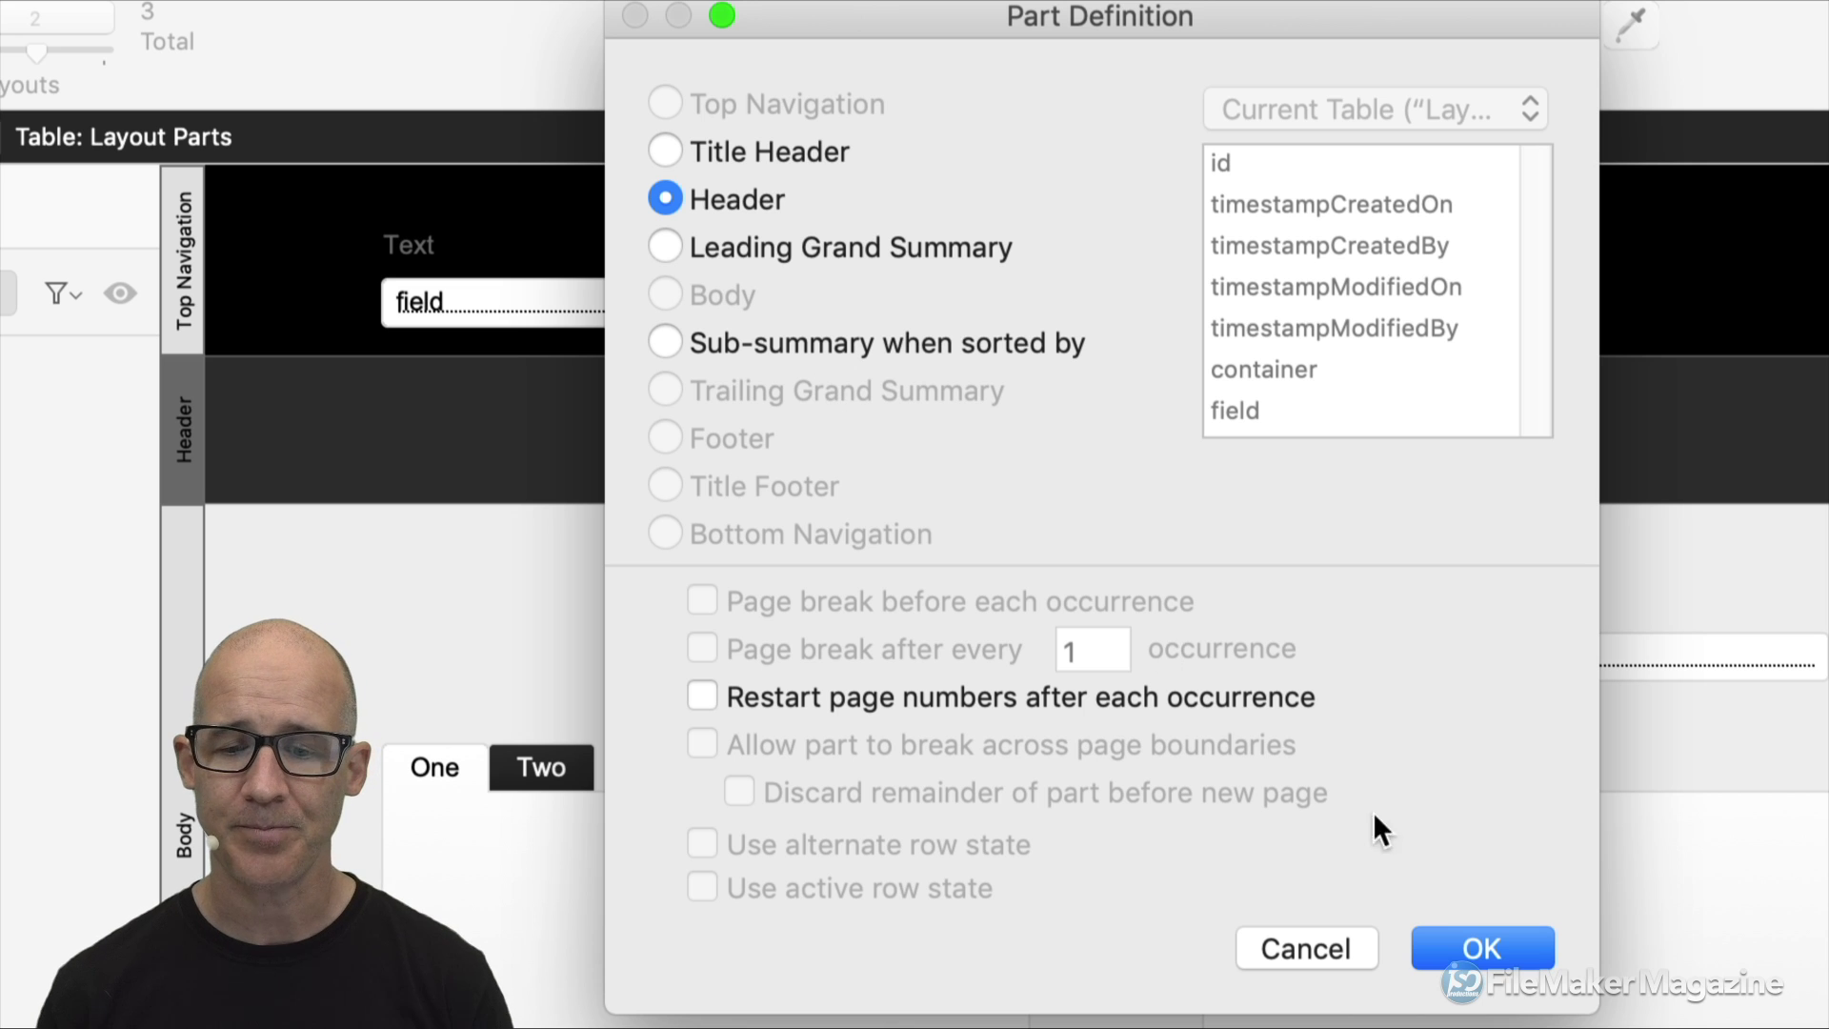
click(1341, 936)
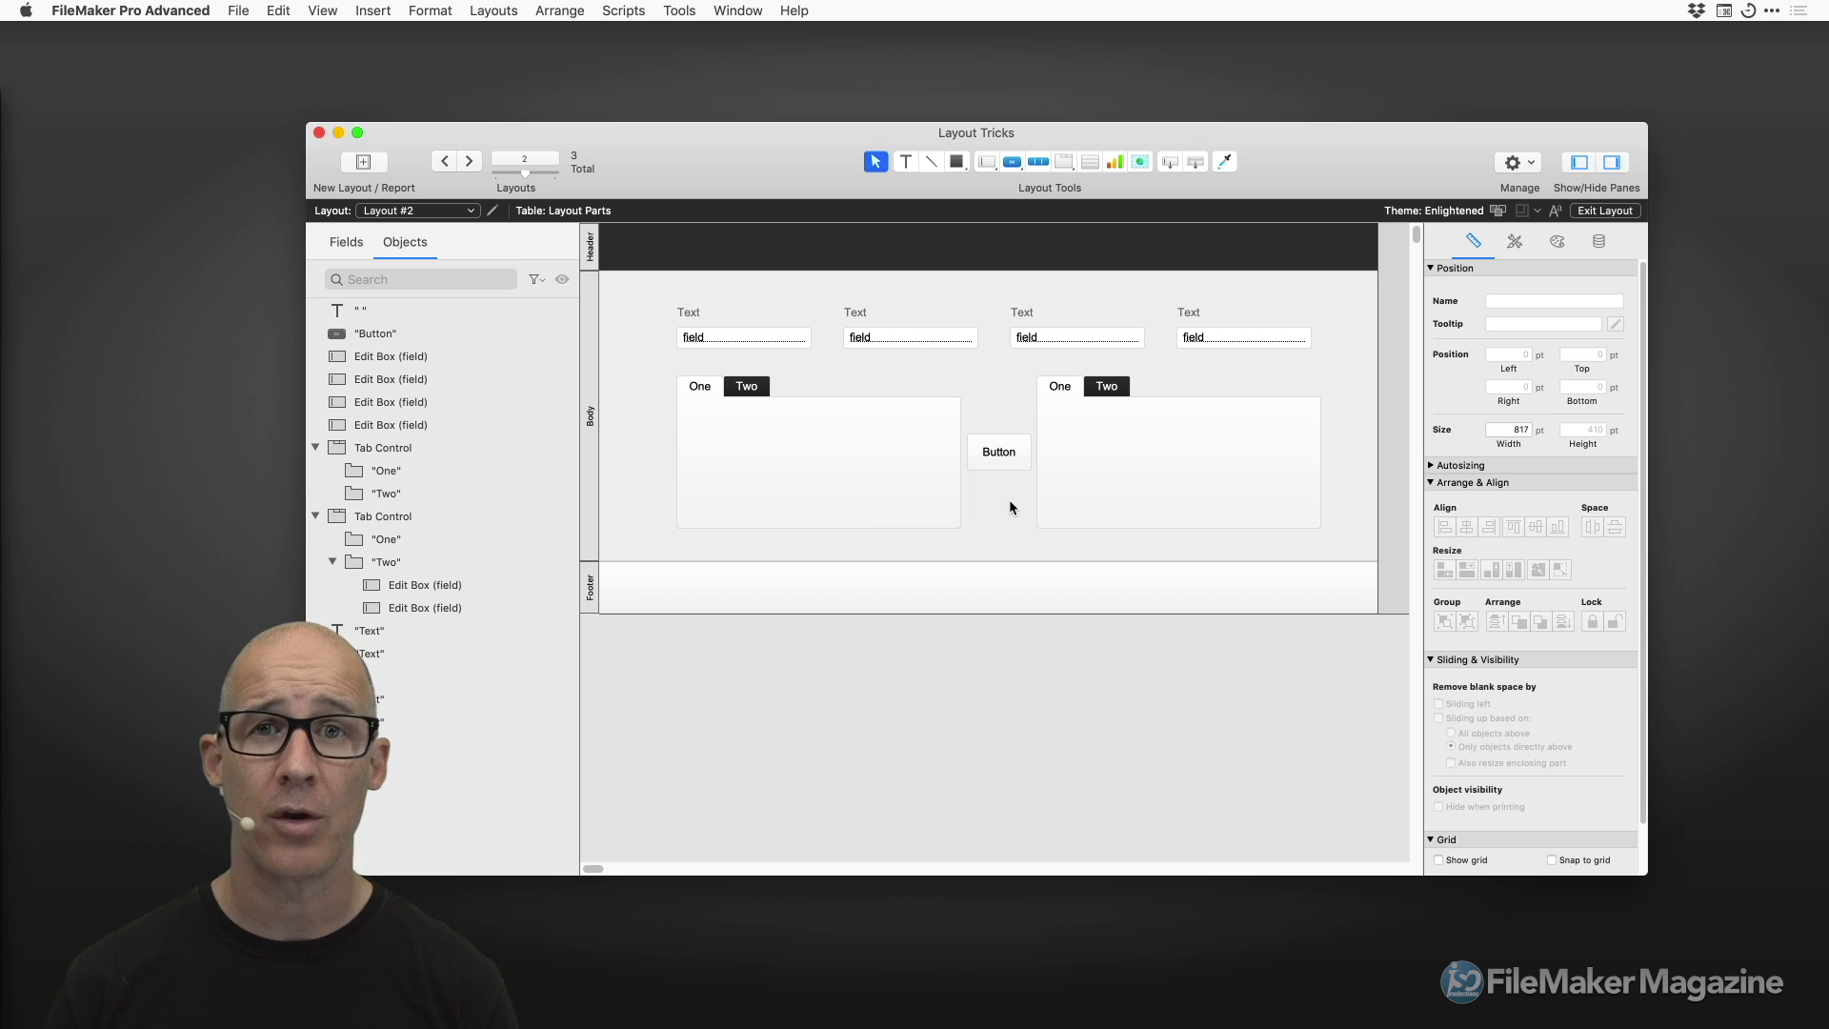
Locate the stray blank text object by selecting everything, and move it into panel One of the right-hand tab control.
key(super+a)
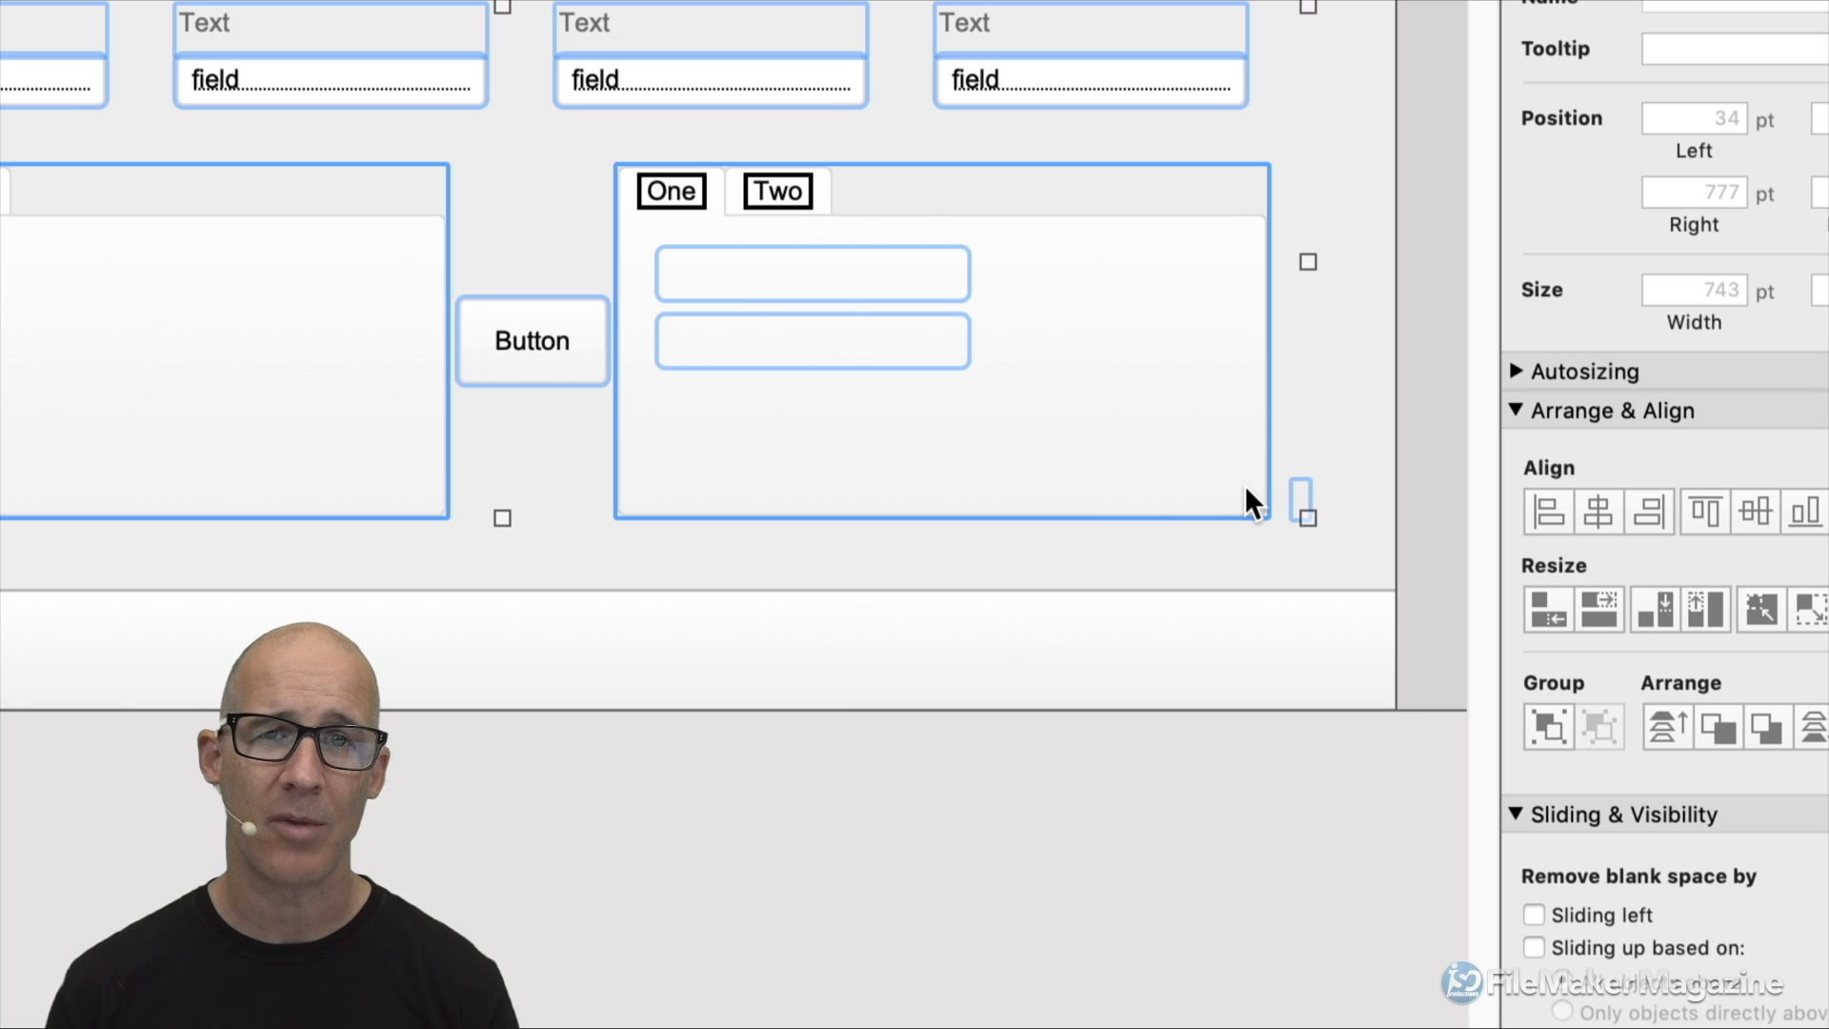
click(1227, 543)
click(1301, 507)
drag(1301, 507, 1118, 372)
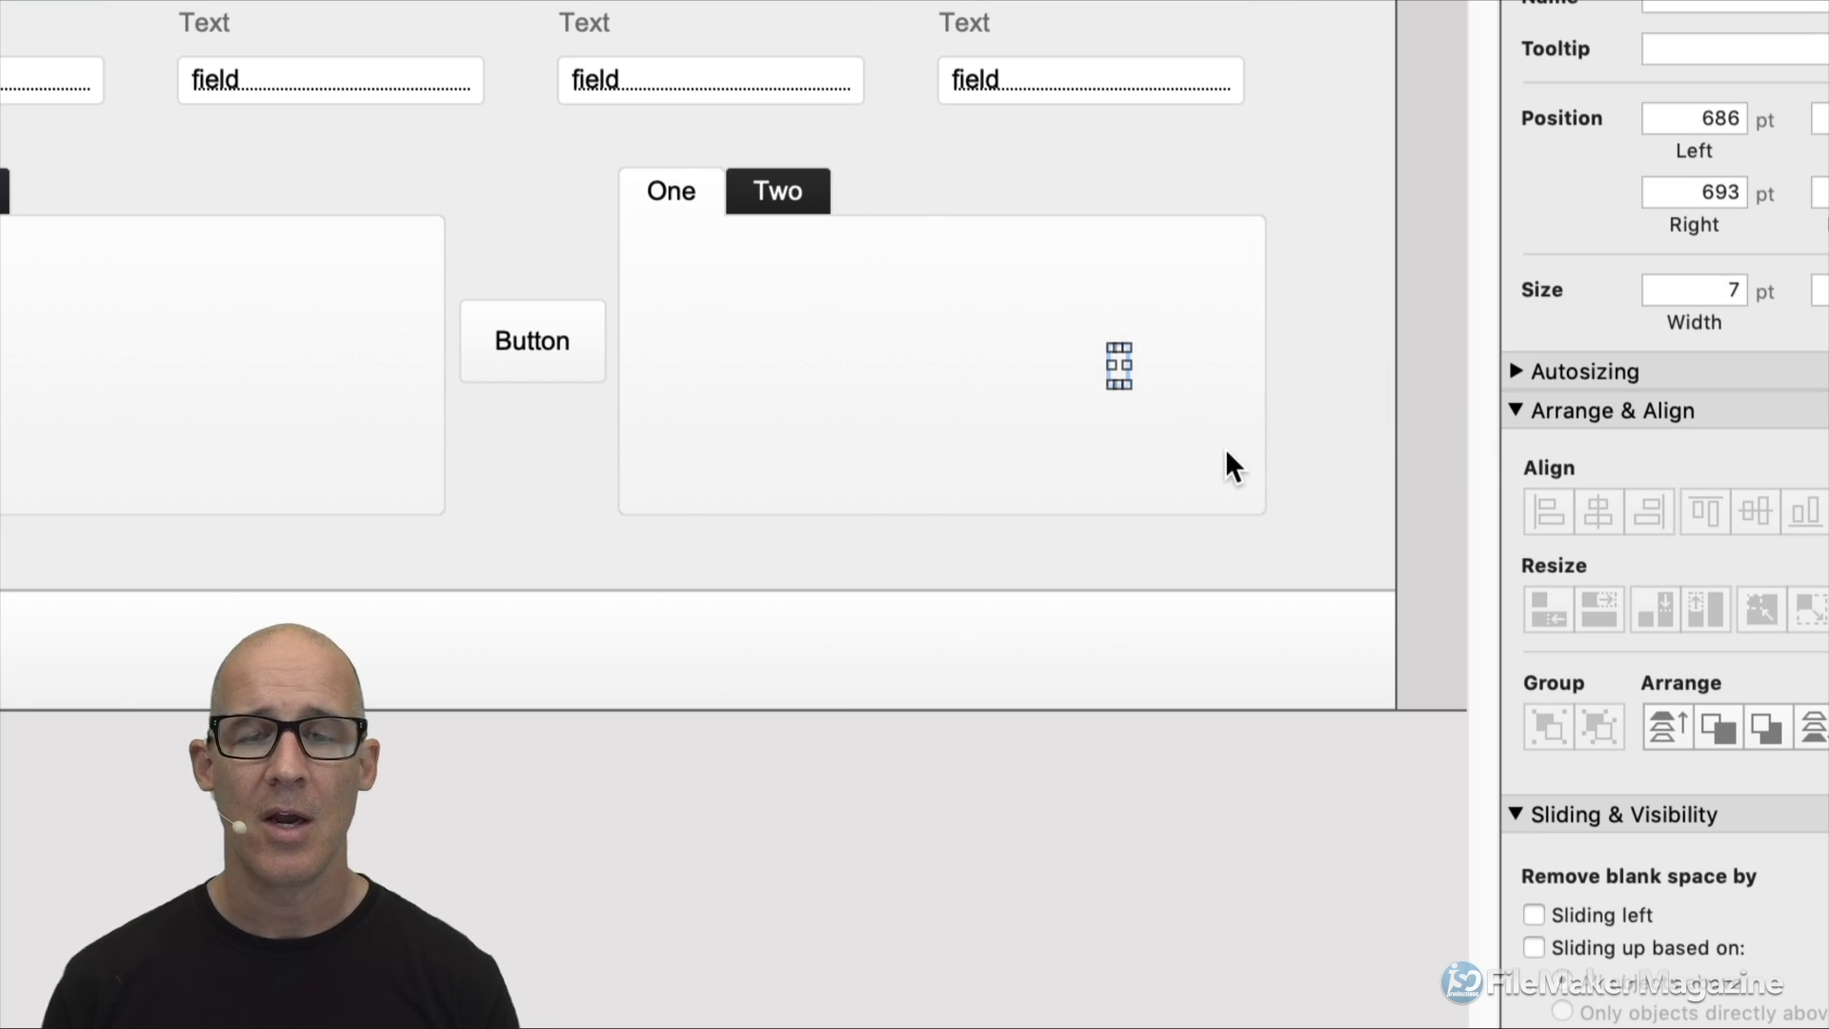
key(super+a)
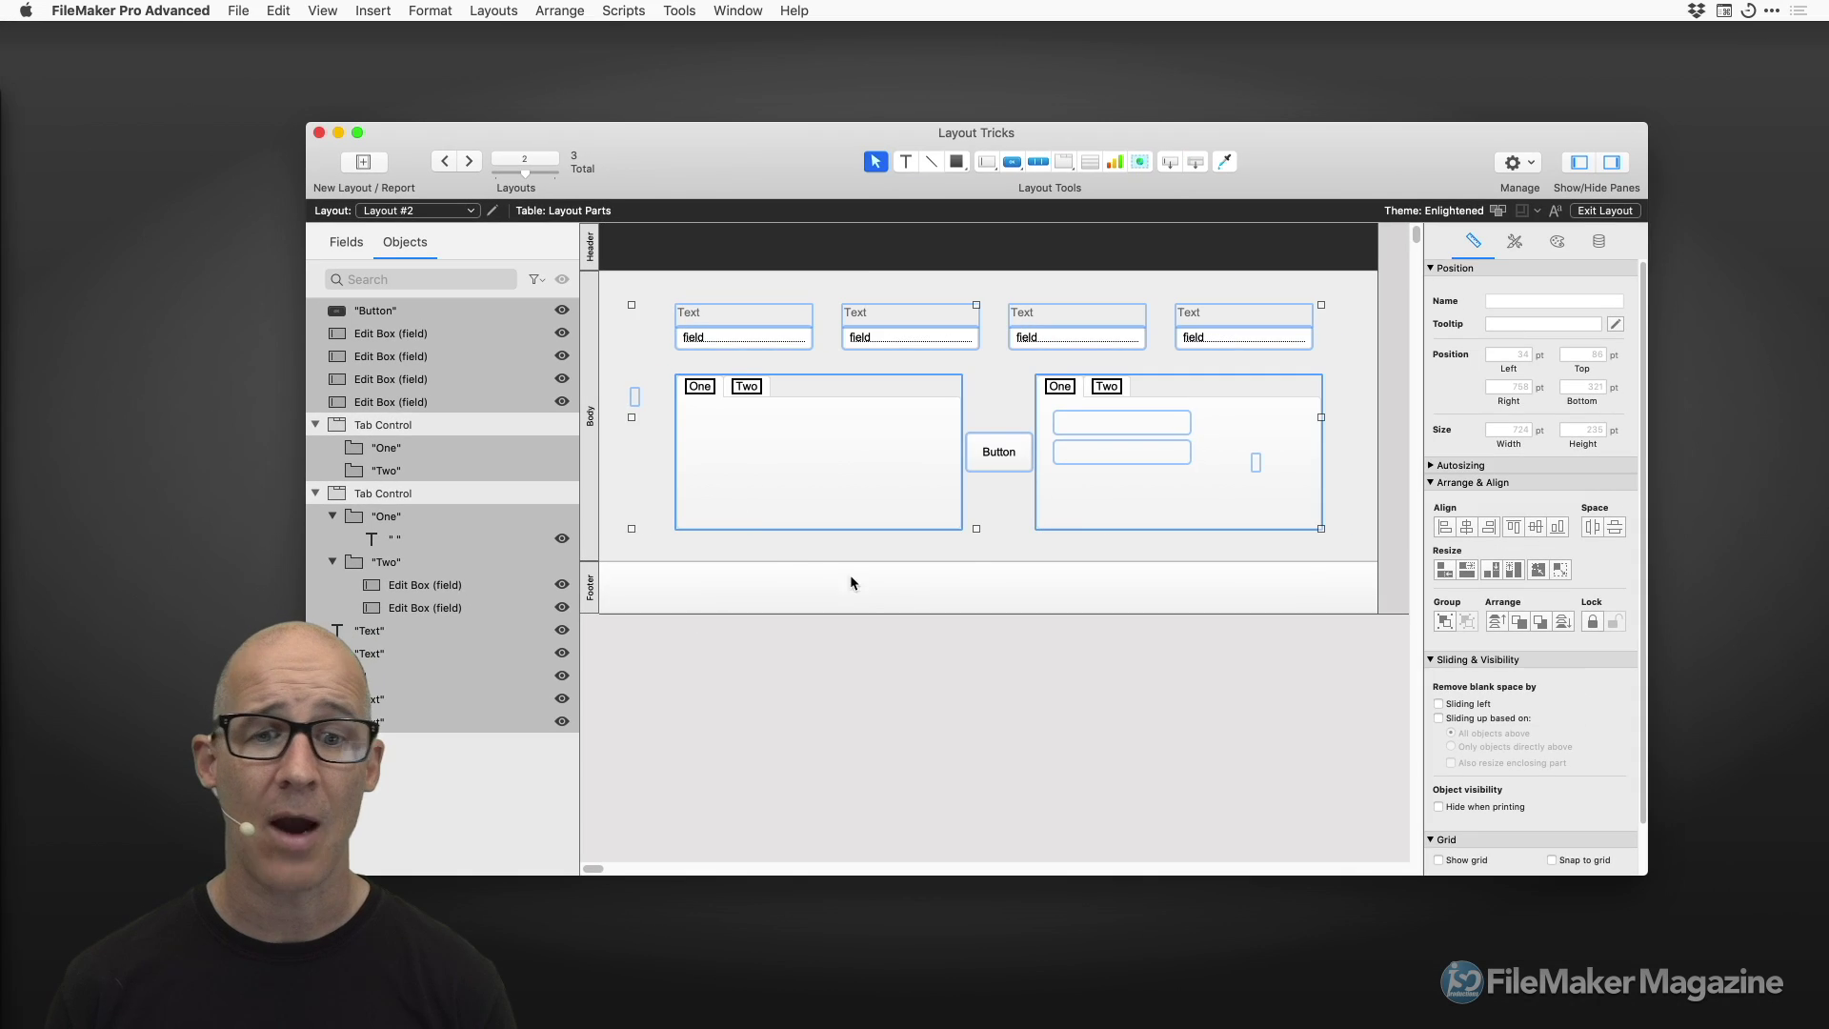
click(963, 546)
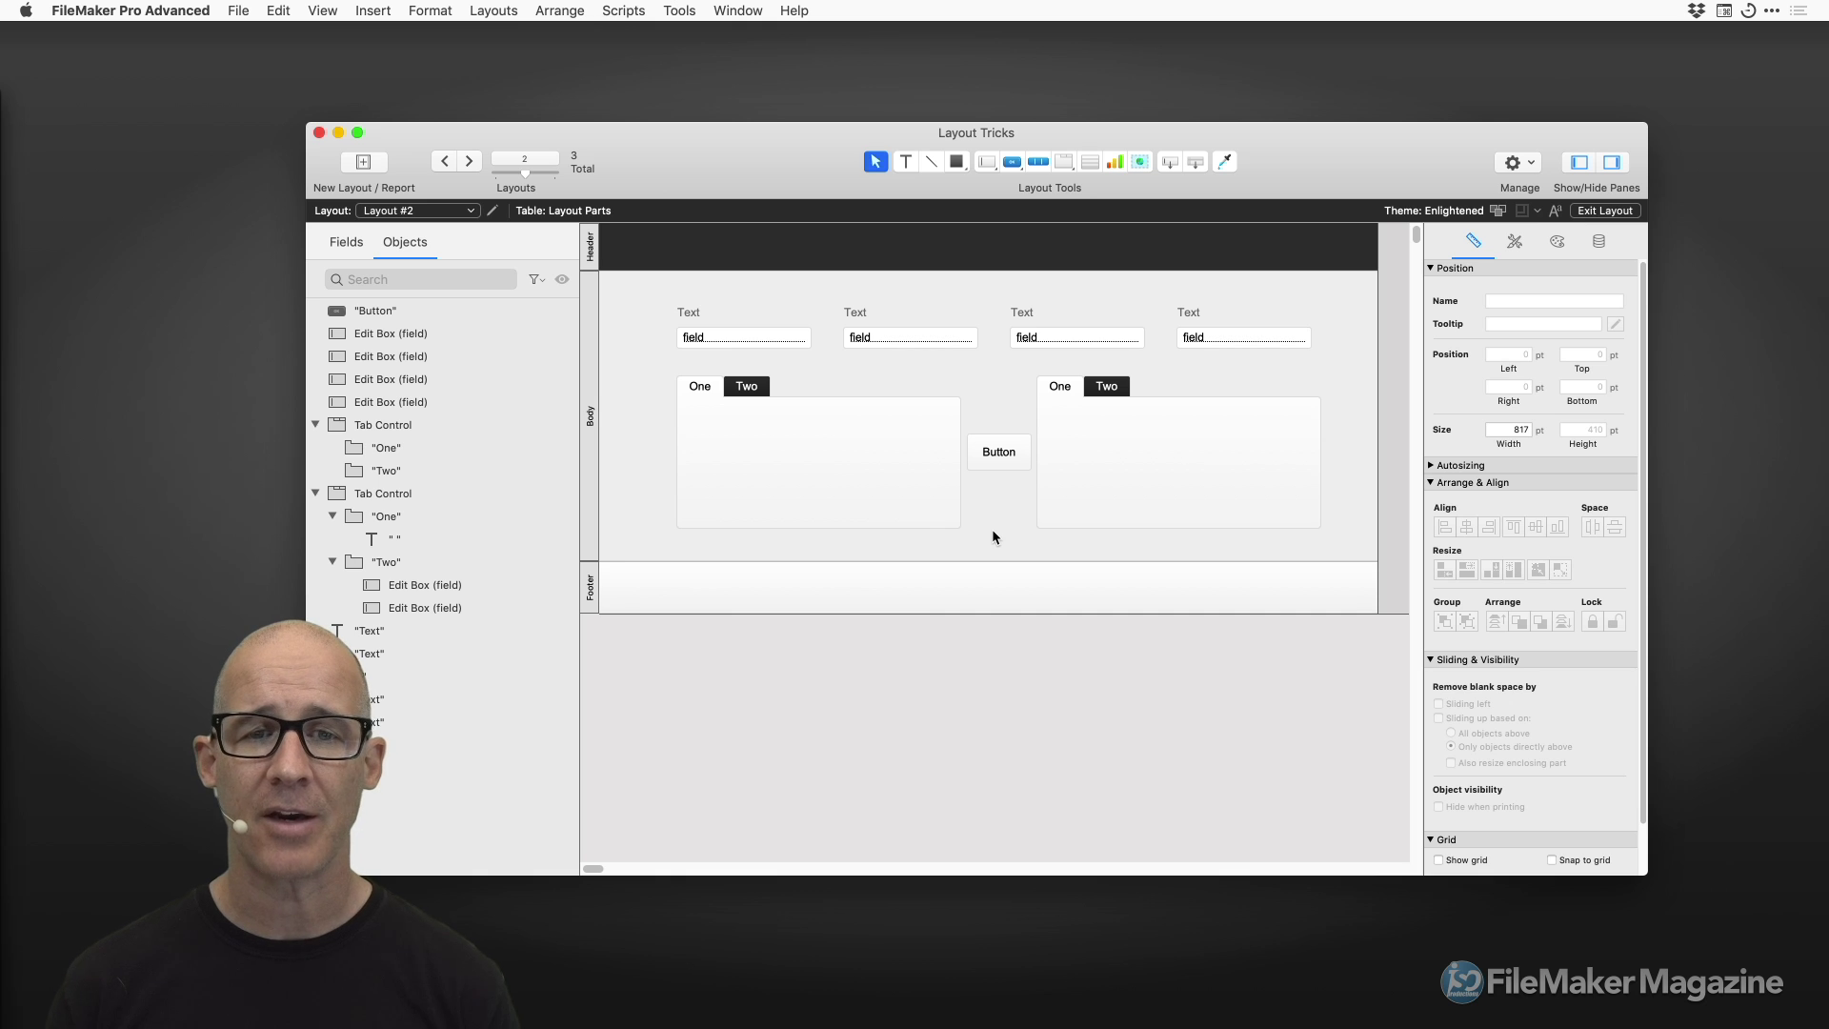
Place a blank text object just below the Button, and select all layout objects to expose it.
key(t)
click(992, 529)
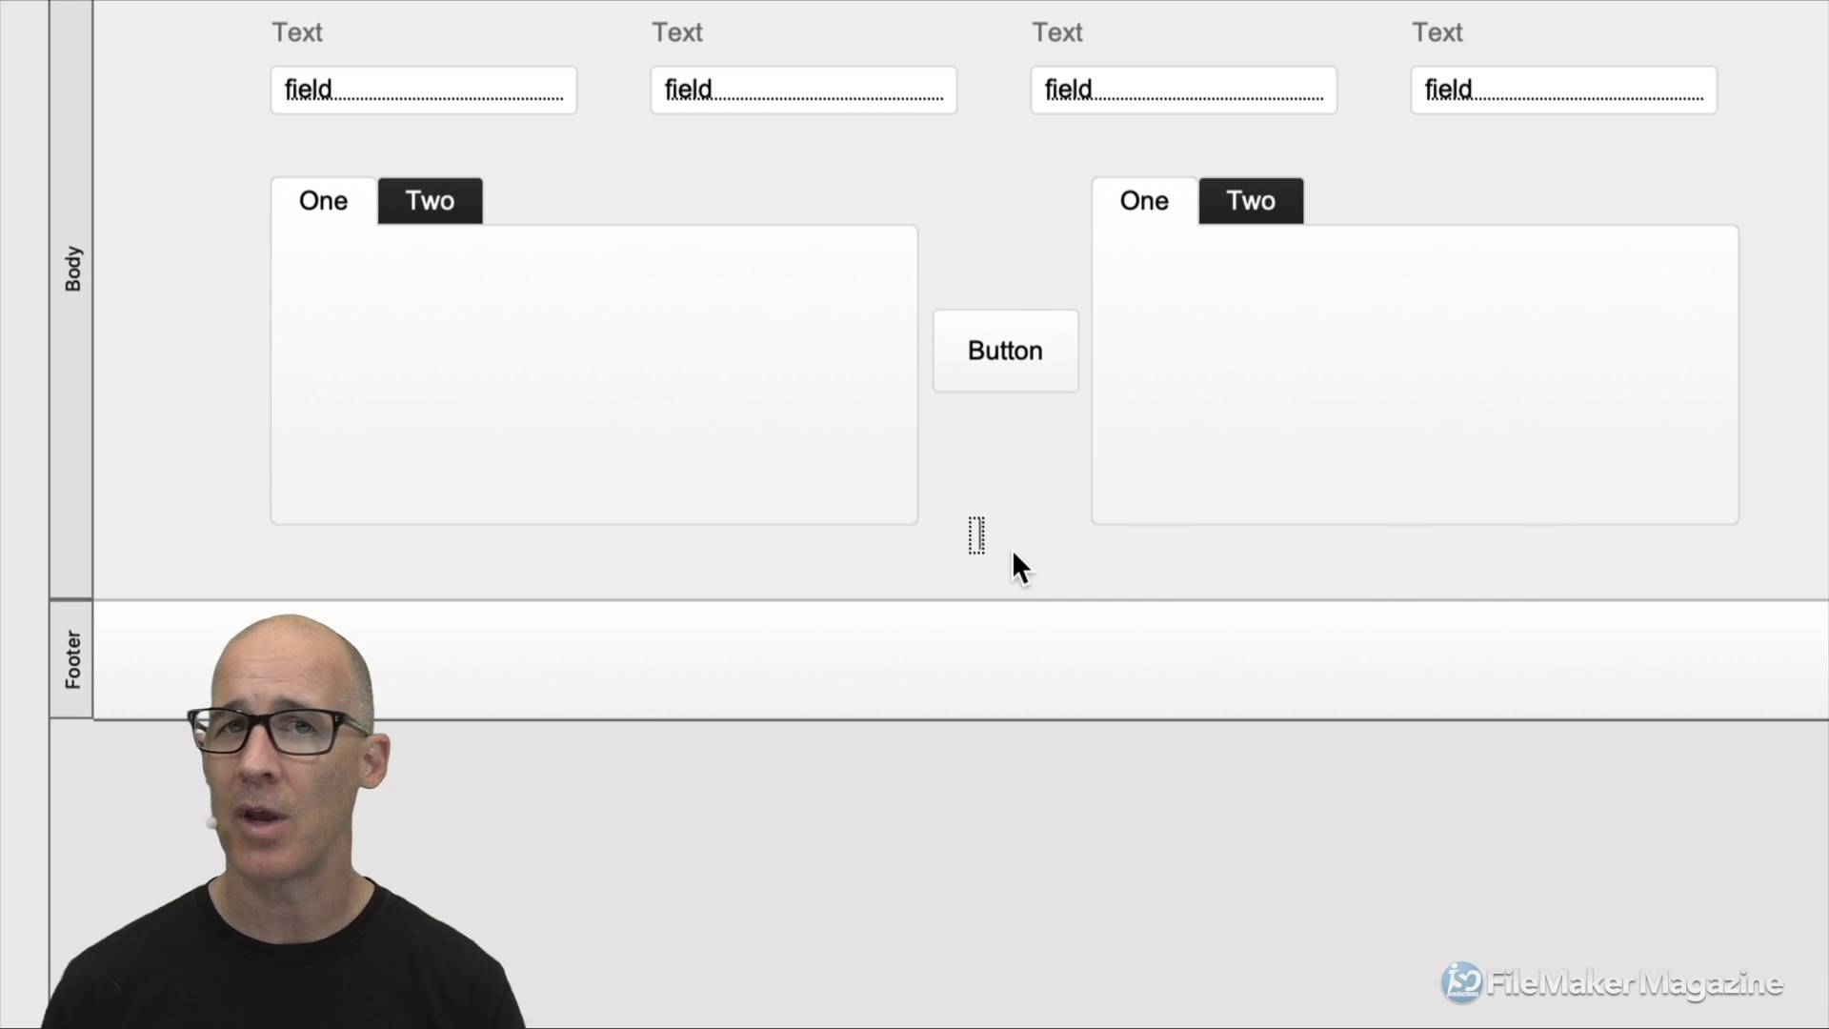
click(1297, 398)
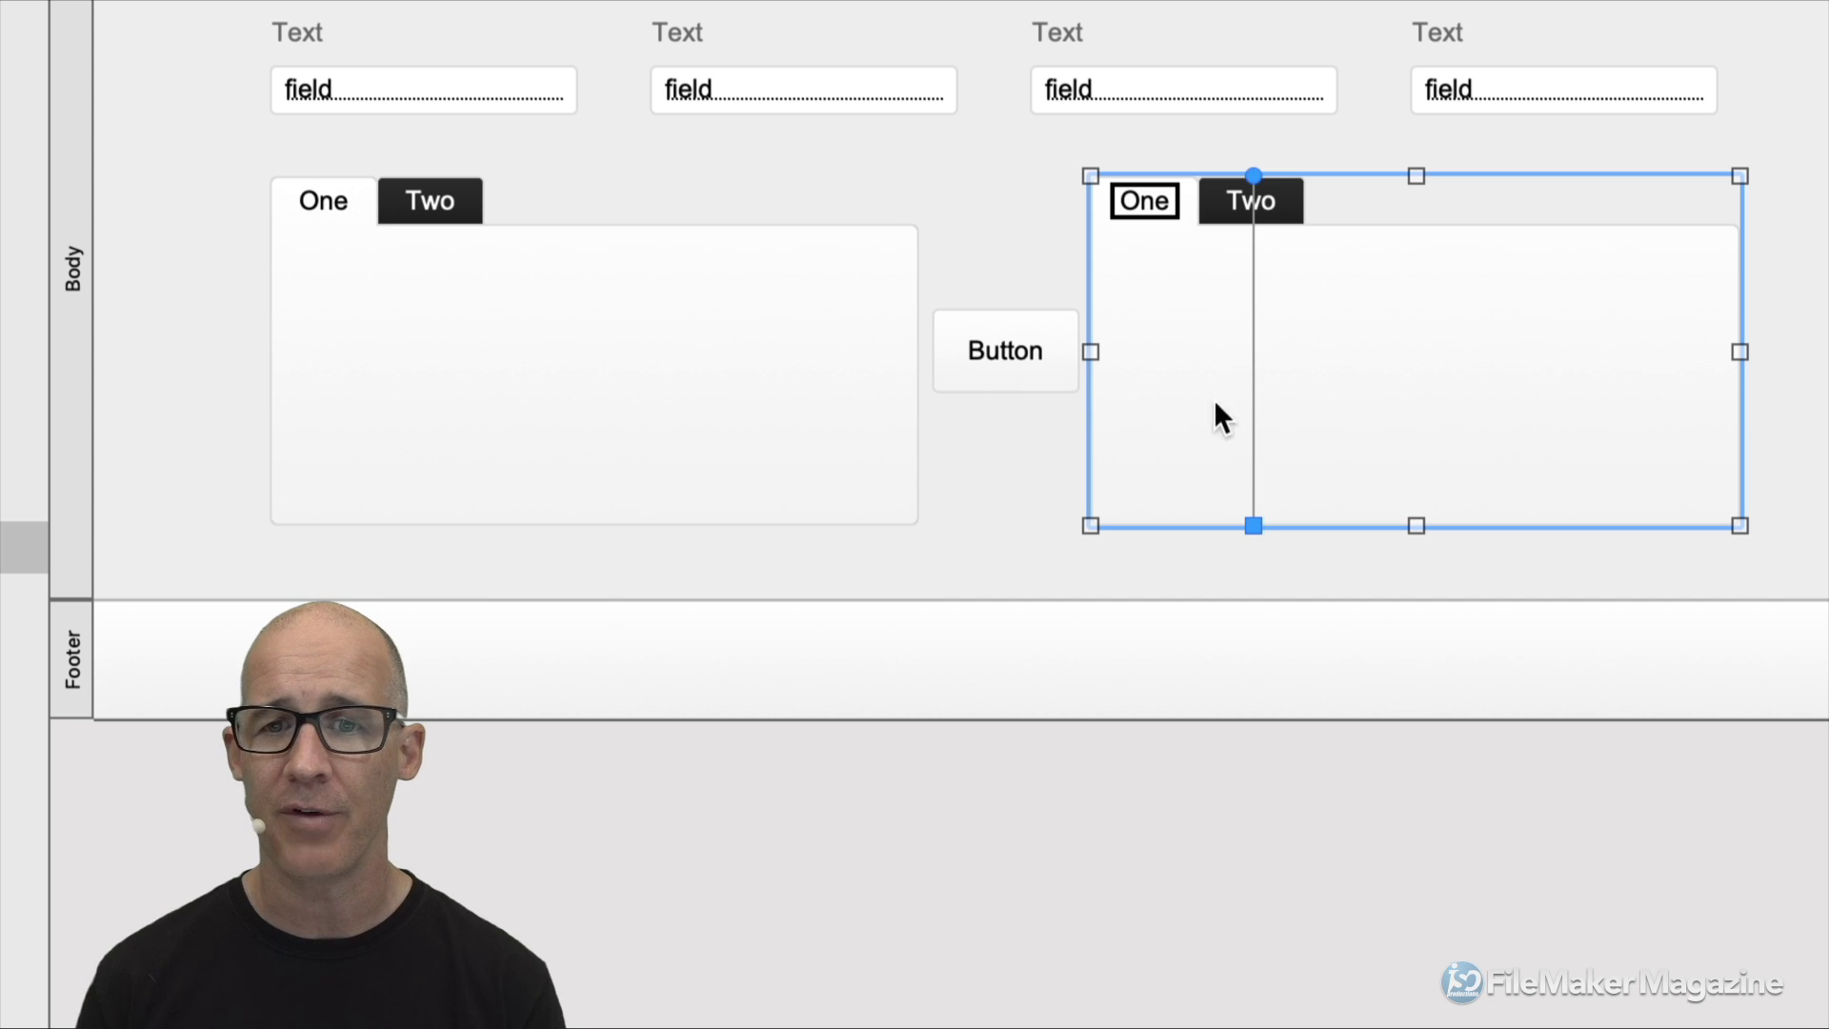
click(1052, 362)
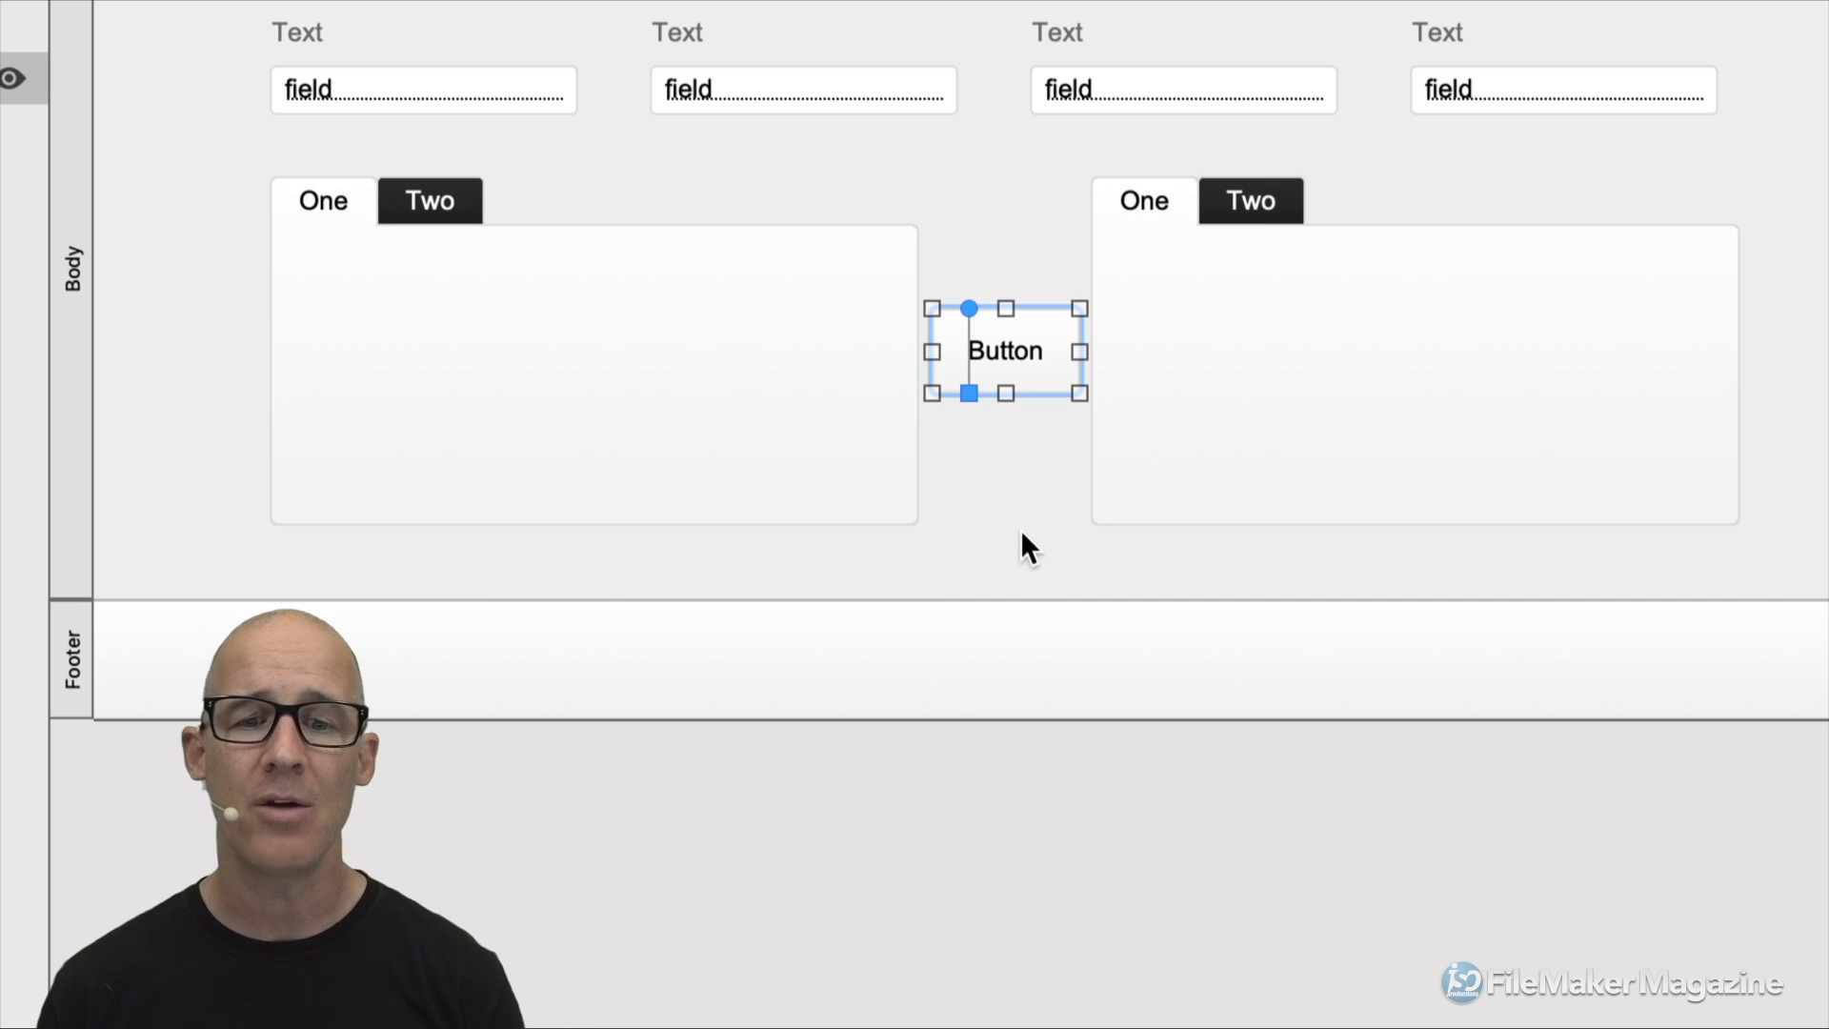
key(super+a)
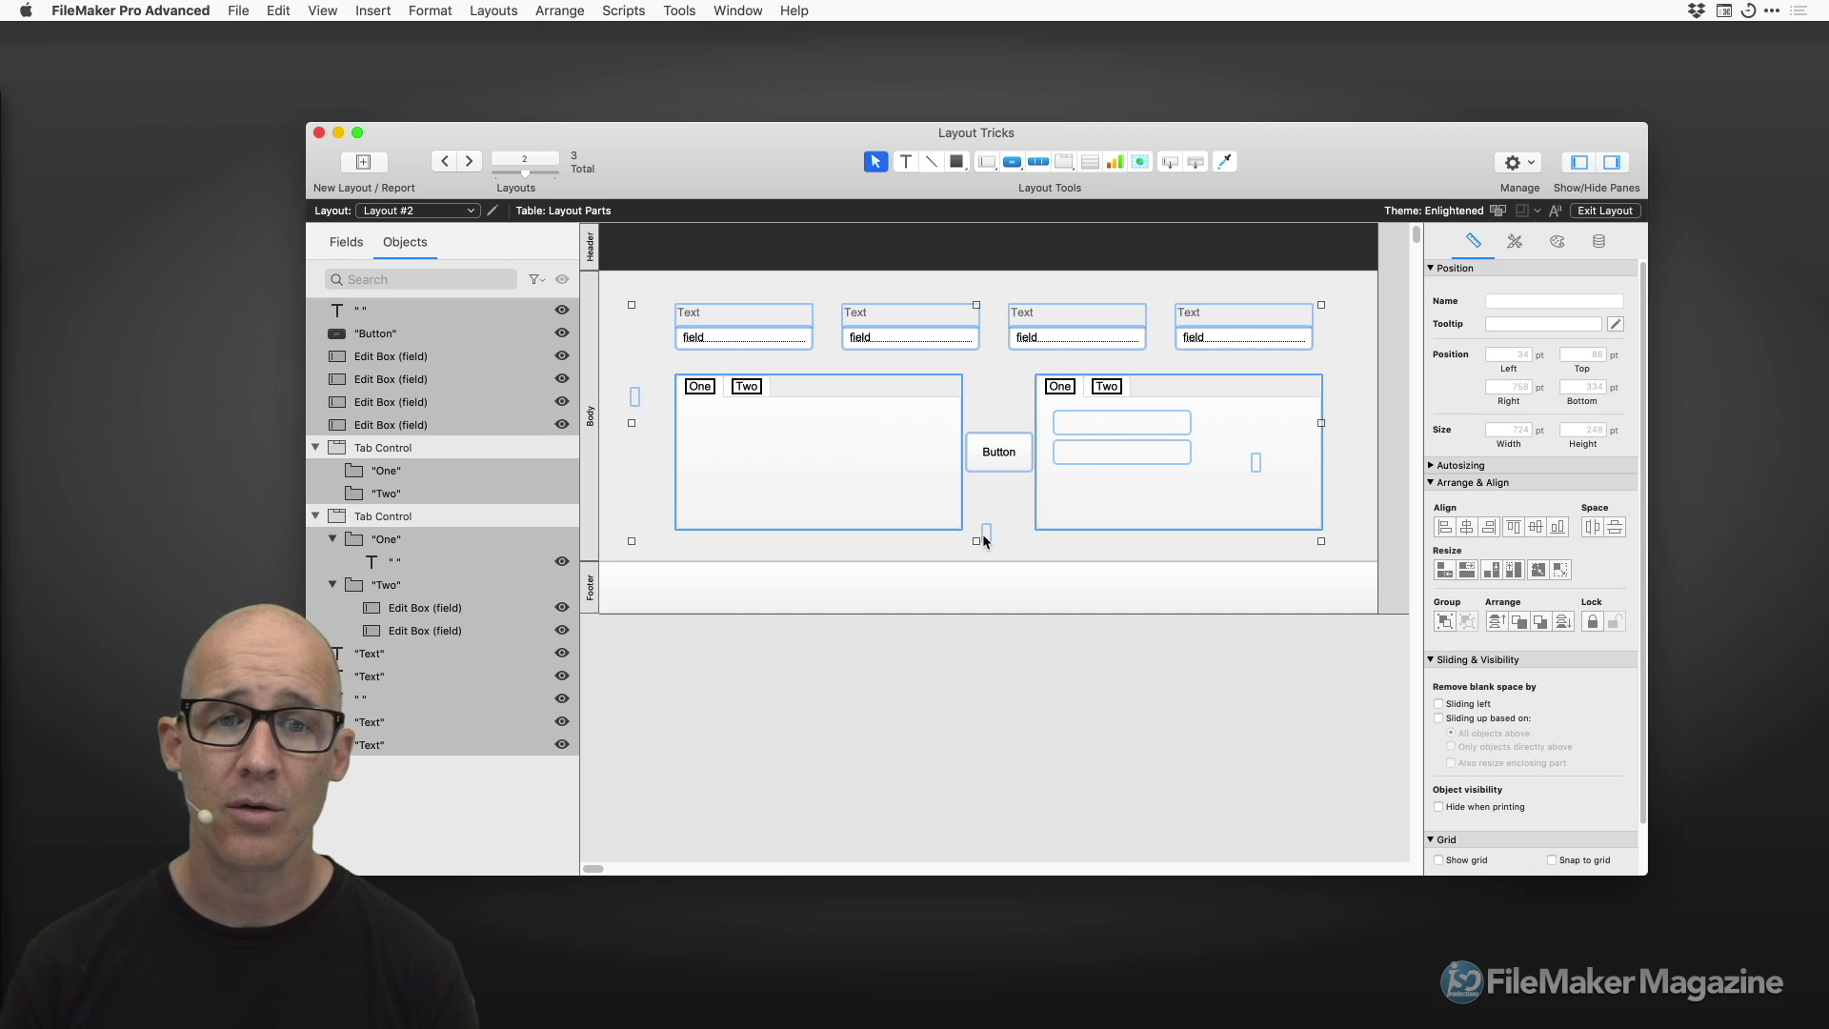
Narrow the object list to text objects that contain a space.
click(416, 280)
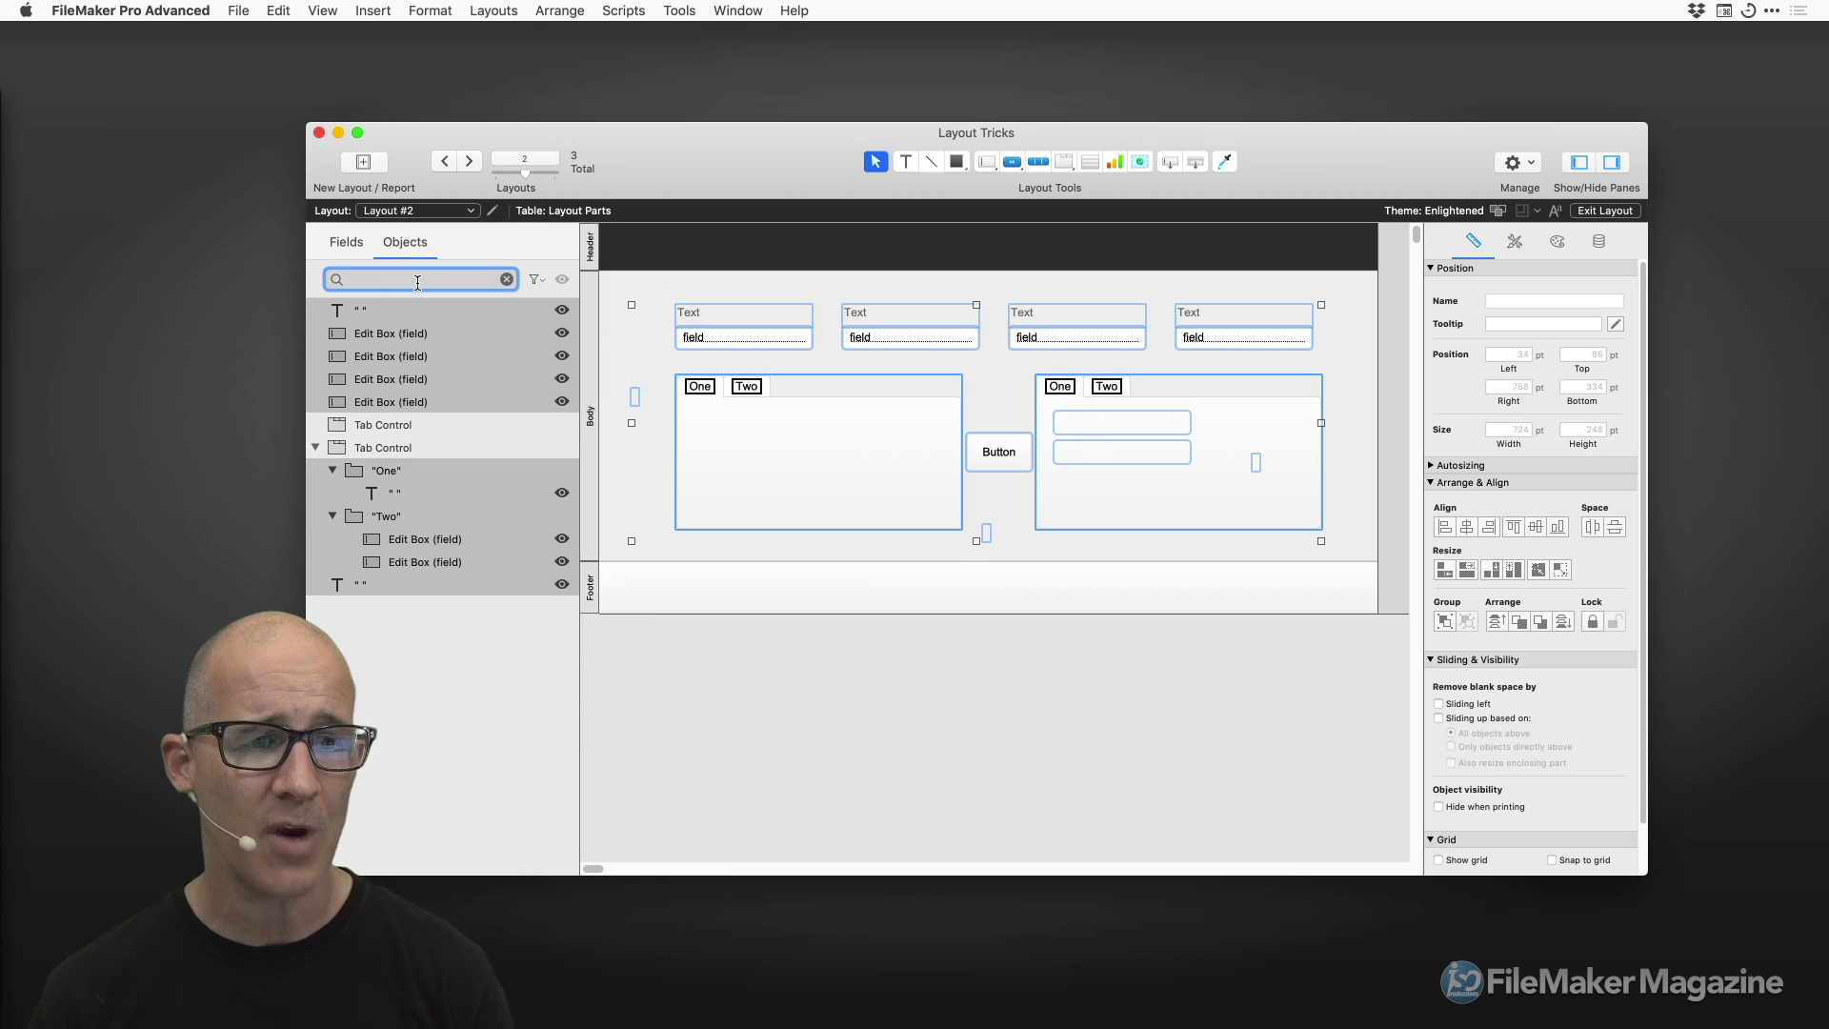
click(536, 281)
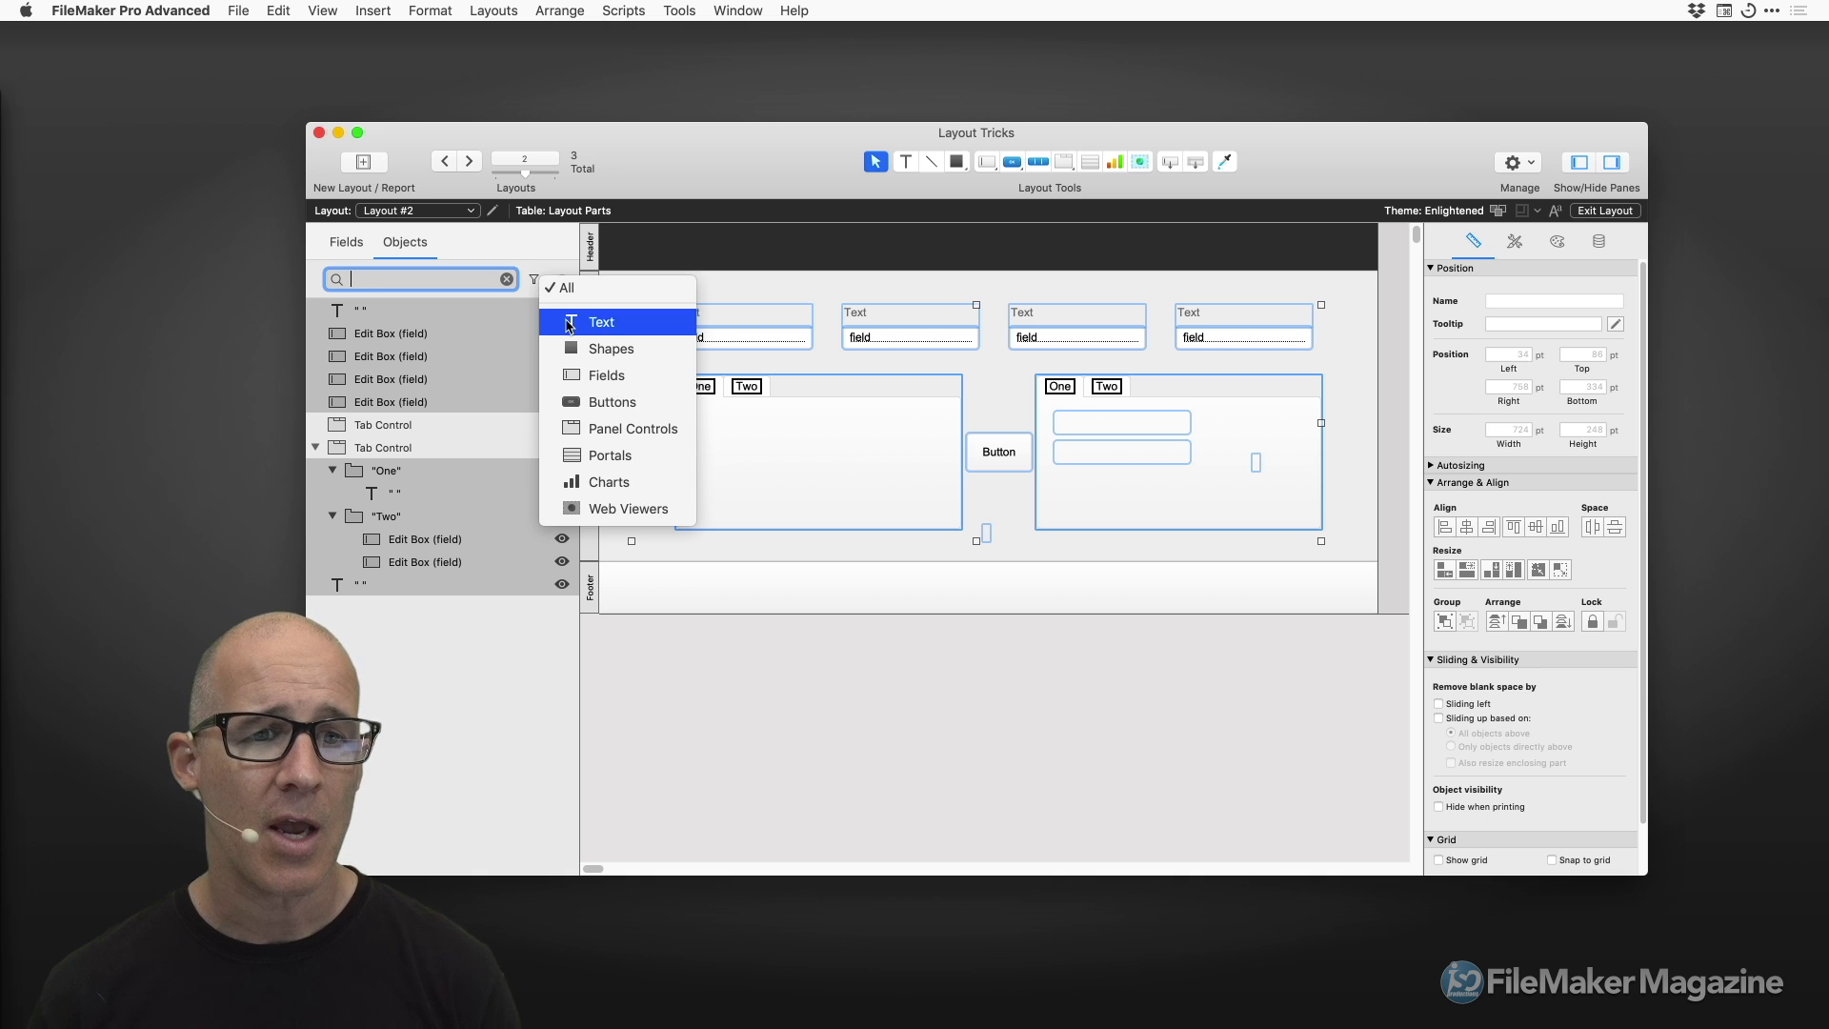
click(564, 321)
Select the three blank text objects in the filtered object list and delete them.
click(440, 478)
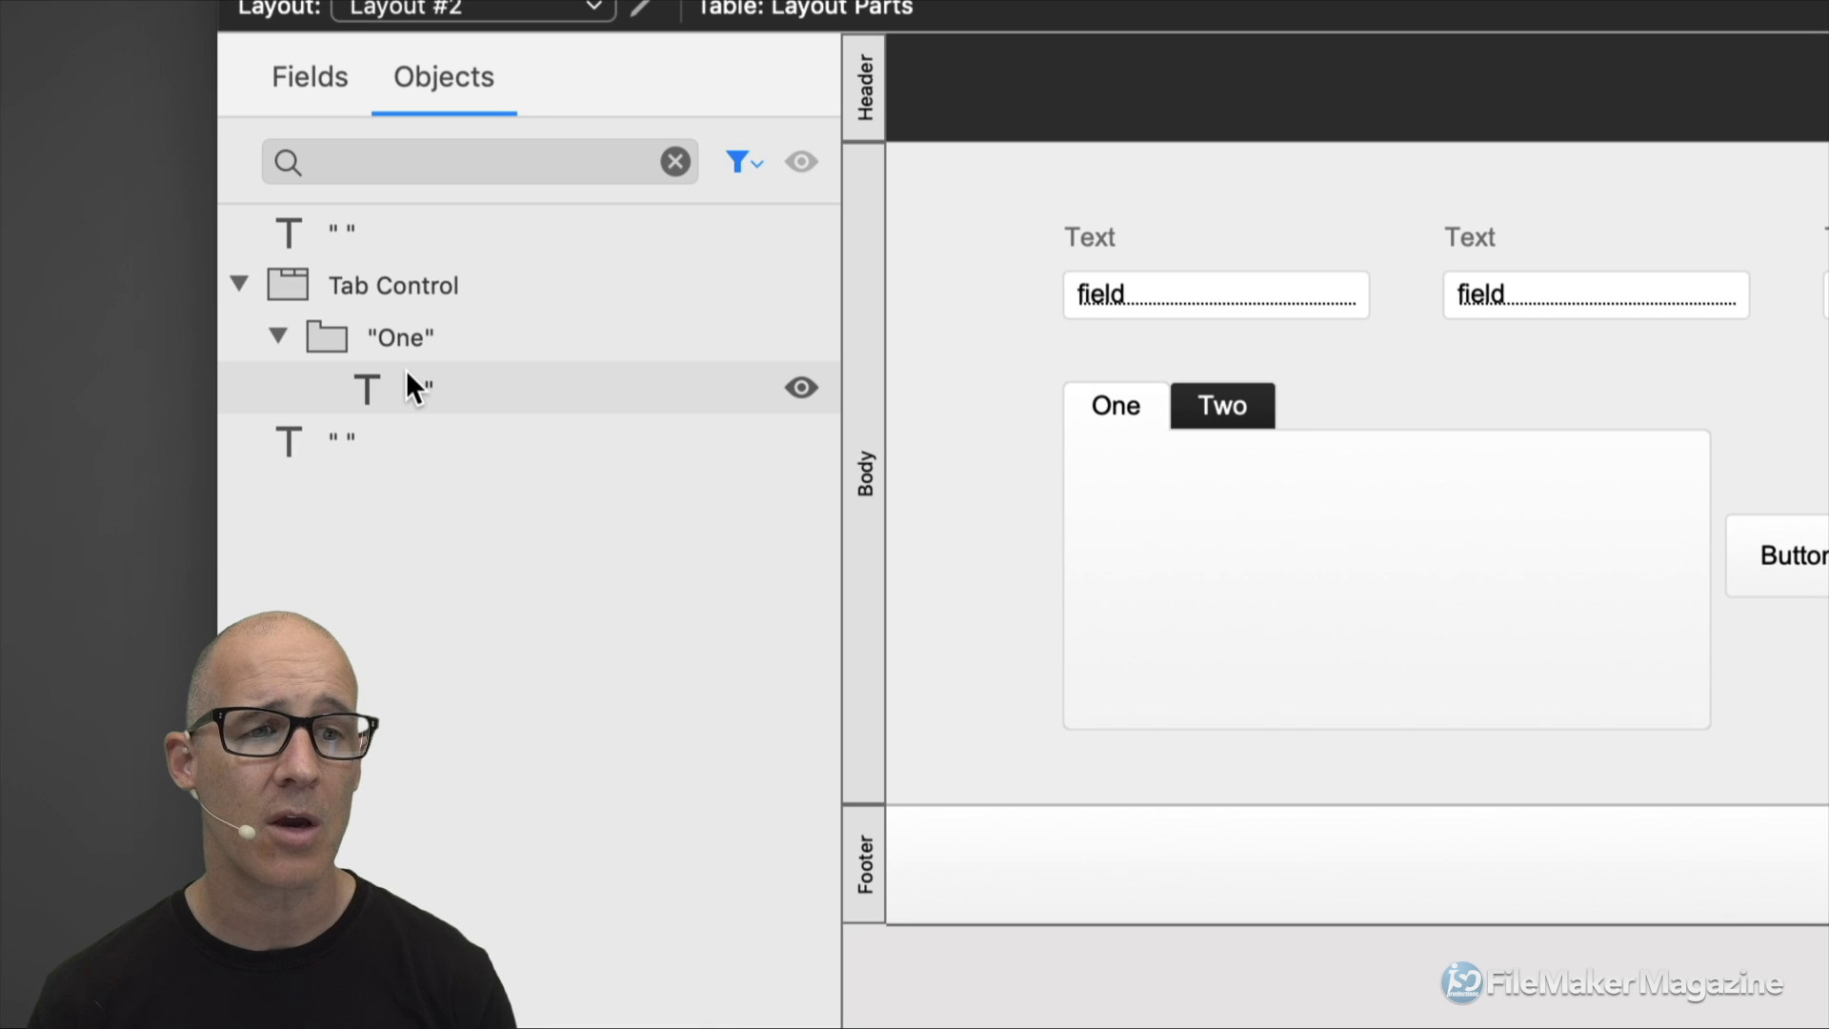
click(408, 381)
shift+click(386, 434)
shift+click(362, 231)
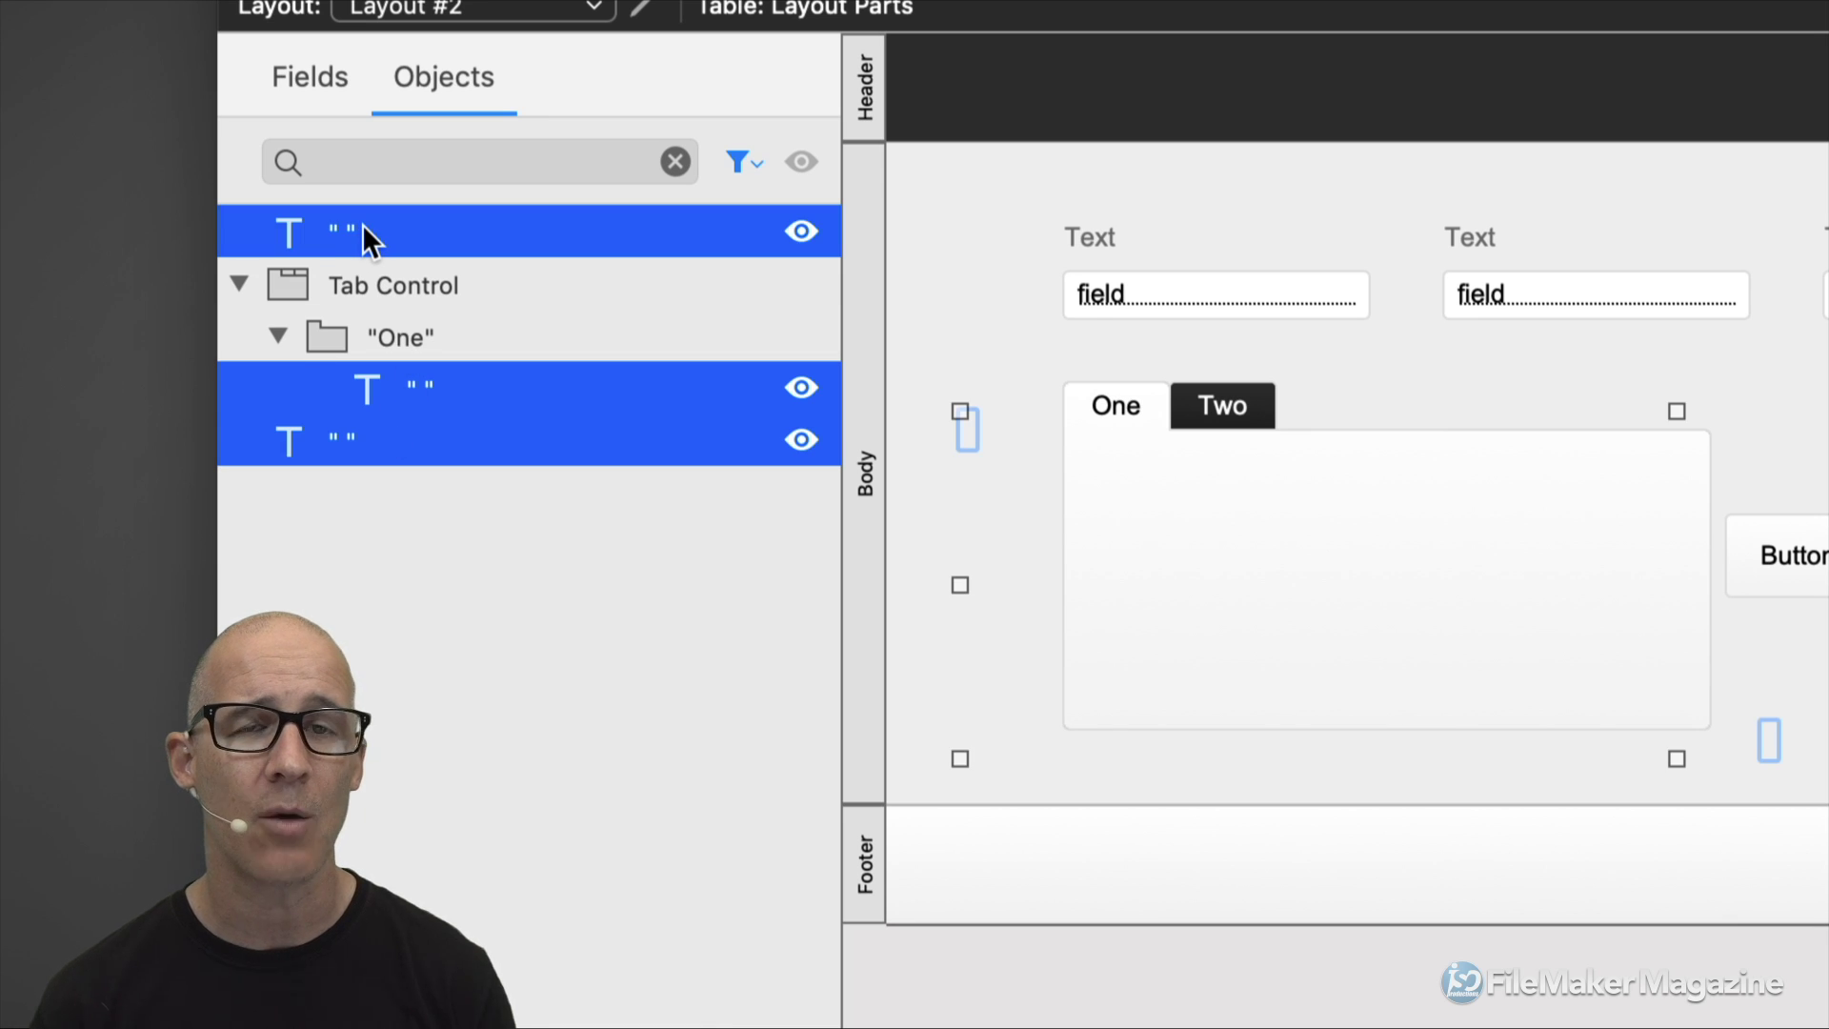
key(Delete)
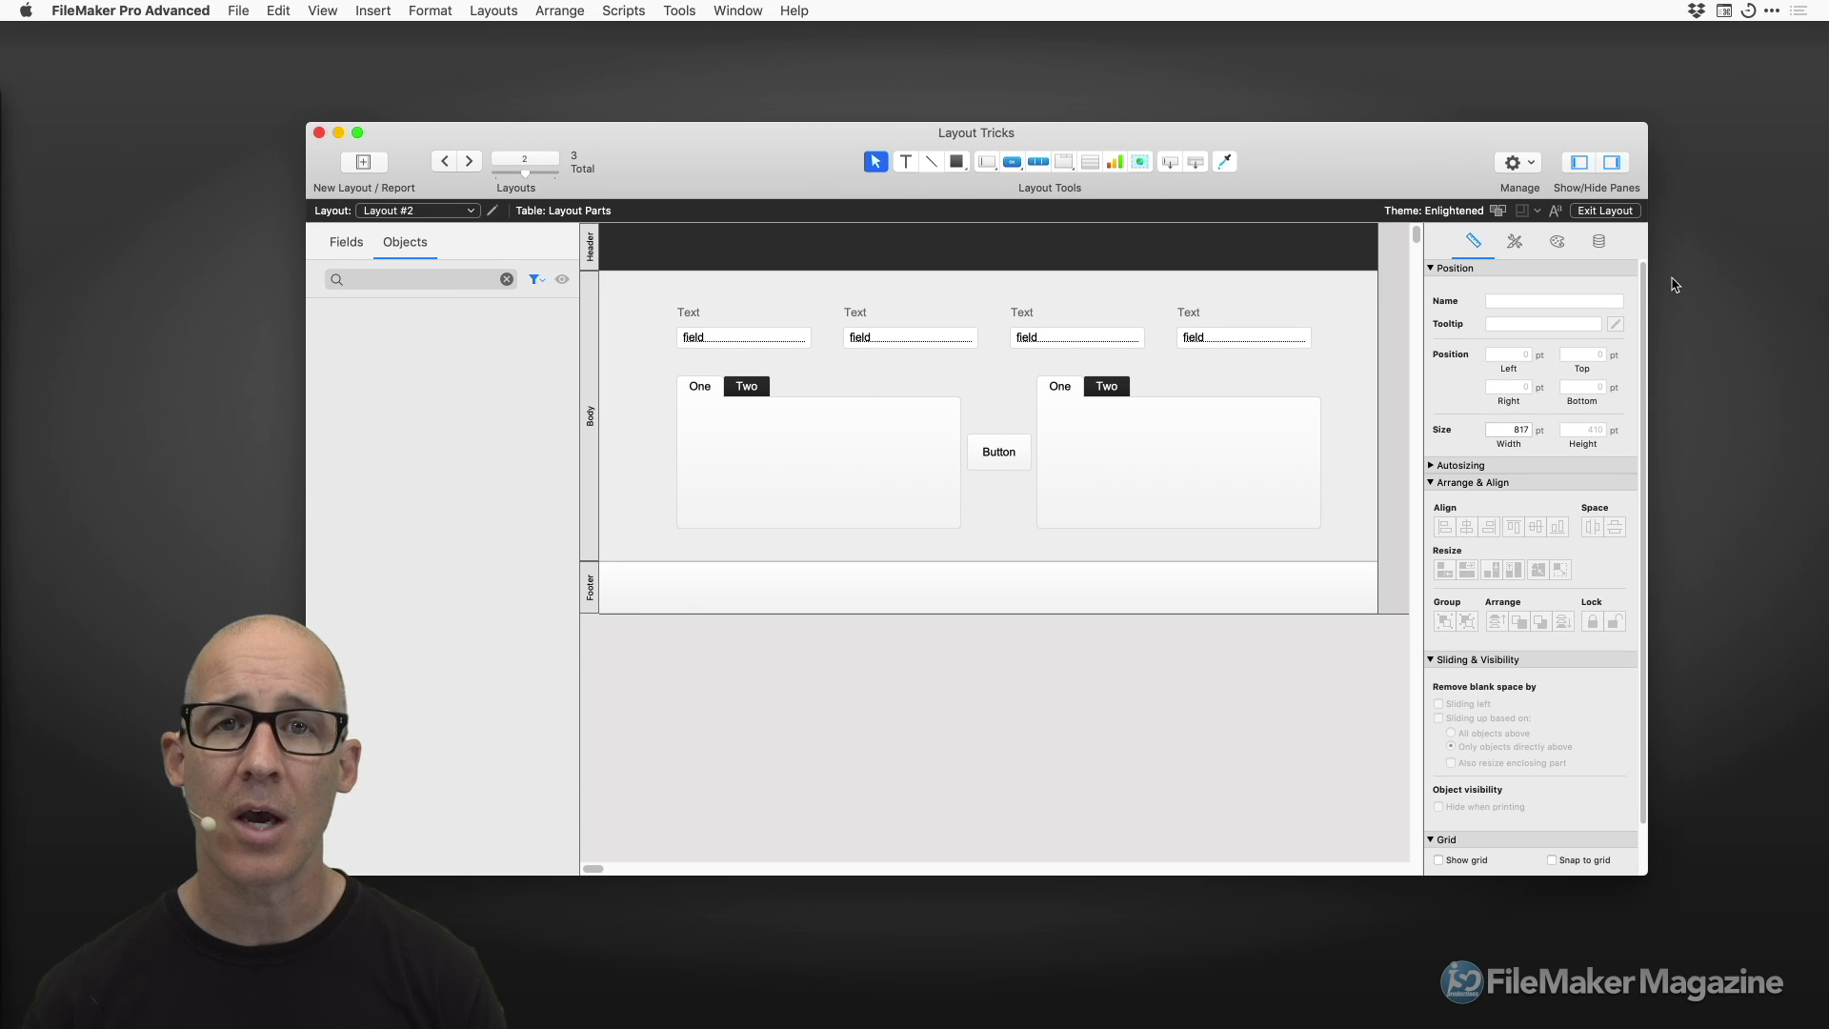
Show the appearance settings and check the combined style of all layout objects for overrides.
click(1556, 243)
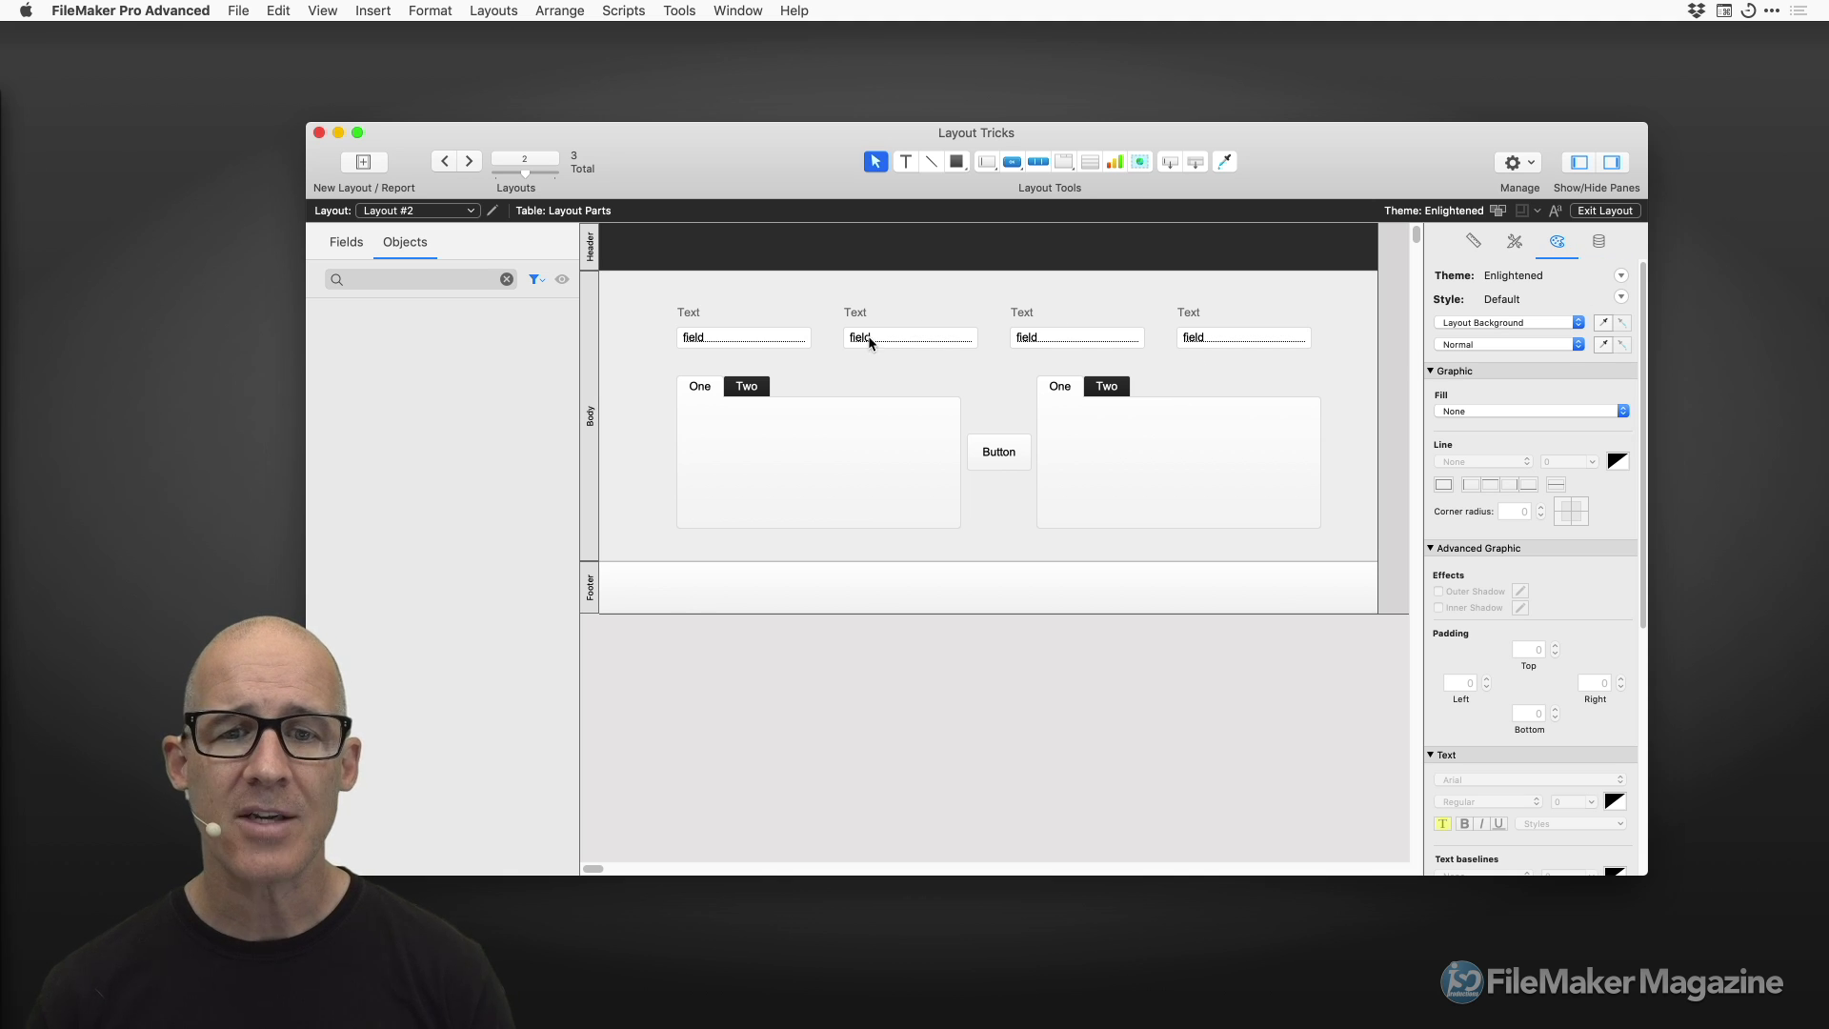
key(super+a)
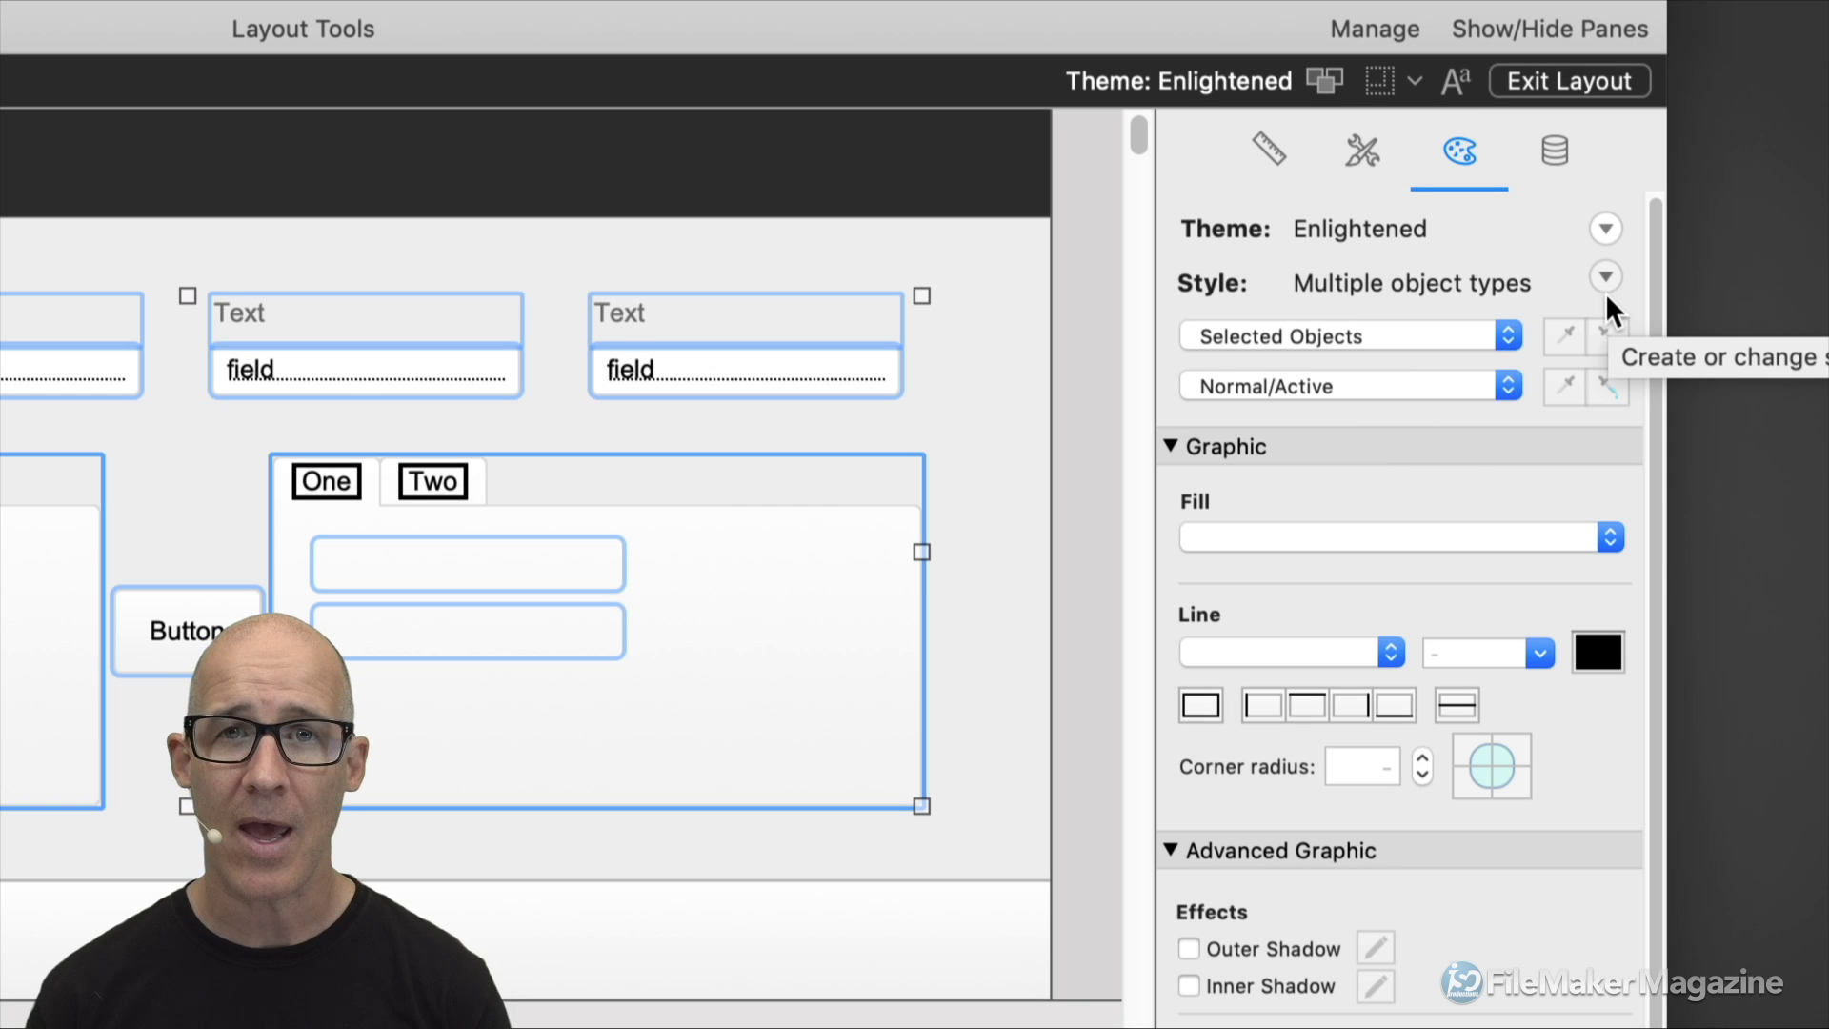
click(1004, 484)
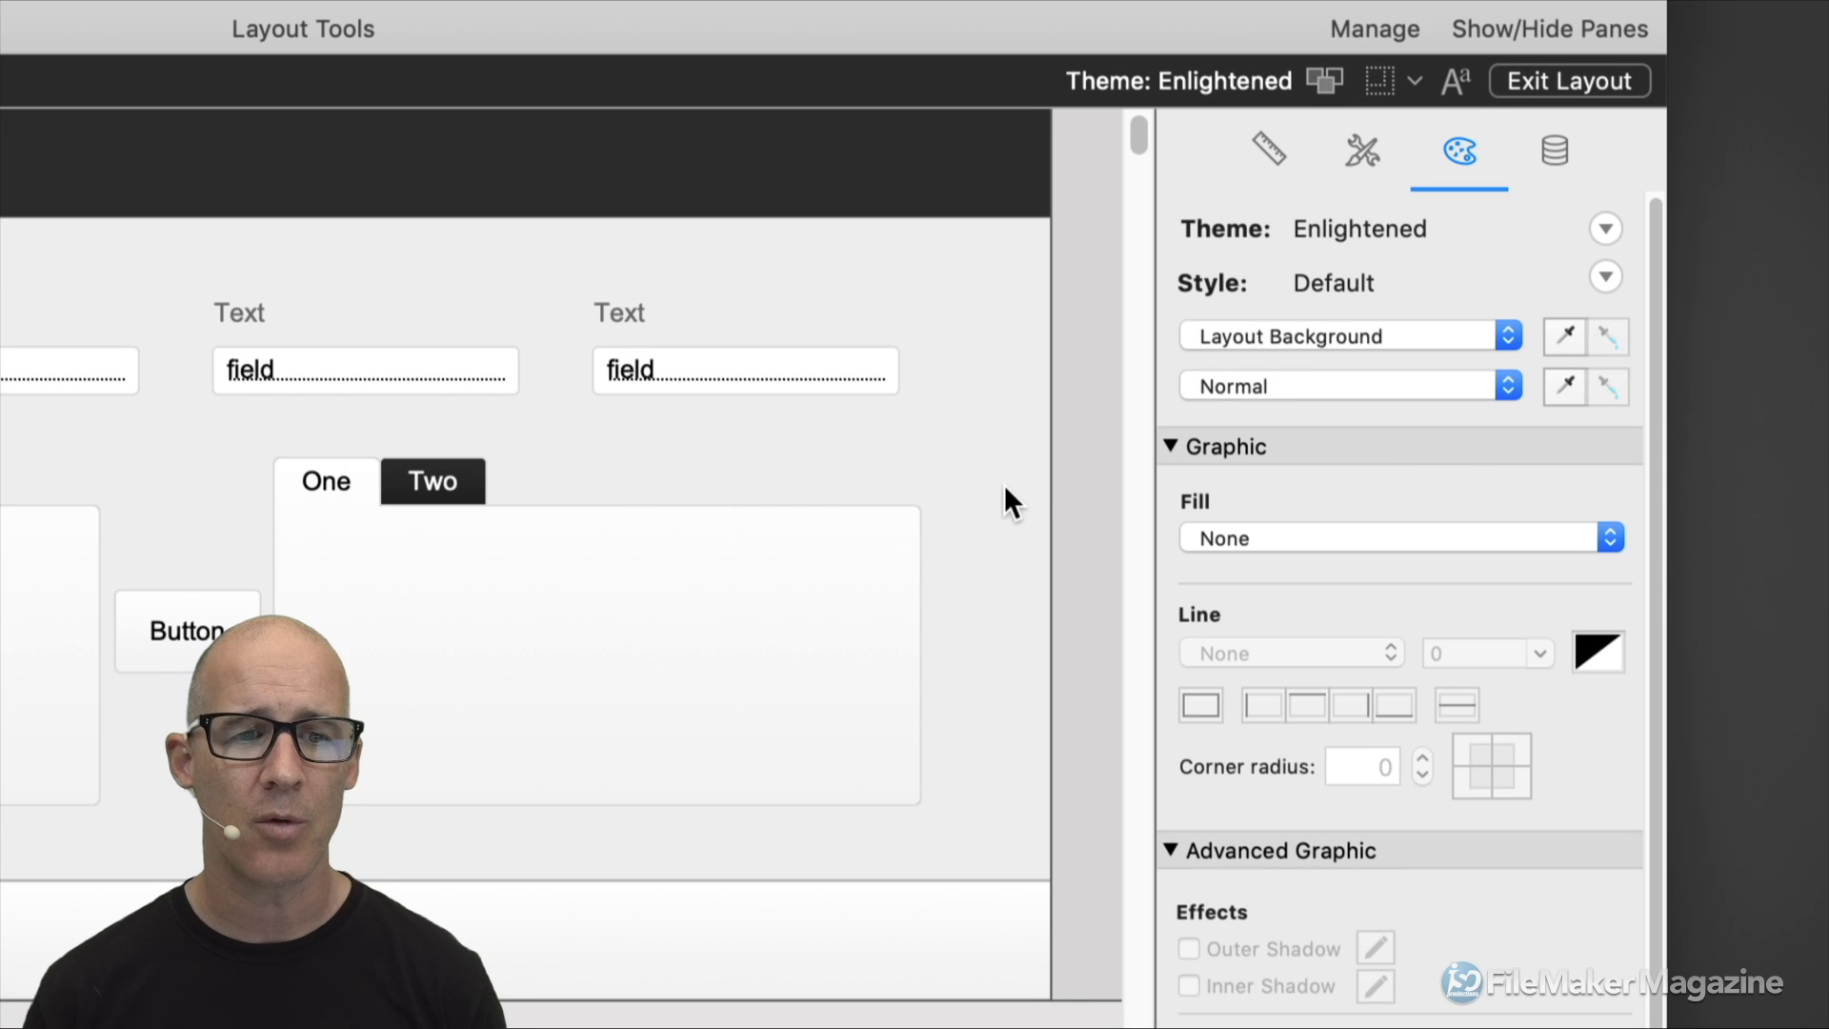
Turn off the bottom border of the last field in the top row.
click(814, 378)
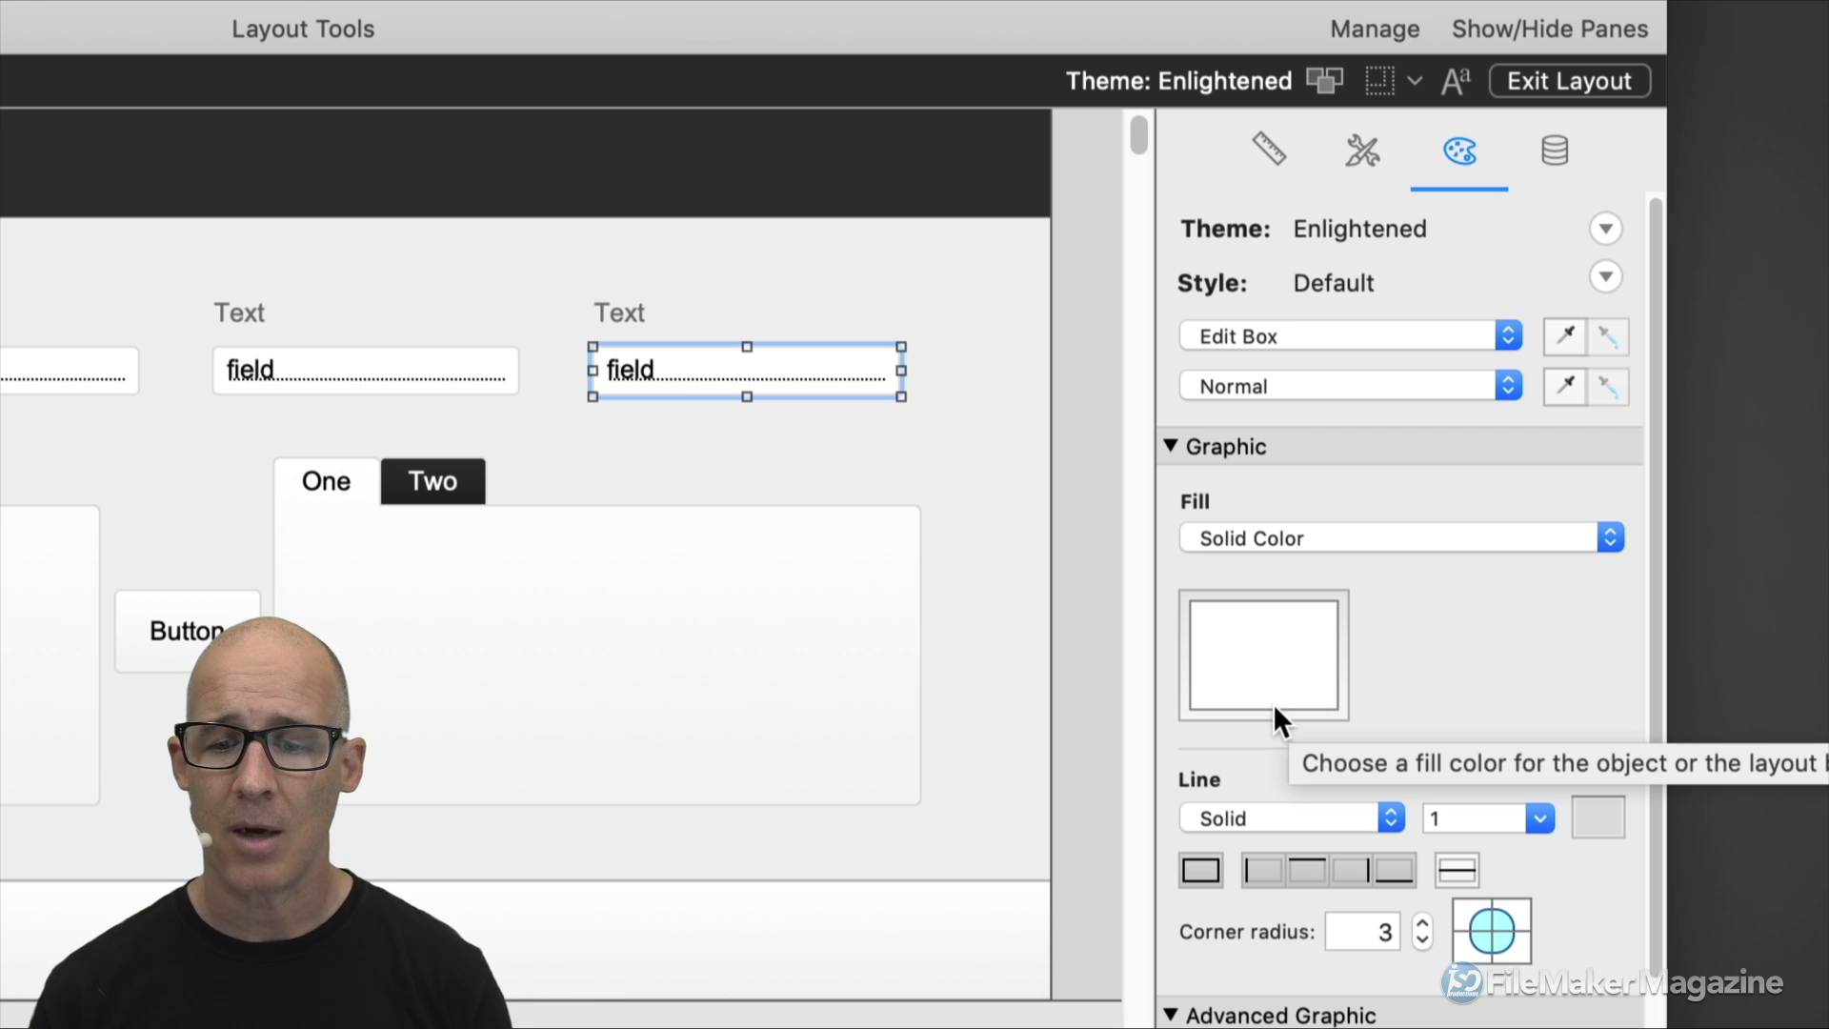
click(1393, 869)
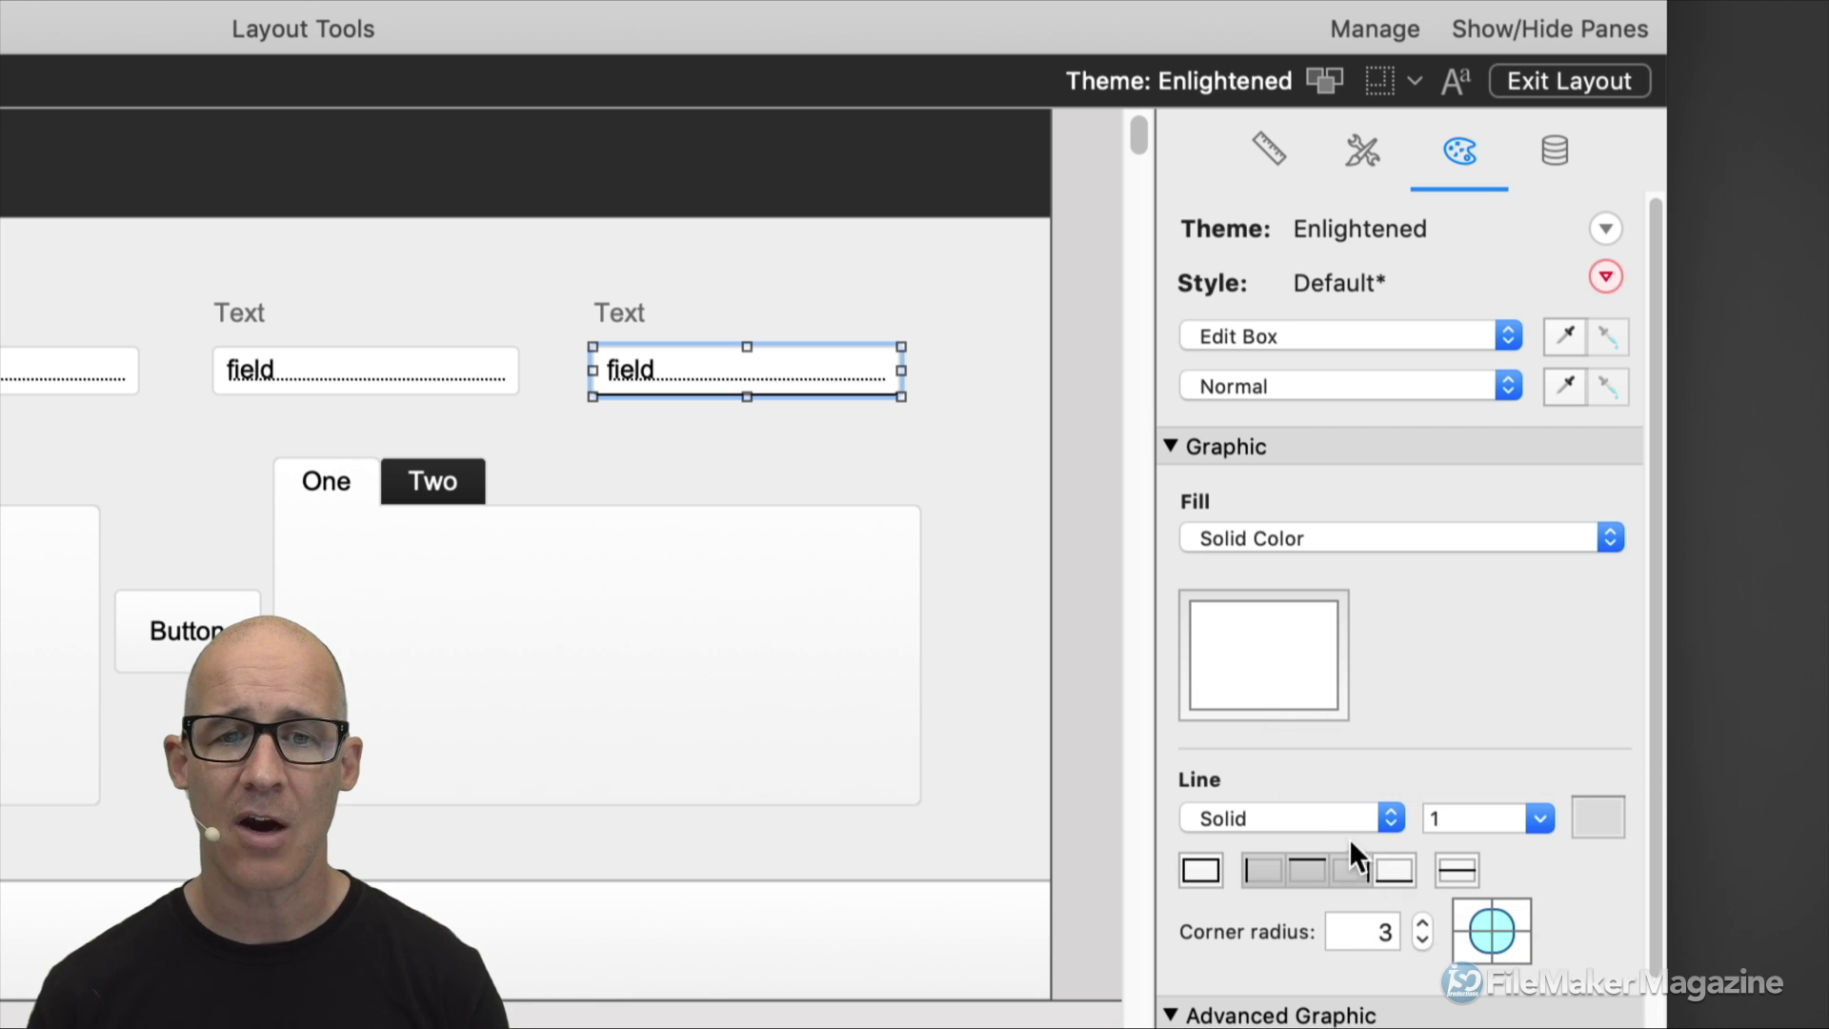
click(974, 519)
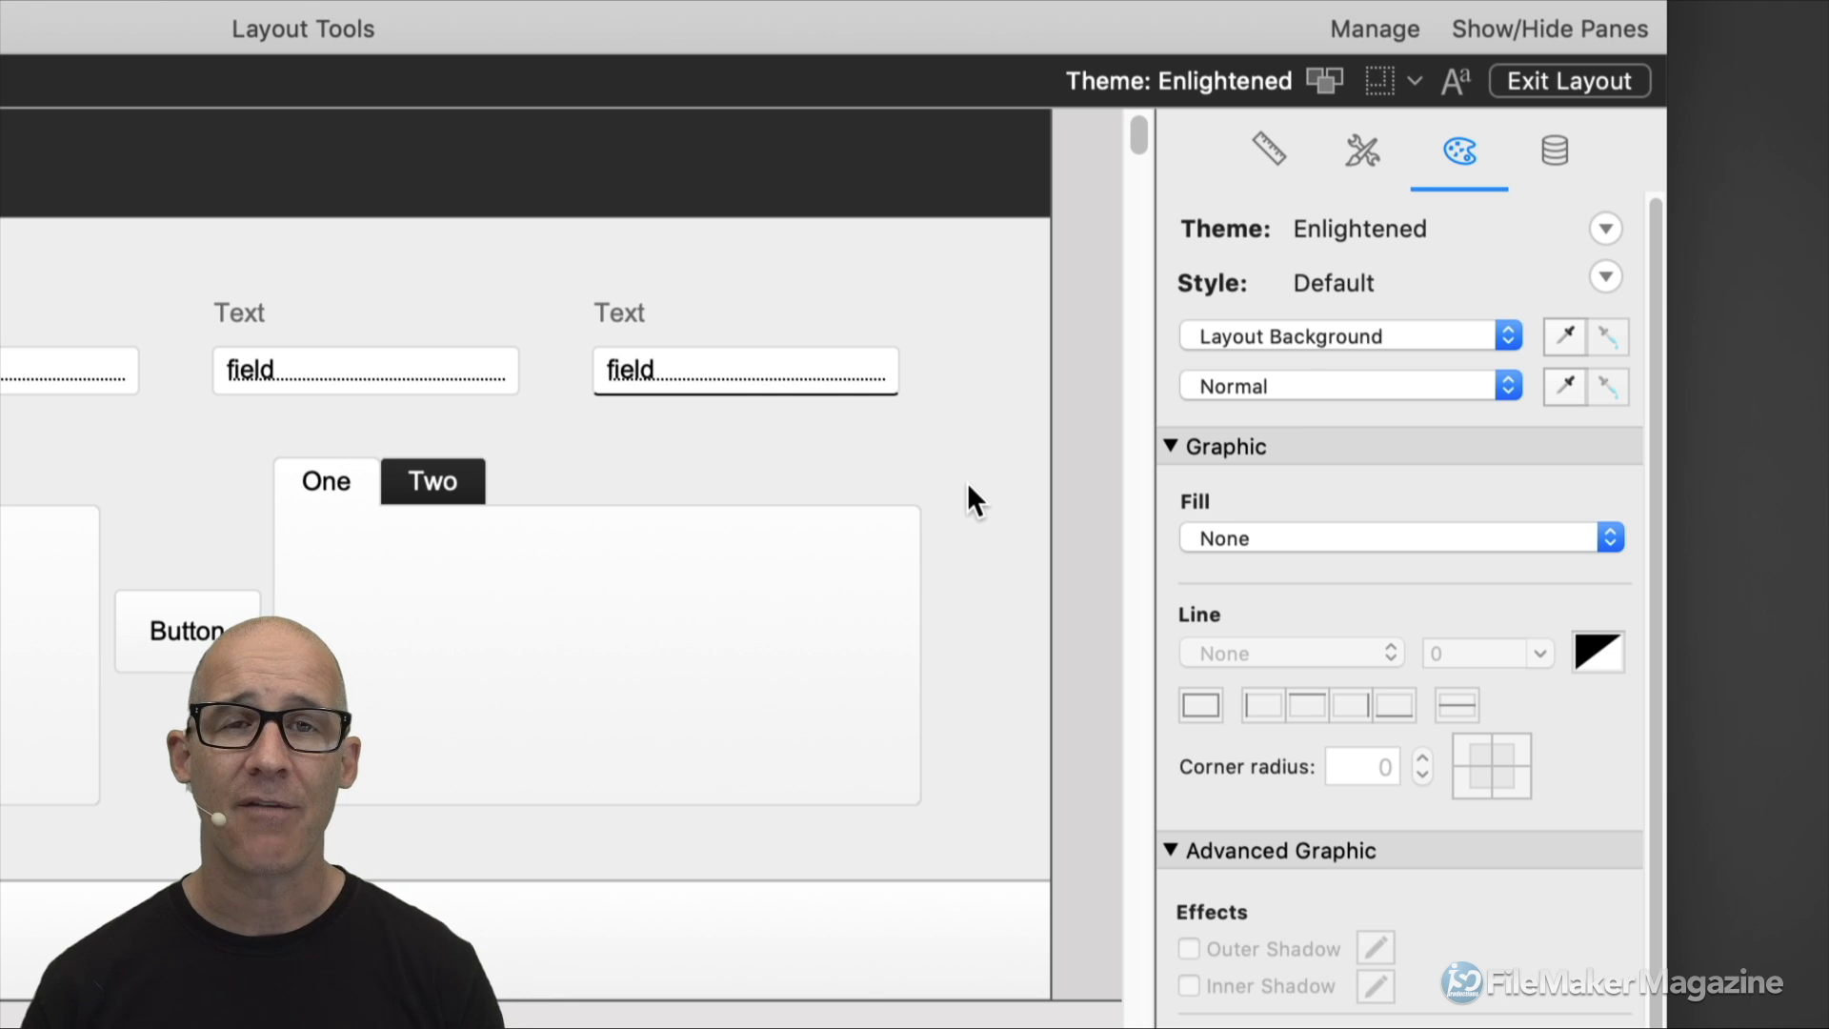
Check all objects together for a style override, and step through them one at a time to locate the modified one.
key(super+a)
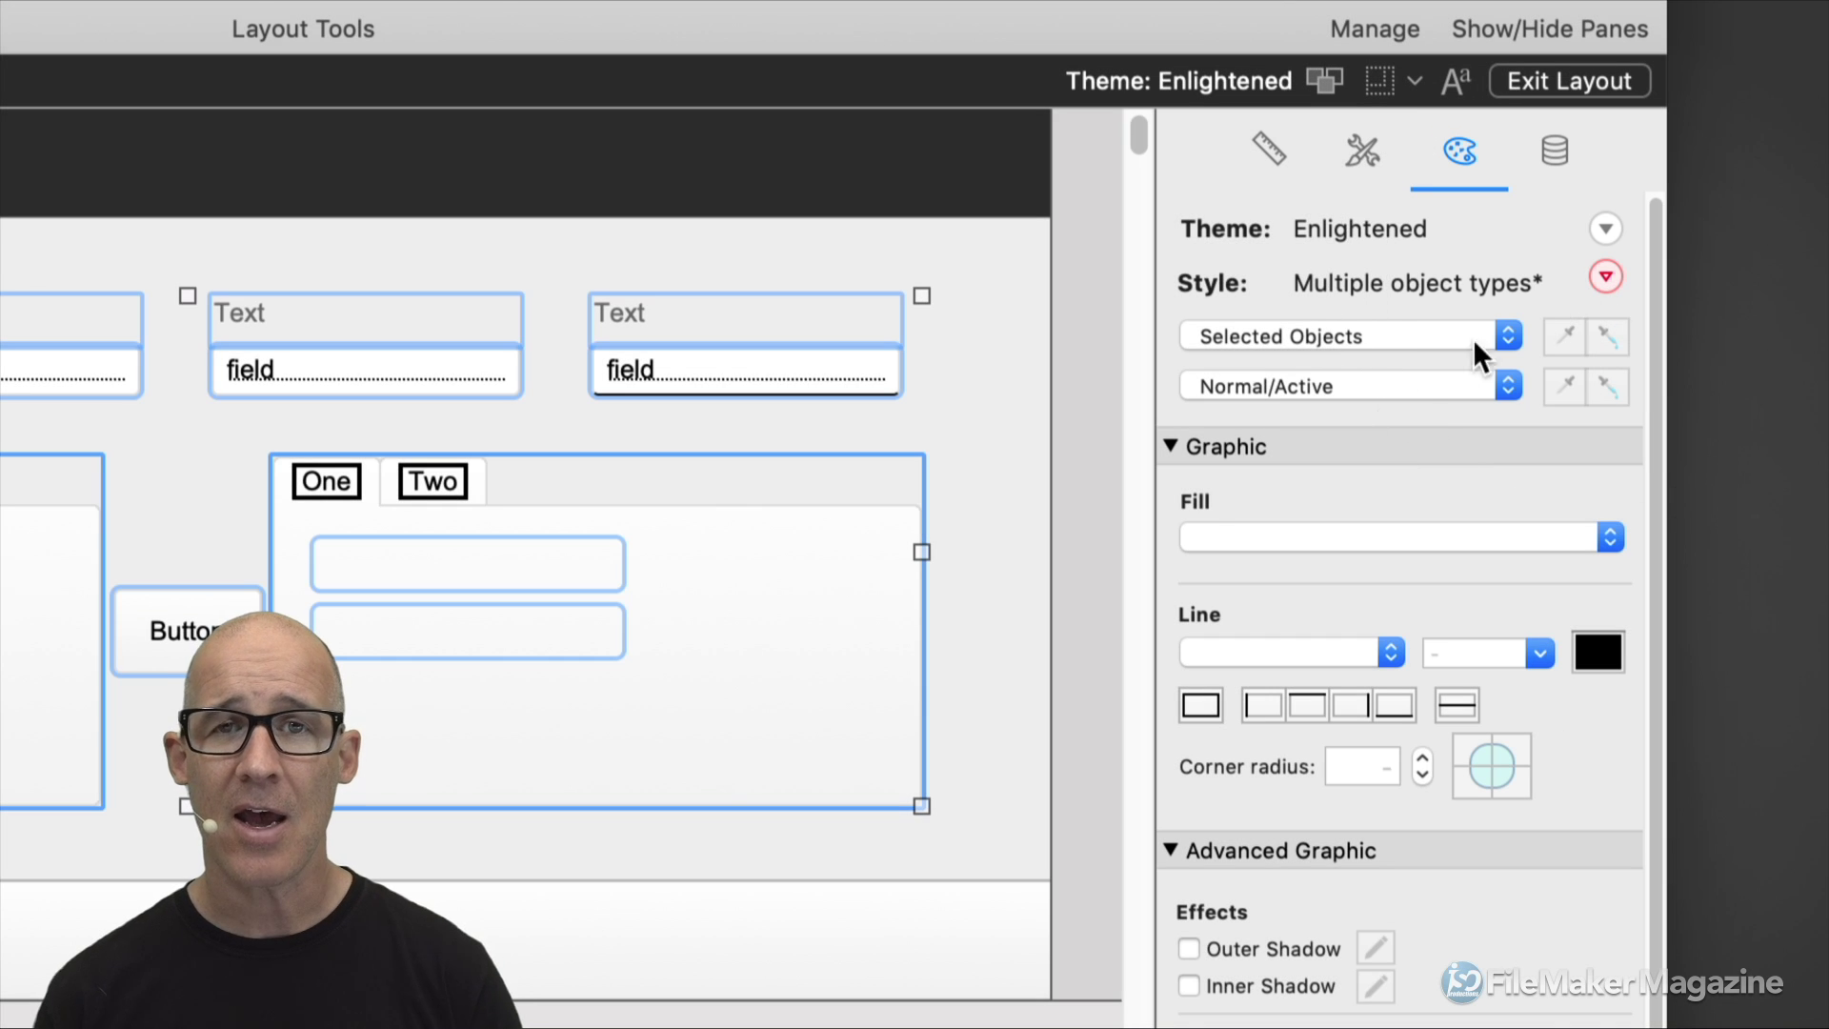
click(1072, 497)
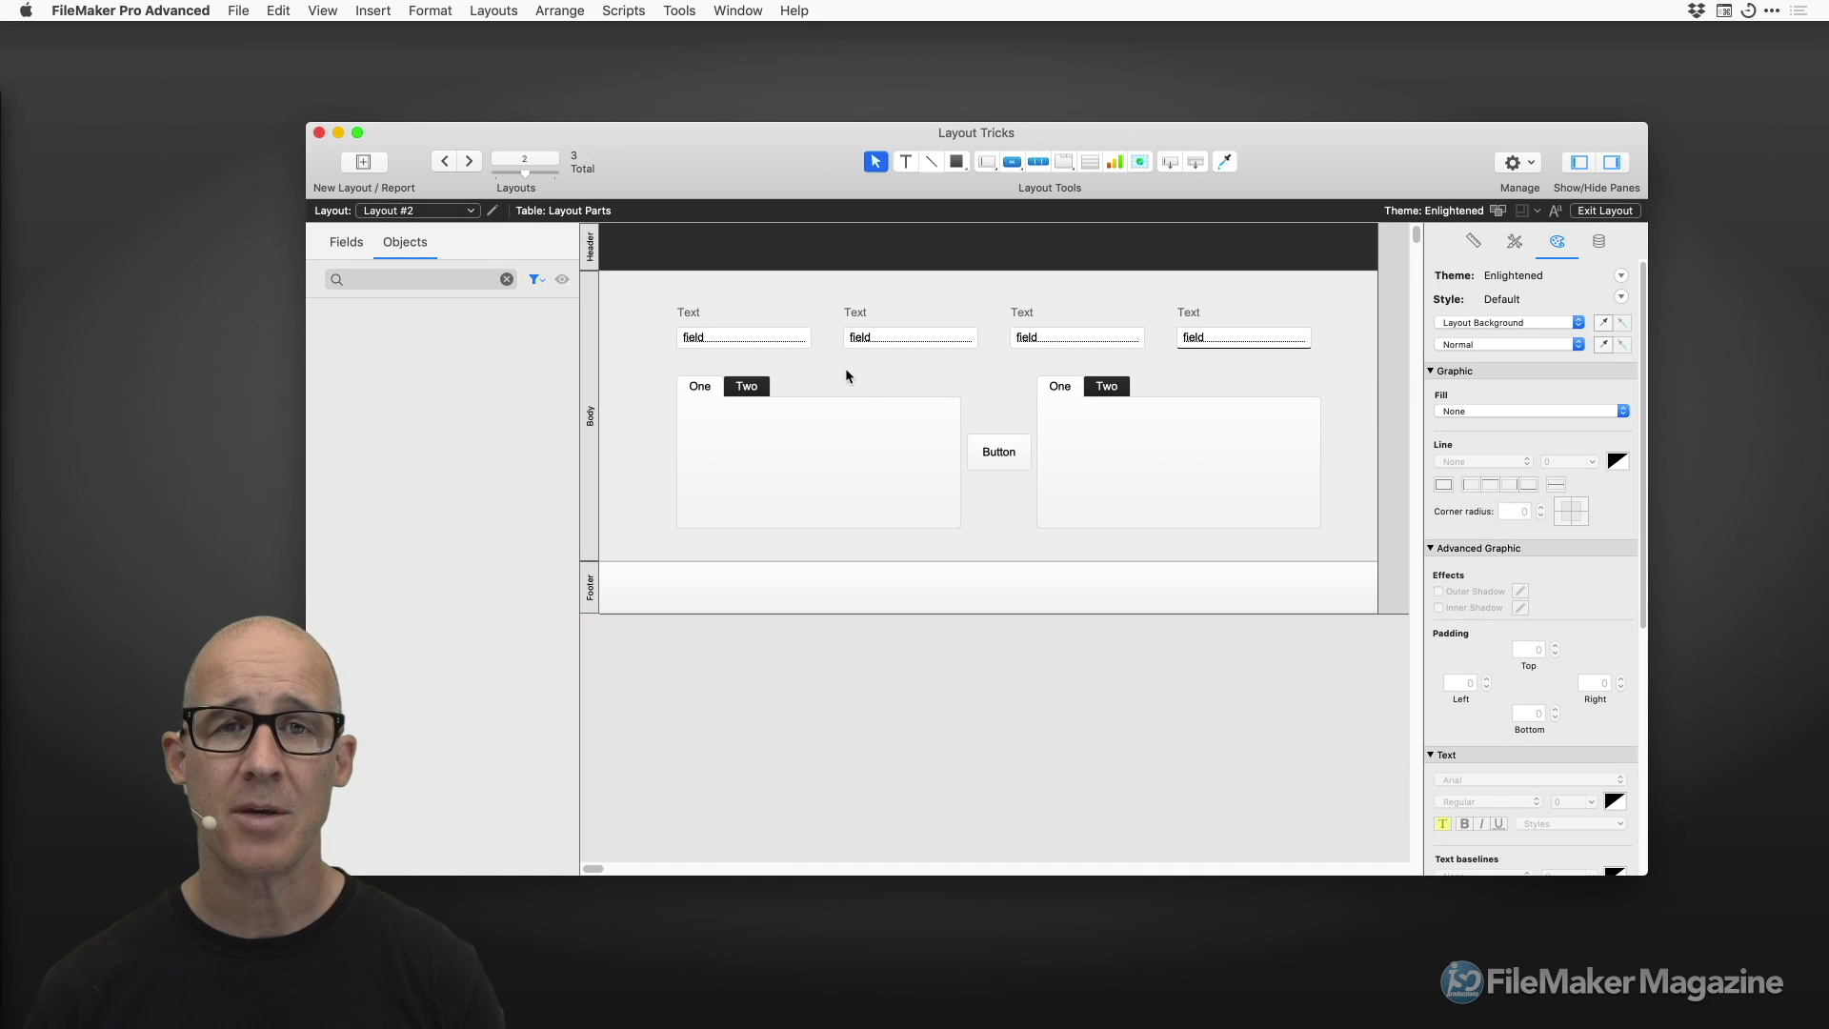
click(718, 320)
key(Tab)
key(Tab)
key(Tab)
key(Tab)
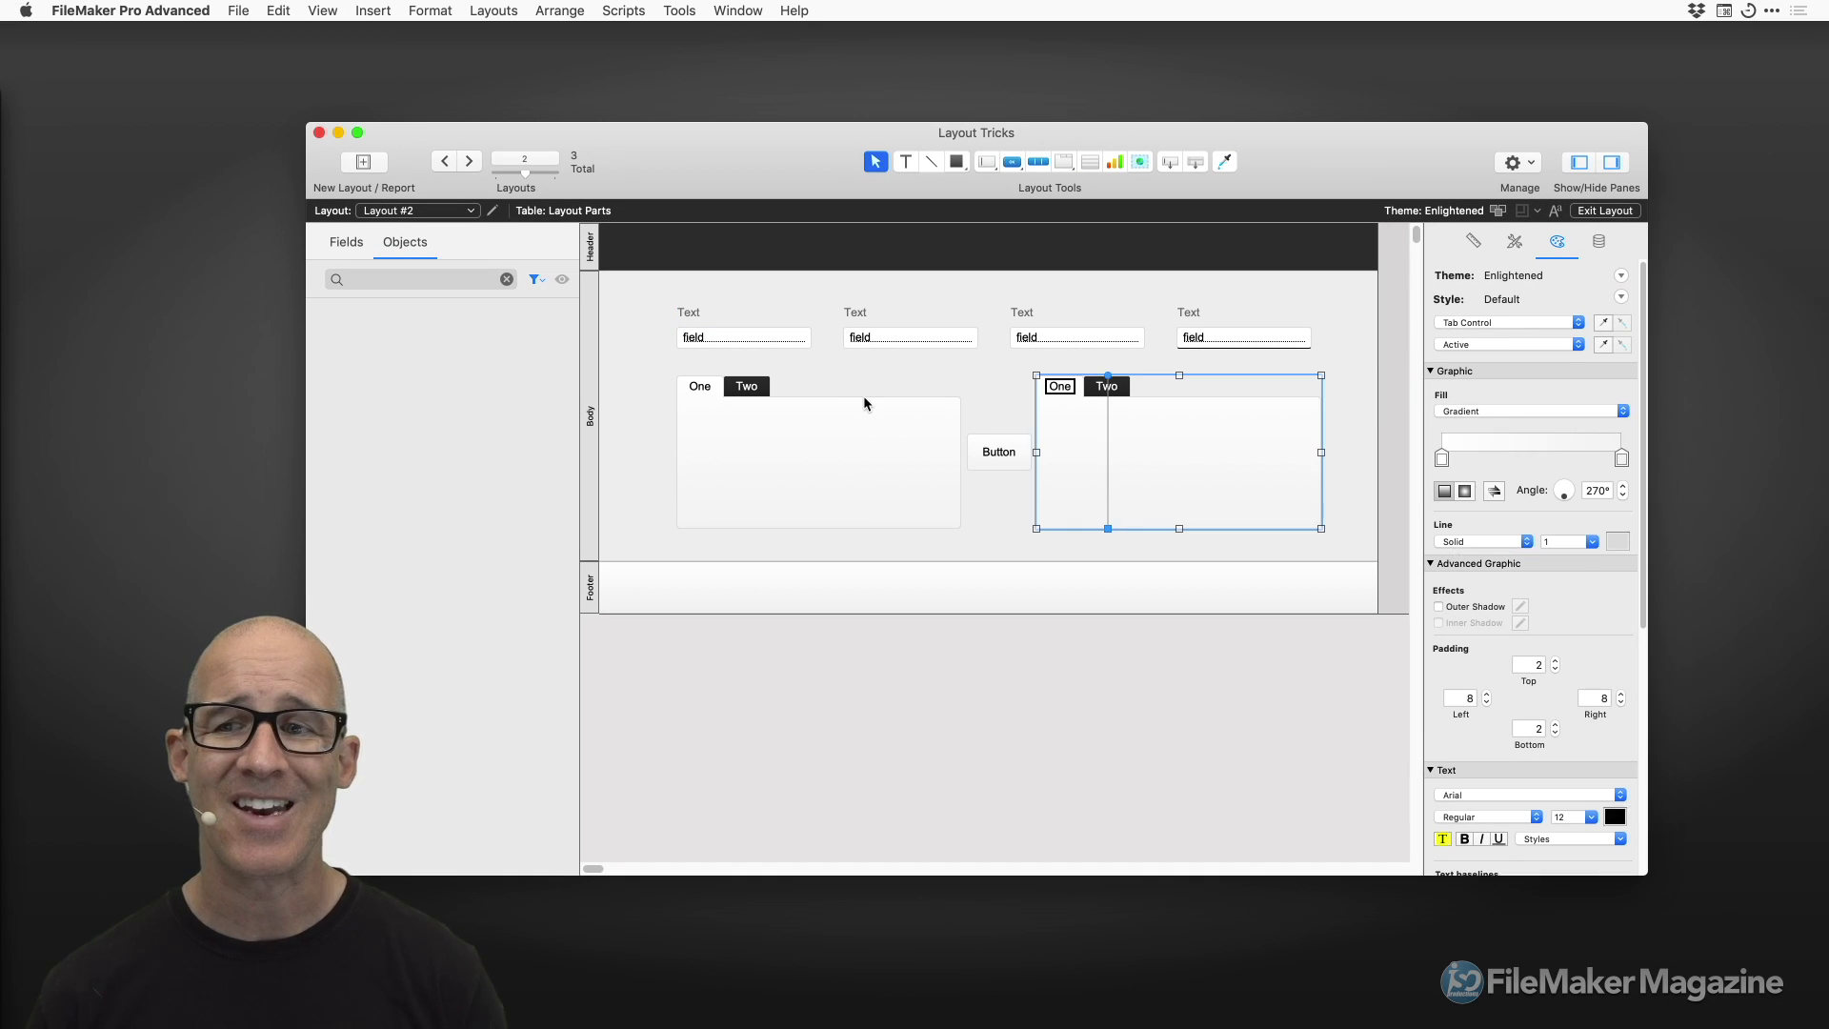
key(Tab)
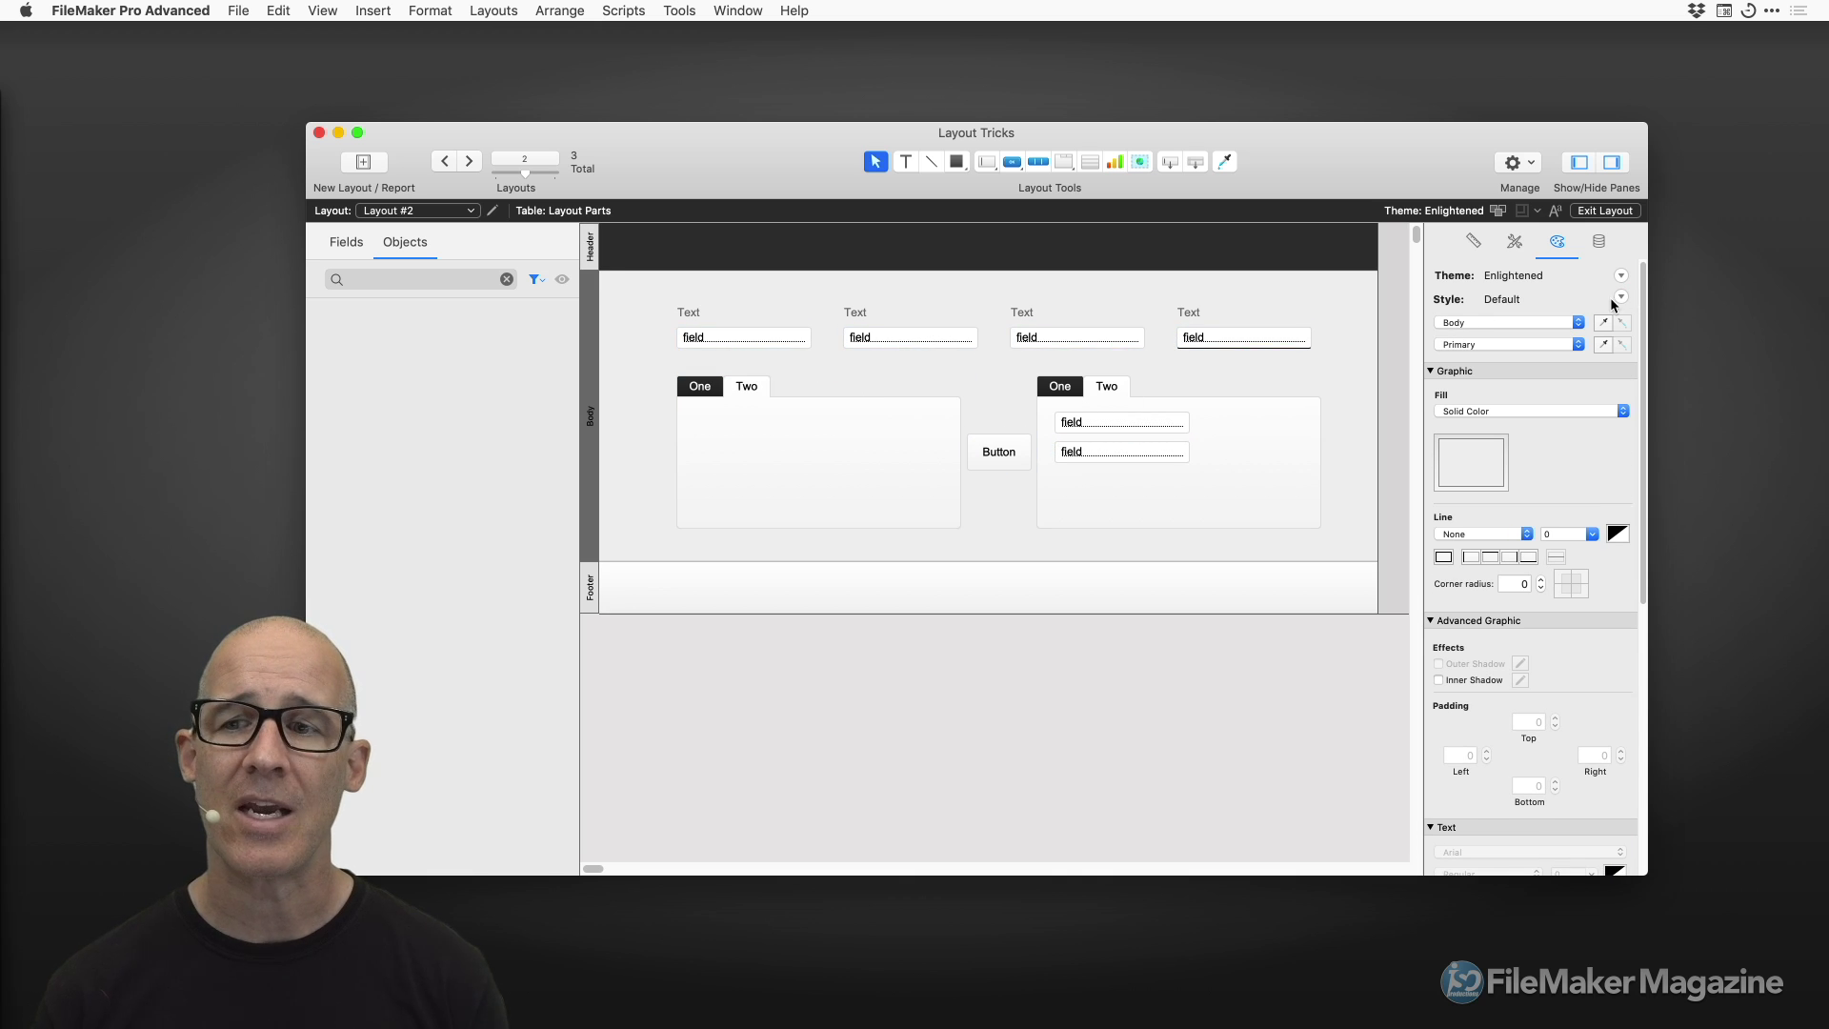
key(Tab)
key(Tab)
key(Tab)
key(Tab)
key(Tab)
key(Tab)
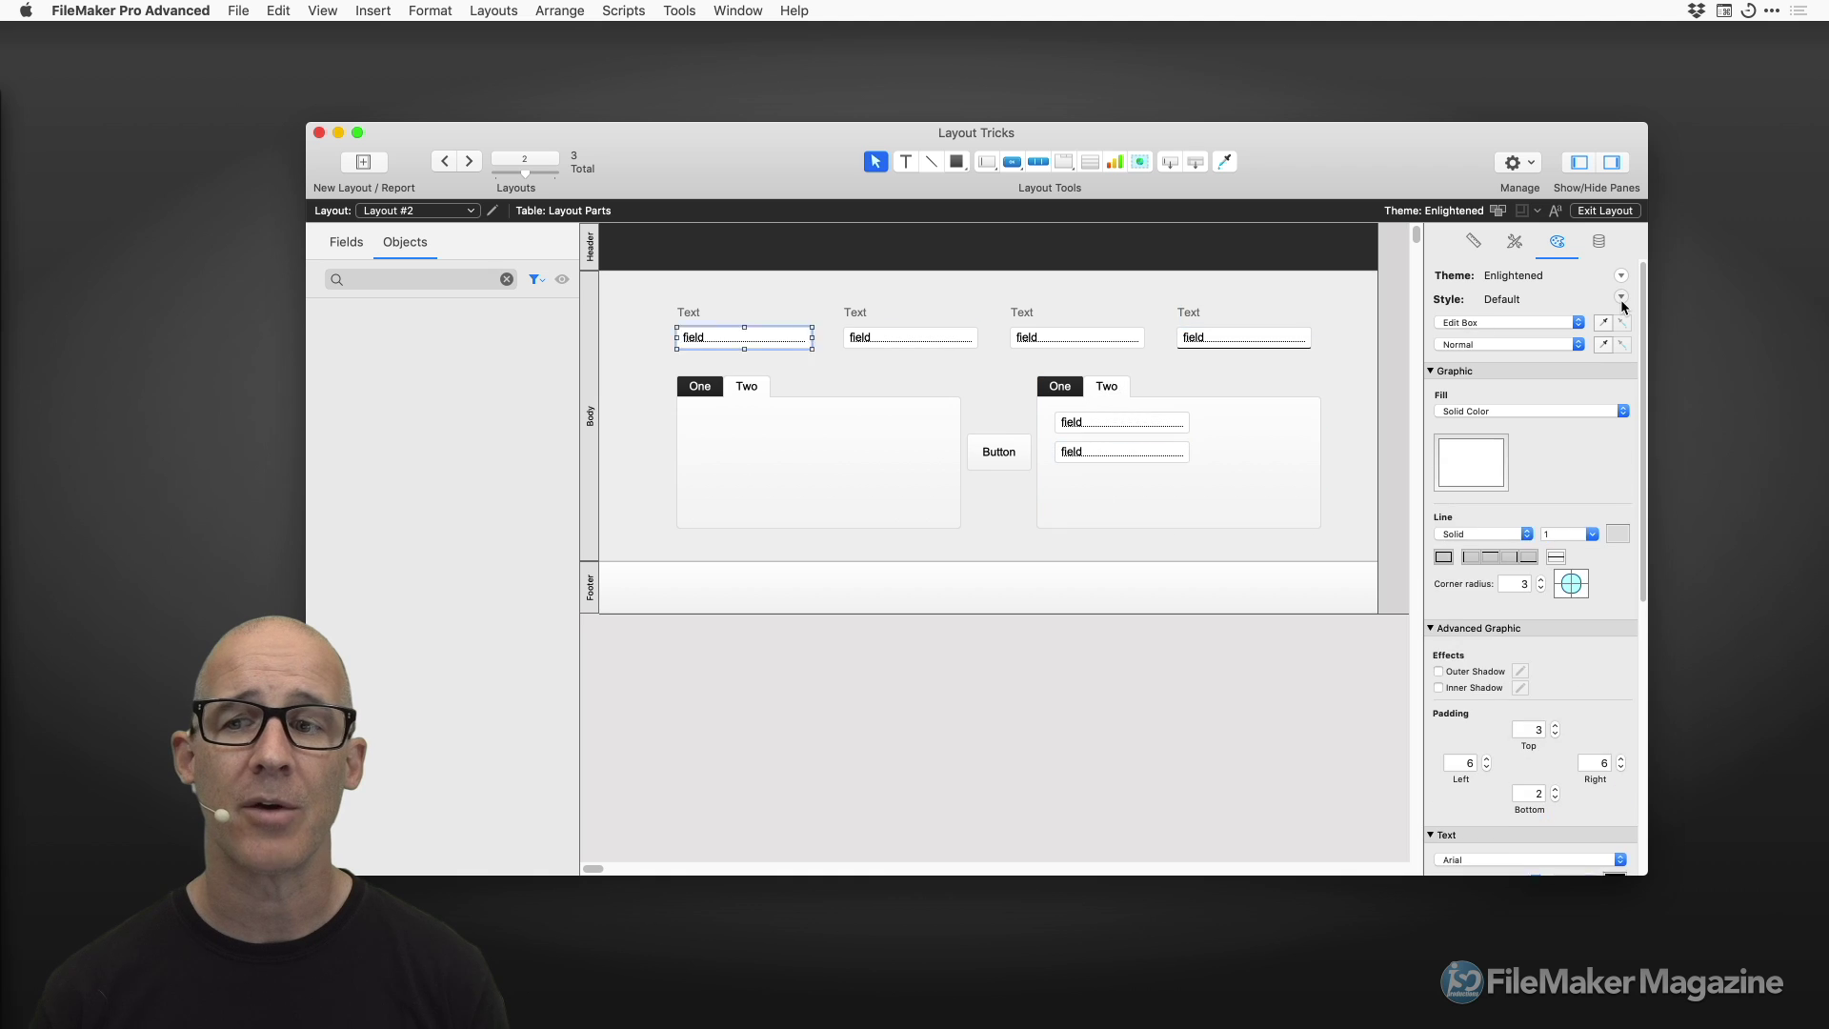
key(Tab)
key(Tab)
key(Tab)
key(Tab)
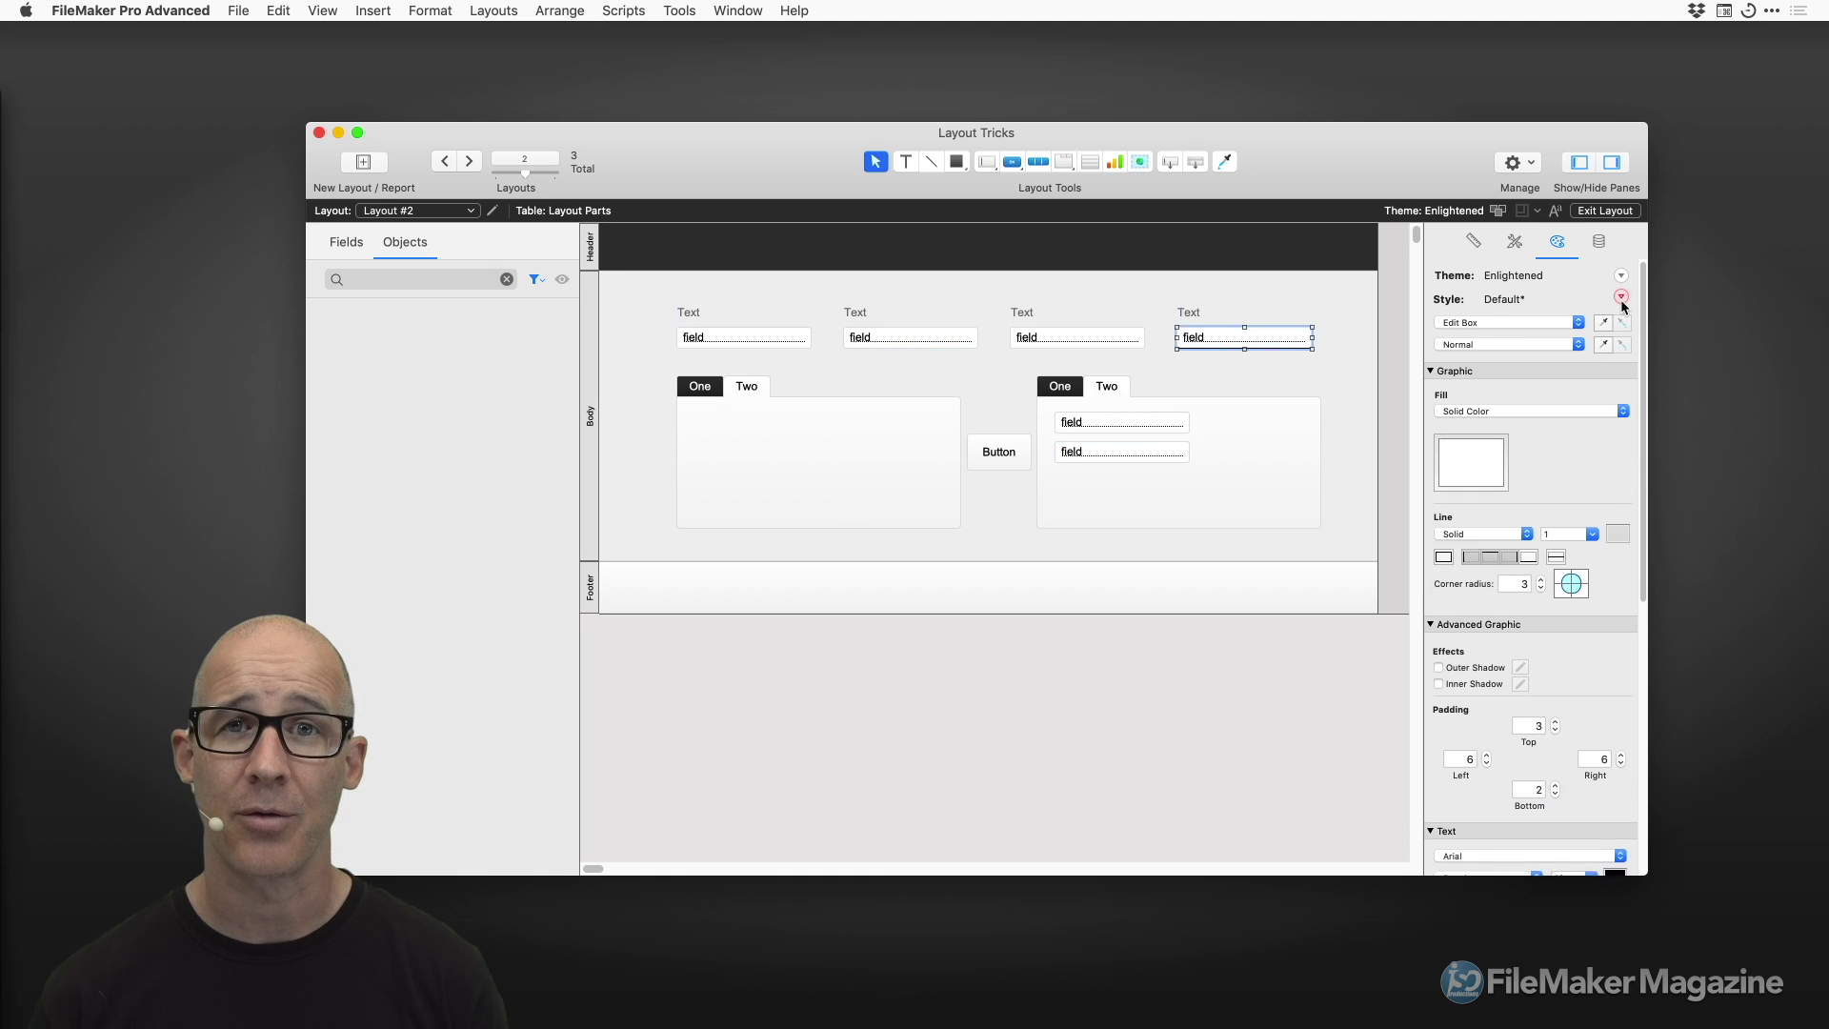
key(Tab)
key(Tab)
key(Tab)
key(Tab)
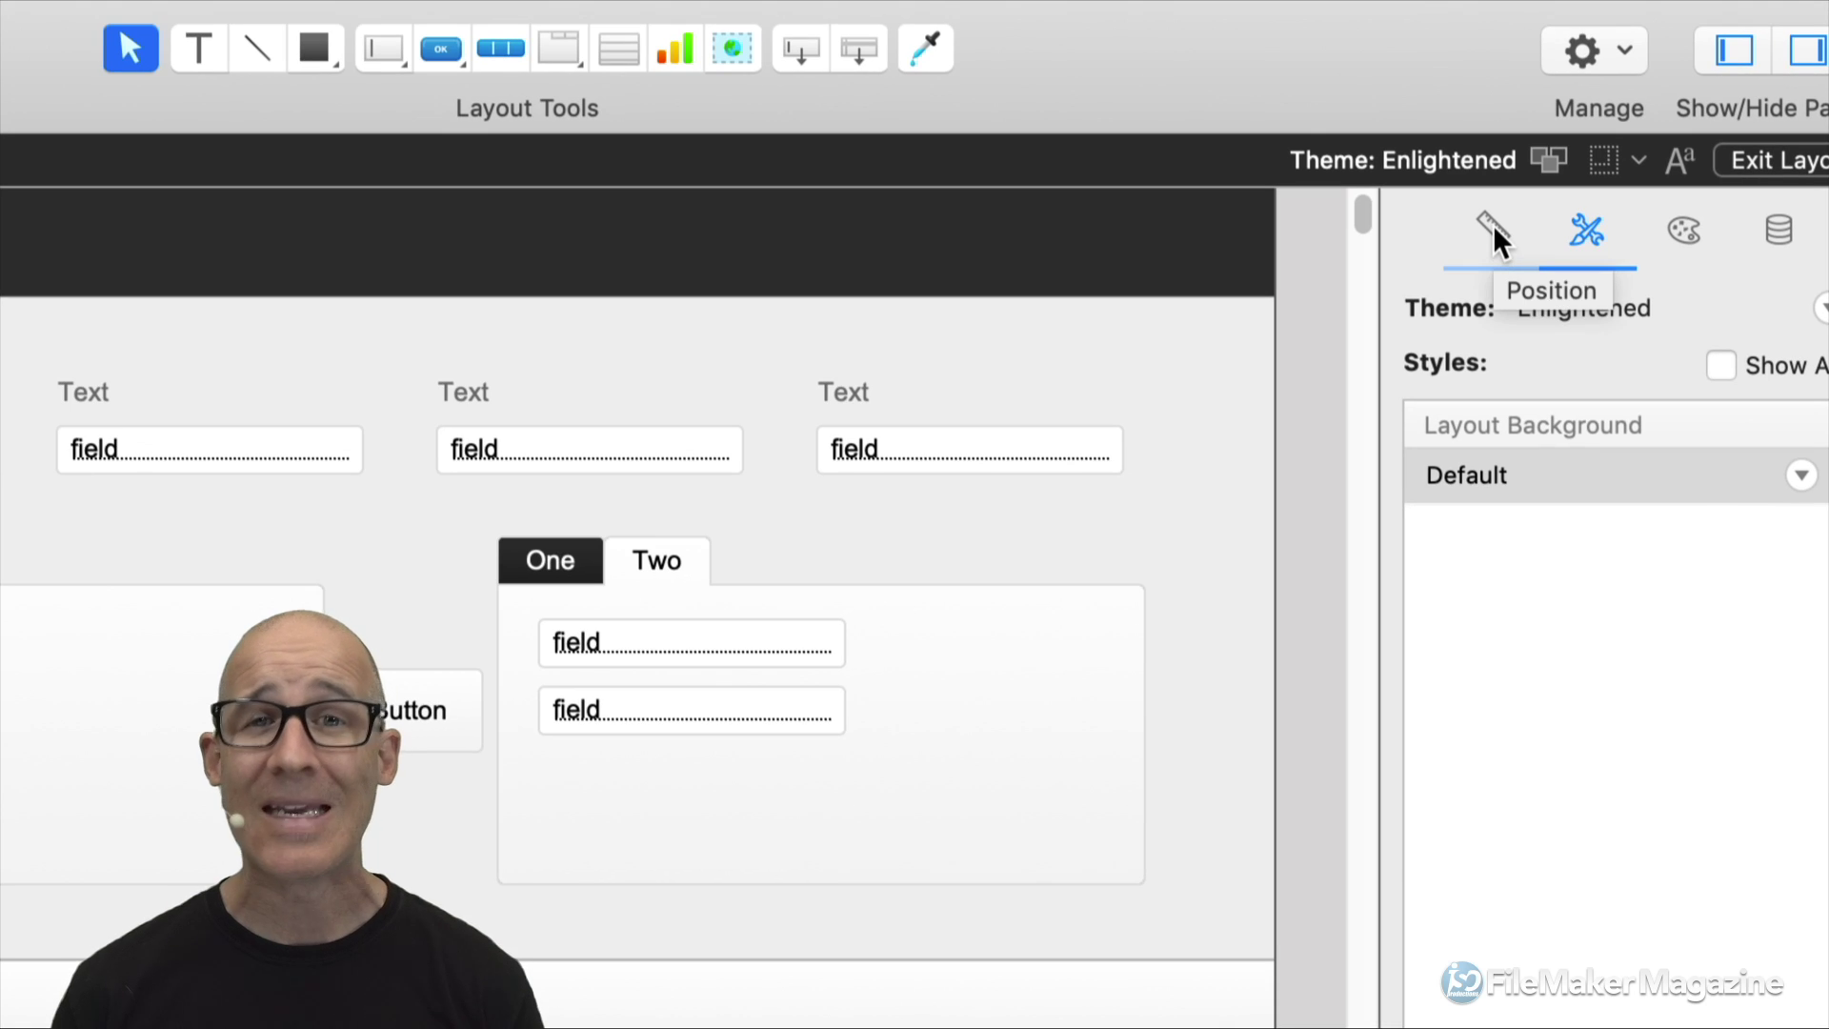
Show the position settings and compare the positions of the last two fields in the top row.
click(1494, 226)
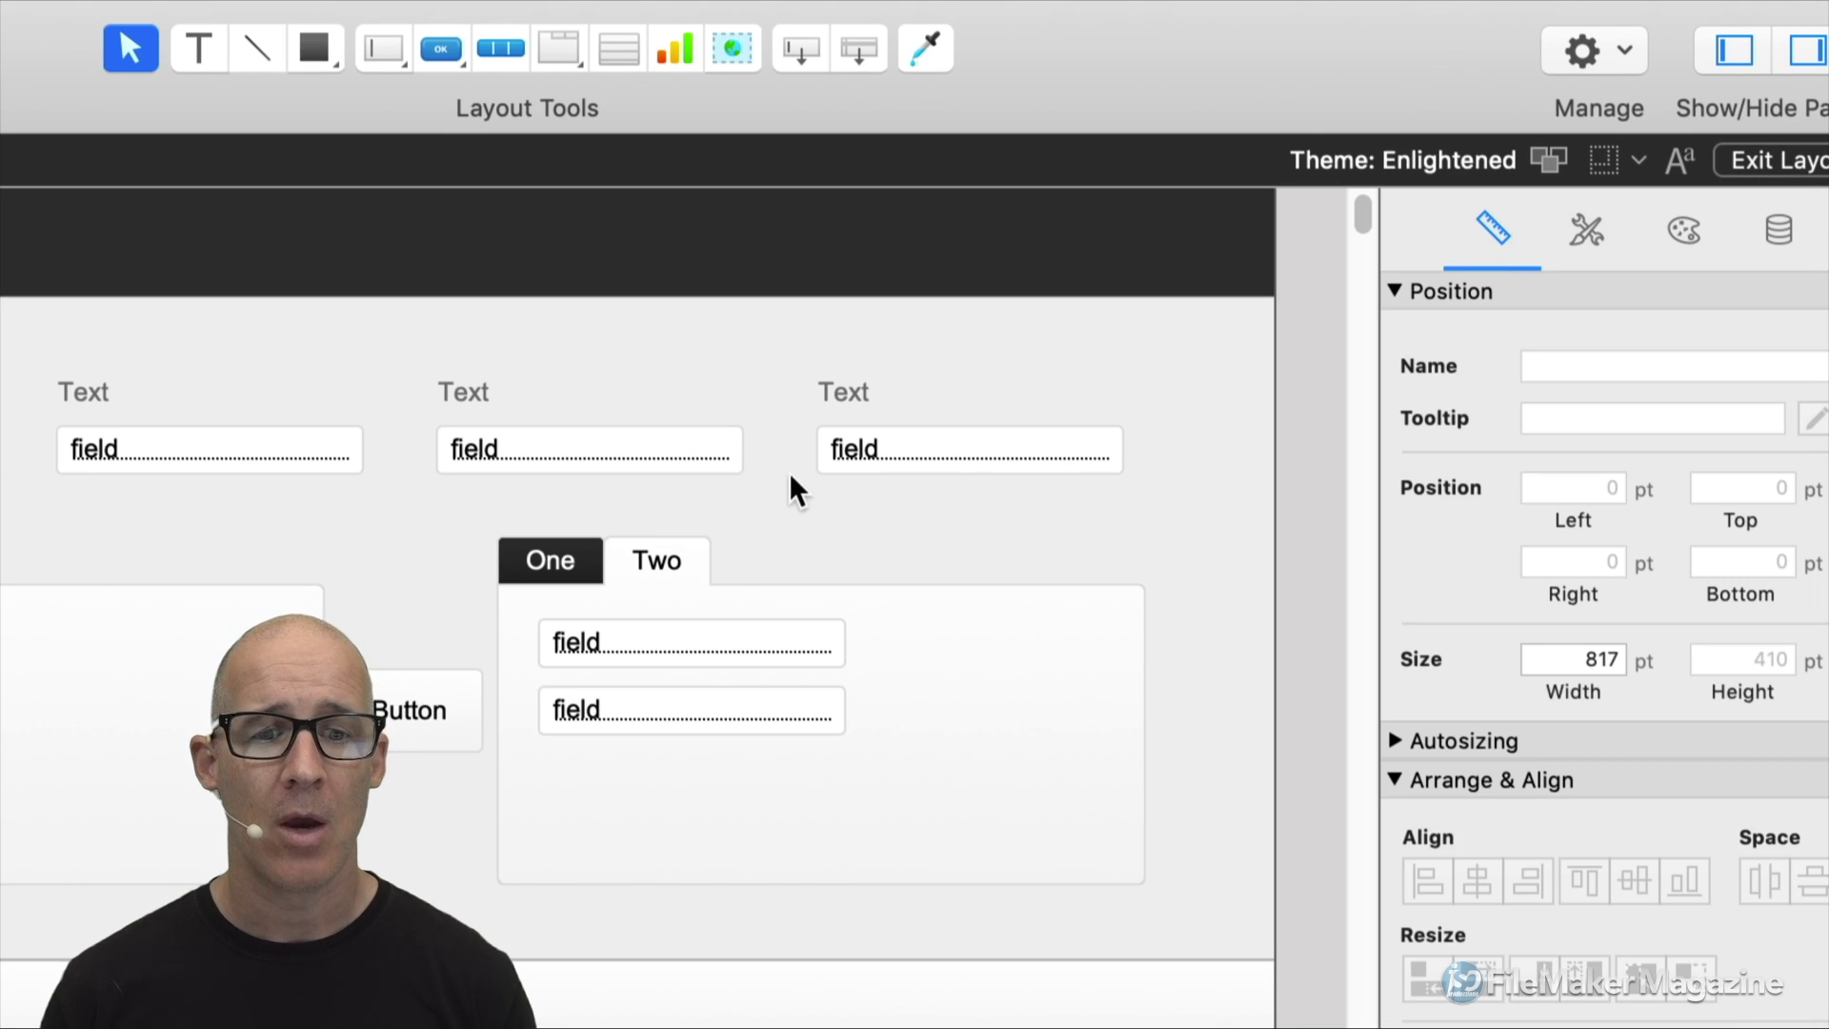
click(826, 454)
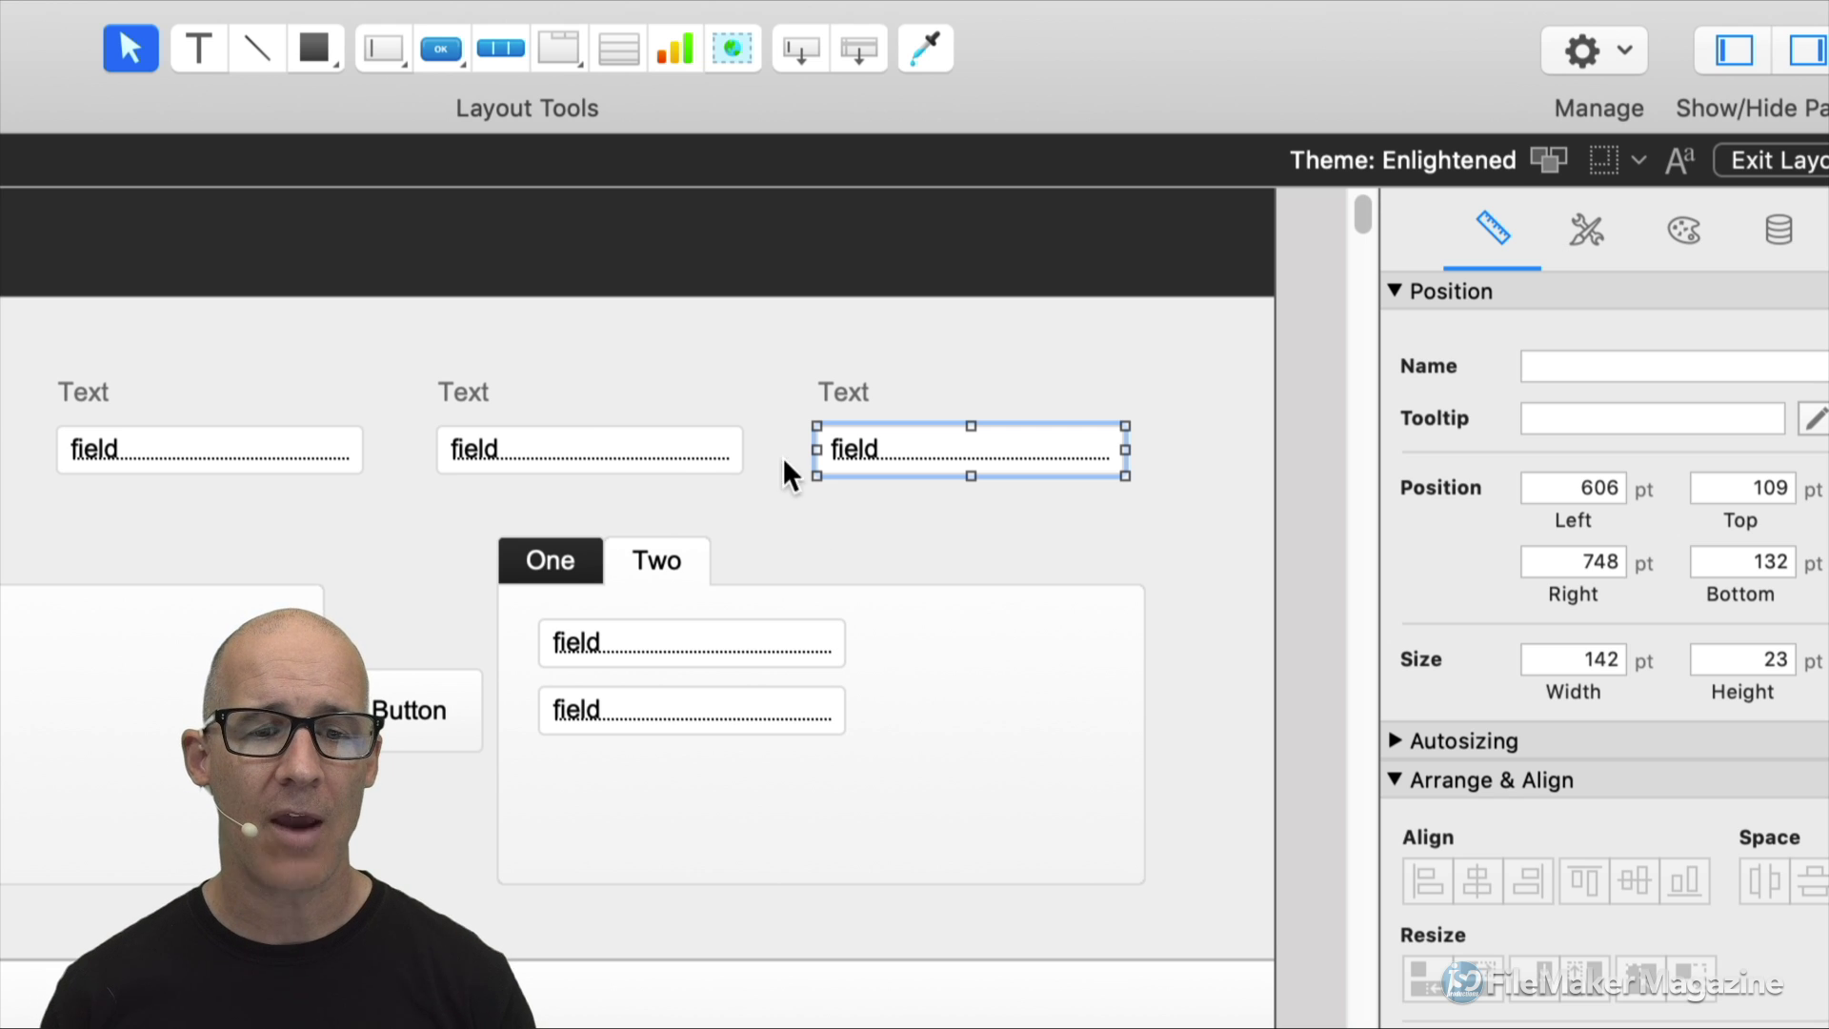
click(734, 448)
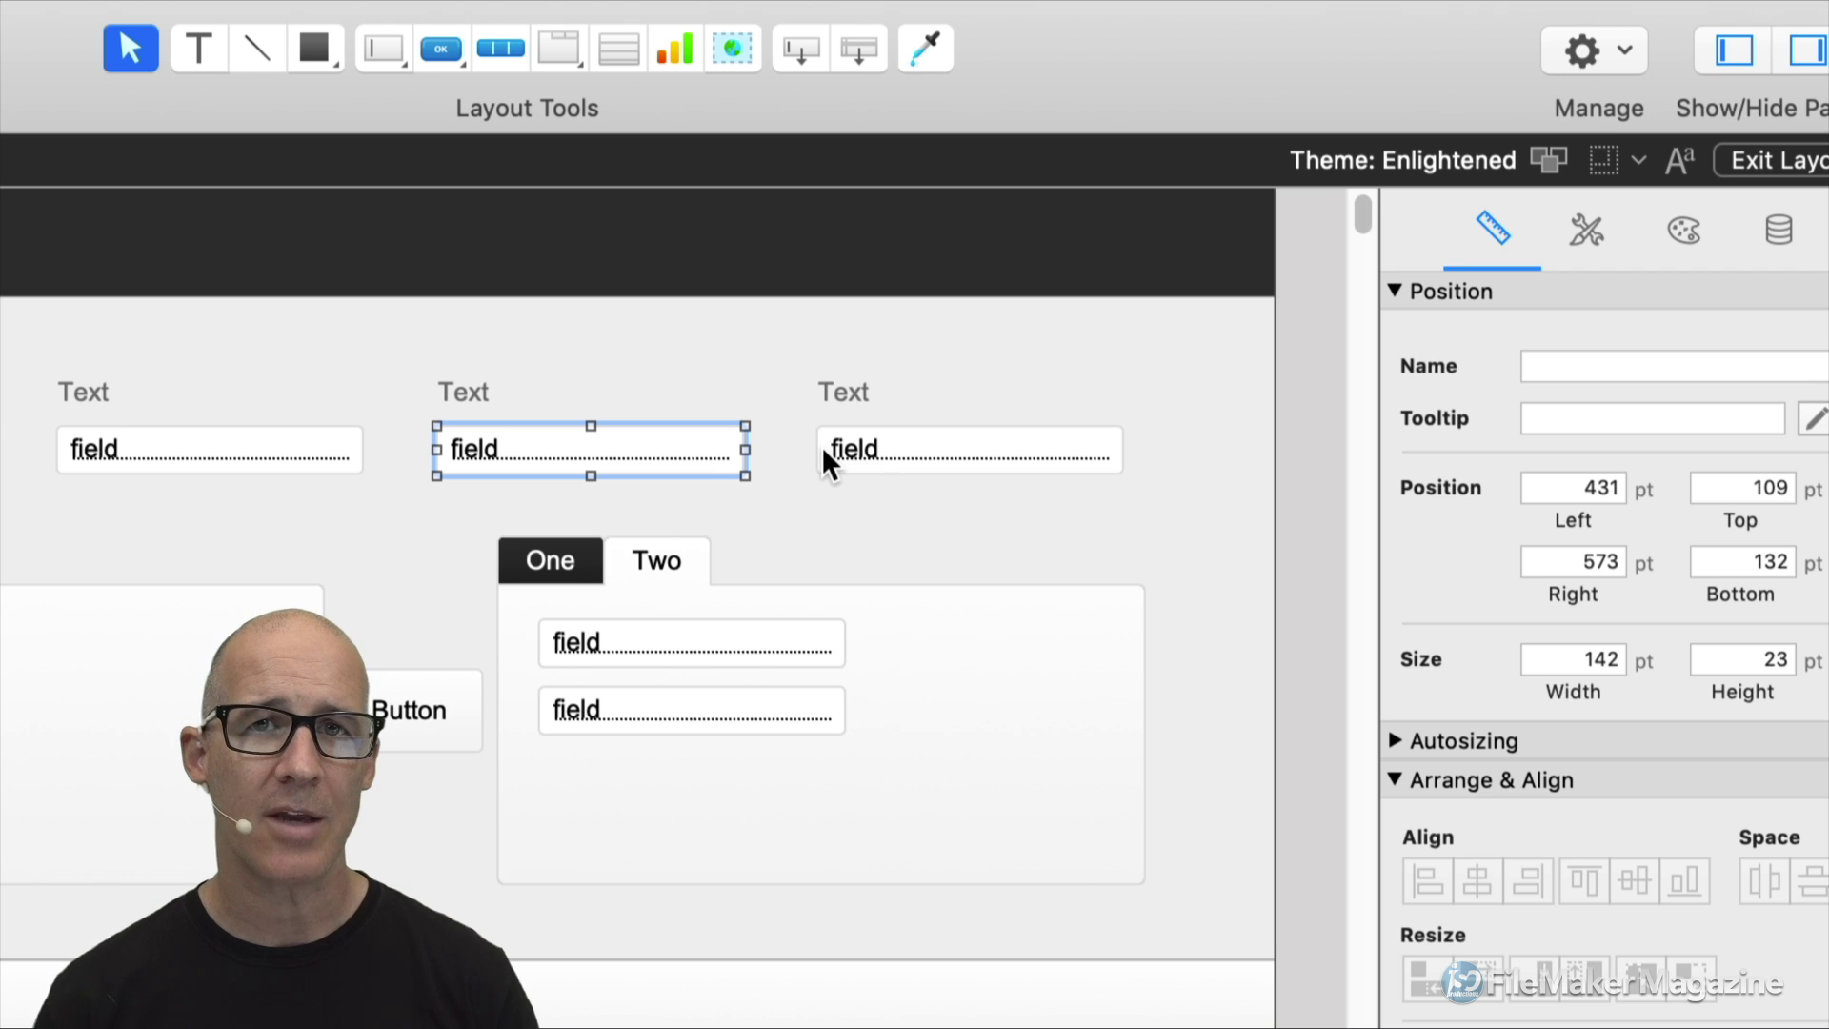
click(869, 453)
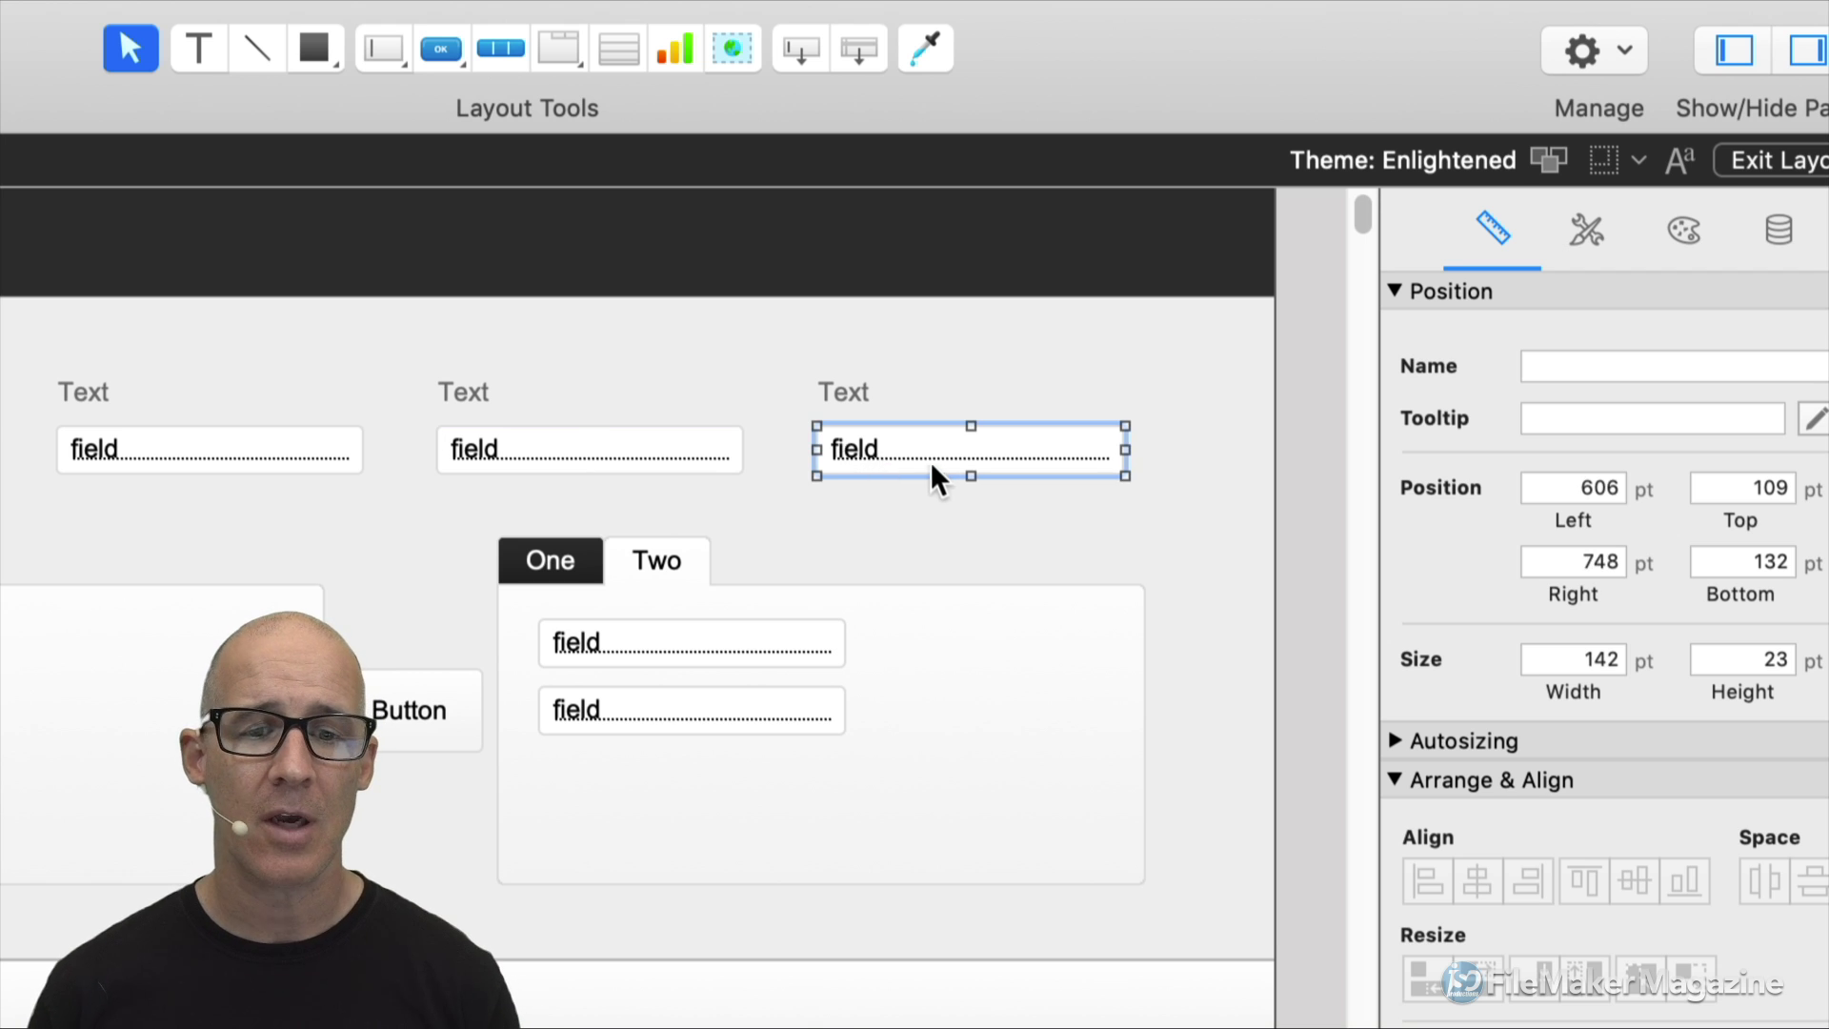
Nudge the last field in the top row 10 pt right and back, and repeat with the smallest nudge.
key(shift+Right)
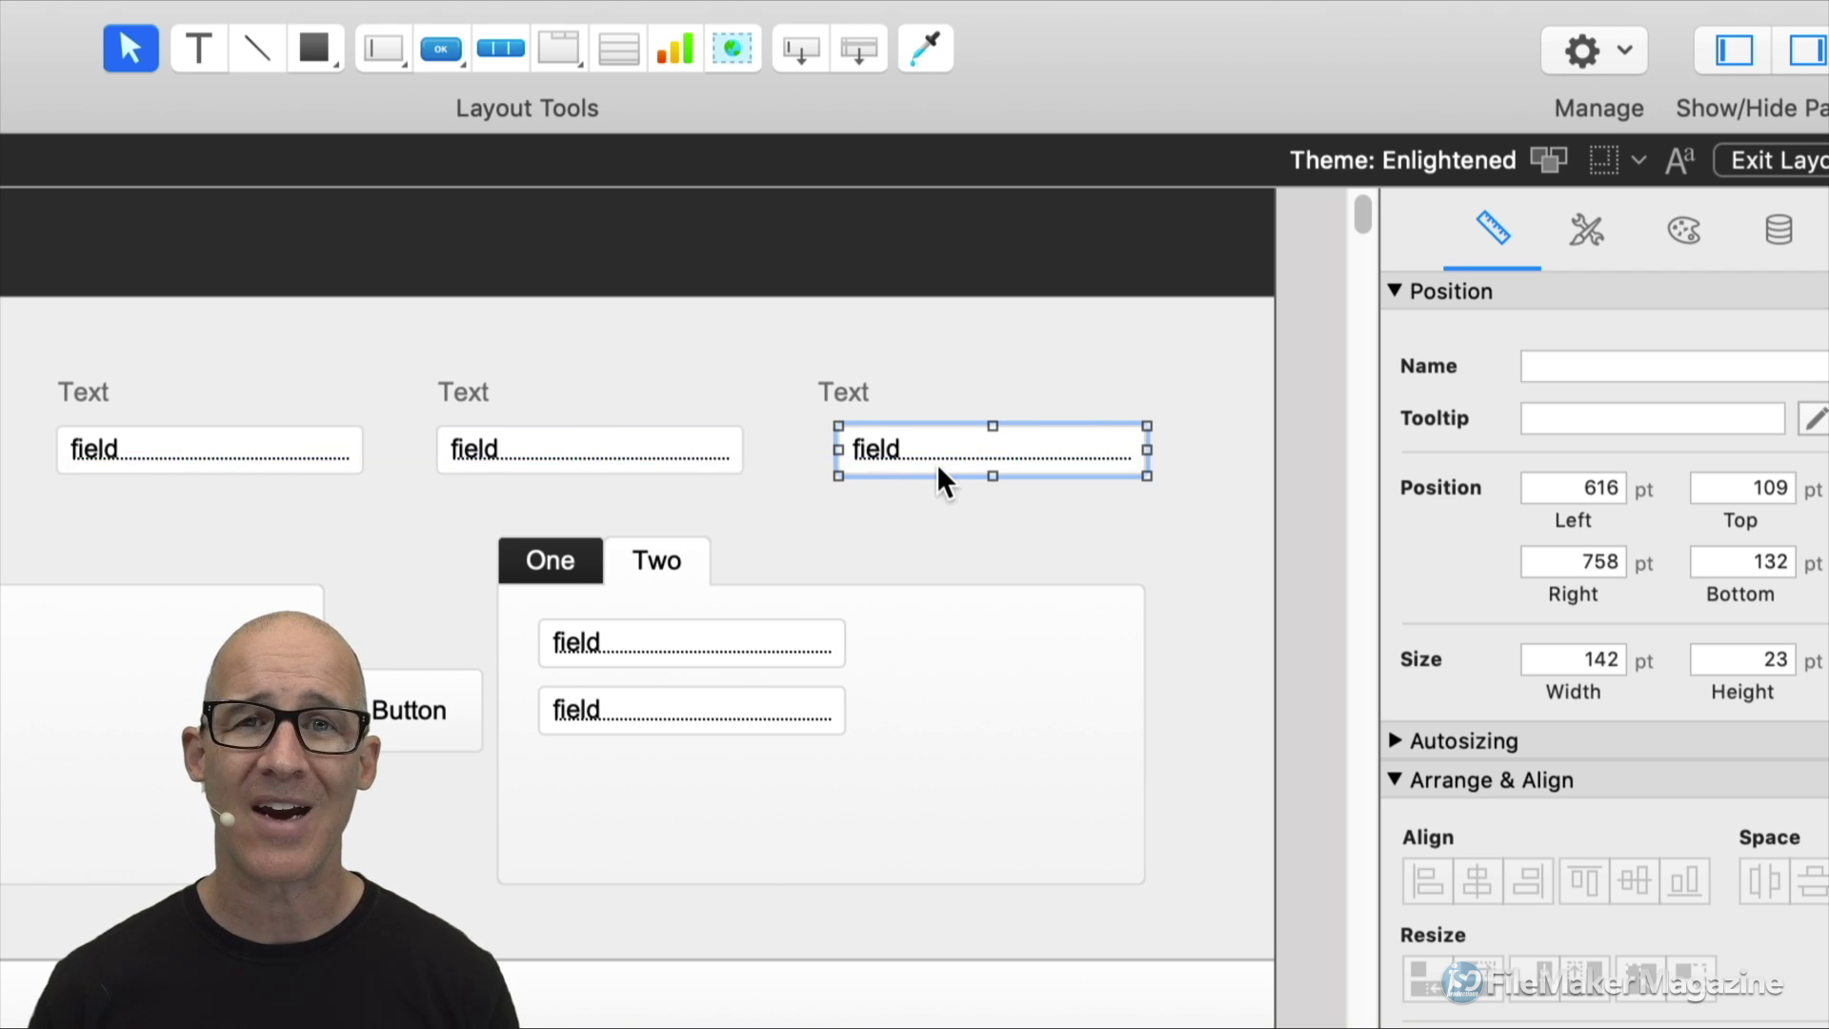
key(shift+Left)
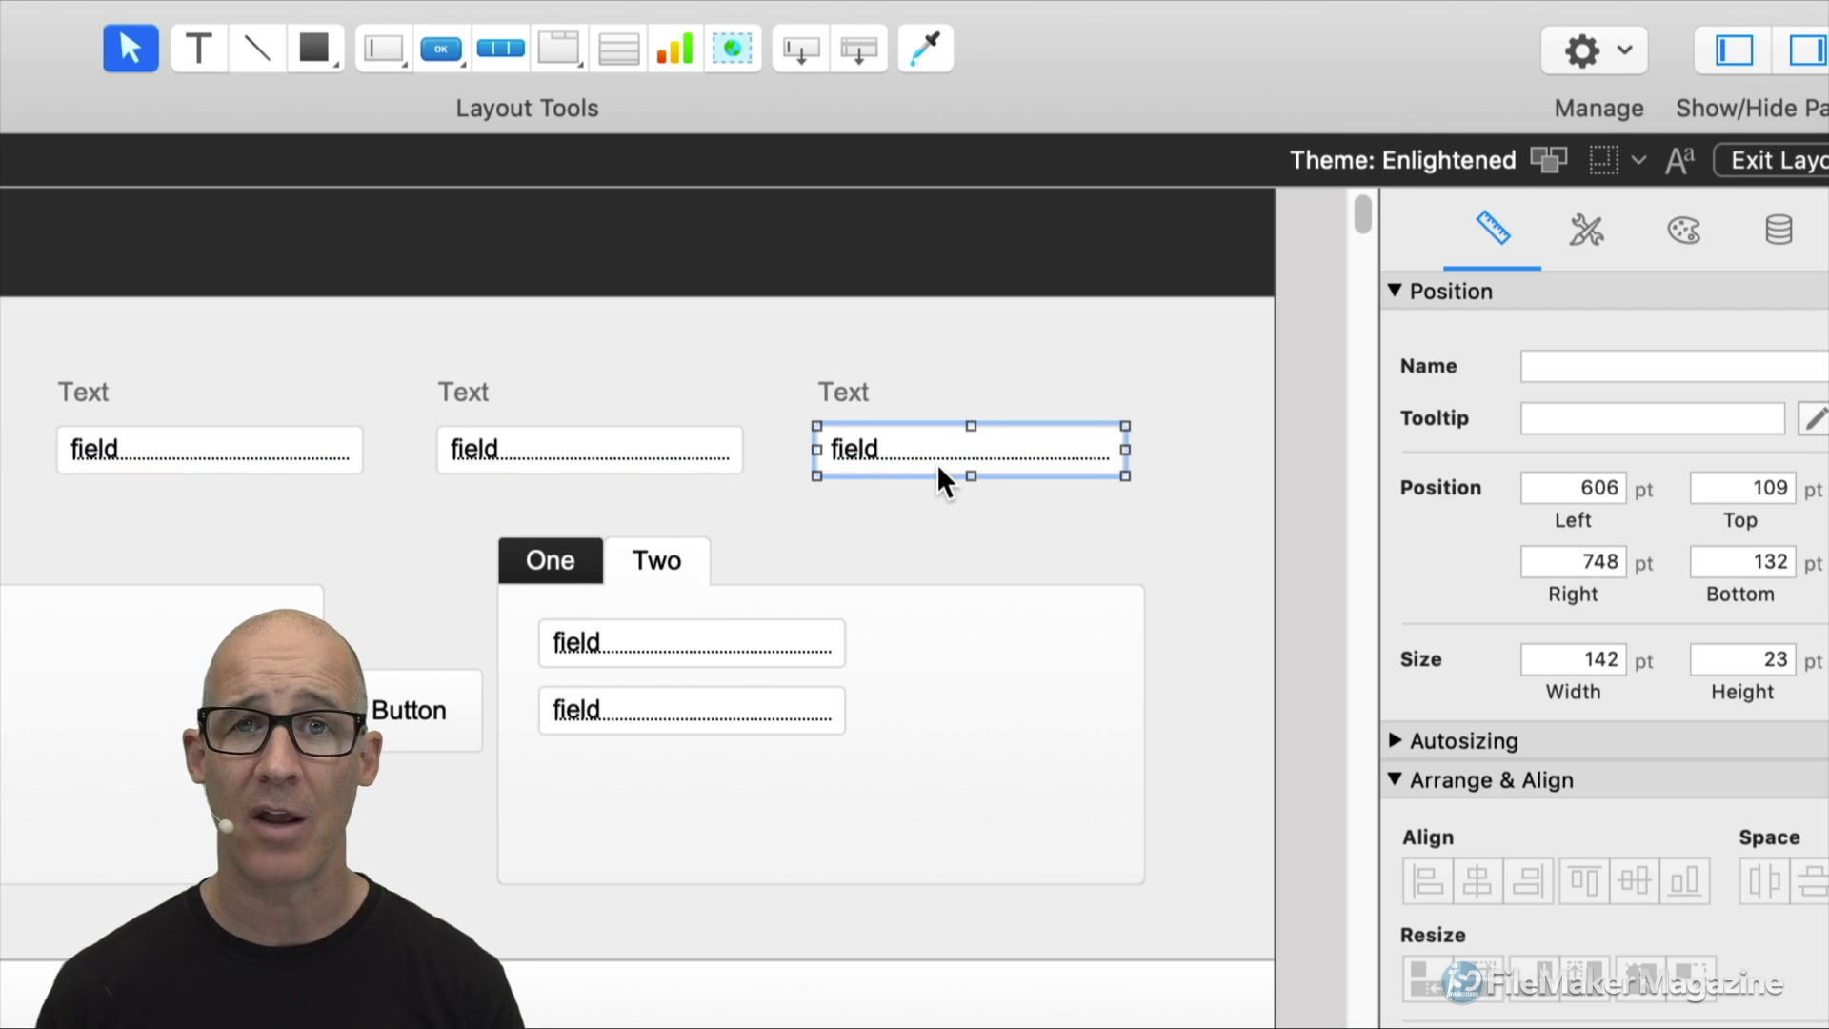
key(Right)
key(Left)
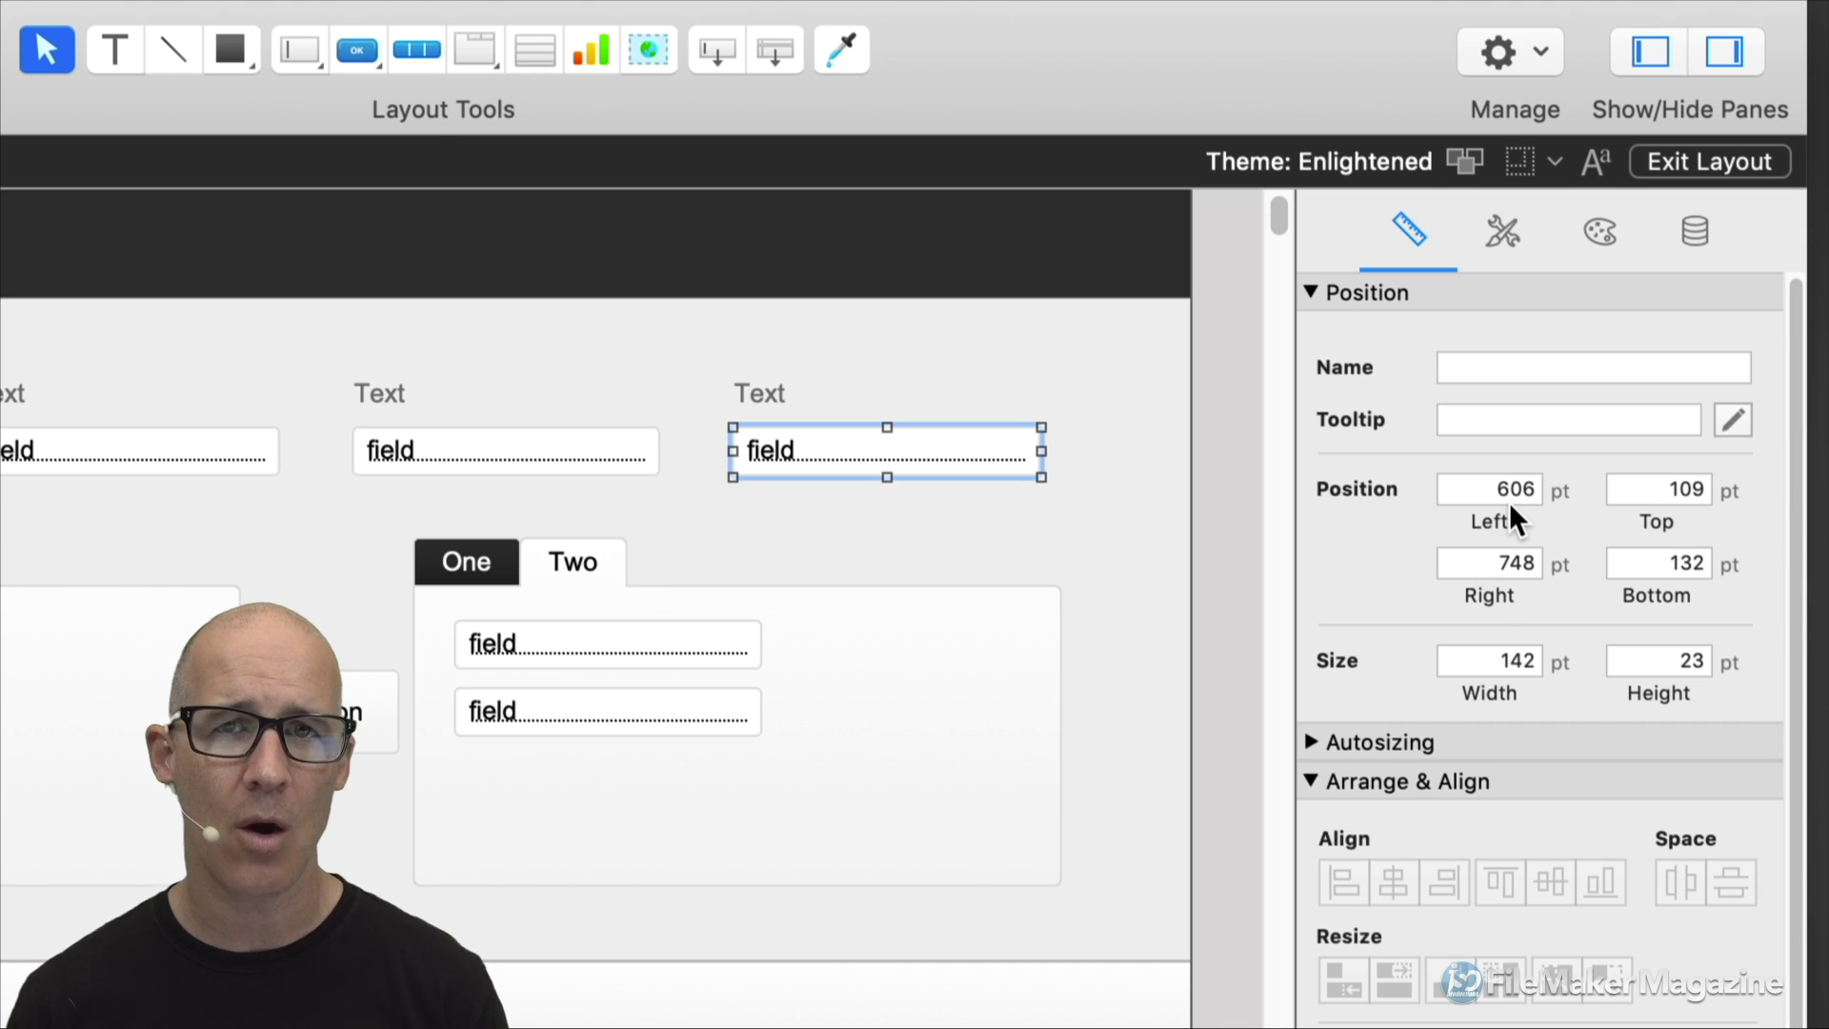
Set the left position of the last field in the top row to 573 pt, matching the right edge of the field before it.
click(654, 452)
click(765, 459)
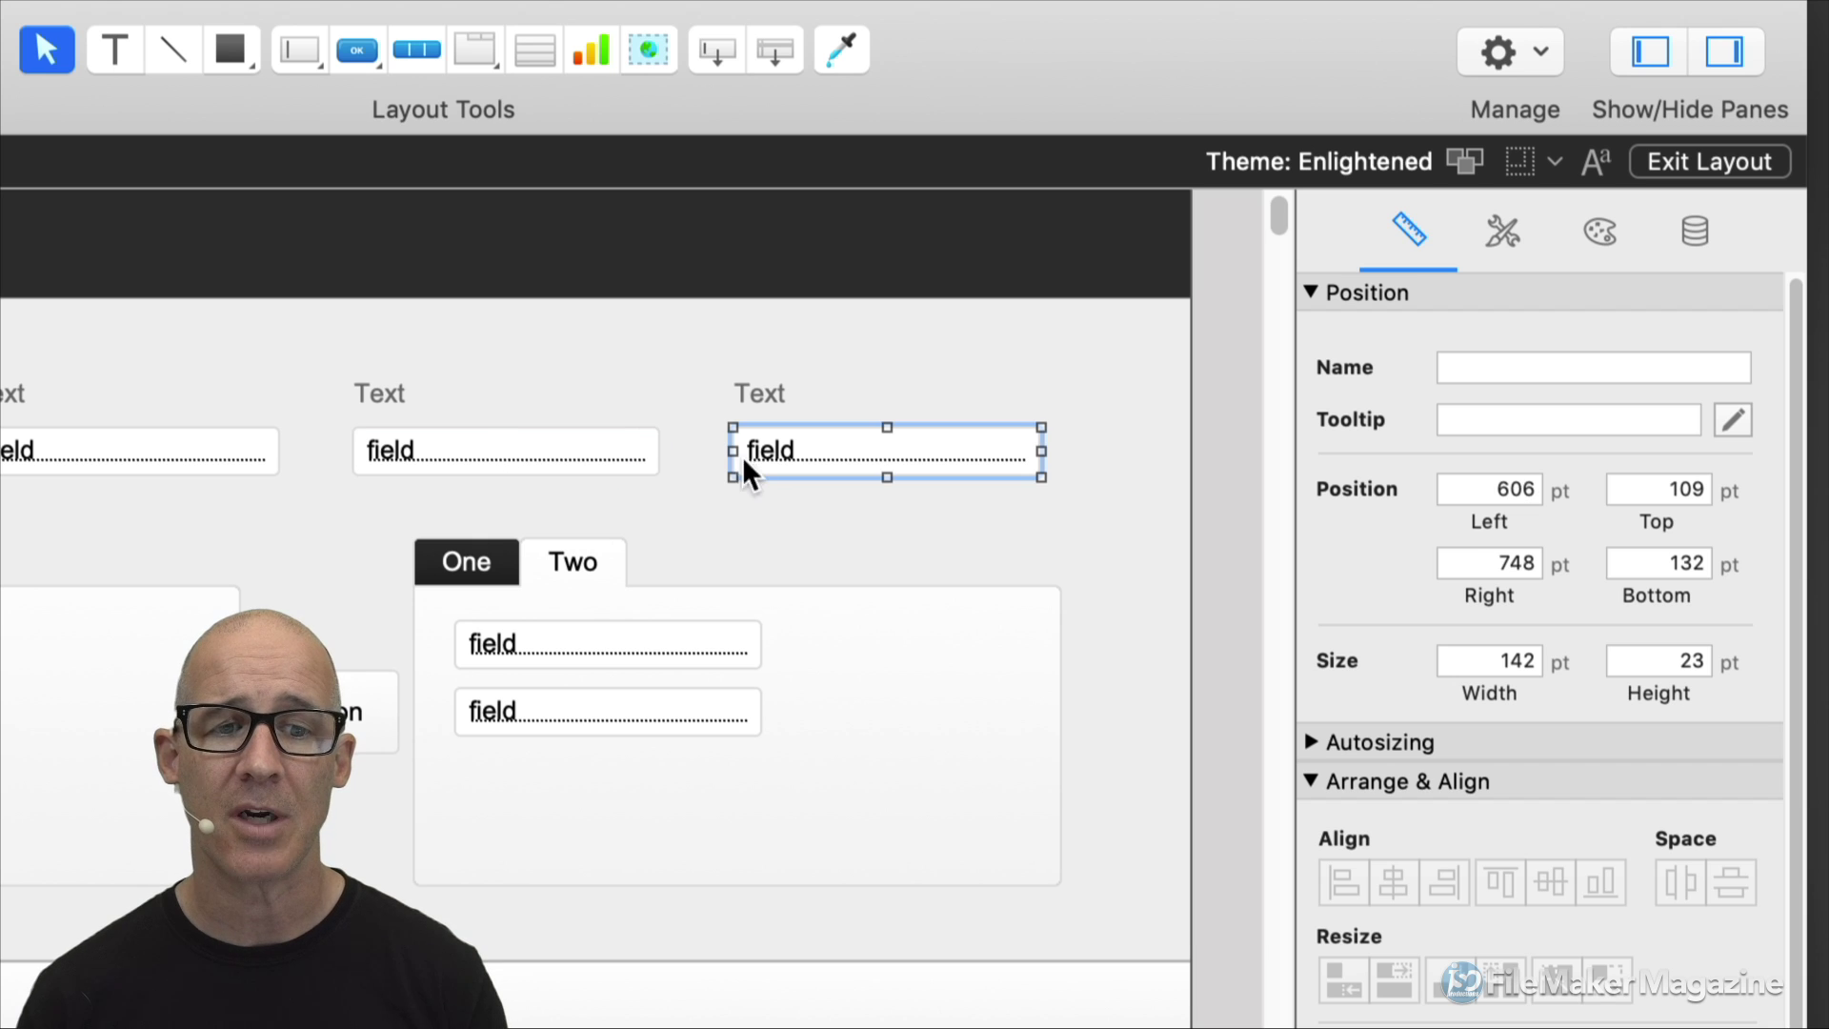
click(620, 461)
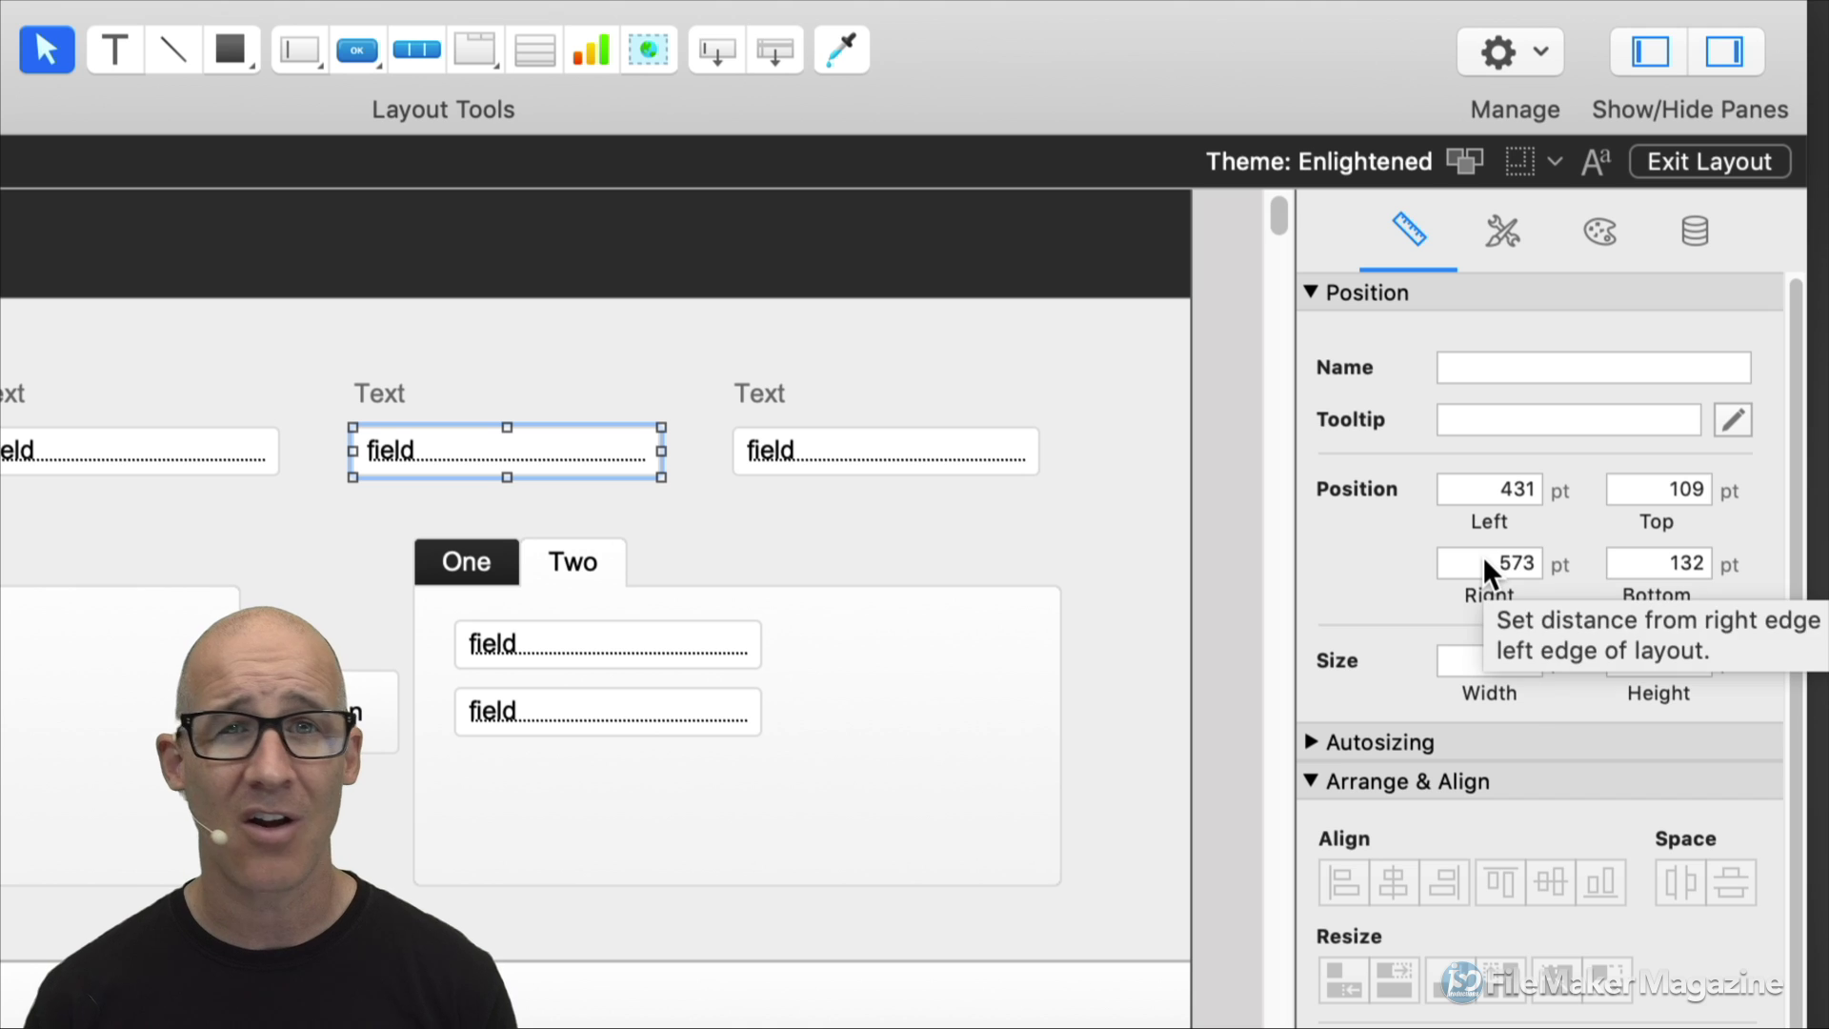
click(1544, 564)
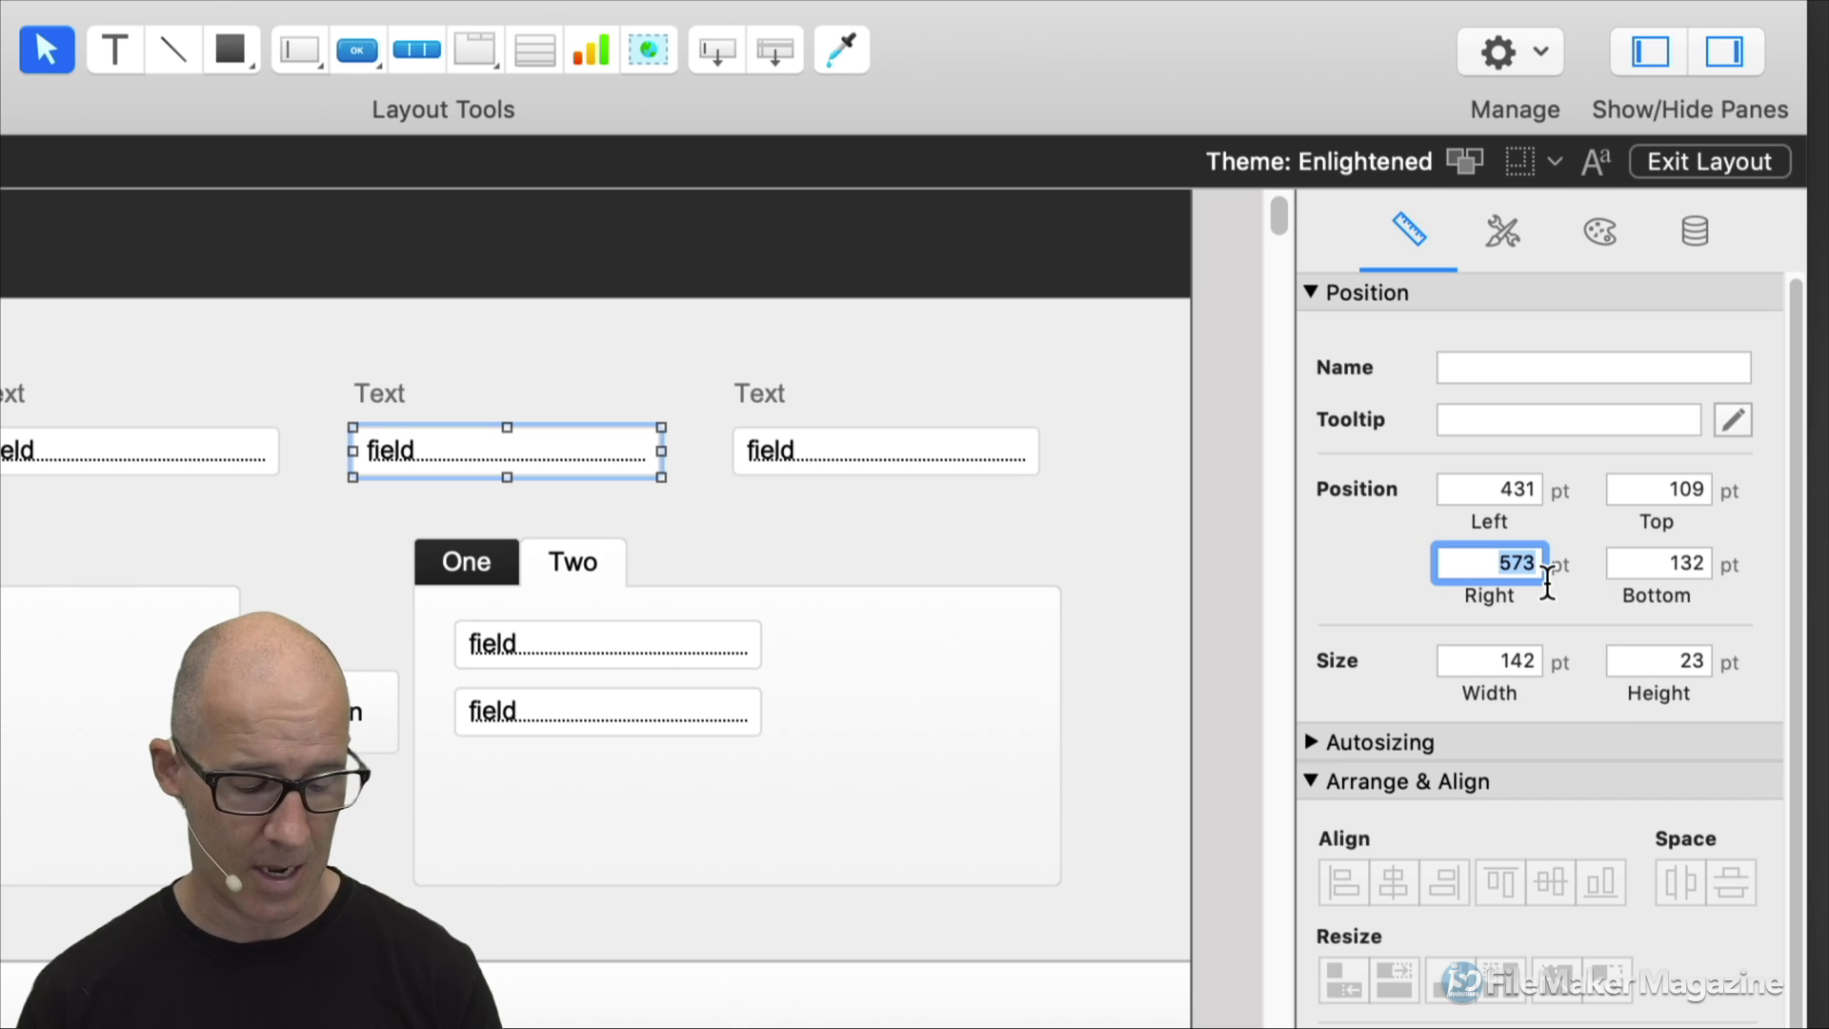
click(868, 446)
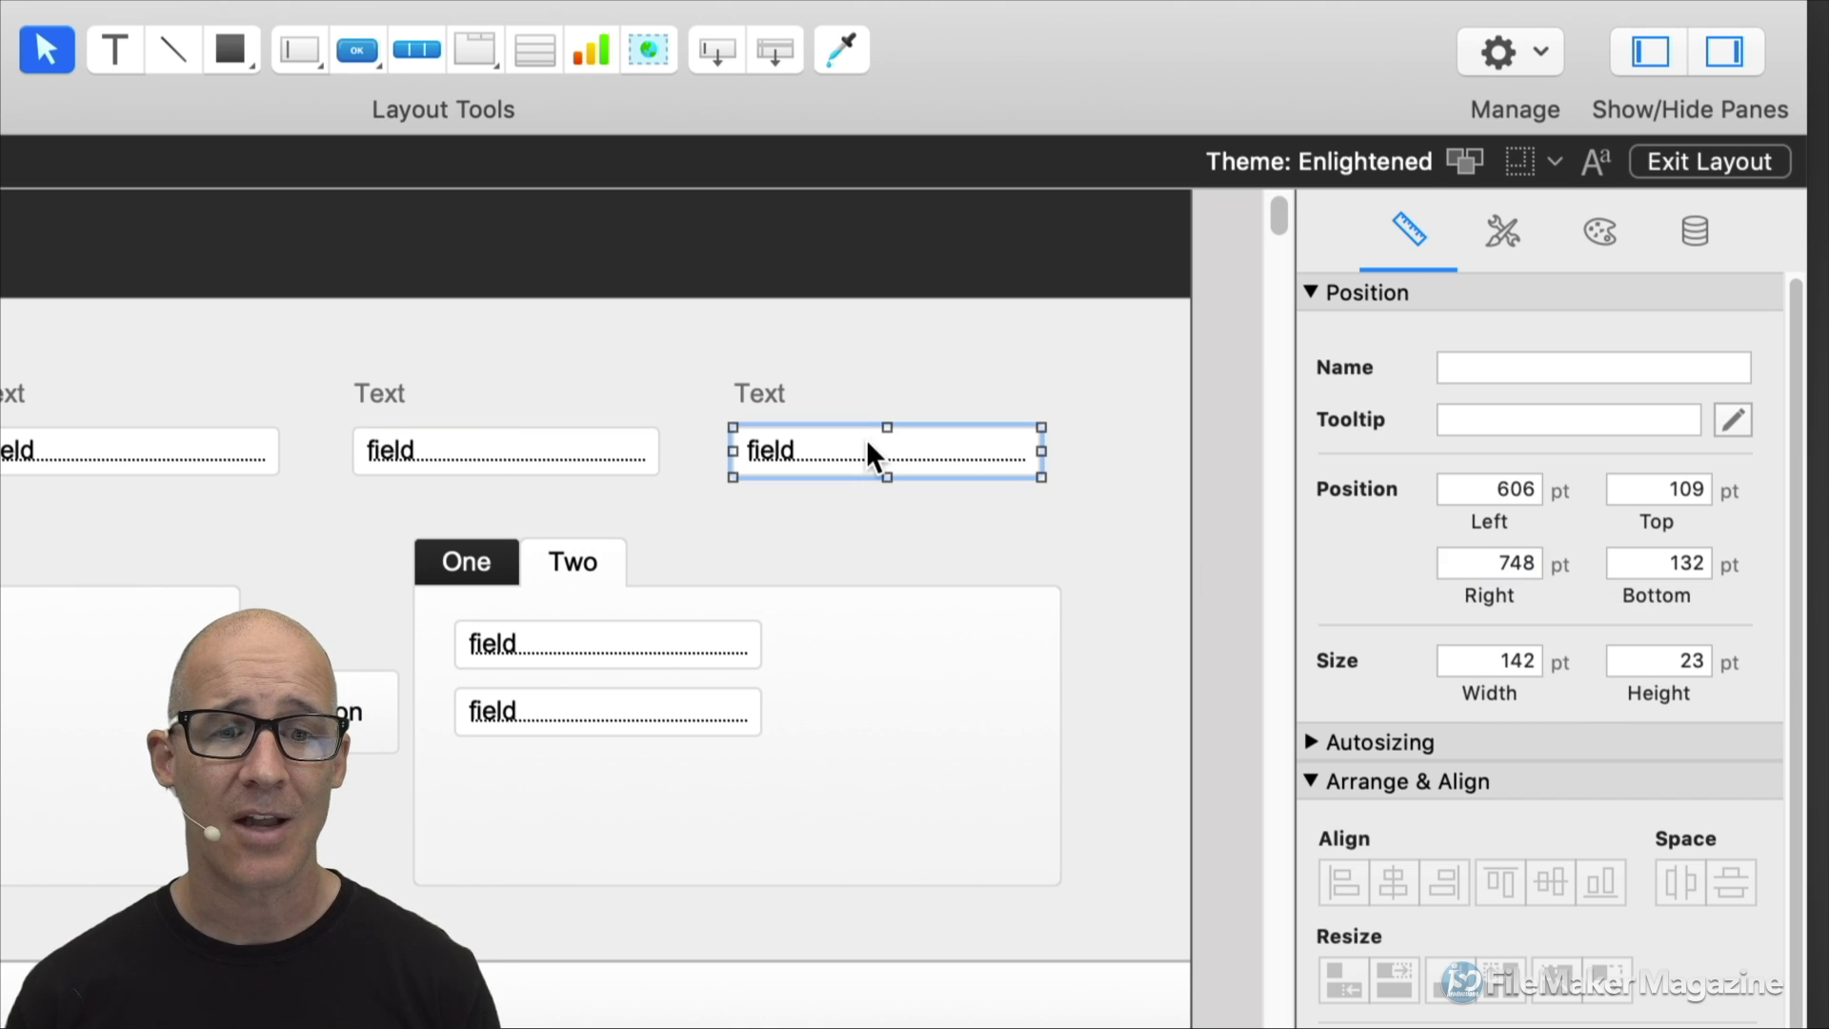
click(1487, 491)
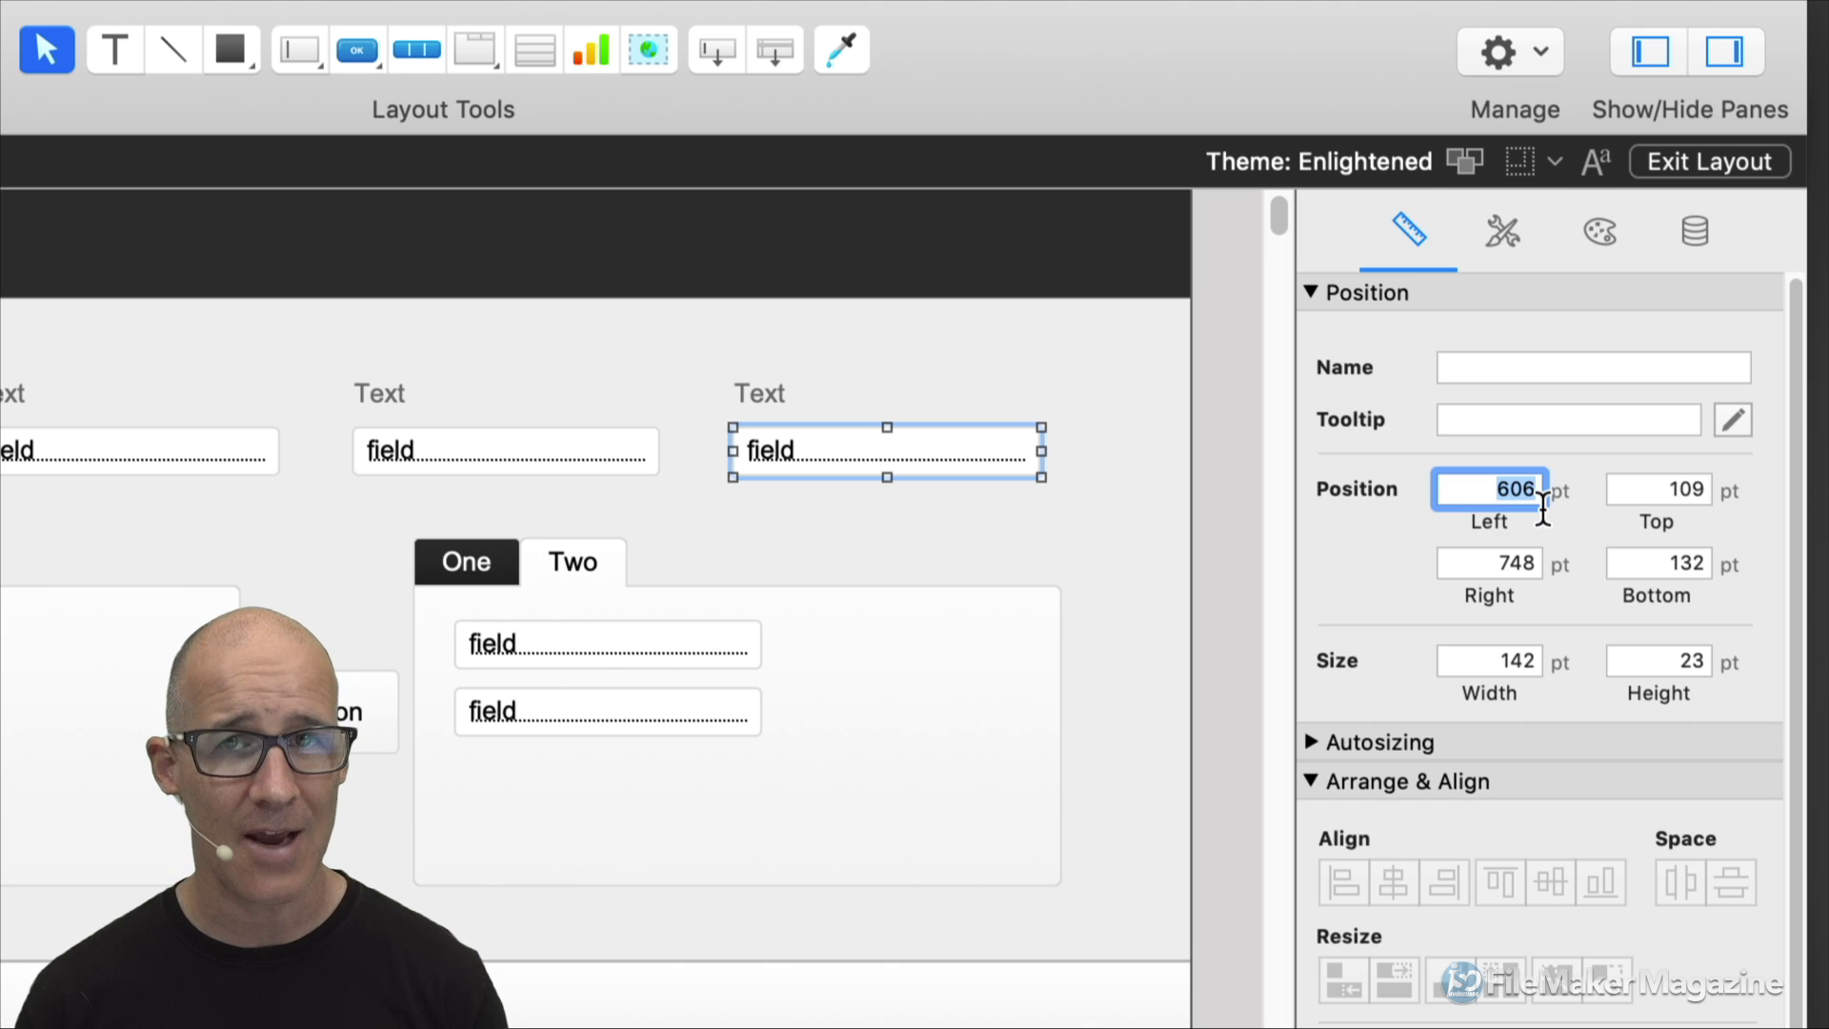
text(573)
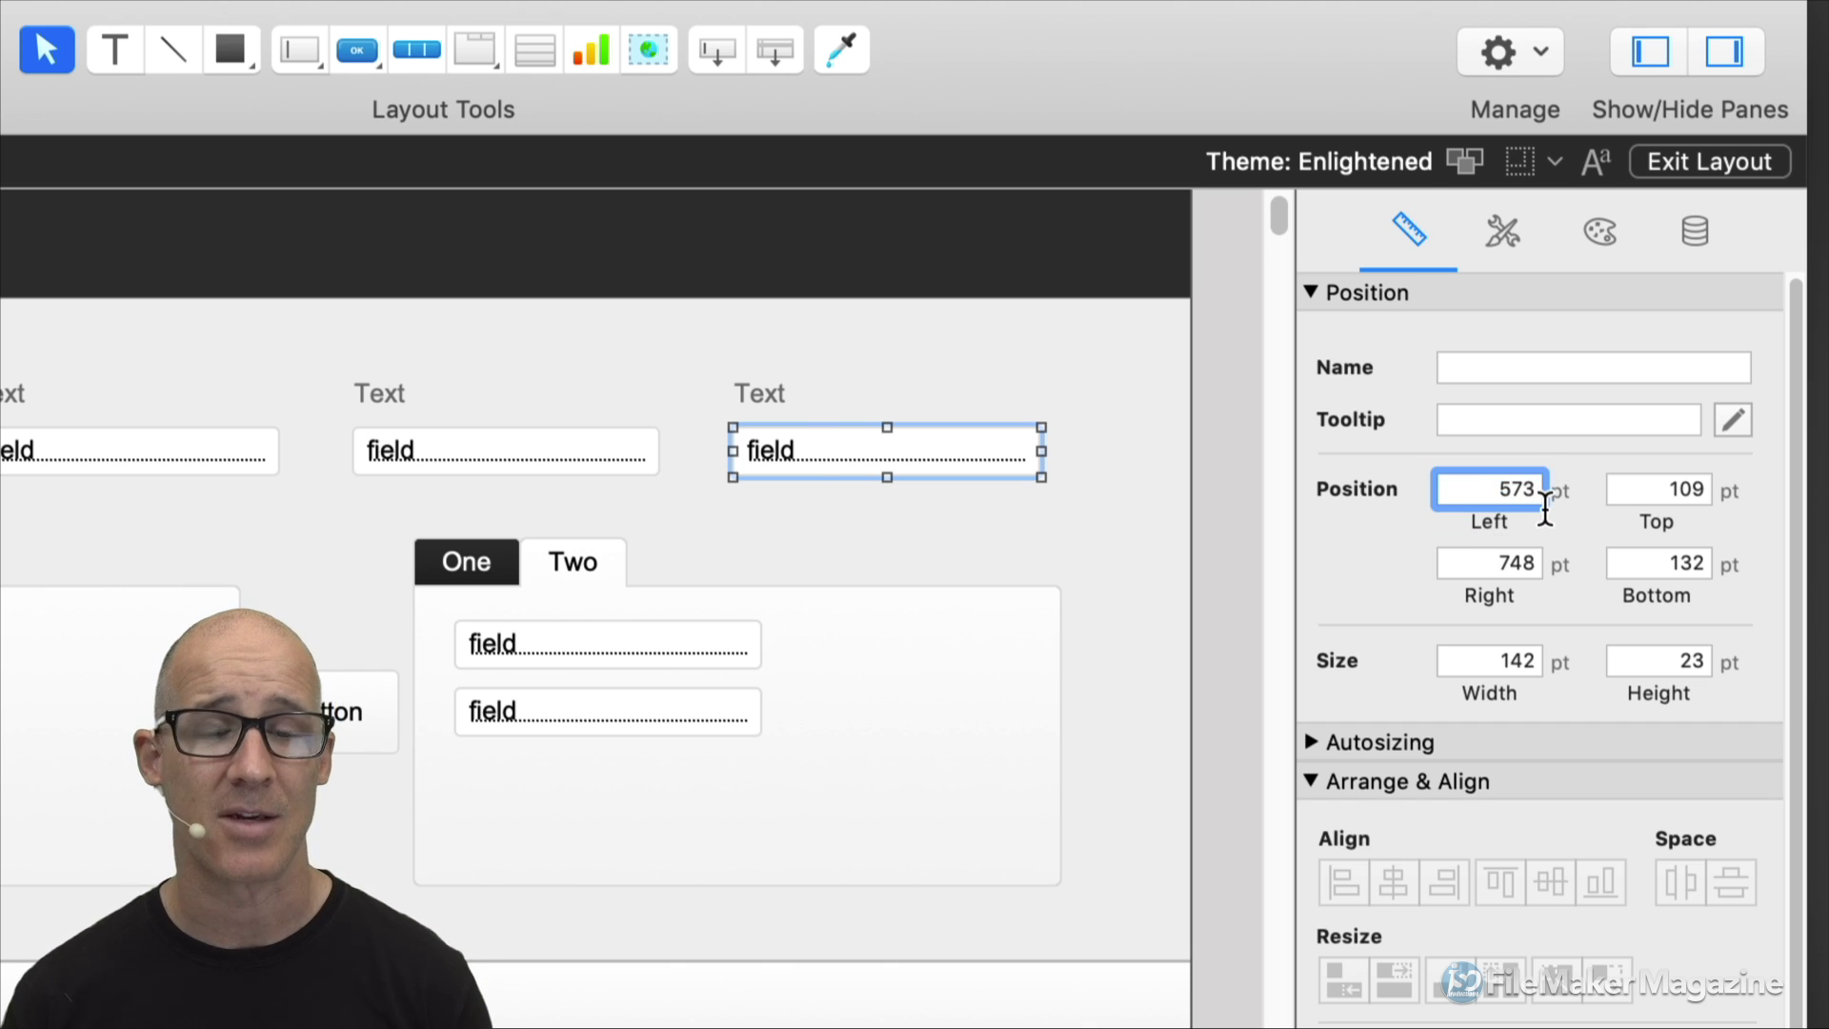
key(Tab)
click(1075, 511)
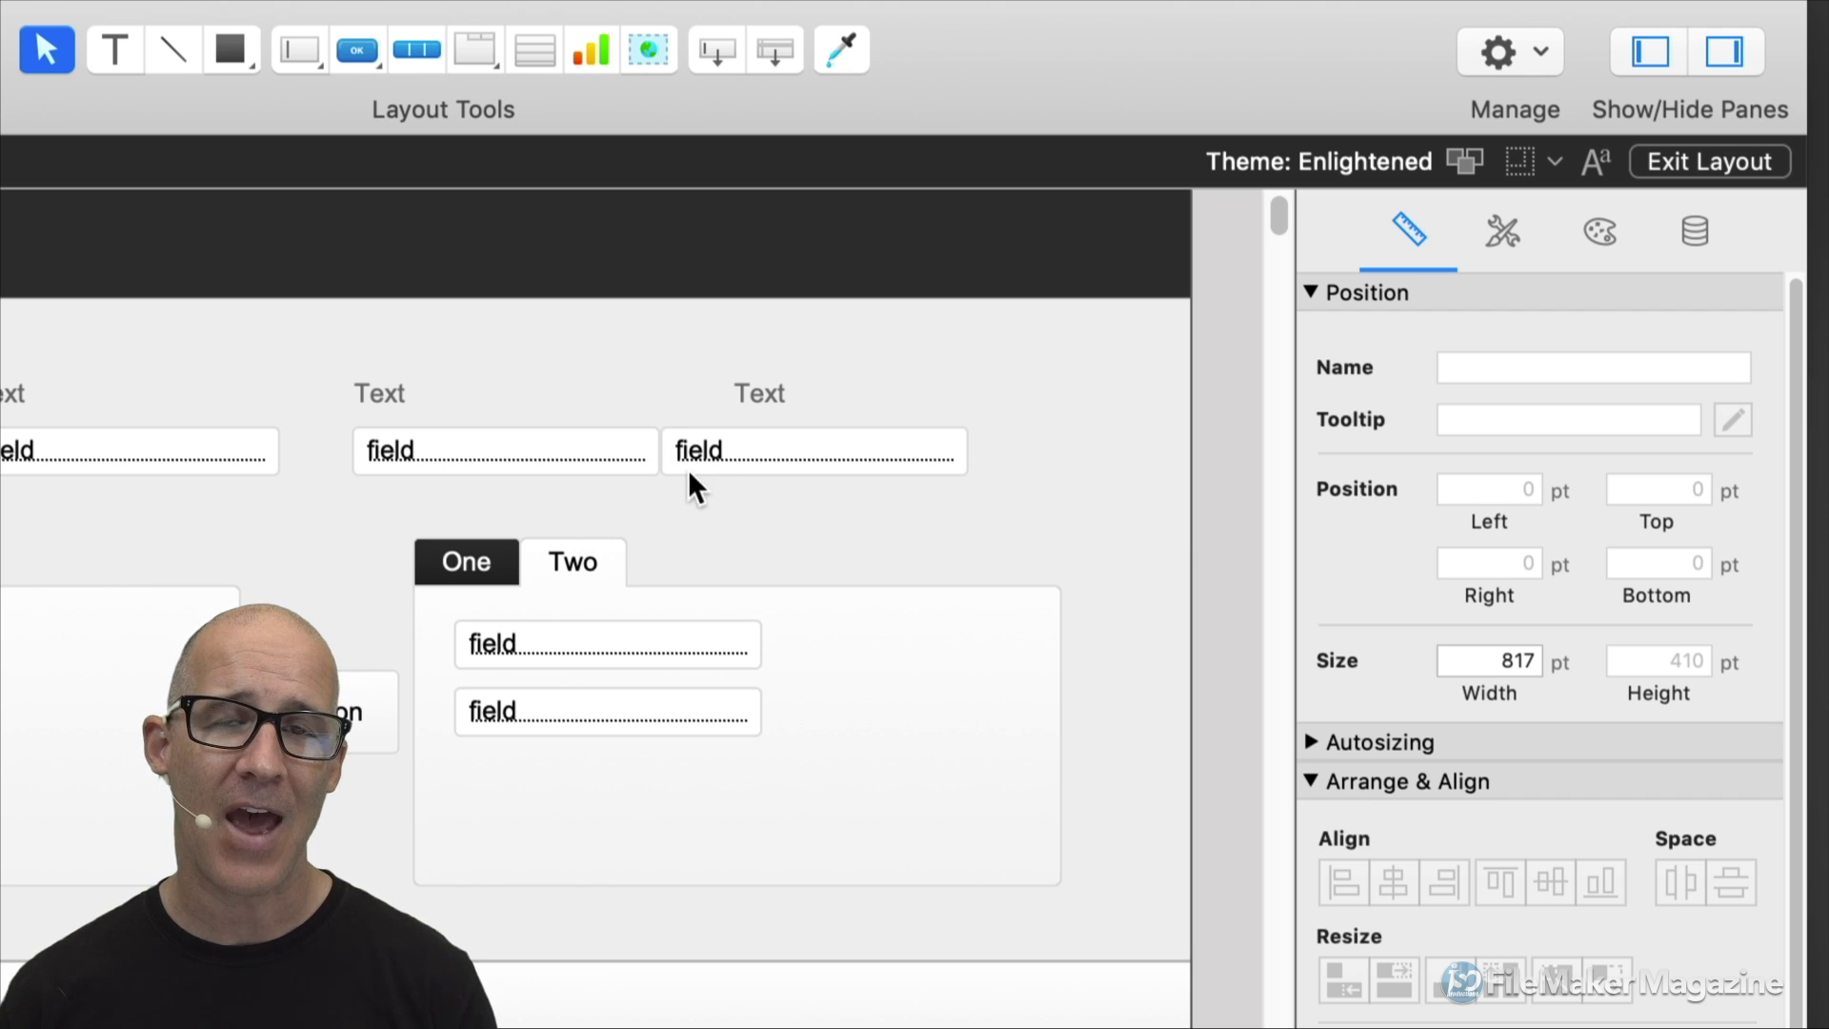
Nudge the last field in the top row 10 pt right, and undo both position changes.
click(718, 462)
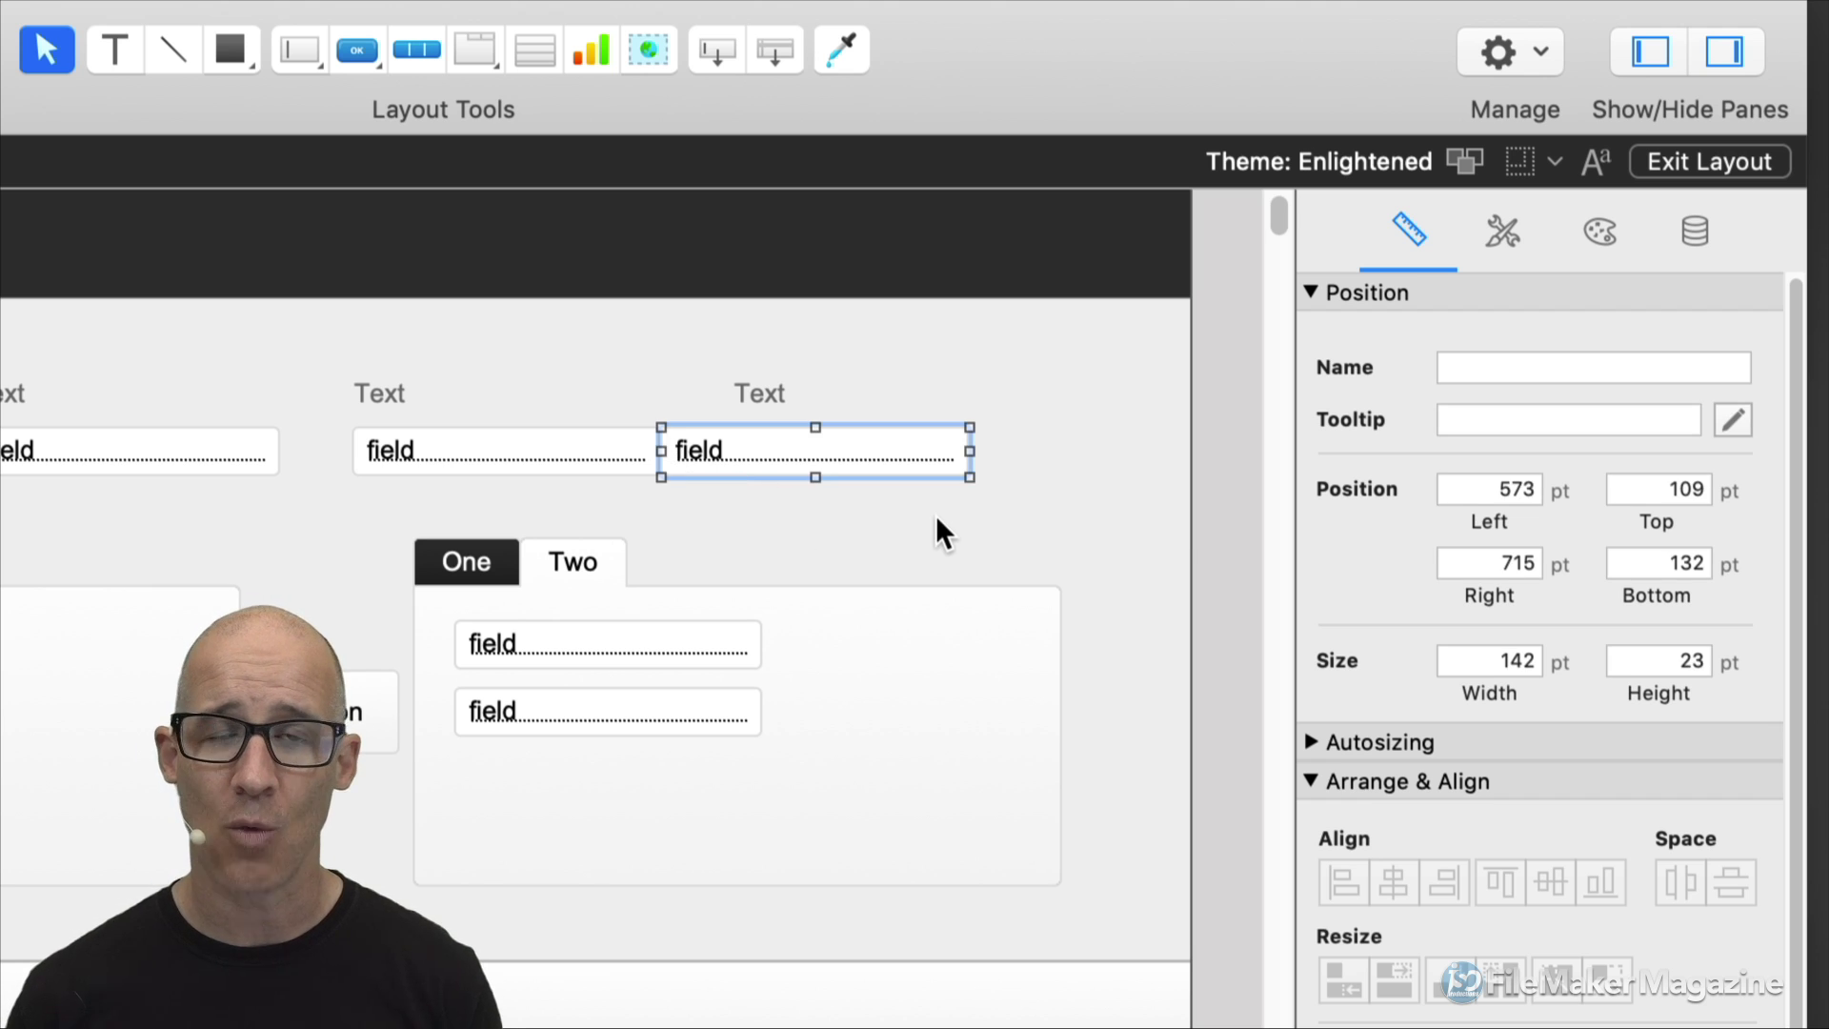
key(shift+Right)
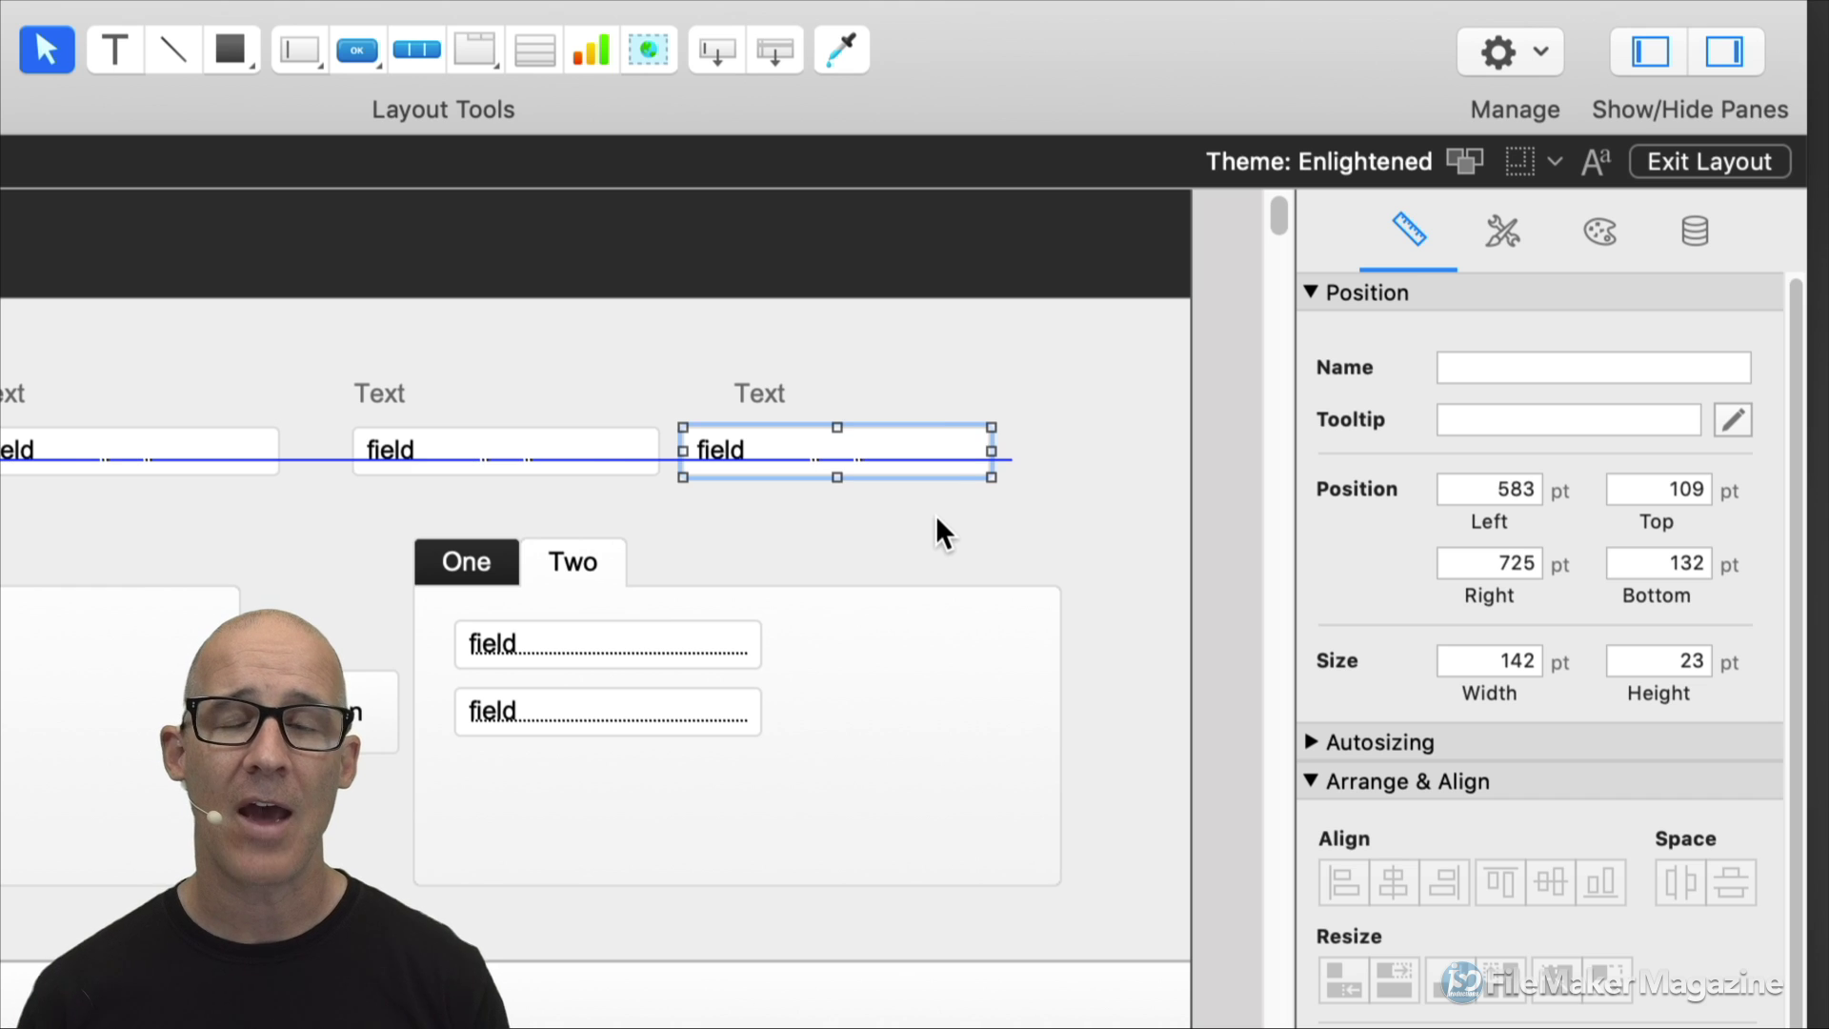
click(993, 514)
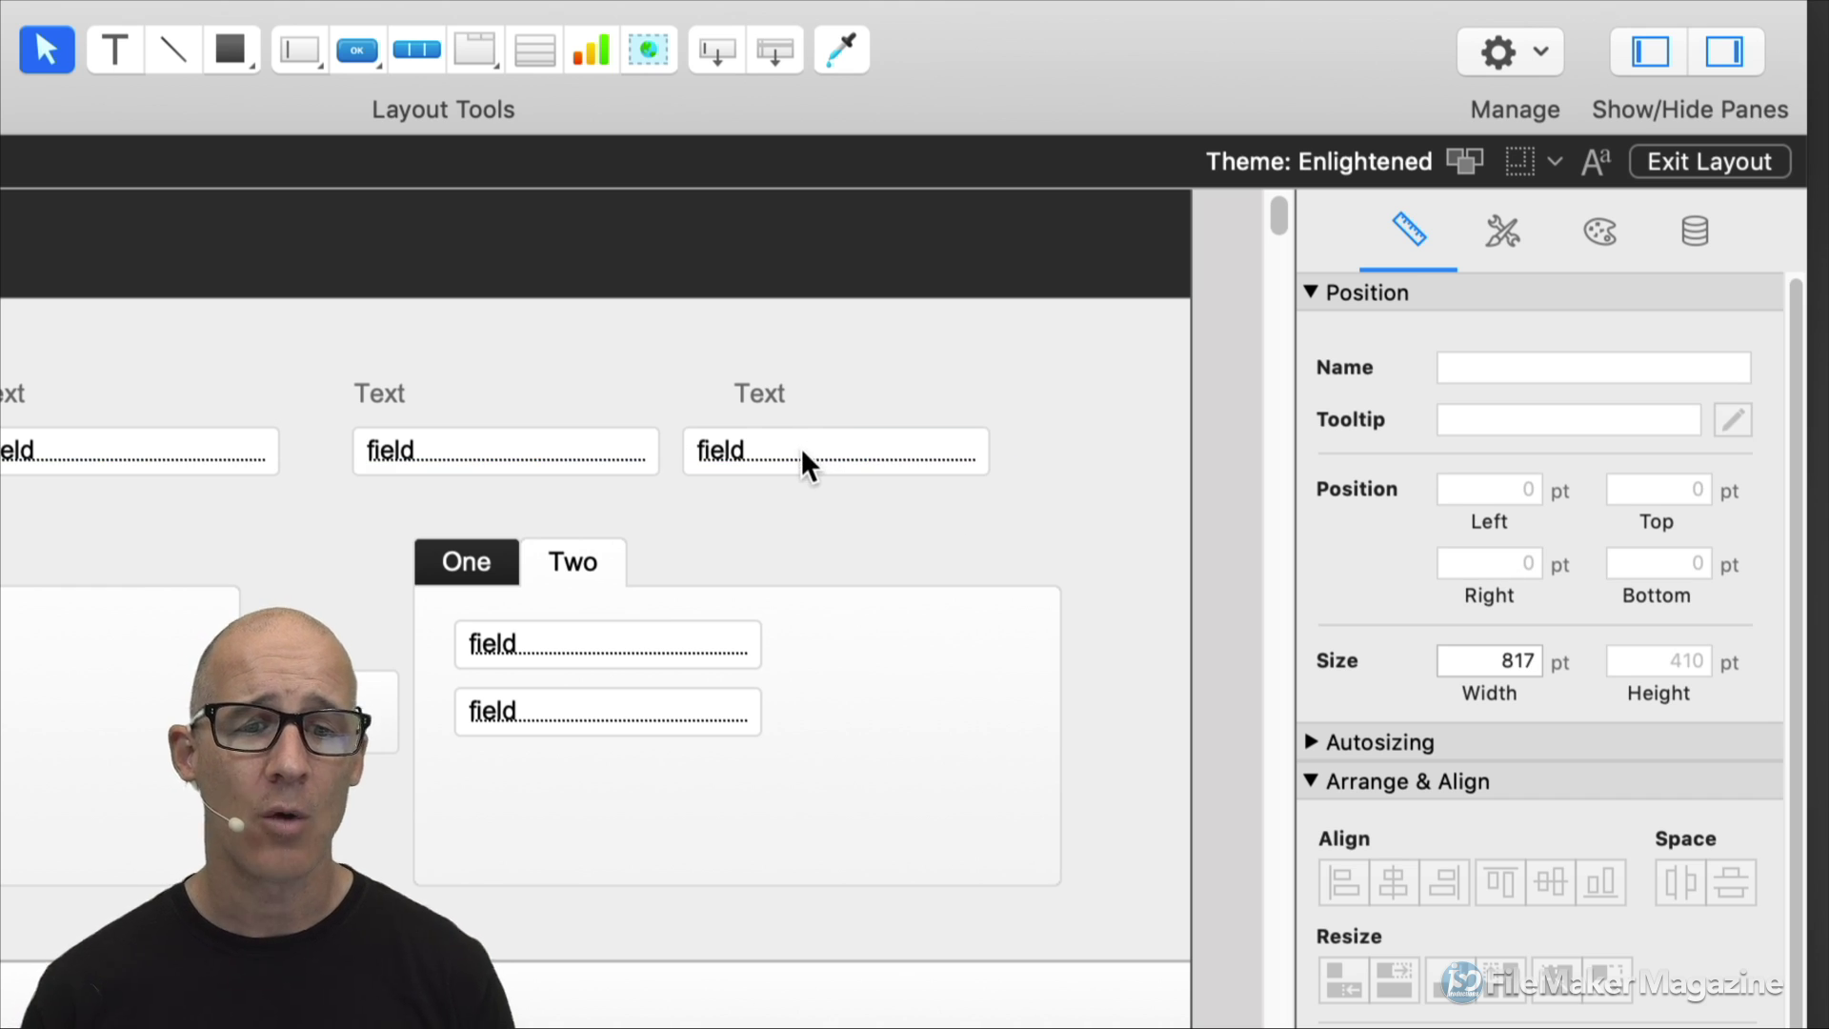
key(super+z)
key(super+z)
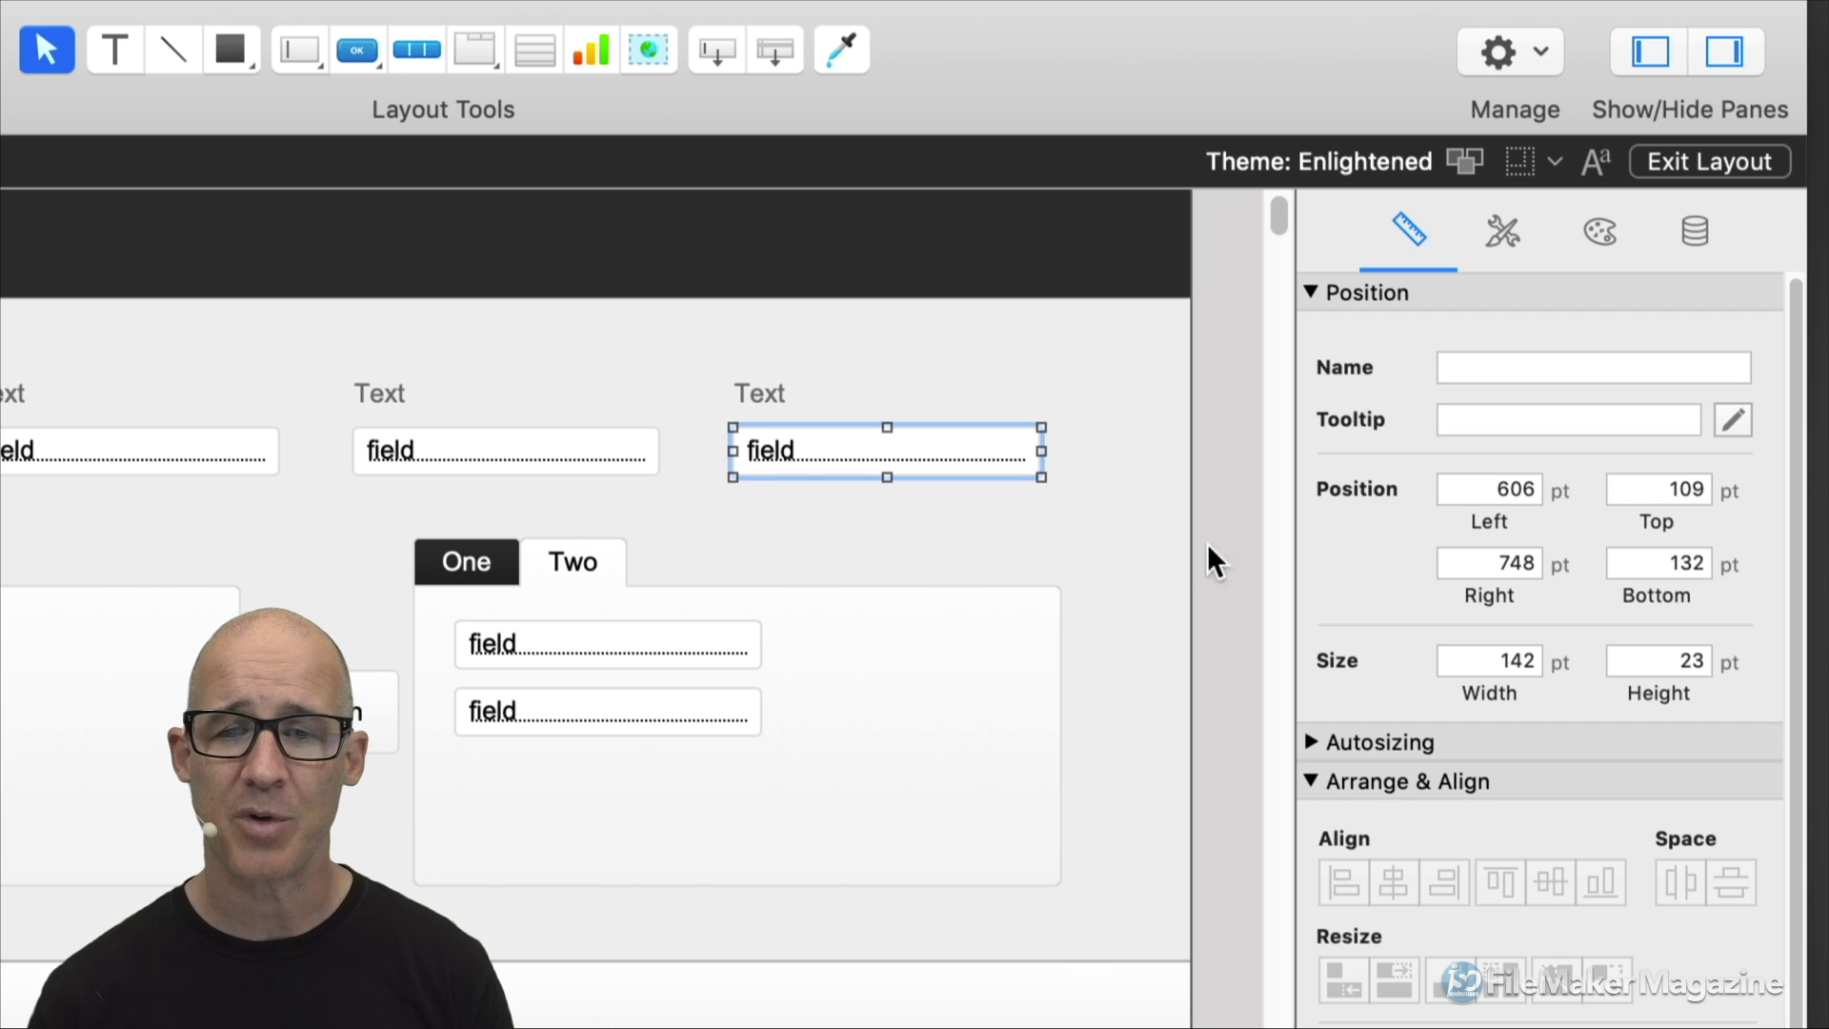
Try reusing the third top-row field's right-edge value as its own left position, edited to 583 pt, and undo the move.
click(628, 455)
double_click(1491, 563)
key(super+c)
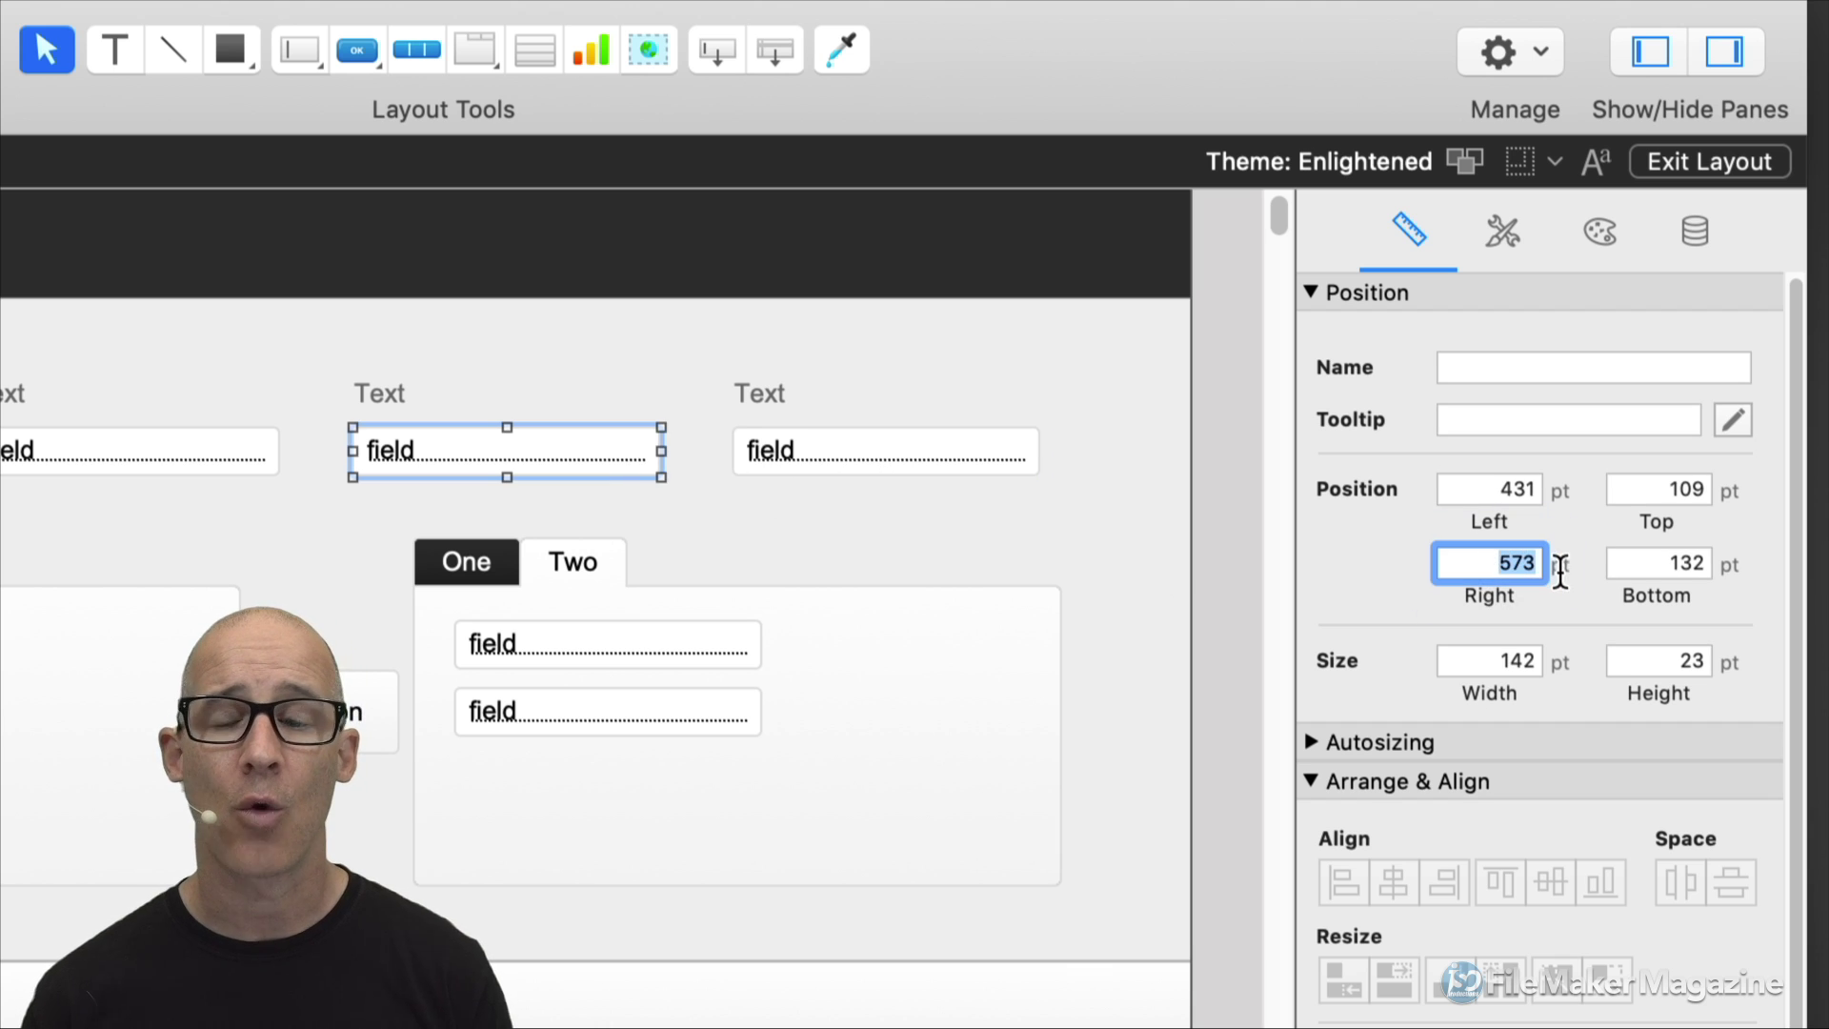
double_click(1498, 493)
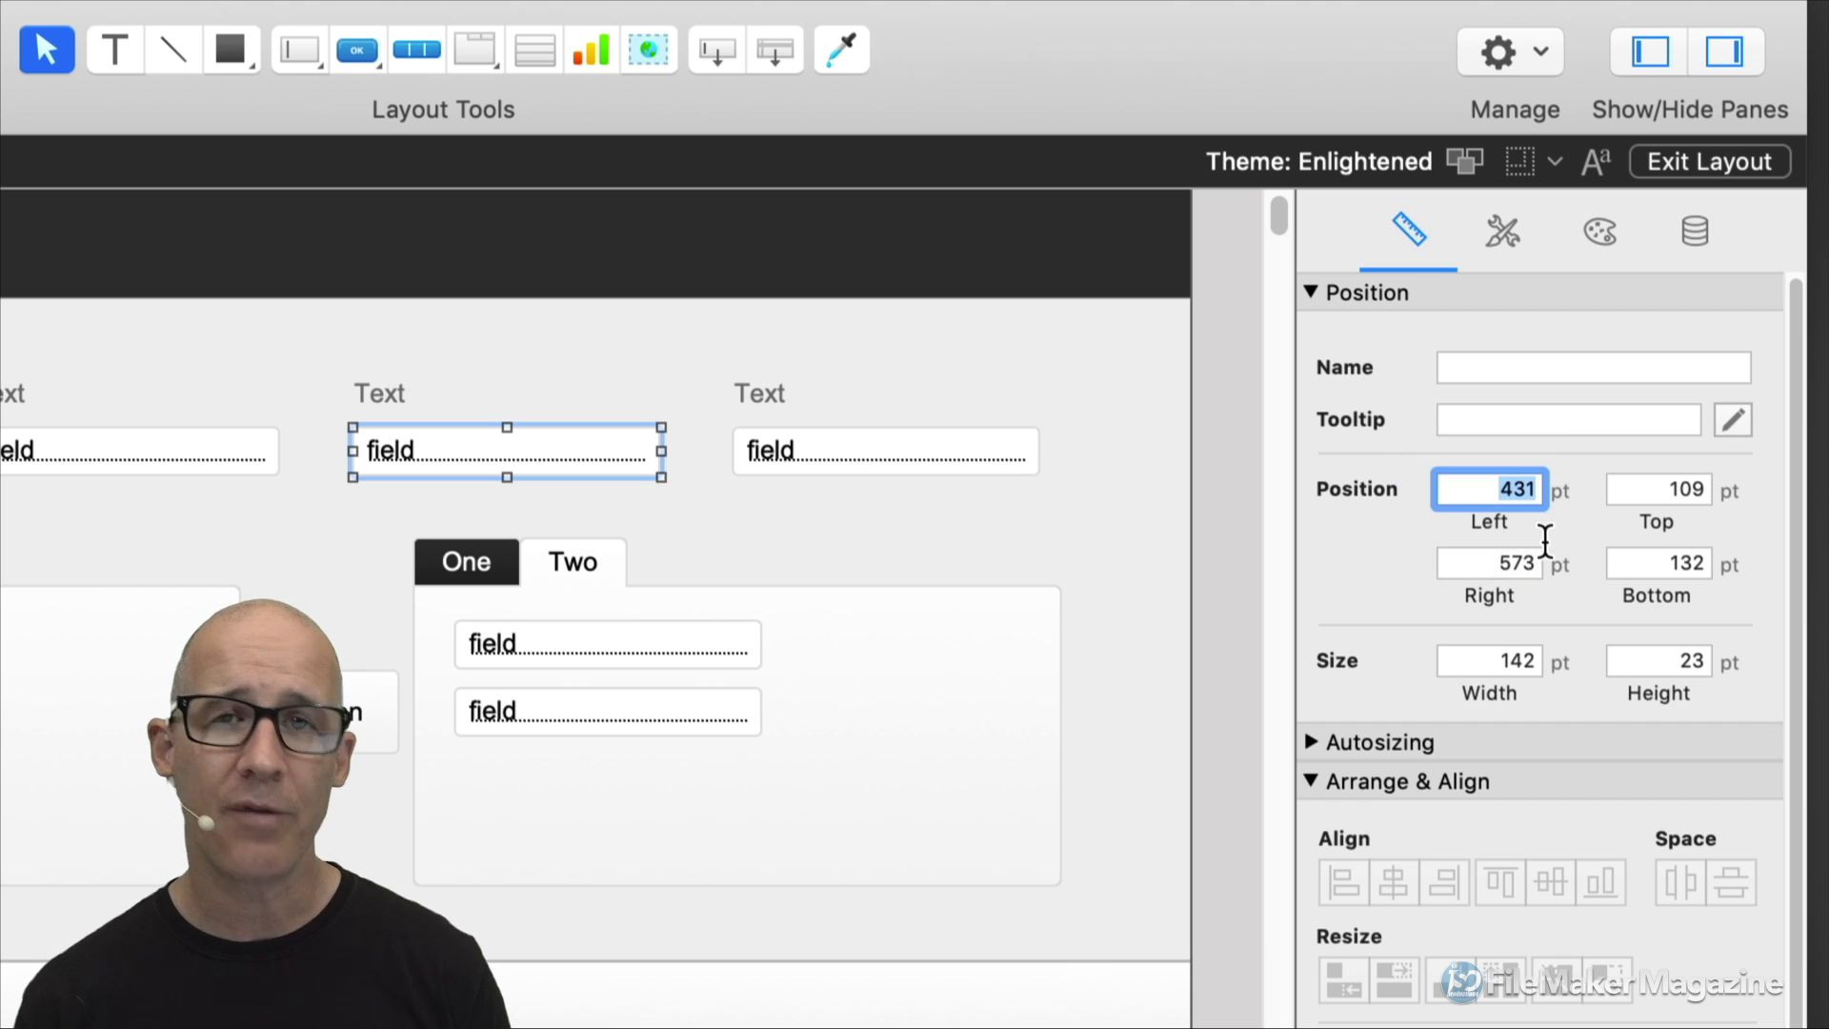
key(super+v)
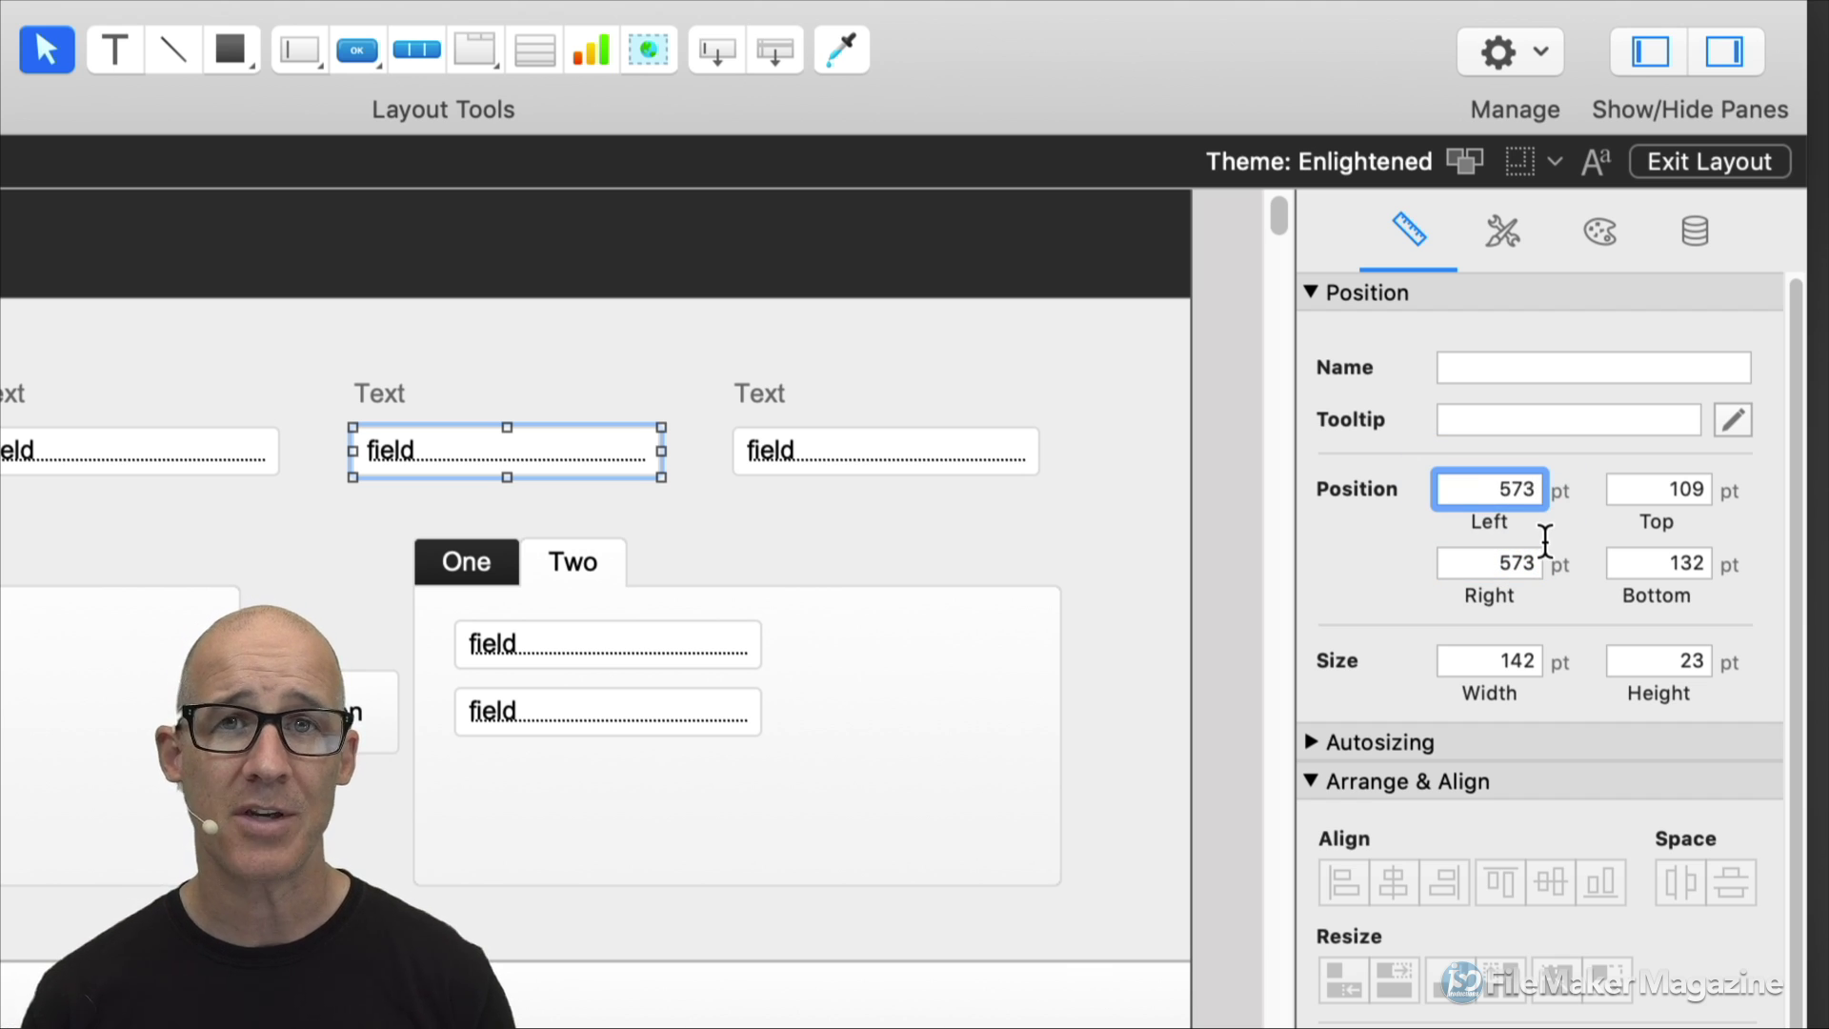
key(Left)
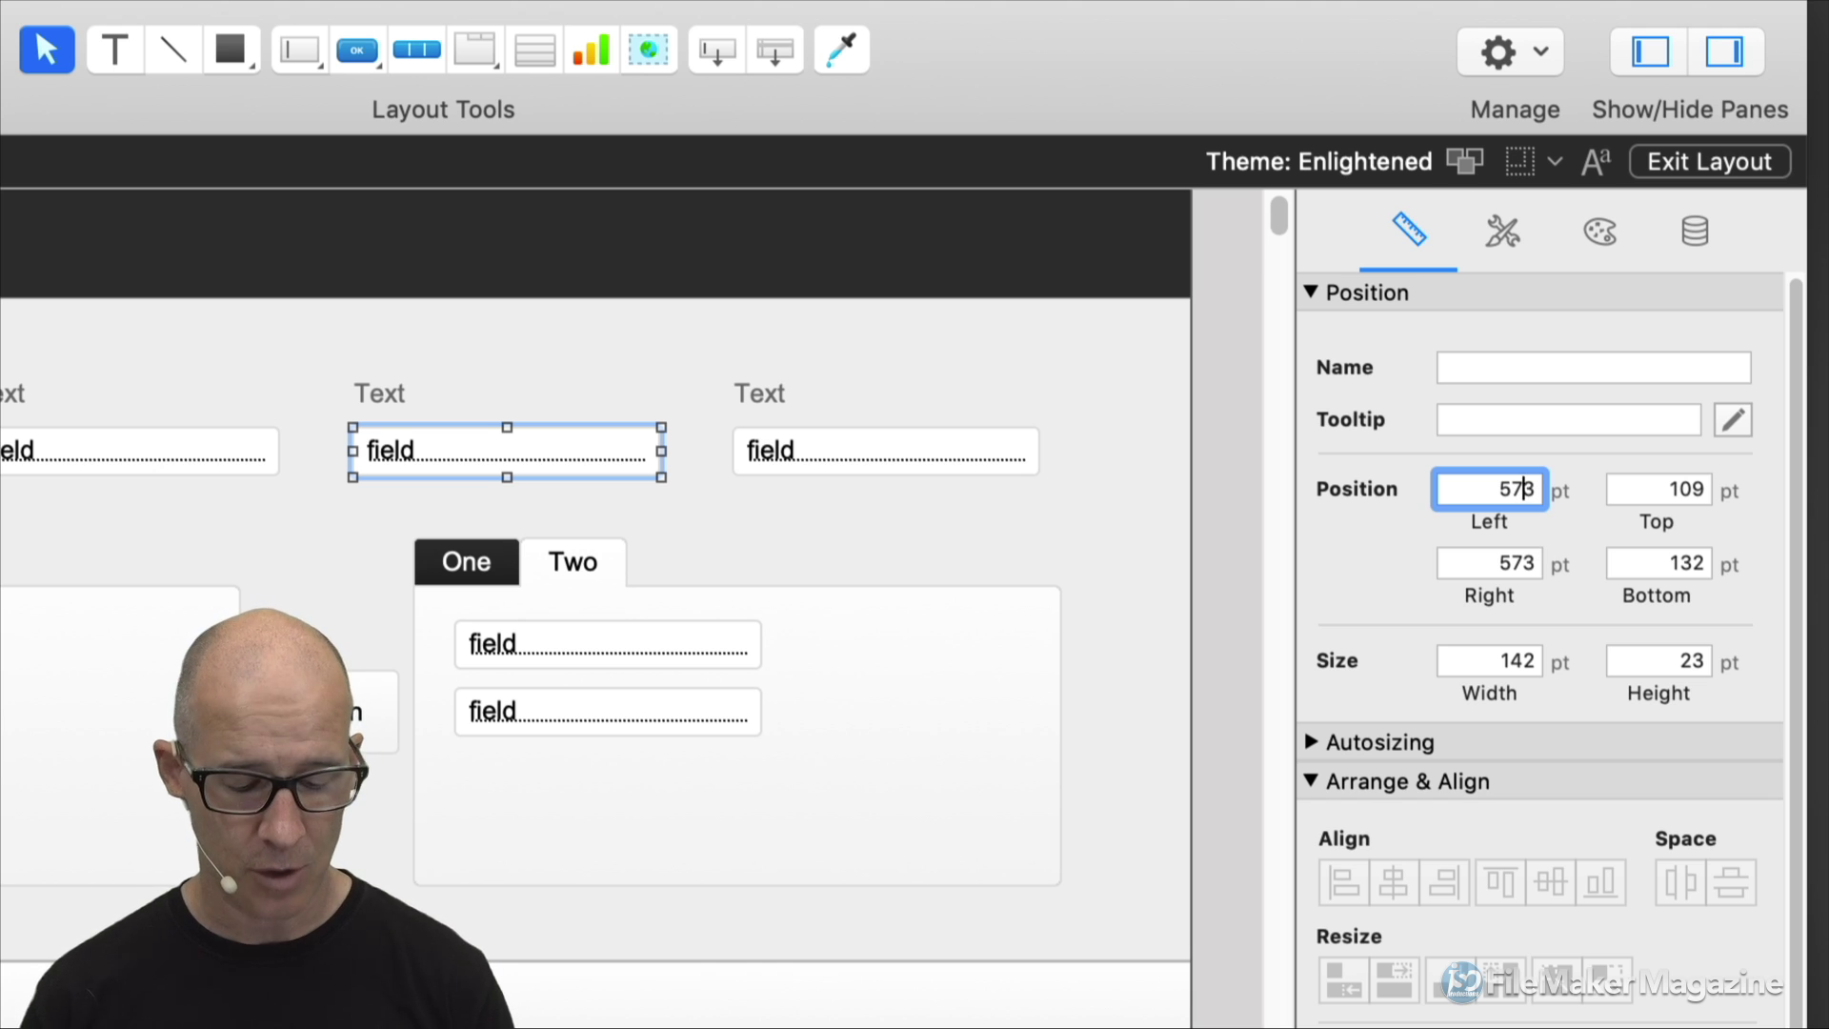
key(BackSpace)
text(8)
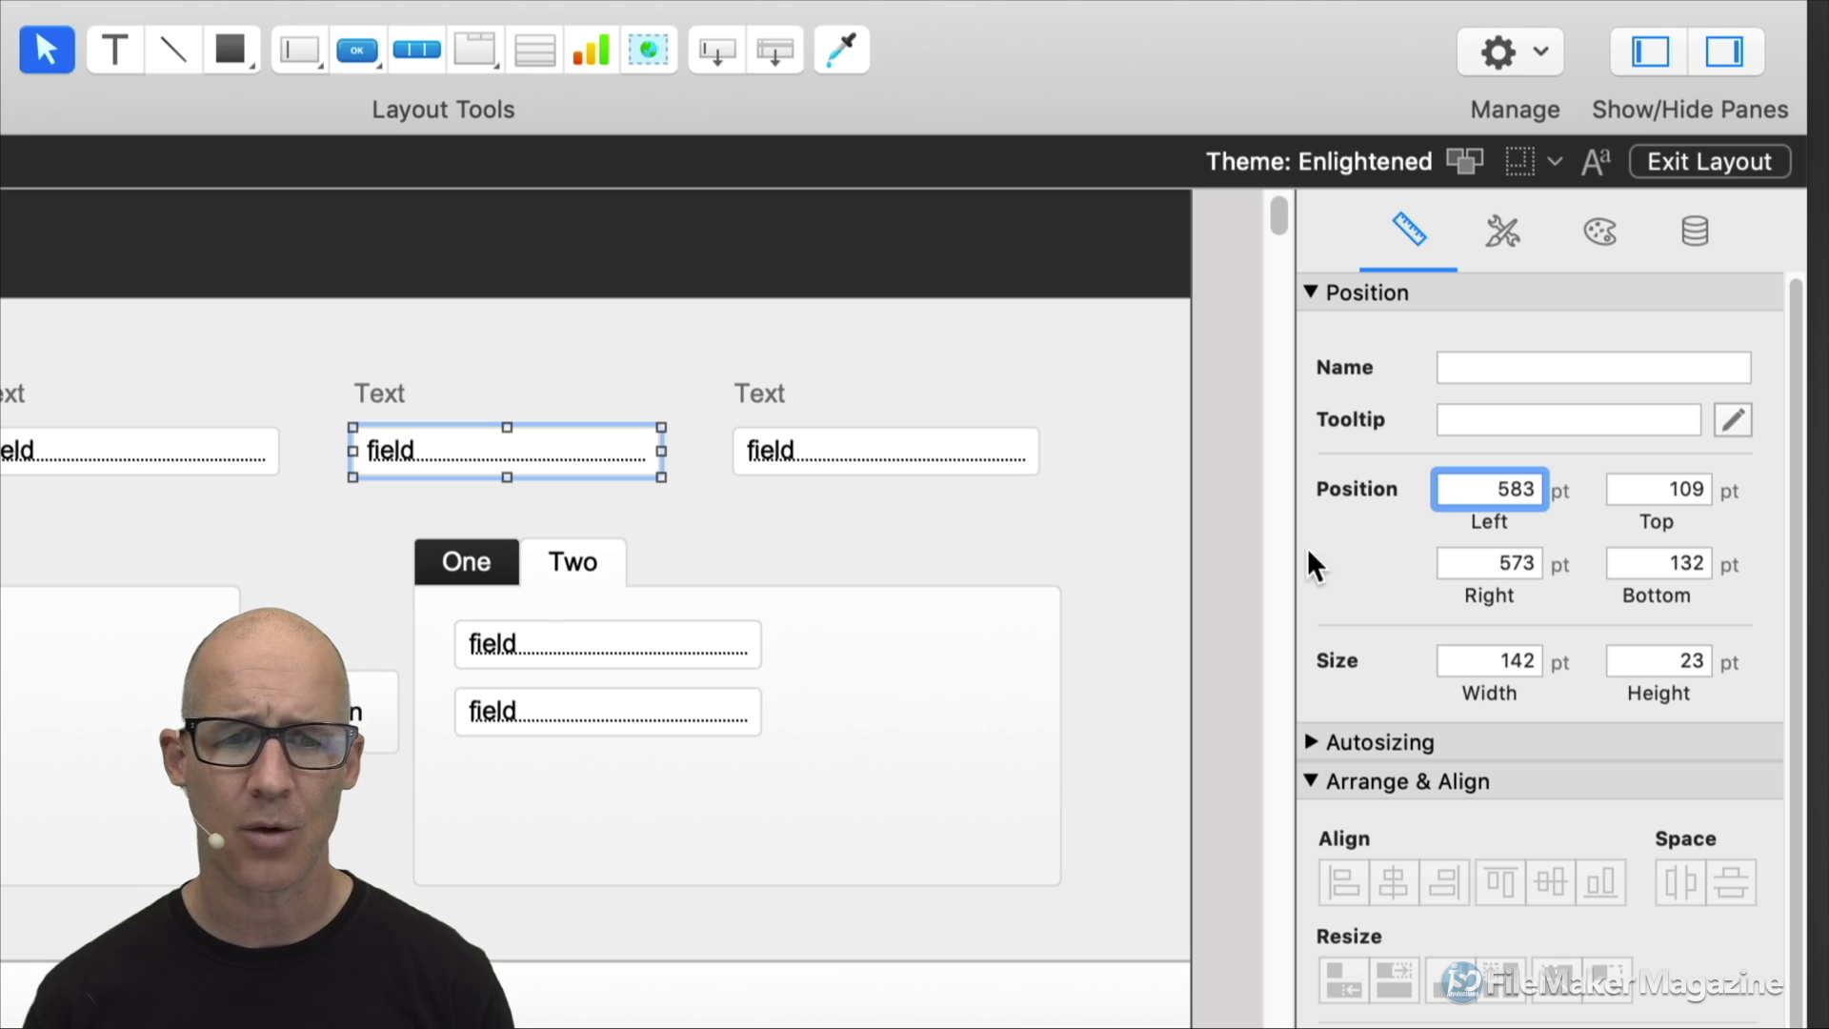
click(805, 461)
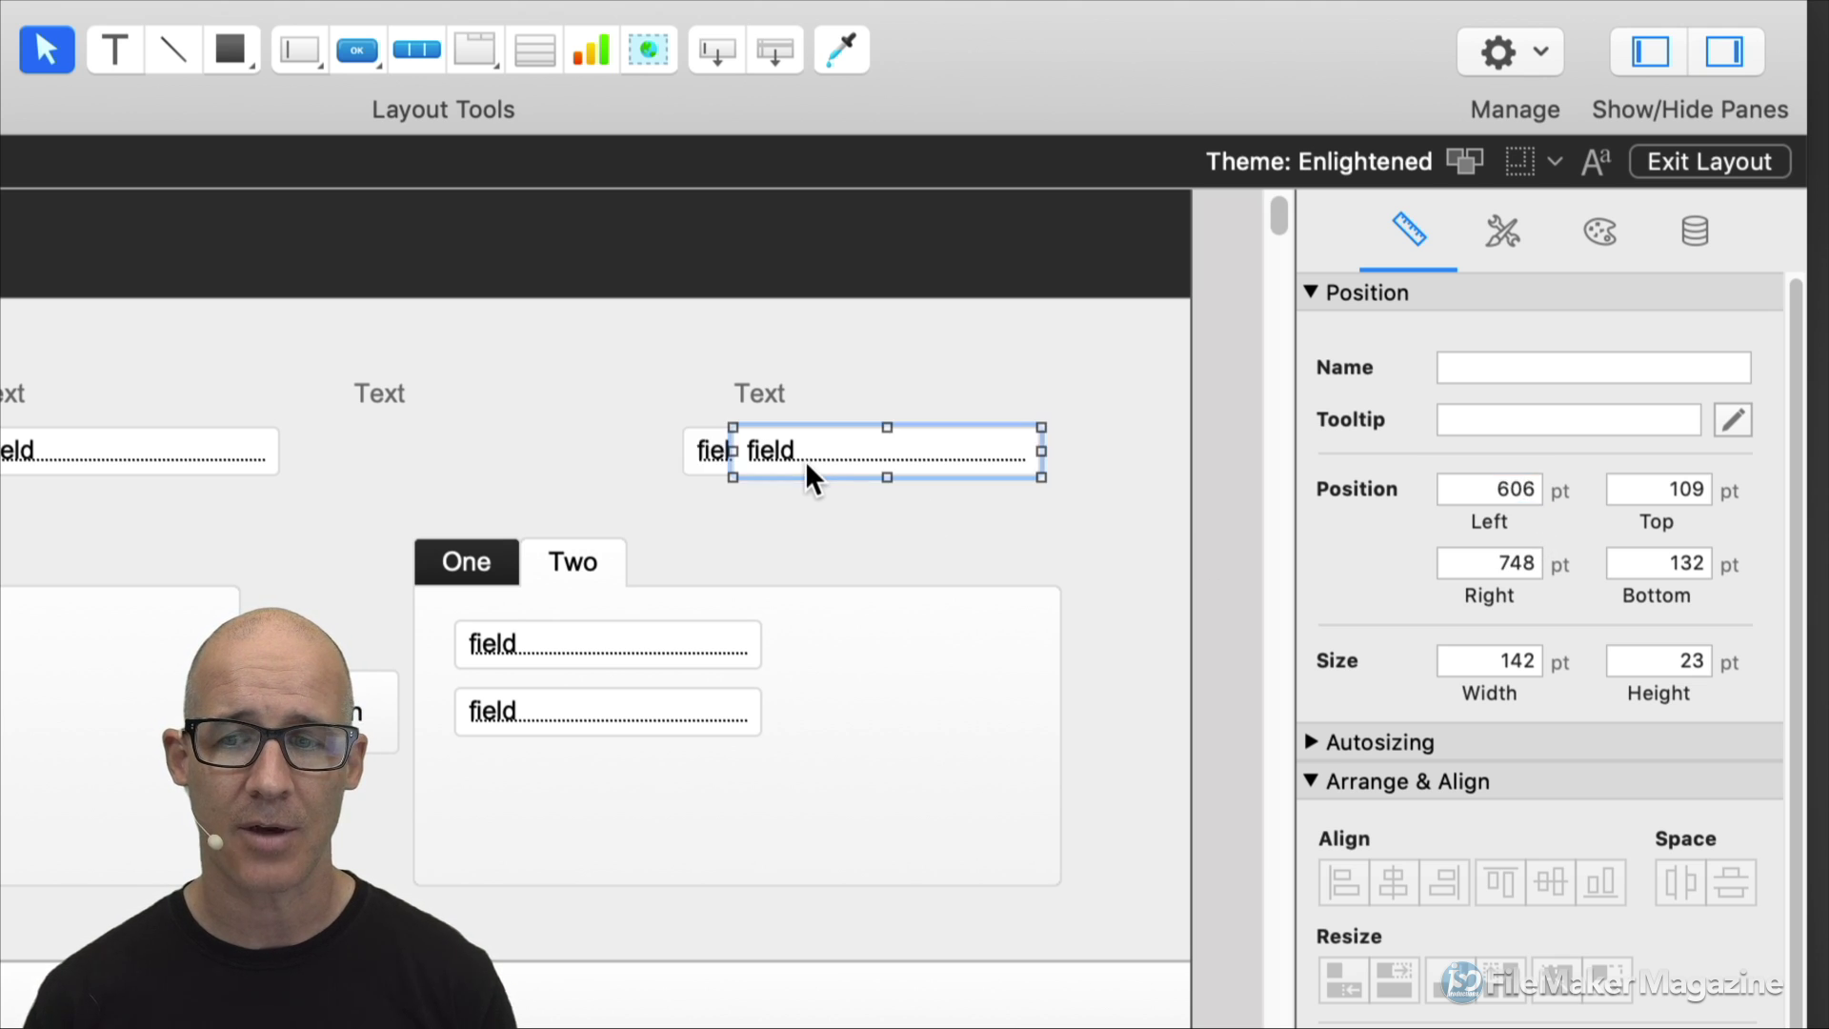
key(super+z)
Copy the third top-row field's right-edge value, 573, into the left position of the last field in that row.
click(836, 453)
click(650, 455)
double_click(1536, 565)
key(super+c)
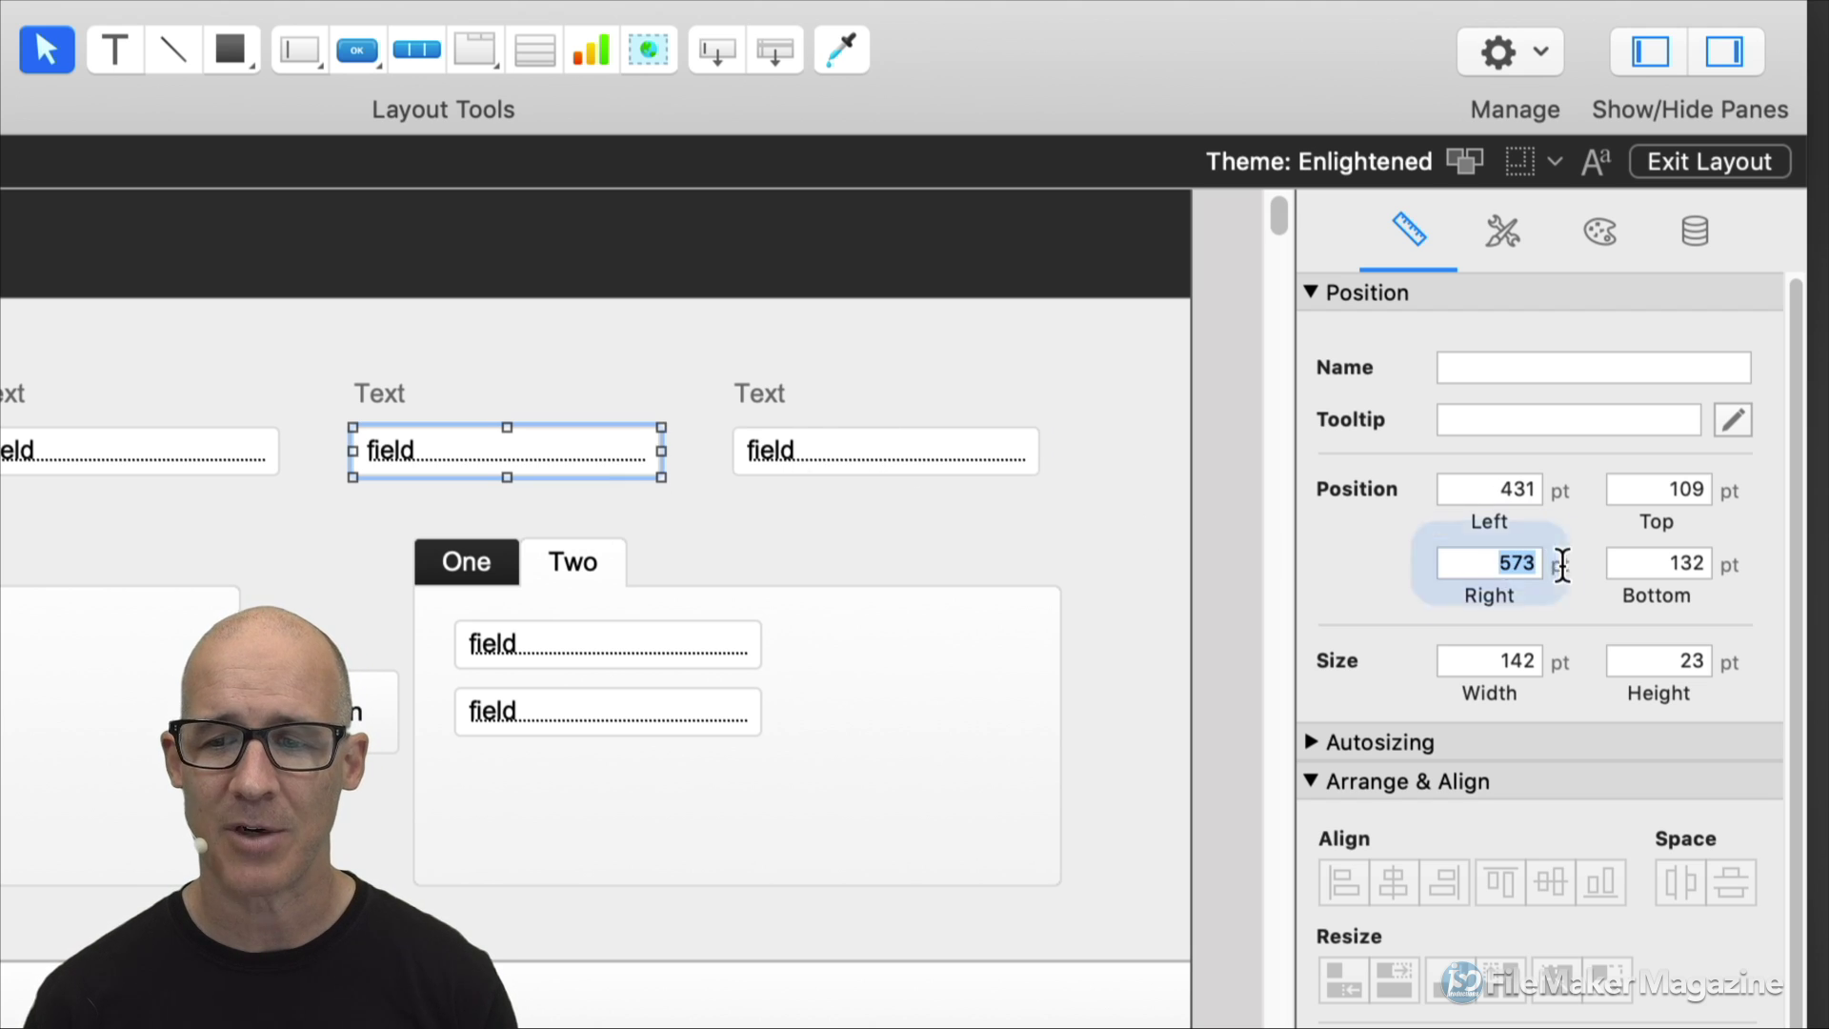
click(926, 450)
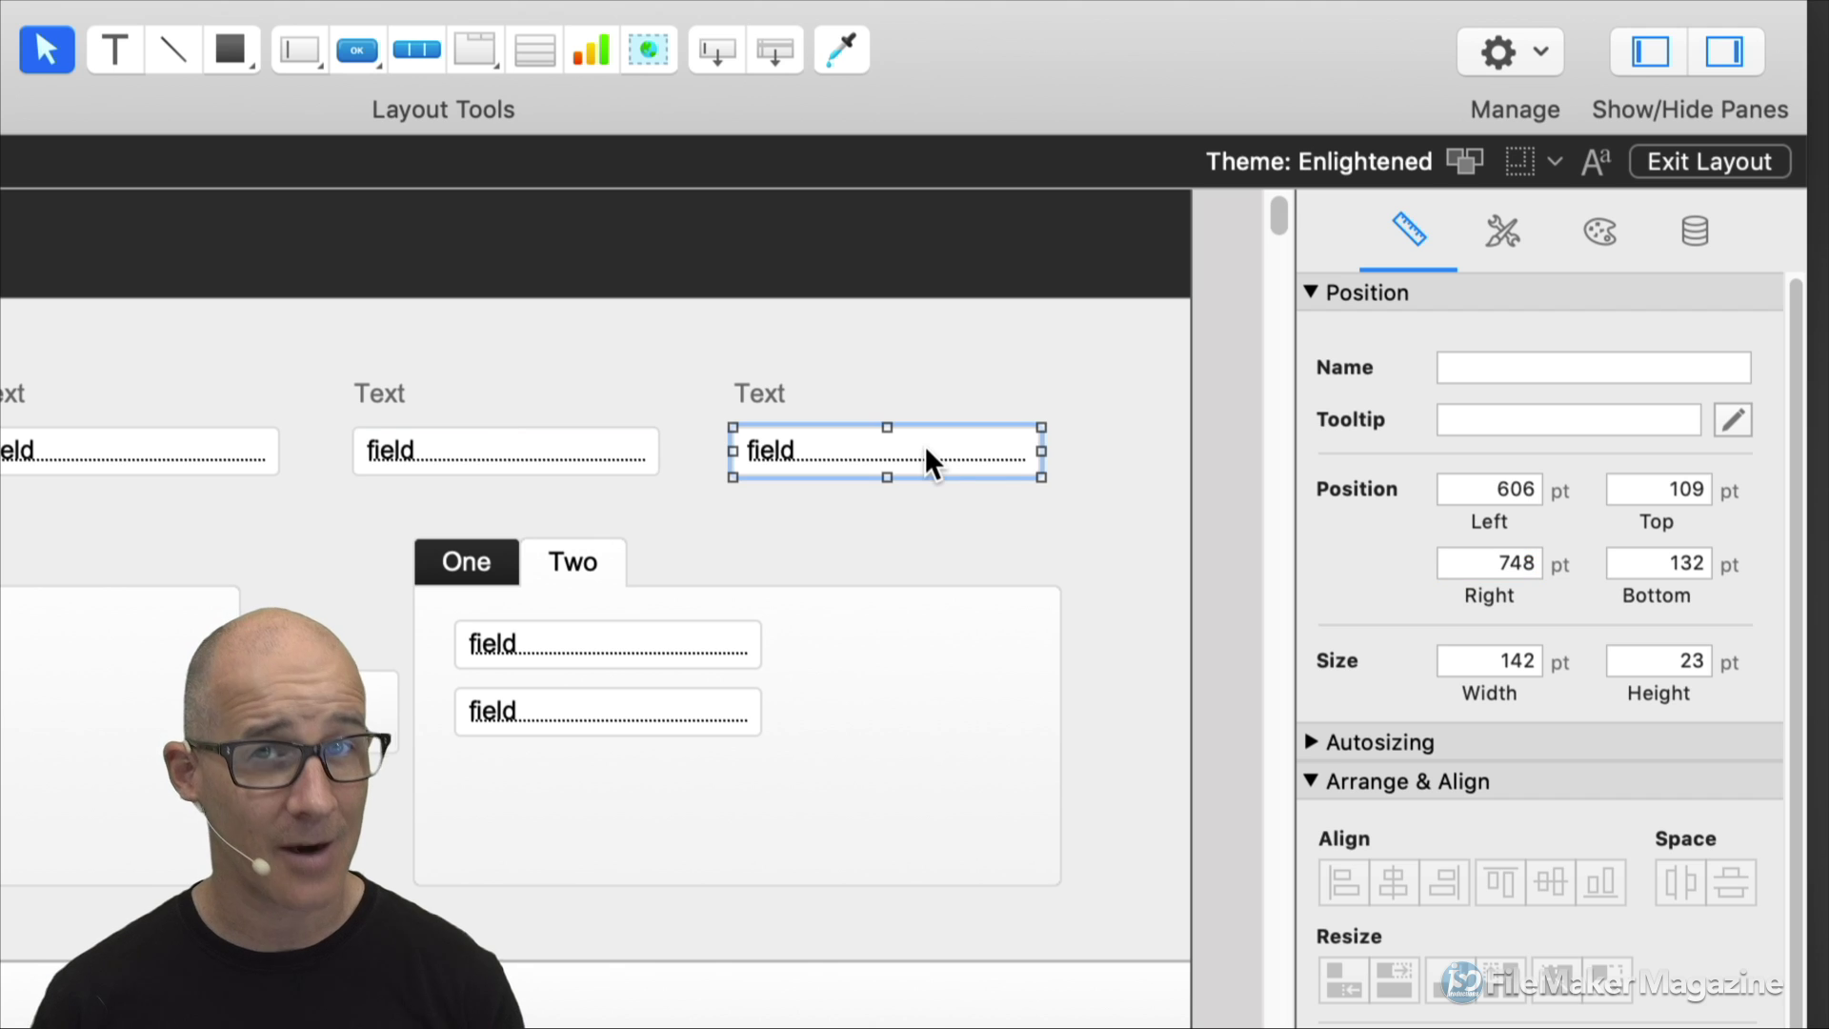
double_click(1520, 490)
key(super+v)
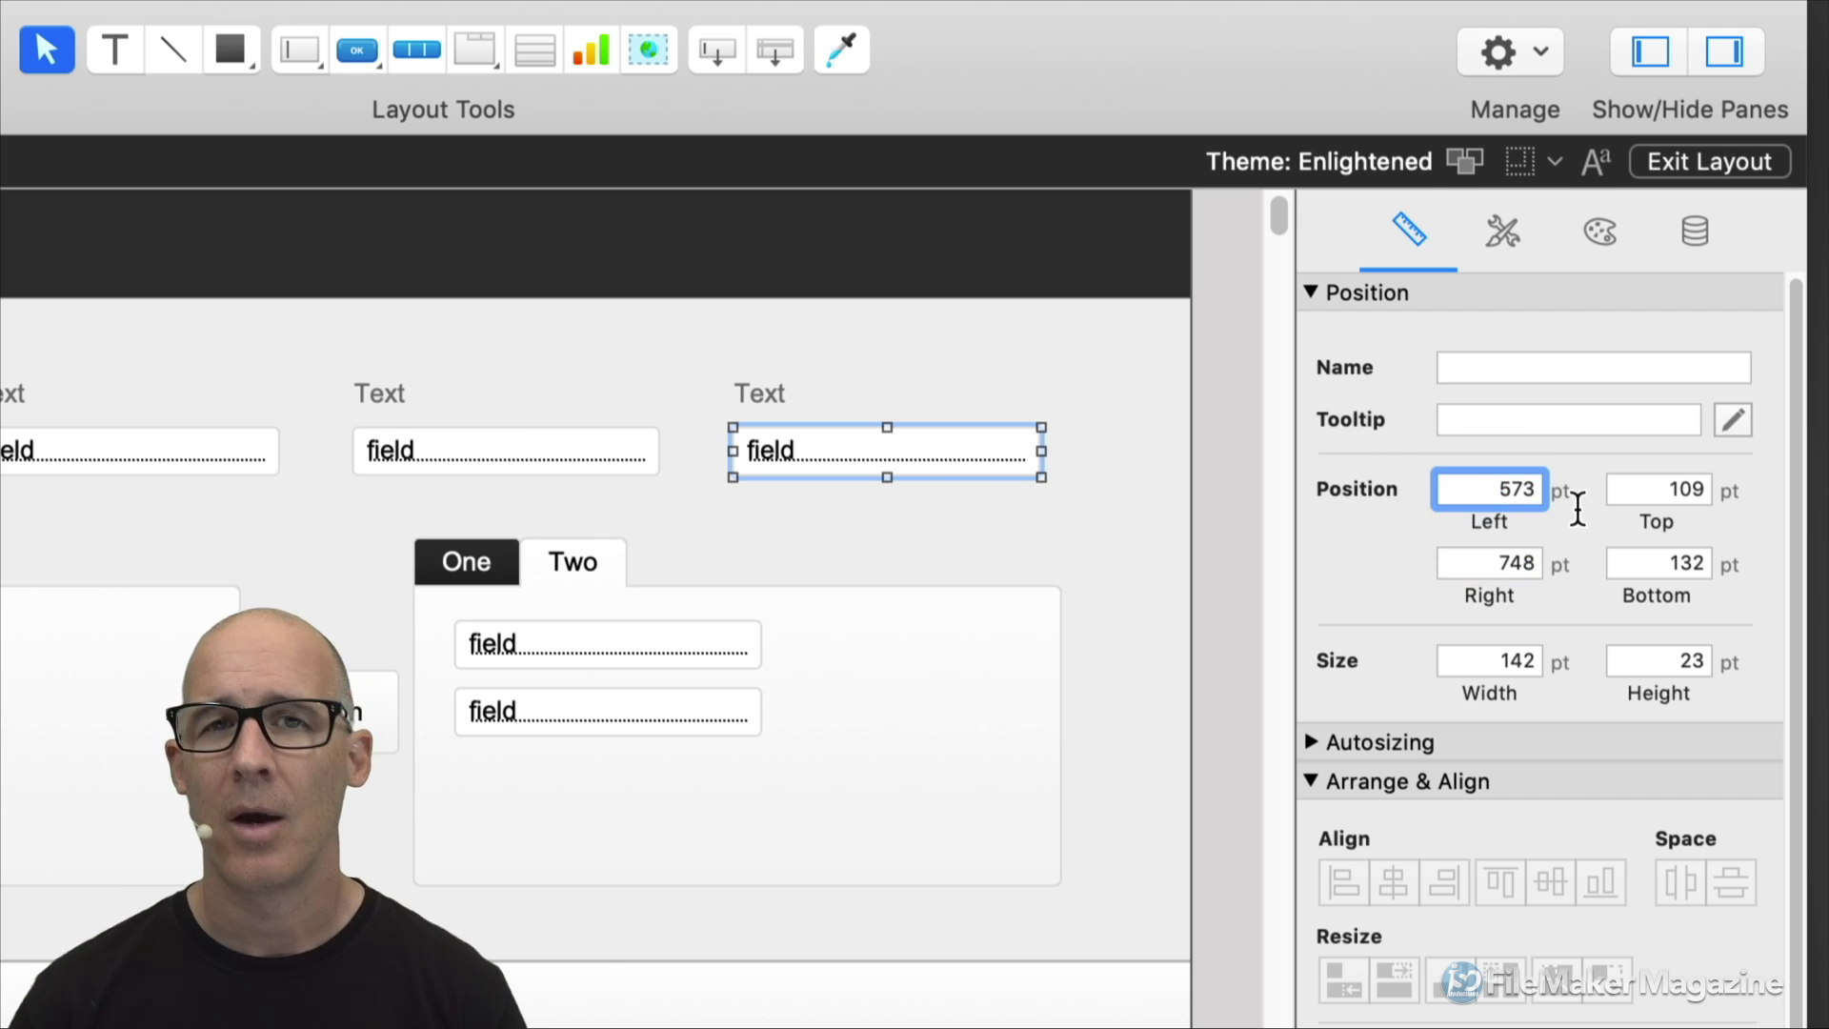
Change the last field's pending left position to 583 pt and back to 573 pt without applying it.
key(Left)
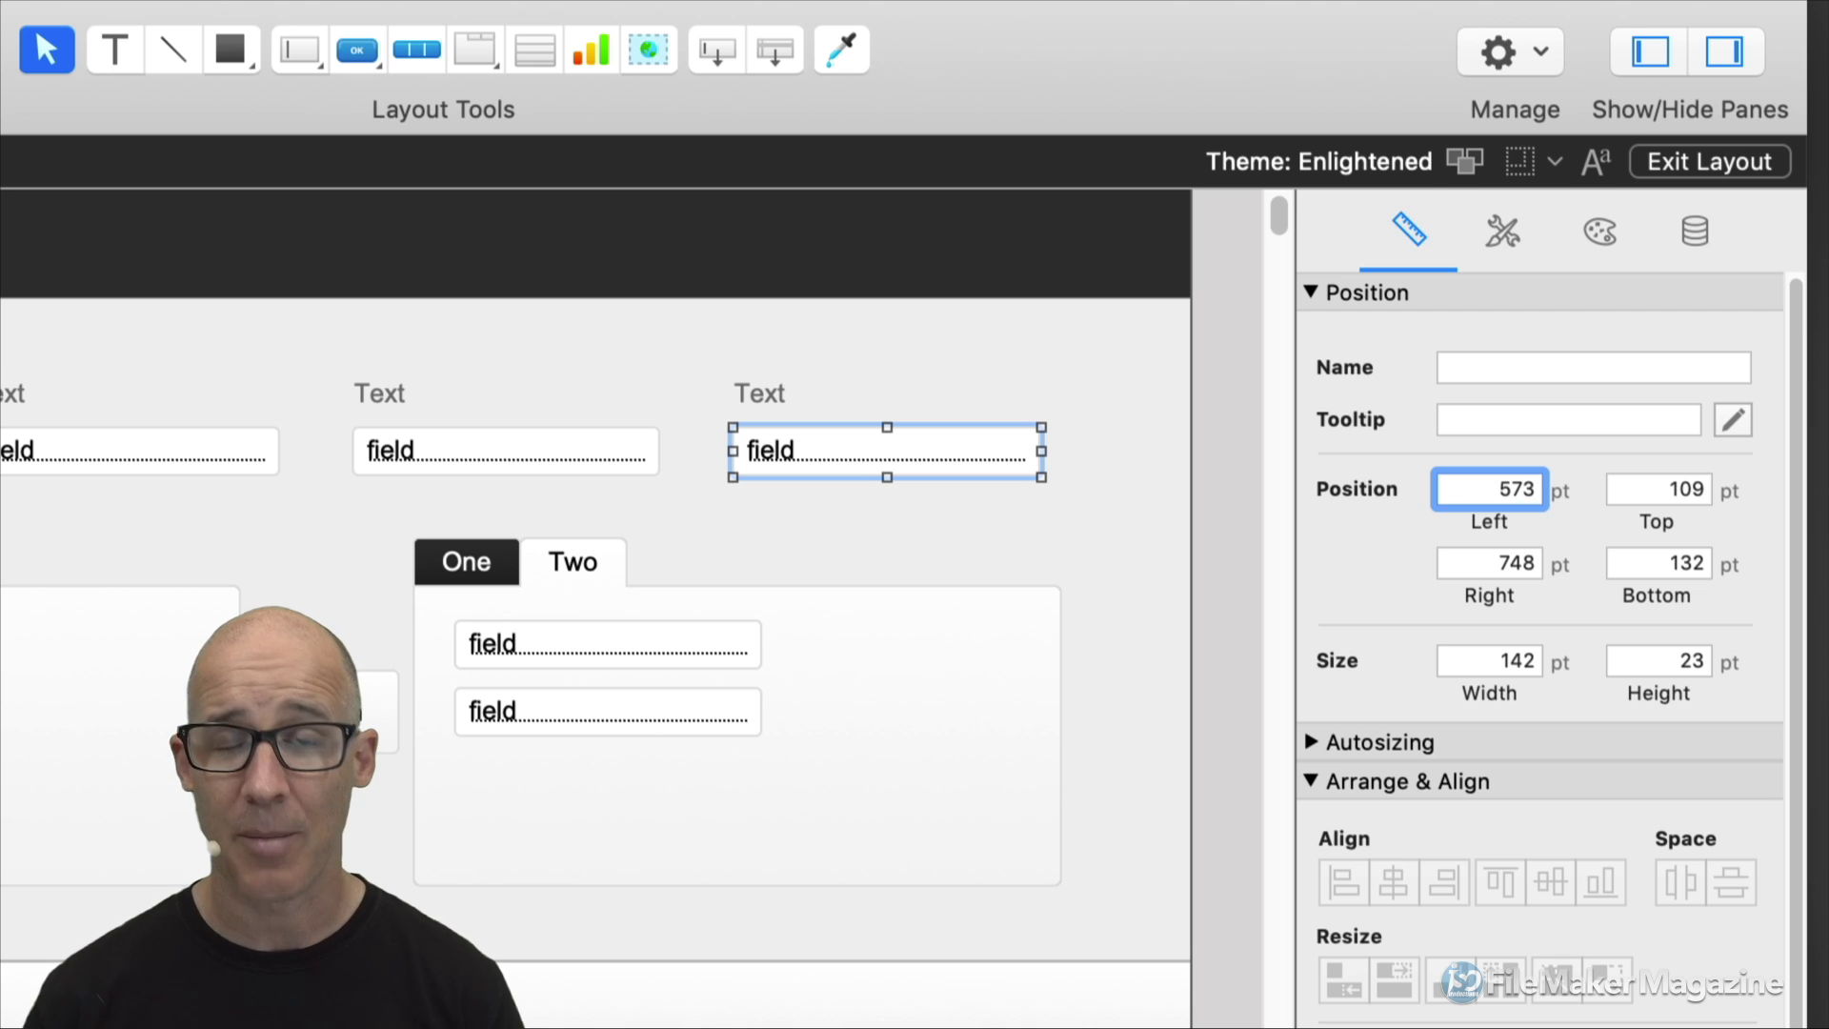
key(BackSpace)
text(8)
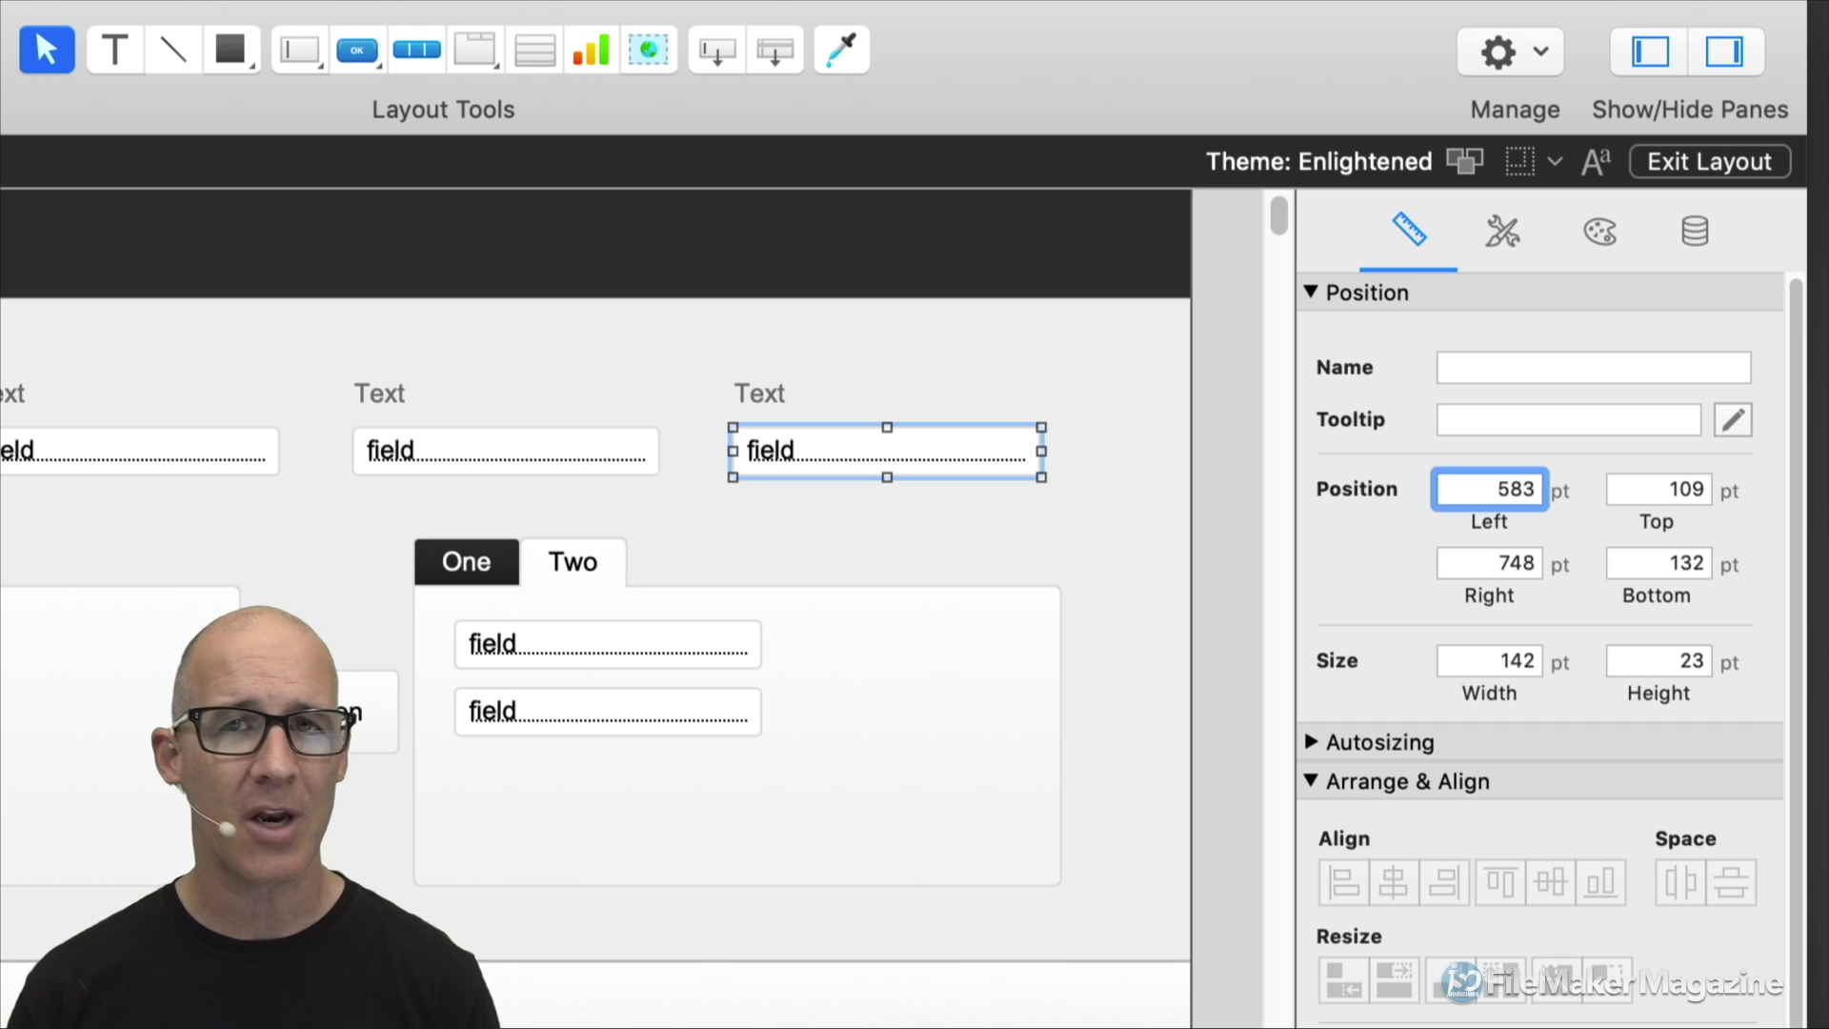
key(Left)
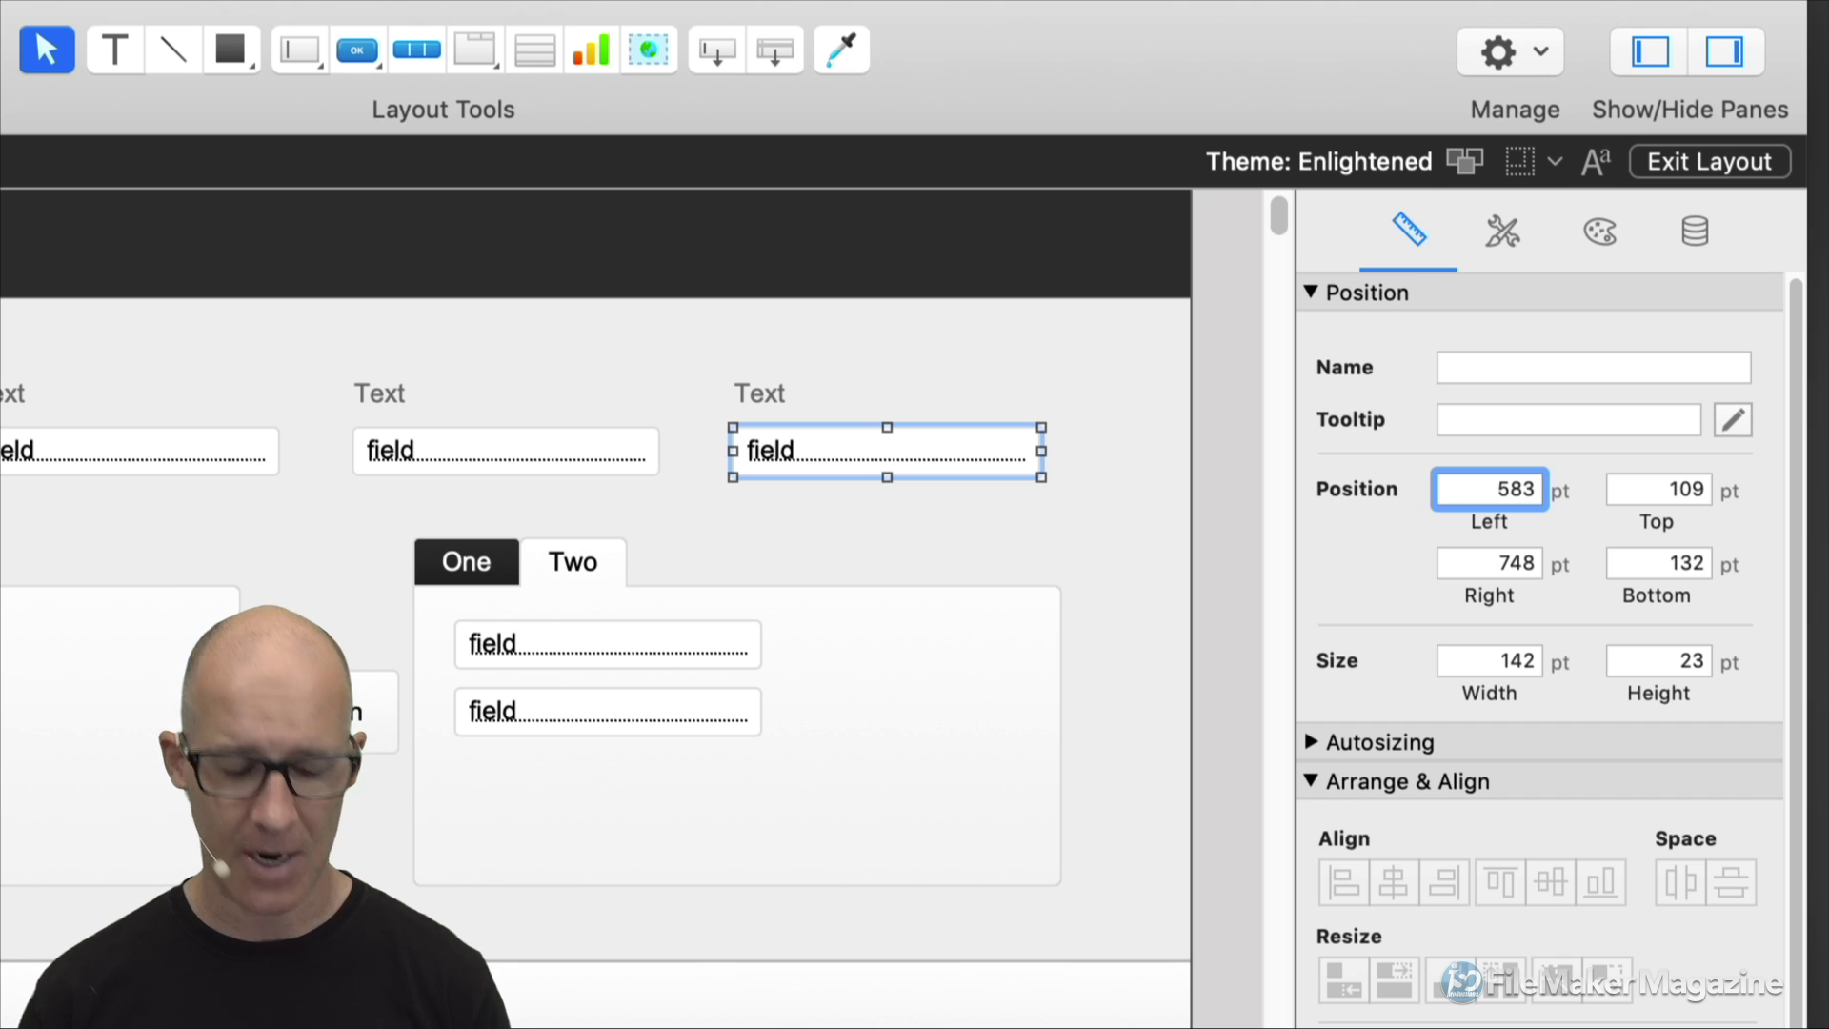
key(BackSpace)
text(7)
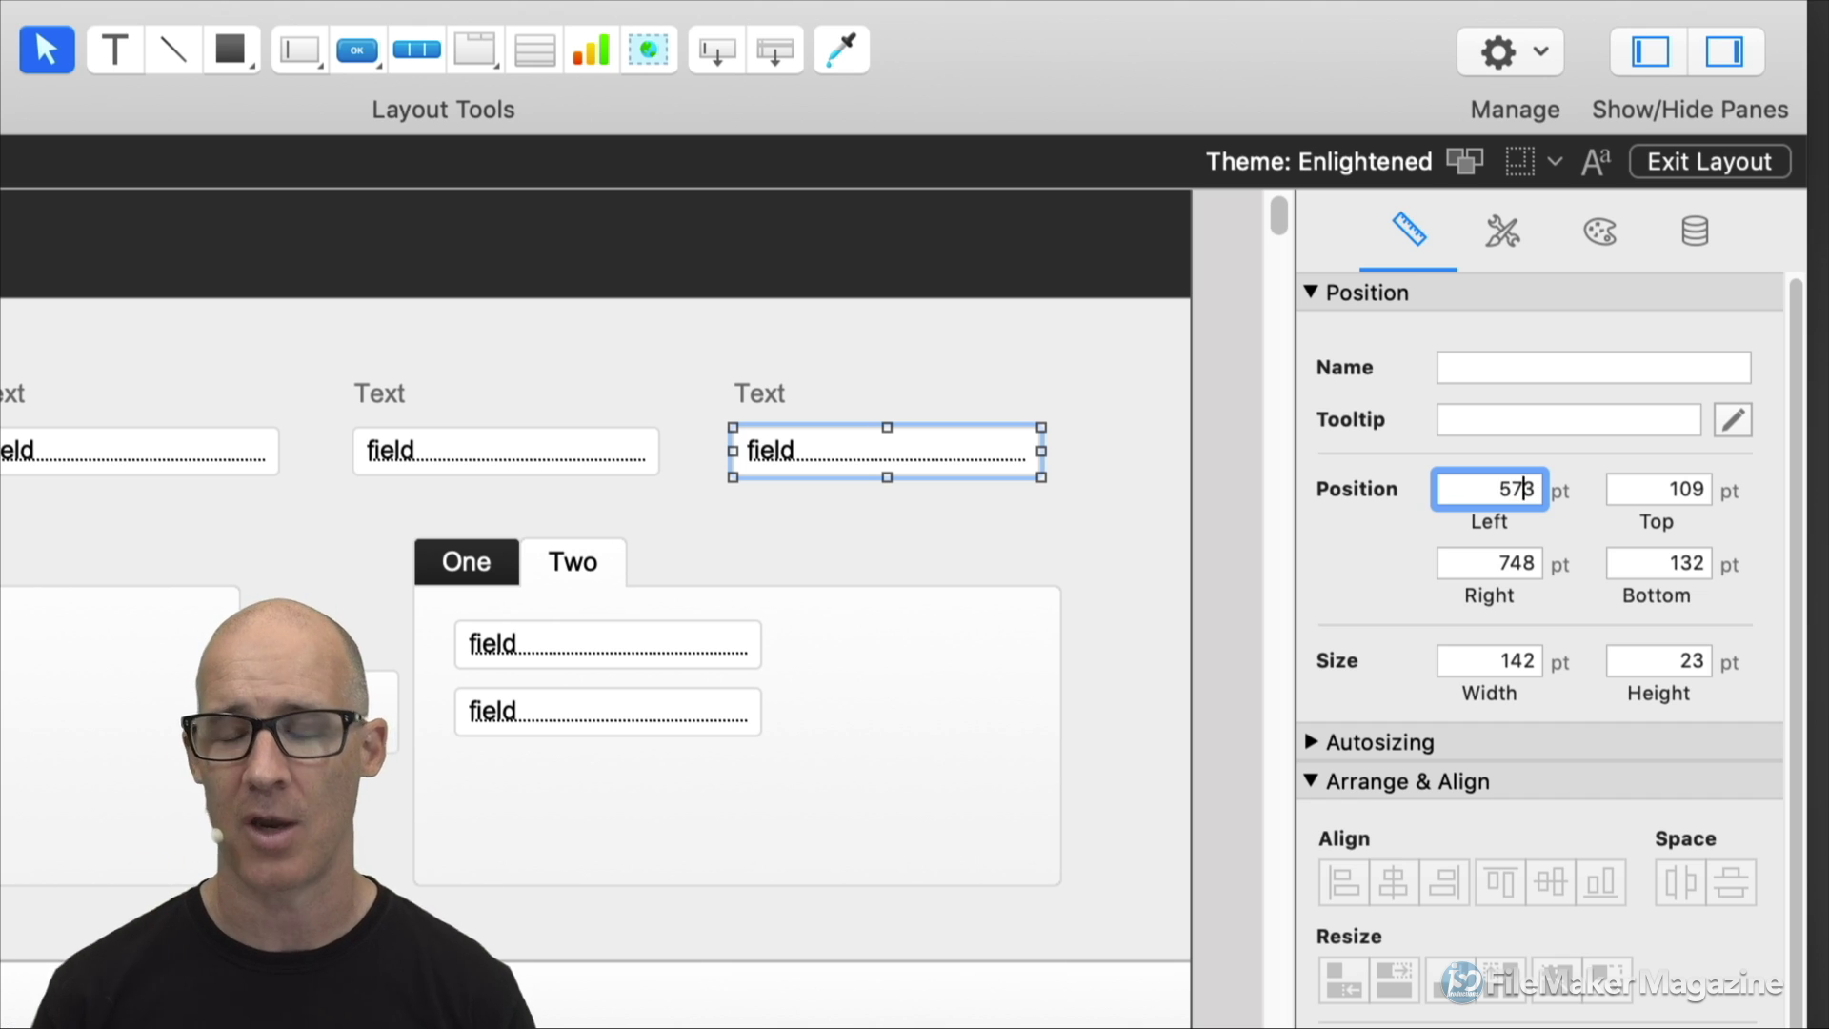
key(Right)
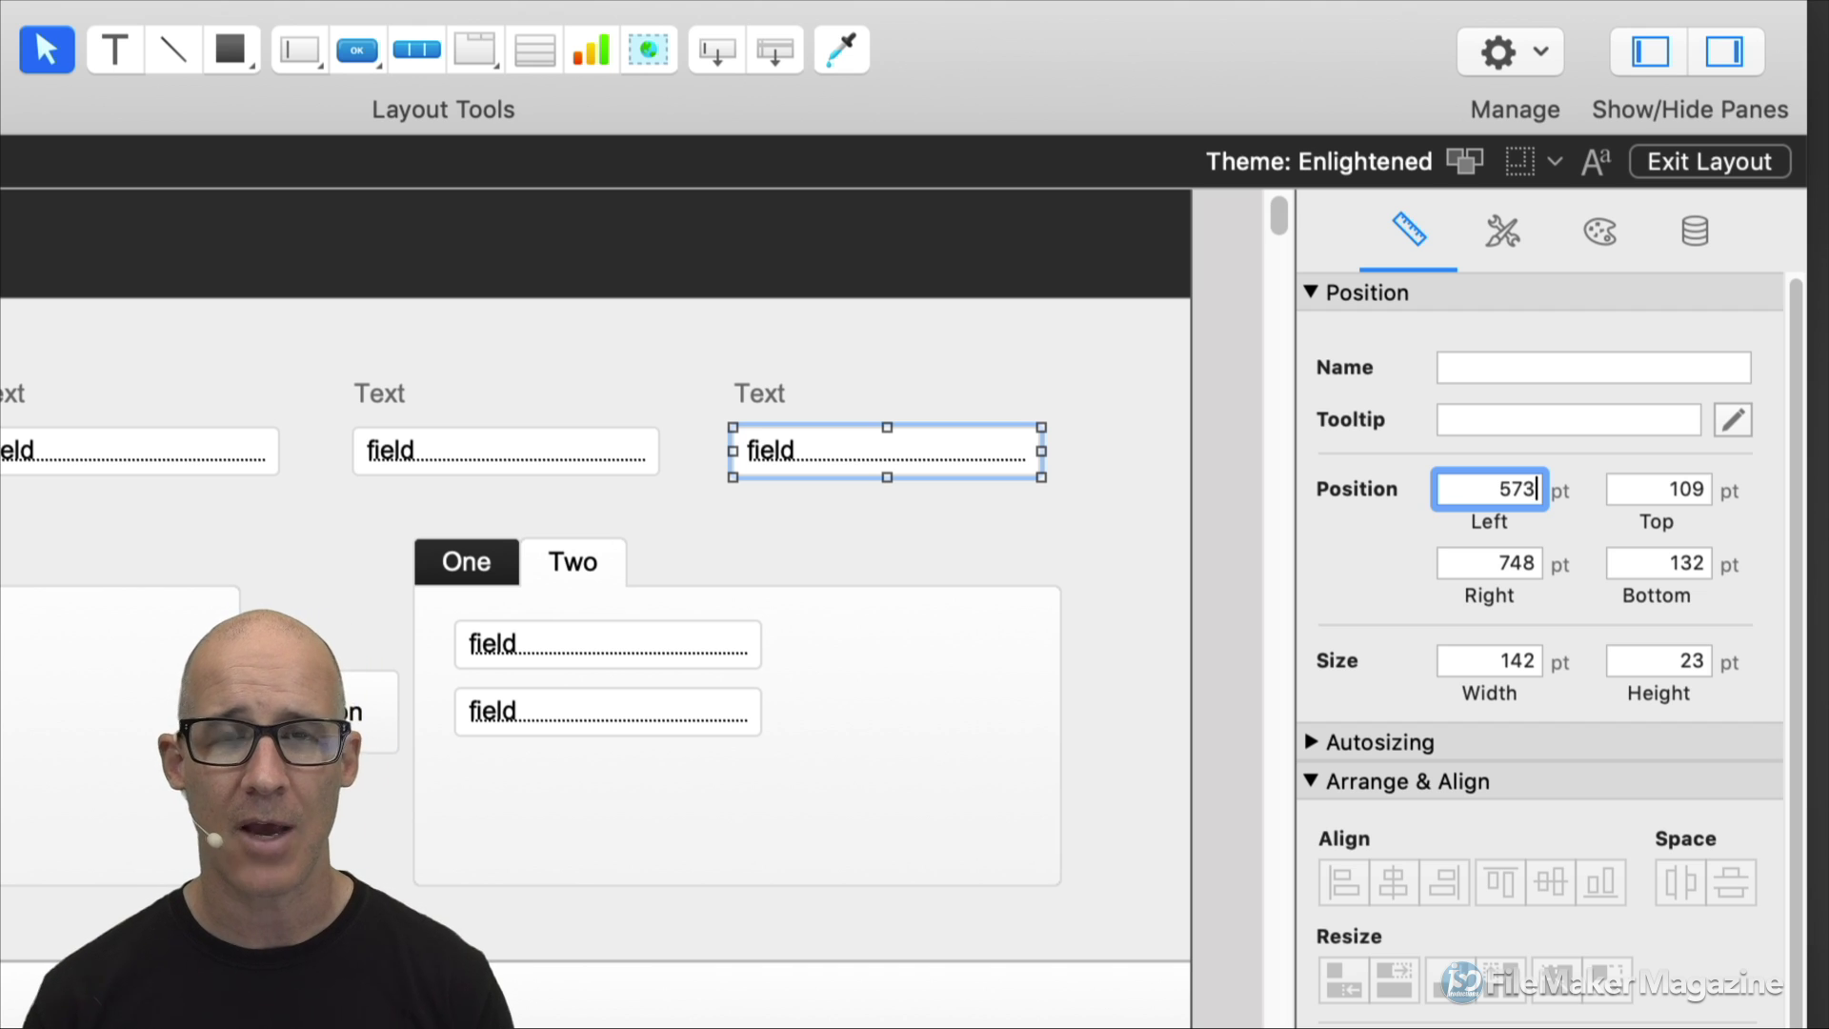
Set the last field's left position to 583 pt, leaving a 10 pt gap after the third field, and apply it.
key(Left)
key(BackSpace)
text(8)
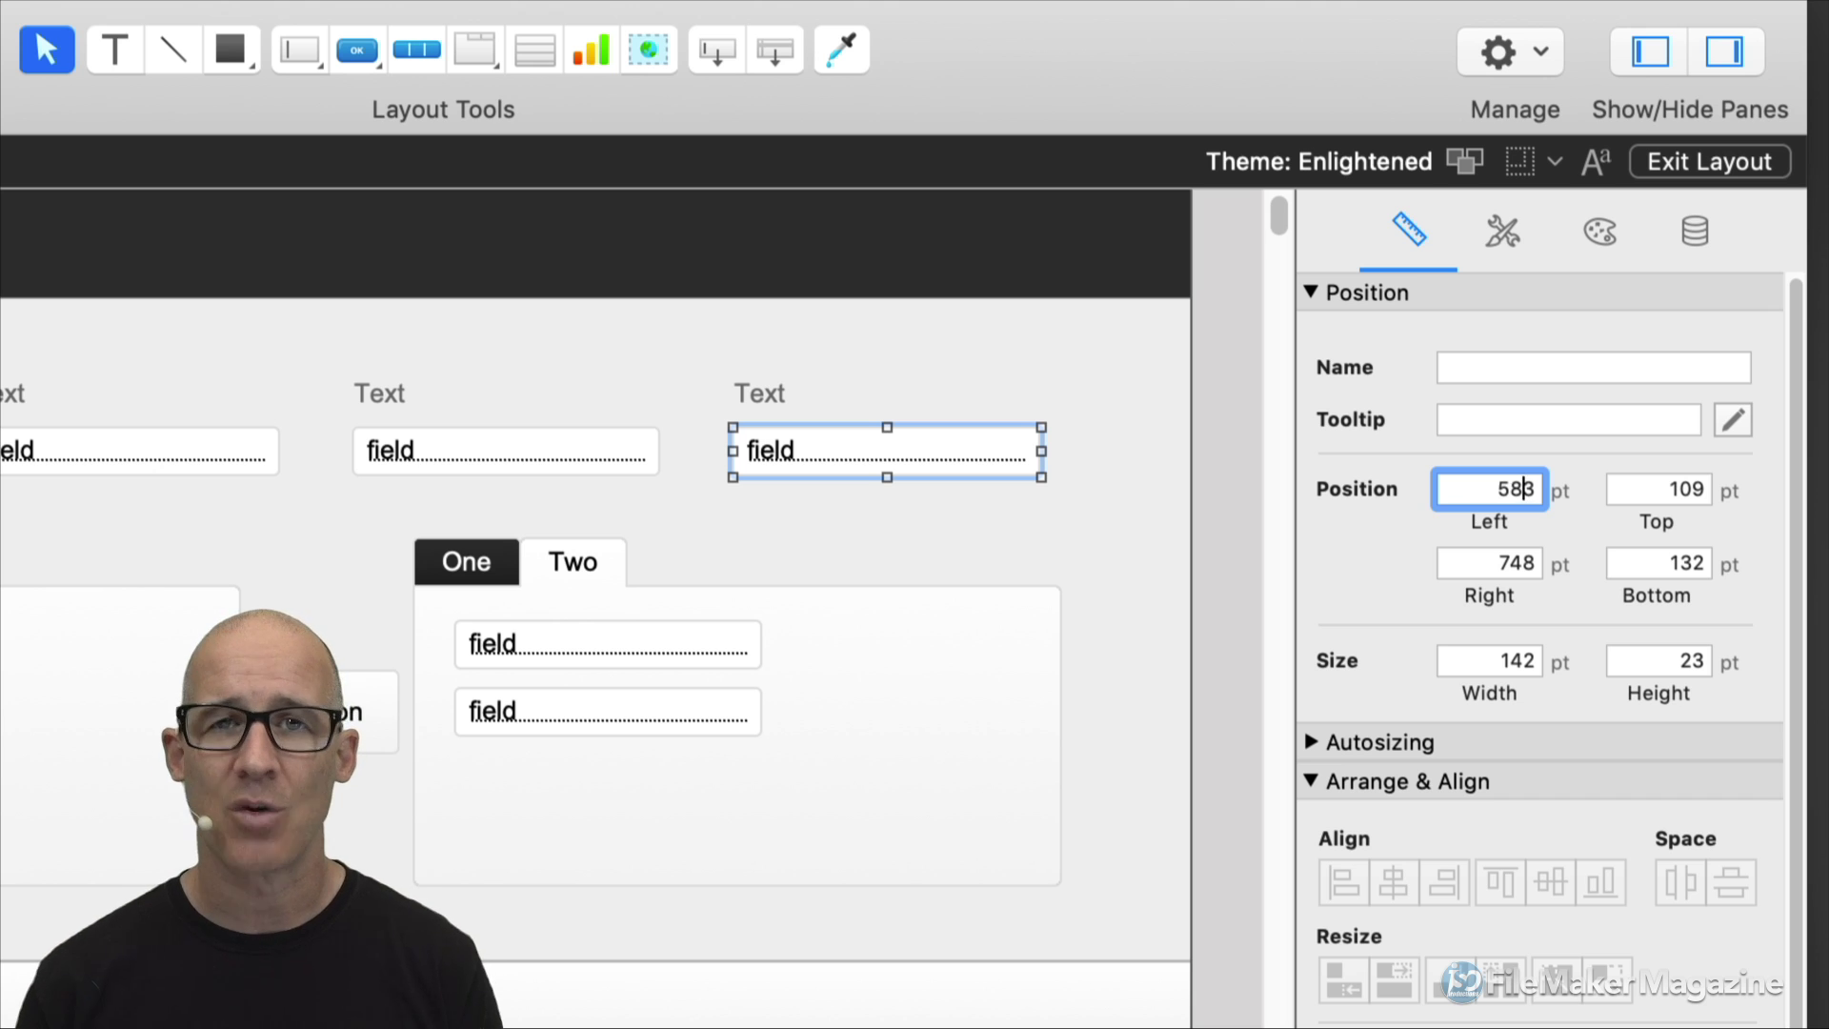
key(Tab)
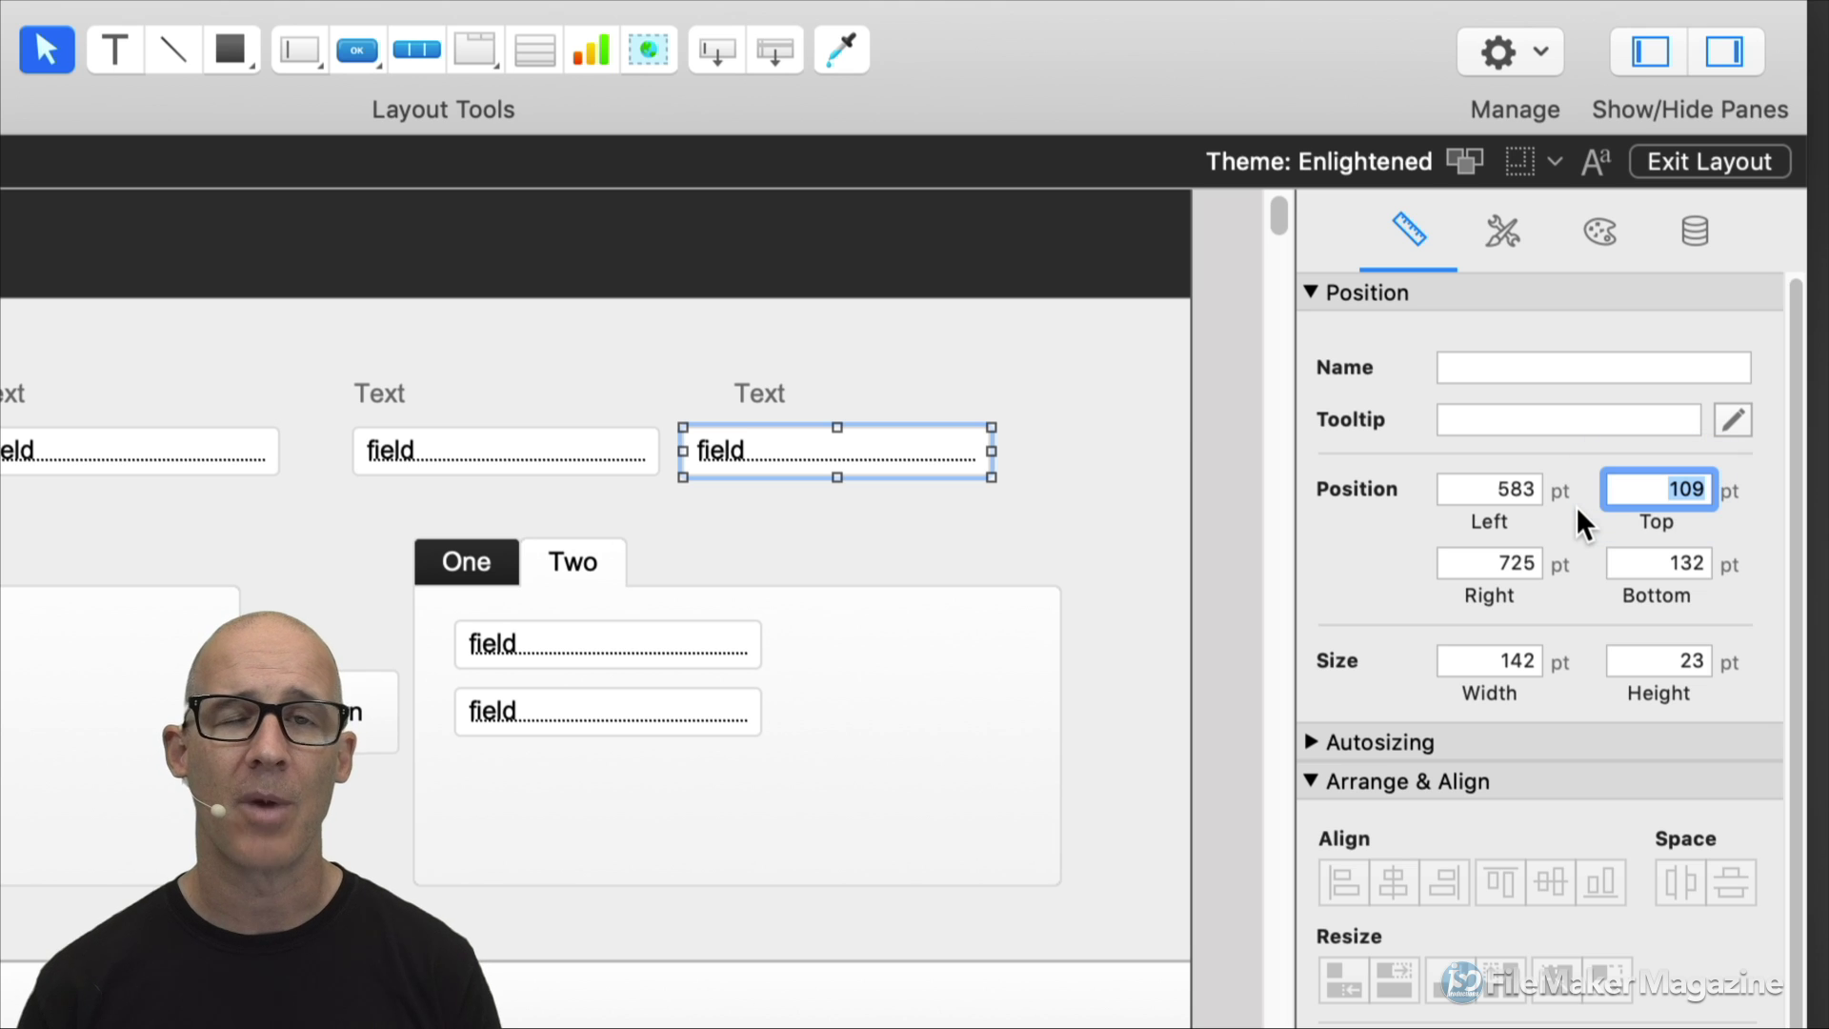
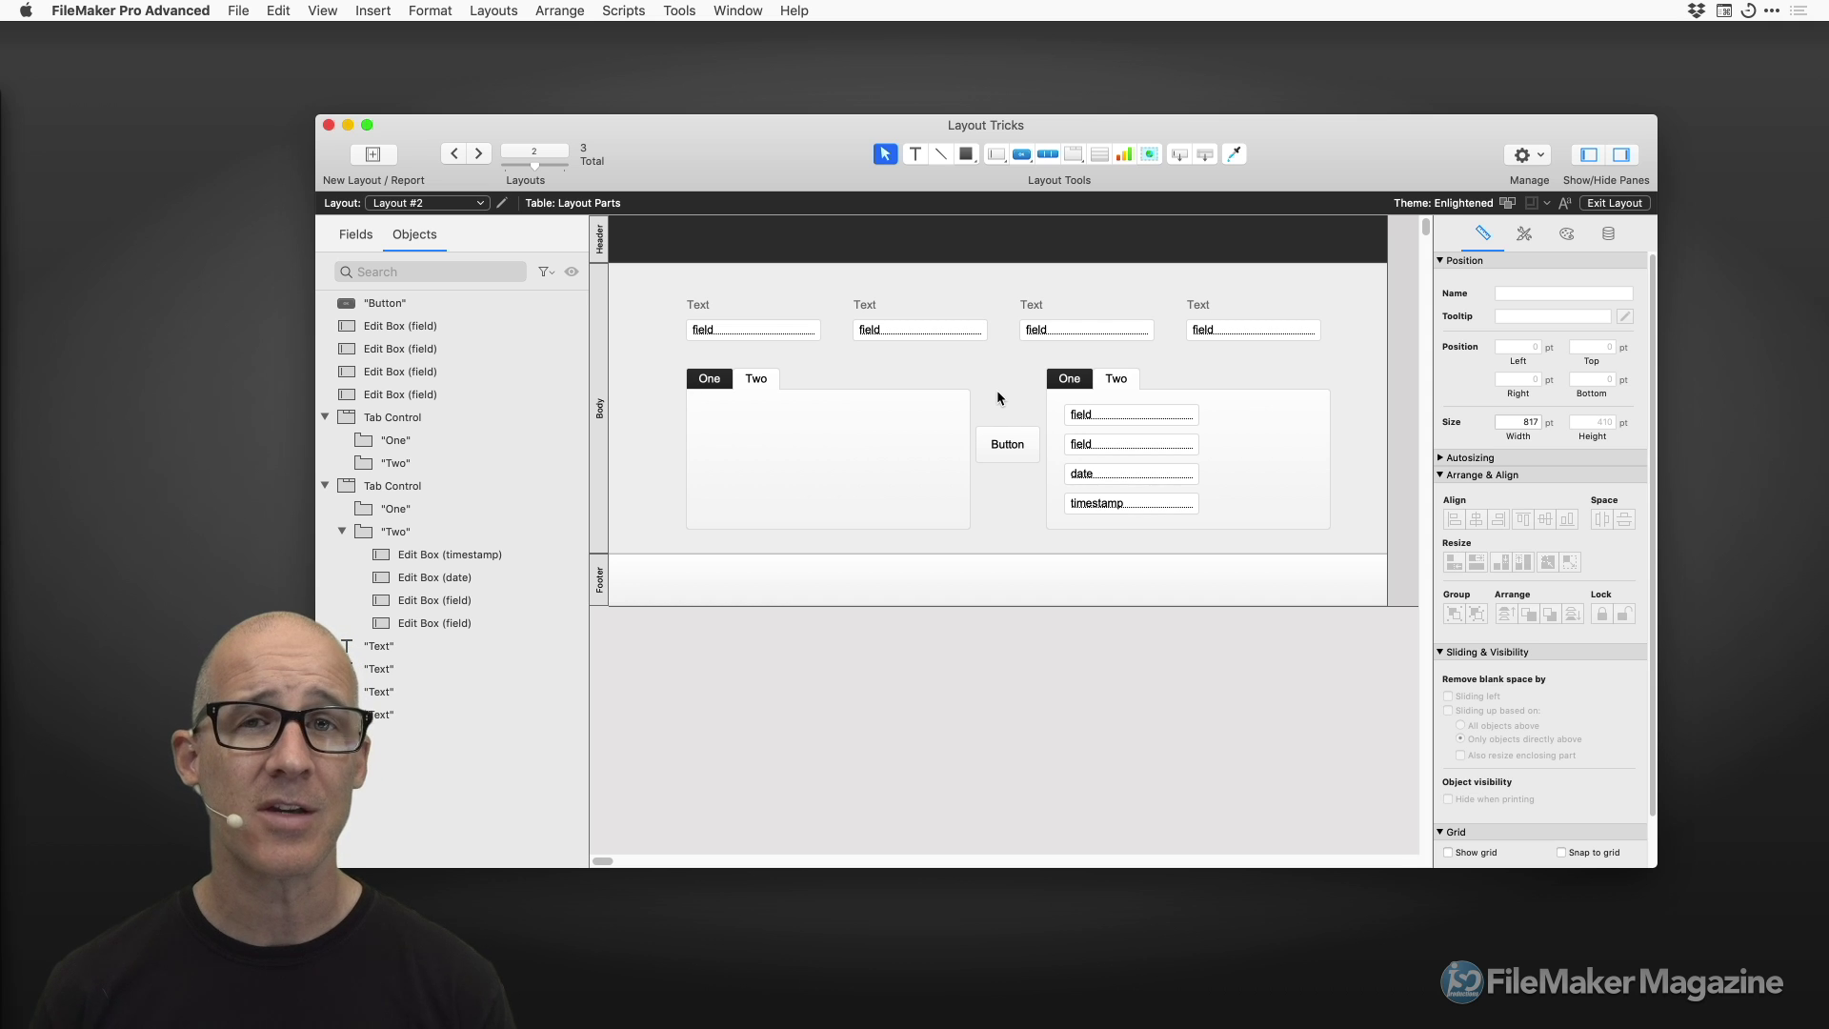
Show sample data in the layout's fields, and switch the display back to field names.
click(324, 11)
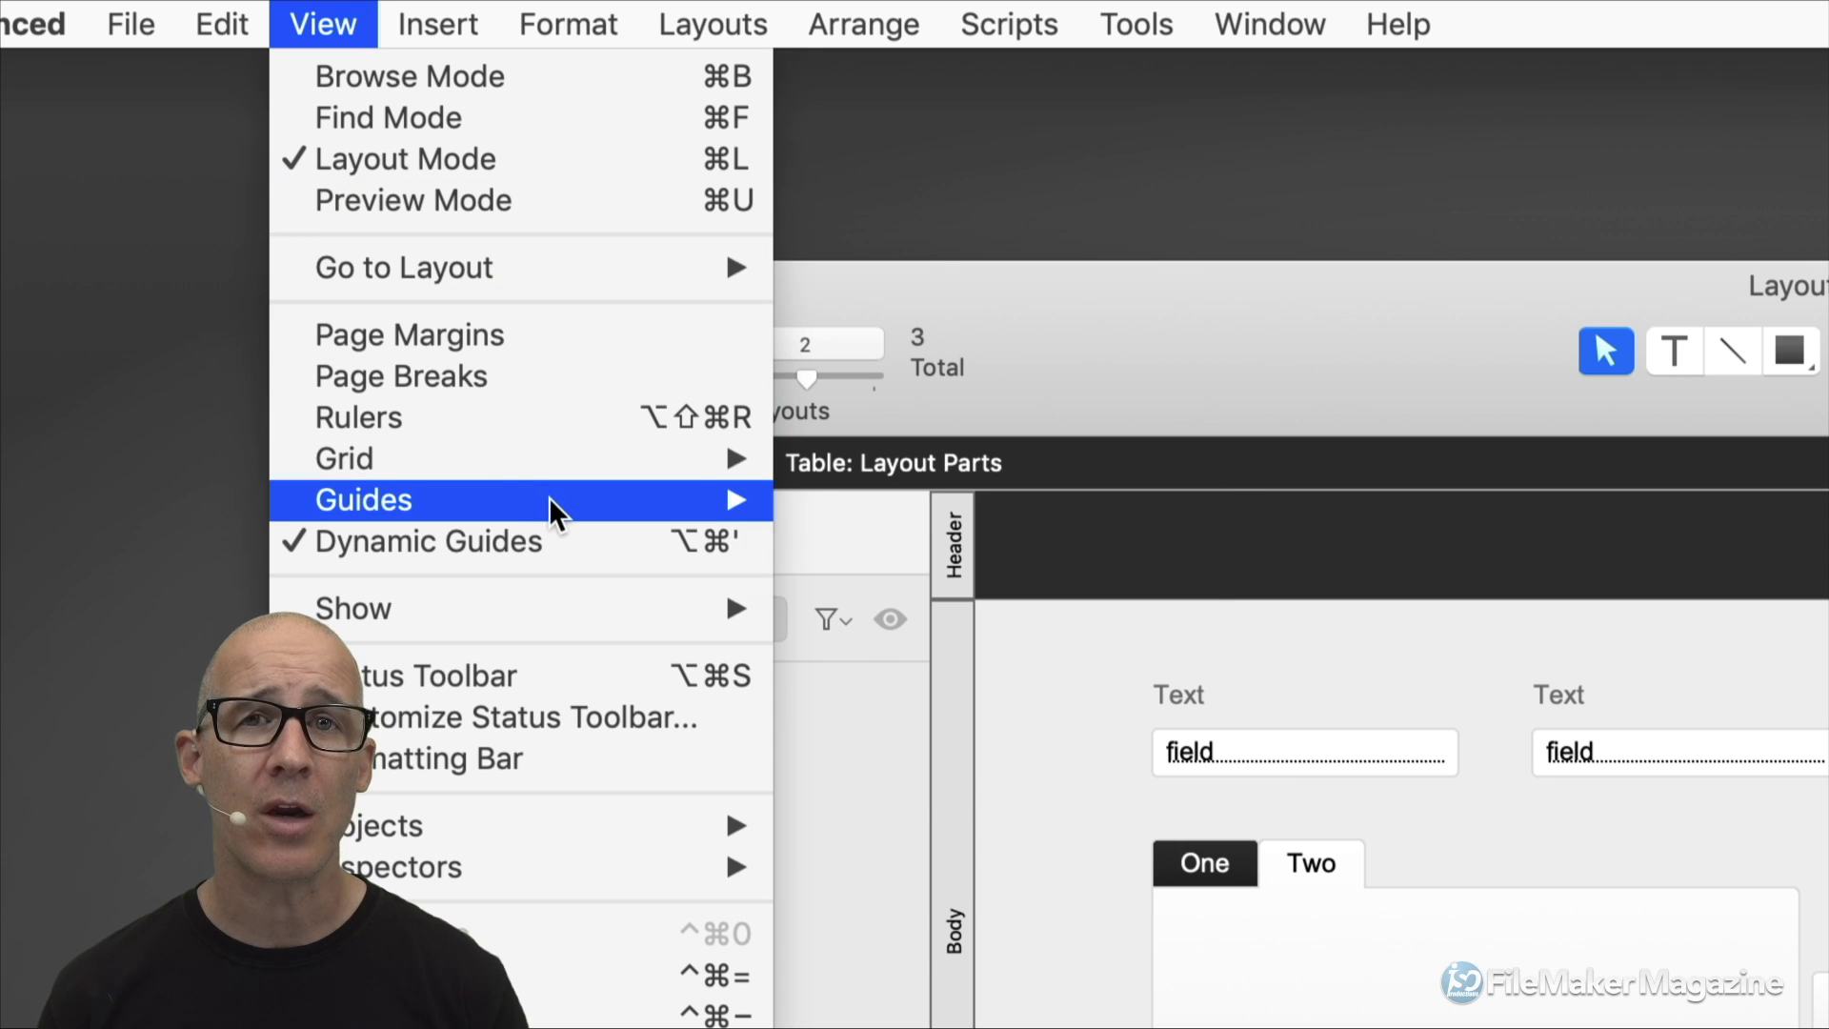
mouse_move(706, 621)
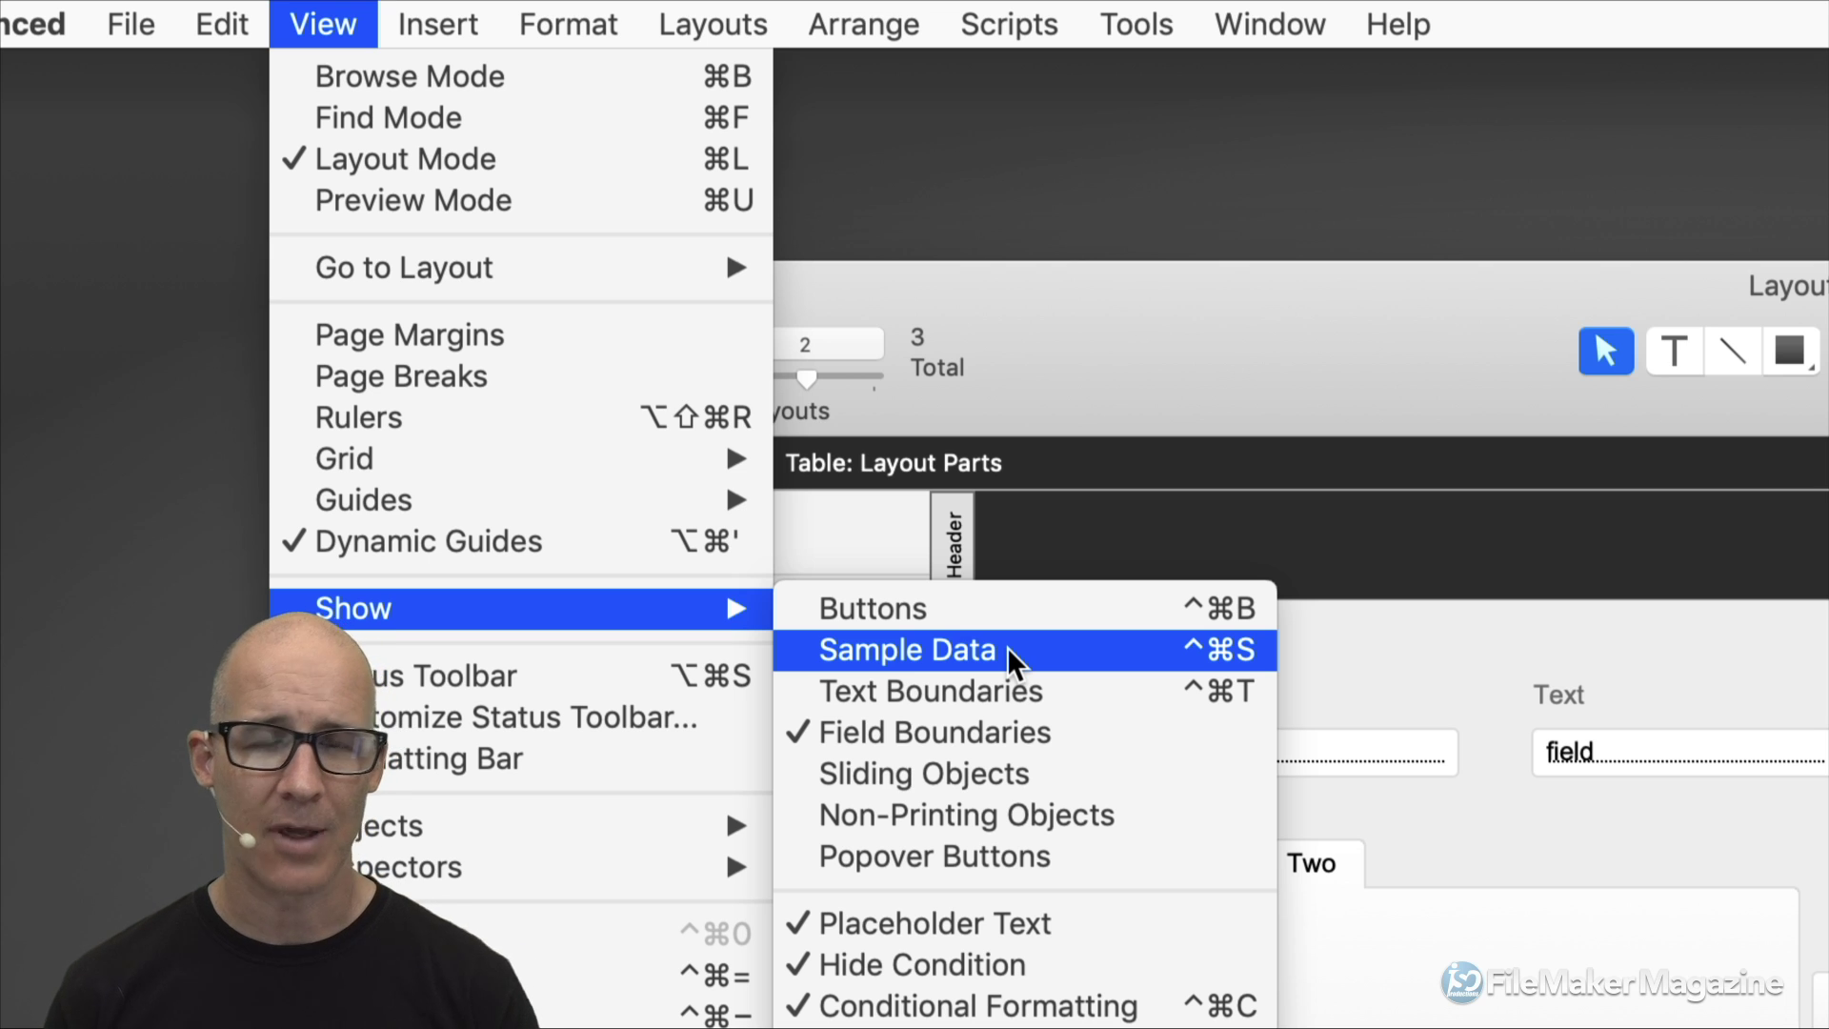
click(1318, 684)
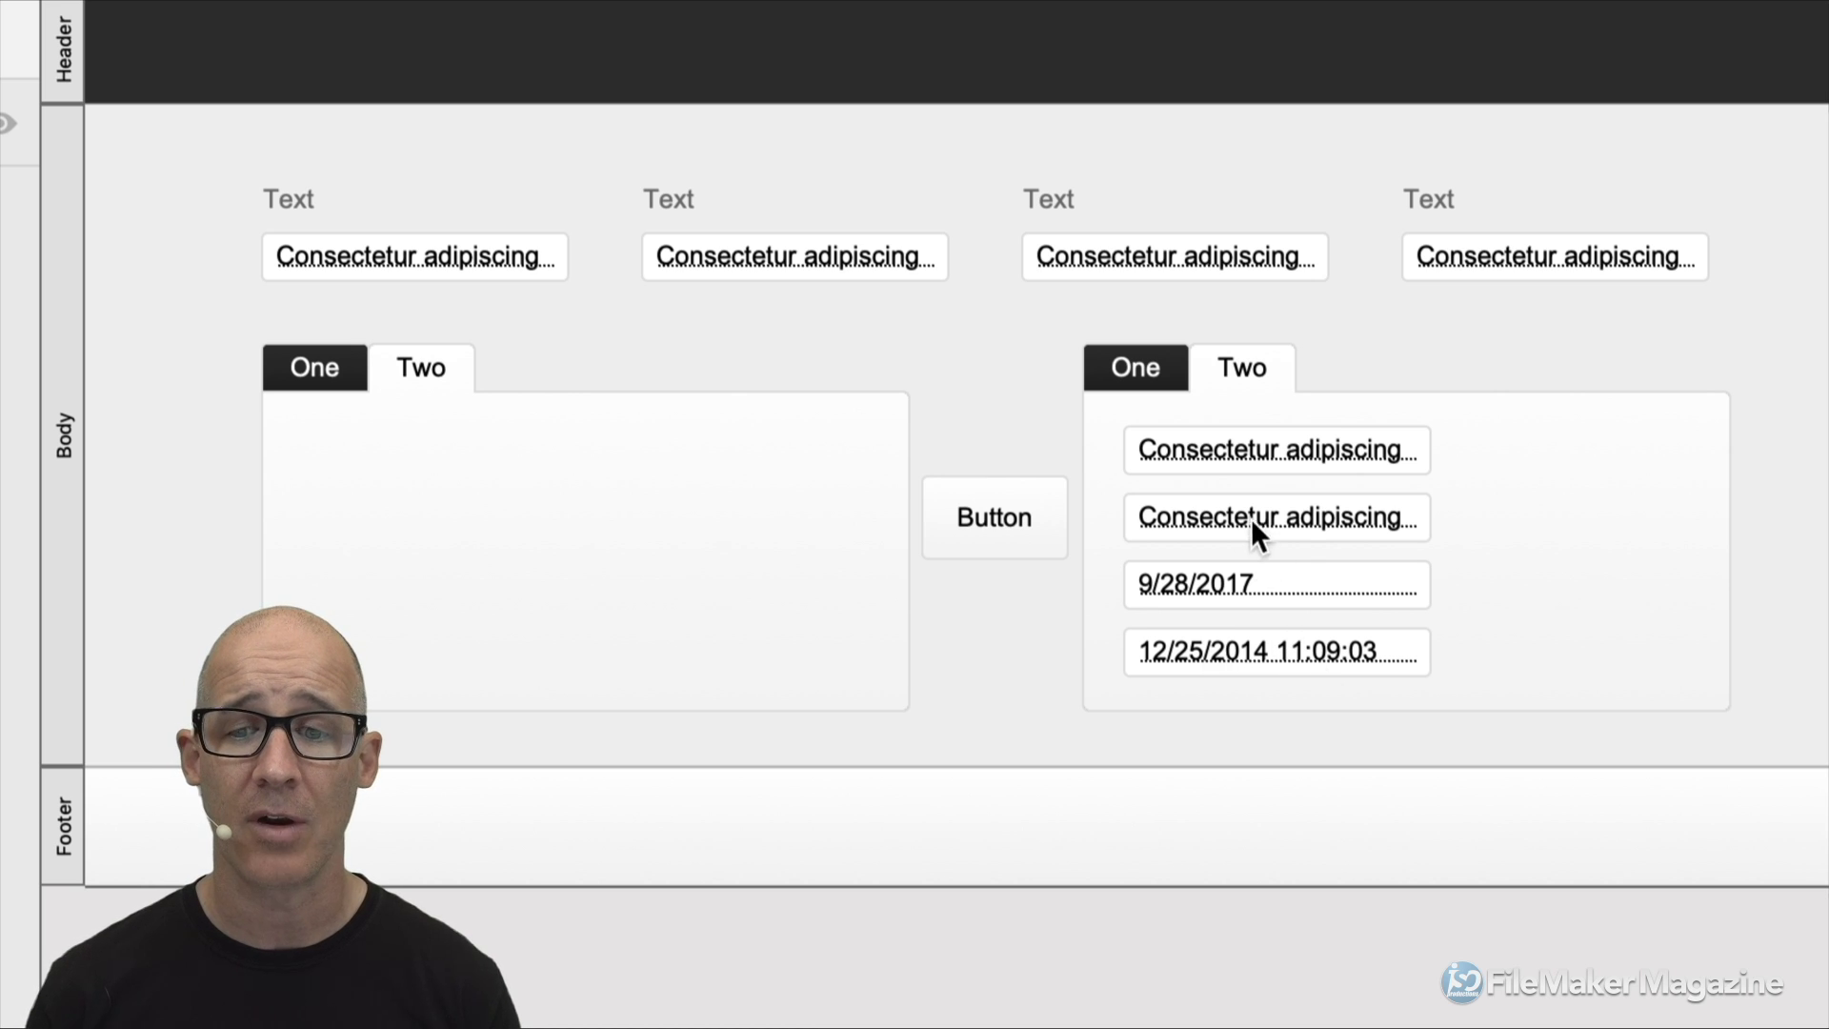
key(alt+super+d)
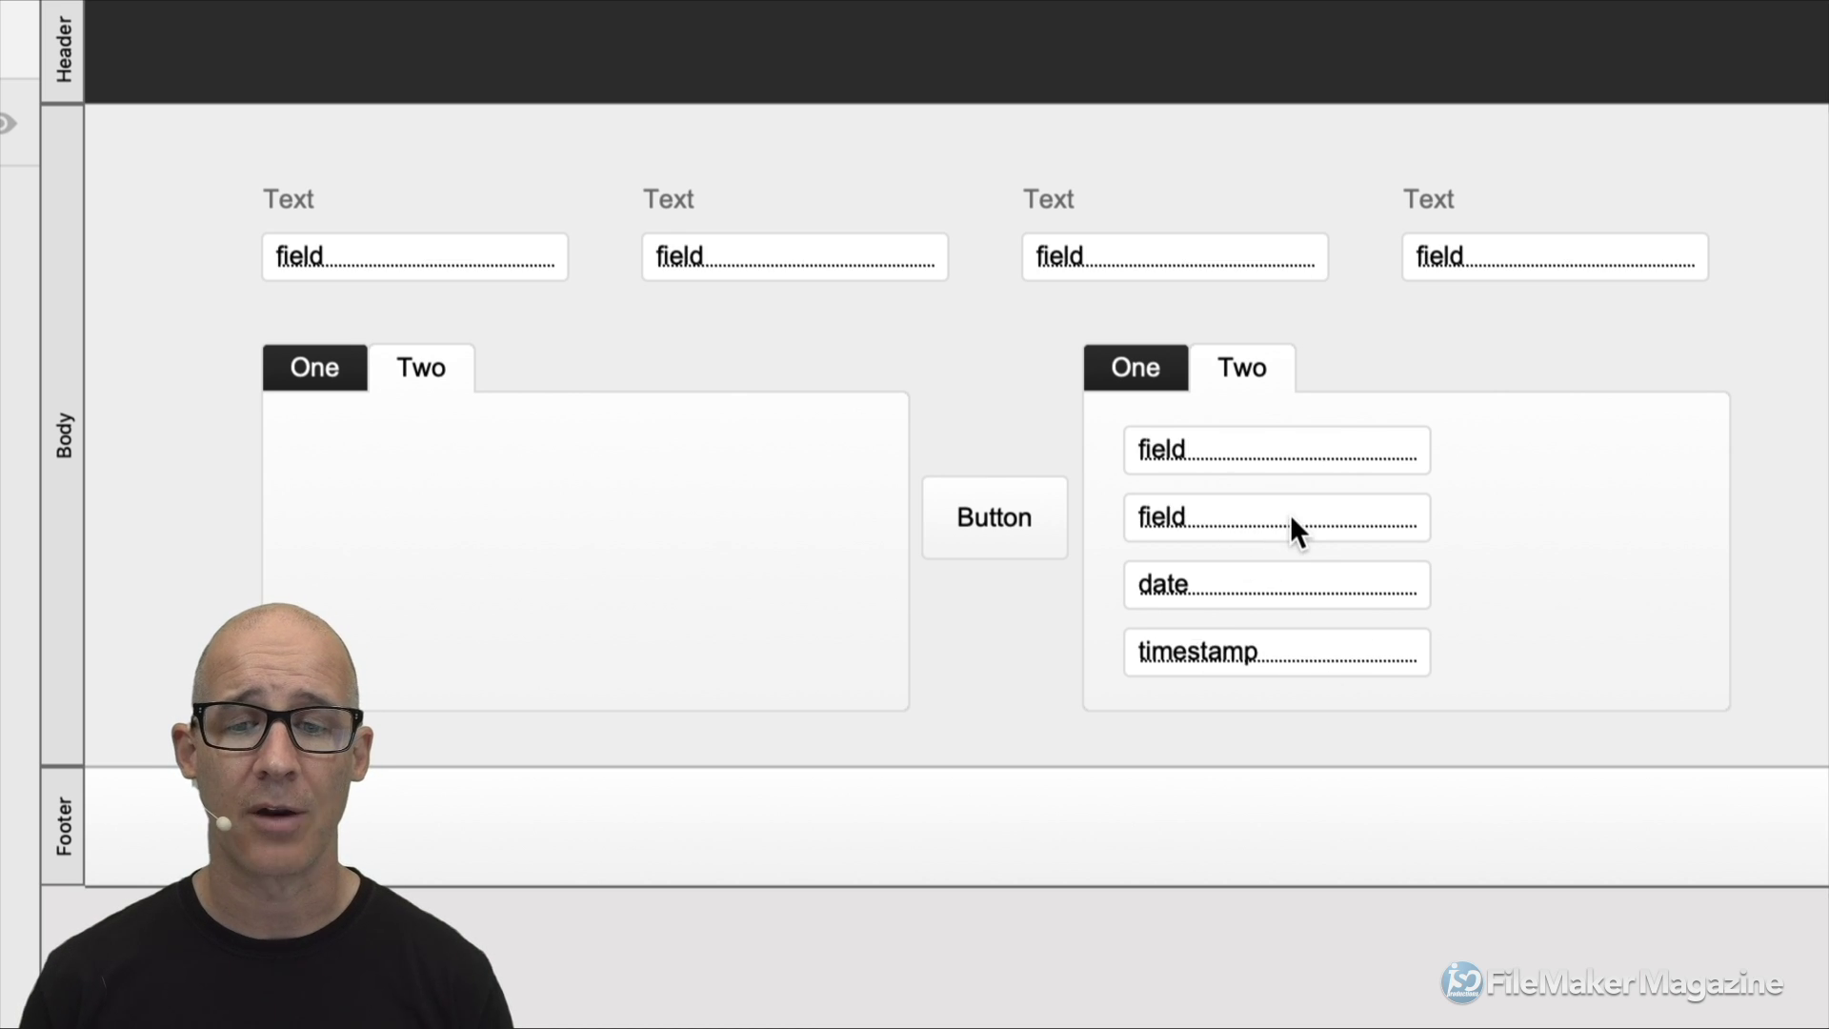
Select the date field and the timestamp field in the second tab control one after the other, ending on the date field.
click(1186, 574)
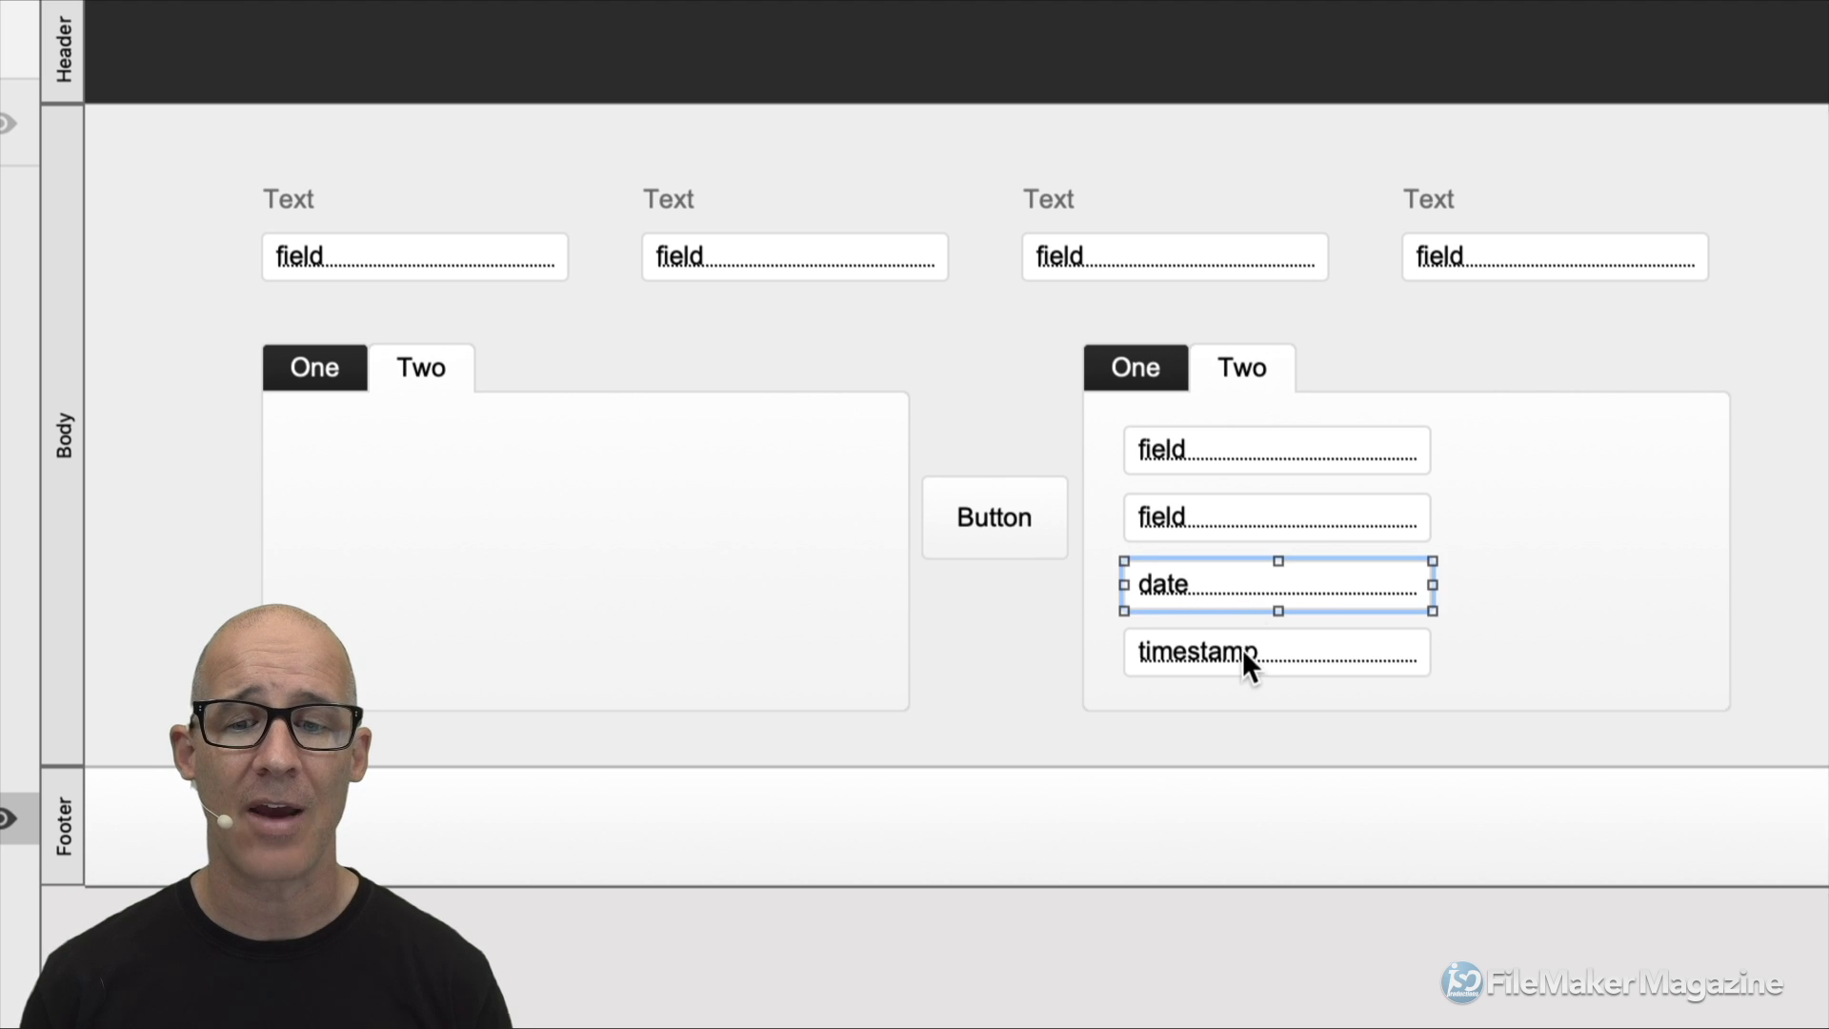
click(1234, 649)
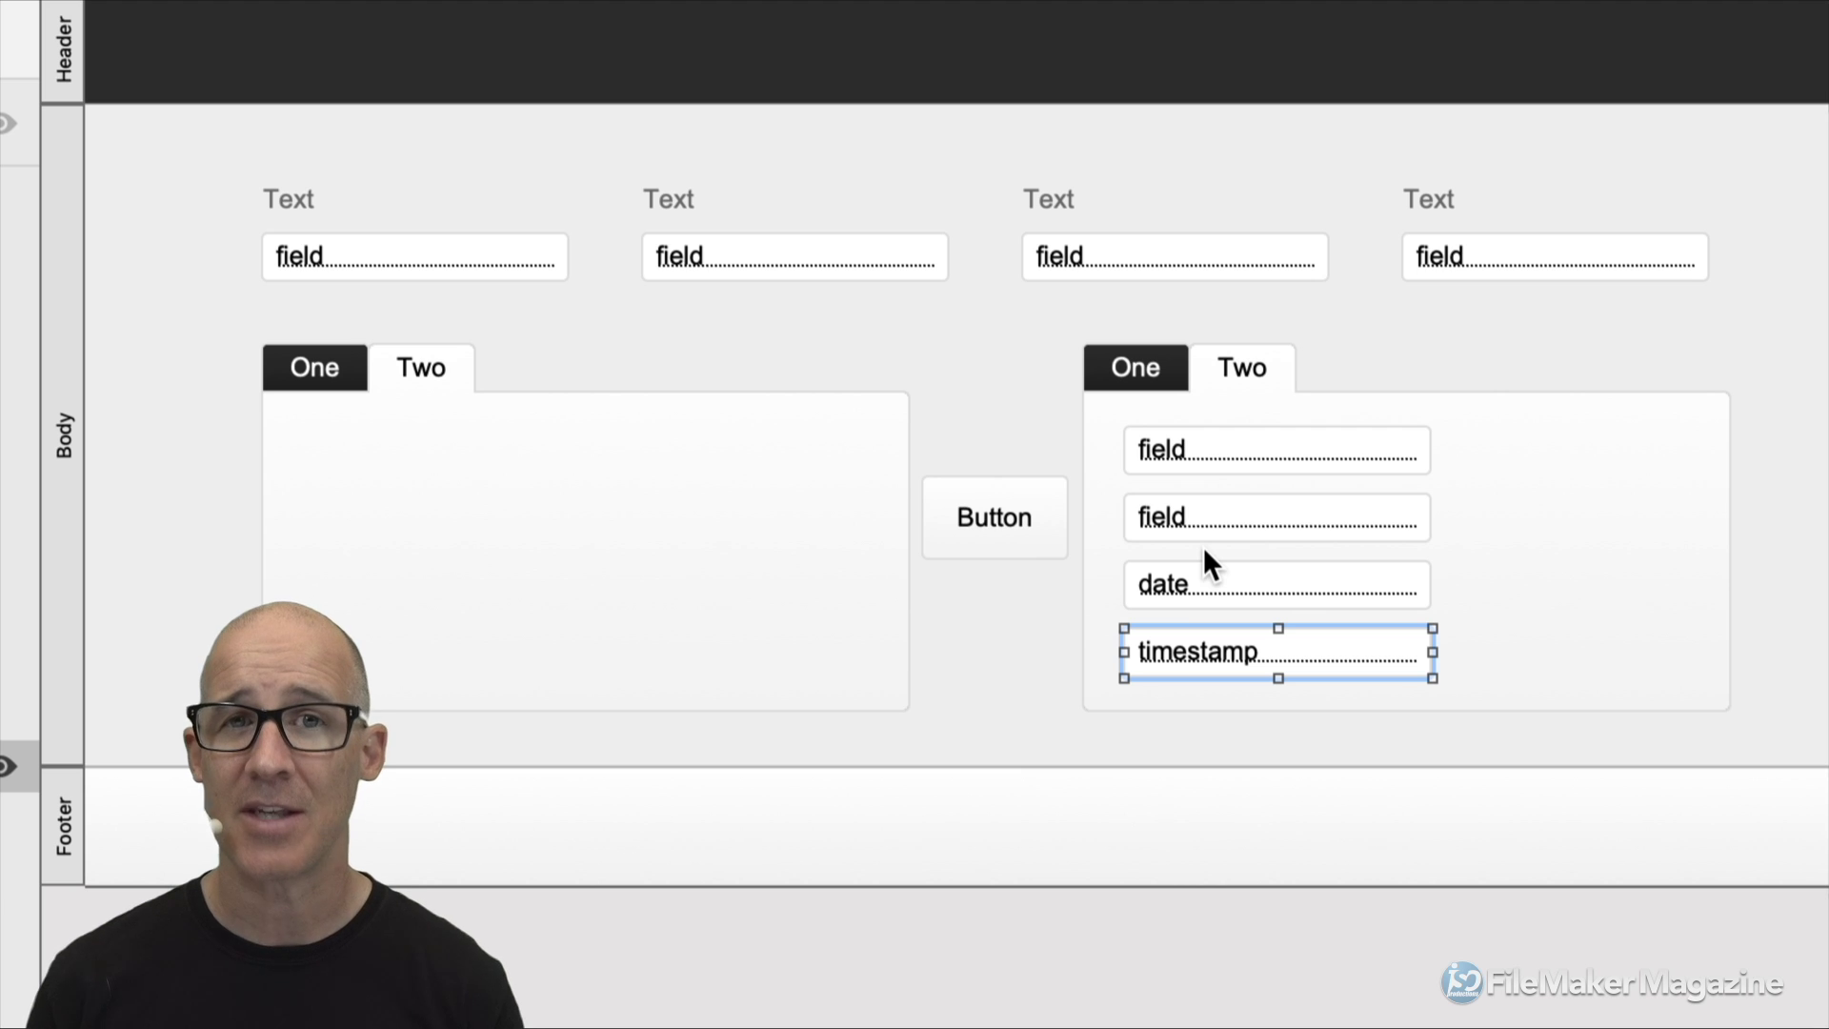
click(1224, 600)
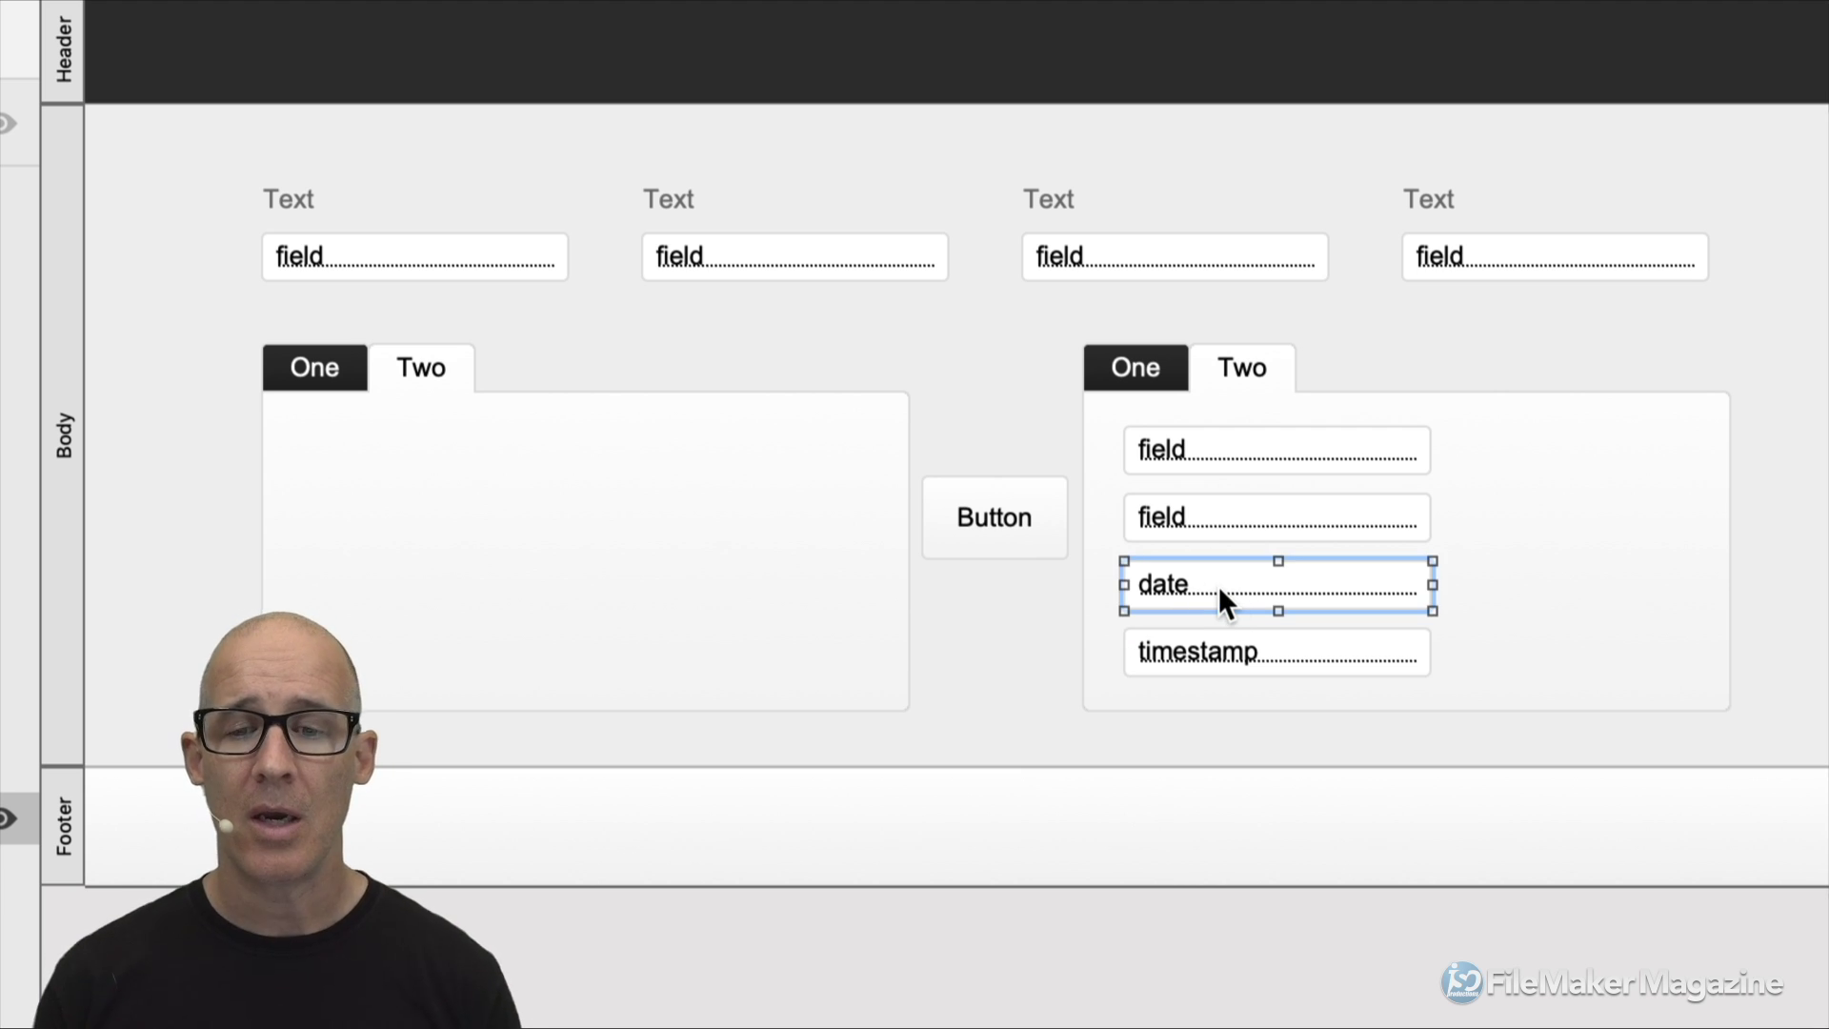
Show sample data in the layout's fields, switch to Browse mode and enter the record's first text field.
key(ctrl+s)
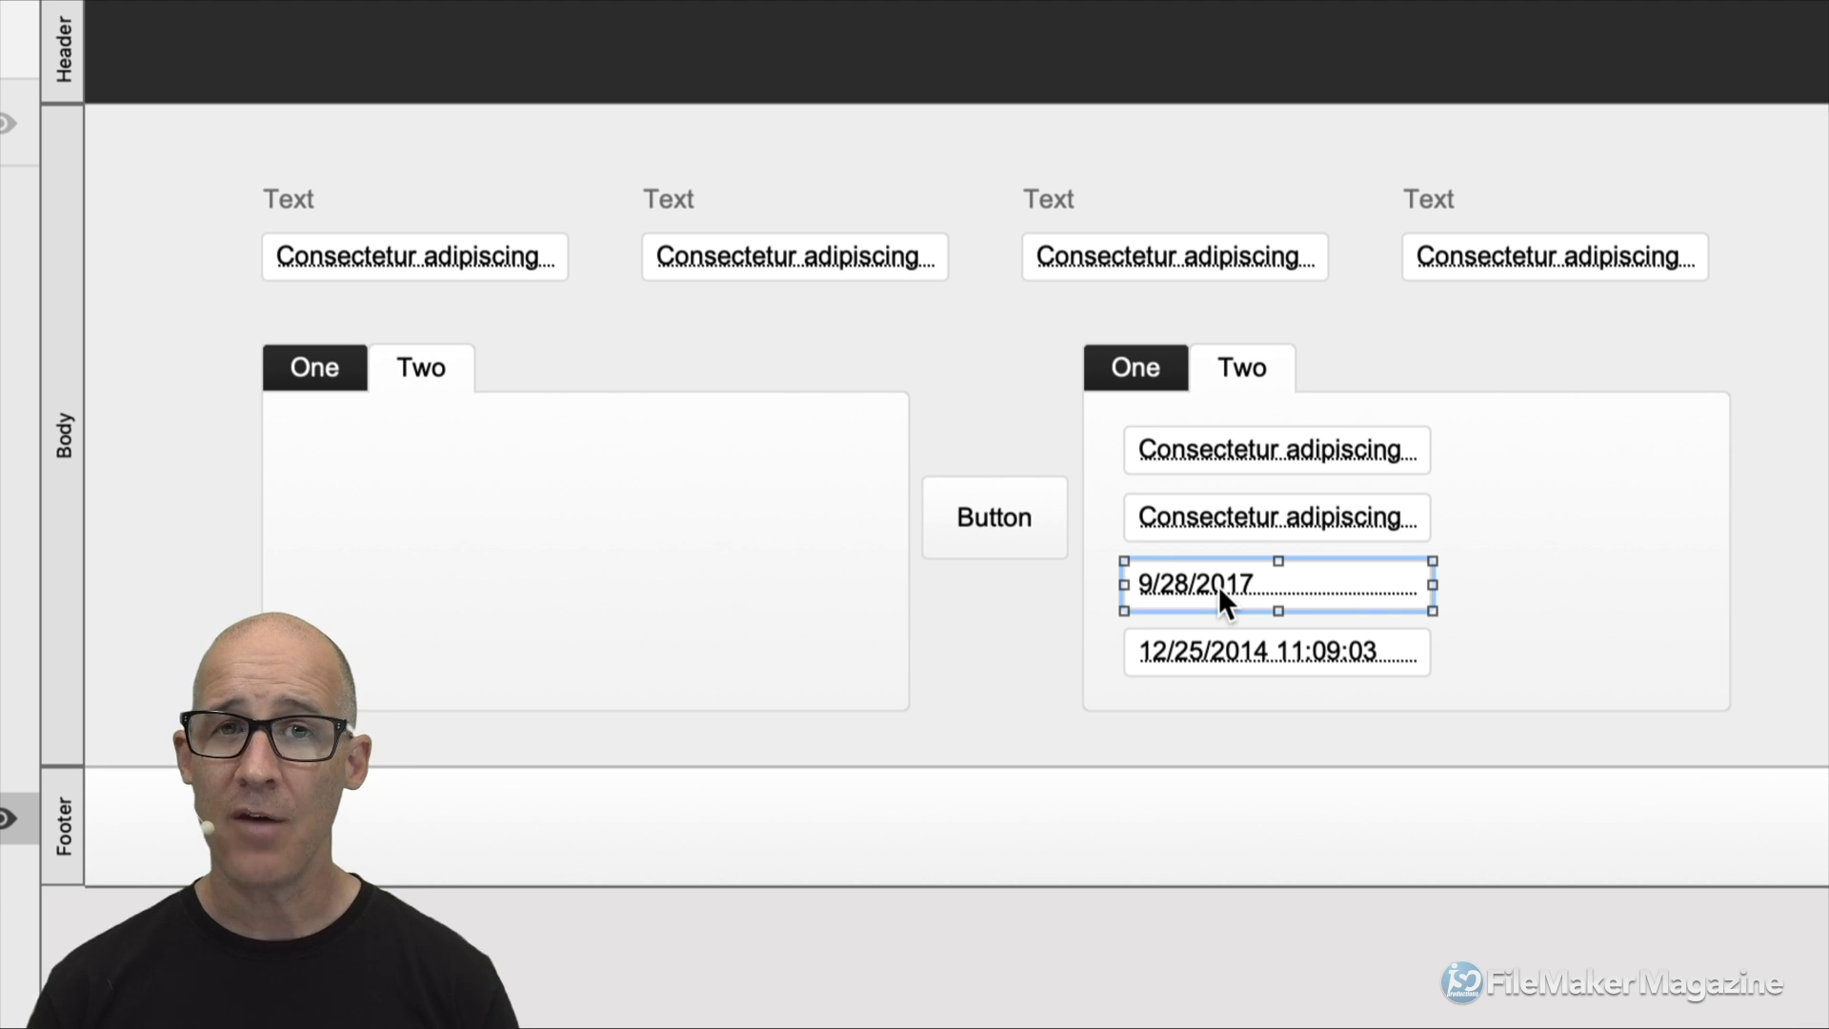
key(super+b)
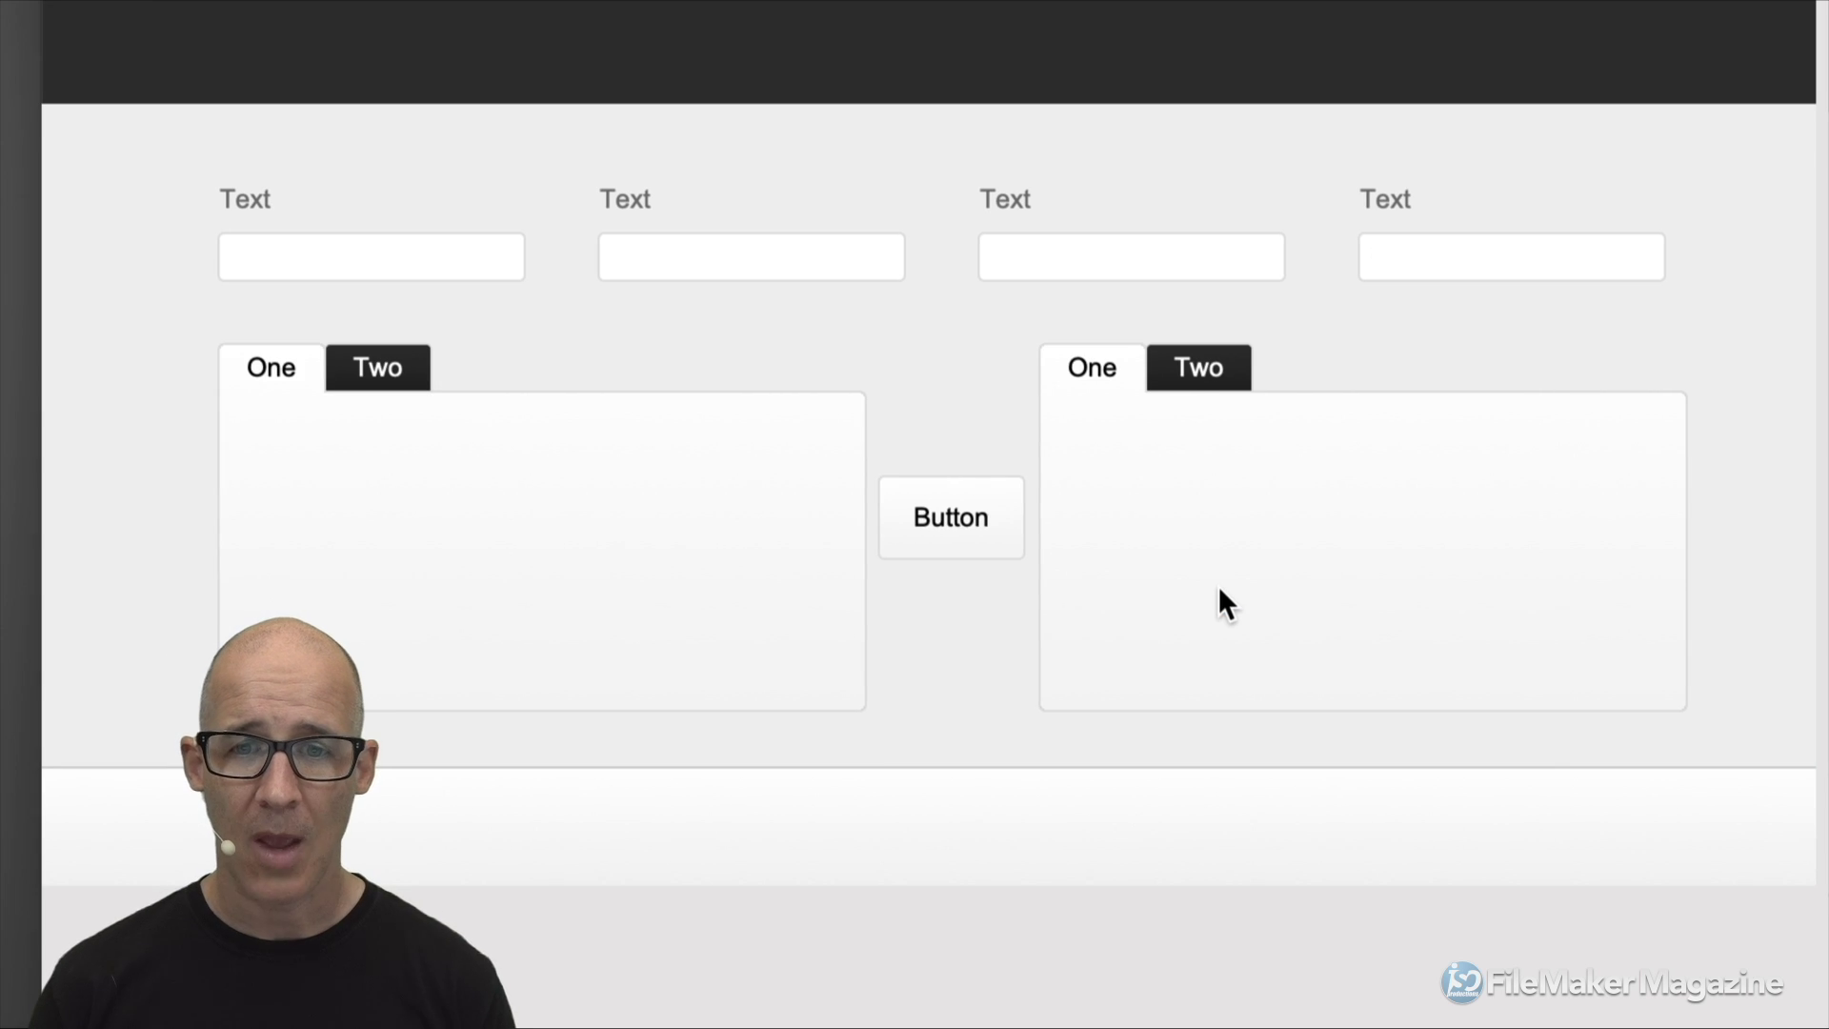
key(Tab)
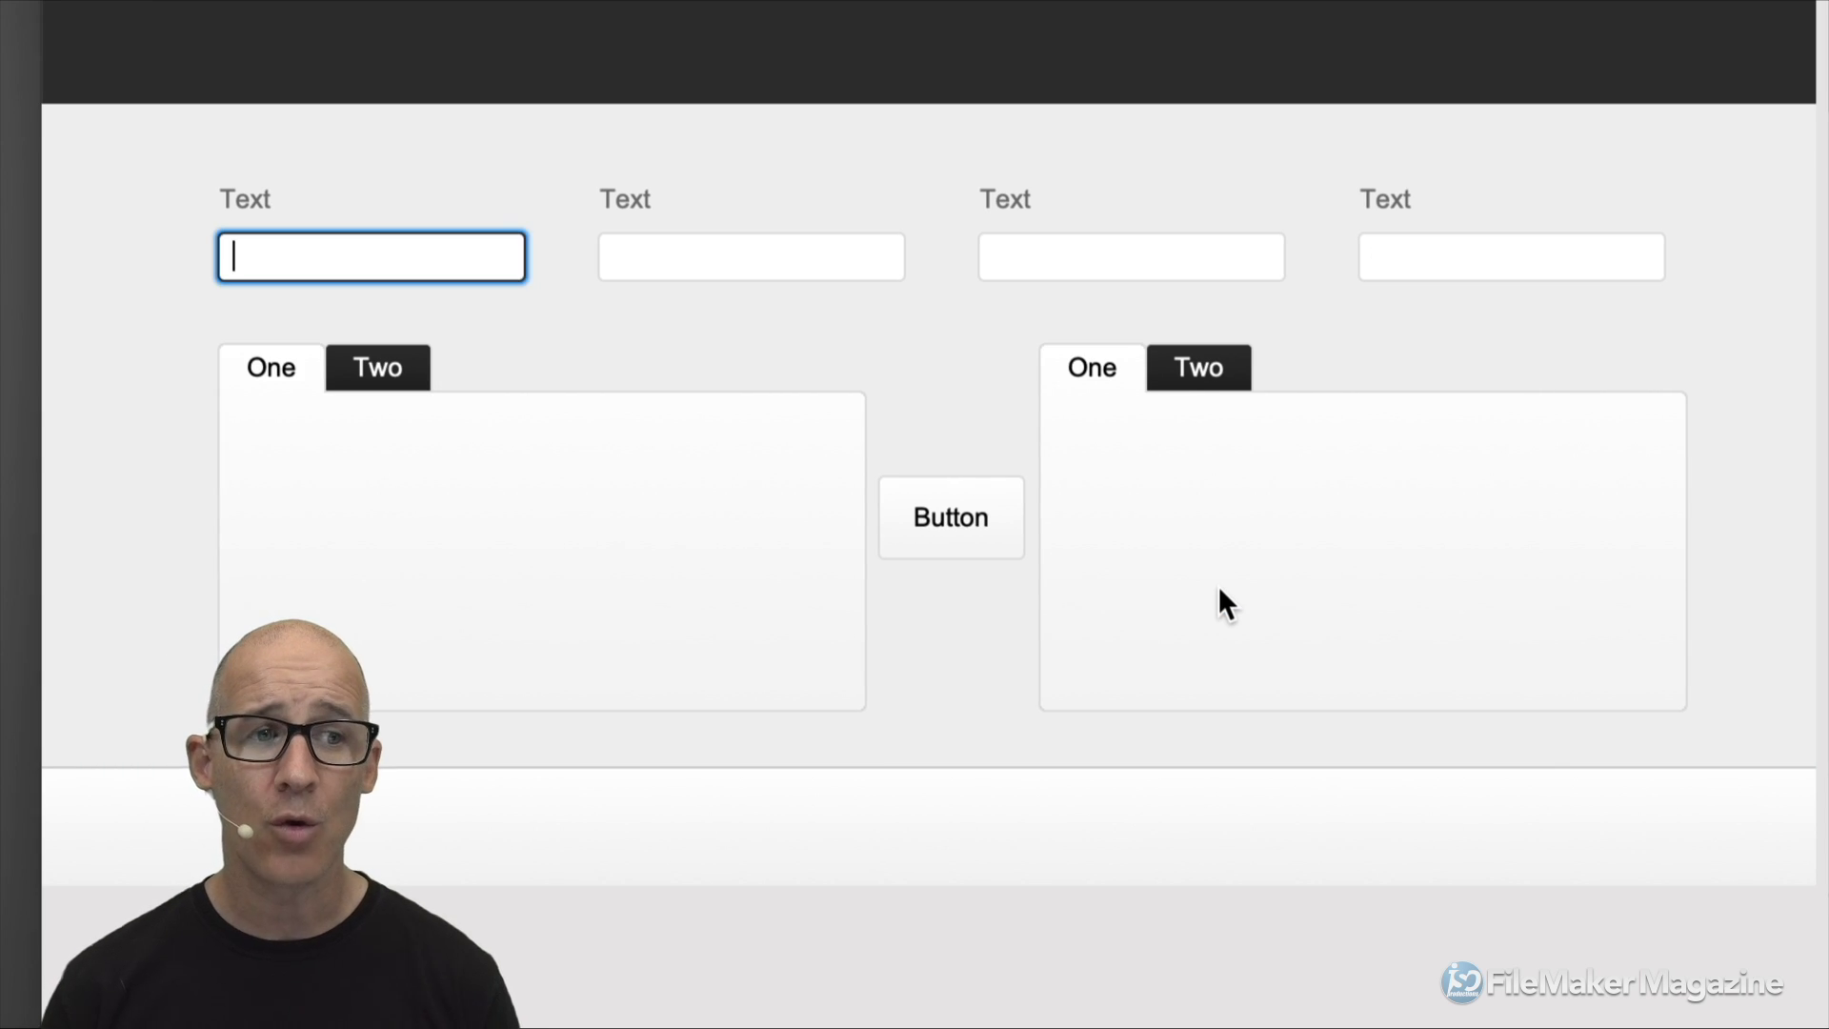
Enter a surname in the first field on tab Two of the second tab control.
click(1198, 371)
click(1158, 457)
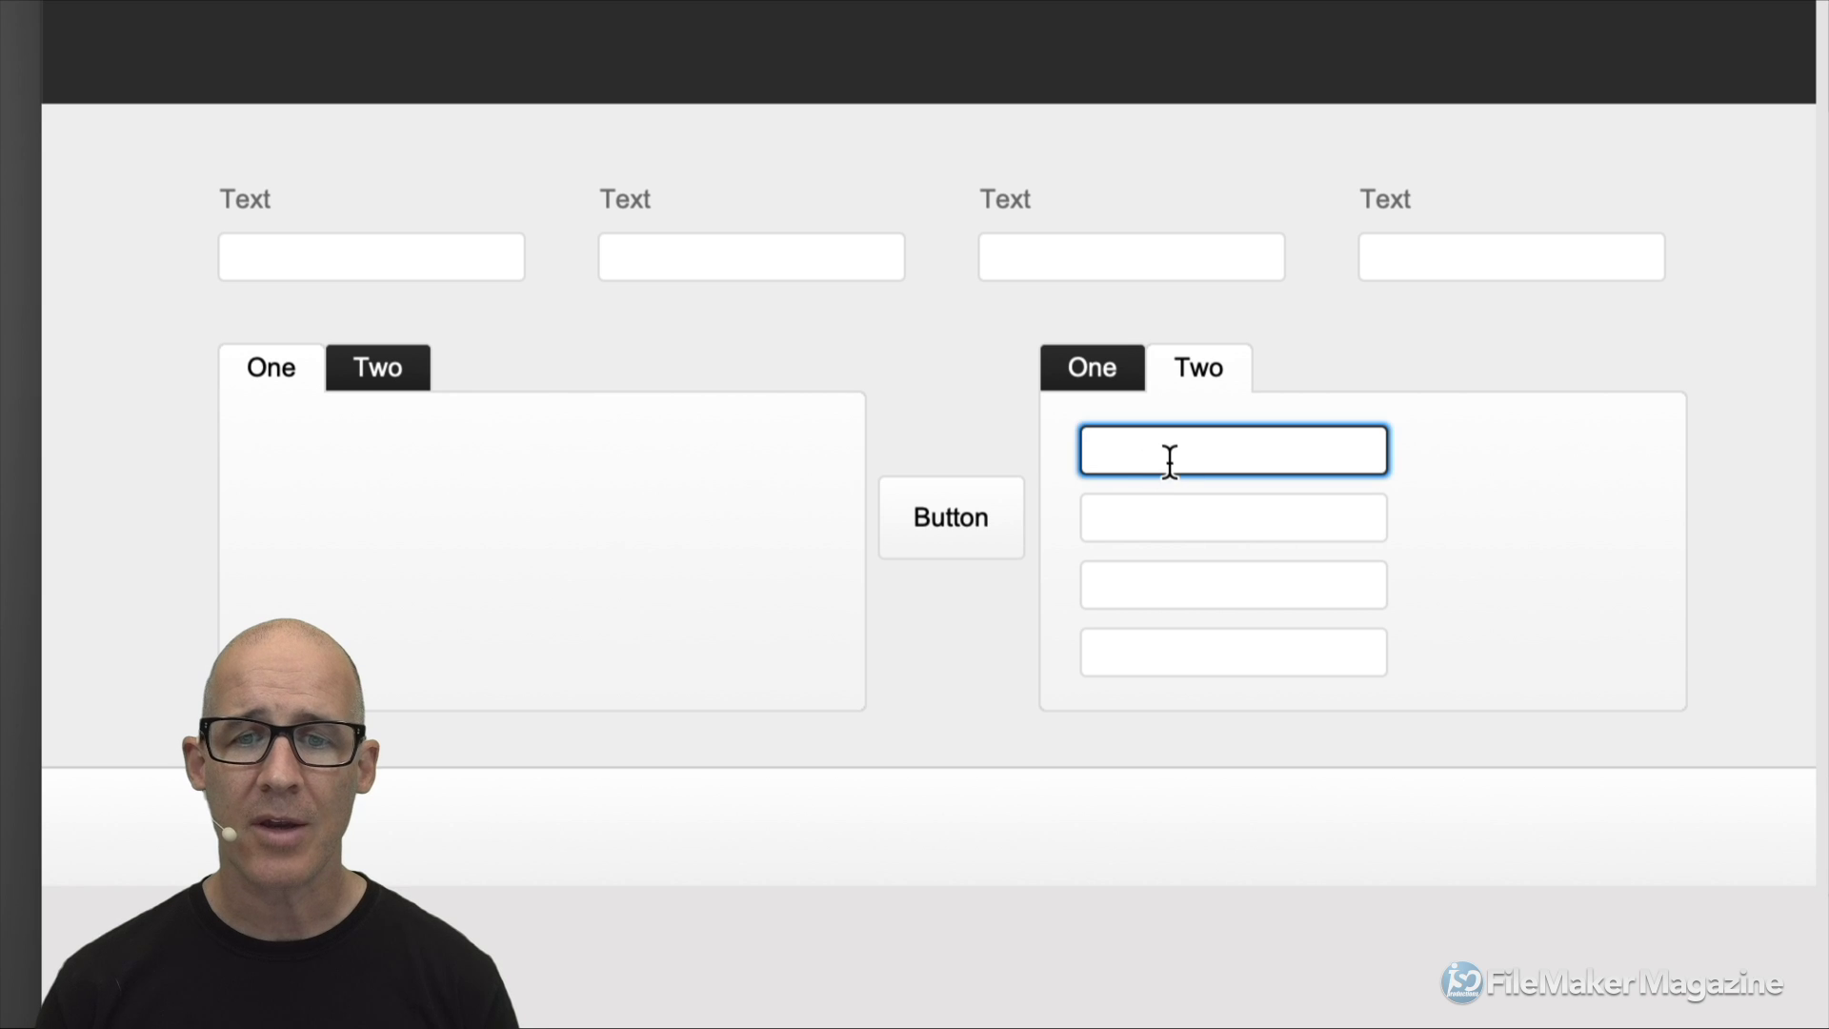
text(Petrovsky)
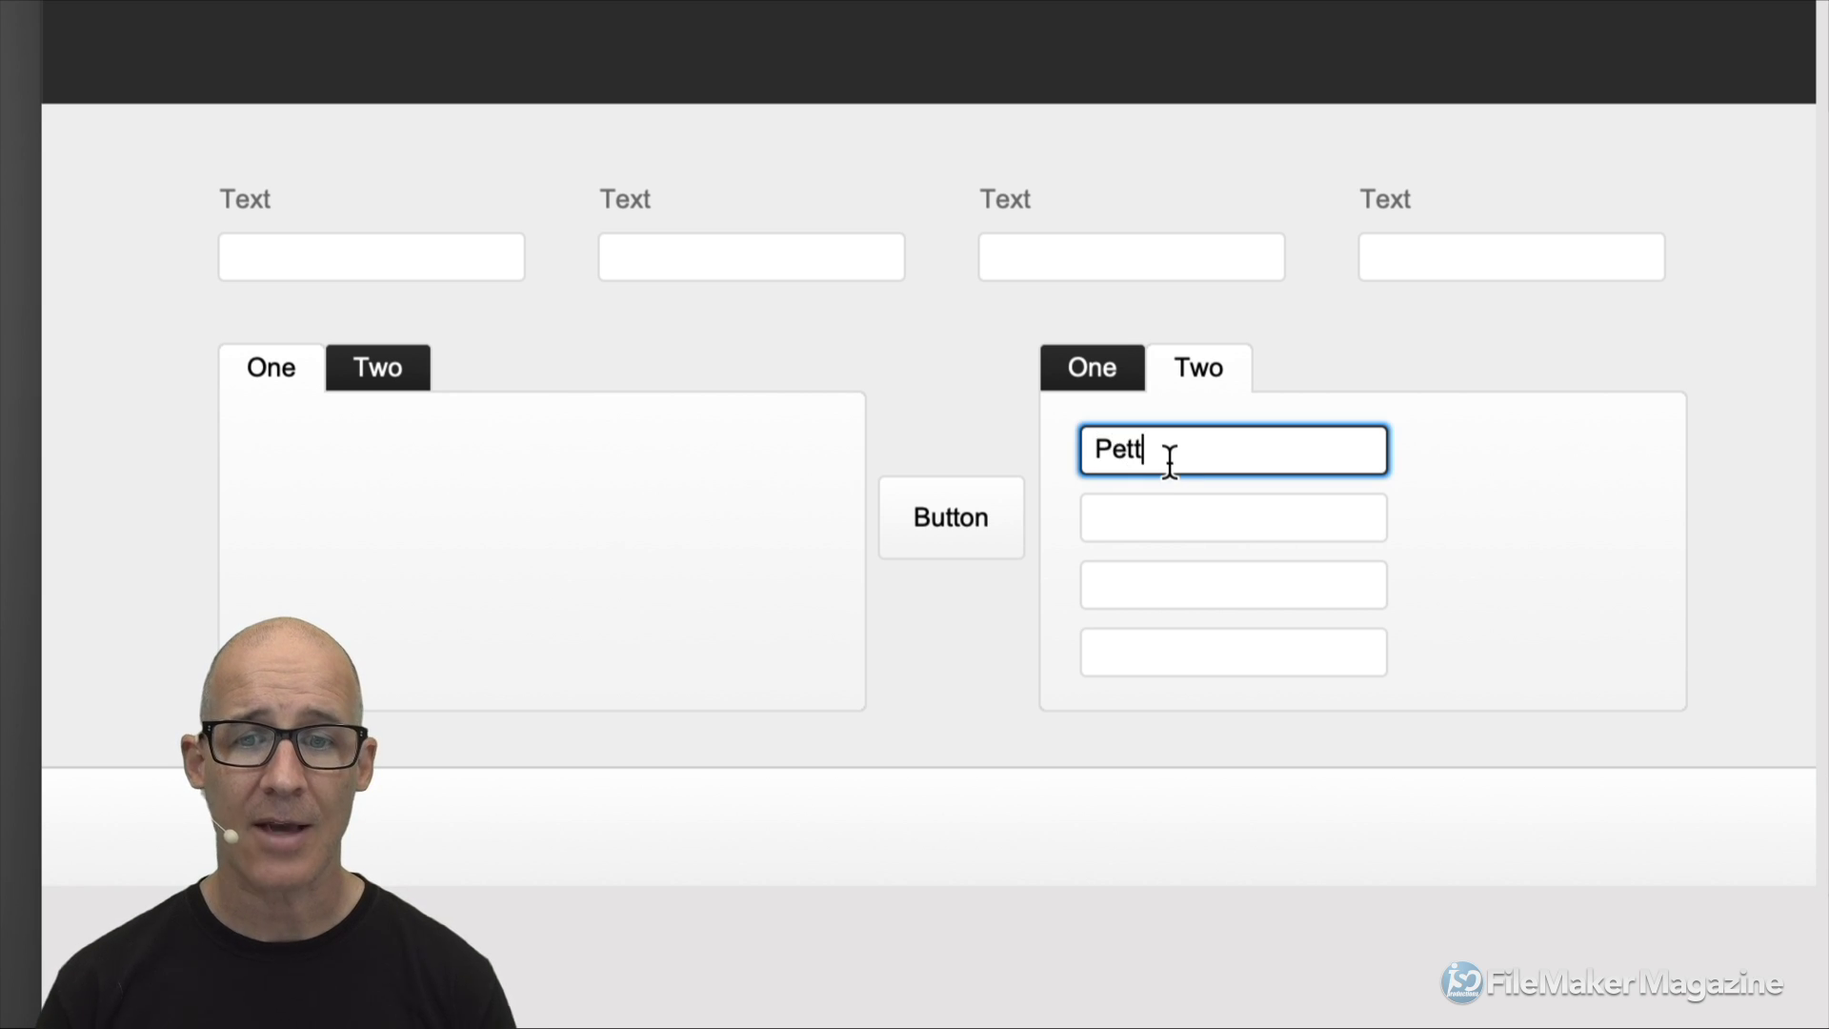
Insert the current date 3/4/2020 in the date field and the current timestamp 3/4/2020 12:13:15 PM in the timestamp field.
key(Tab)
key(Tab)
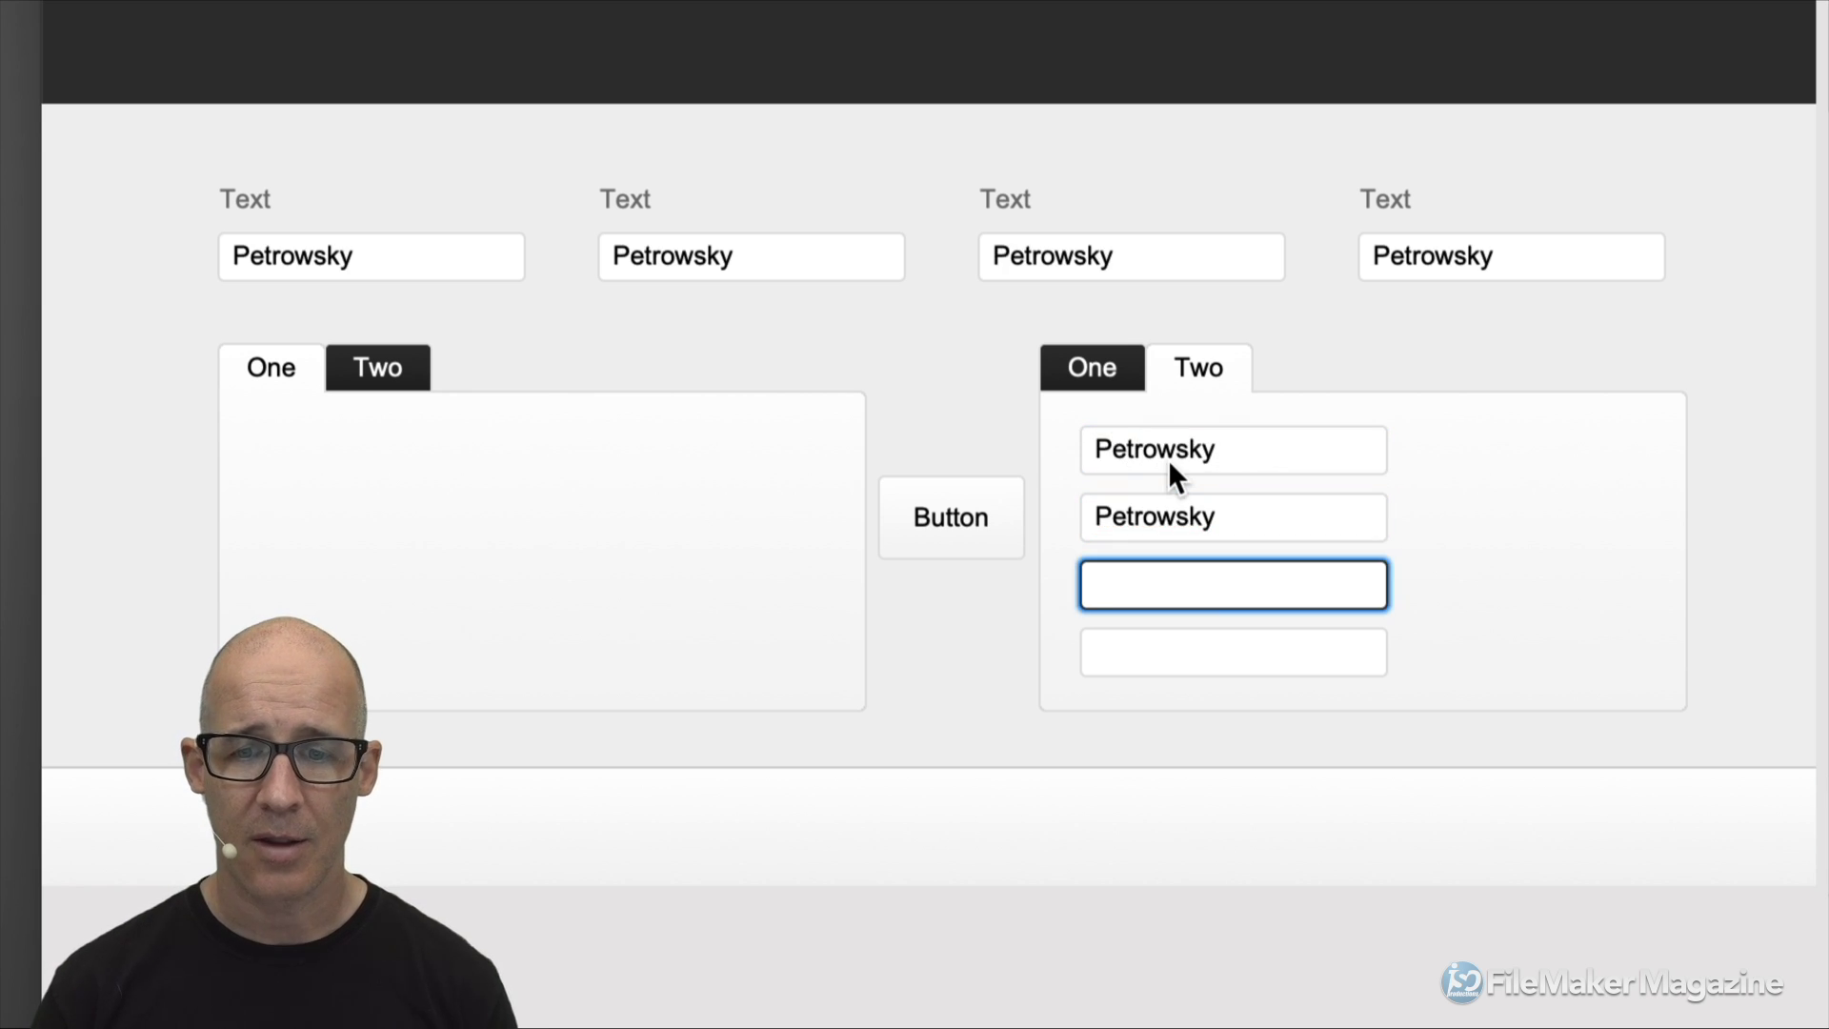
key(super+minus)
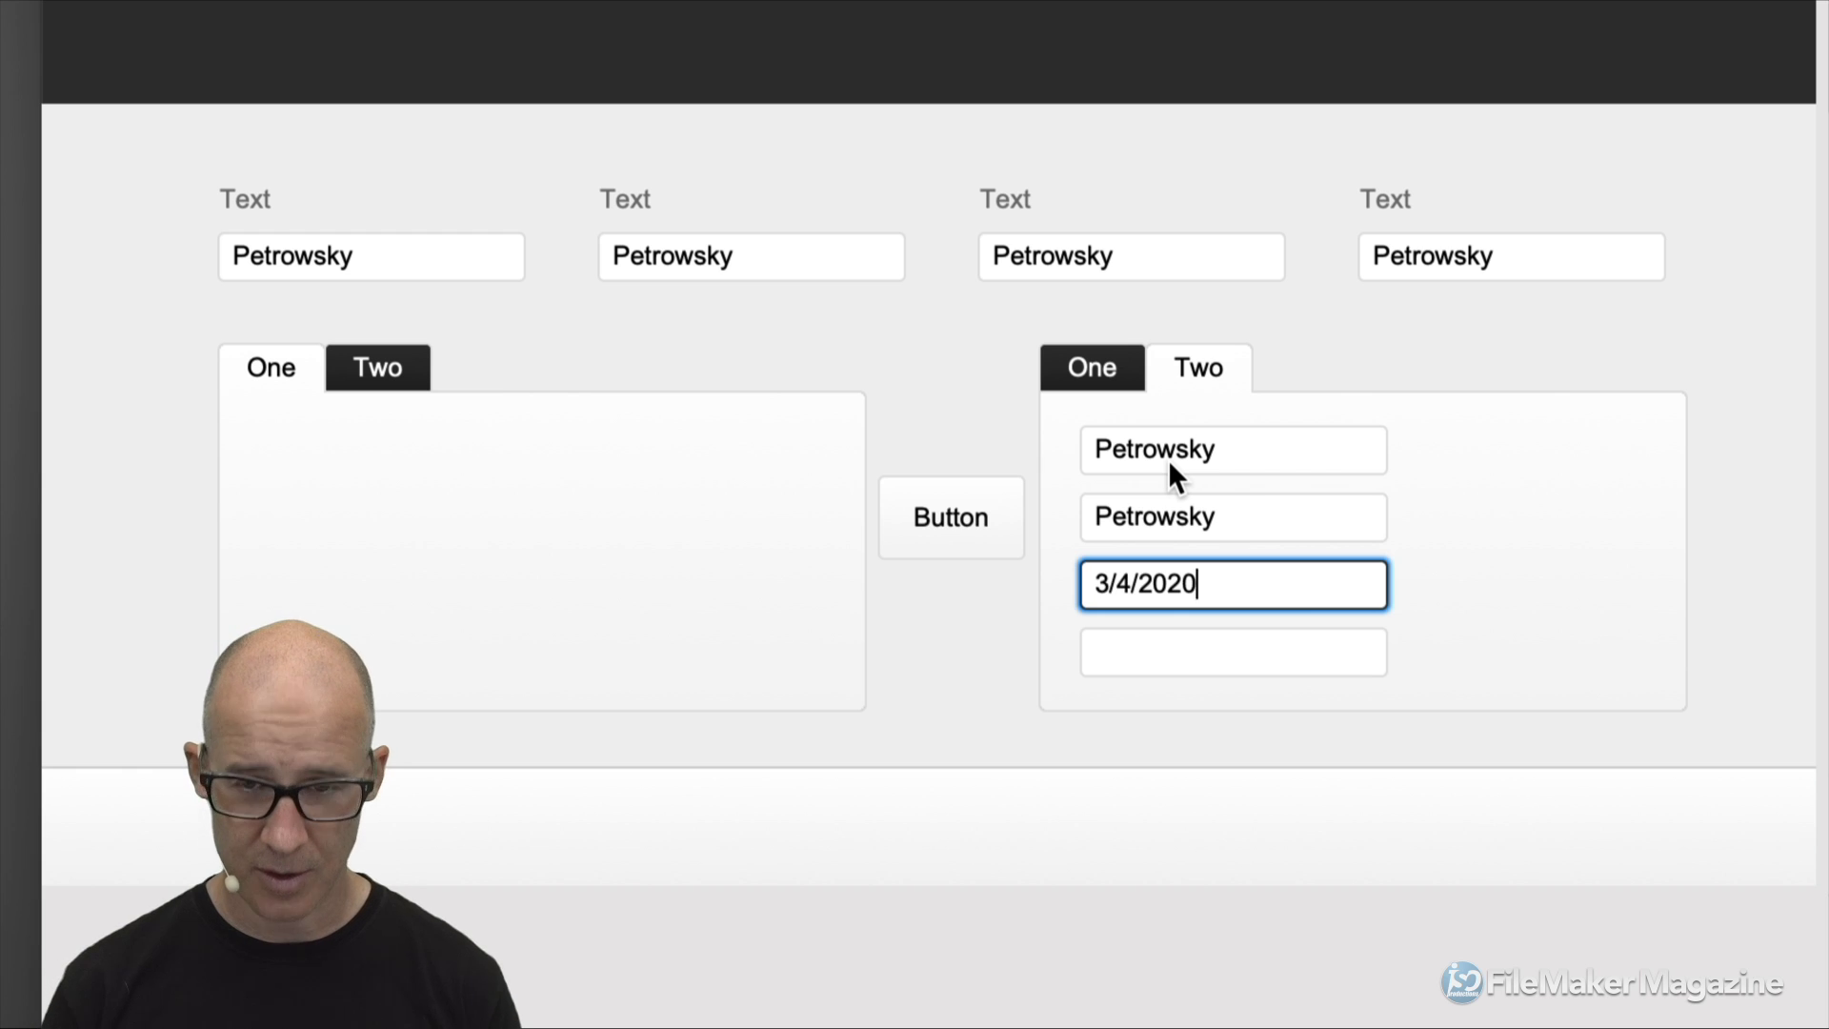
key(Tab)
key(super+minus)
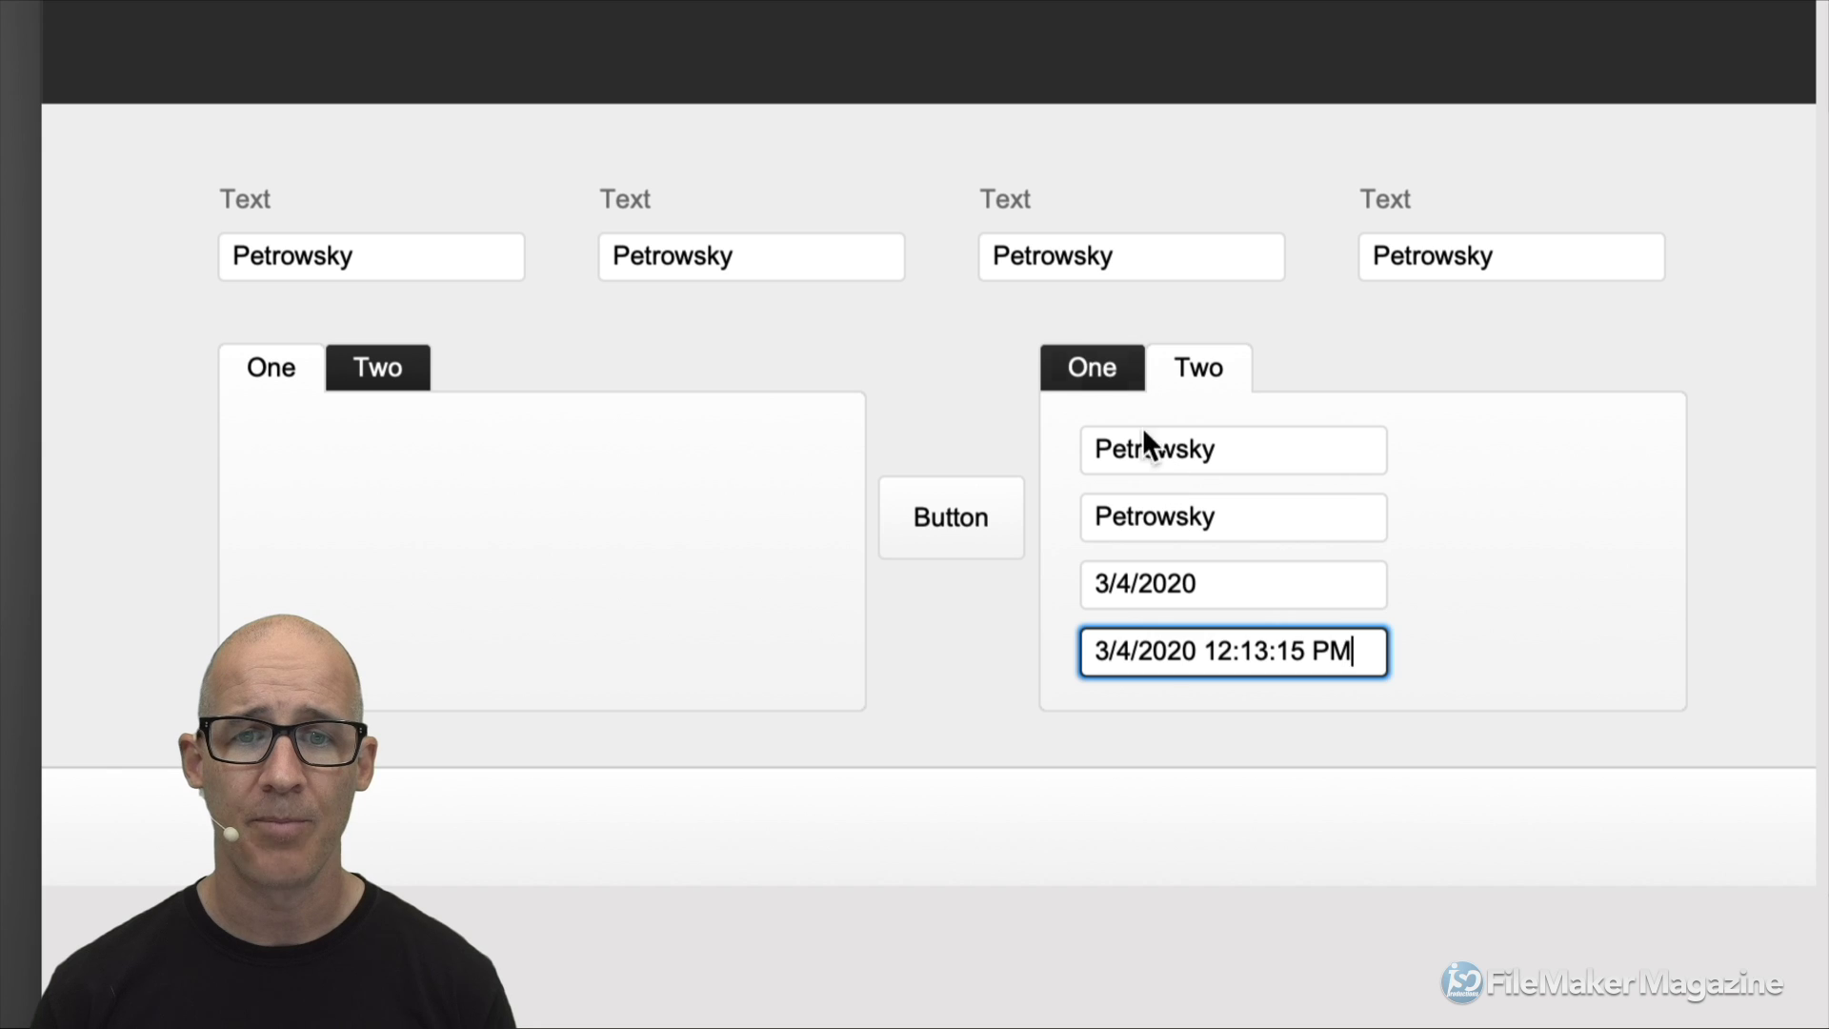
Append "Super Long Data" to the surname in the second field of the upper row and commit the record.
click(829, 257)
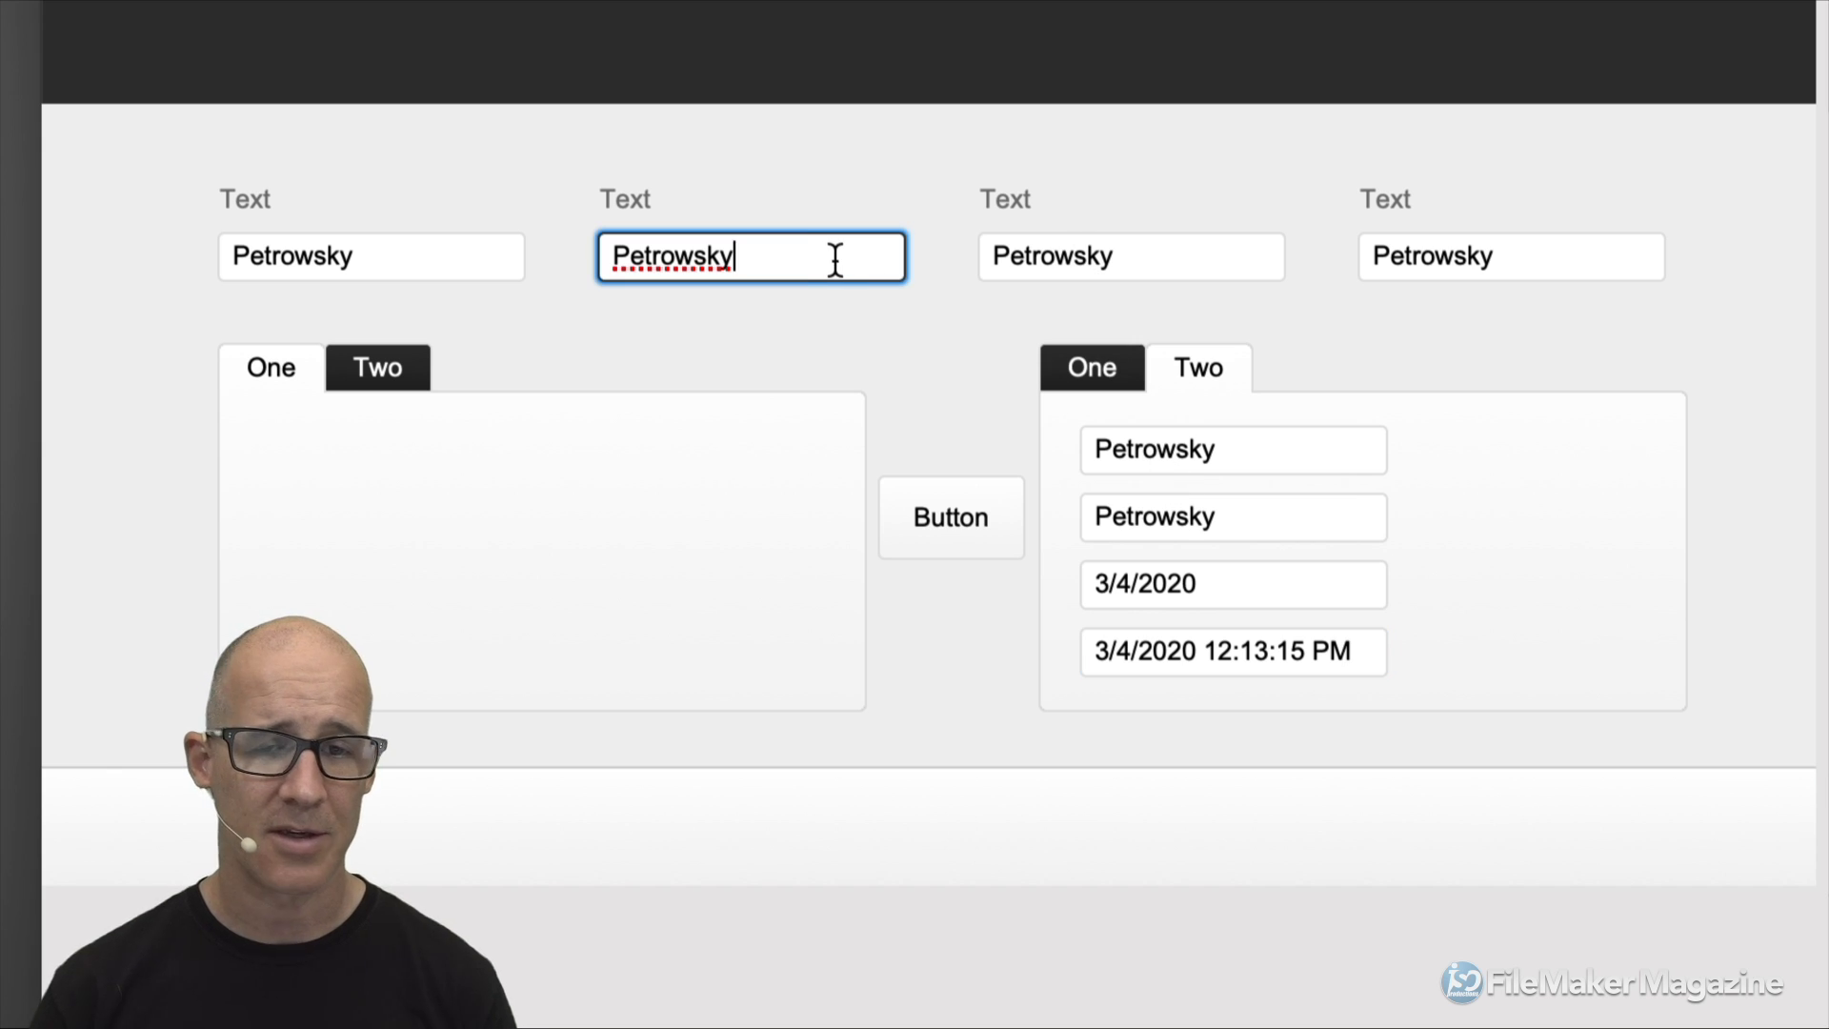
text(Su)
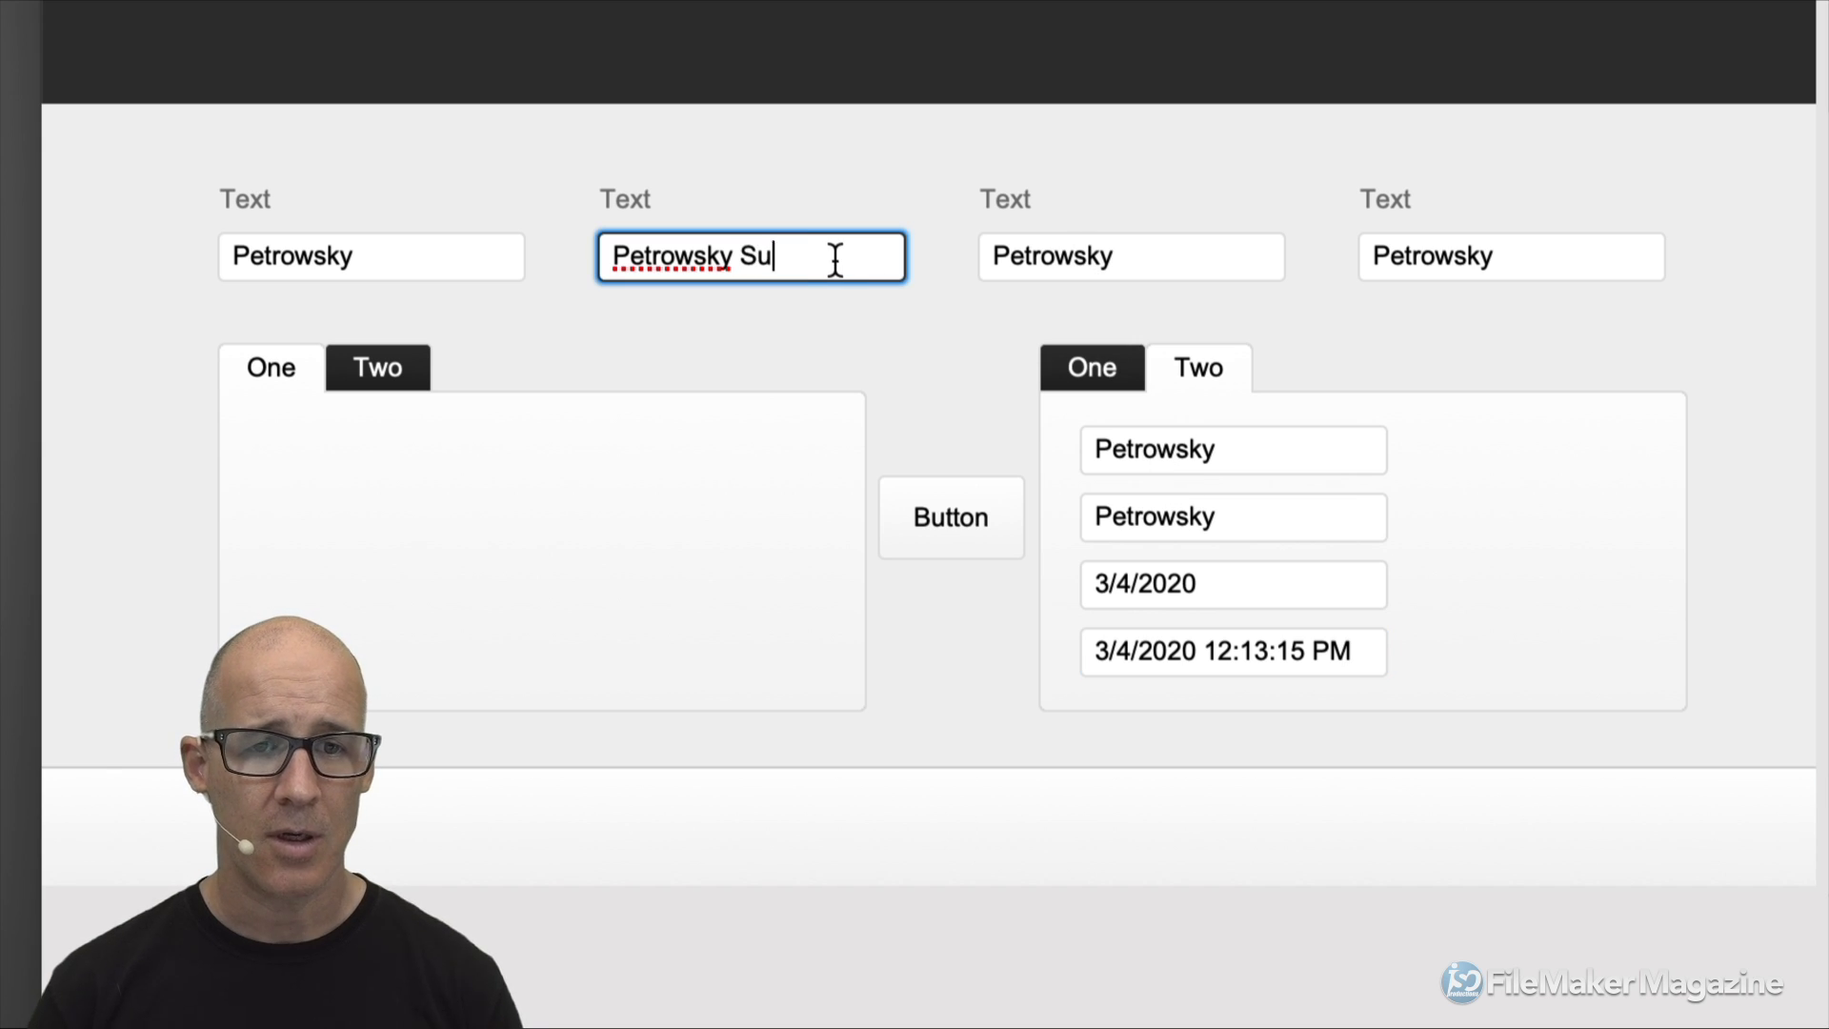
text(per Long Data)
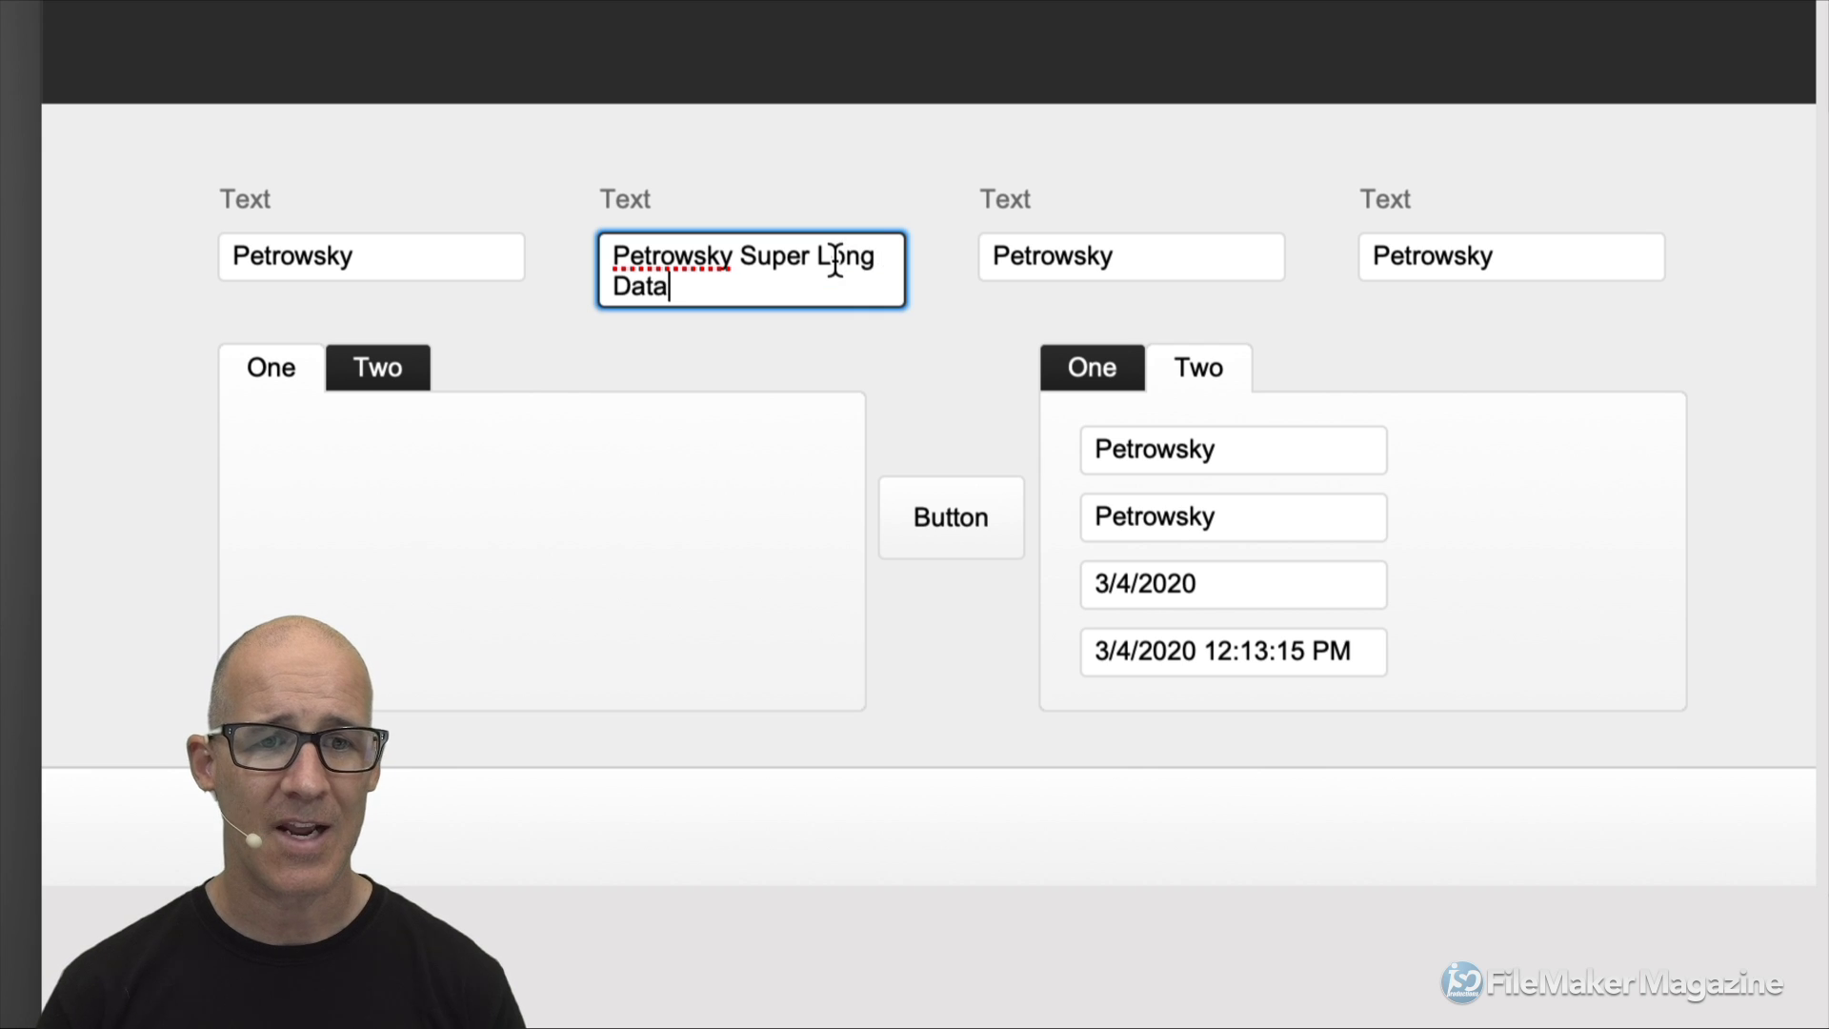
click(936, 329)
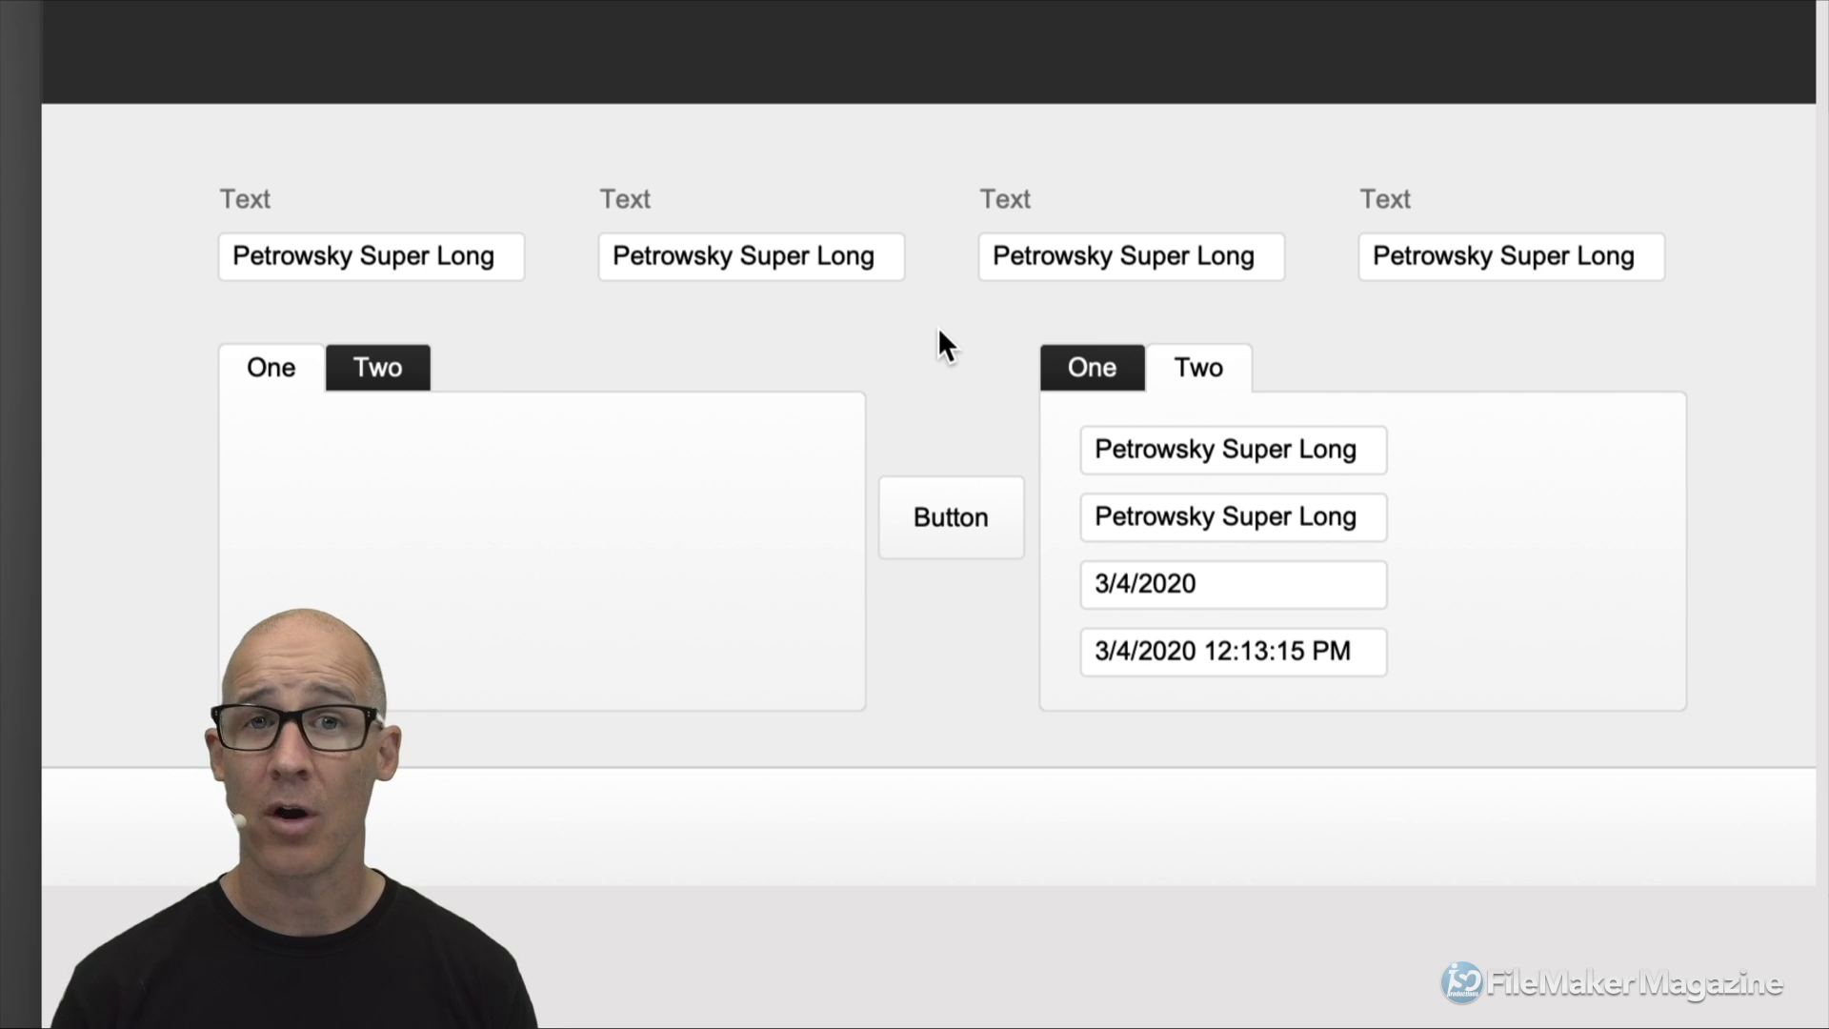
Create and commit a new blank record, and return to Layout mode to view the sample data.
key(super+n)
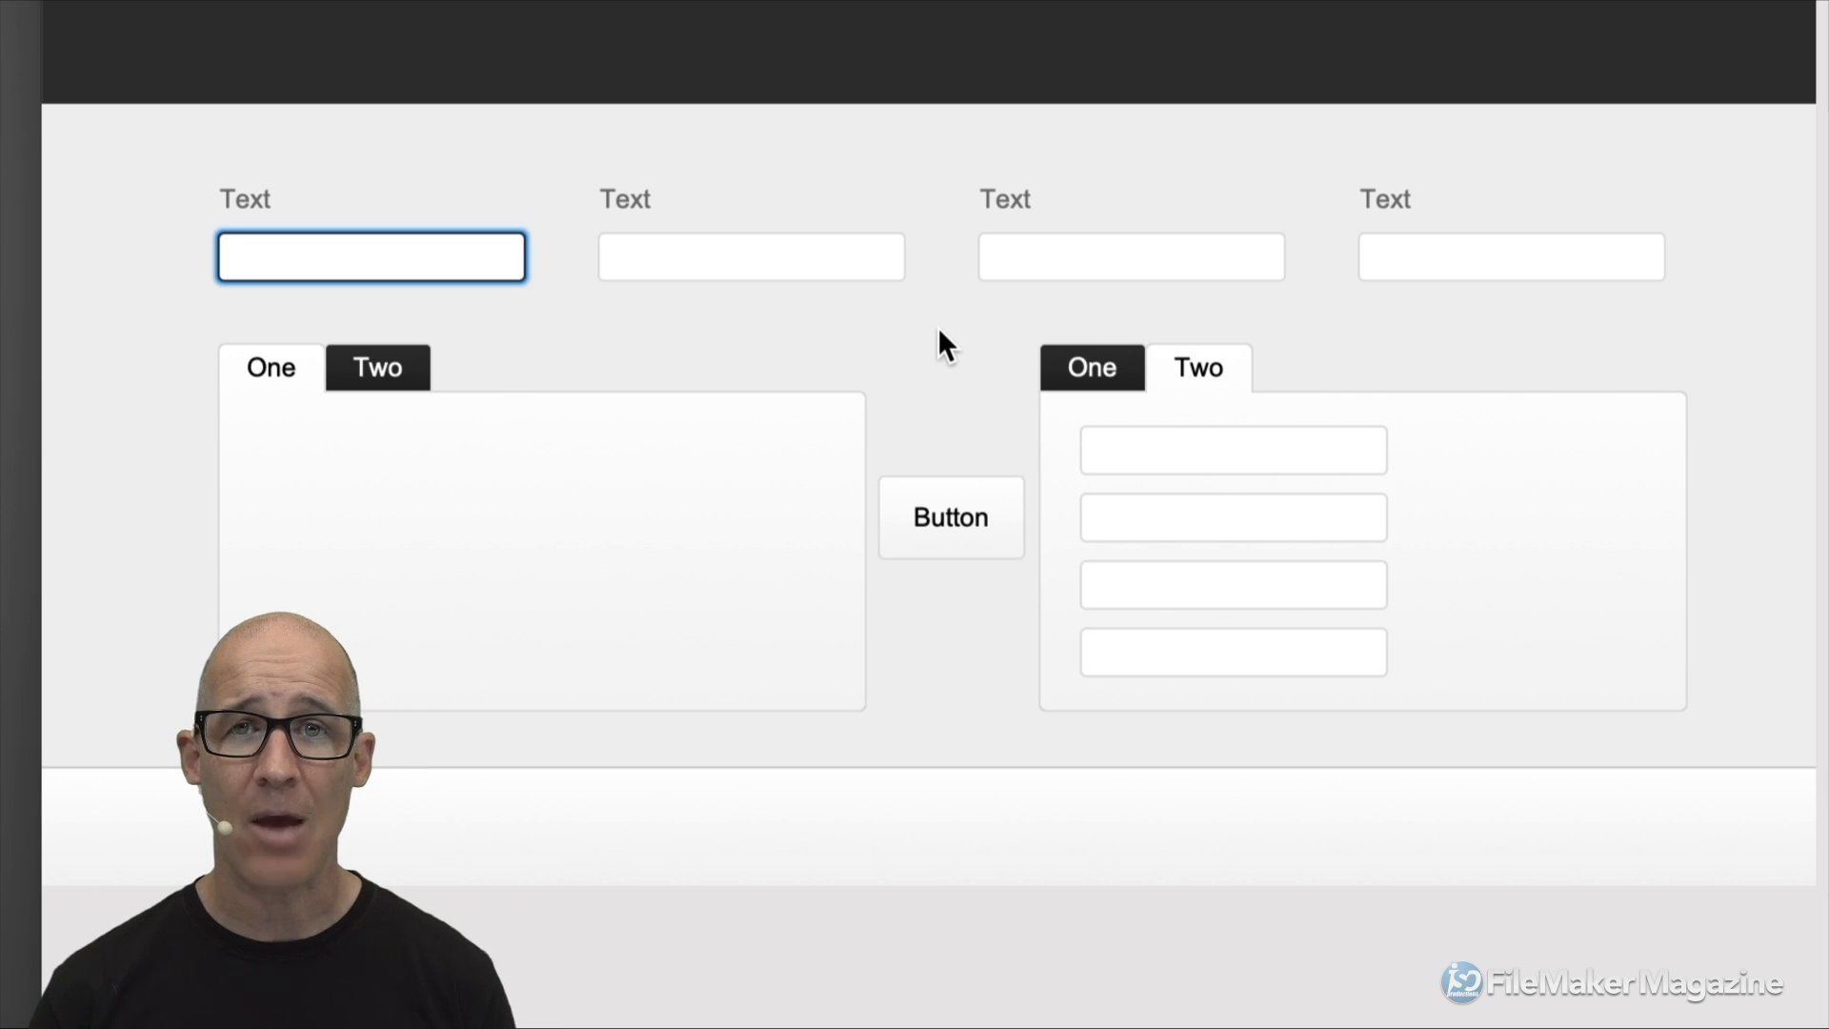
click(936, 329)
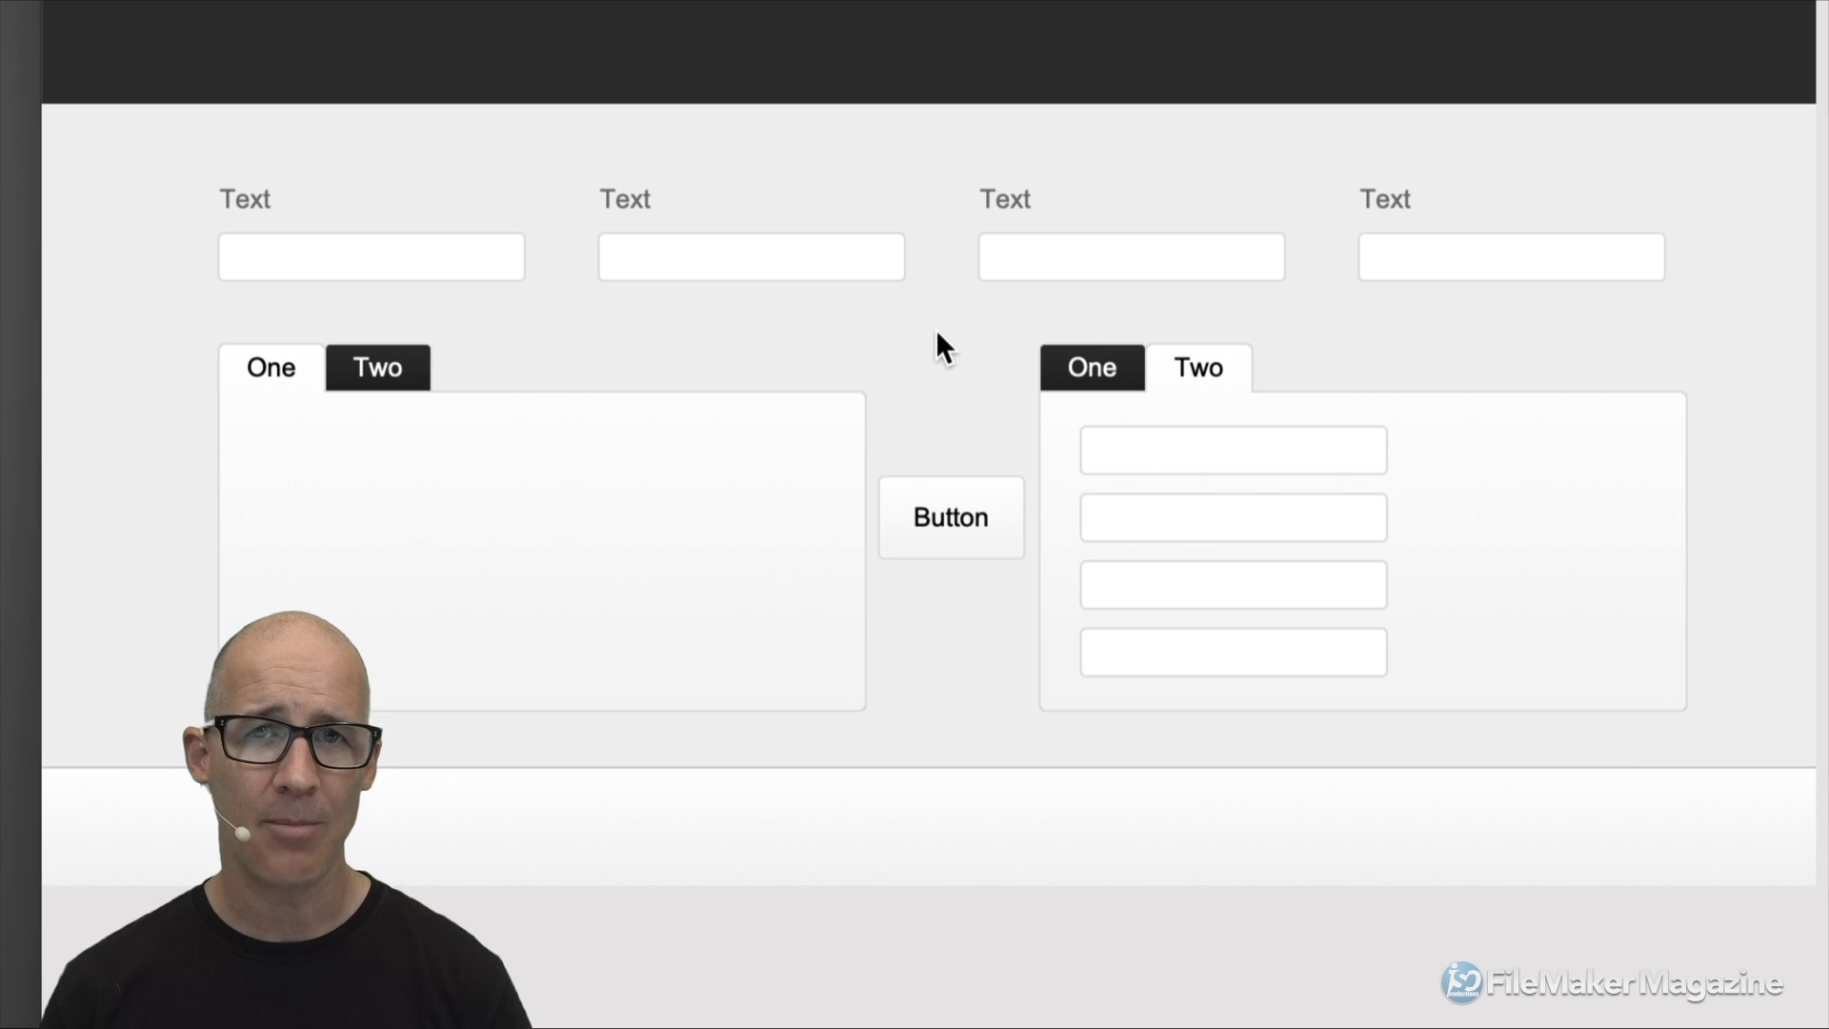
key(super+l)
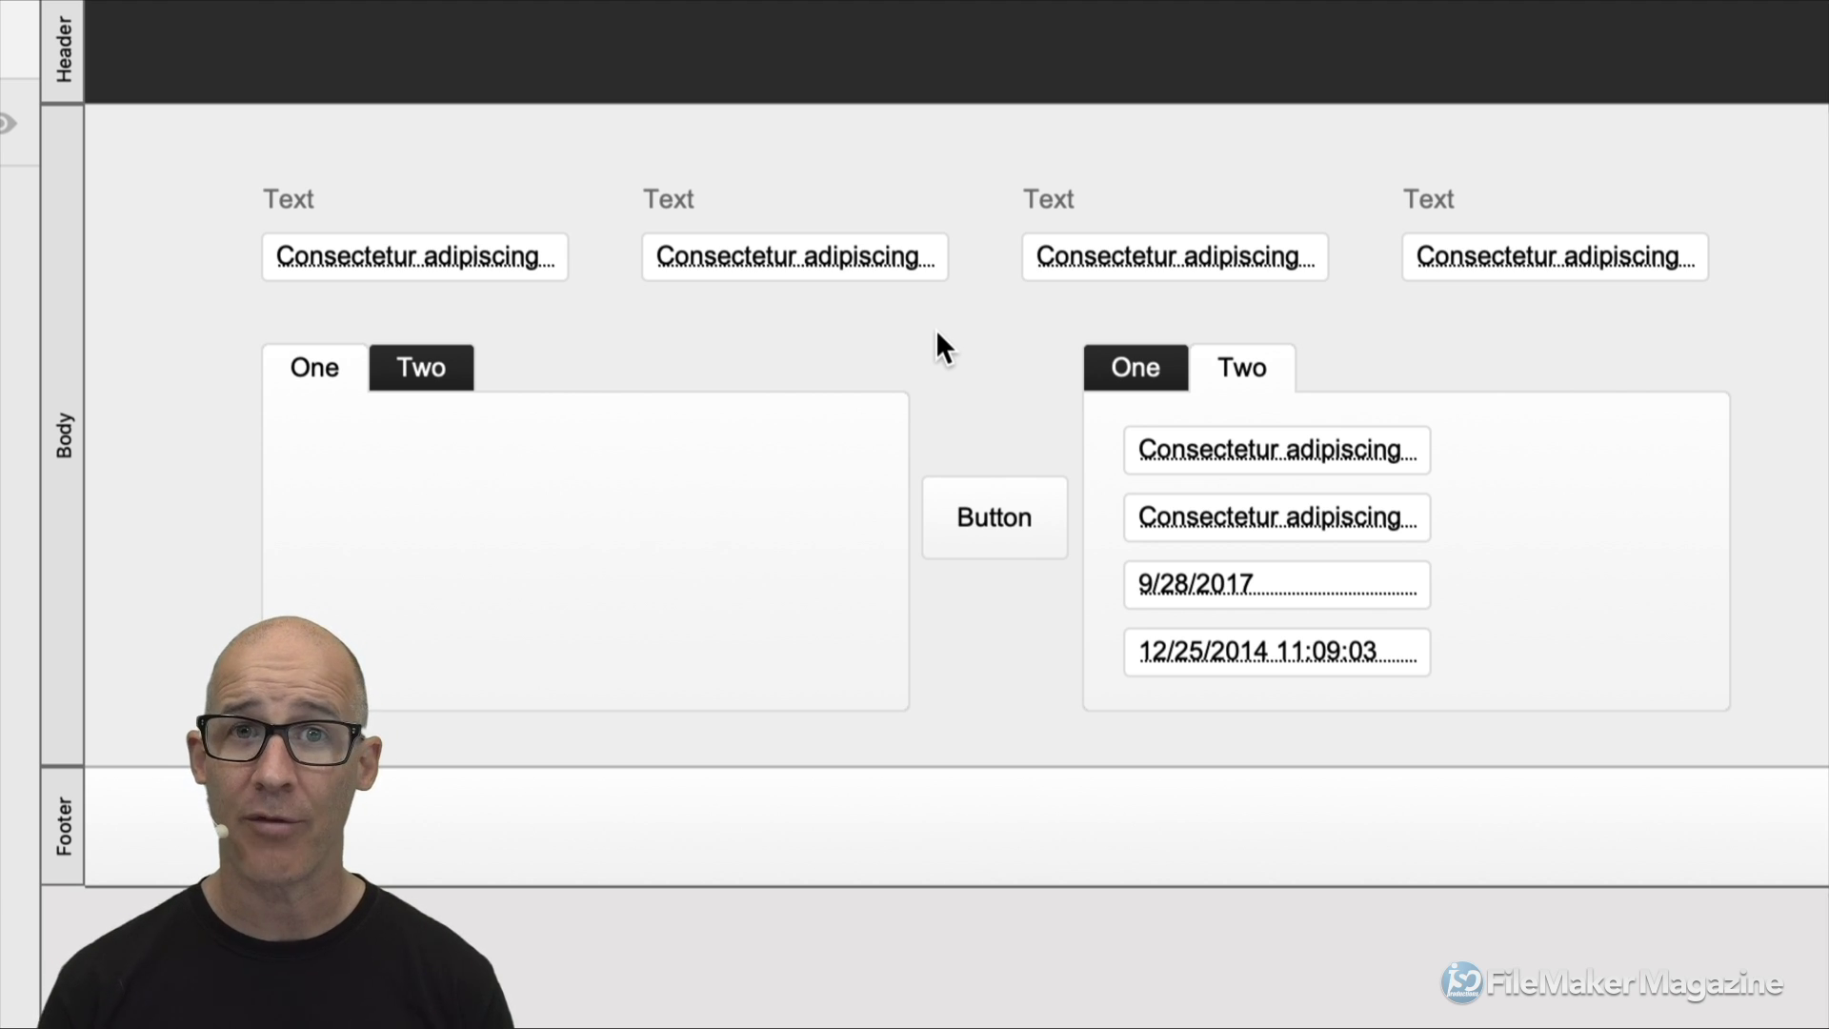
Go to the record that contains data, return to Layout mode and show tab Two of the second tab control.
key(super+b)
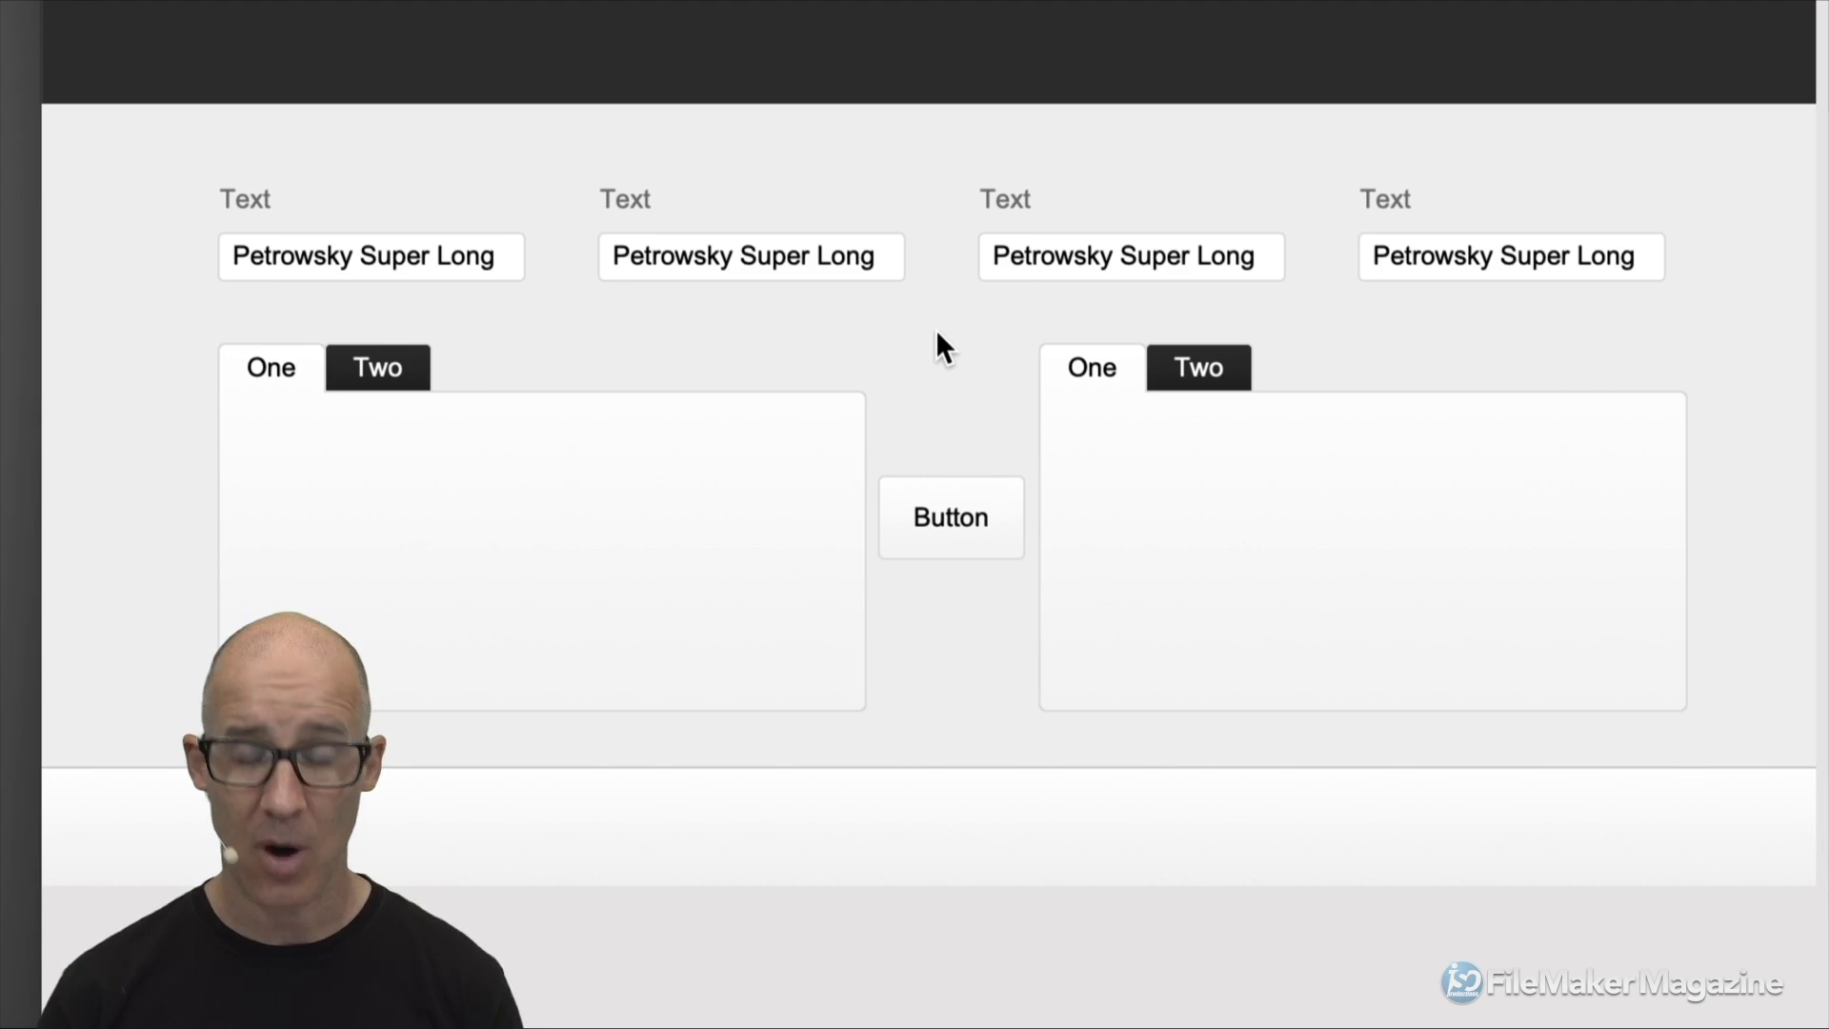
key(super+l)
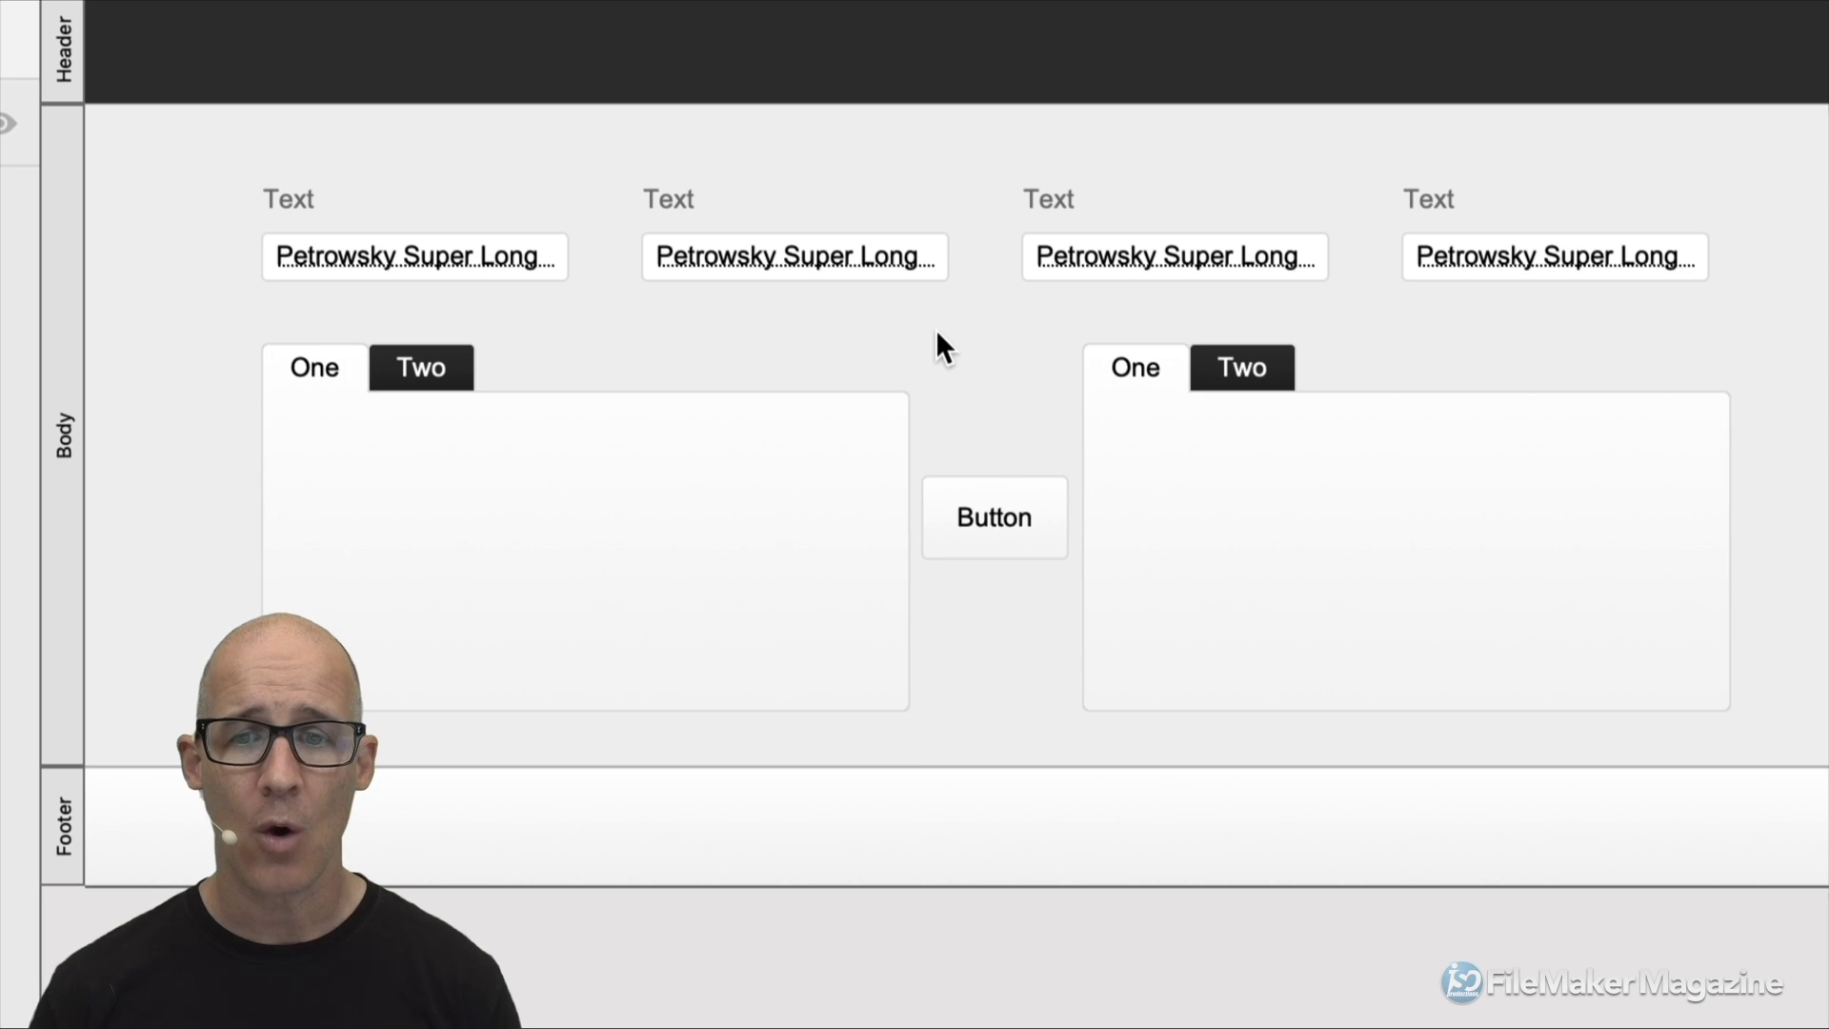
click(1224, 355)
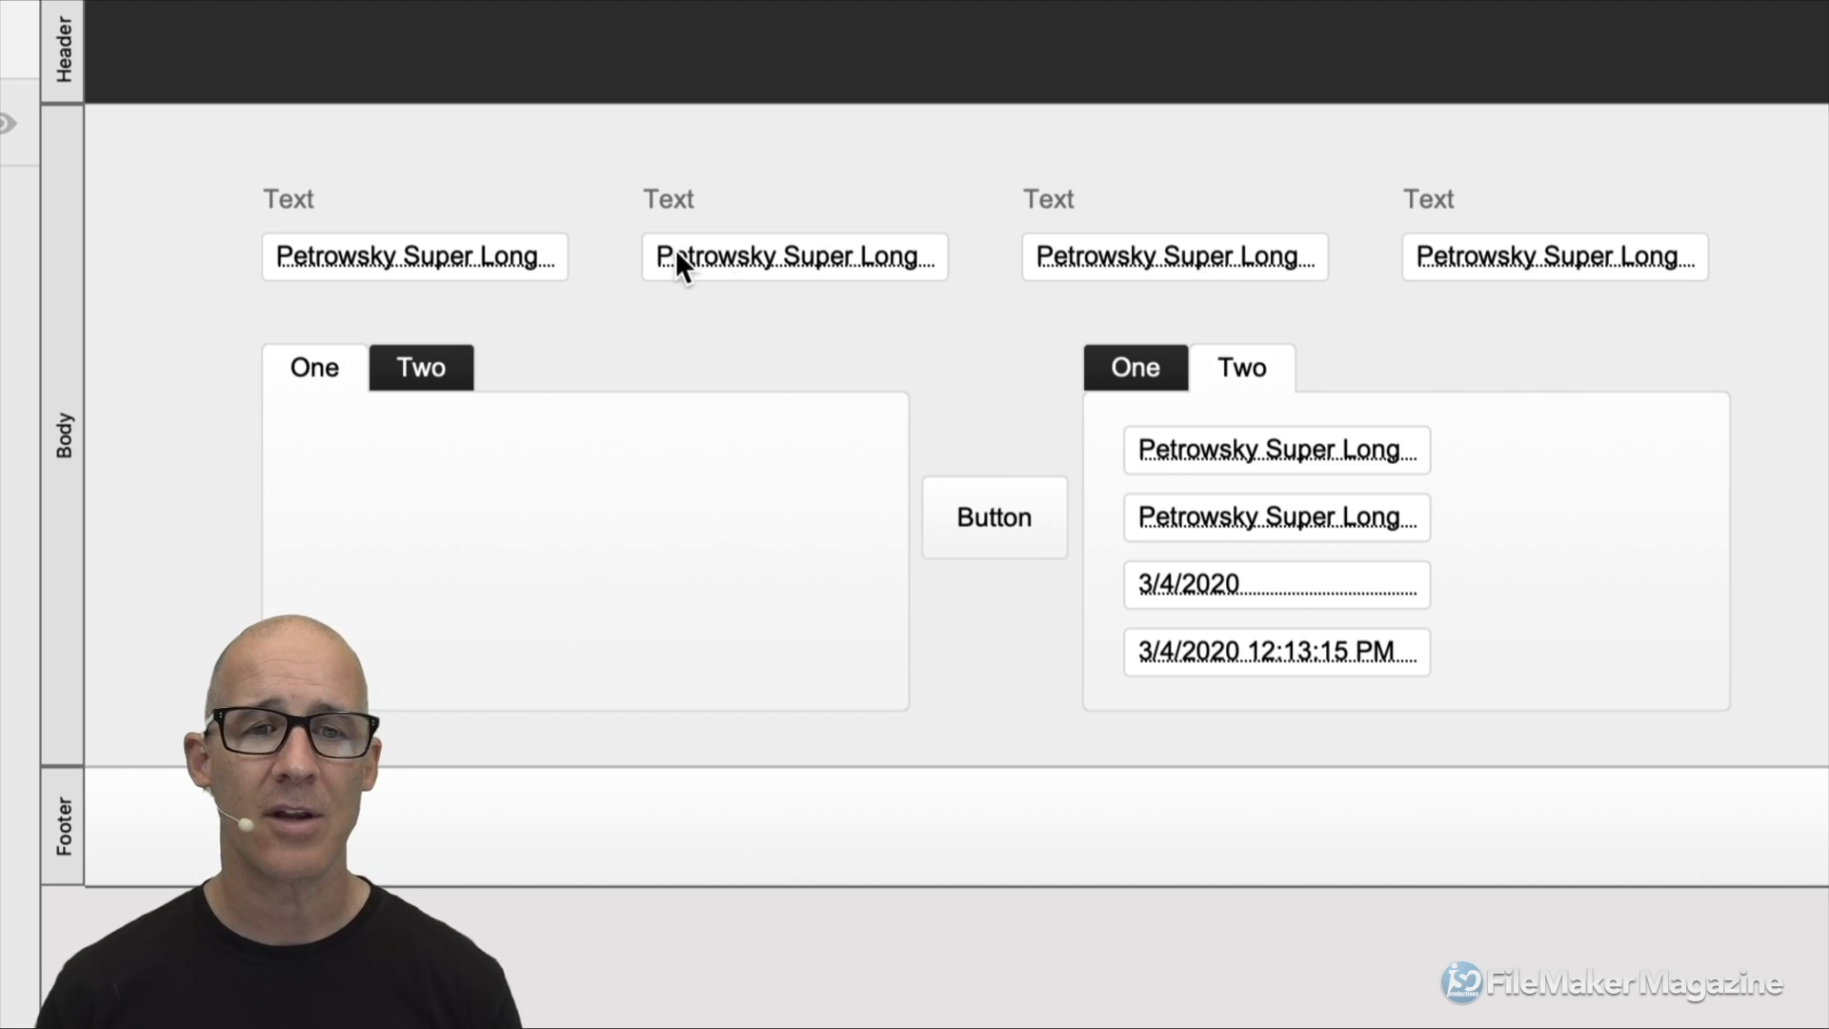
Widen the second upper field to fit its full text and make it two lines high, and undo both size changes.
click(934, 255)
drag(950, 255, 1002, 259)
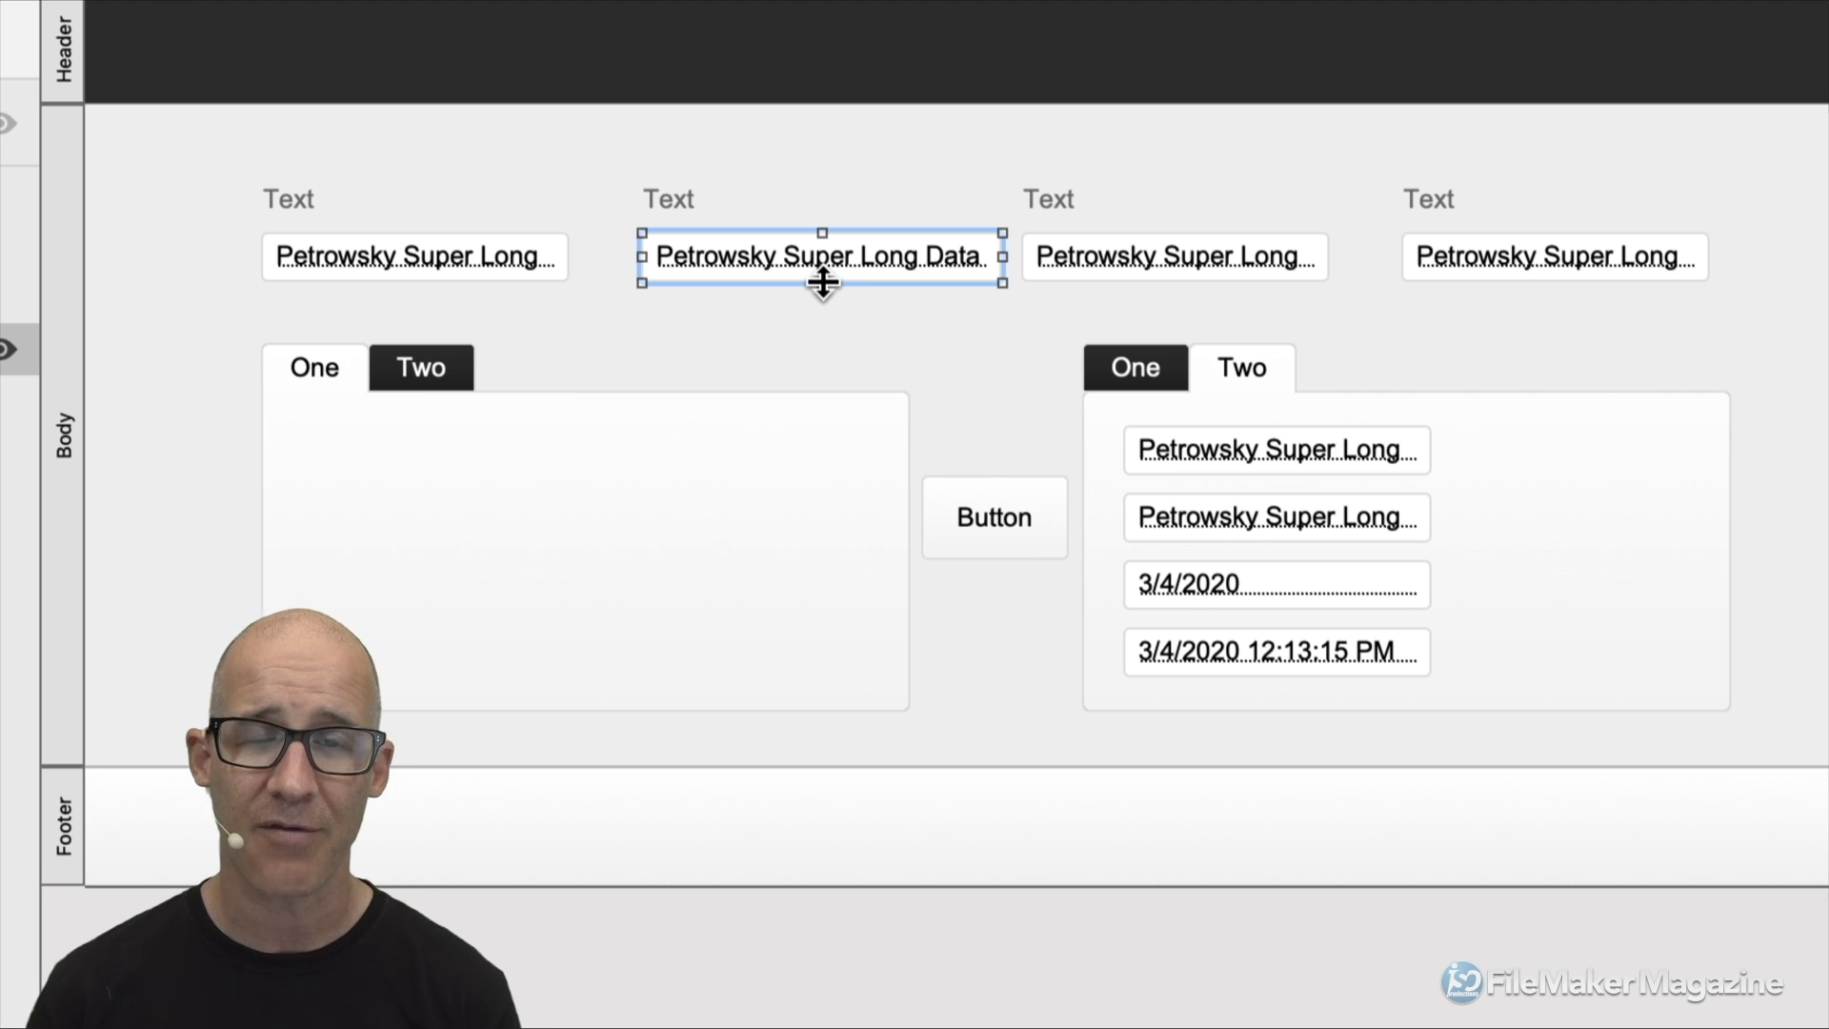
drag(823, 282, 821, 316)
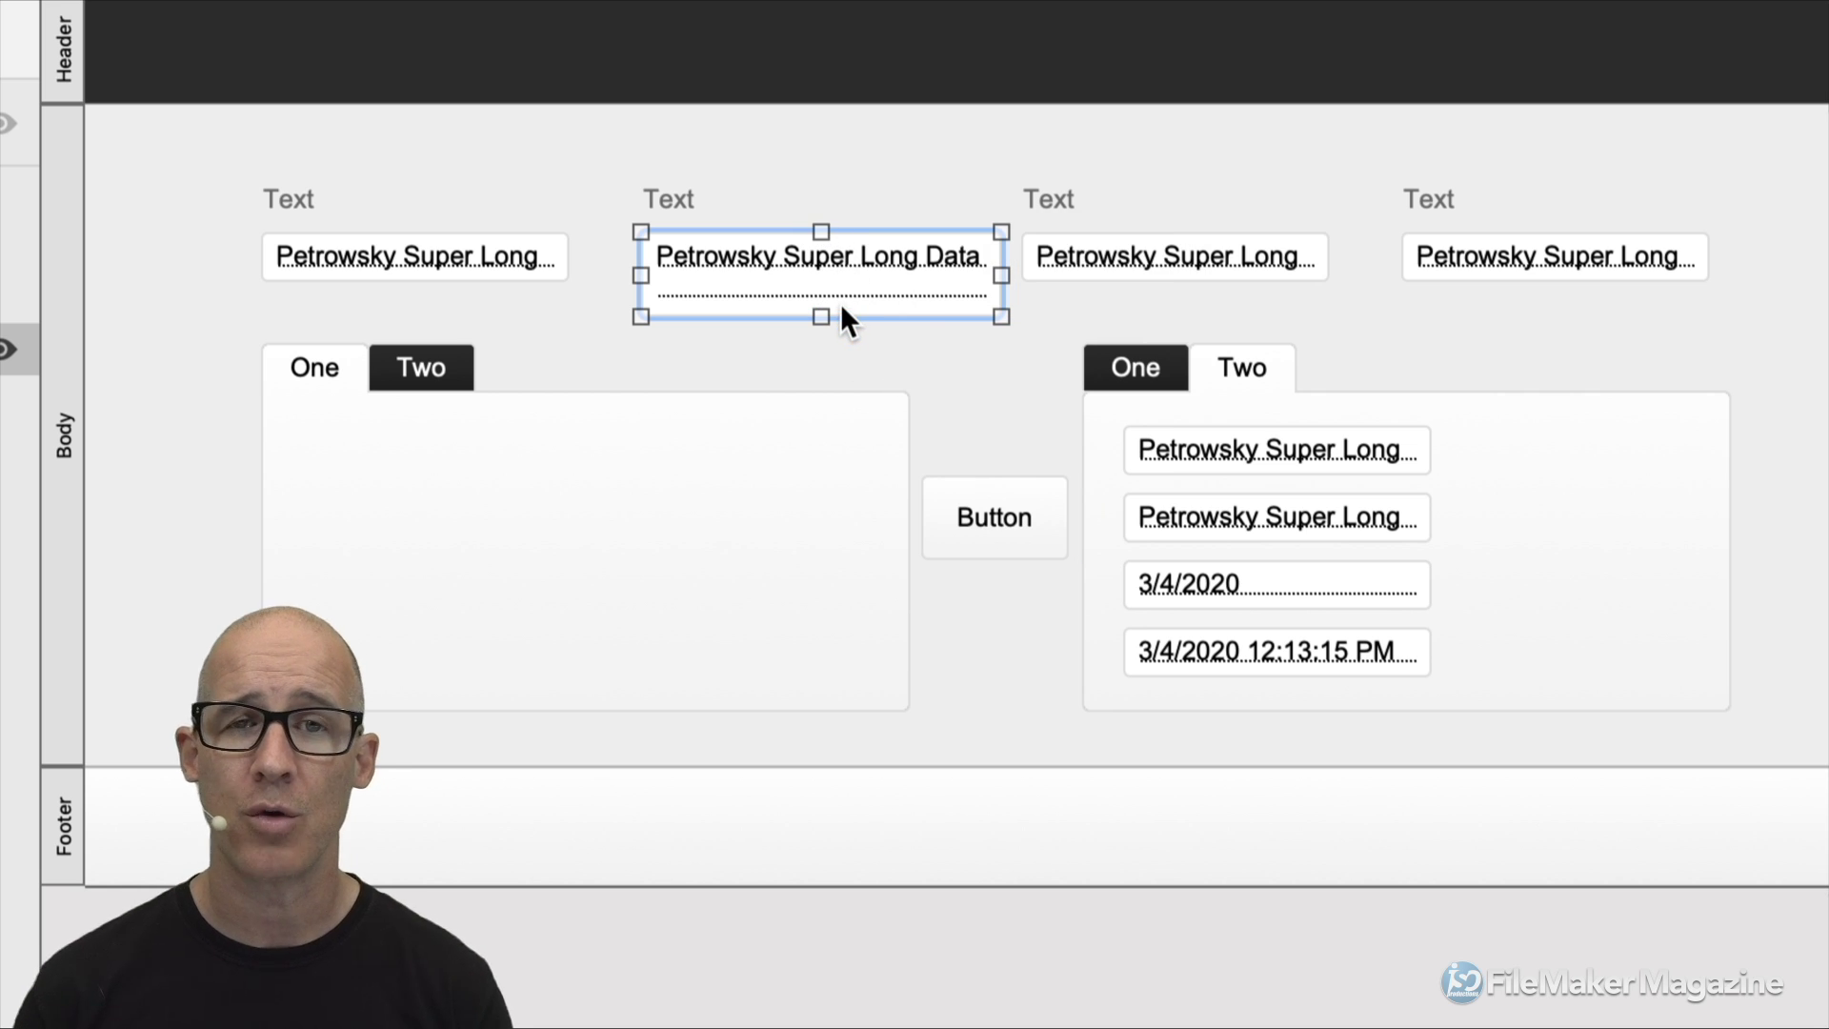
key(ctrl+z)
key(ctrl+z)
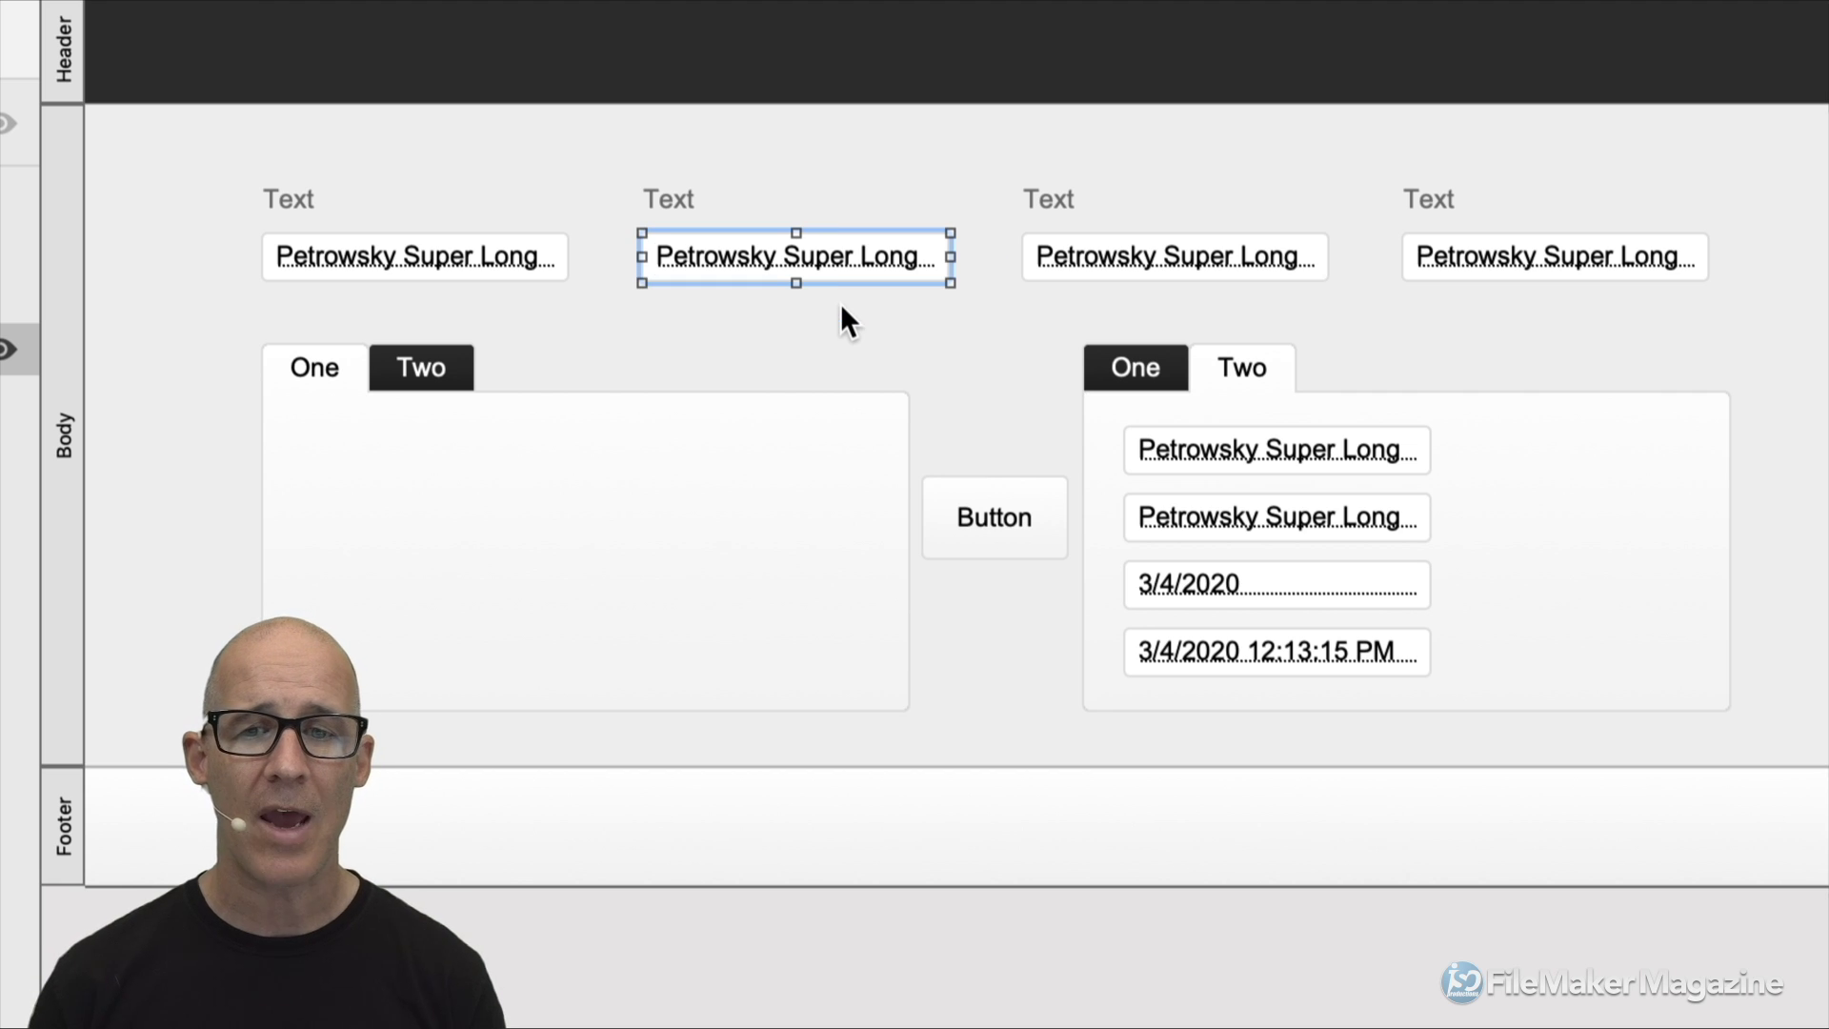
key(ctrl+z)
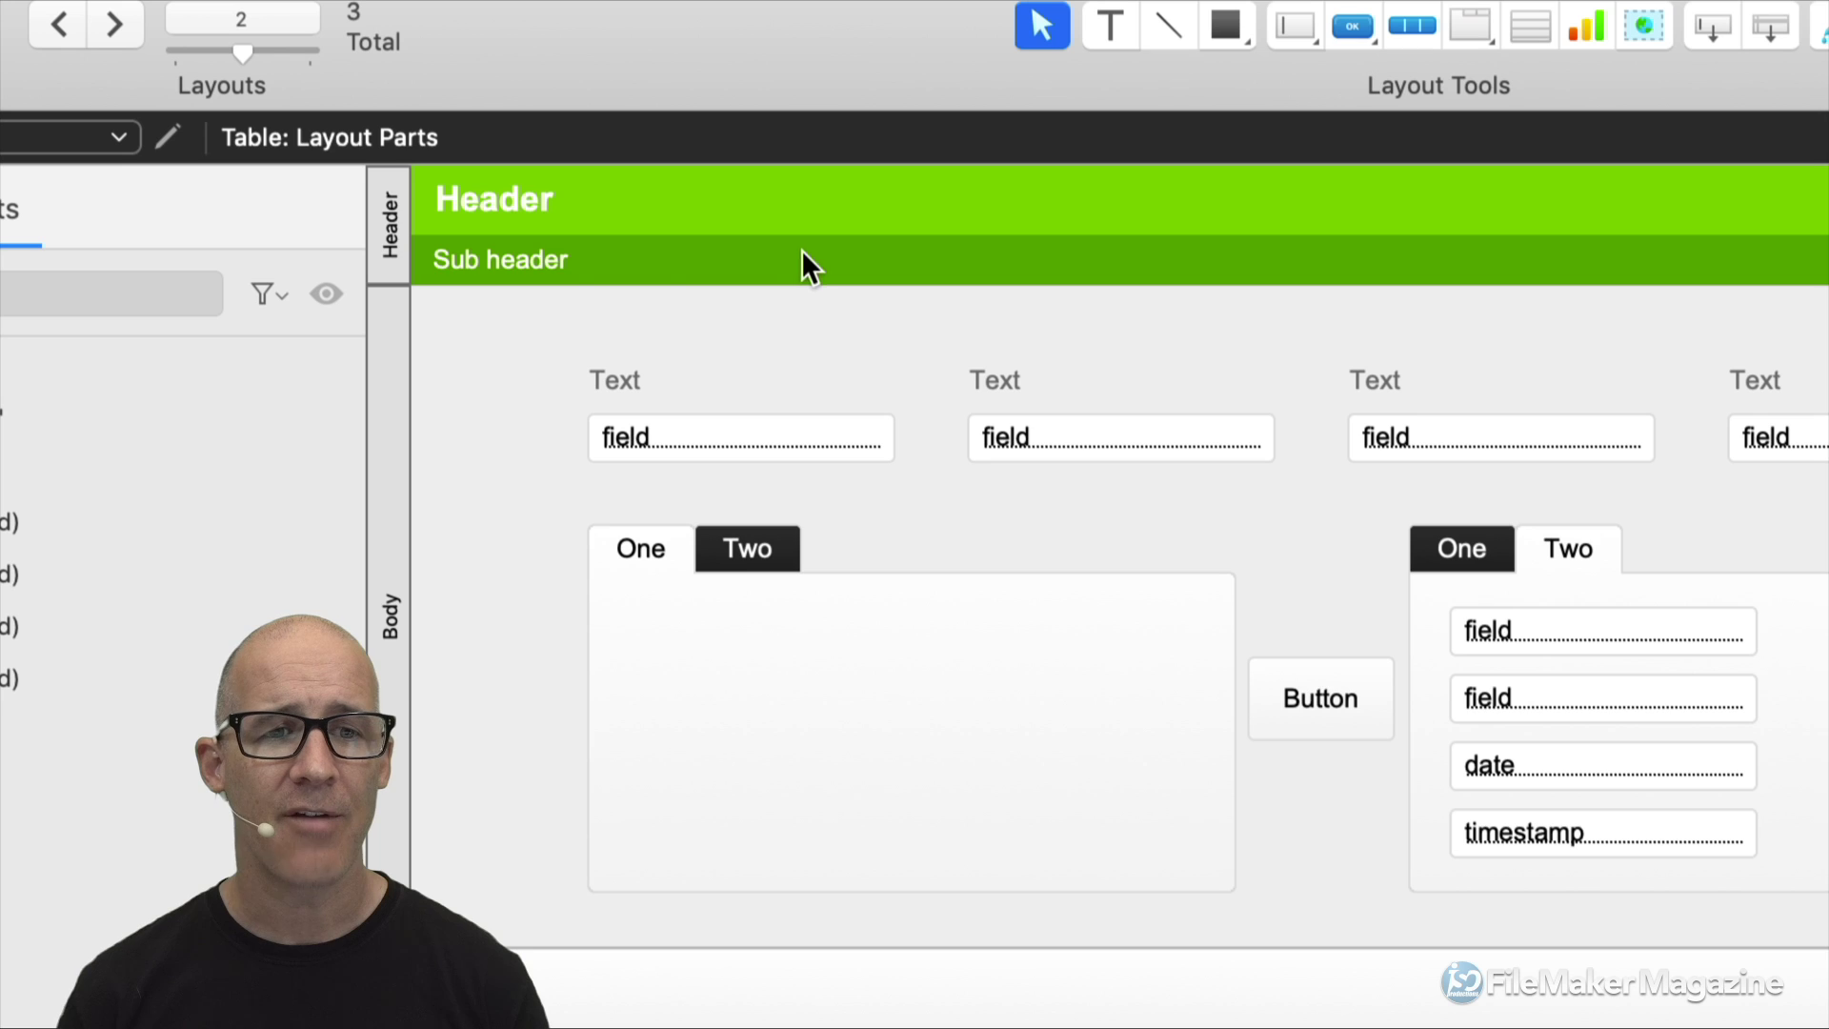
Select the header part, the "Header" text object and the "Sub header" text object in Layout #2 one after another.
click(388, 232)
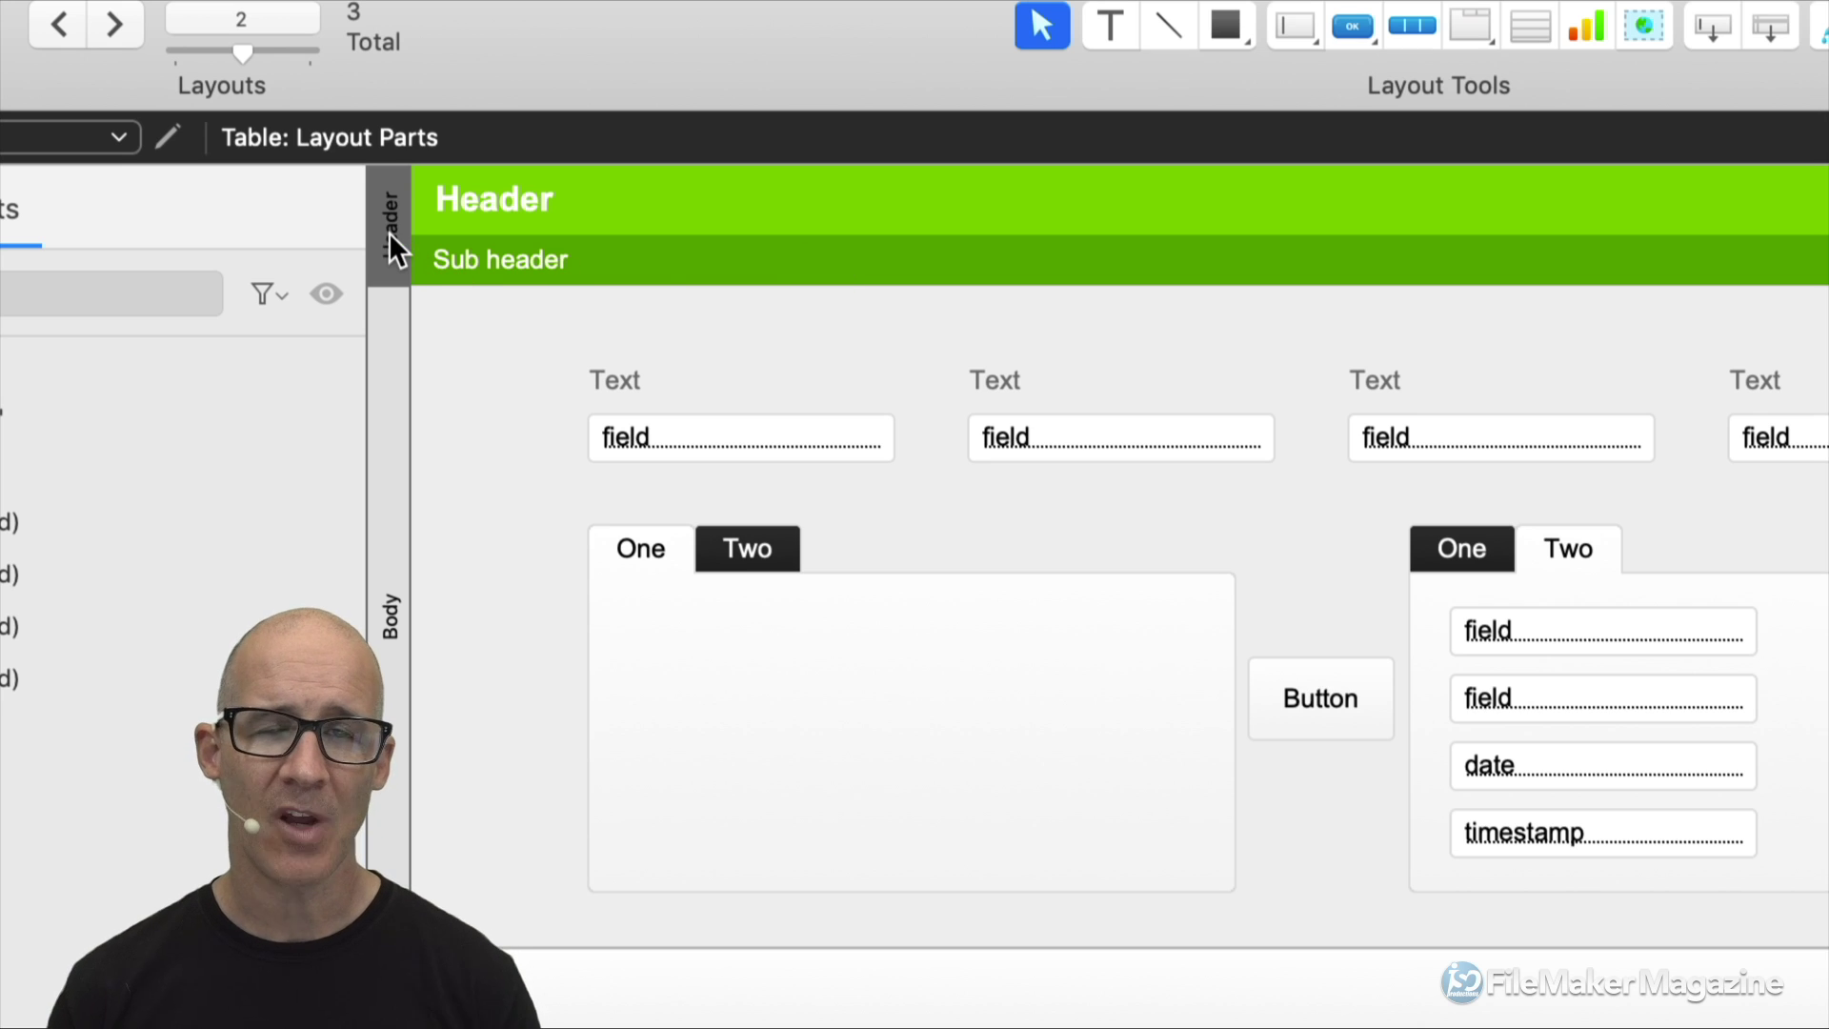
click(453, 206)
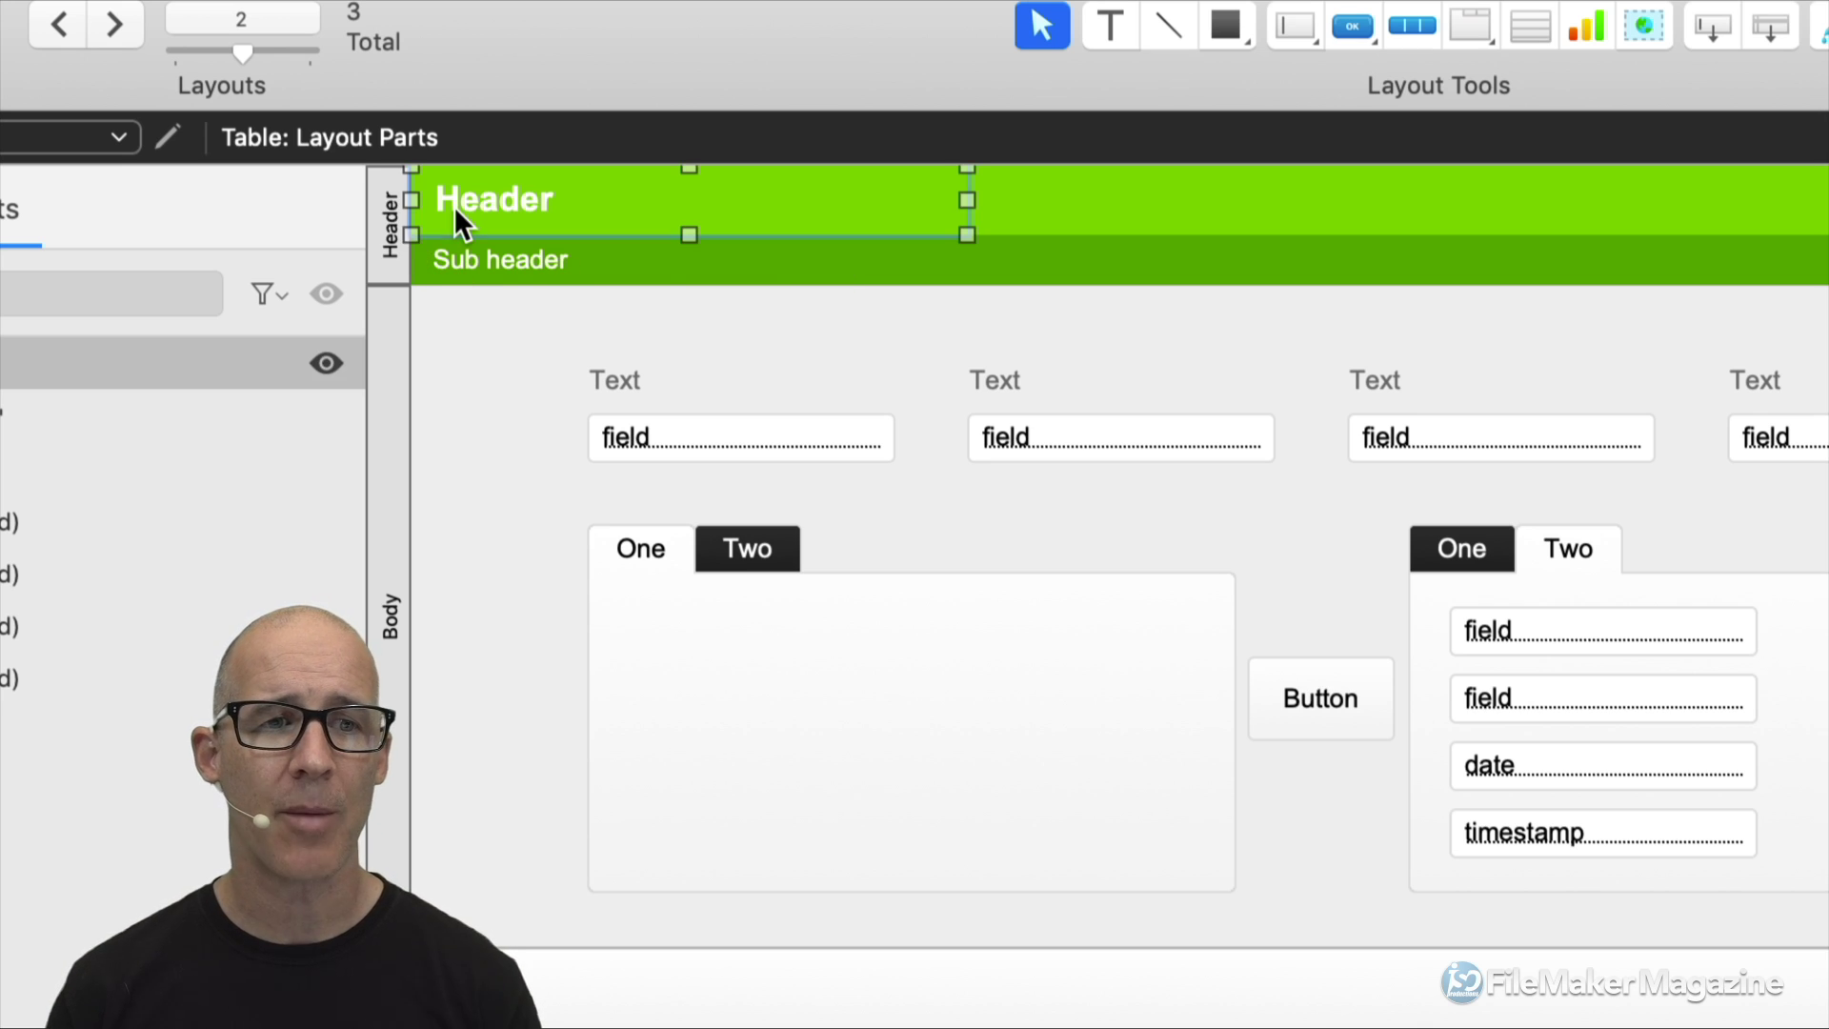
click(496, 260)
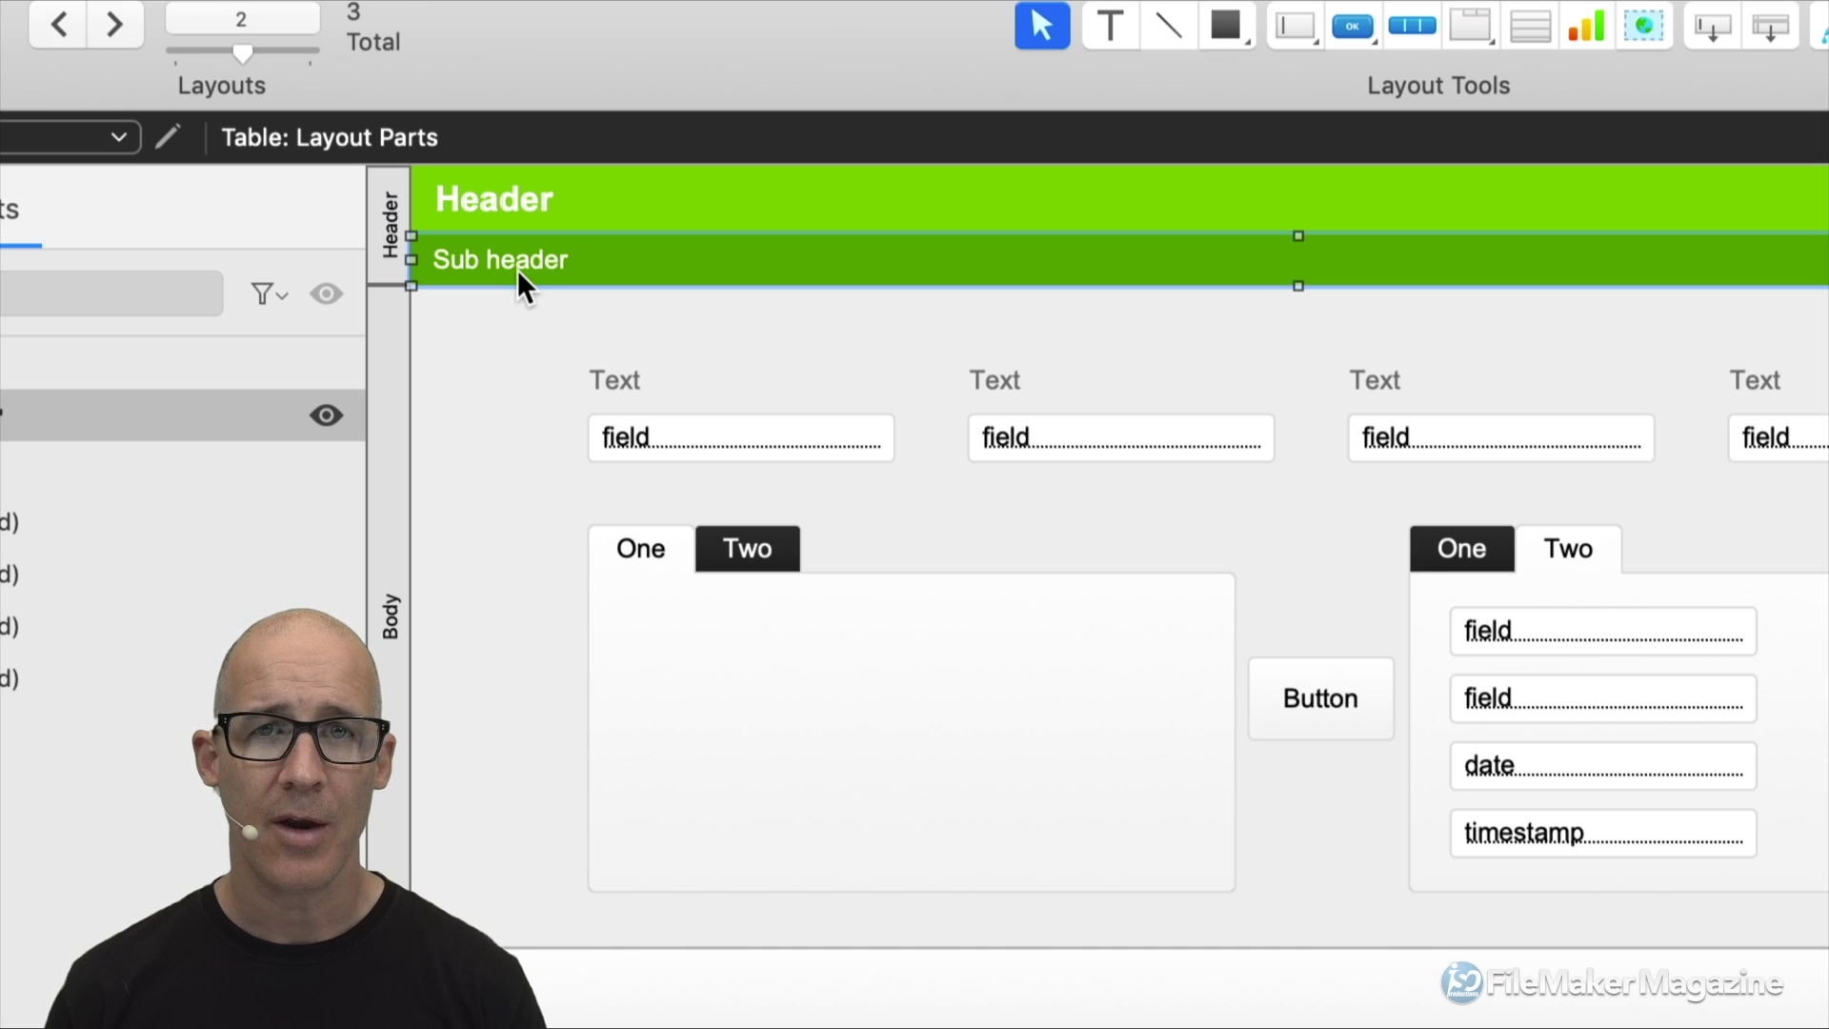
click(543, 197)
click(1088, 197)
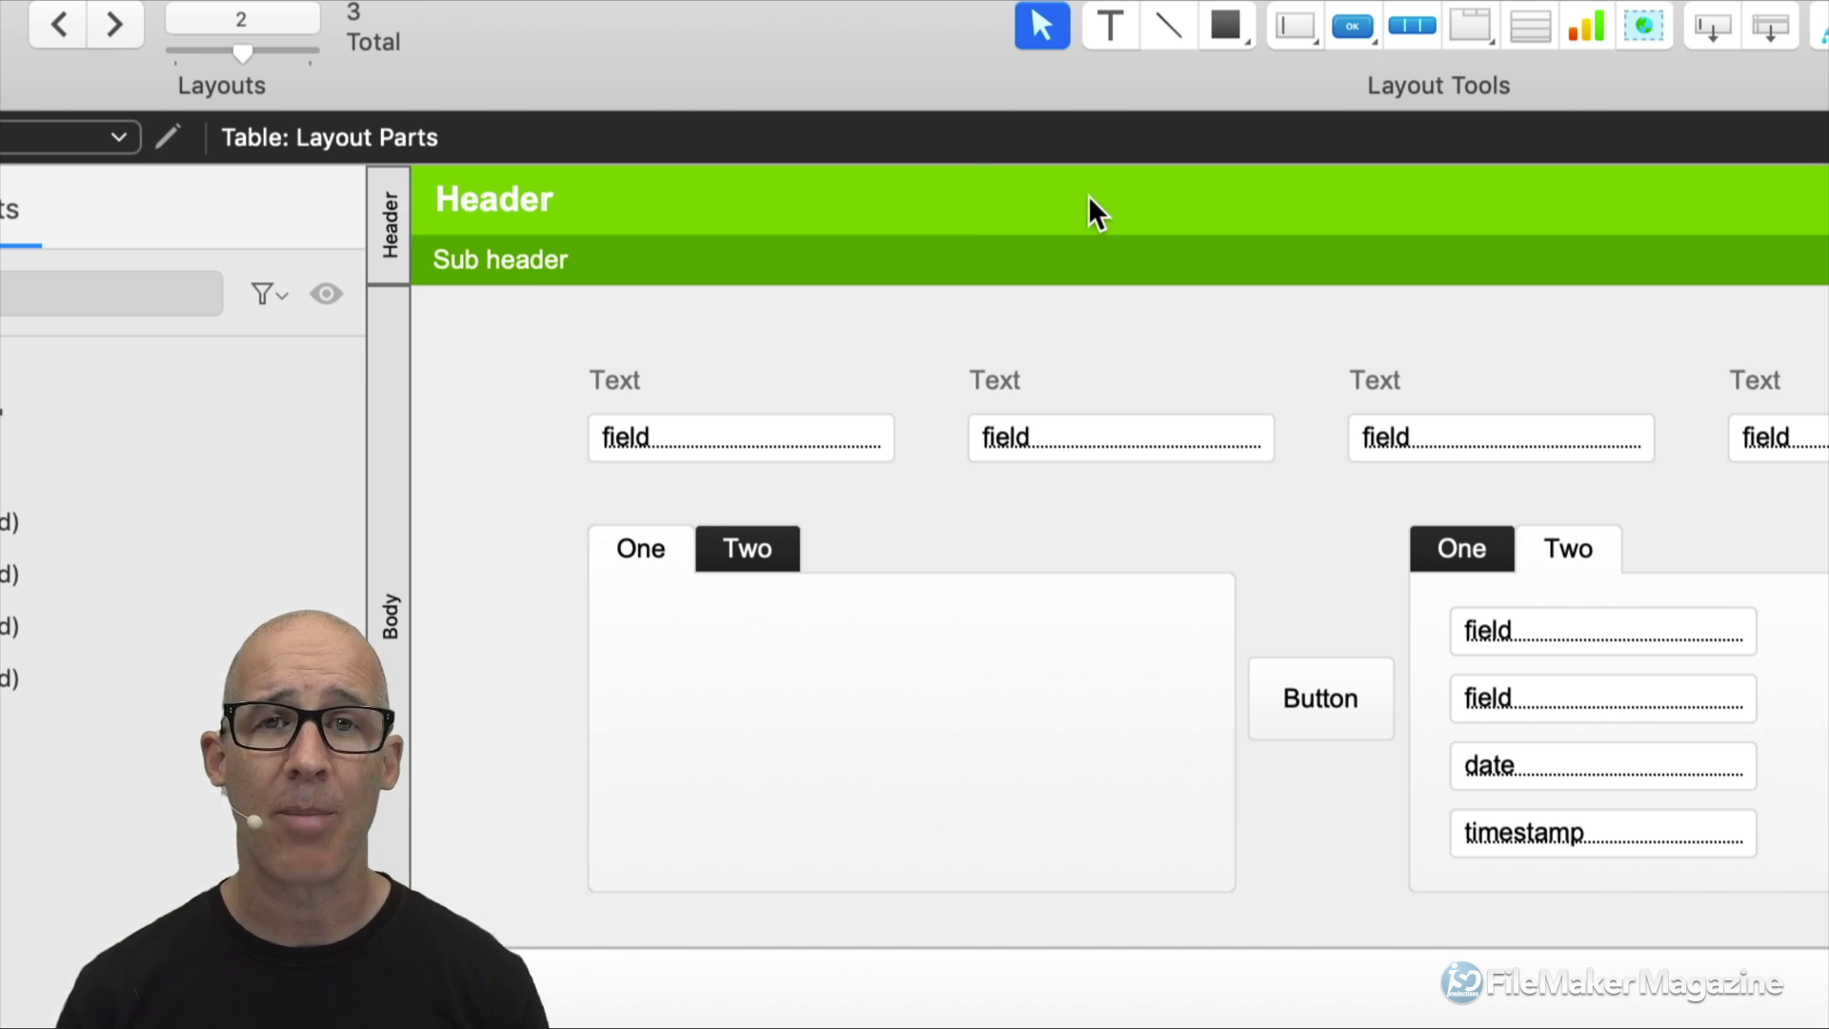
click(1006, 269)
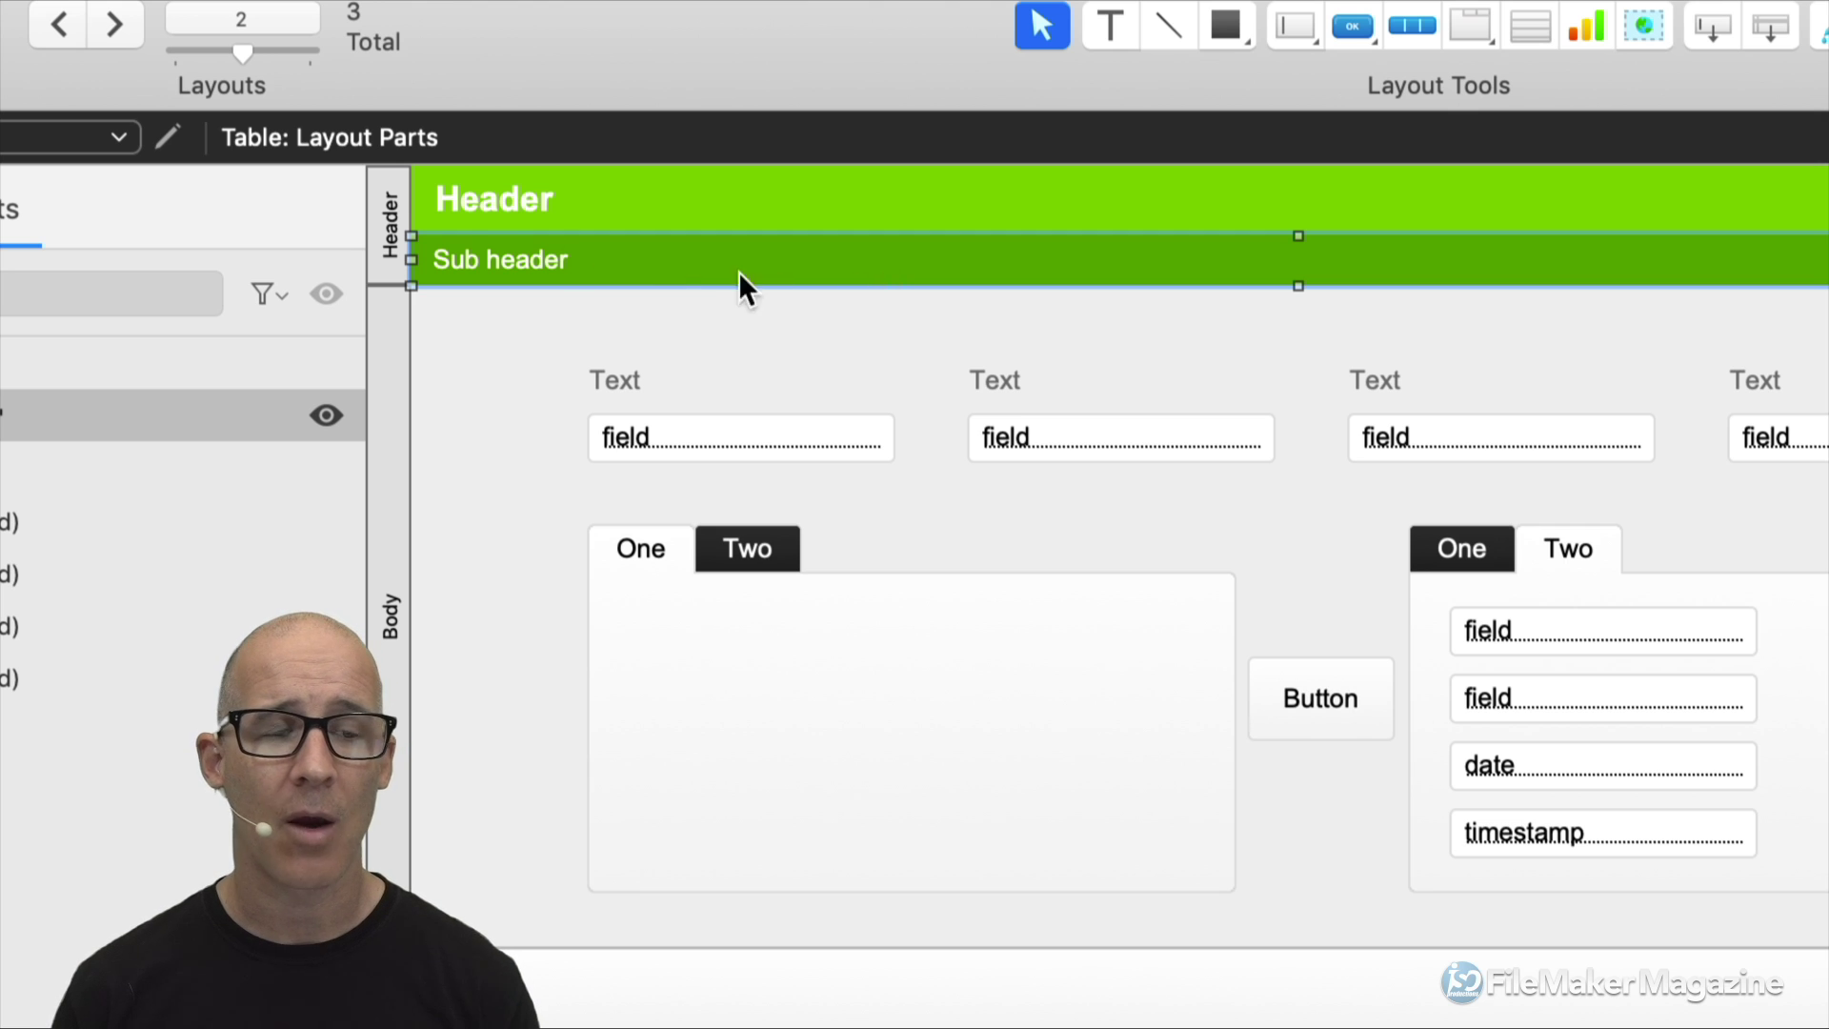
Change the header part's solid fill to a blue from the custom theme colors, and undo the color change.
click(391, 216)
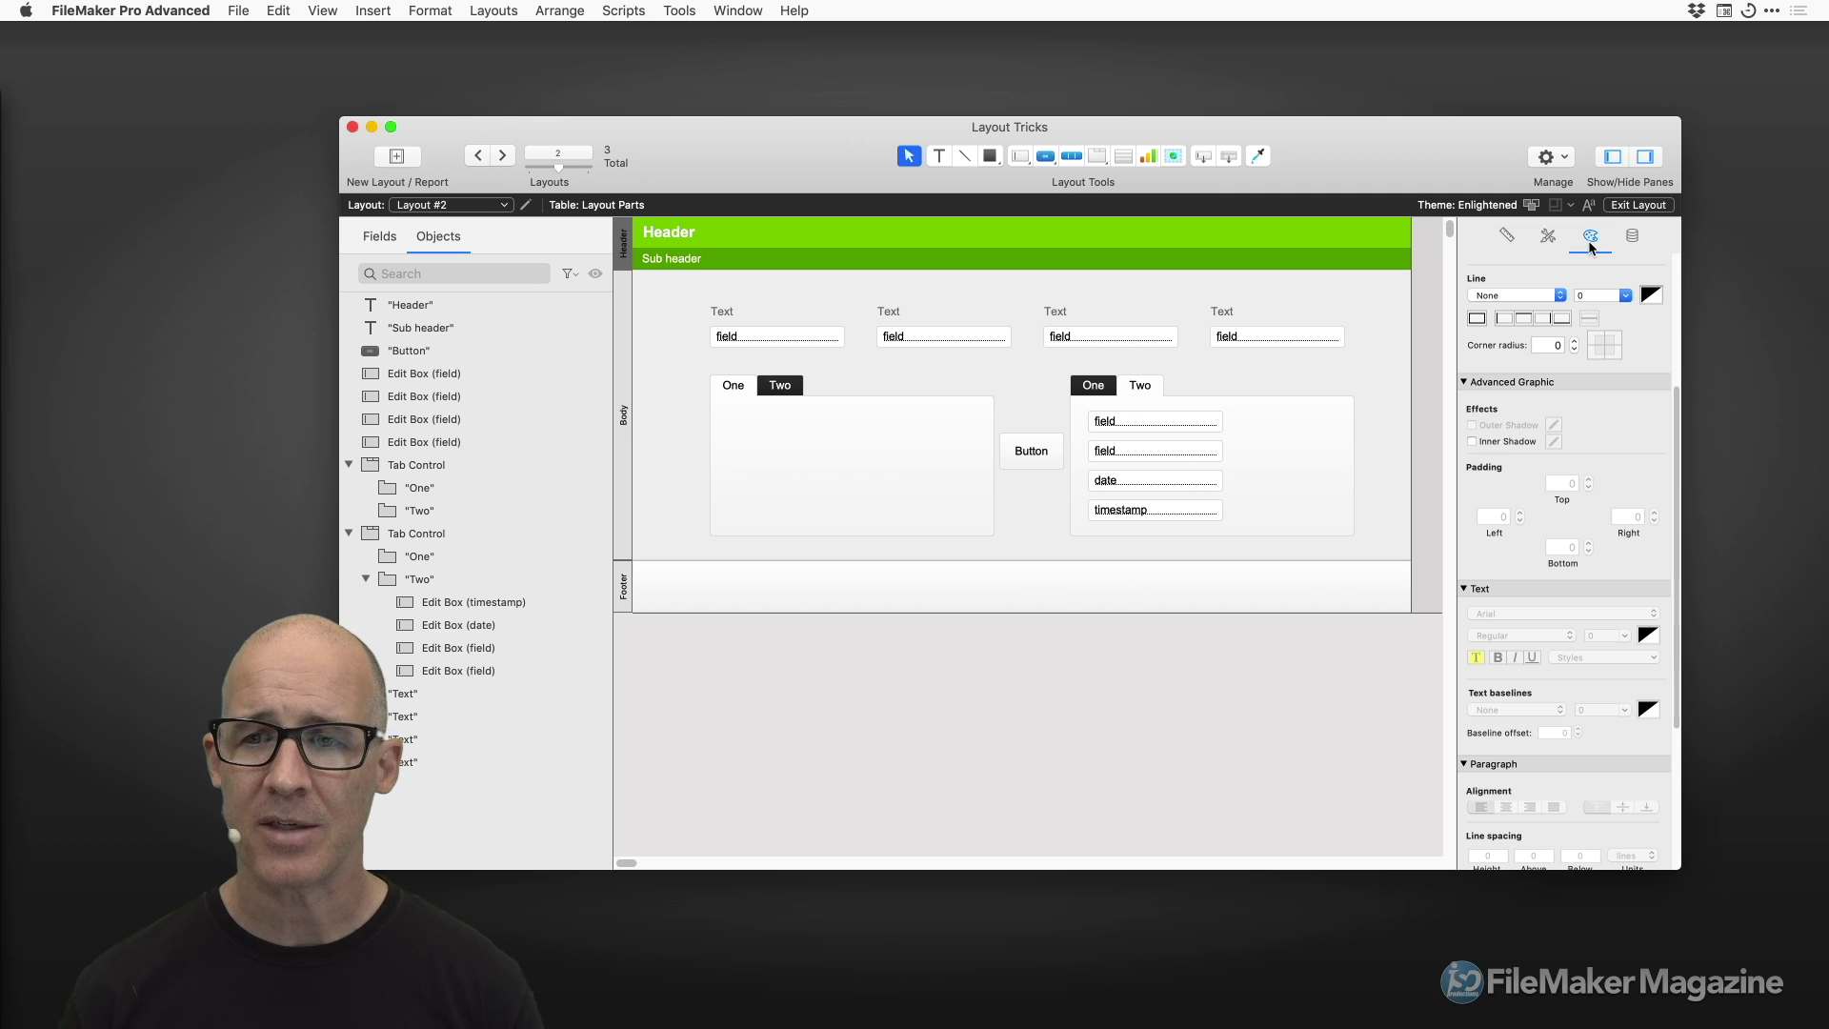
scroll(1589, 283, up, 5)
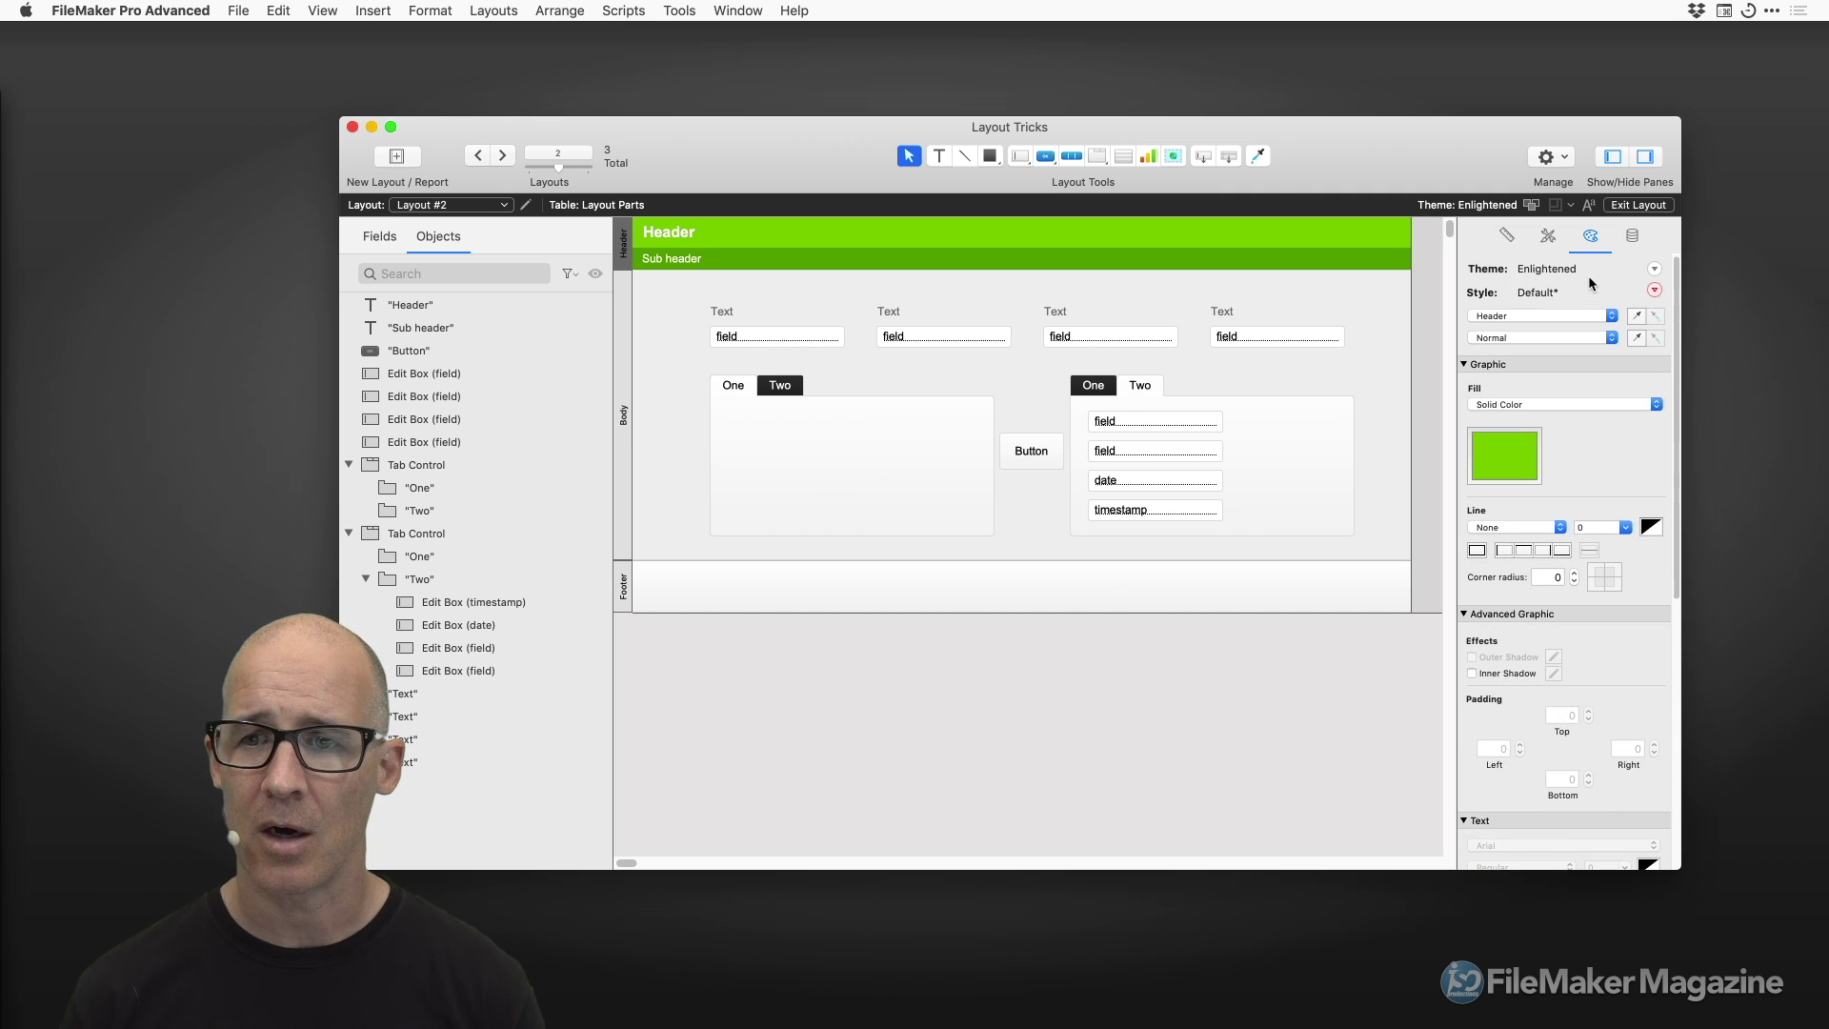
click(1504, 454)
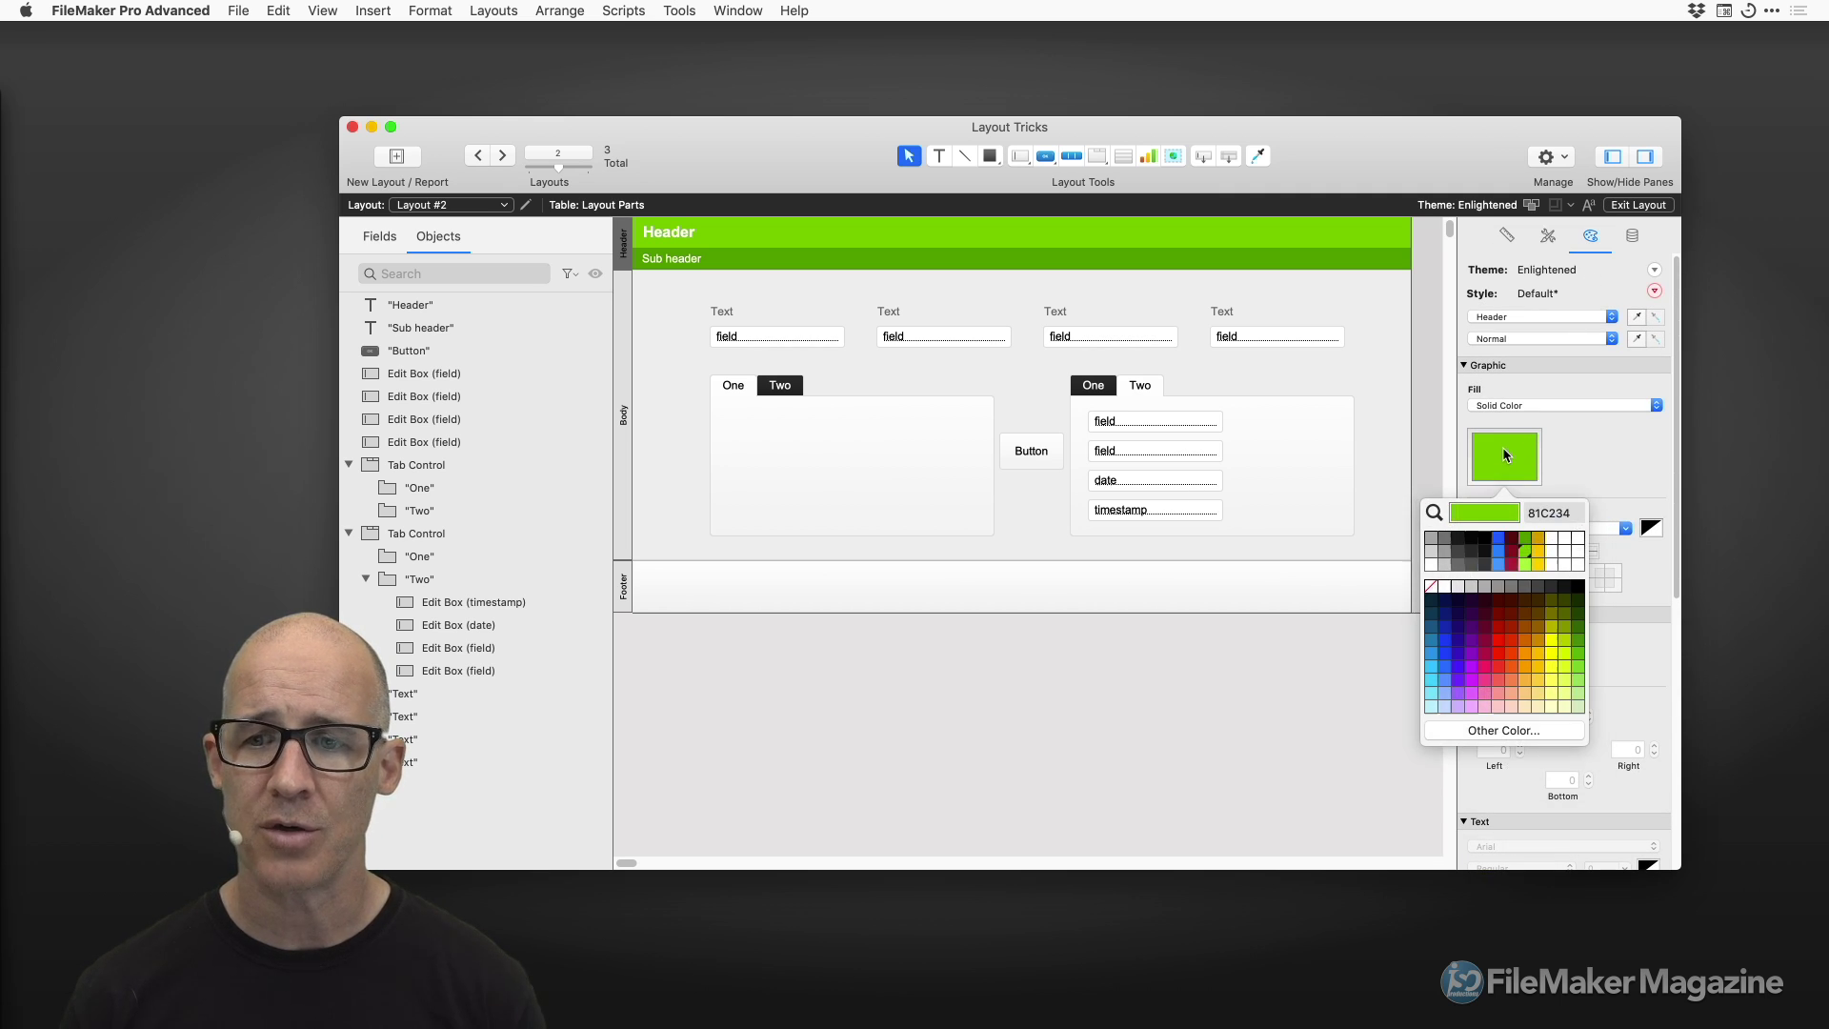
click(1499, 553)
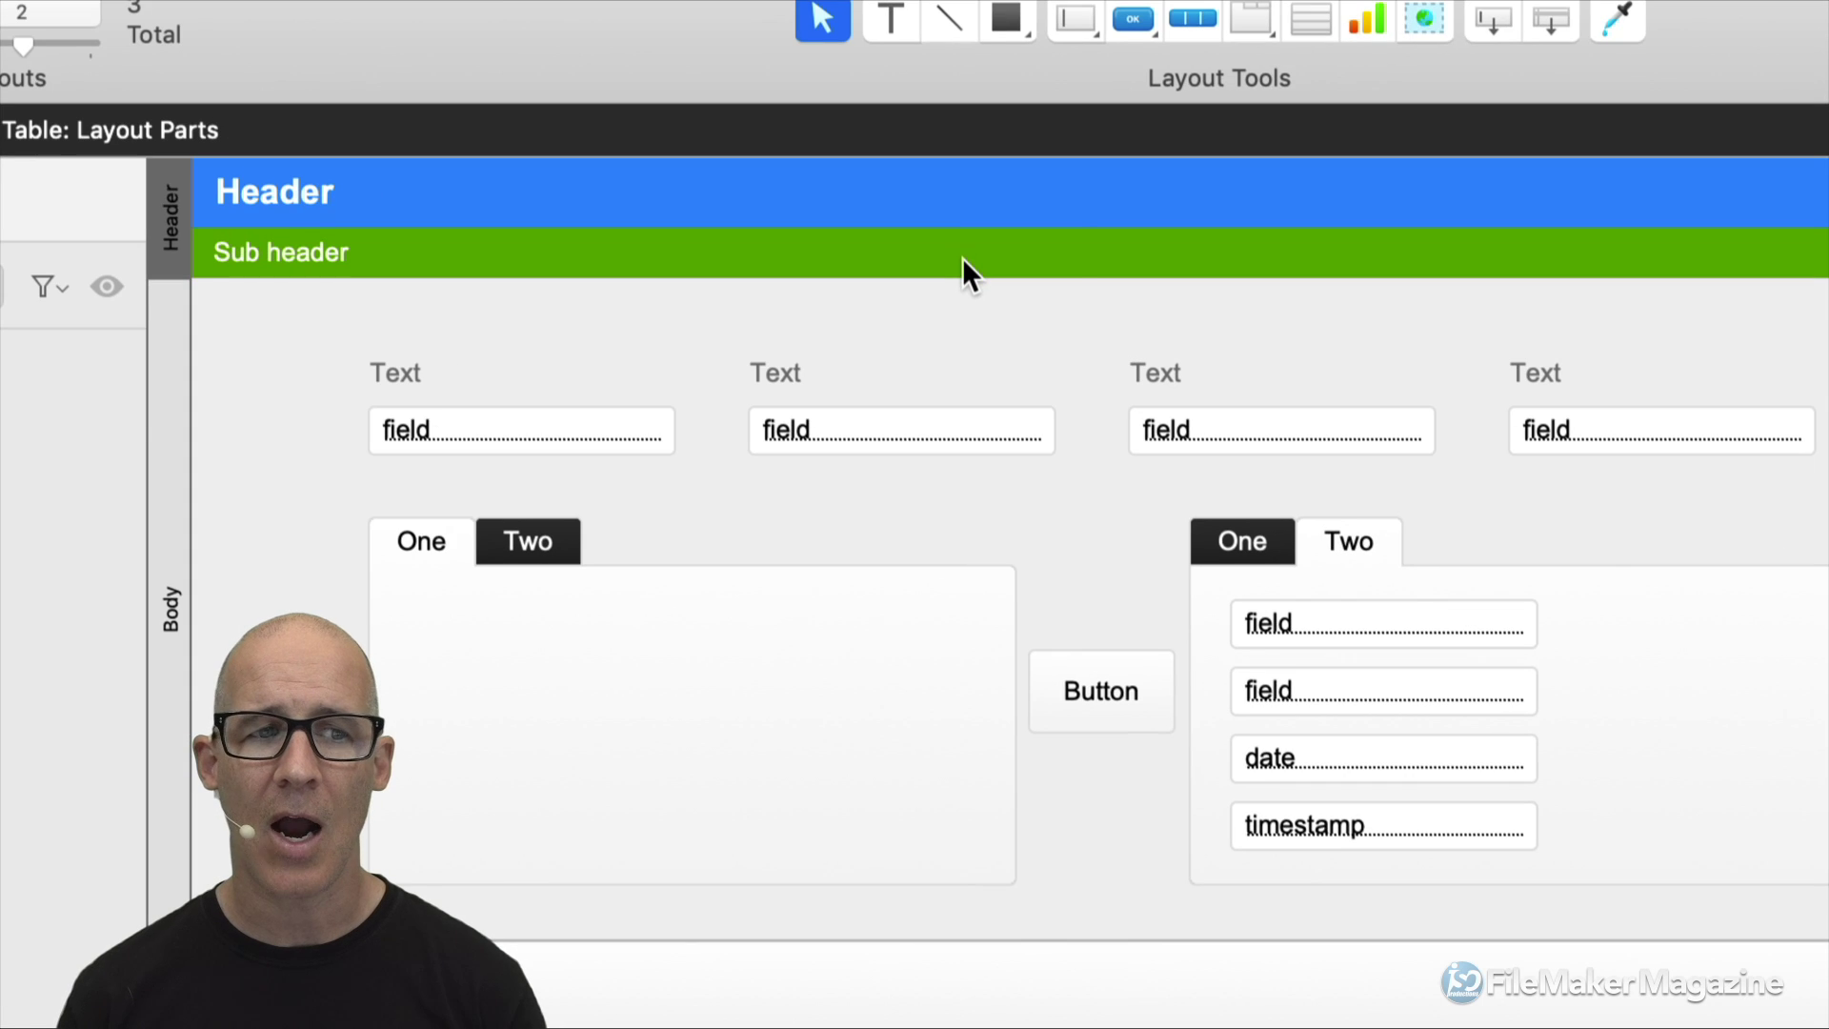
click(962, 267)
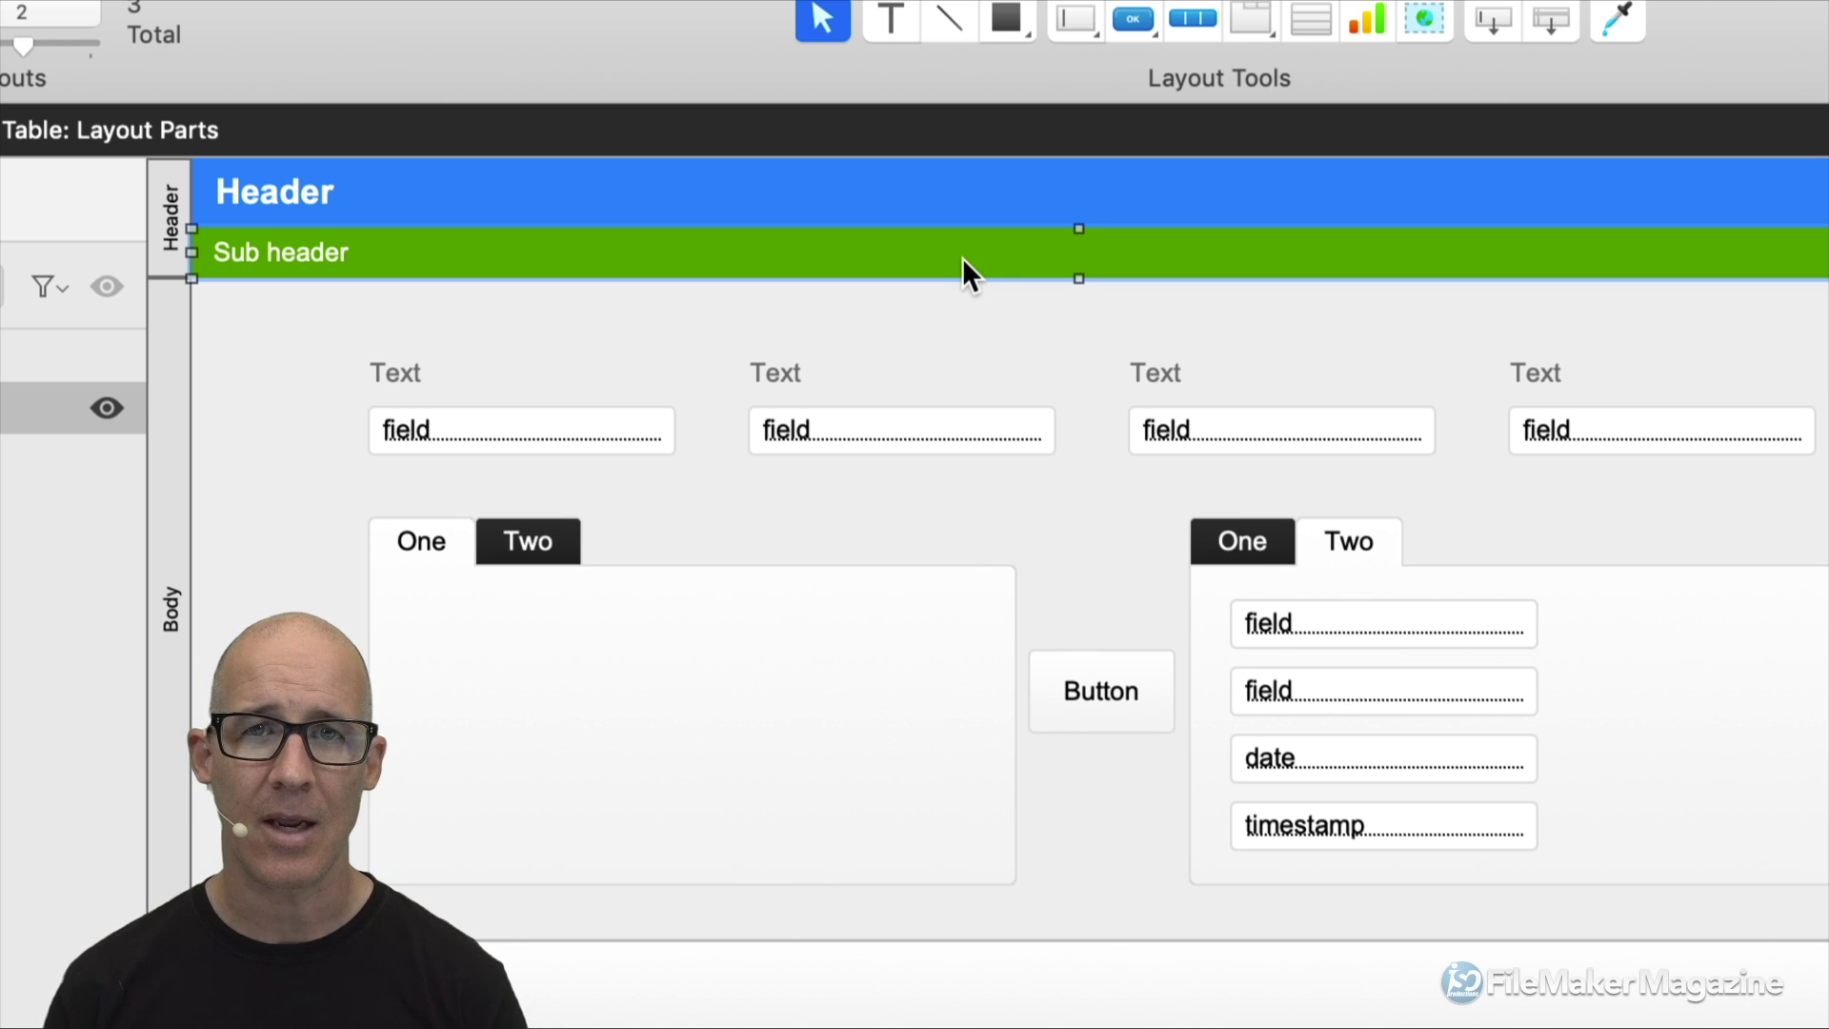
key(super+z)
Set the "Sub header" text object's solid fill to black (000000).
click(1020, 260)
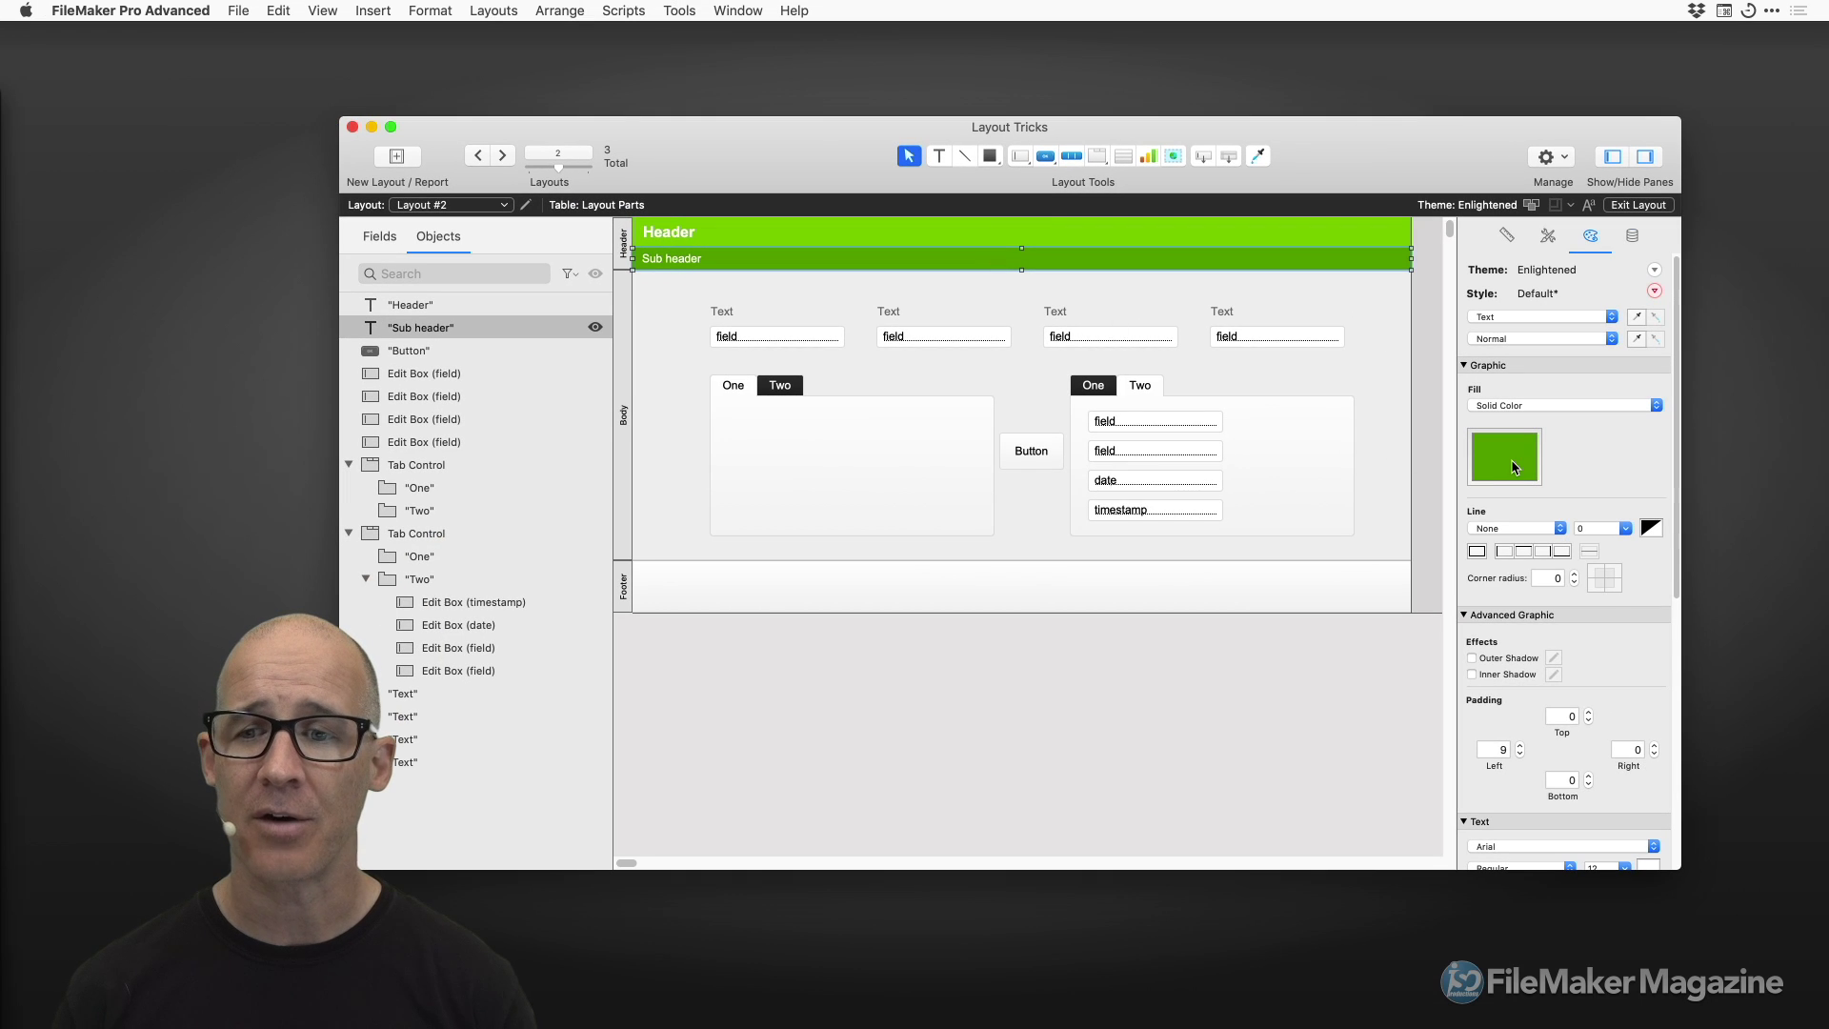
click(1515, 467)
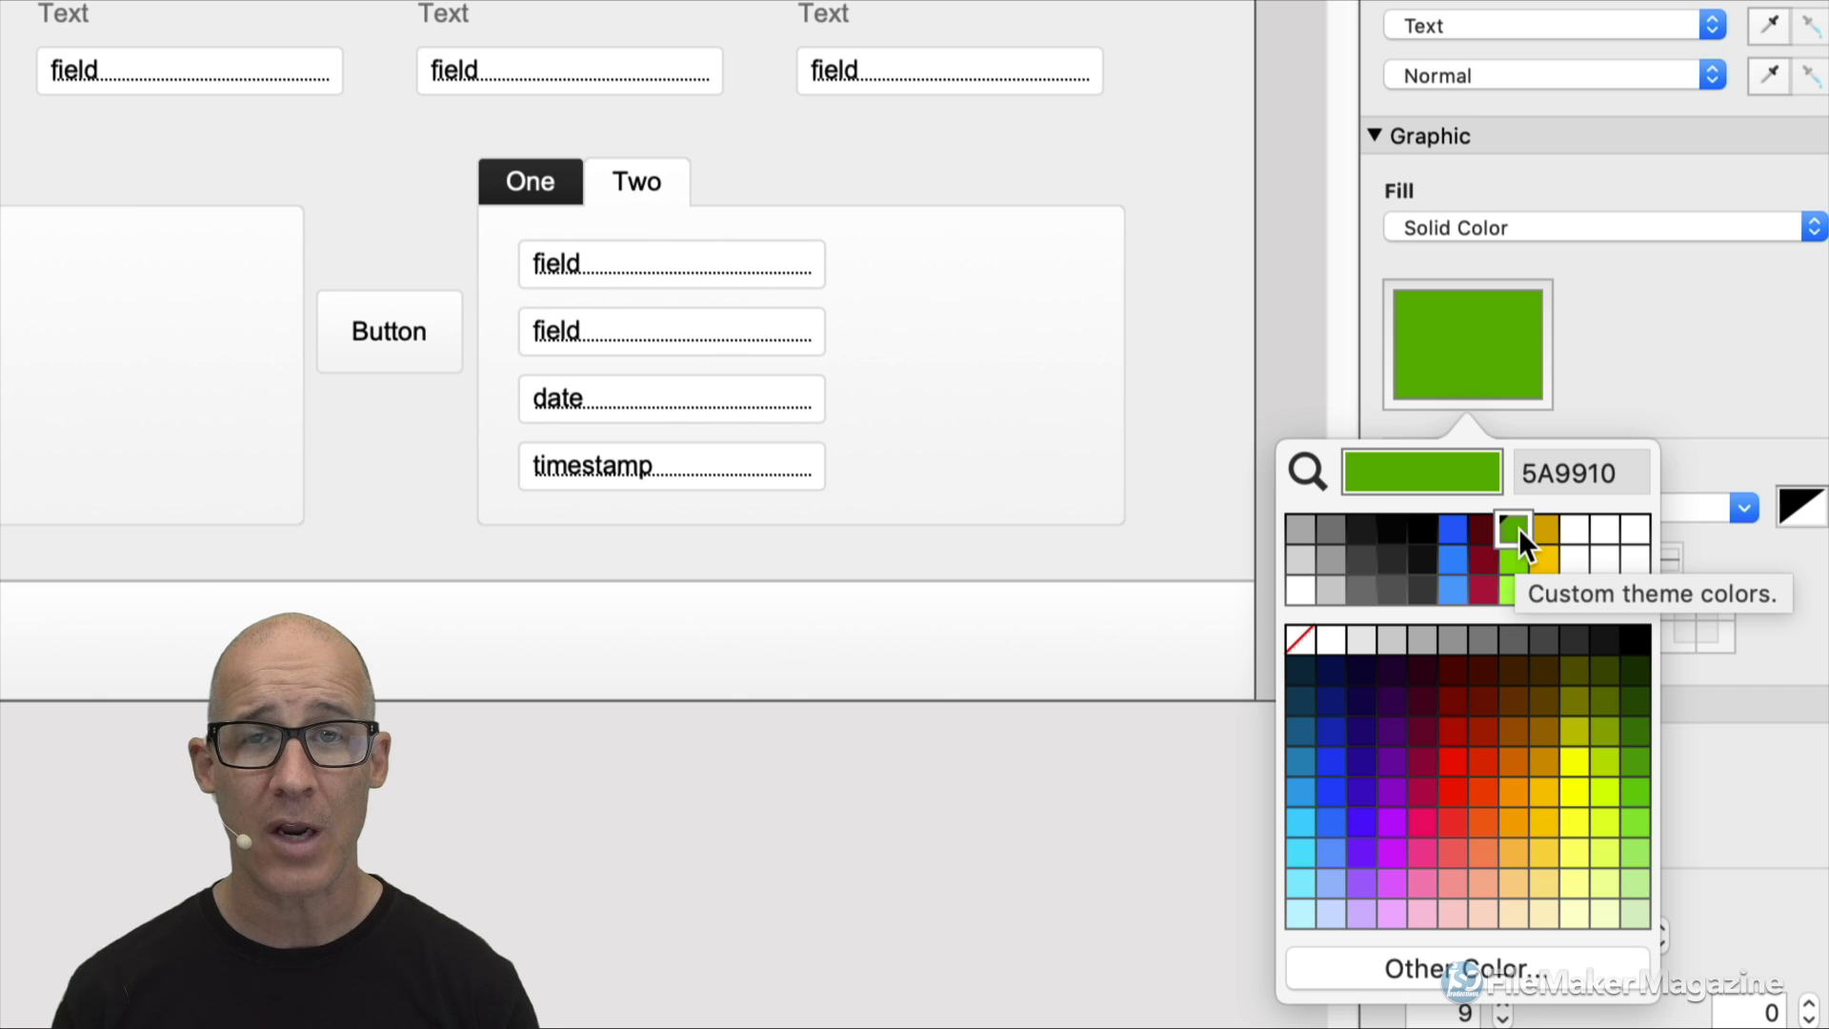
click(1637, 639)
click(1471, 360)
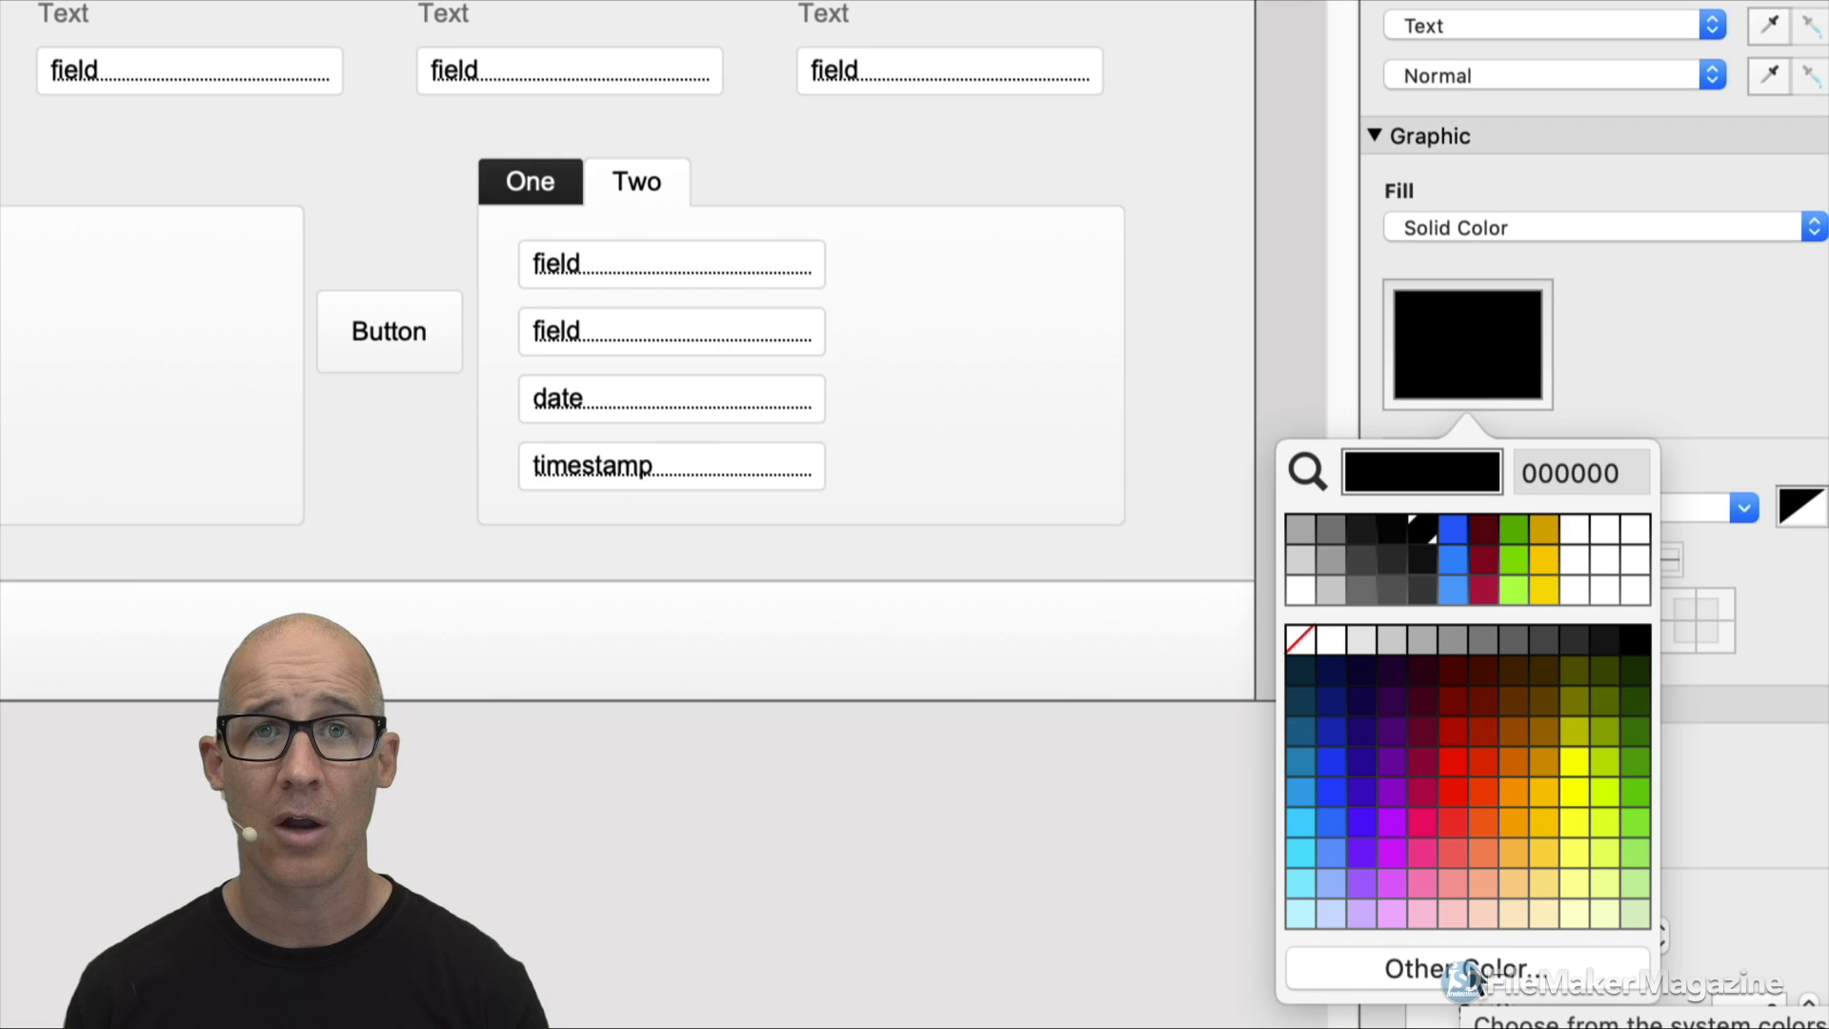
Lower the opacity of the "Sub header" text object's black fill to 29% using the system colors, and deselect the object.
click(1462, 970)
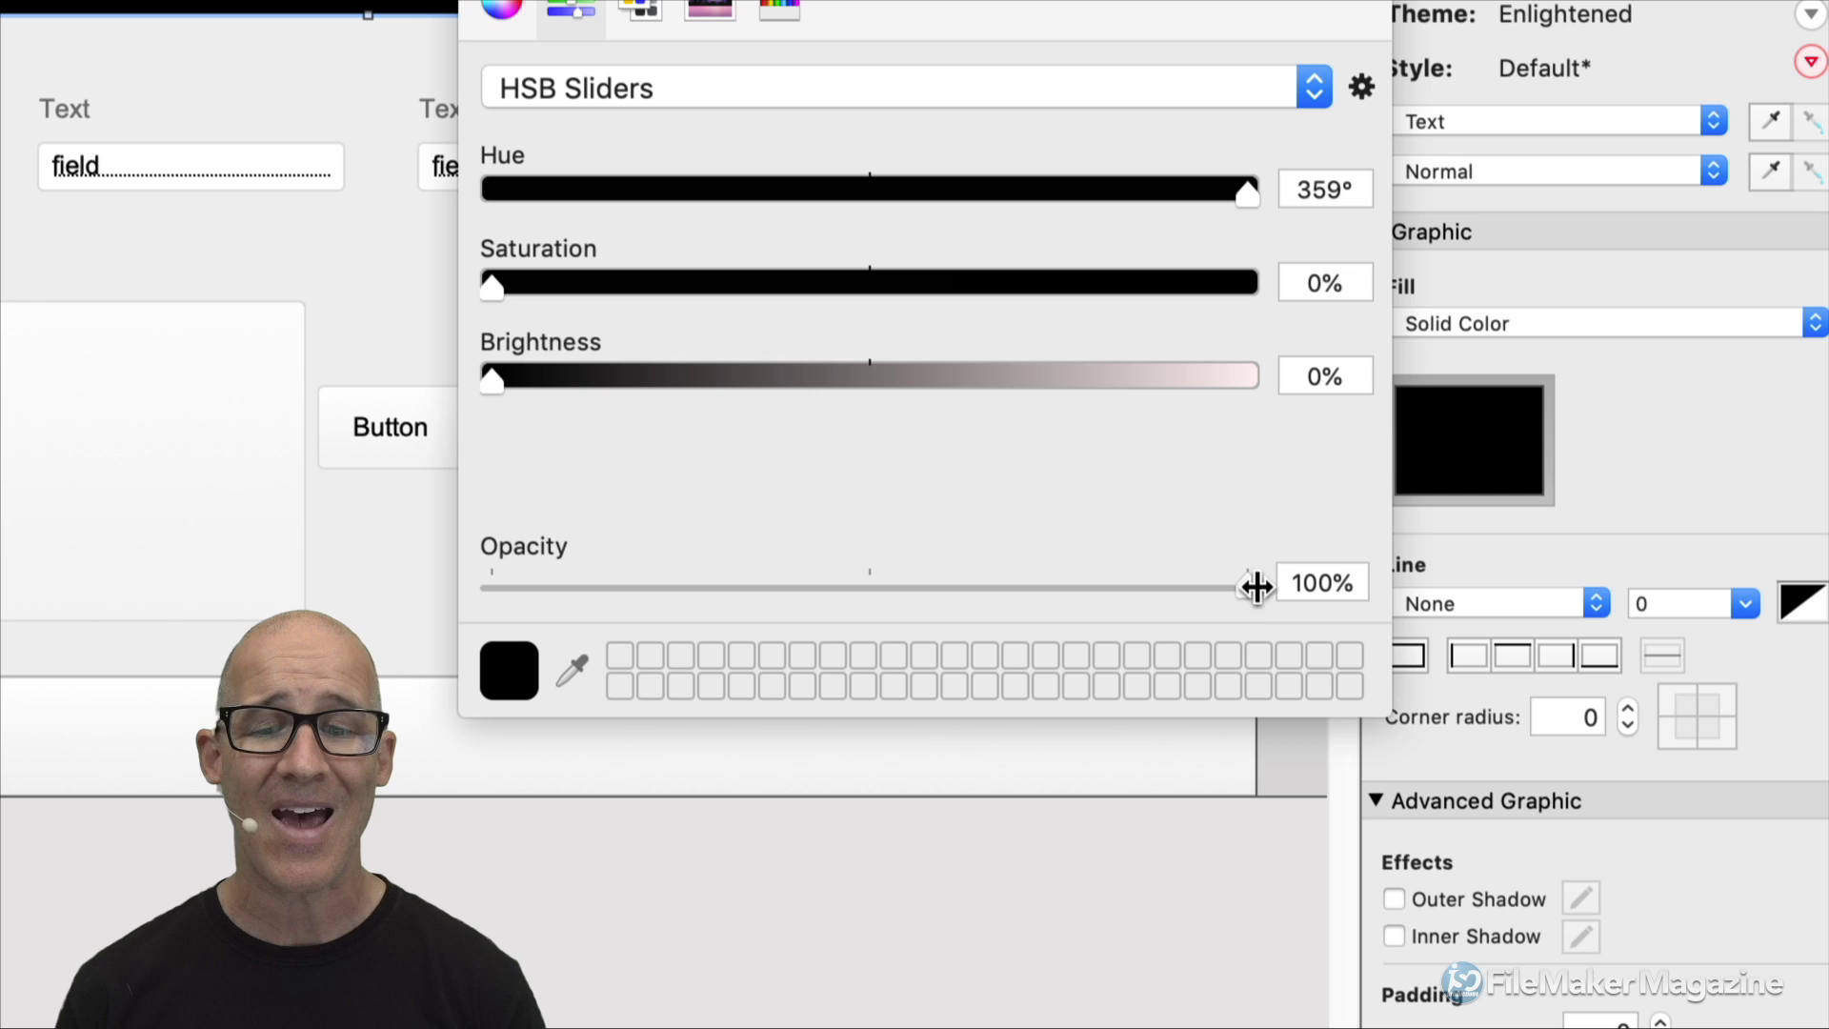
drag(1246, 584, 817, 584)
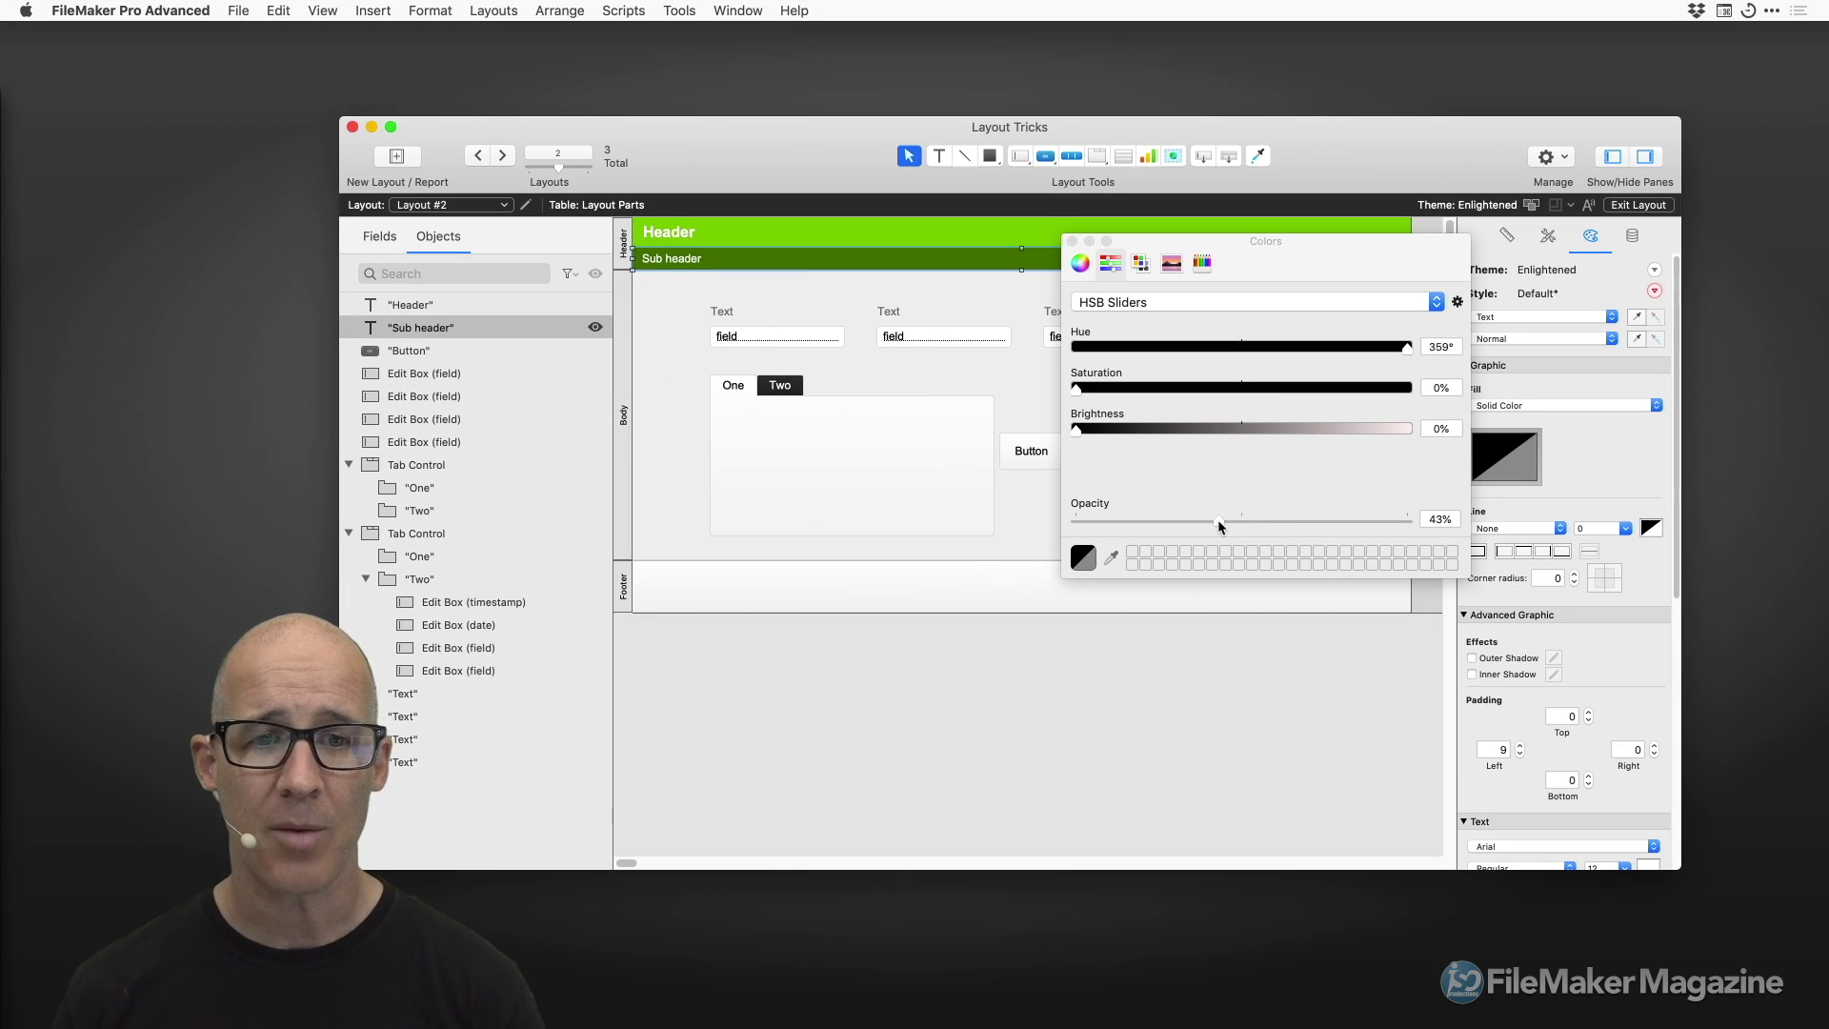
drag(1218, 522, 1175, 520)
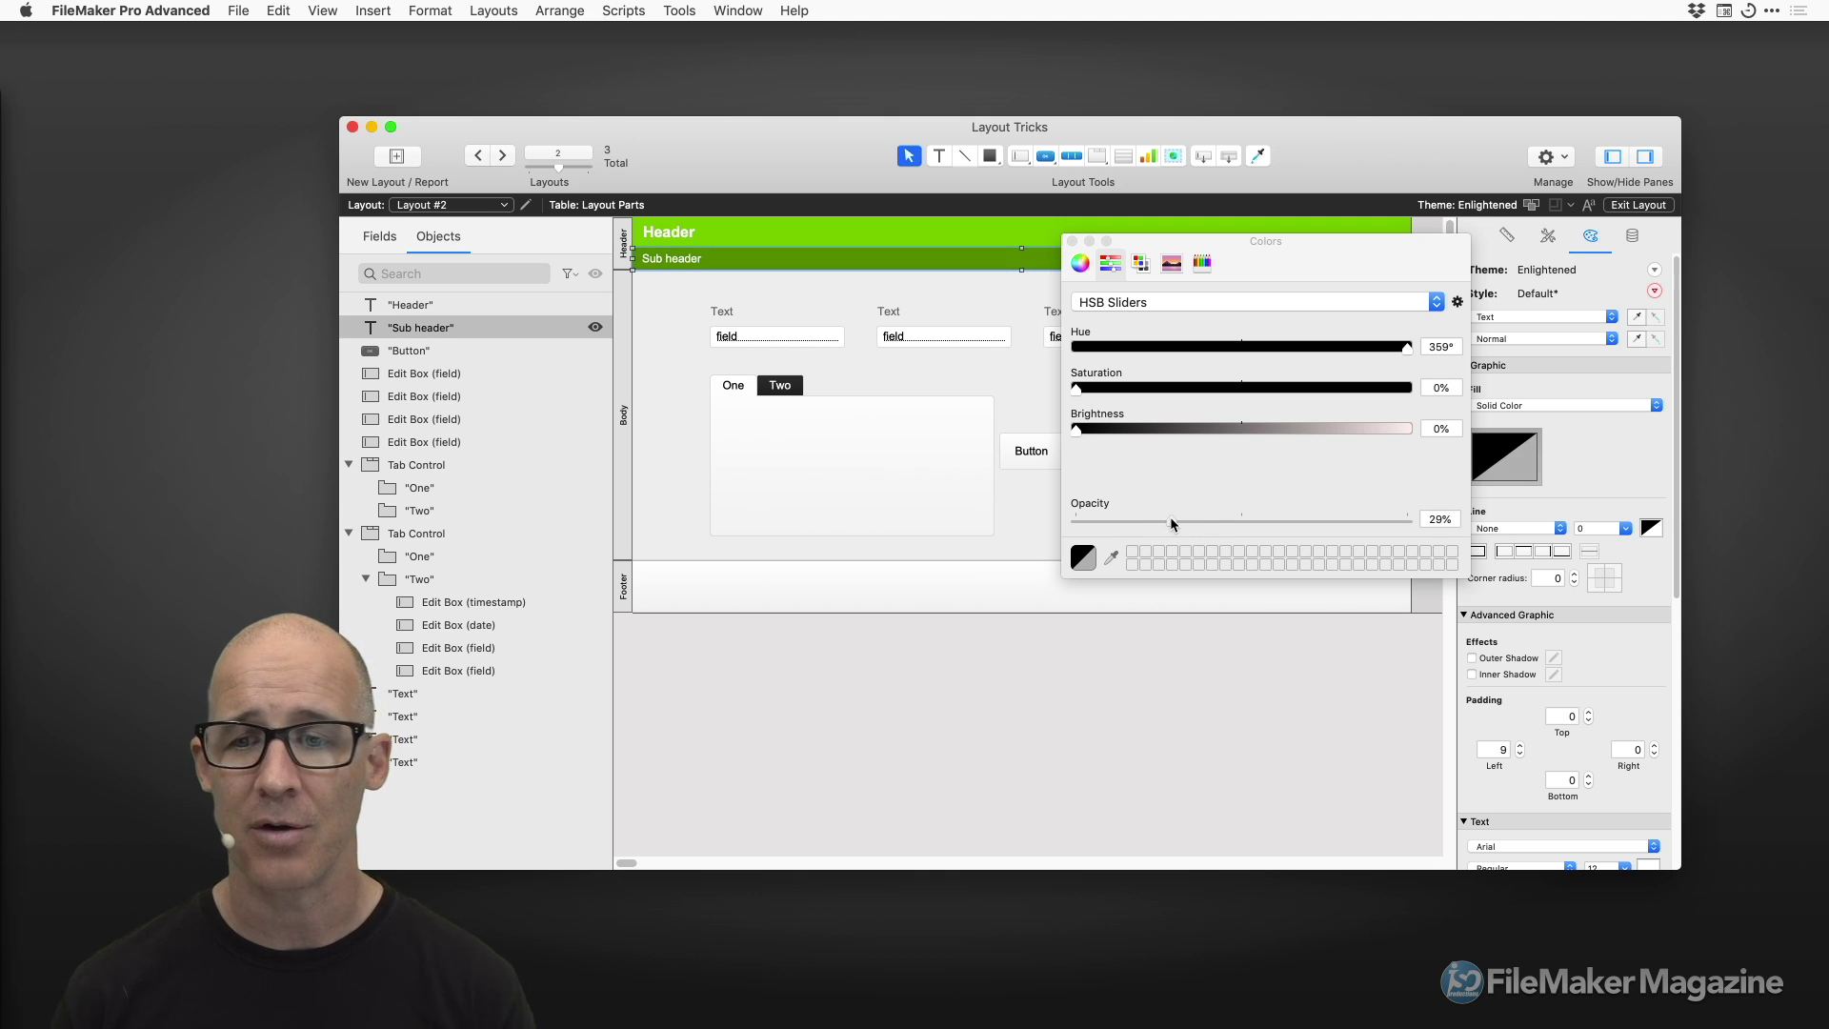
click(1072, 241)
click(1040, 289)
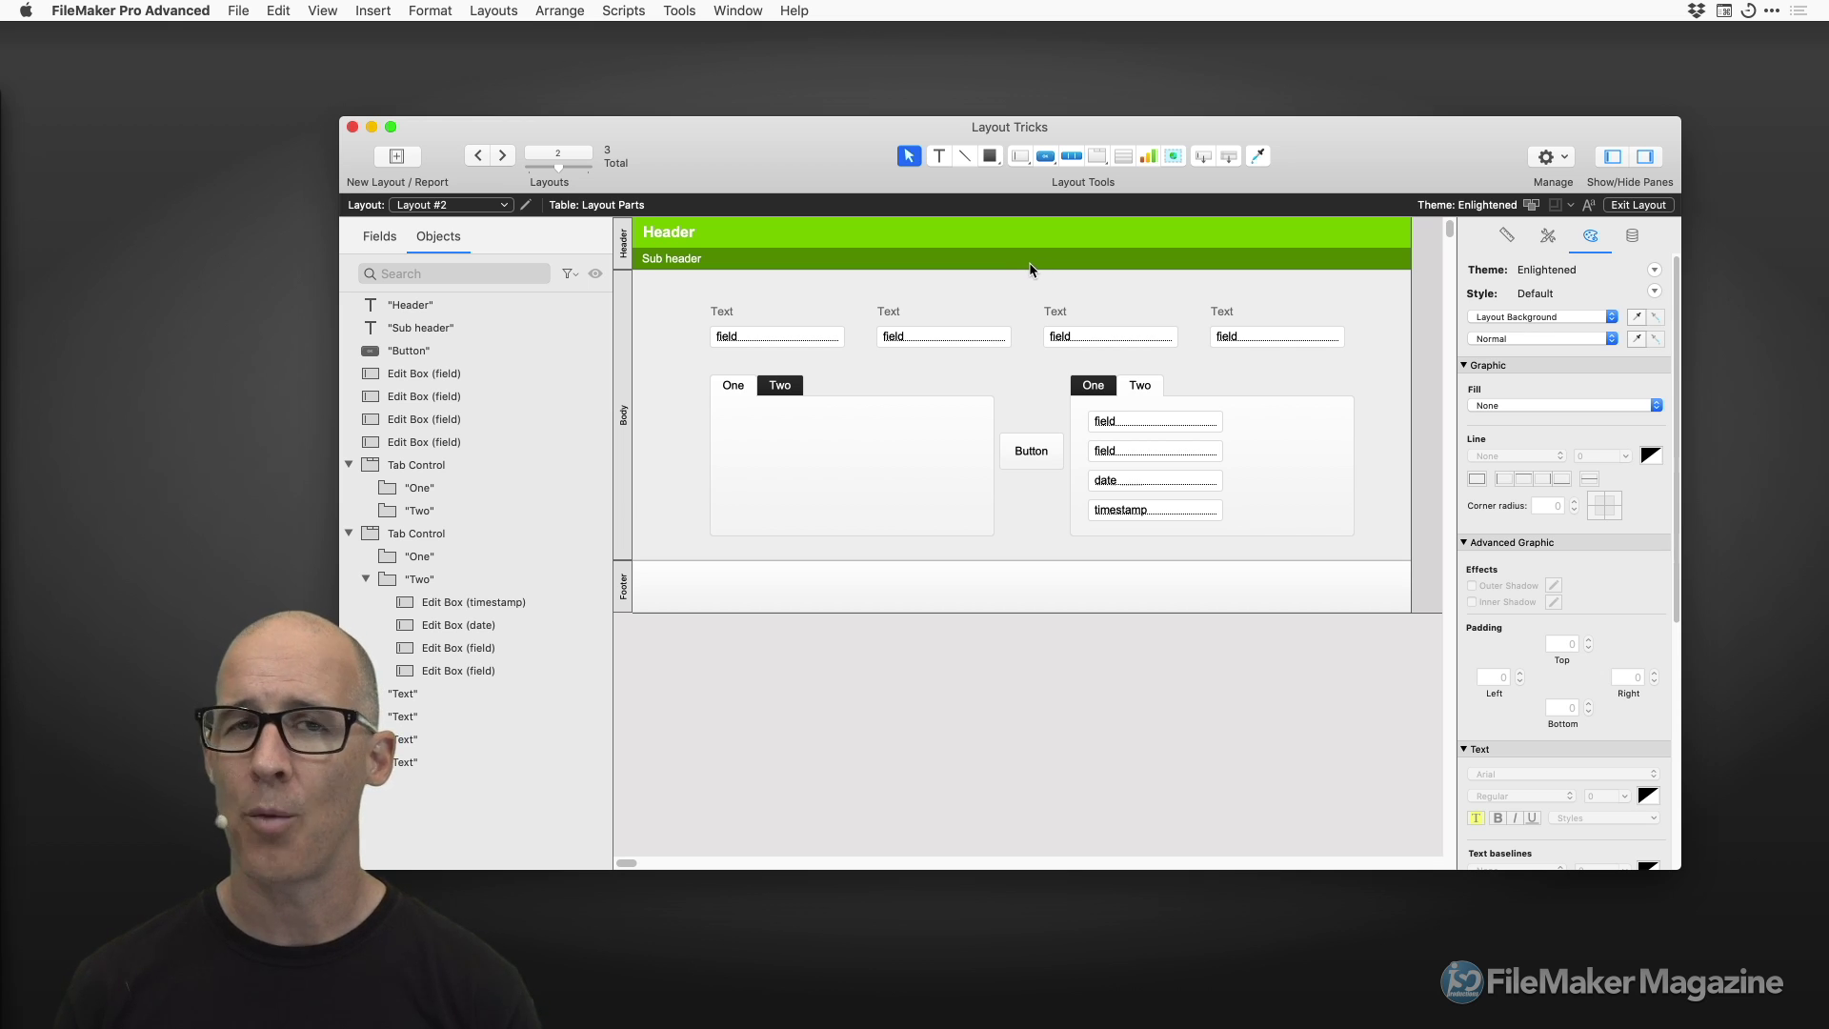
Recolor the header part's solid fill with a blue from the custom theme colors, and replace it with another custom theme color.
click(625, 245)
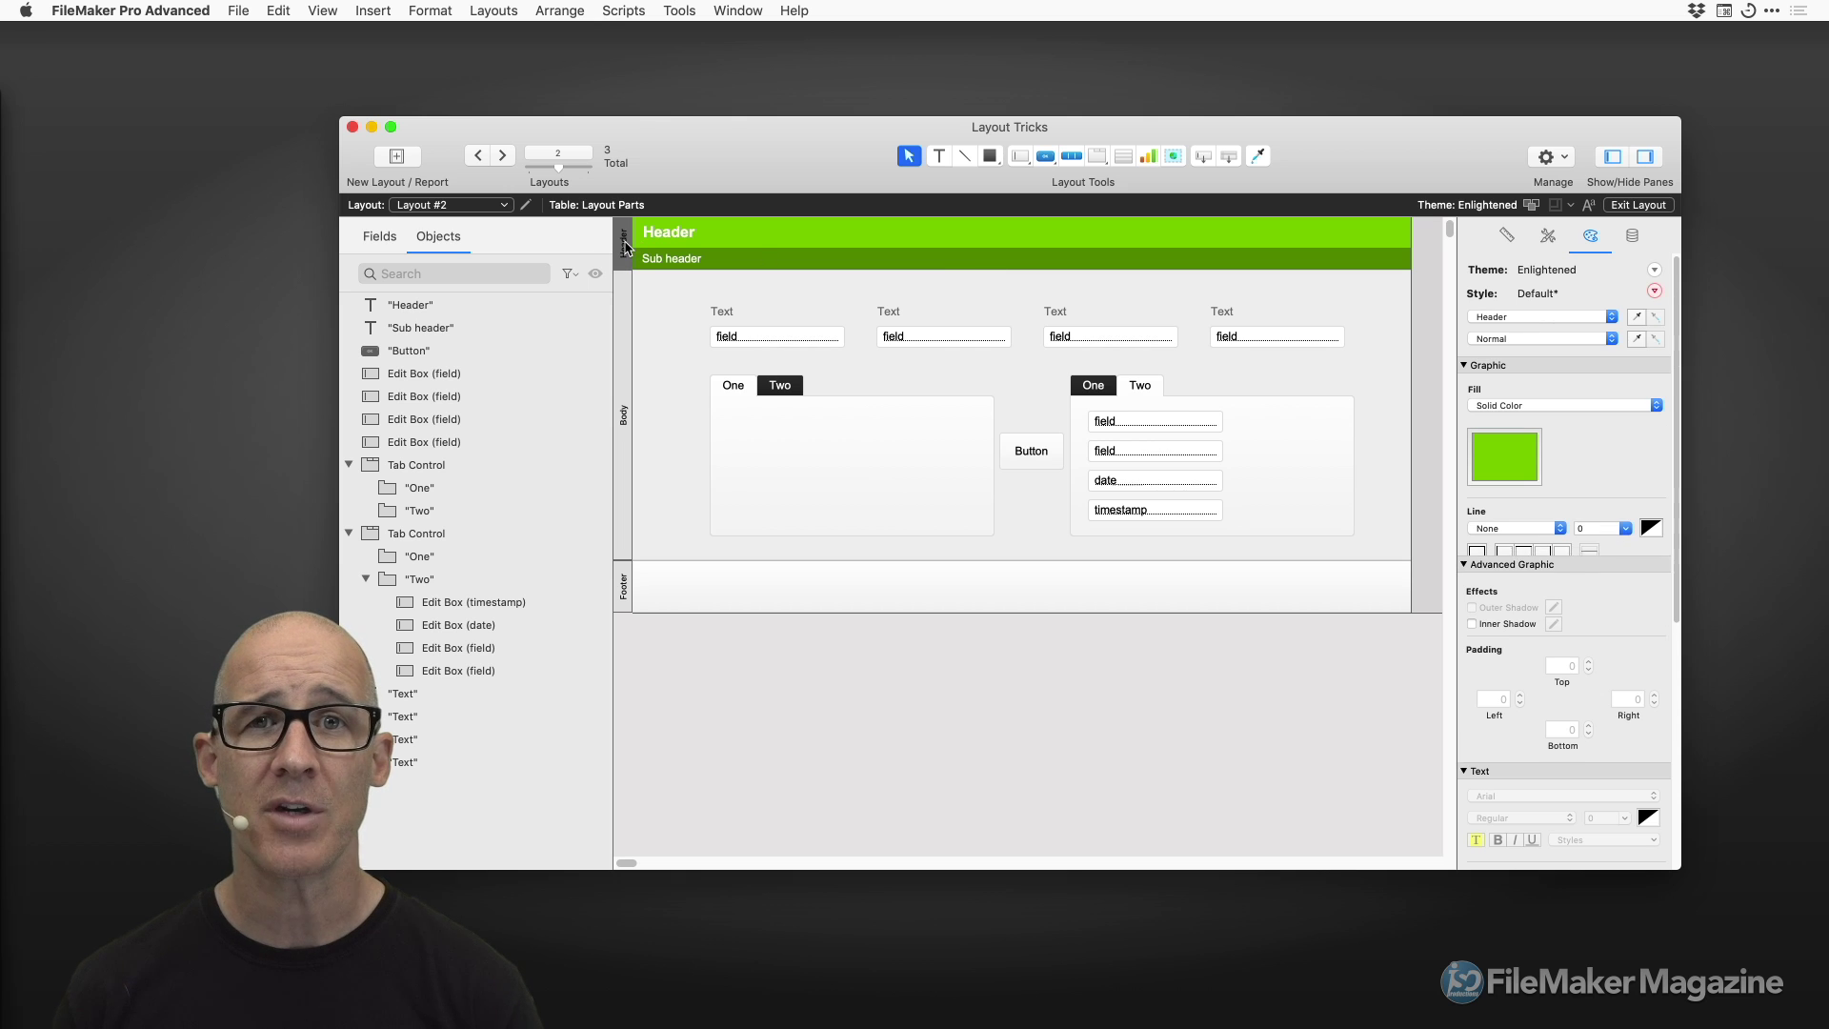
click(1518, 460)
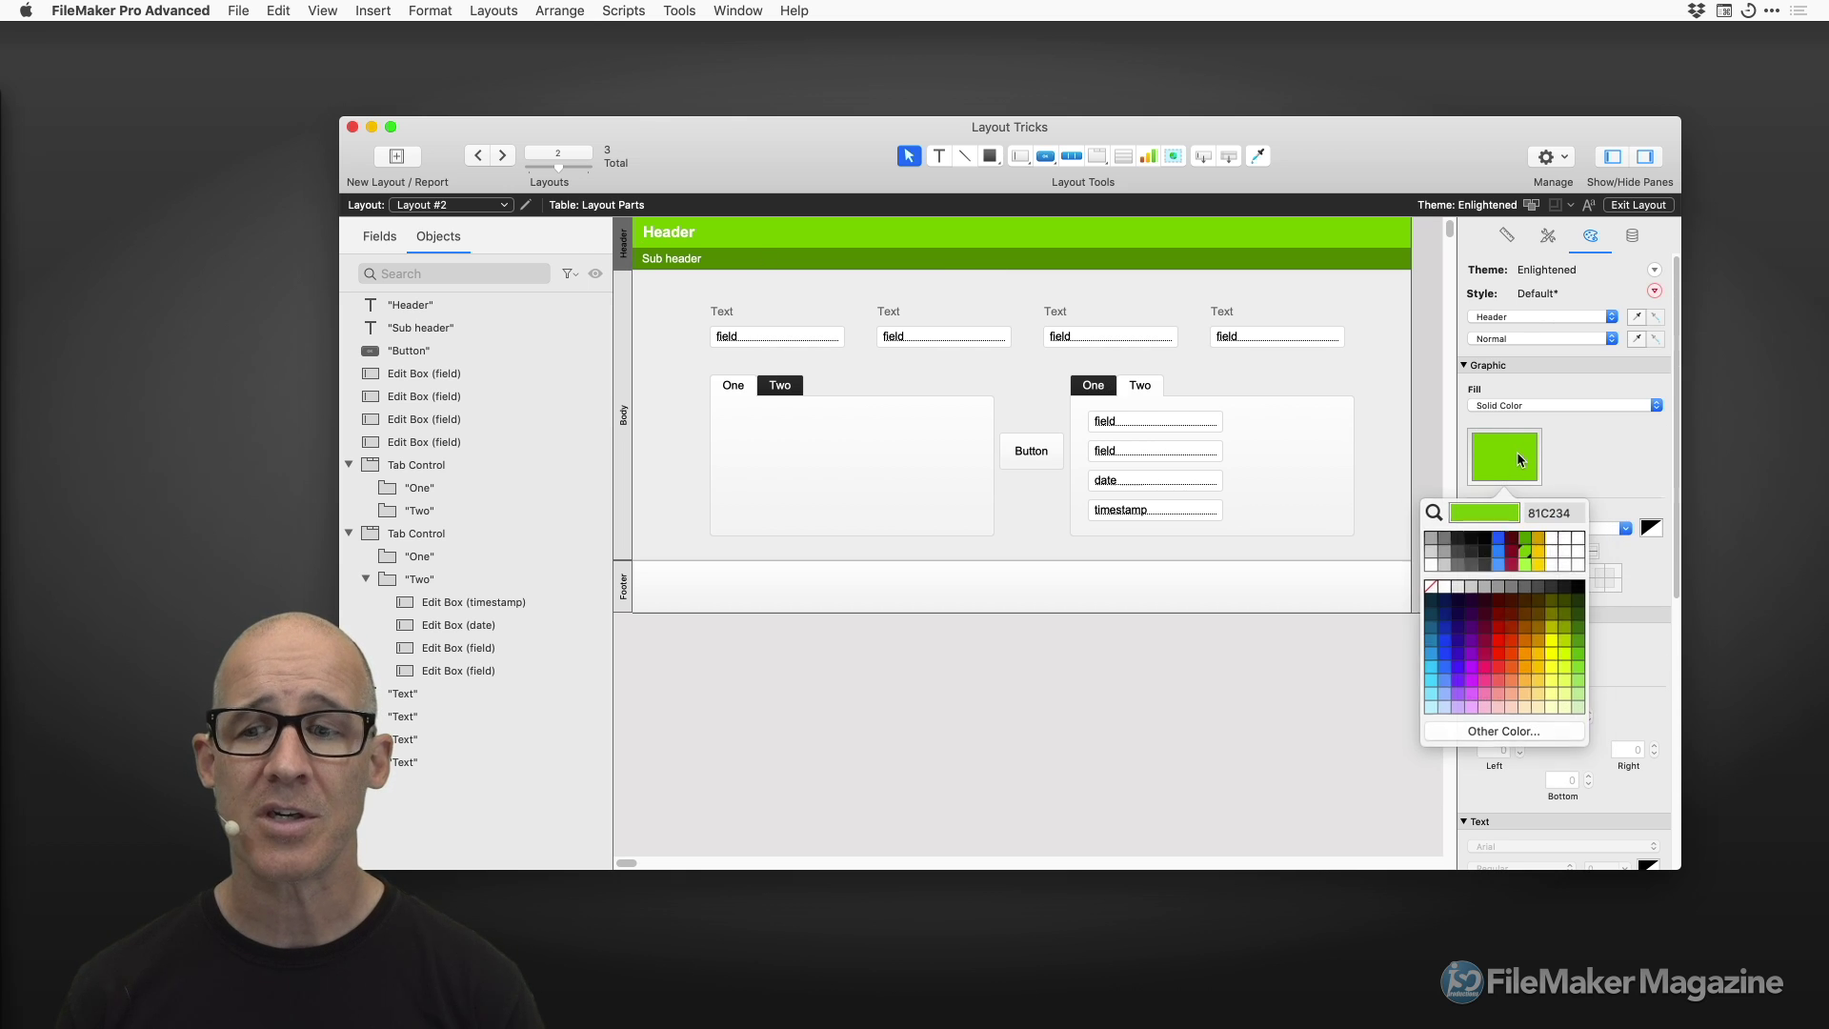
click(1500, 553)
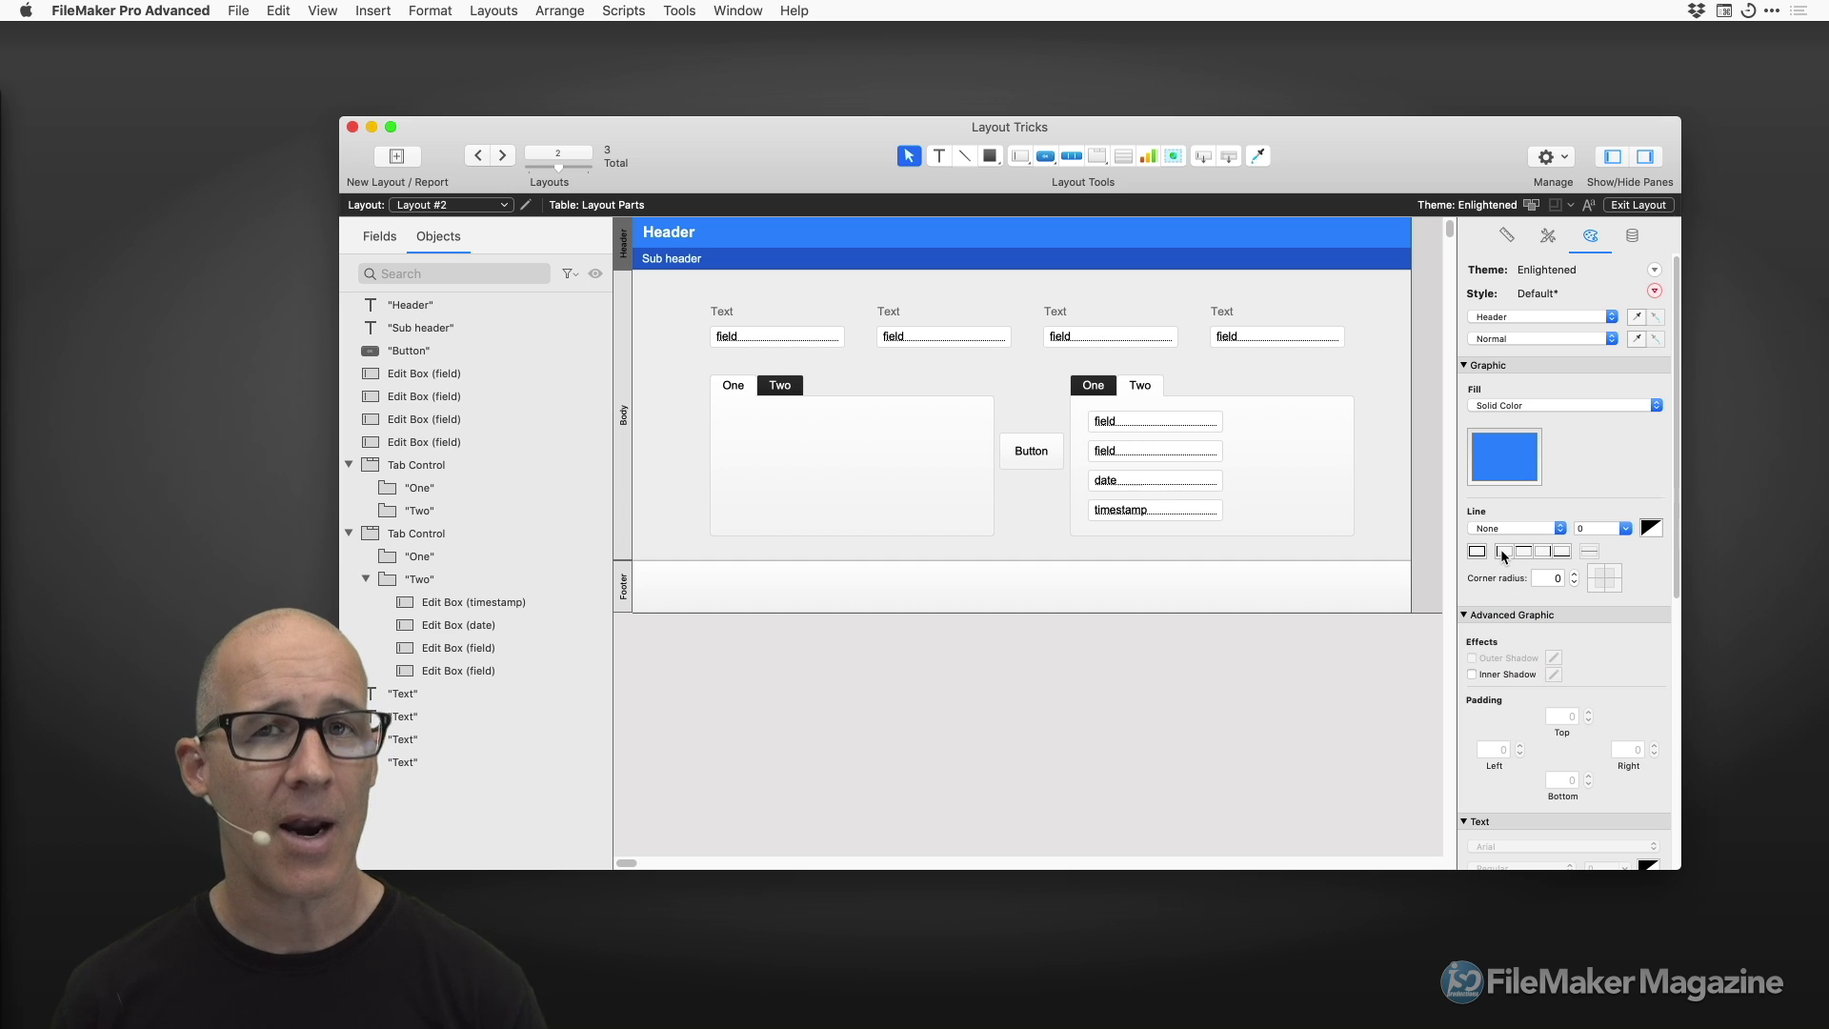
click(1510, 467)
click(1524, 541)
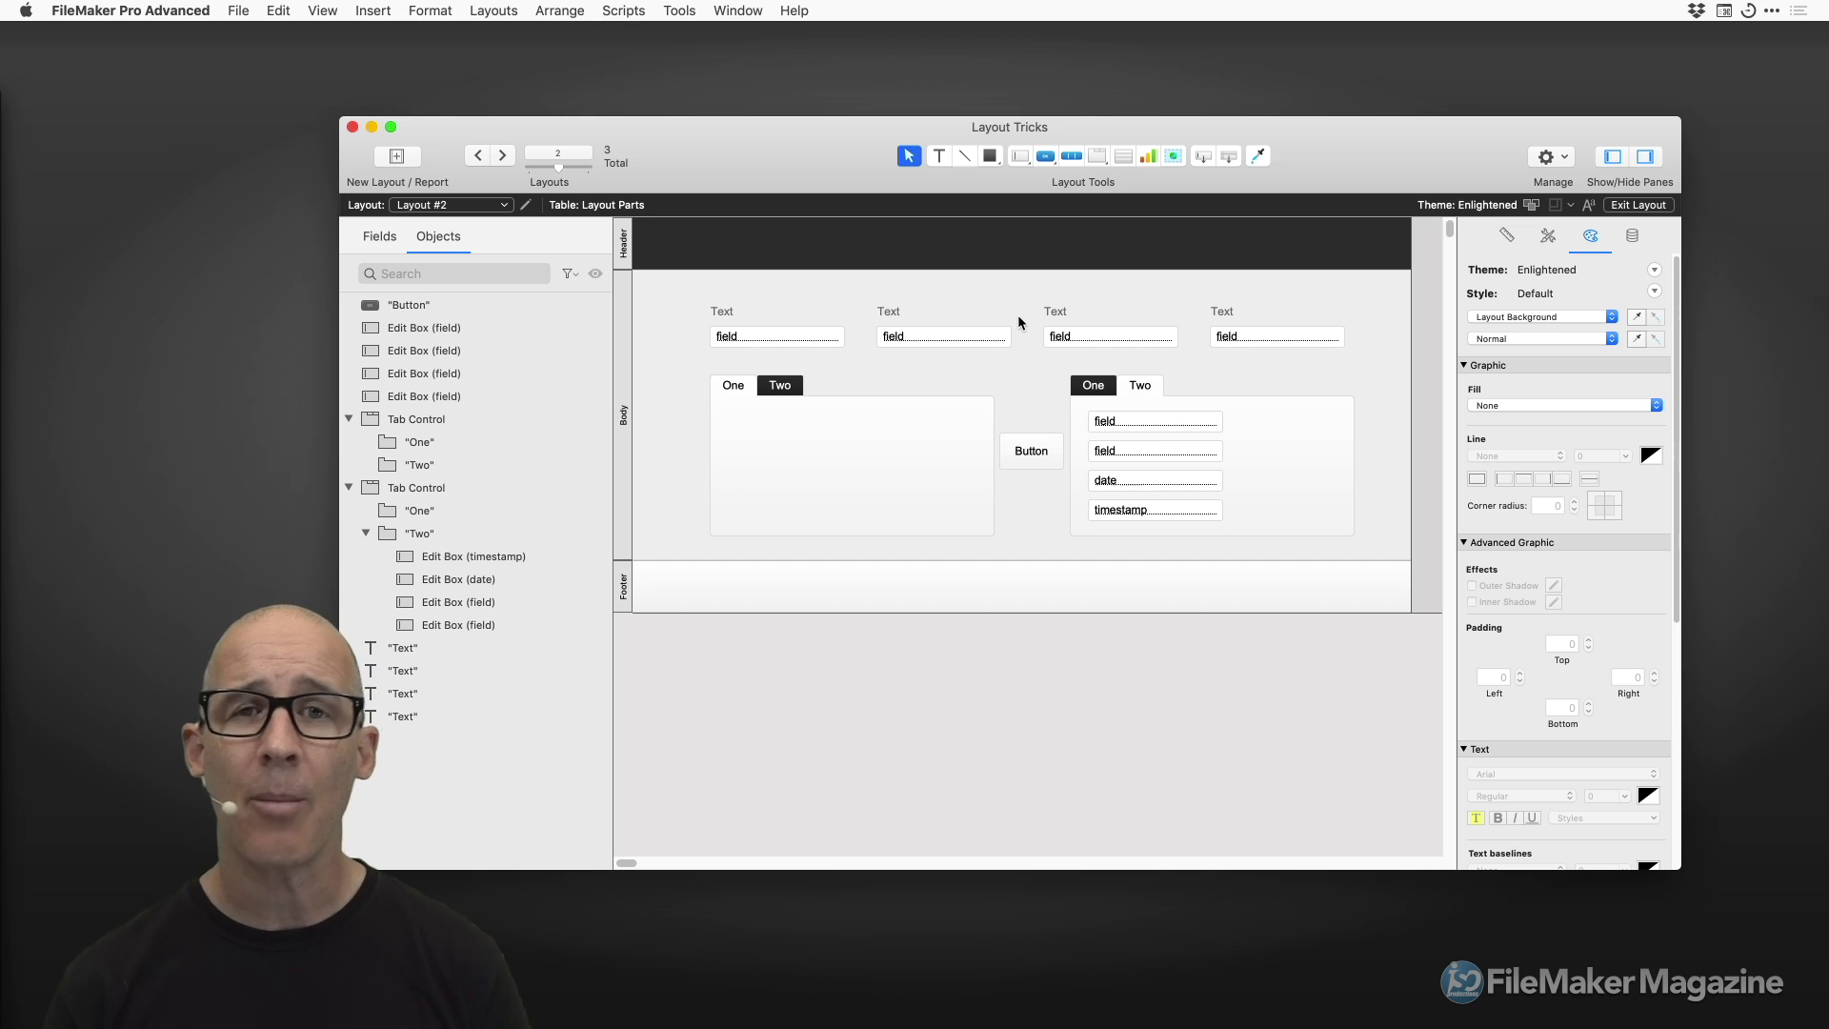
Select the four "Text" labels together, and then select the second, third and fourth upper fields together instead.
click(774, 311)
shift+click(891, 315)
shift+click(1067, 312)
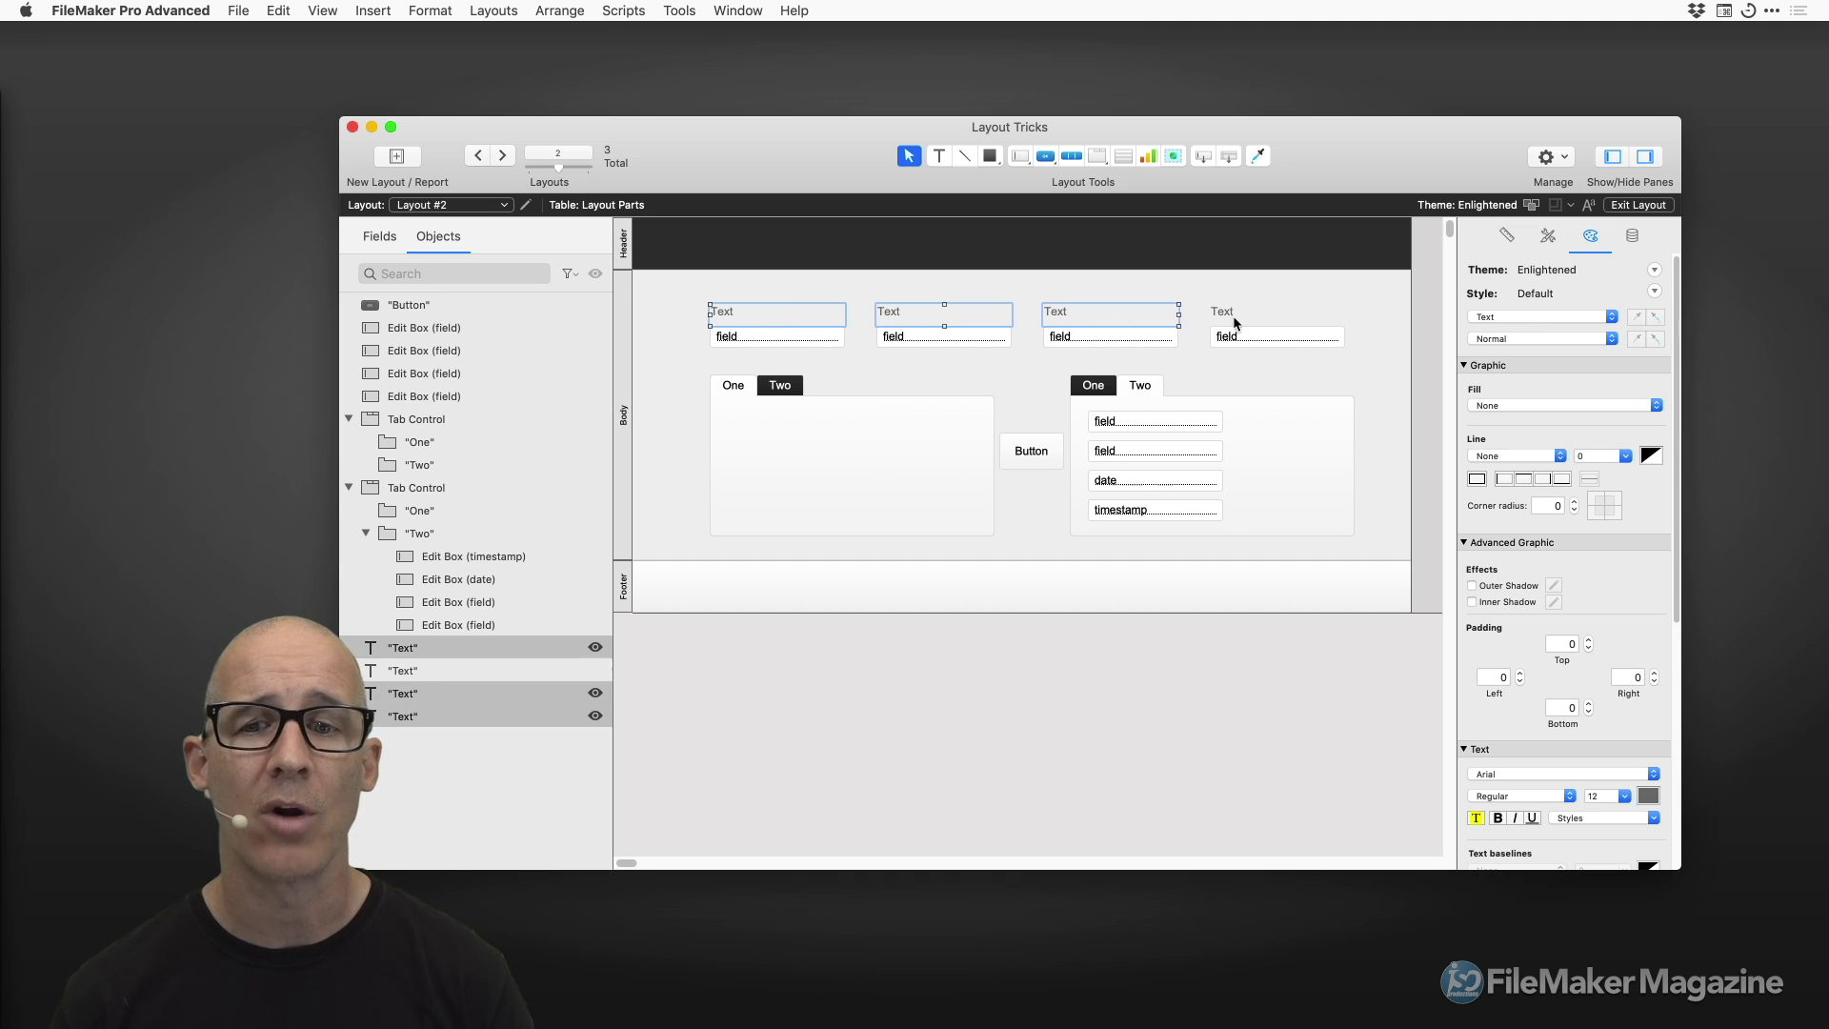
shift+click(1231, 317)
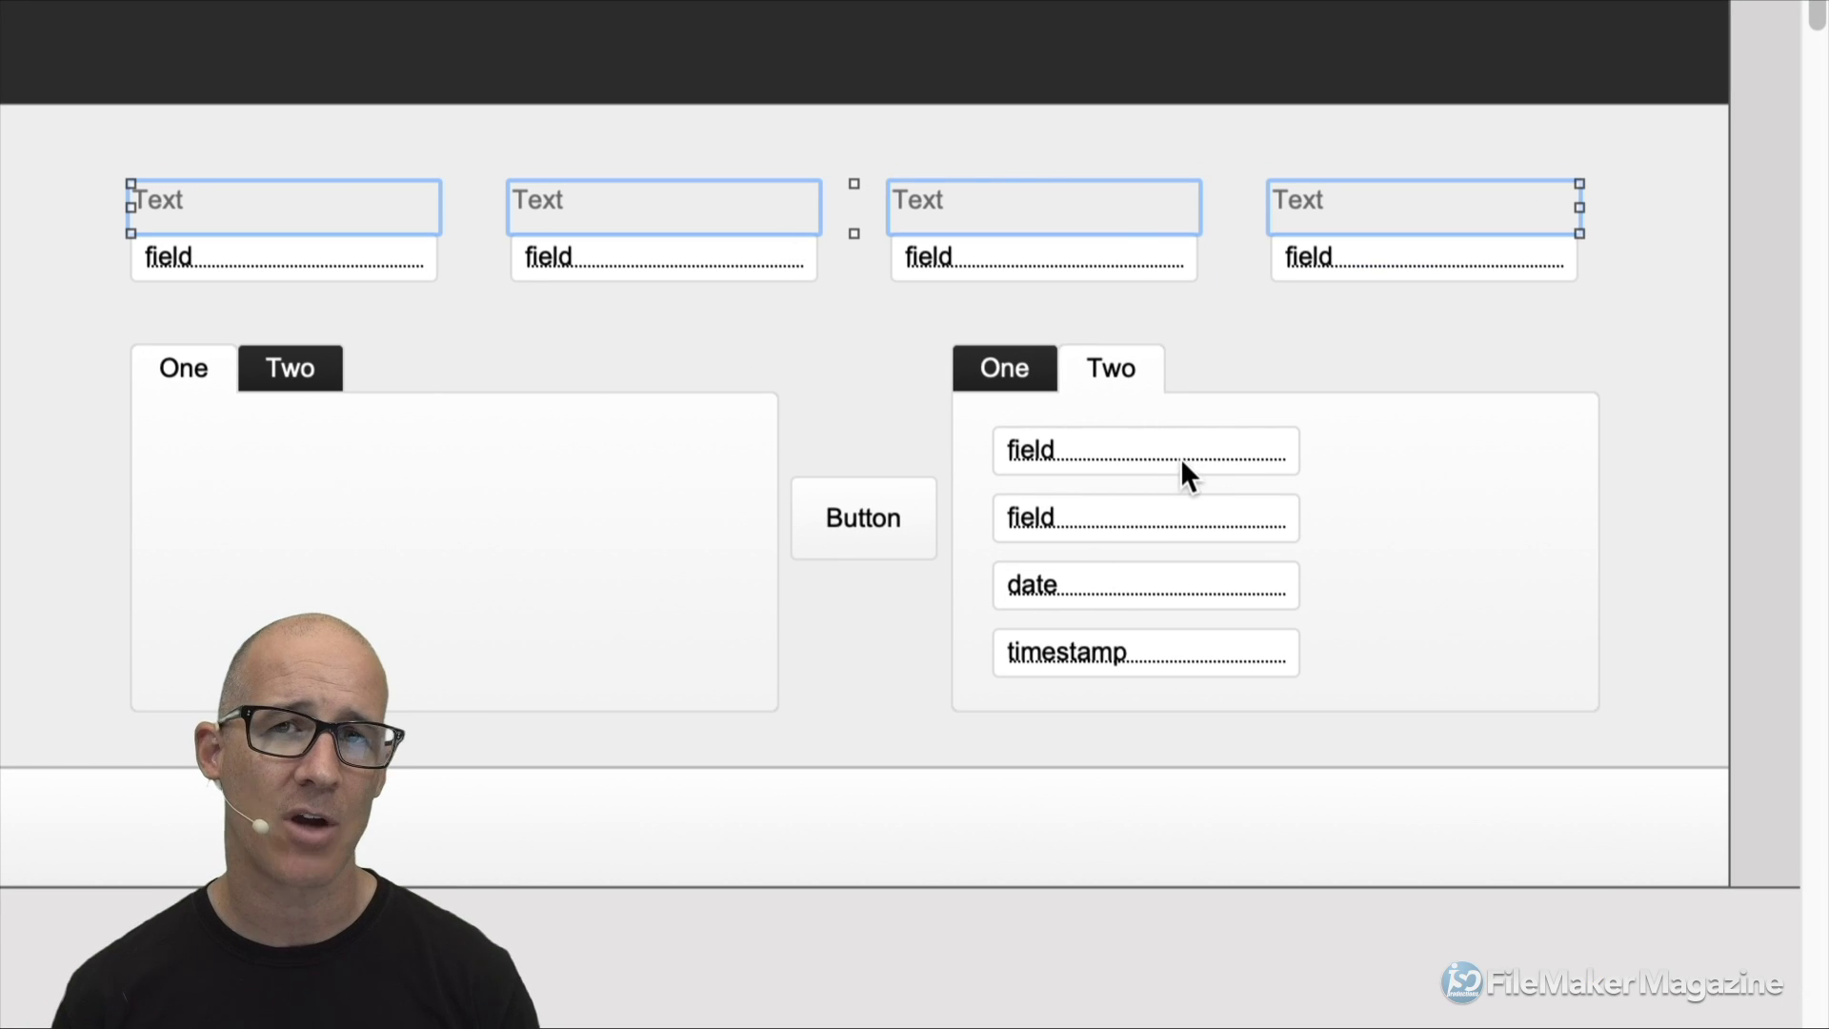
click(759, 259)
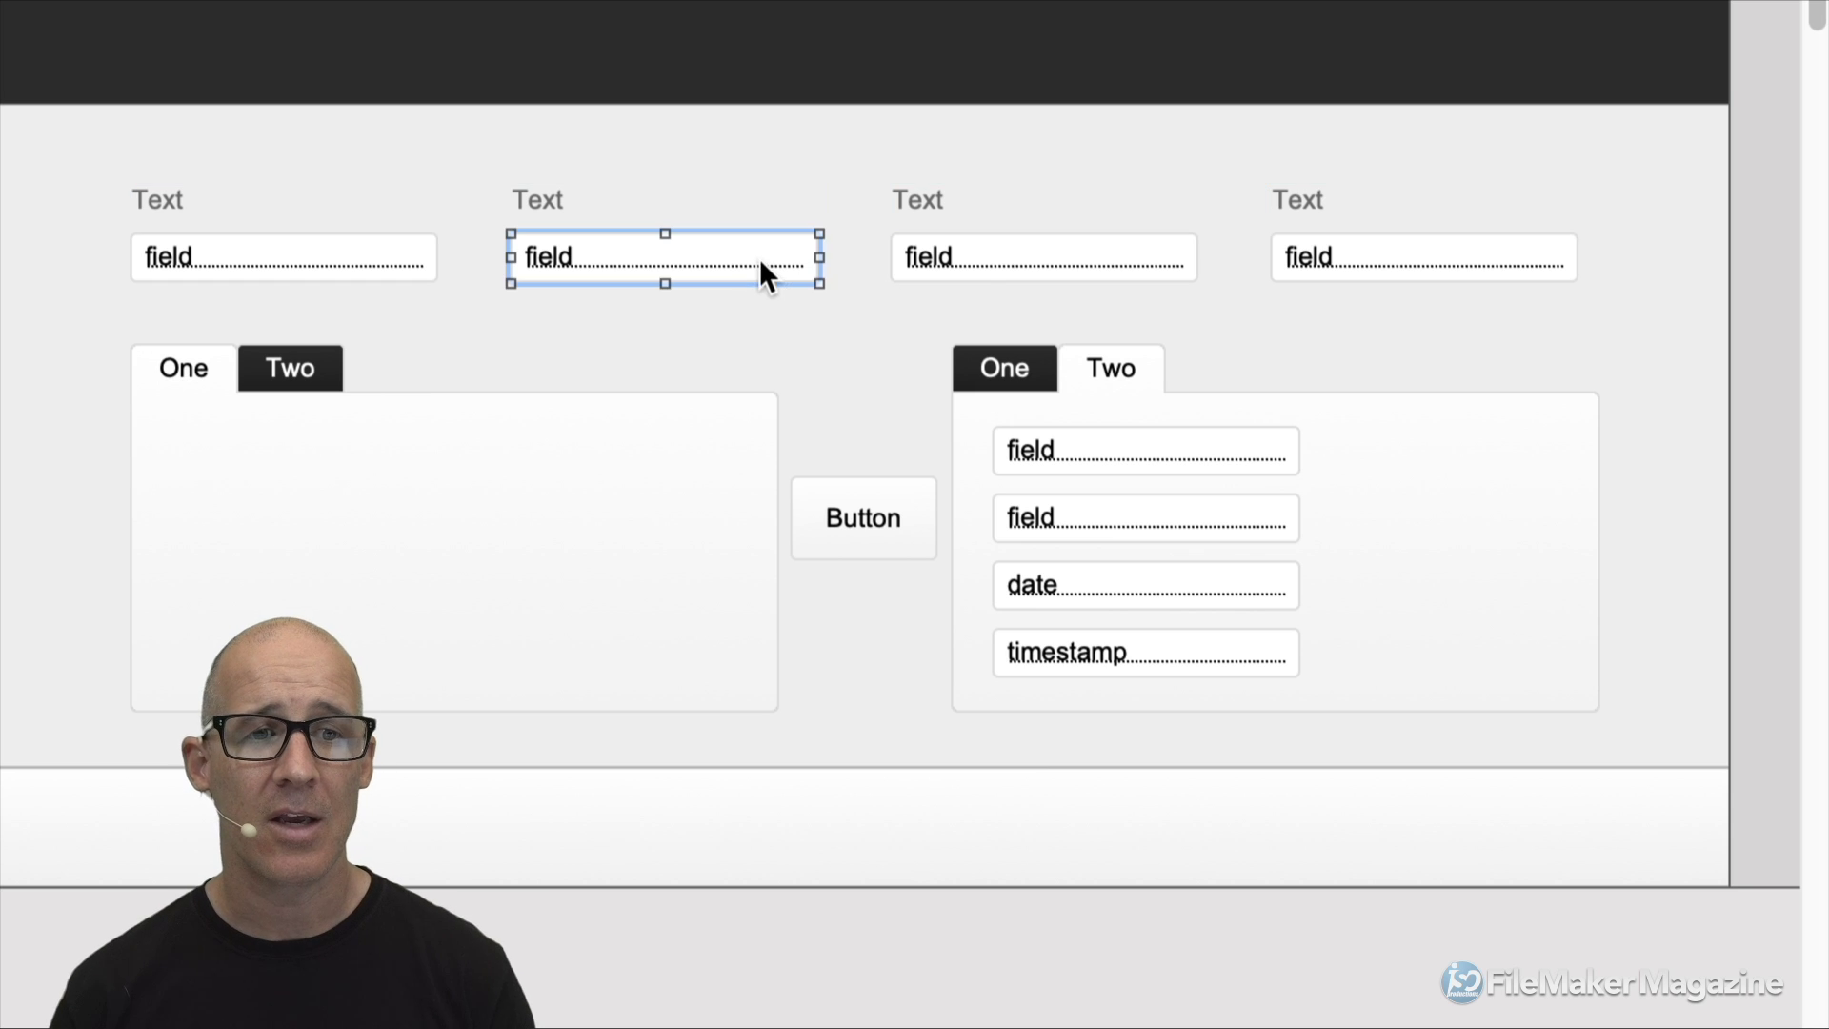
shift+click(976, 265)
shift+click(1300, 262)
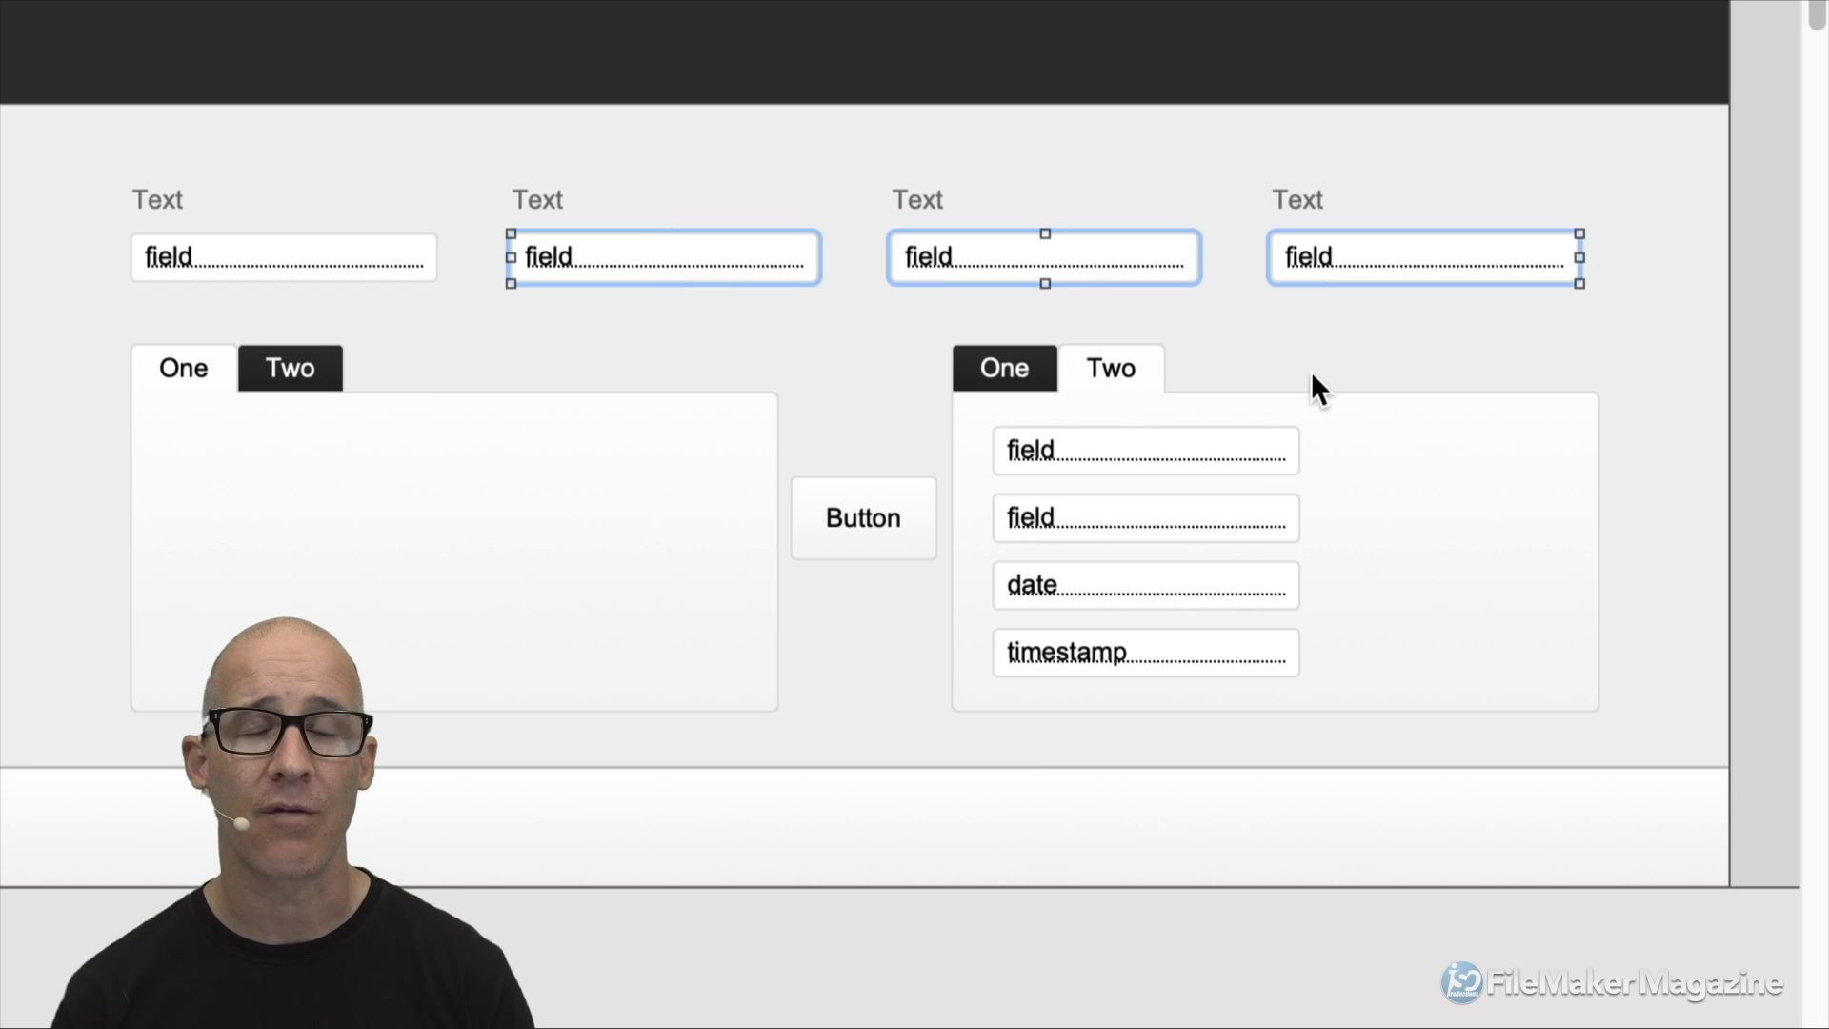
click(834, 336)
Enable "Do not apply visual spell-checking" for the second upper field.
click(783, 259)
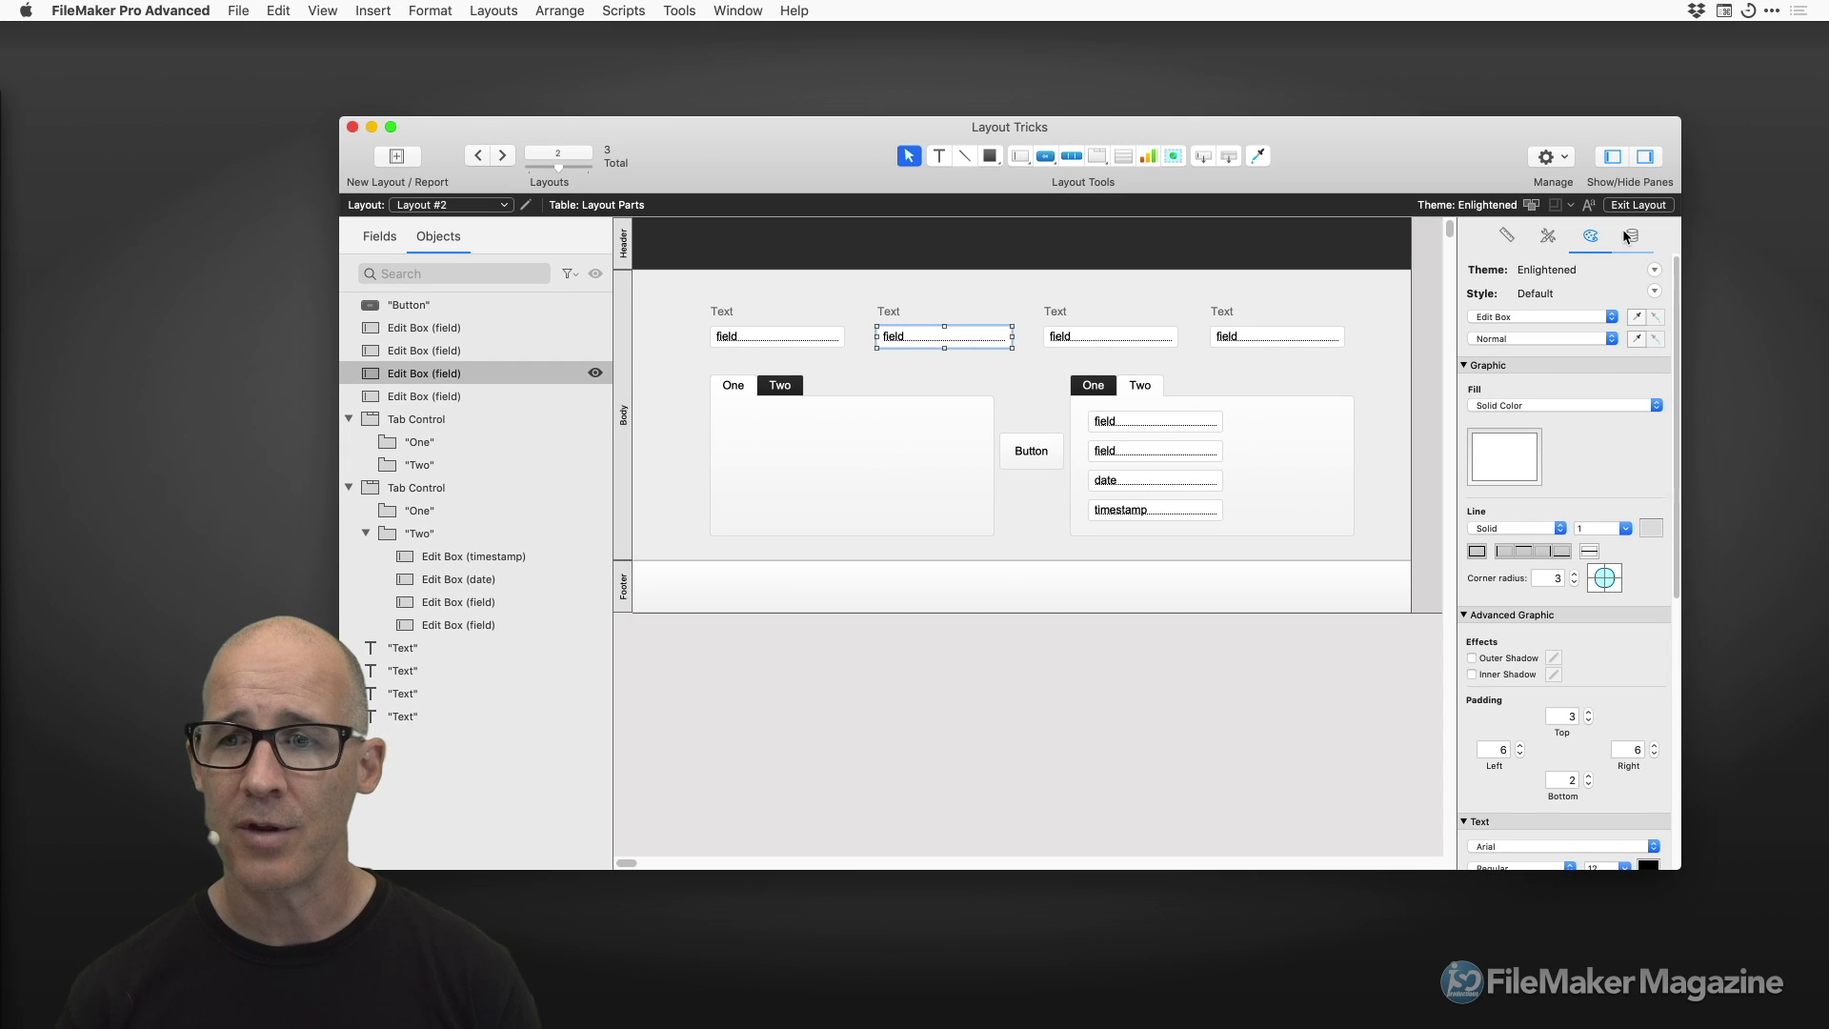
click(1627, 236)
scroll(1598, 574, down, 5)
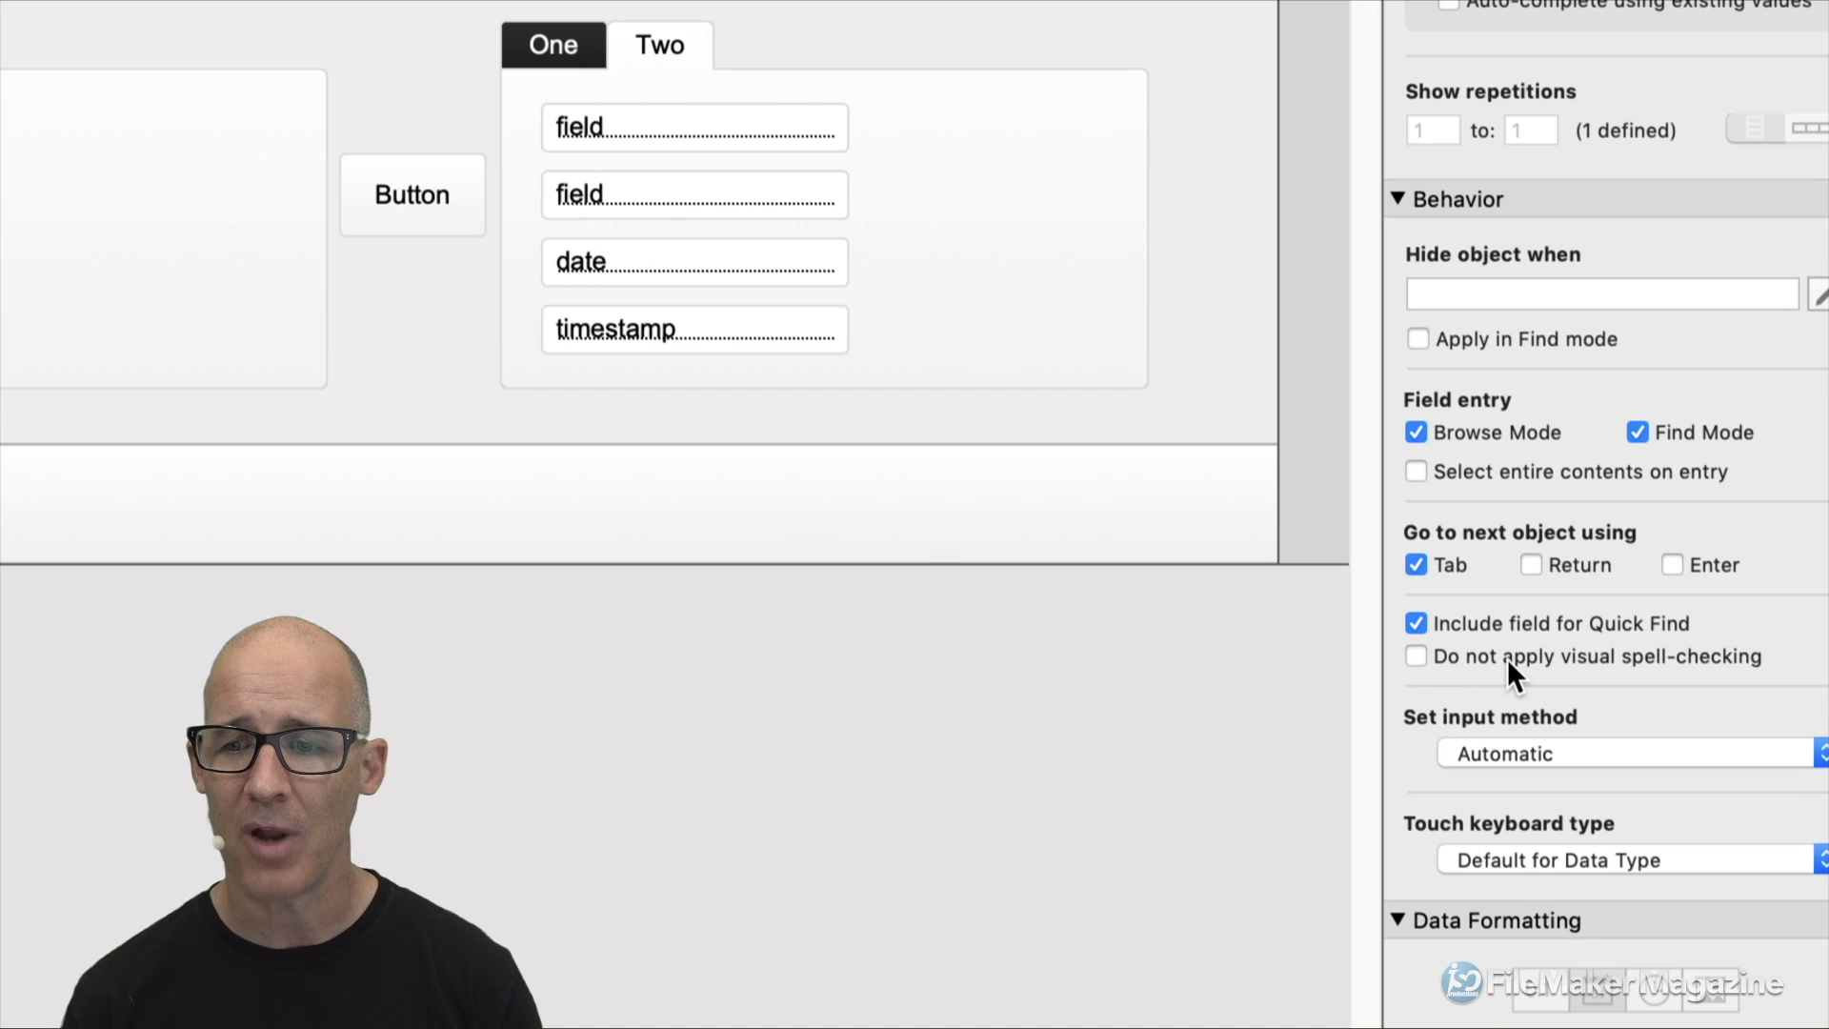
click(1509, 660)
click(1521, 654)
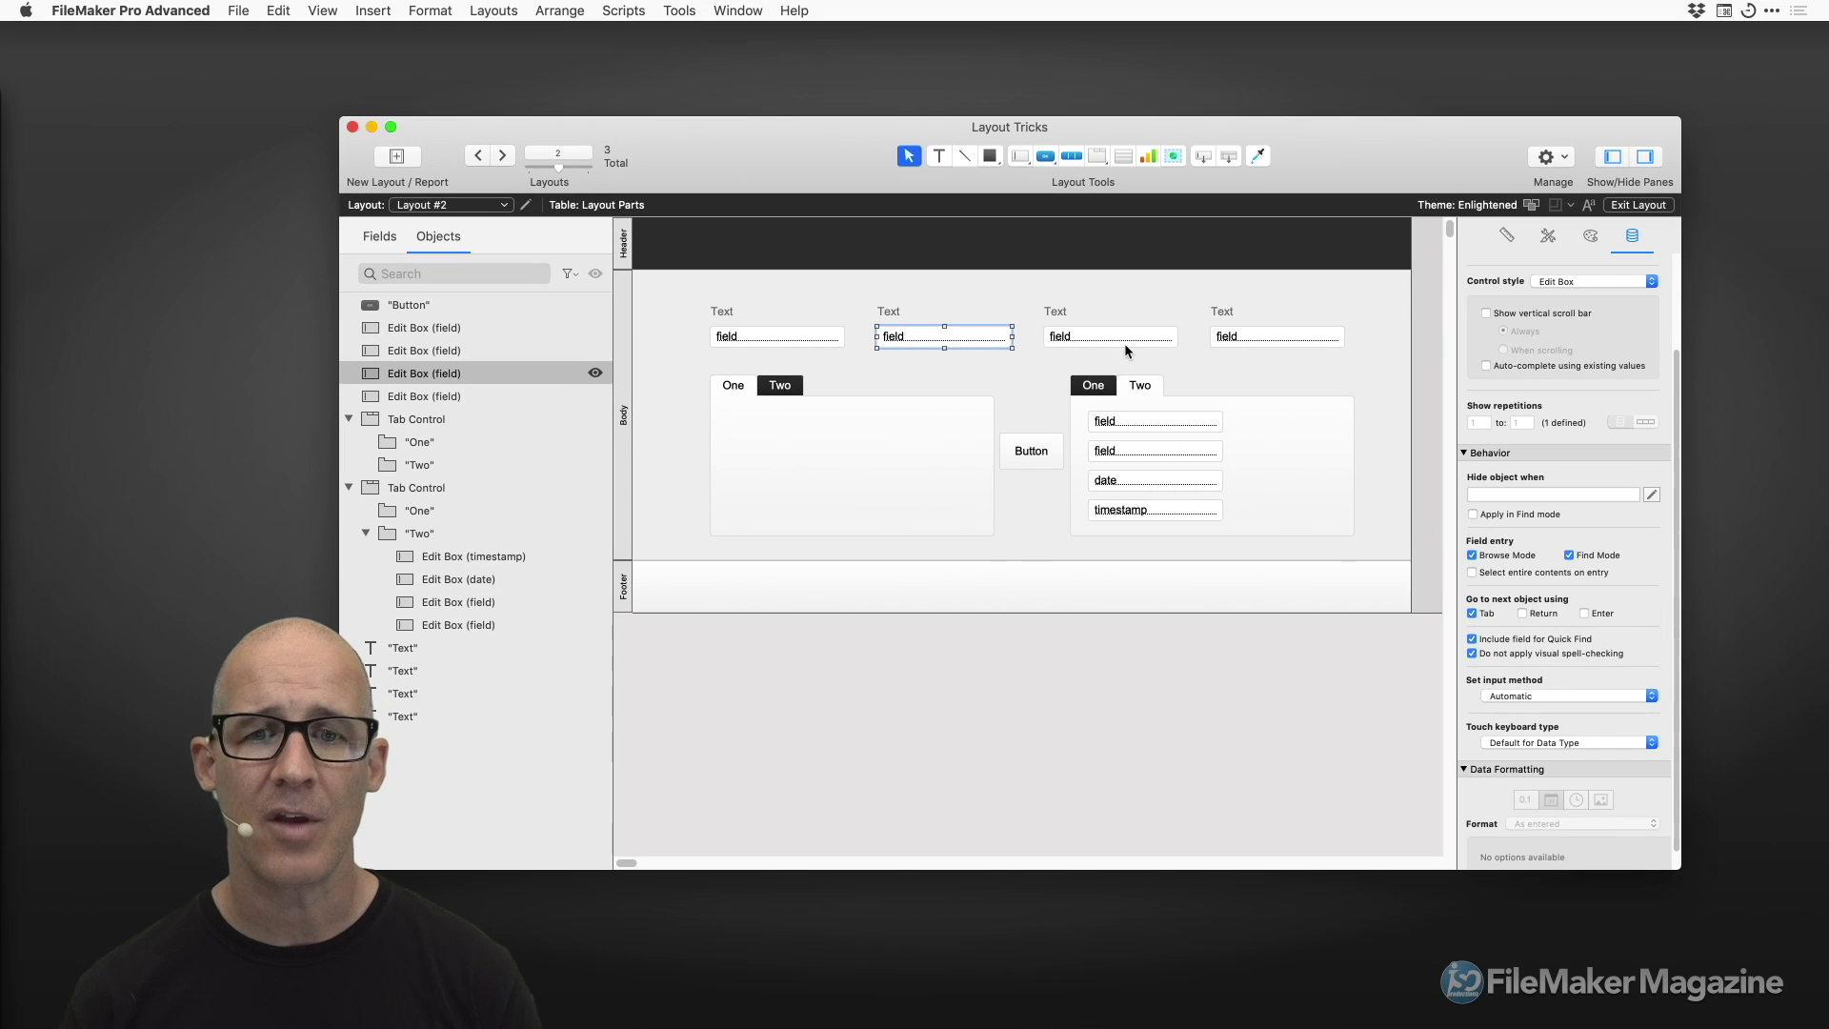
Select the second, third and fourth upper fields together and enable "Do not apply visual spell-checking" for all of them.
click(1123, 341)
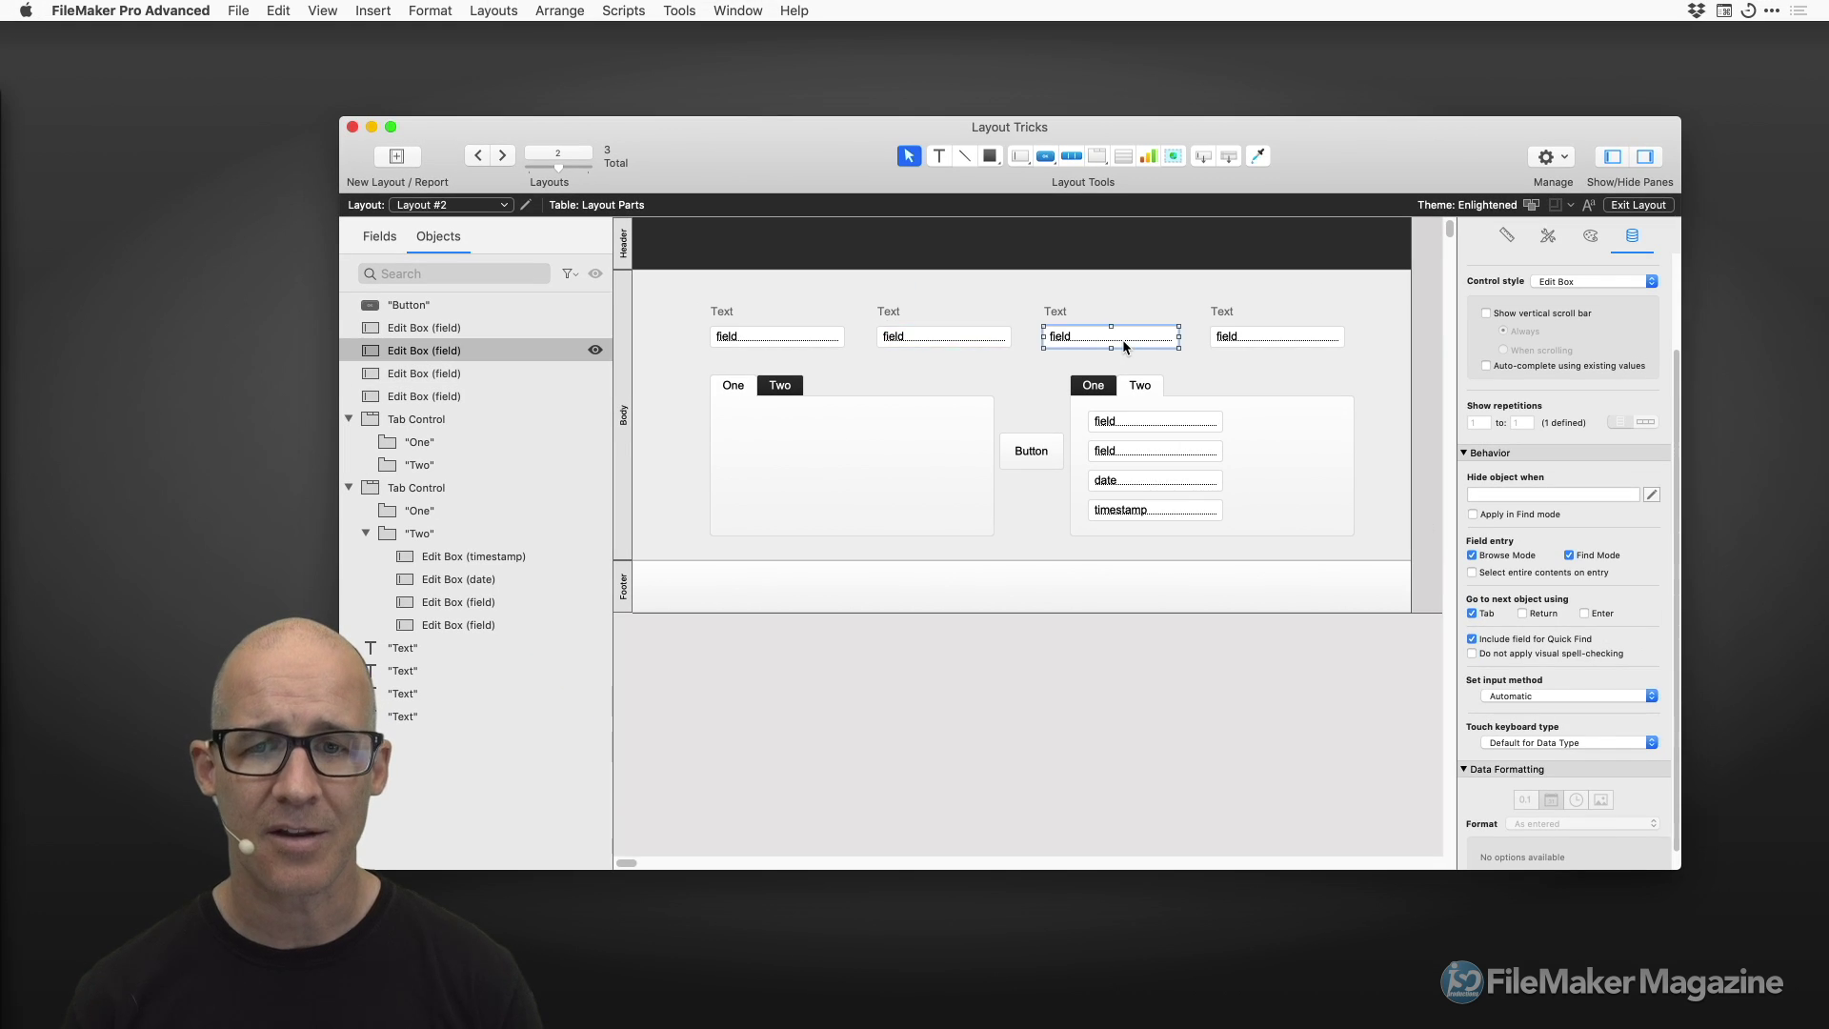
click(1238, 343)
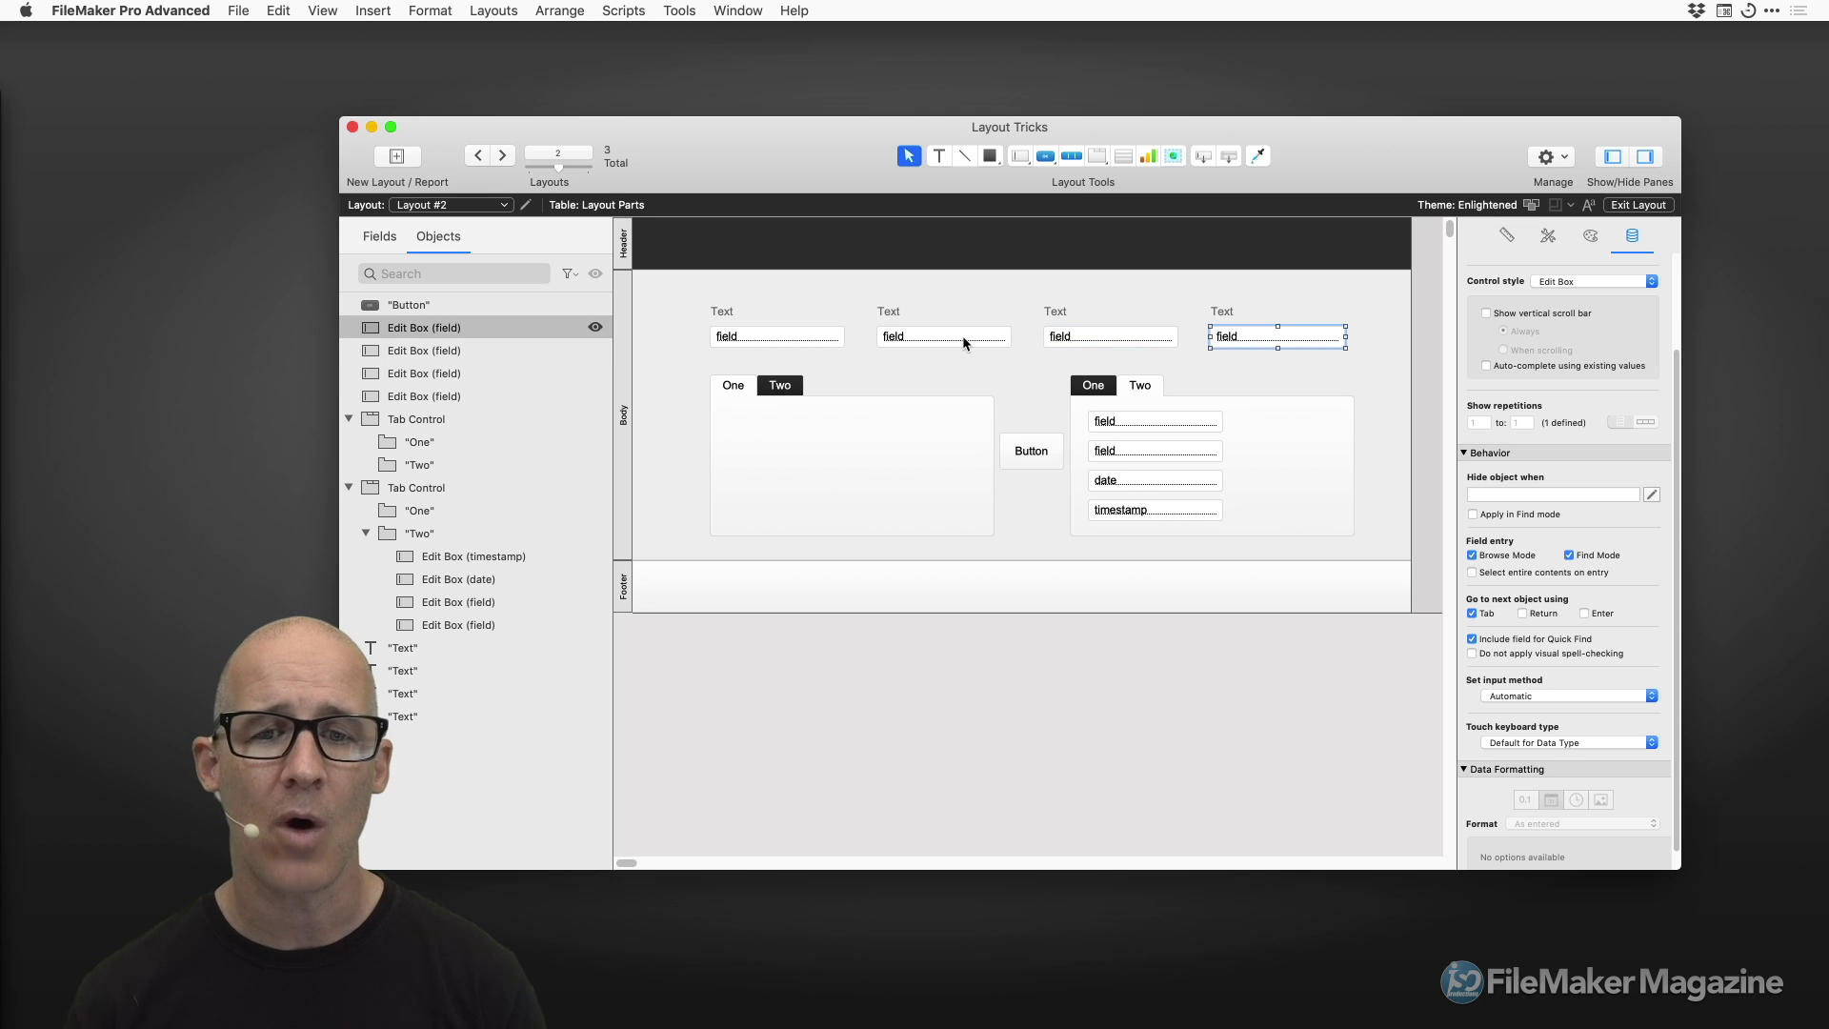
click(962, 335)
shift+click(1077, 341)
shift+click(1232, 341)
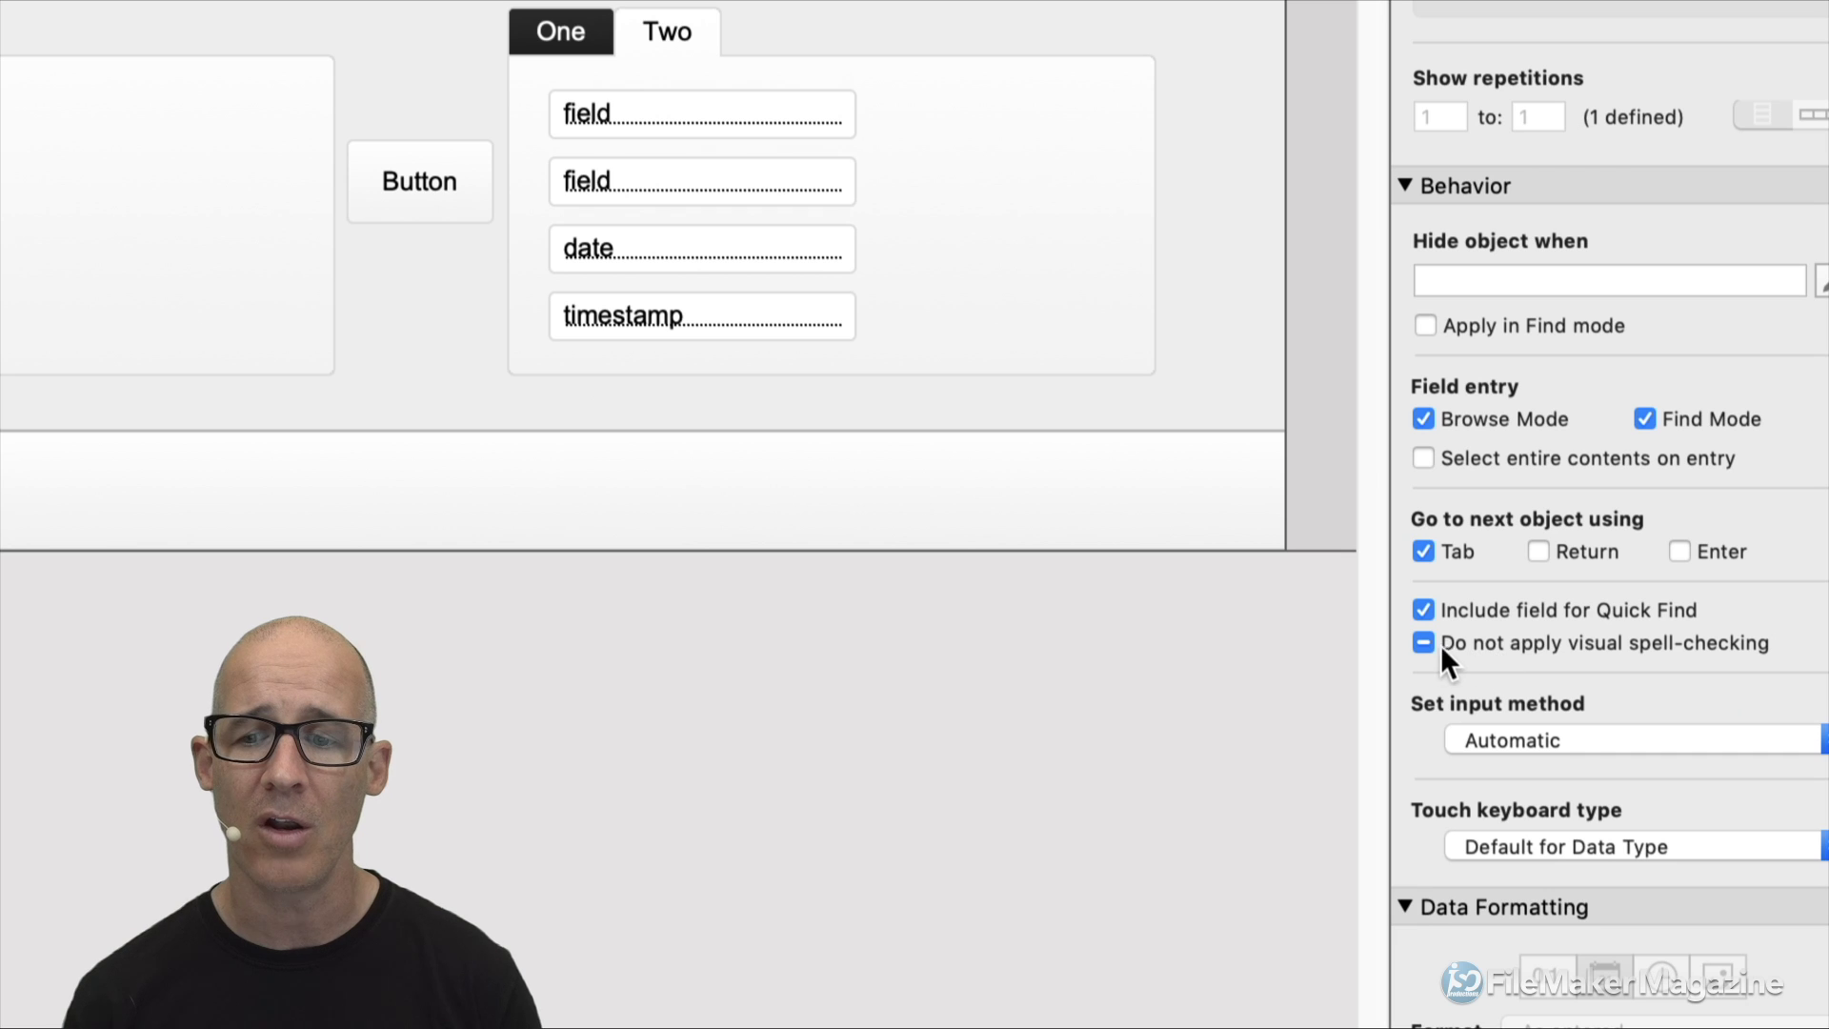
click(1467, 652)
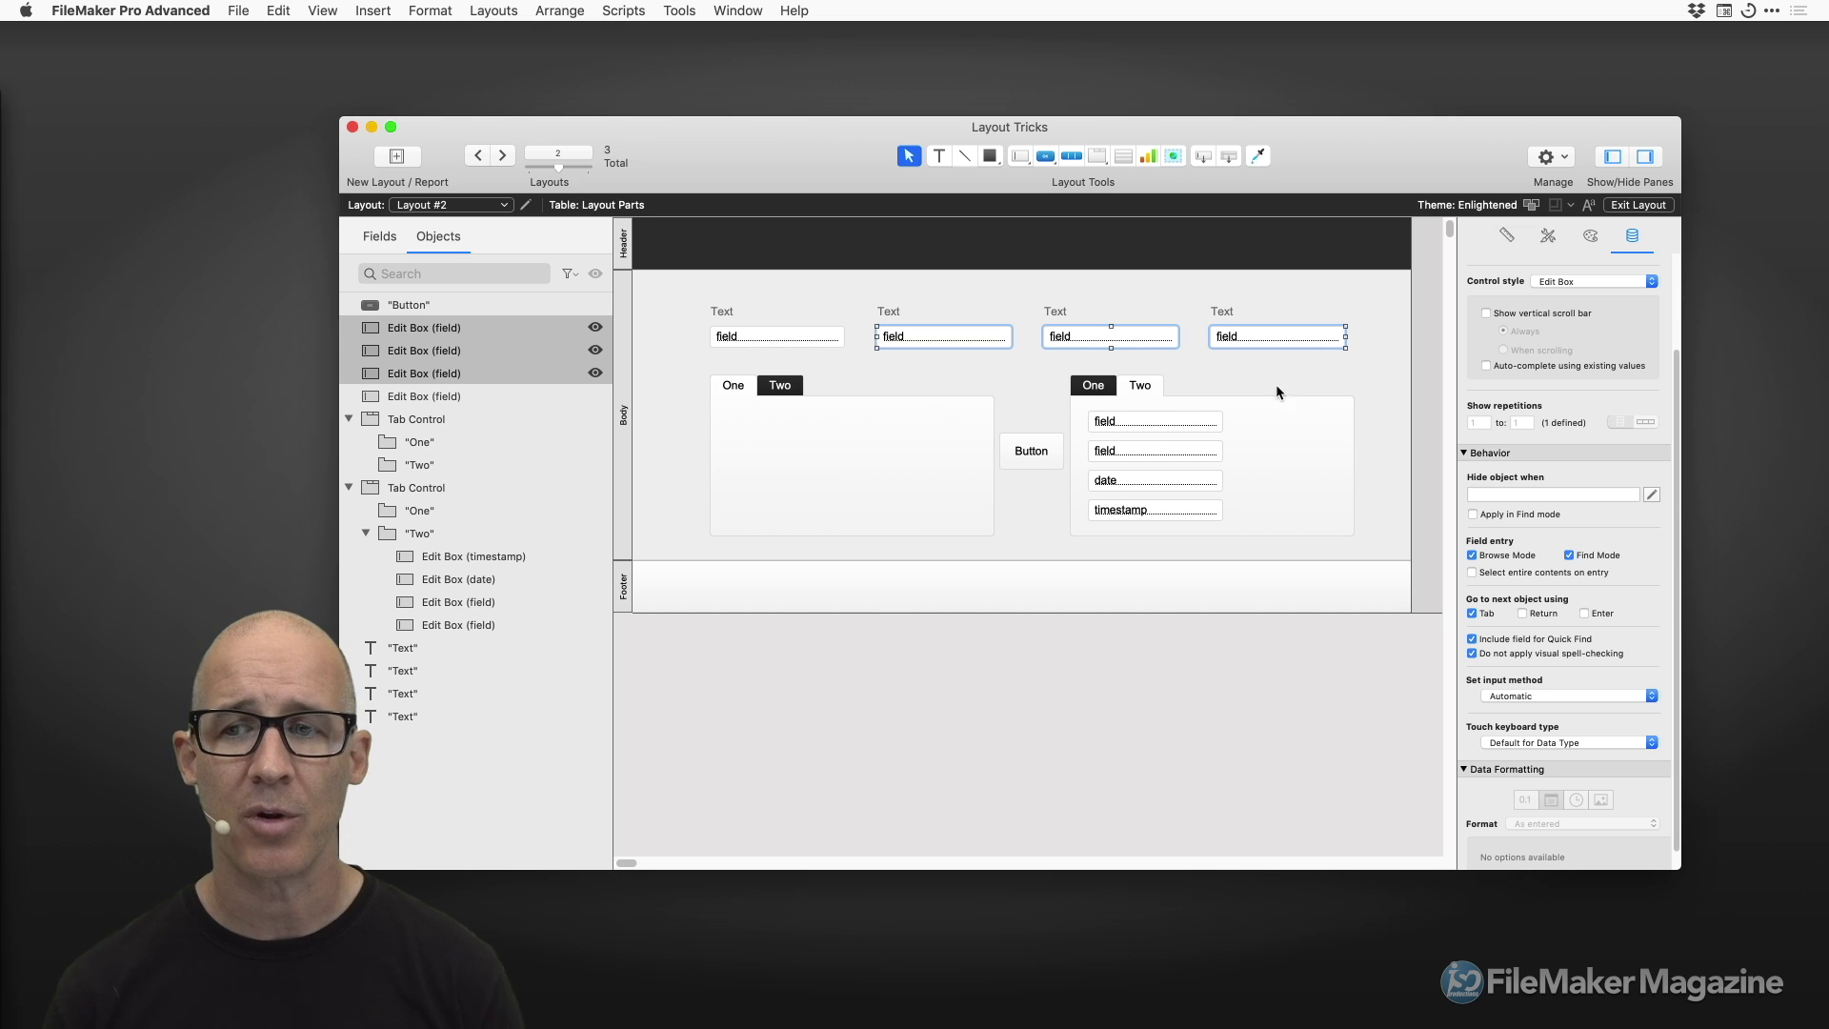
Increase the font size of the fourth upper field alone to 13.
click(1588, 240)
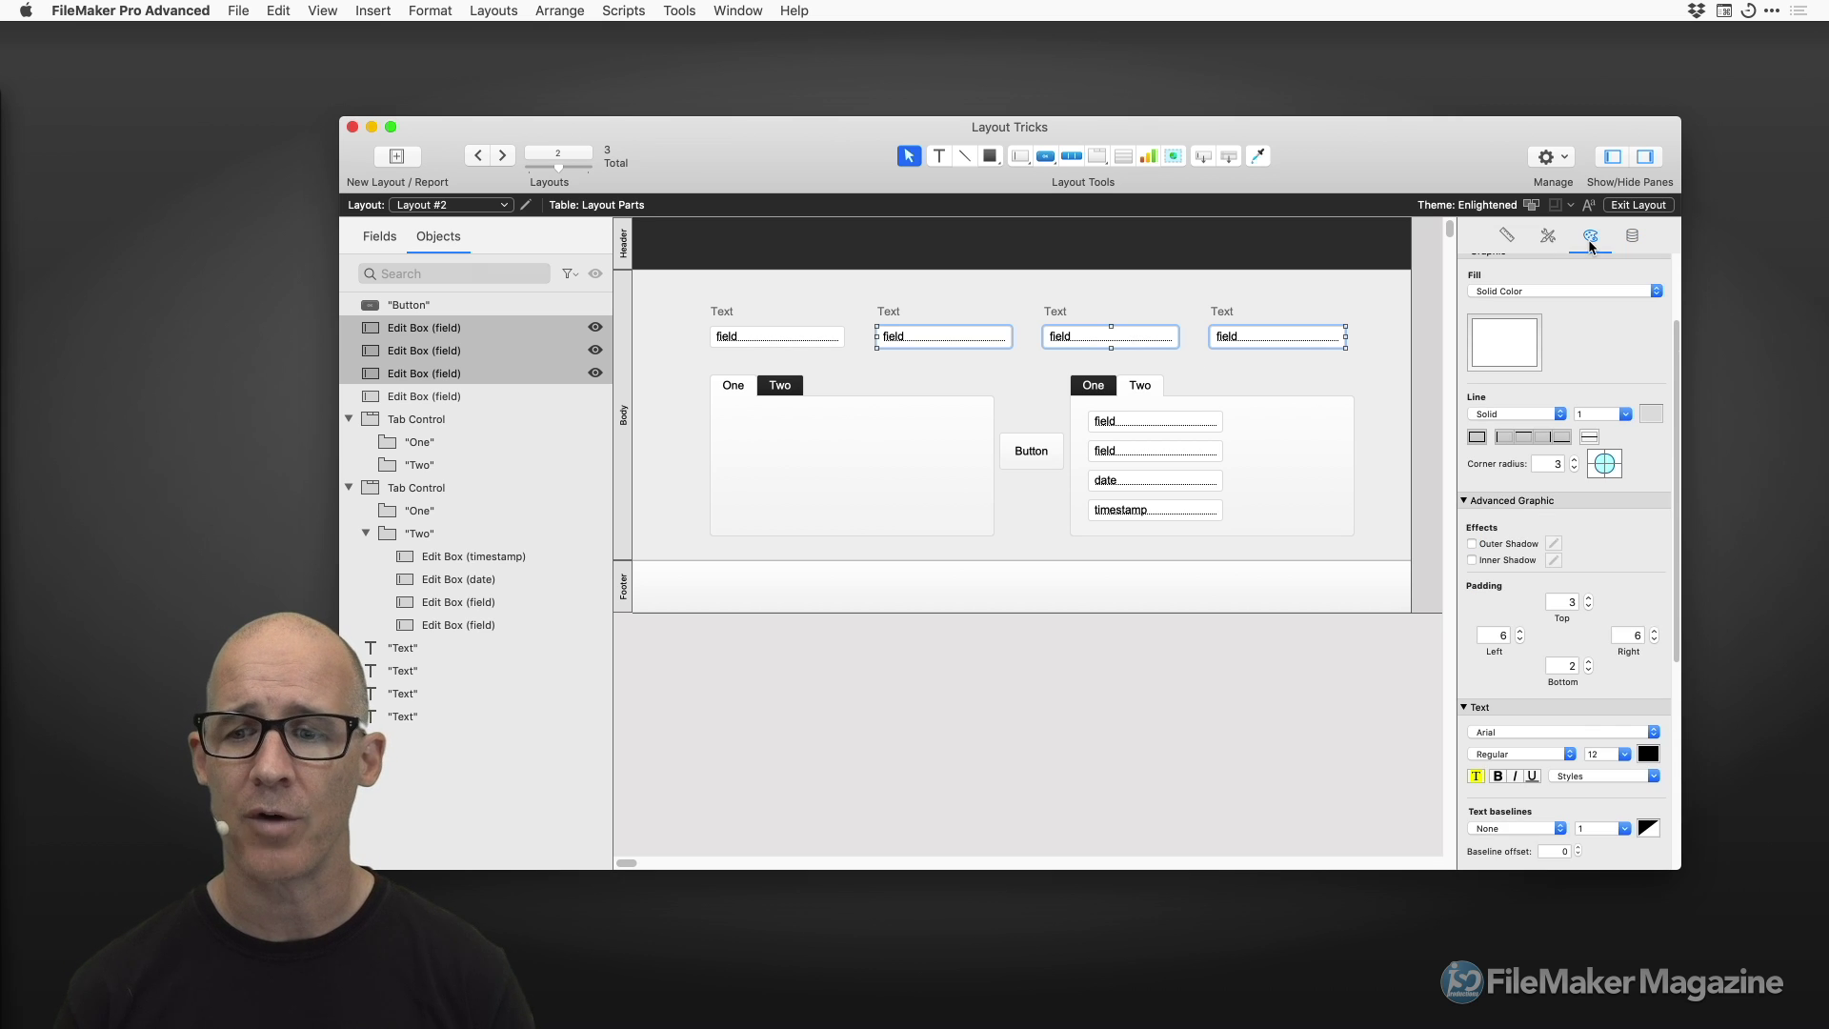
scroll(1599, 524, down, 10)
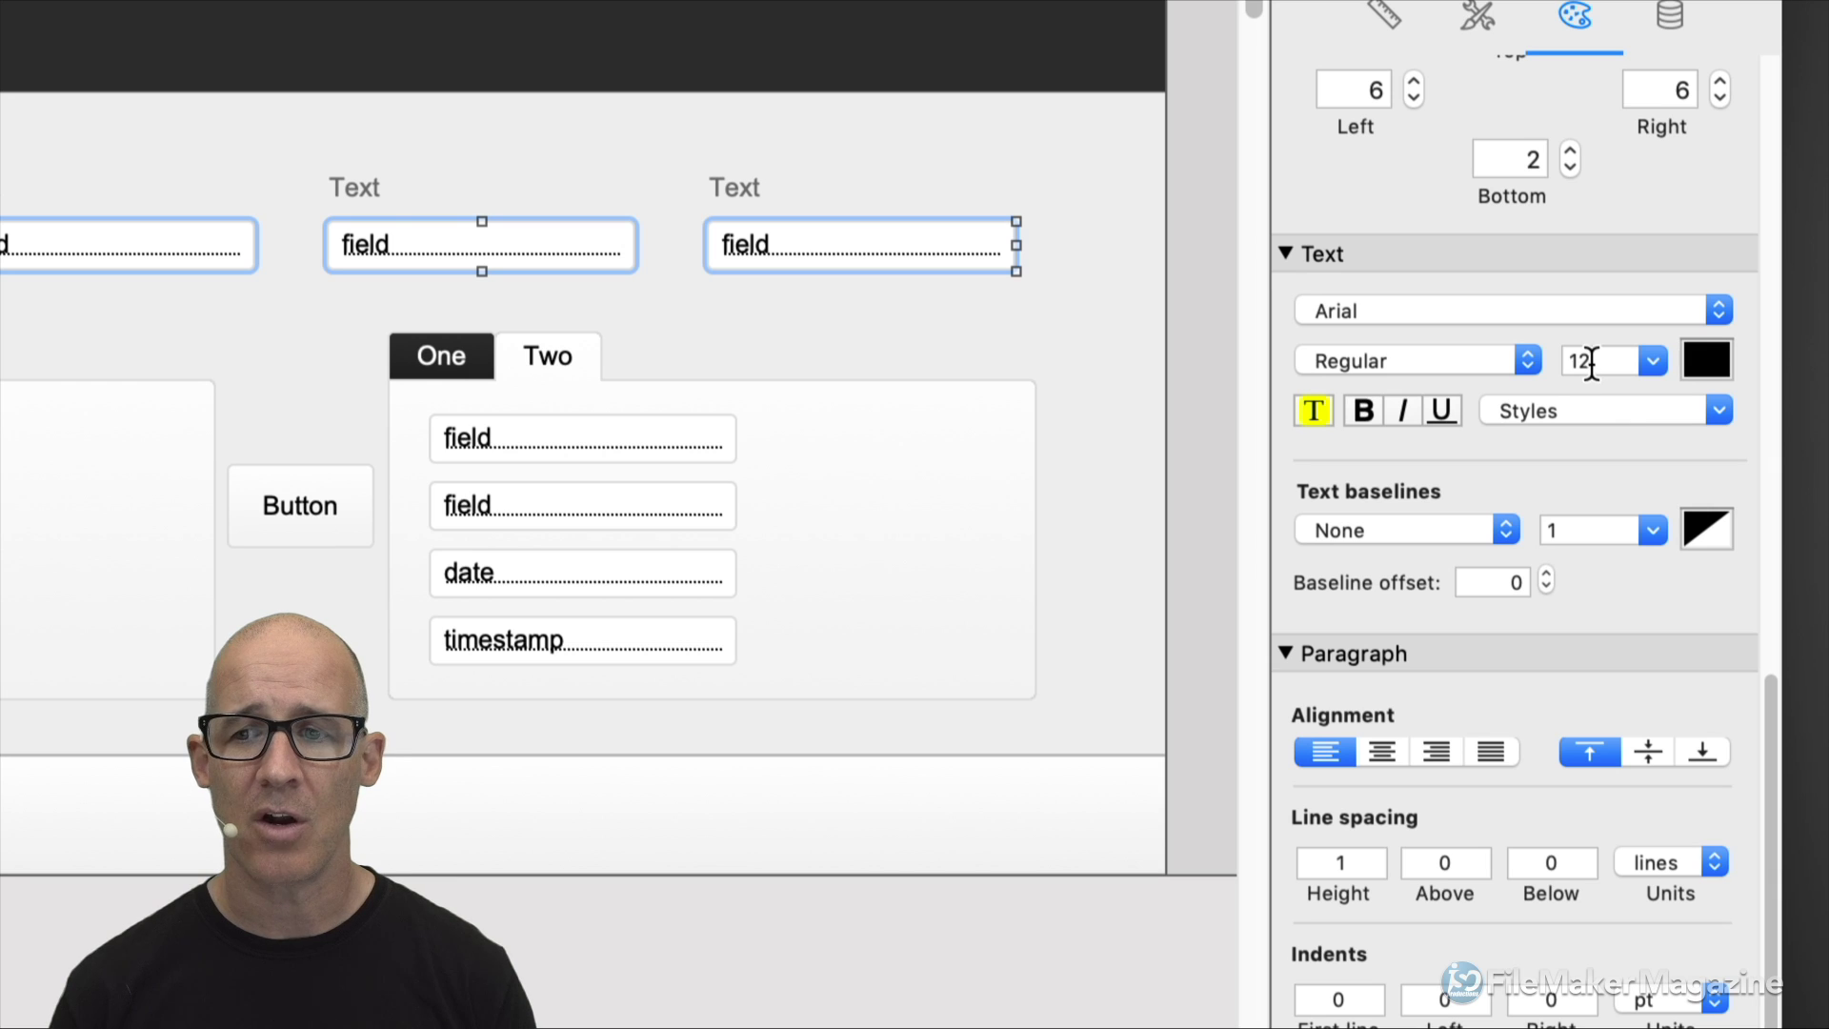
click(1591, 362)
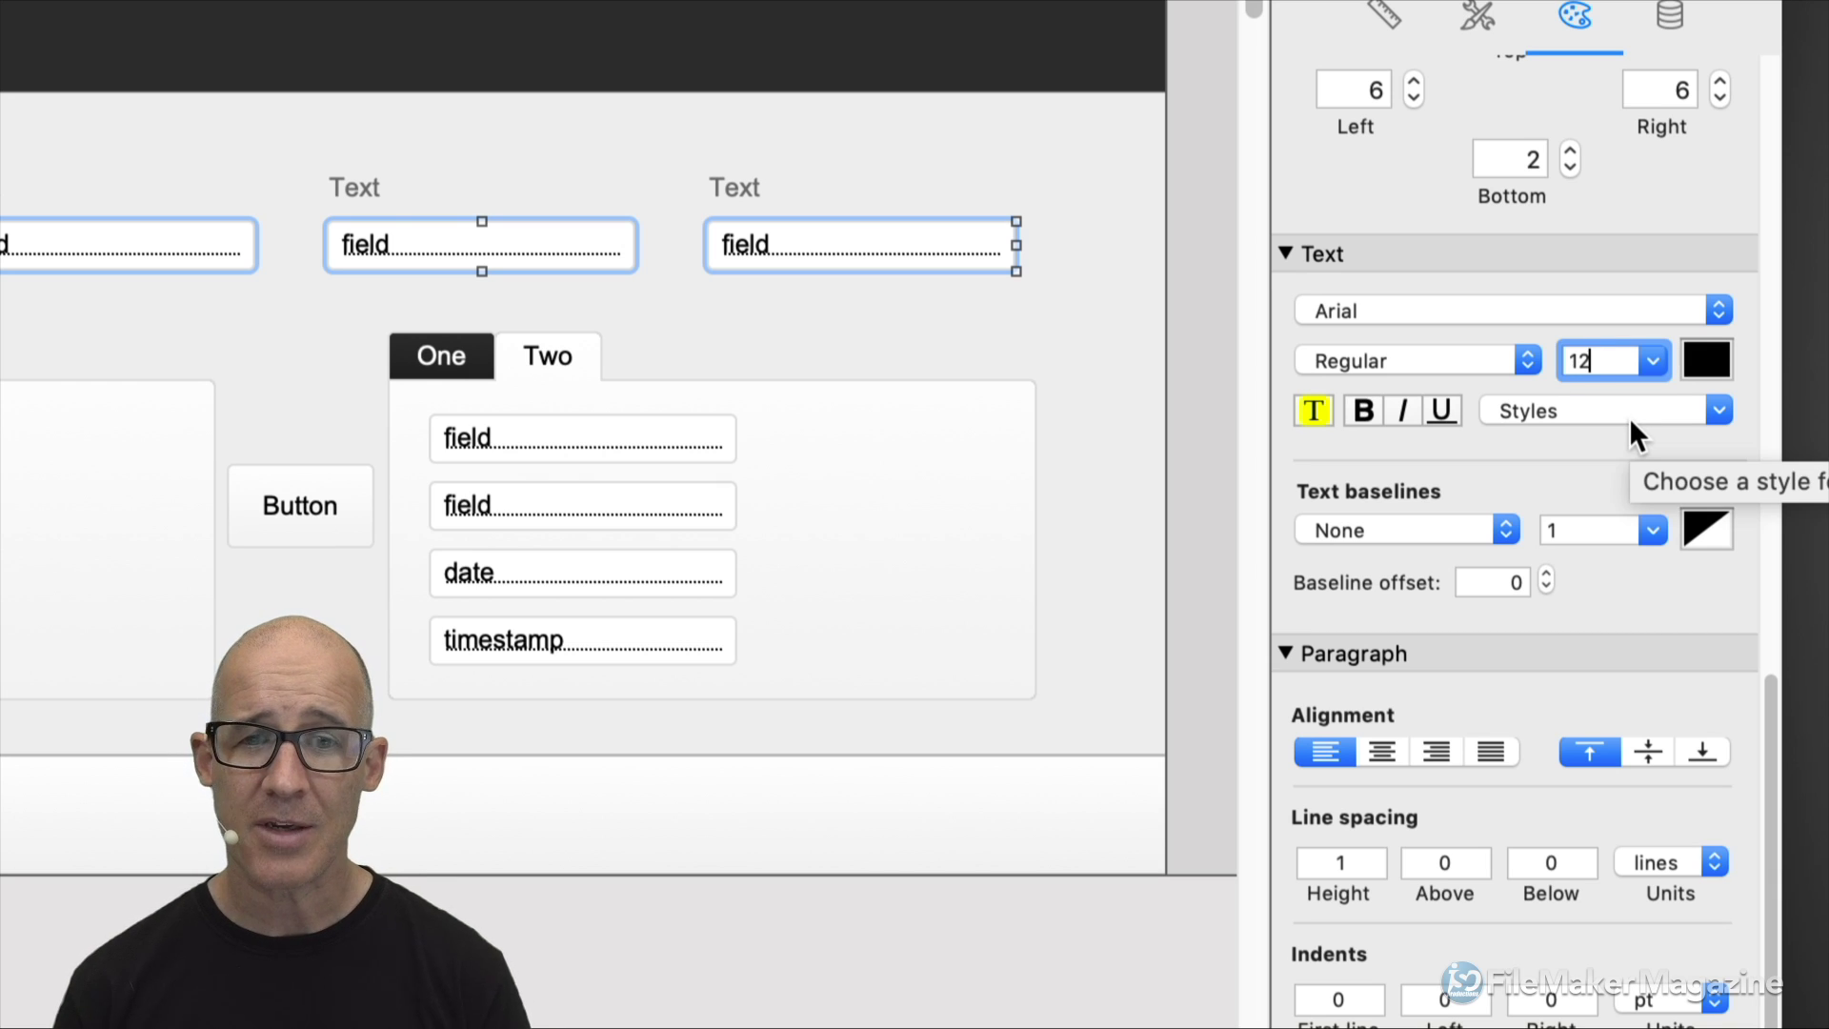
click(1077, 303)
click(946, 242)
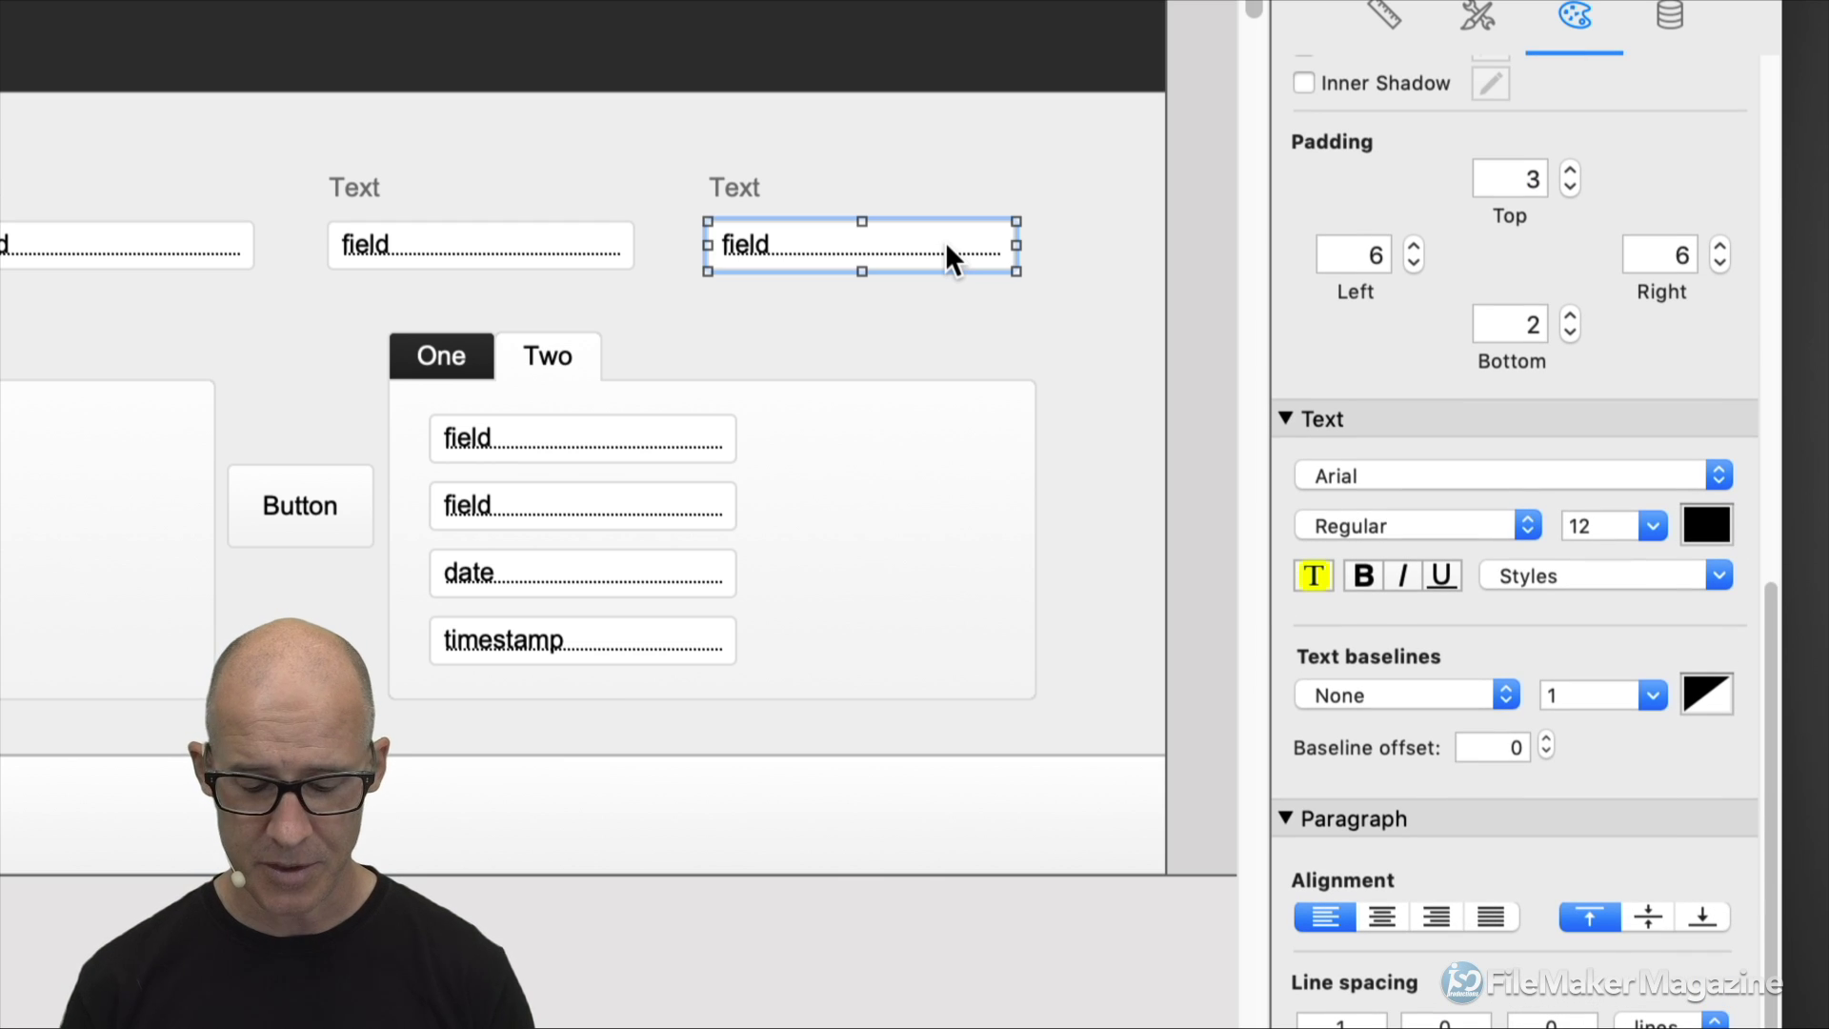
key(super+shift+period)
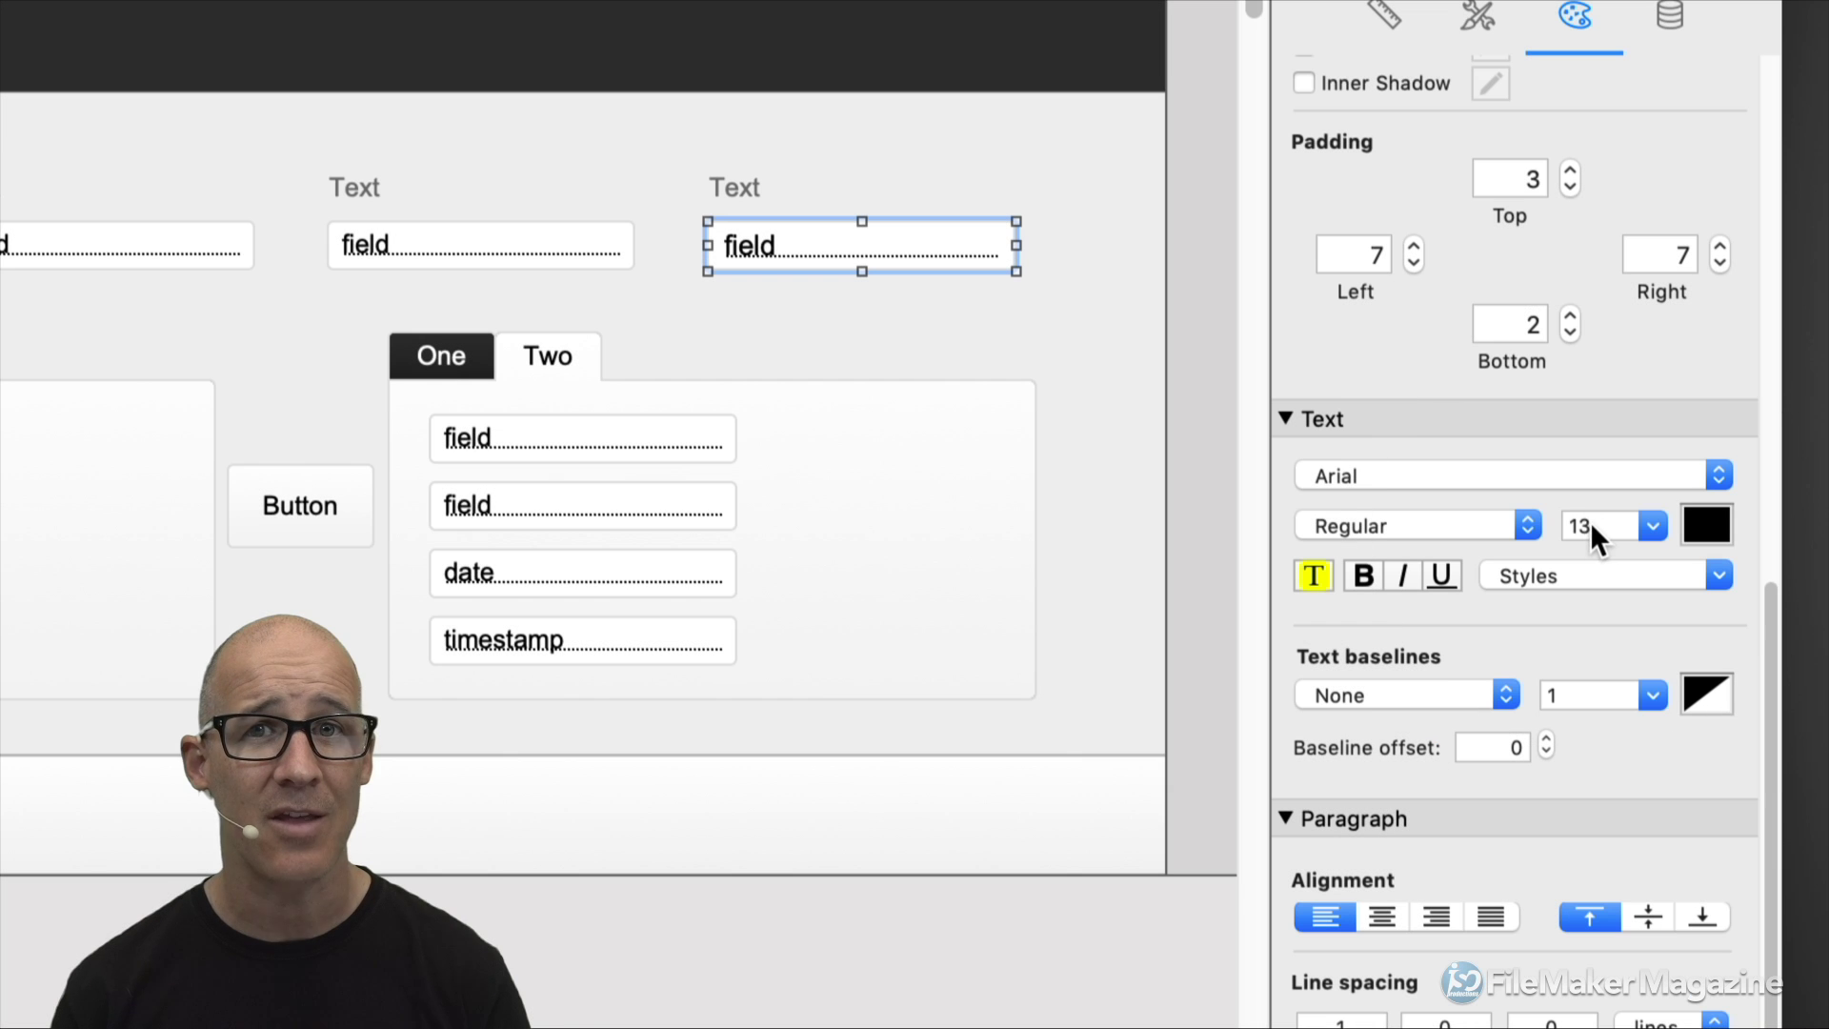
Set the font size of the second, third and fourth upper fields together to 16.
click(183, 257)
shift+click(386, 254)
shift+click(770, 262)
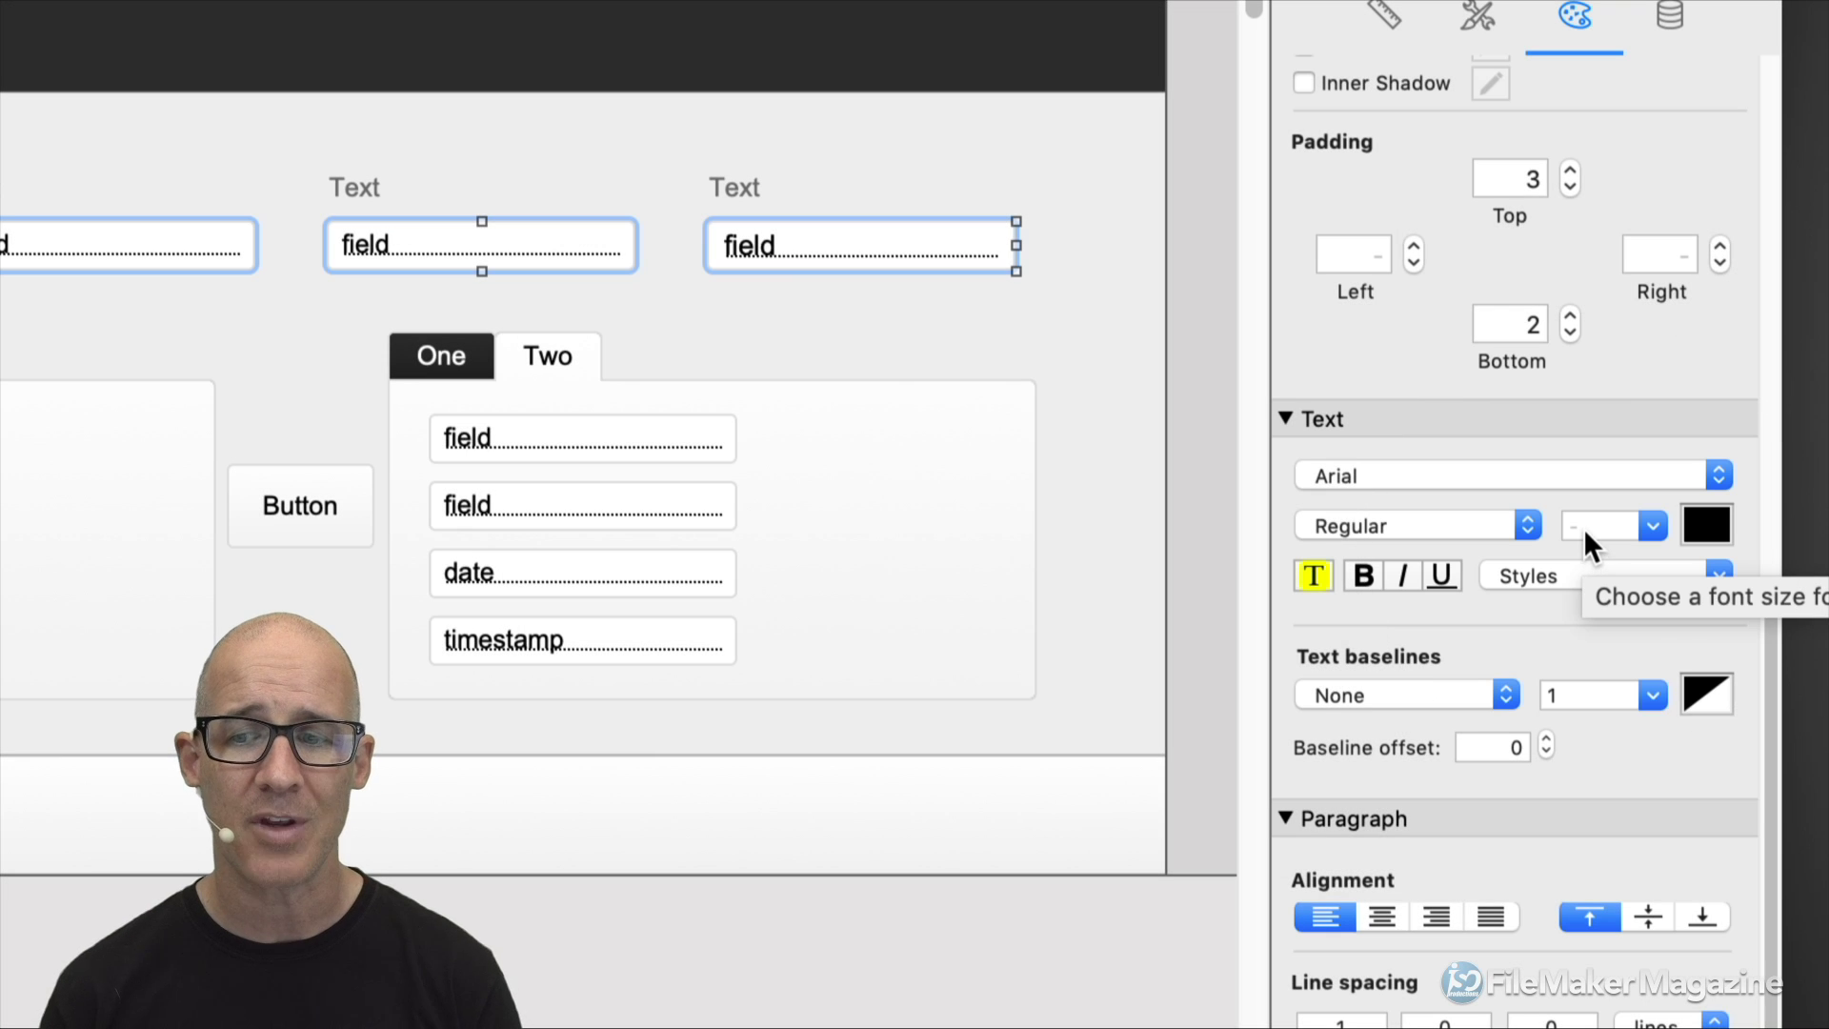
click(1584, 528)
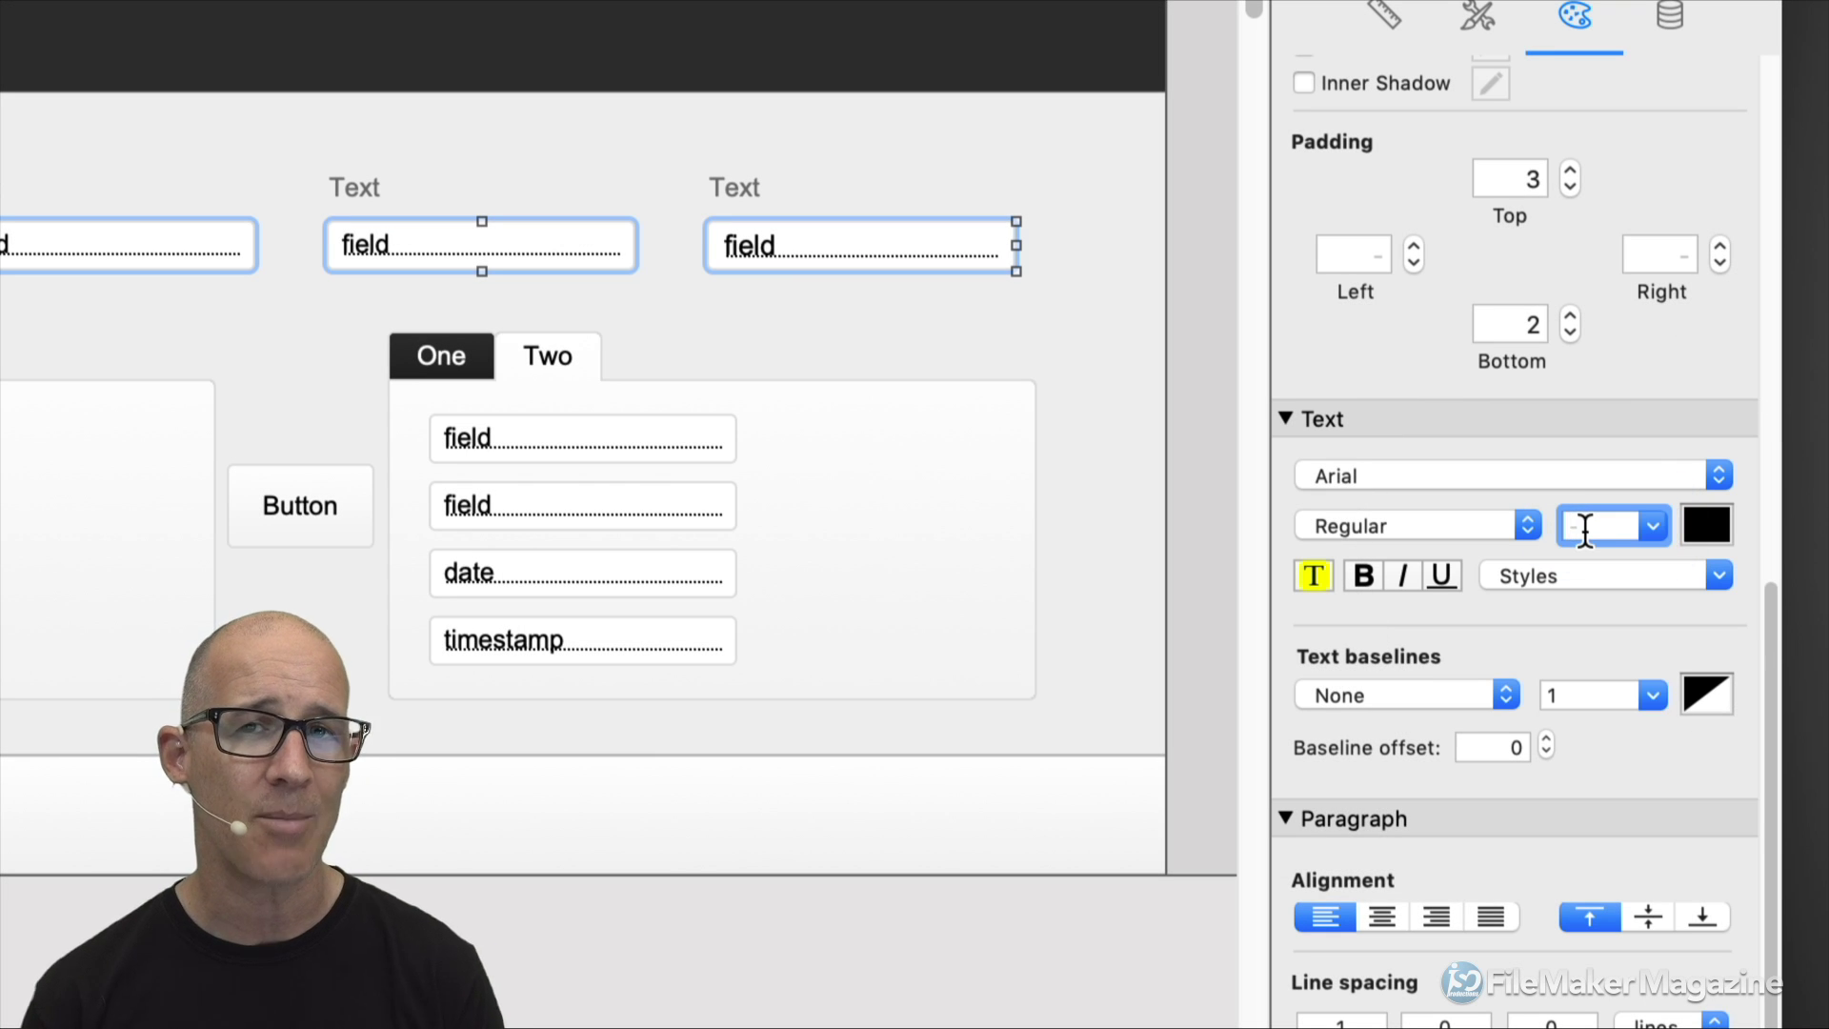
text(16)
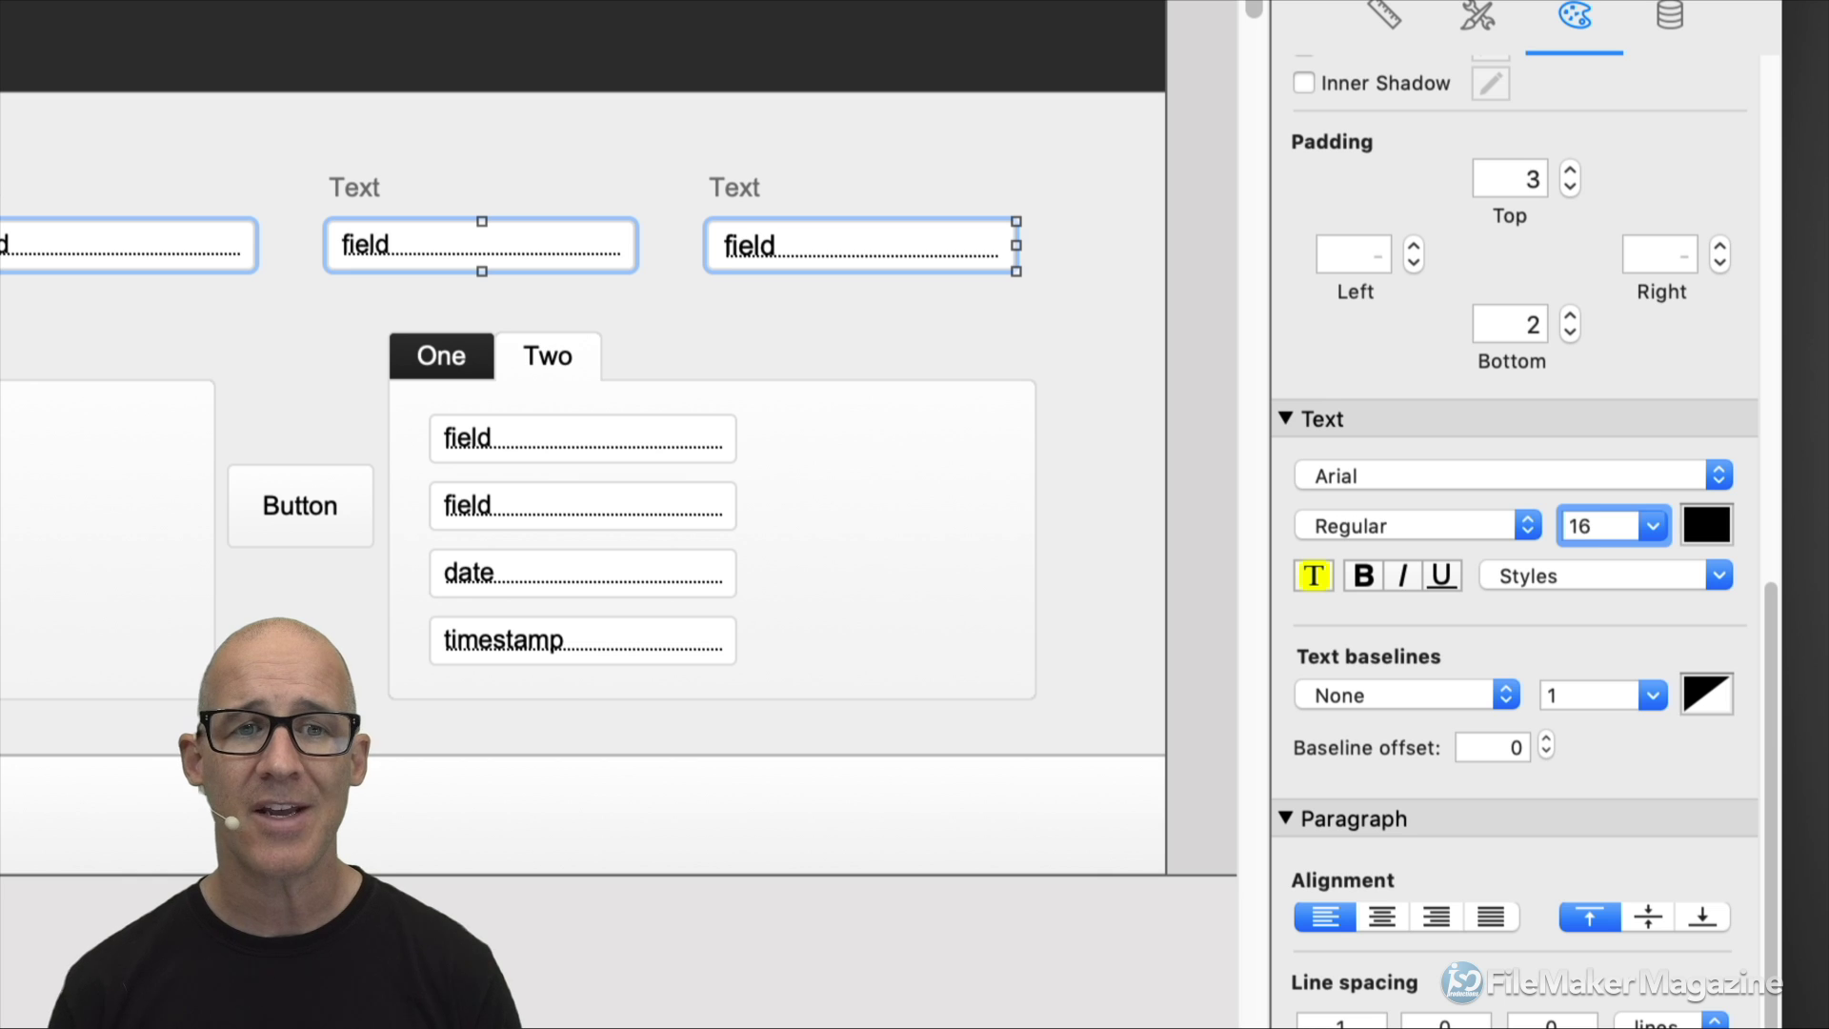
key(Tab)
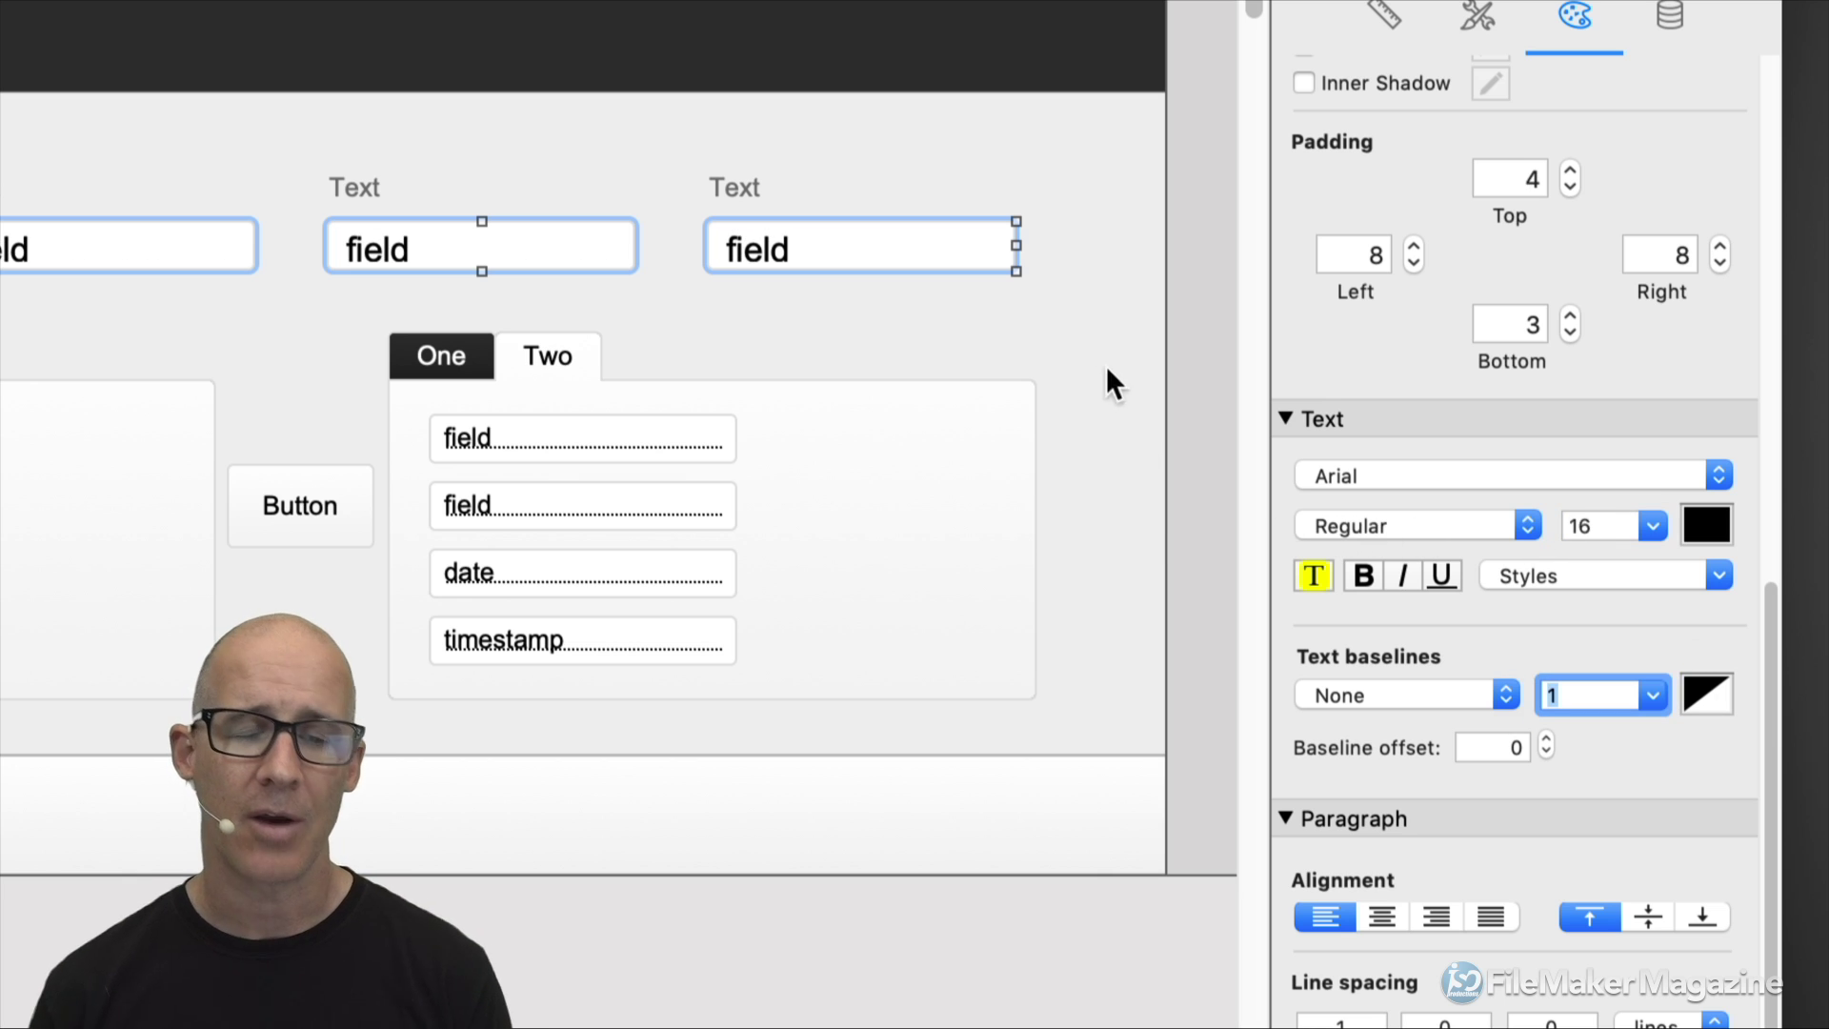
Select the fourth and third upper fields one at a time to check their text settings.
click(918, 293)
click(889, 237)
click(598, 240)
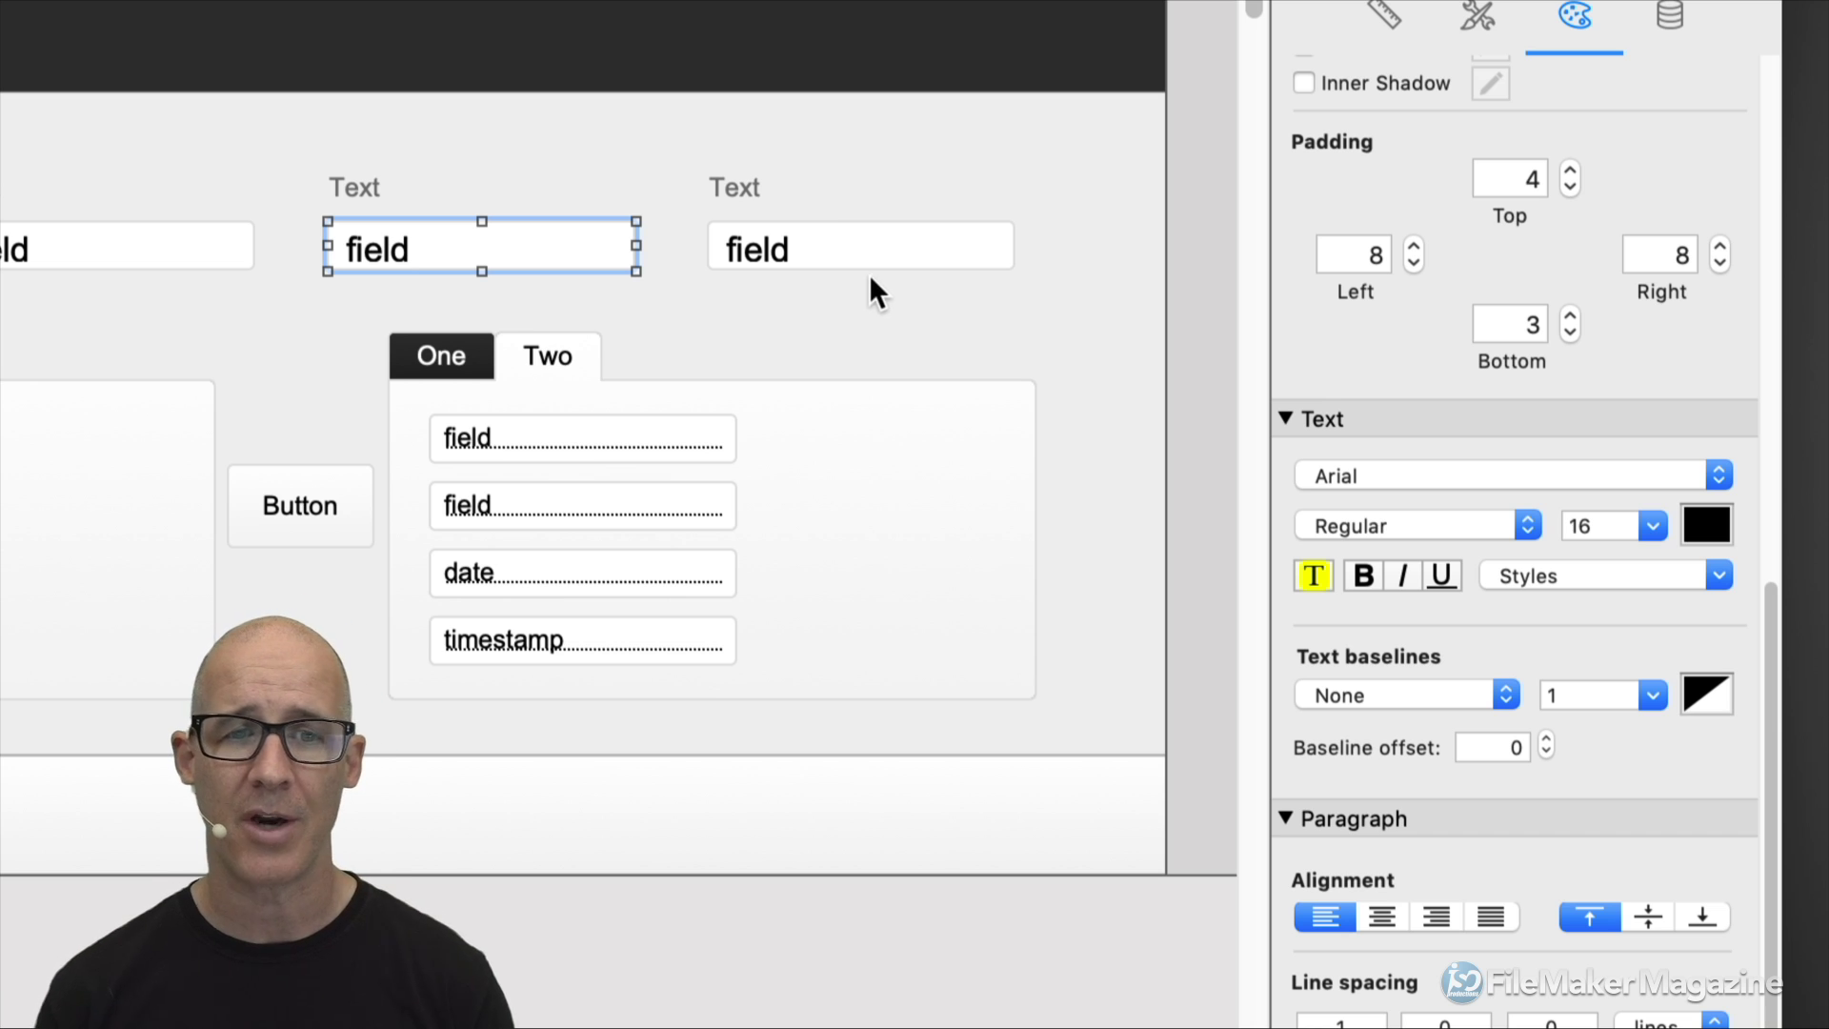
For the second to fourth upper fields, disable Browse and Find Mode entry, enable selecting entire contents on entry, and add Return and Enter as next-object keys.
click(251, 254)
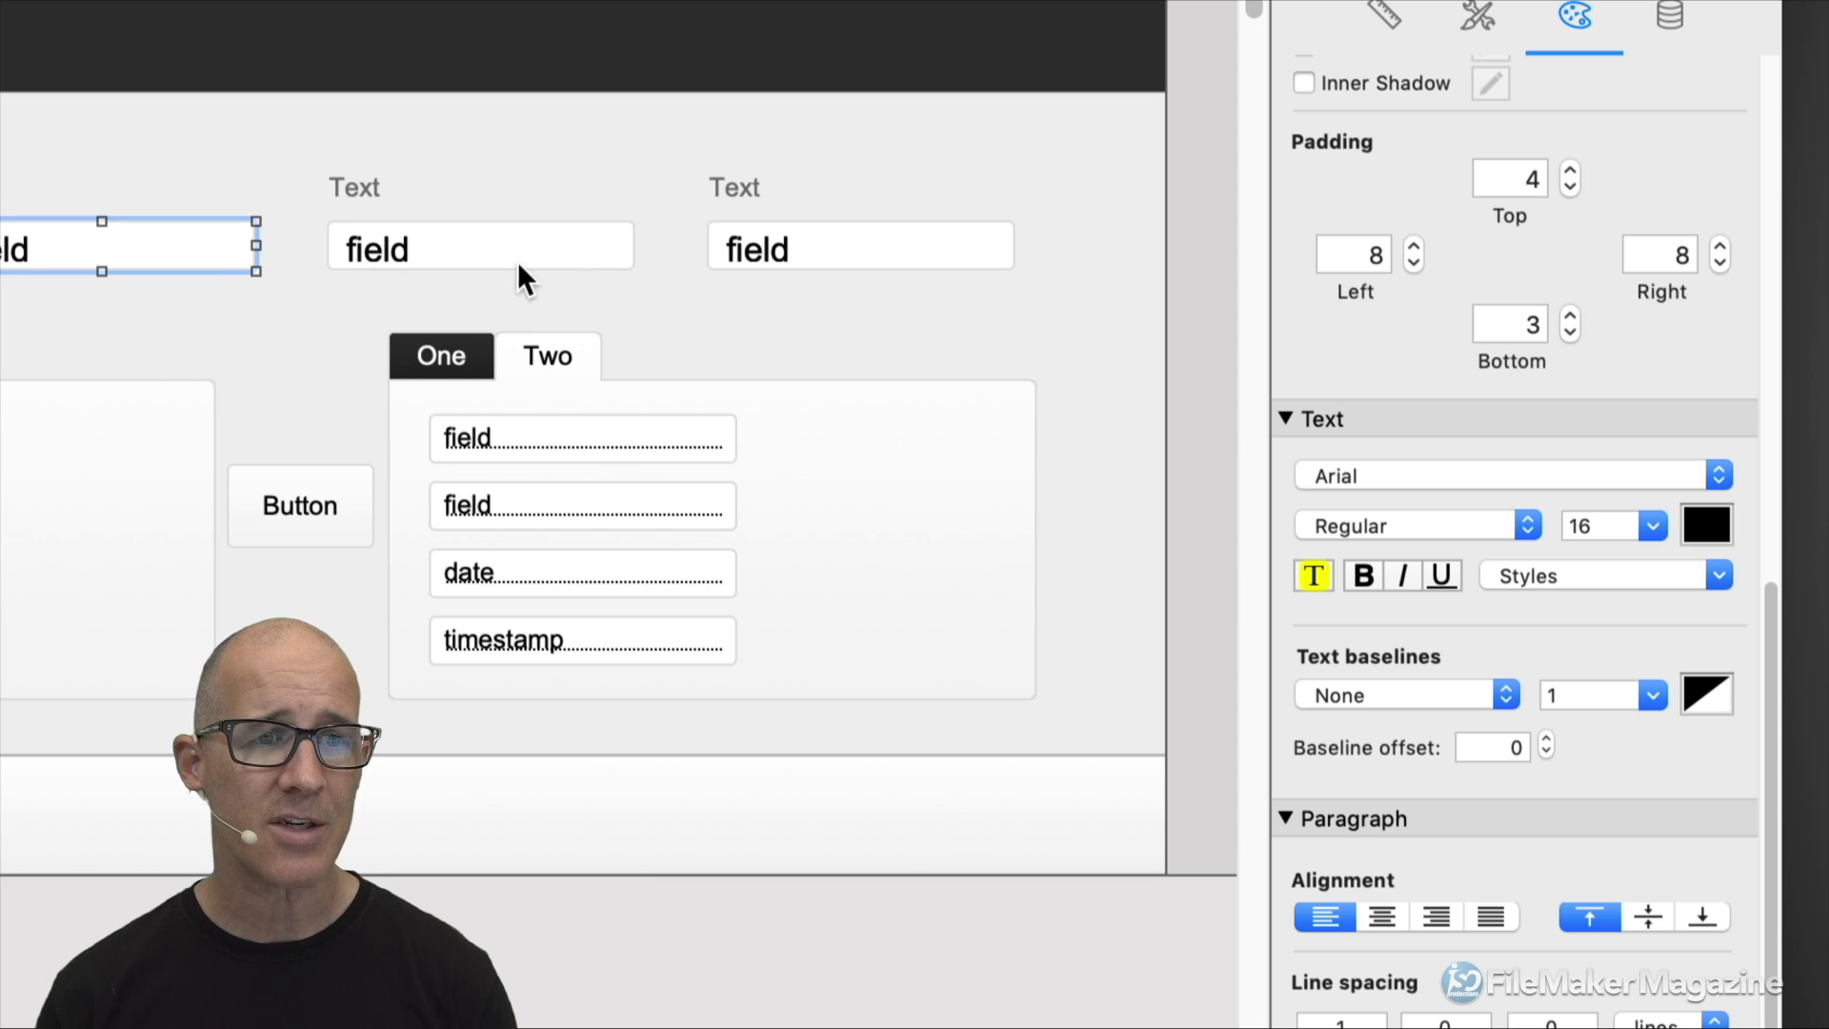
shift+click(604, 266)
shift+click(788, 266)
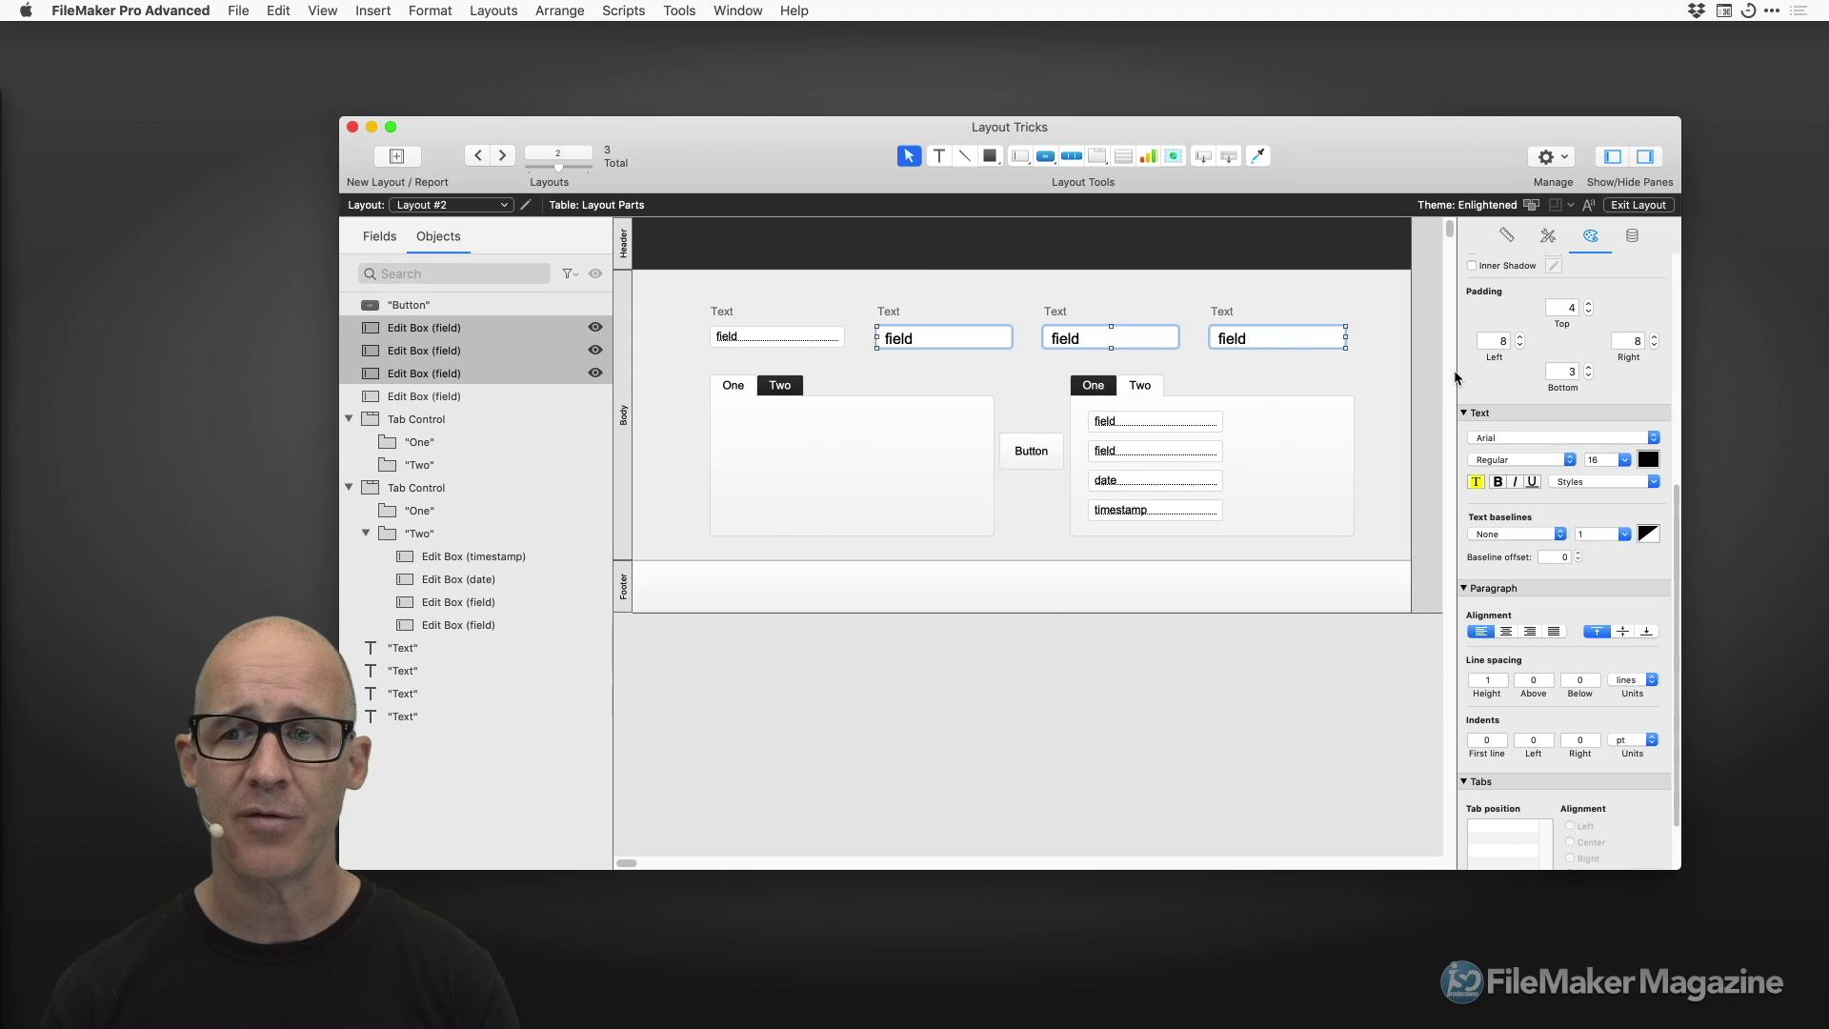
click(1506, 236)
click(1574, 364)
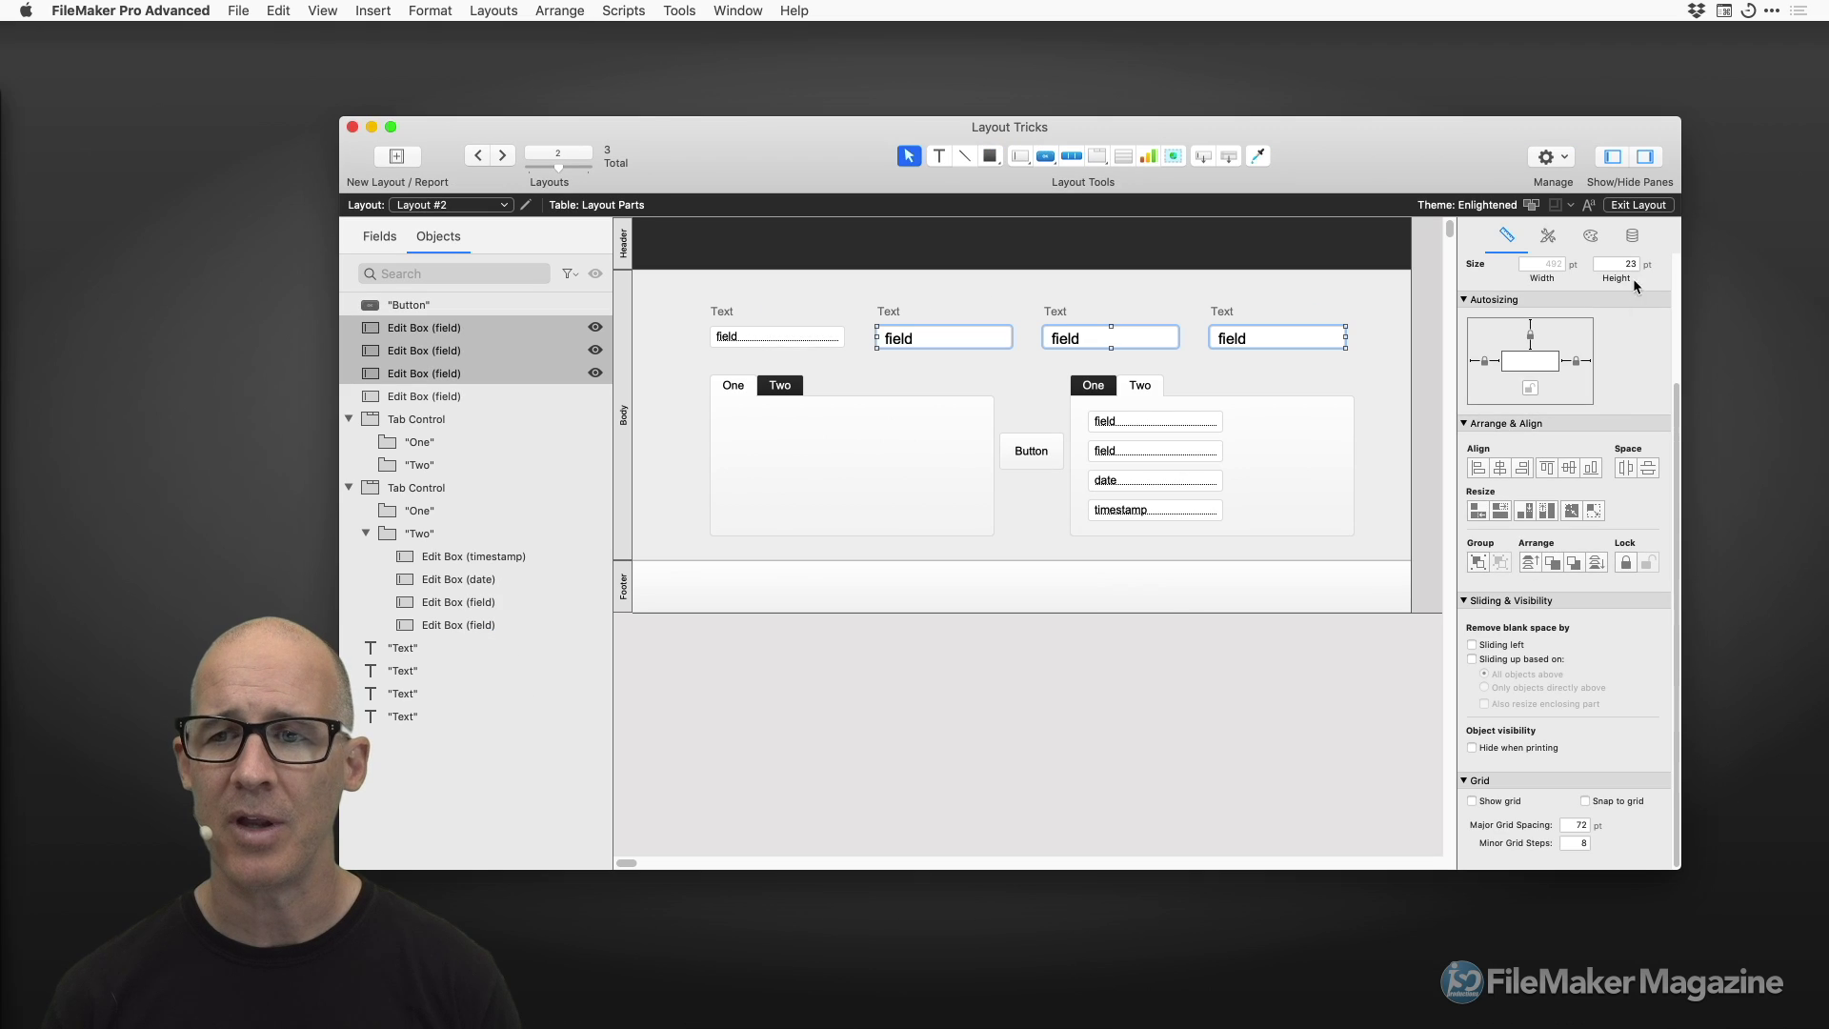
click(1733, 0)
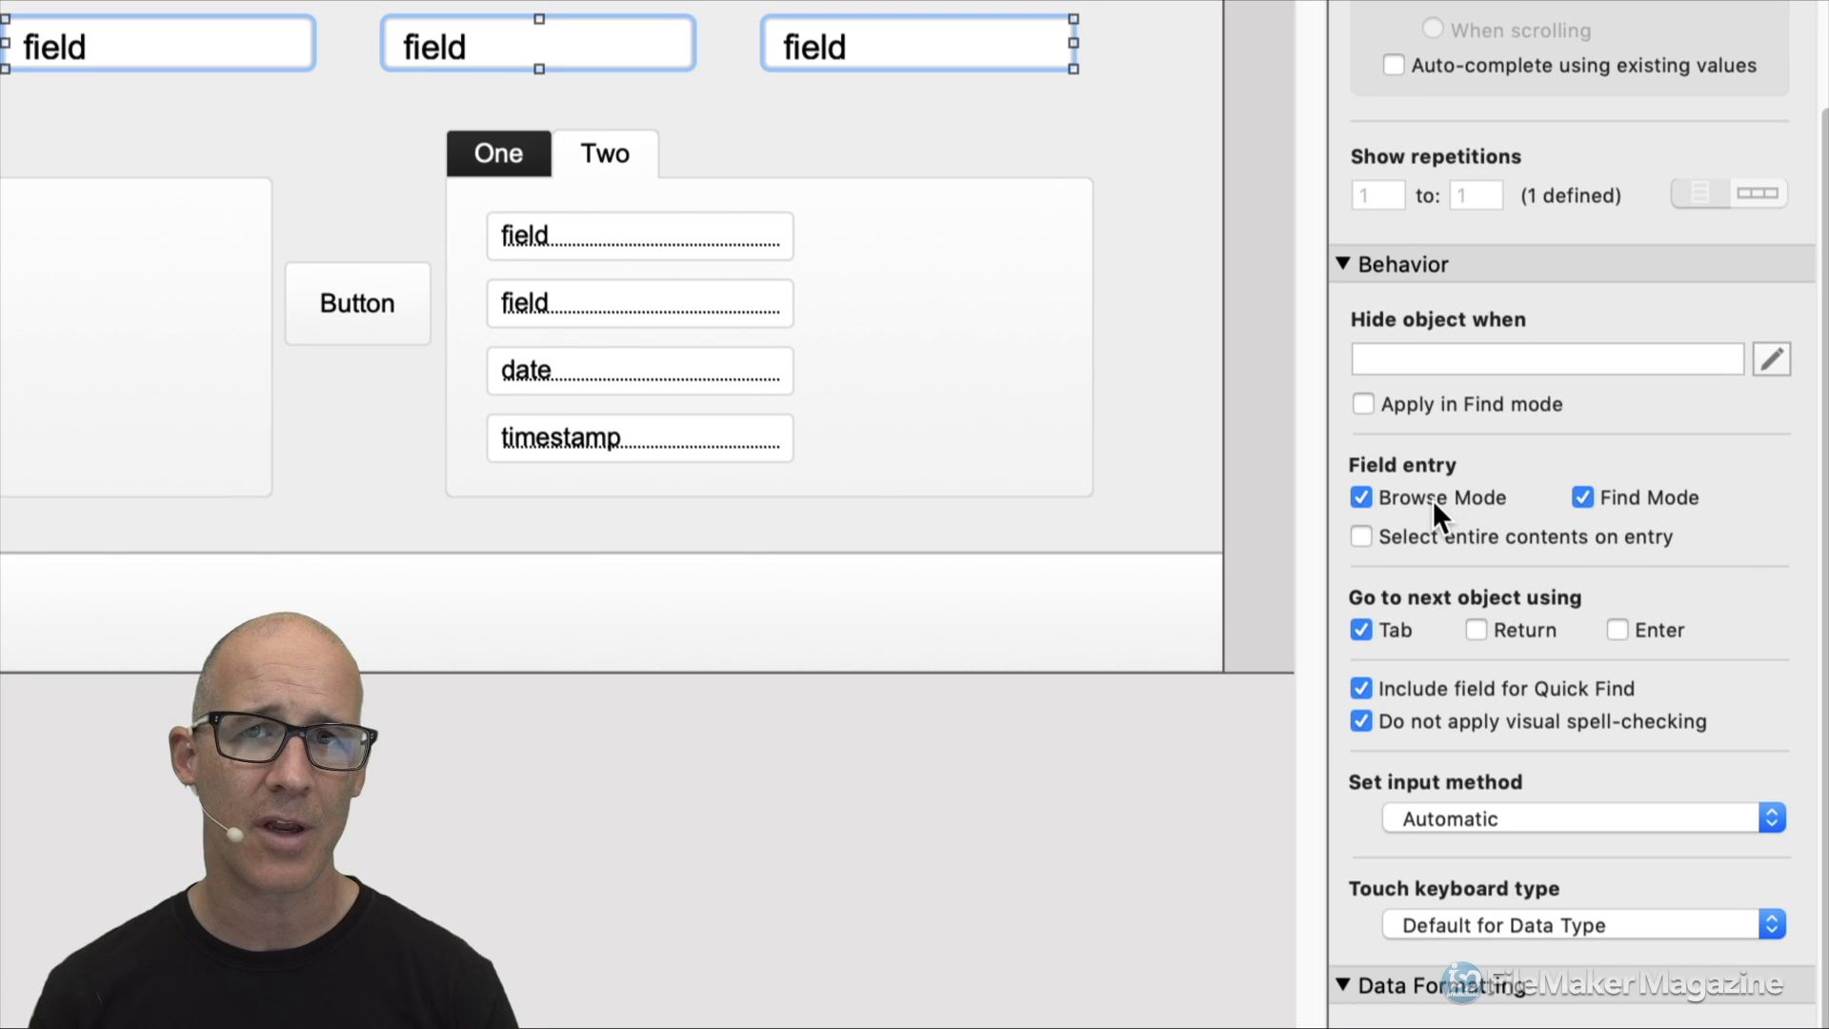
click(1433, 499)
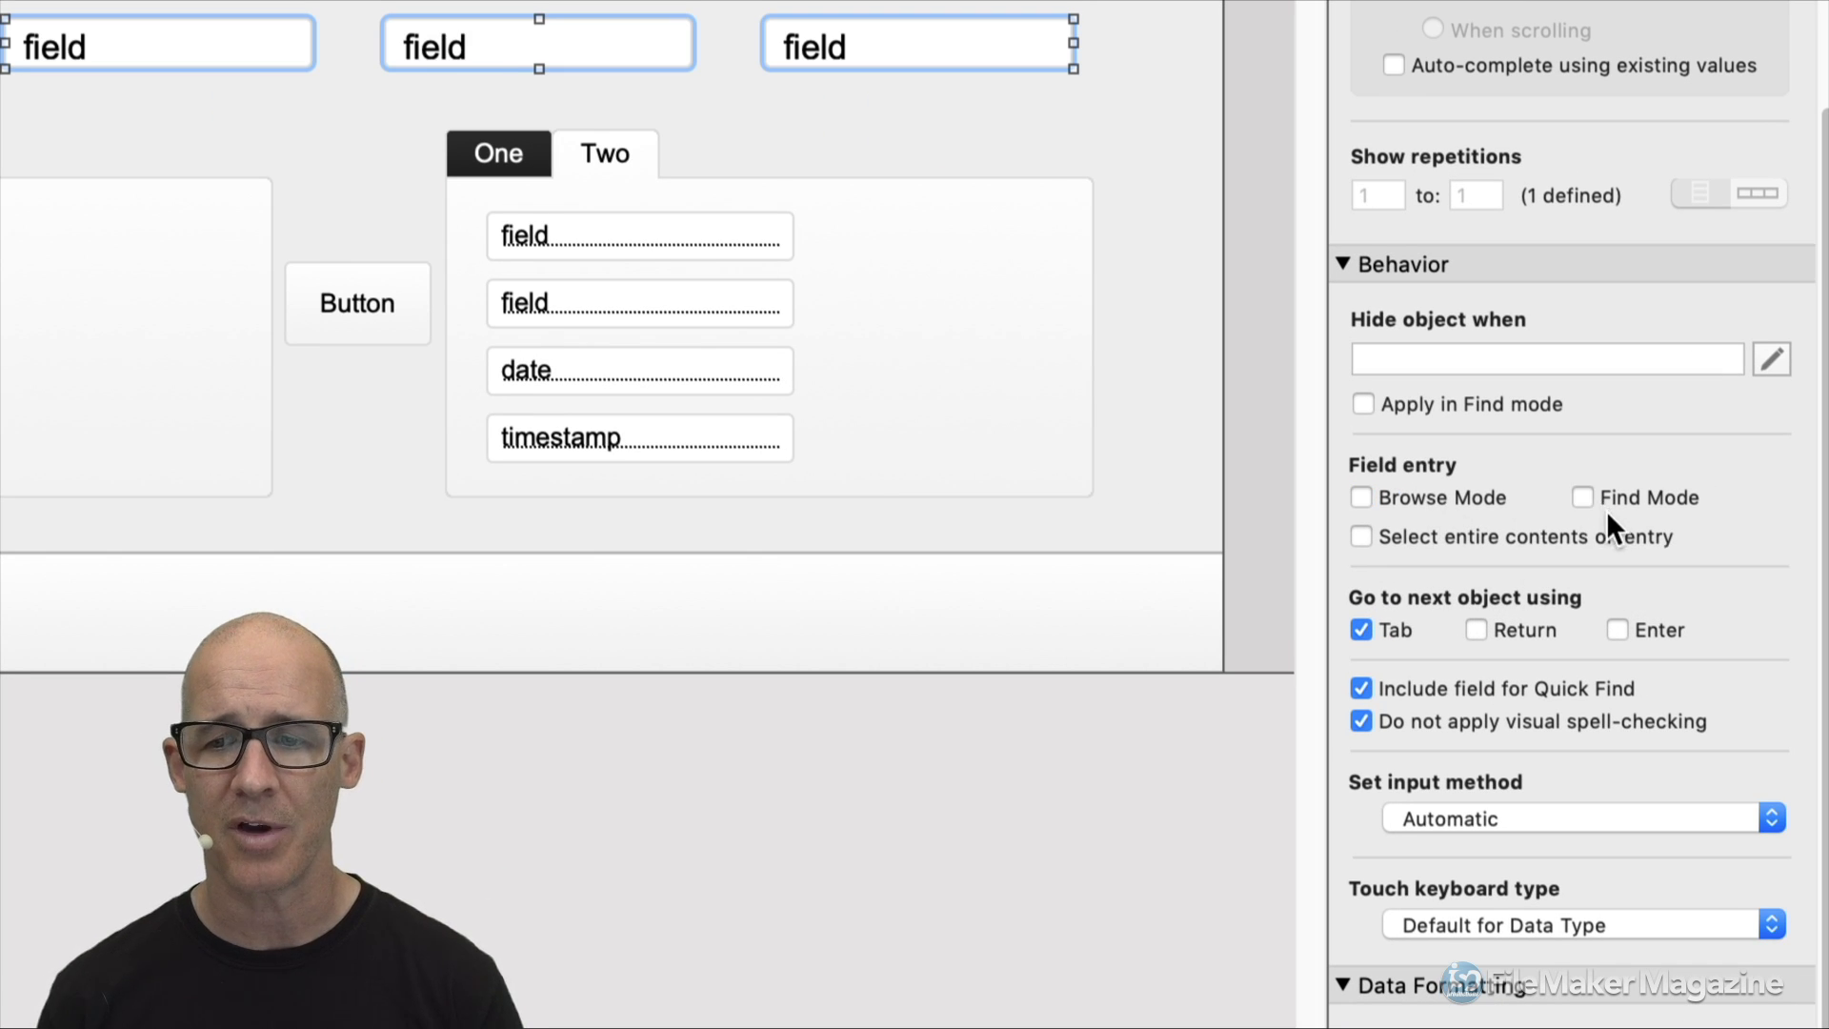
click(1505, 550)
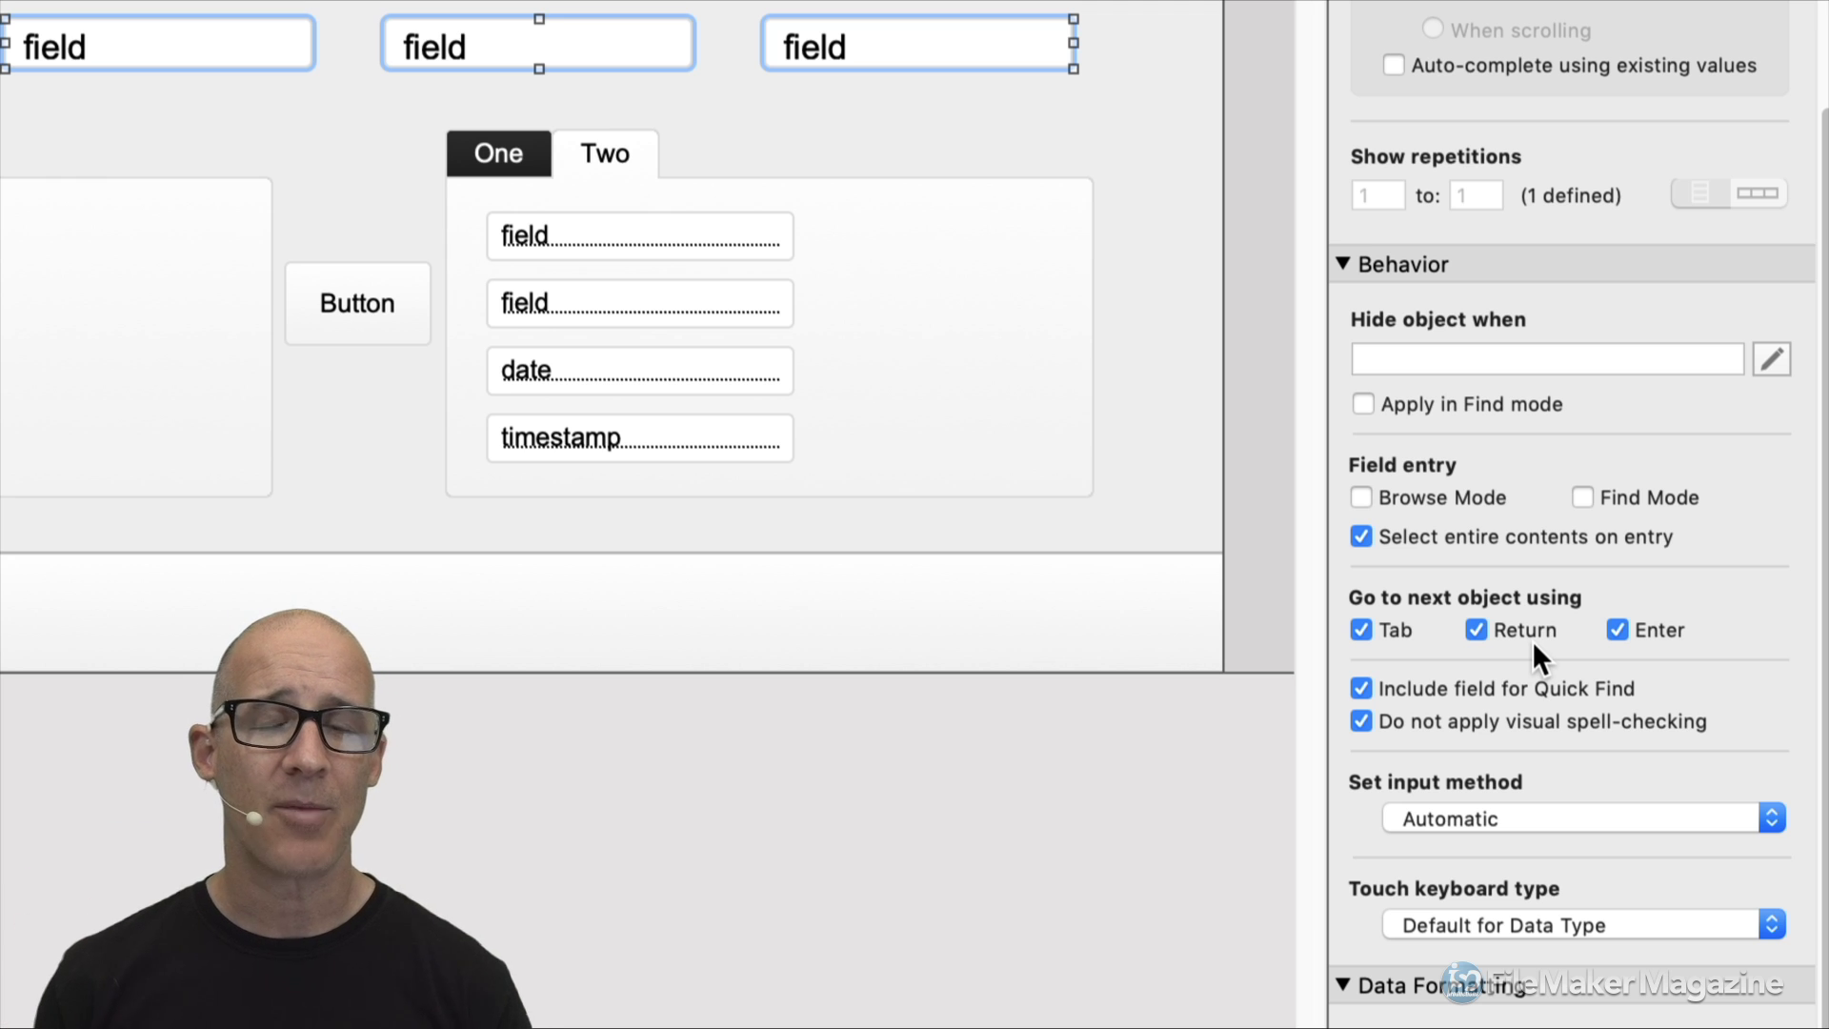
click(1164, 133)
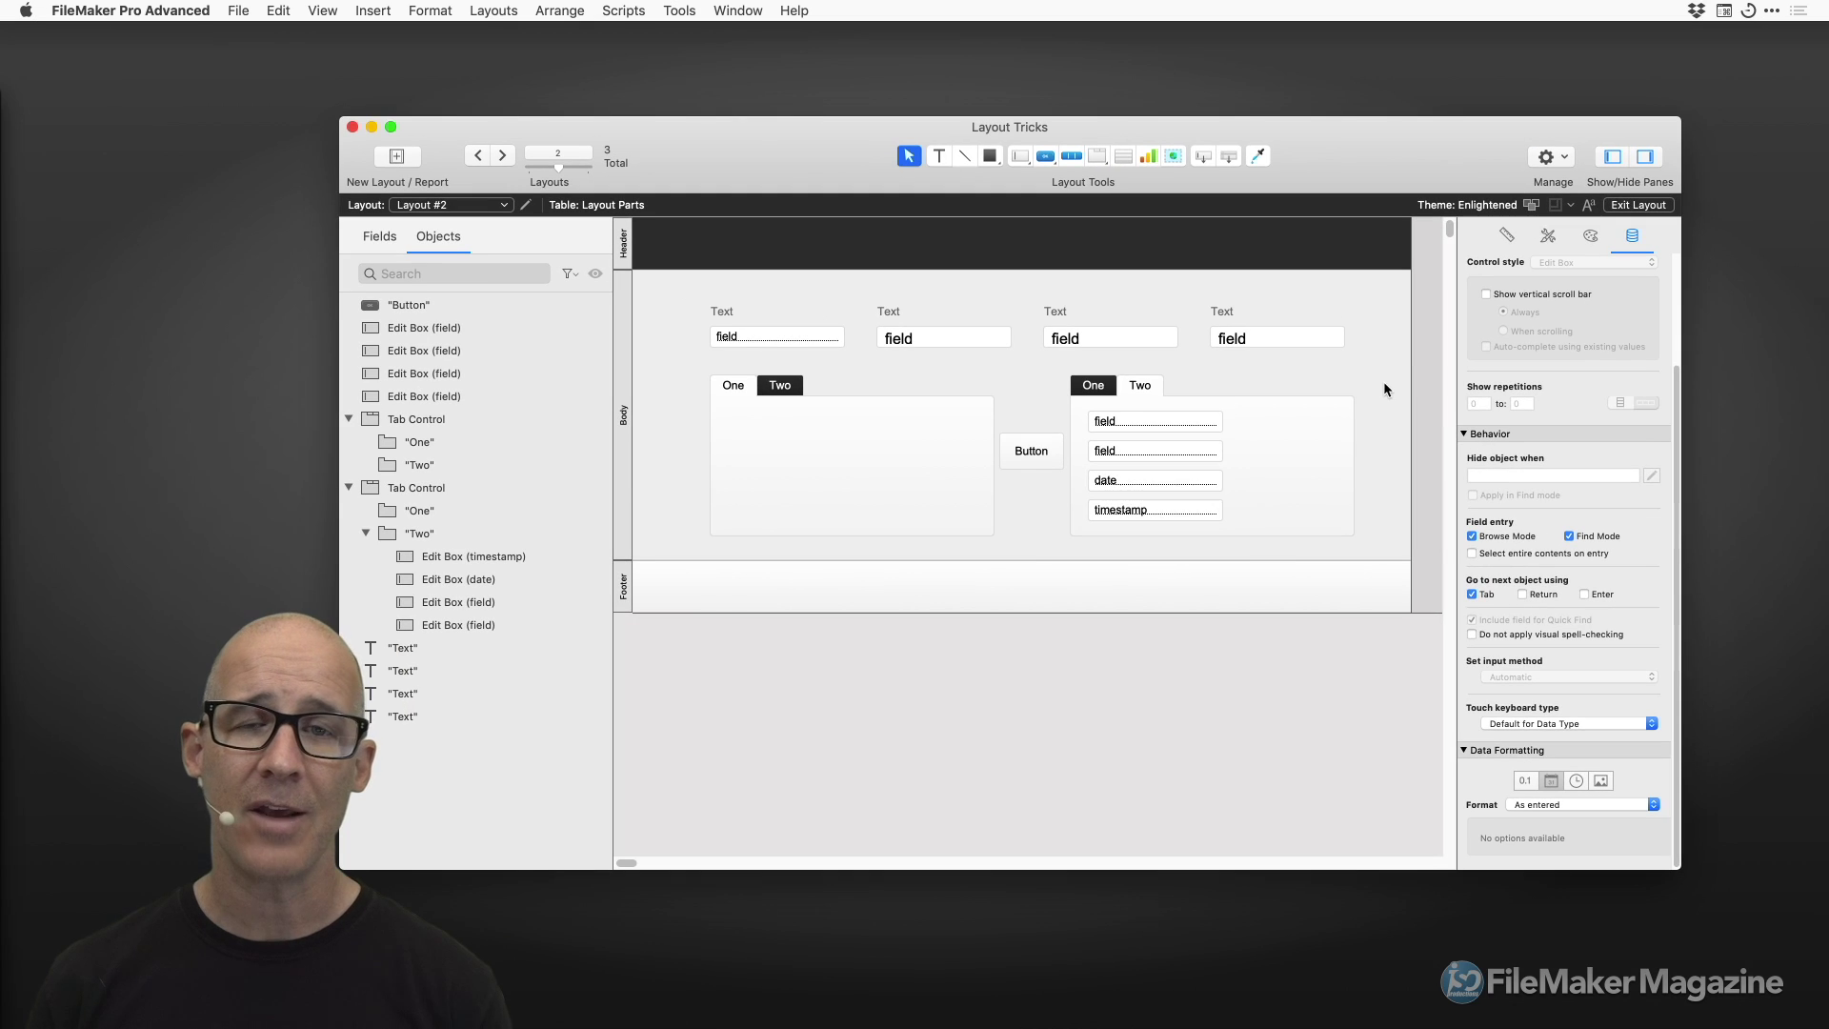